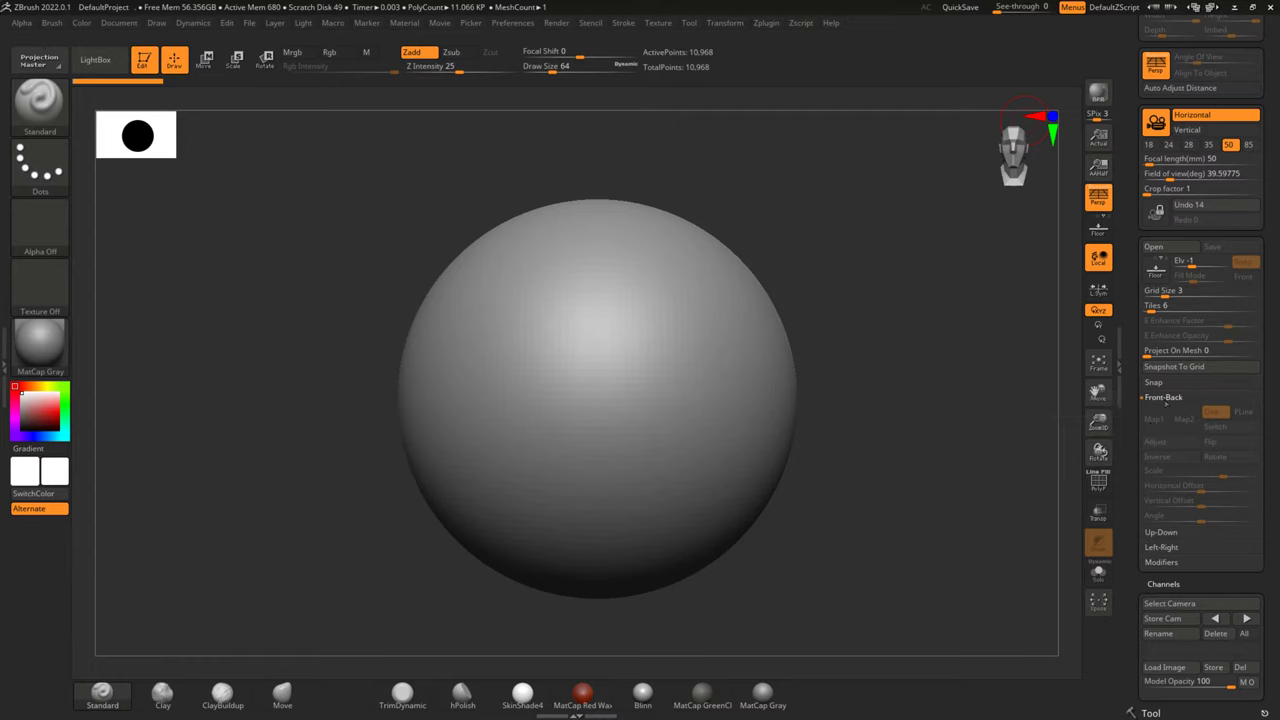
Turn on the floor grid and load the front anatomy sketch from D:\Ref as the Front-Back image
left_click(1098, 228)
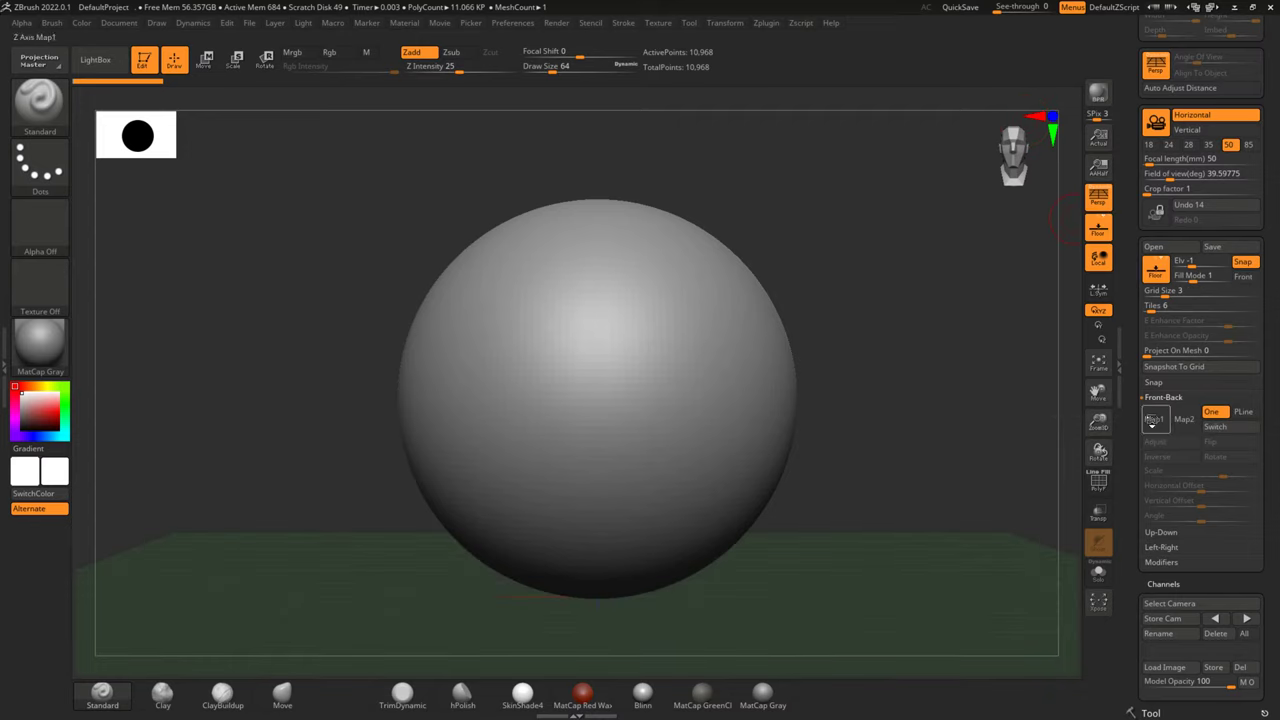
left_click(1153, 419)
left_click(628, 645)
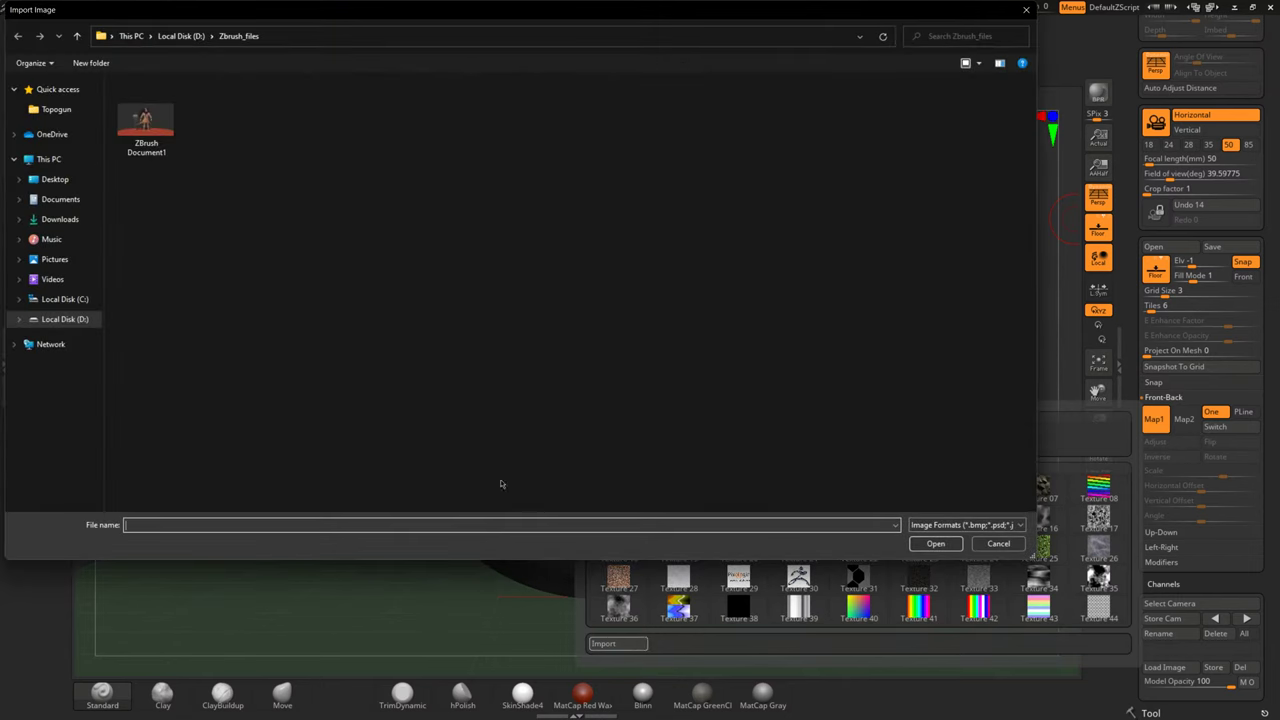
left_click(87, 323)
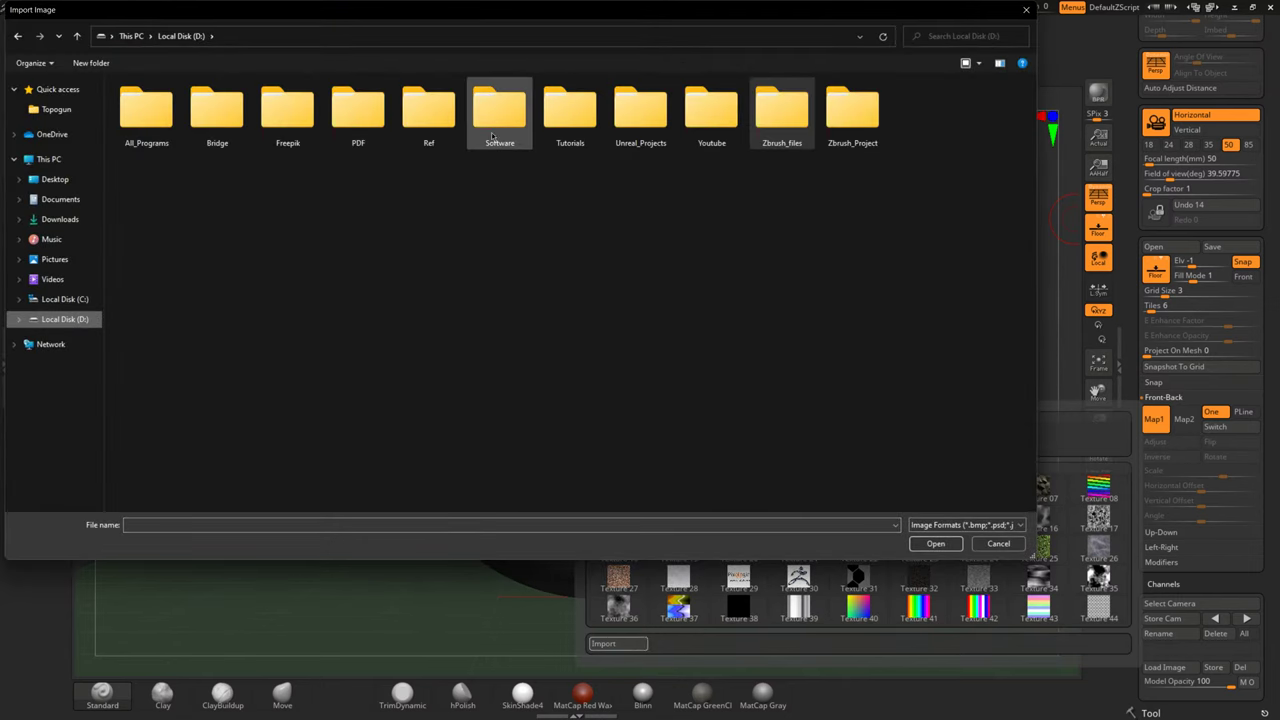
left_click(428, 141)
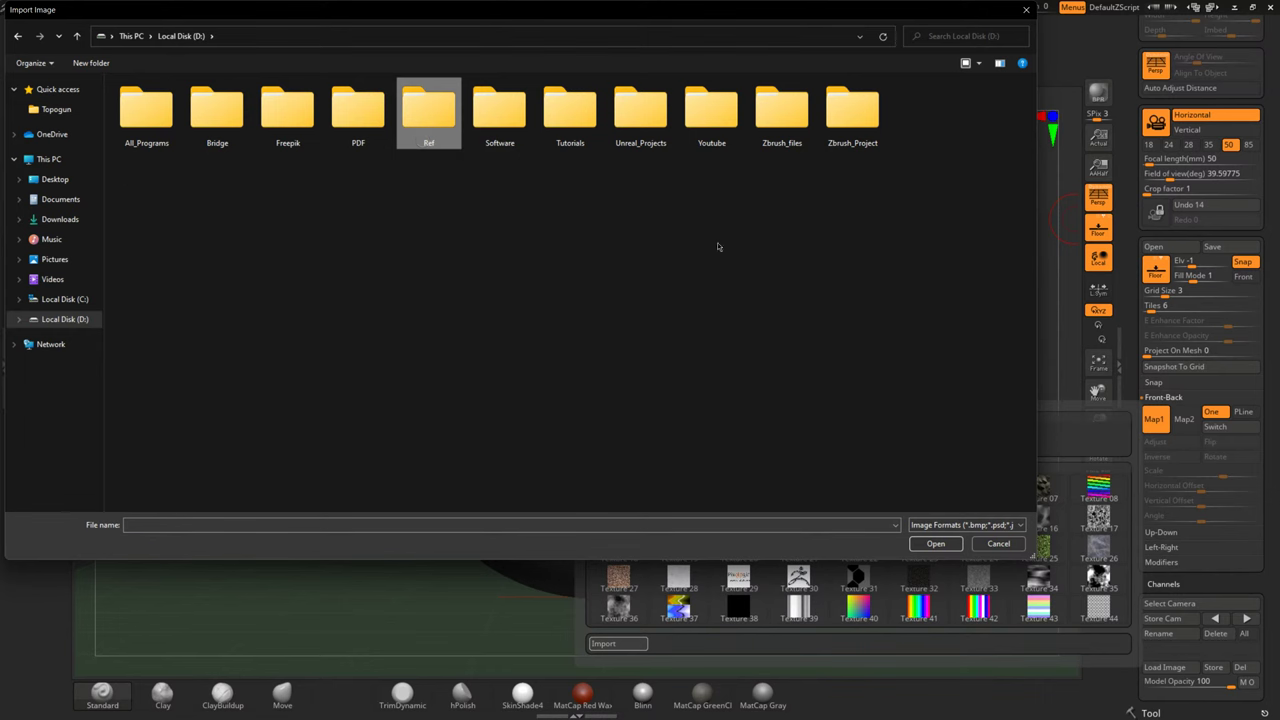
left_click(930, 543)
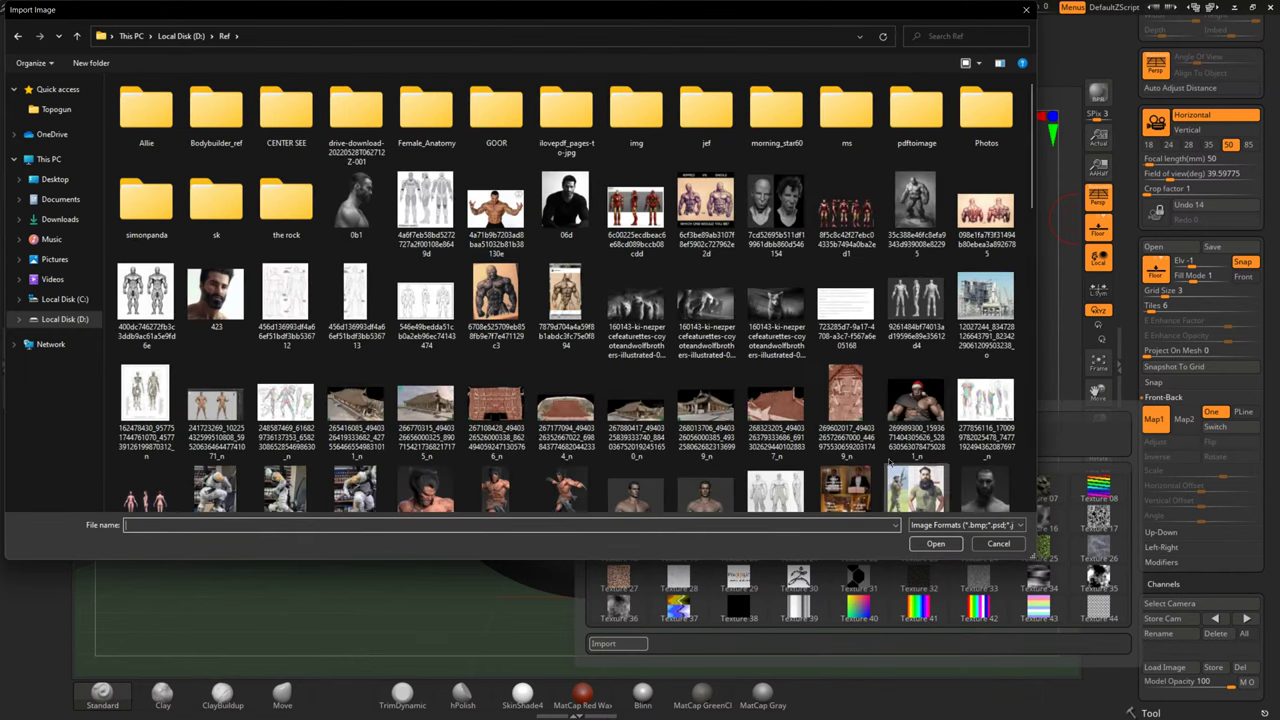
left_click(355, 310)
left_click(935, 543)
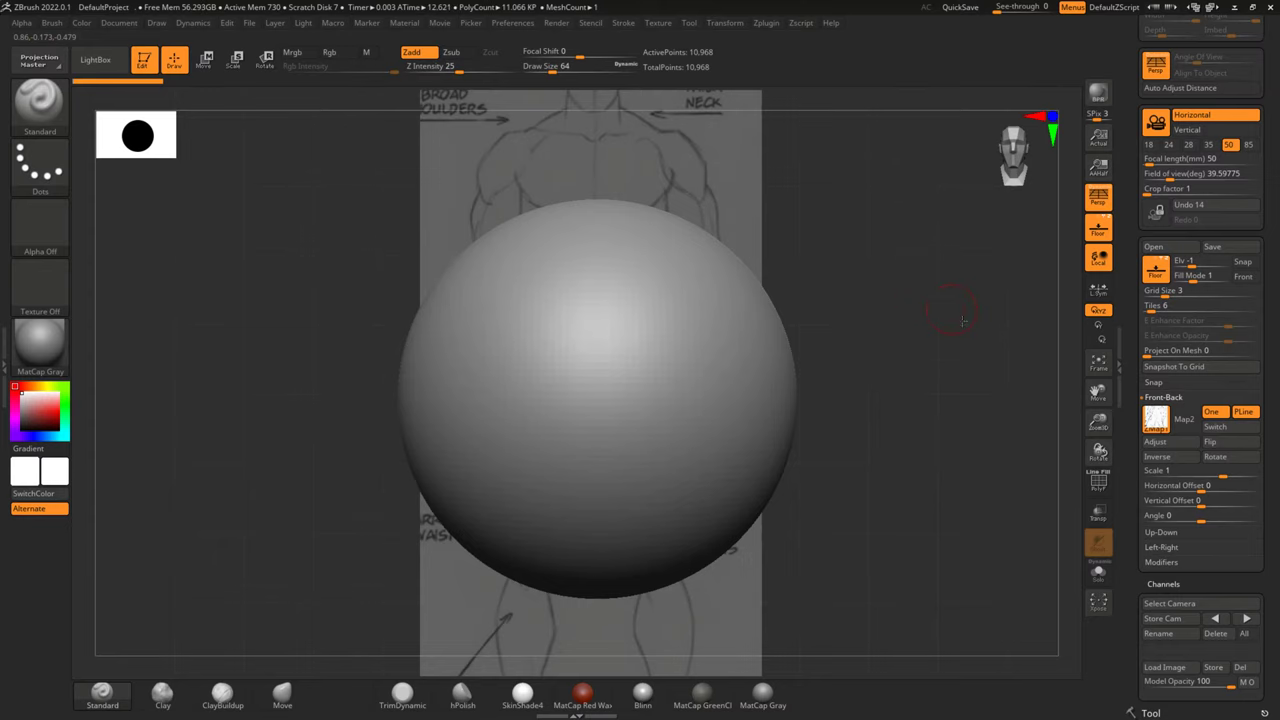
Set the Front-Back reference scale to 2
left_click_drag(951, 308, 986, 380, "alt")
left_click(1156, 477)
left_click(1153, 486)
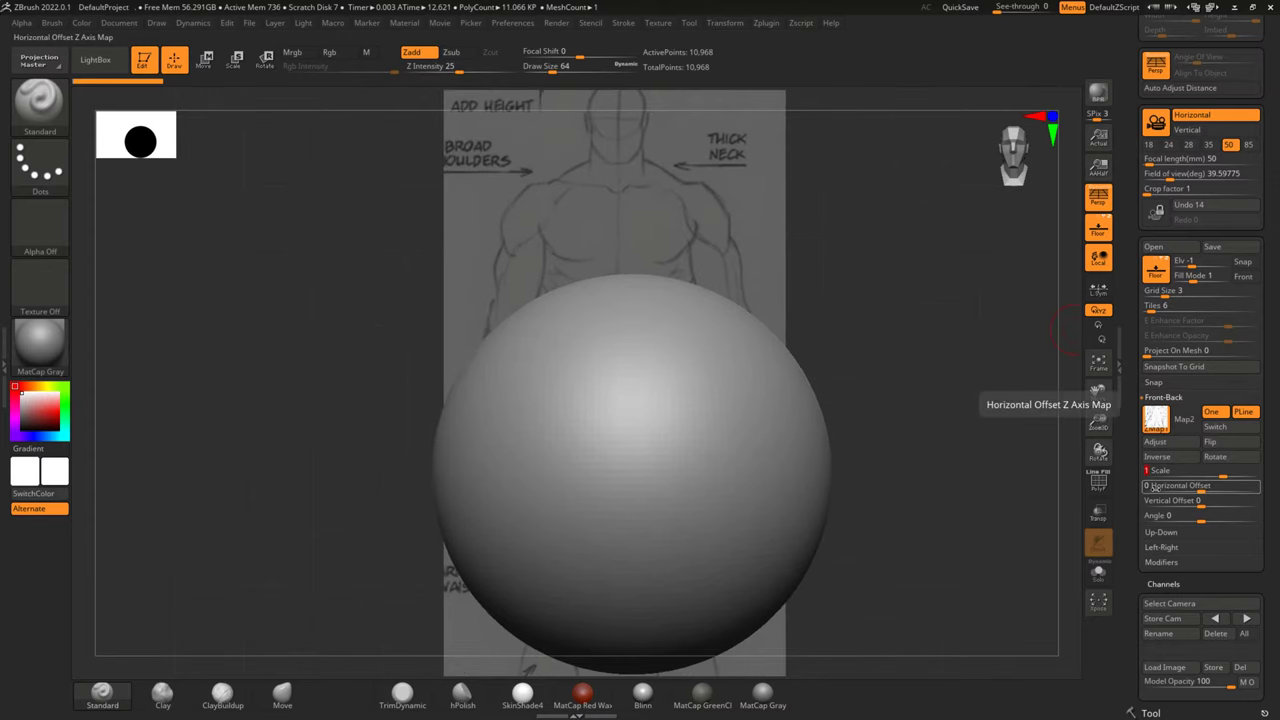
type("2")
key("Return")
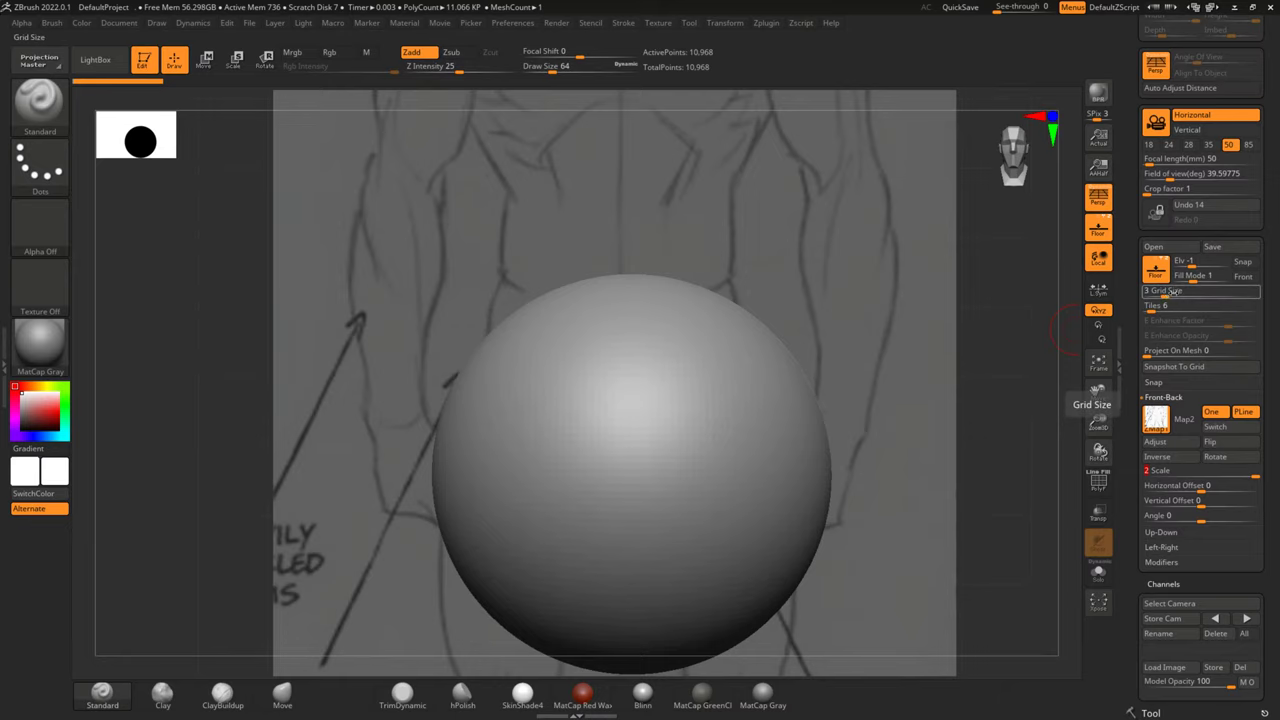
Set the floor Grid Size to 5 and switch off perspective for an orthographic view
left_click_drag(1175, 290, 1185, 296)
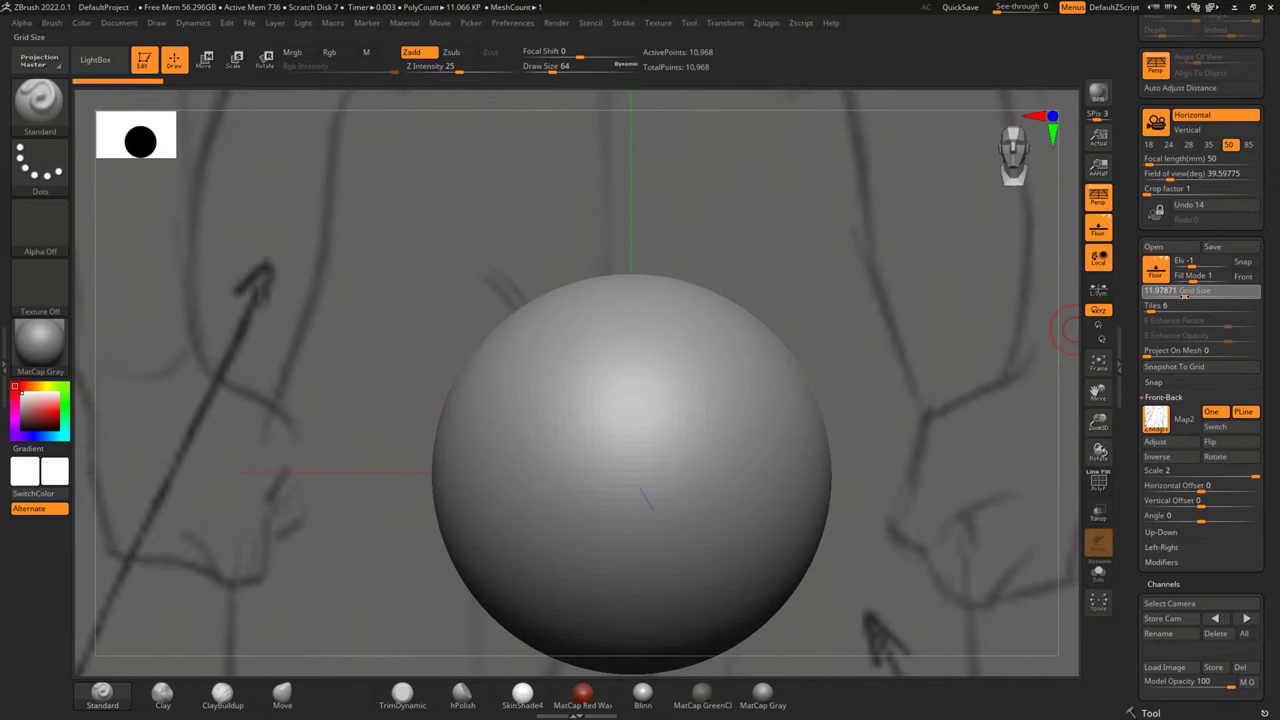
left_click(1180, 351)
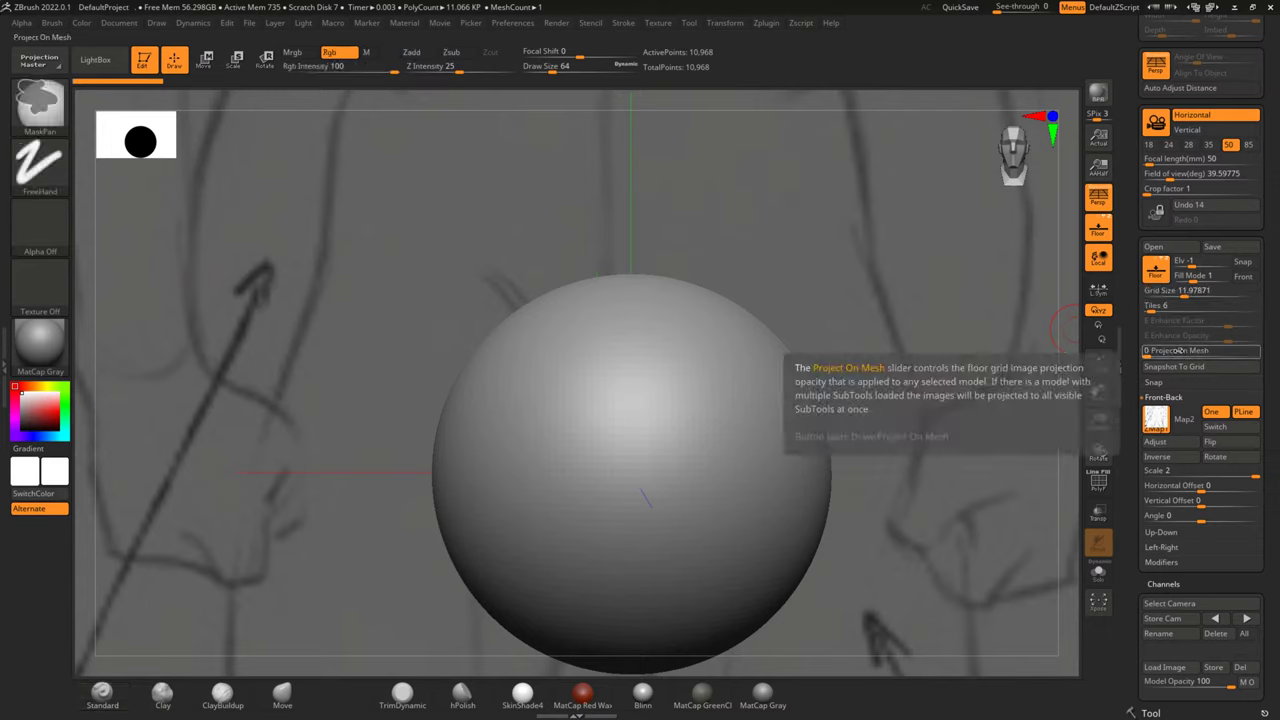
left_click(1174, 291)
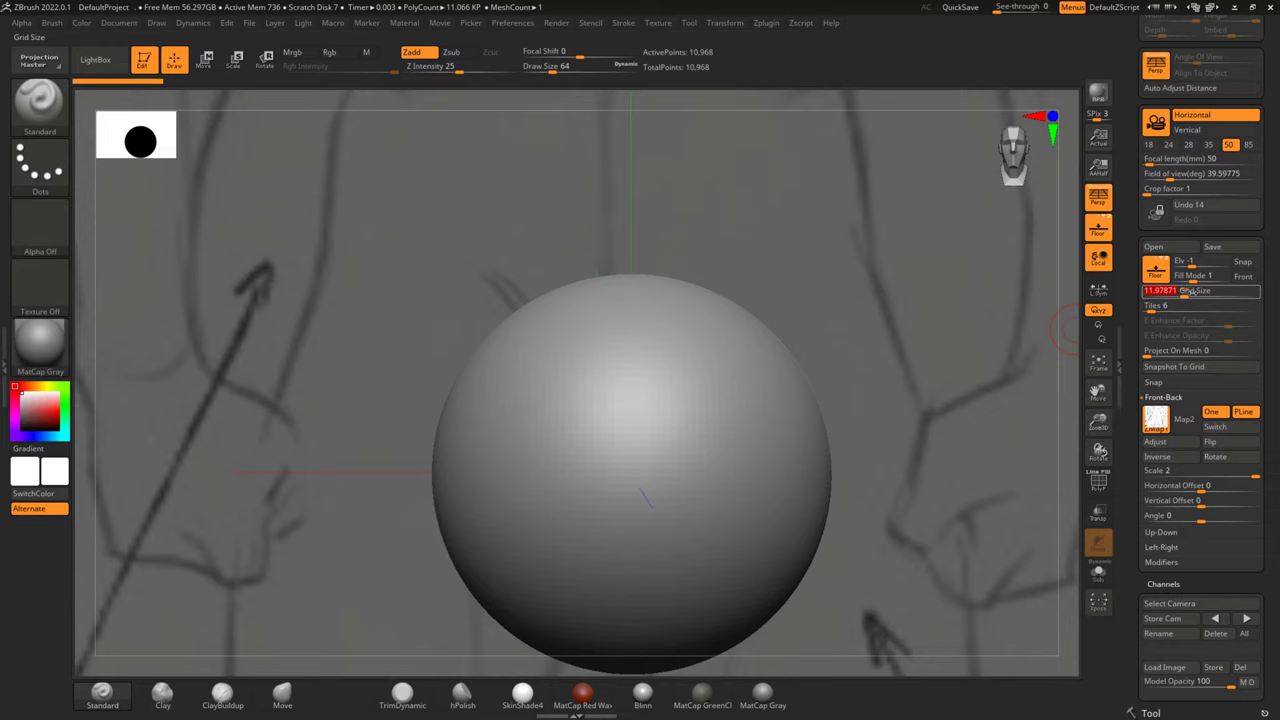
type("2")
key("Return")
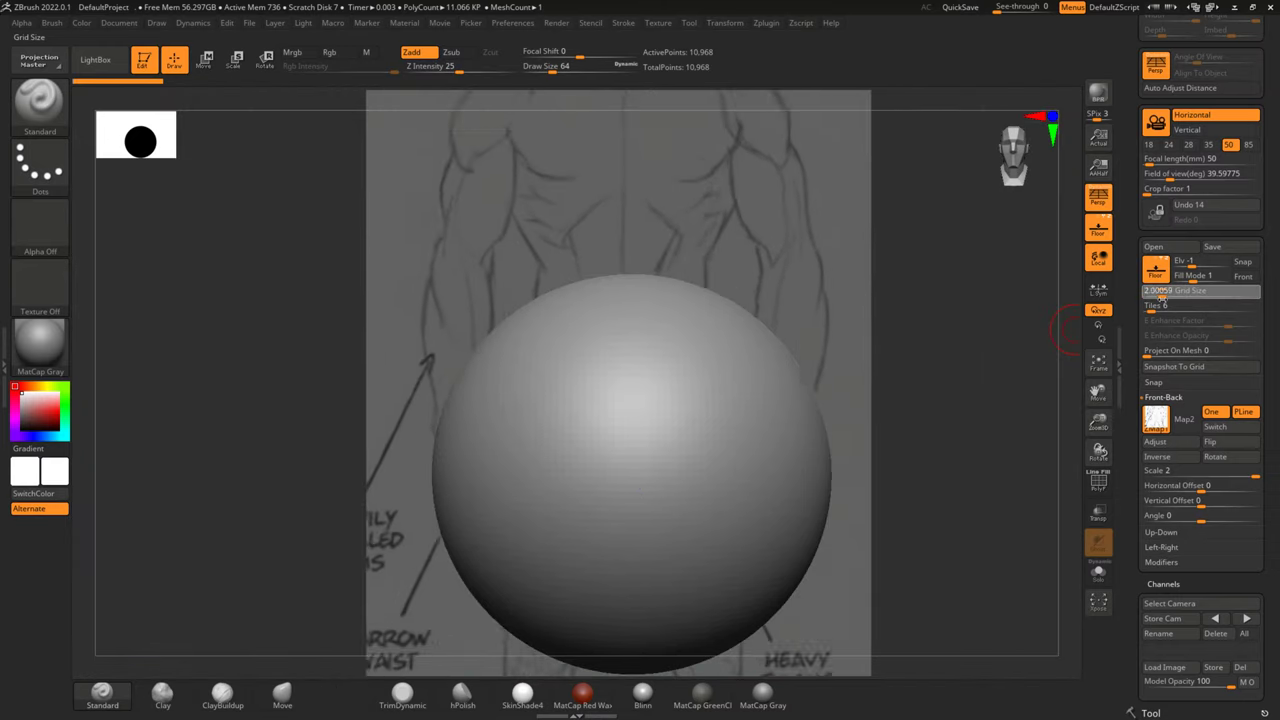
left_click_drag(1161, 296, 1168, 298)
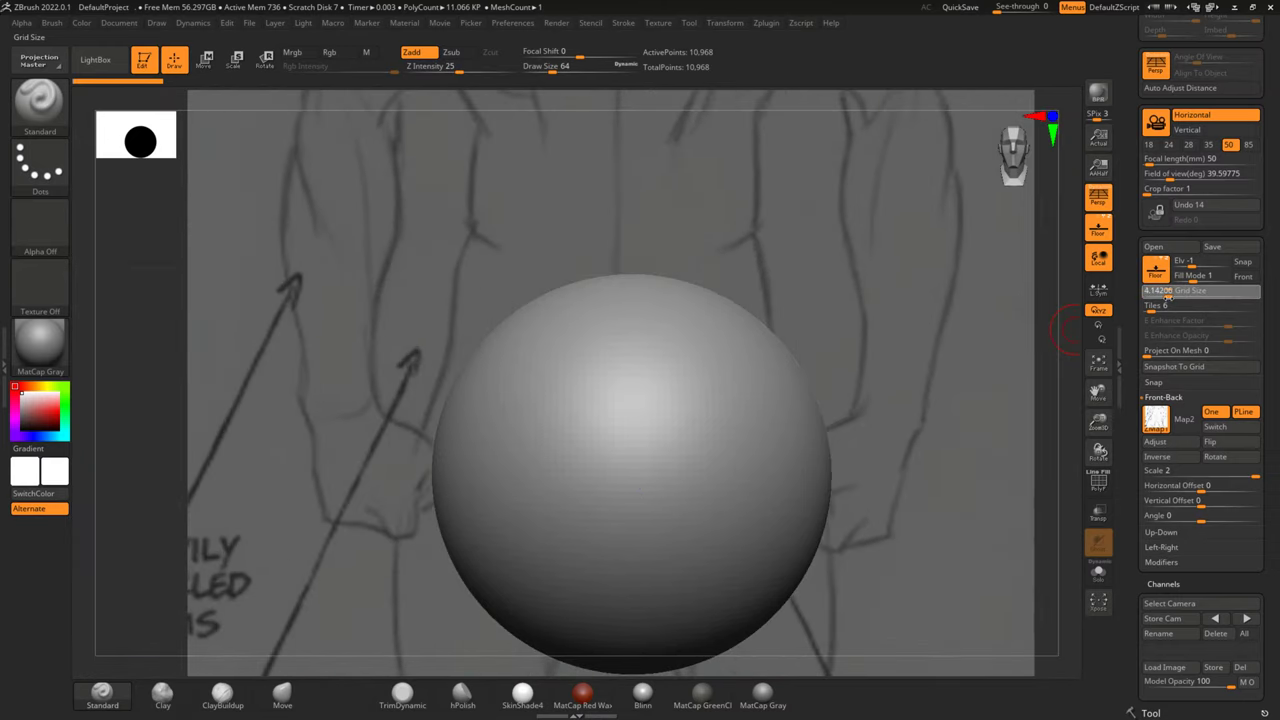
left_click(1165, 296)
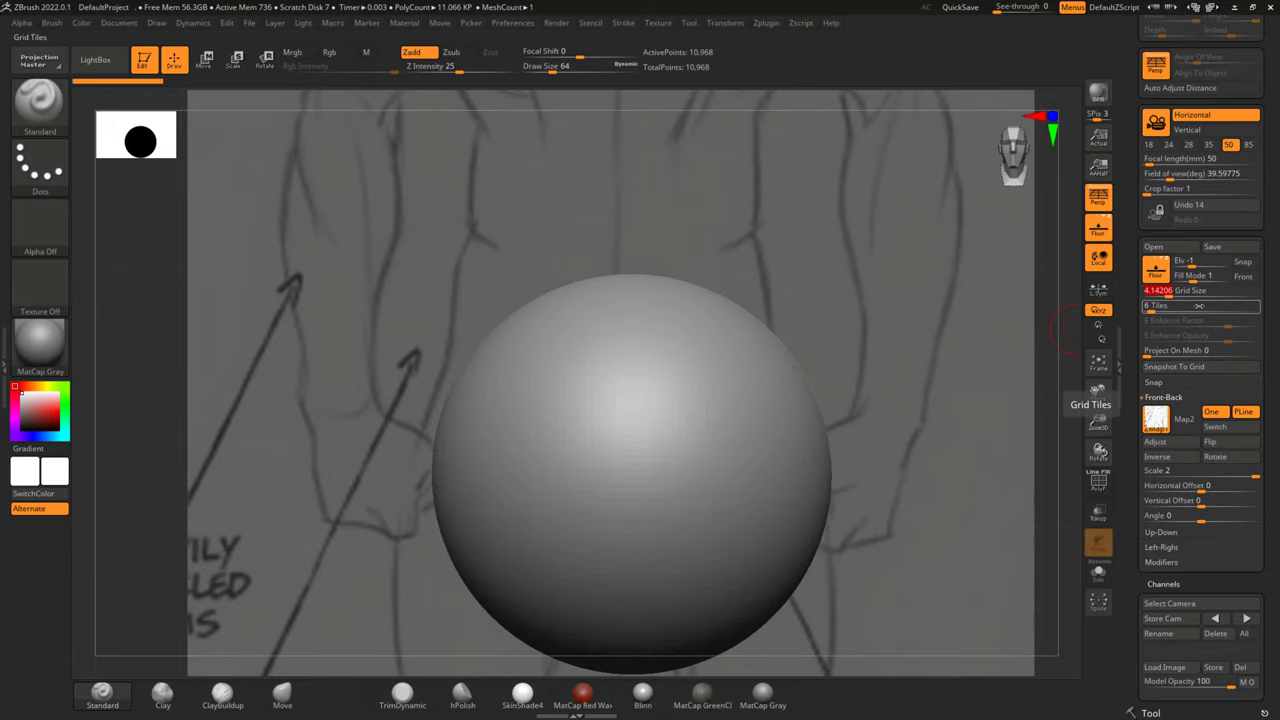
type("5")
key("Return")
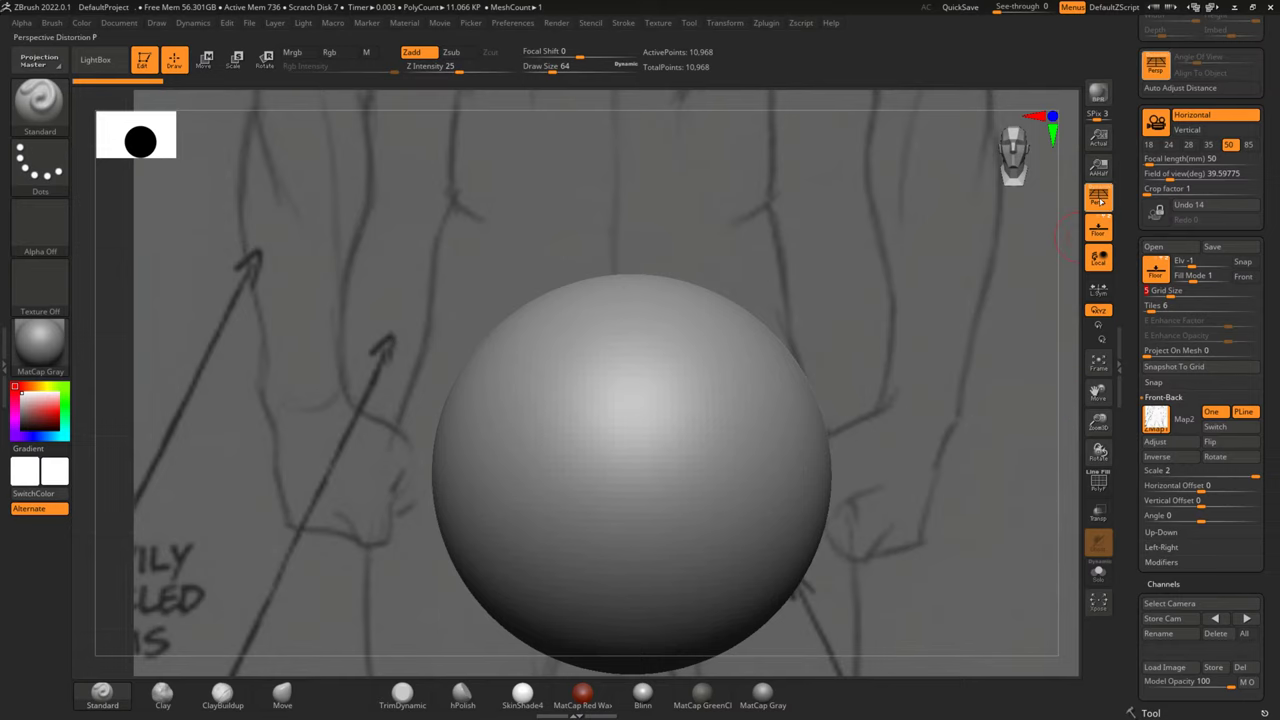
left_click(1098, 197)
left_click_drag(1057, 380, 894, 371)
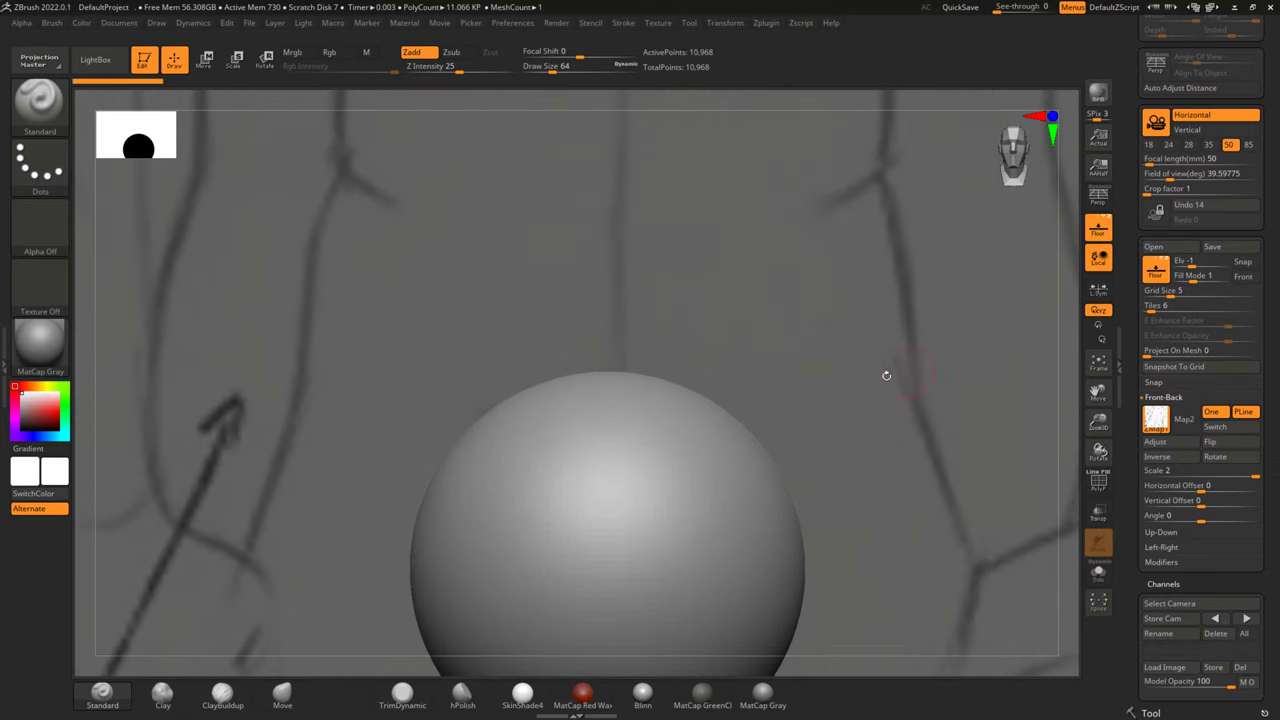
Zoom out to centre the sketch and set the floor Fill Mode to 3
scroll(892, 377, "down", 2)
scroll(892, 377, "down", 2)
scroll(892, 377, "down", 2)
scroll(892, 377, "down", 2)
scroll(892, 377, "down", 2)
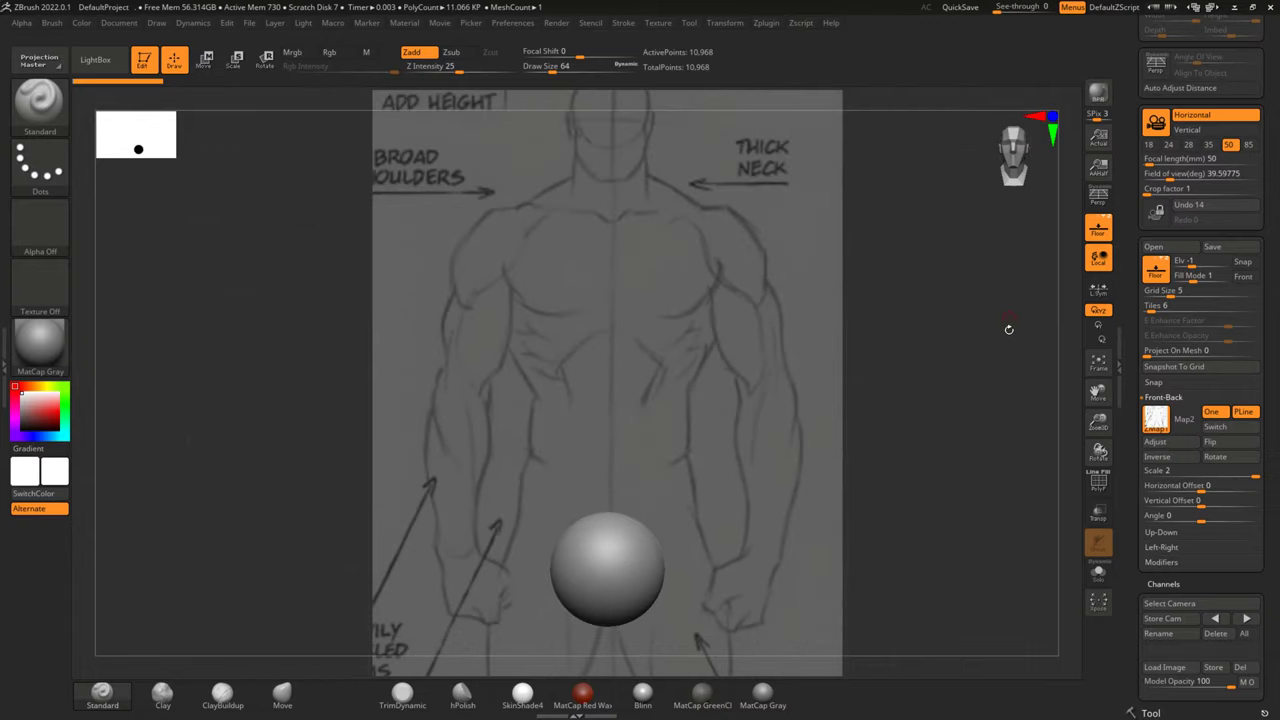
left_click_drag(960, 520, 900, 450, "alt")
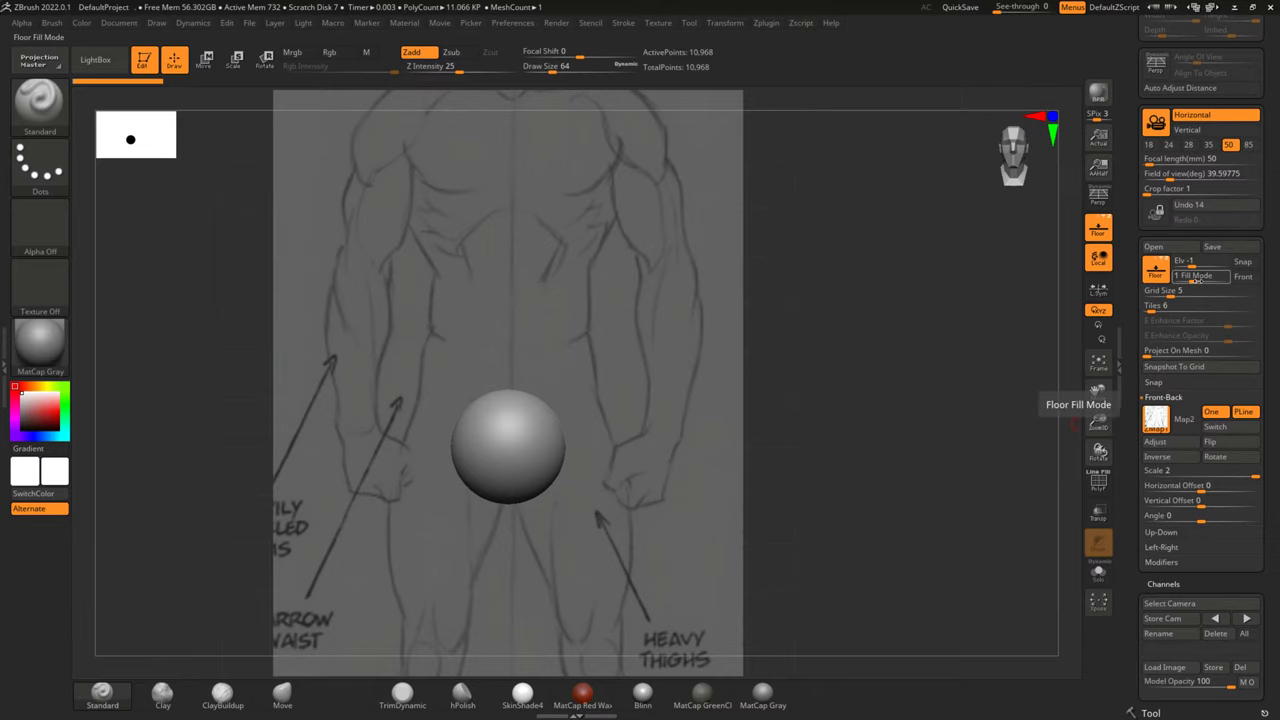
left_click_drag(1196, 279, 1240, 279)
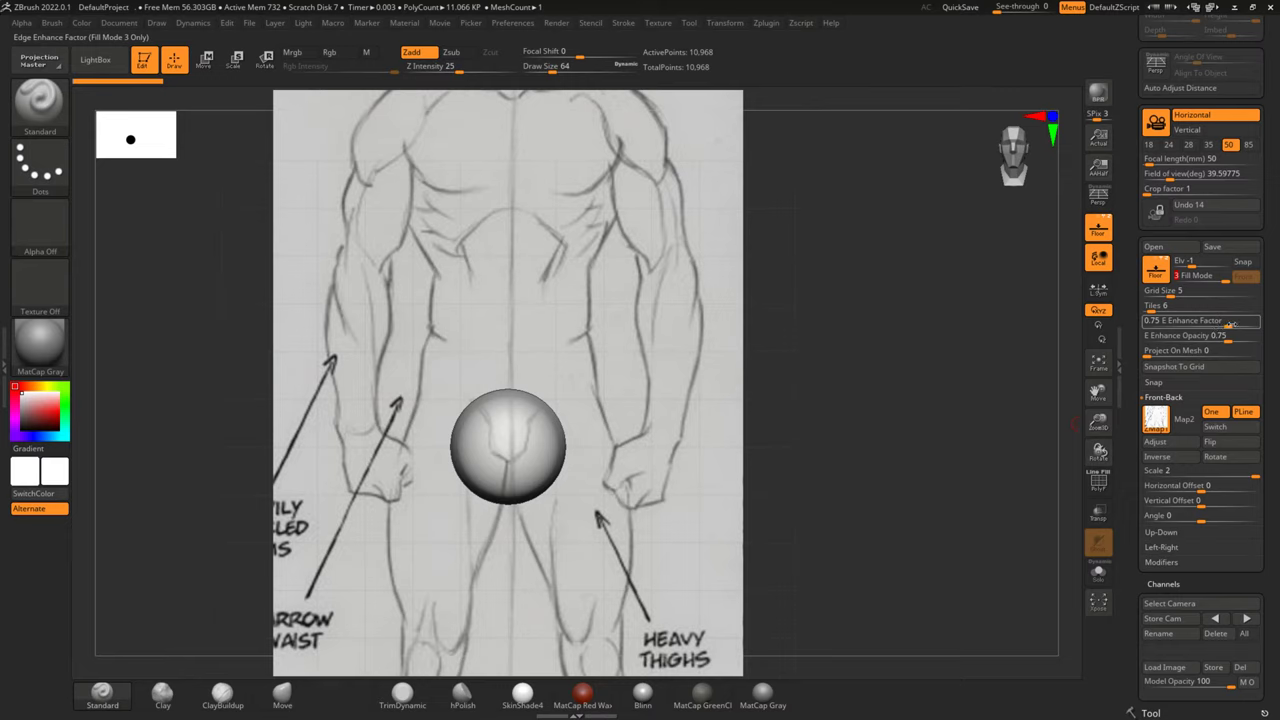
Set E Enhance Factor to about 0.91 and E Enhance Opacity to about 0.92
left_click_drag(1232, 324, 1266, 323)
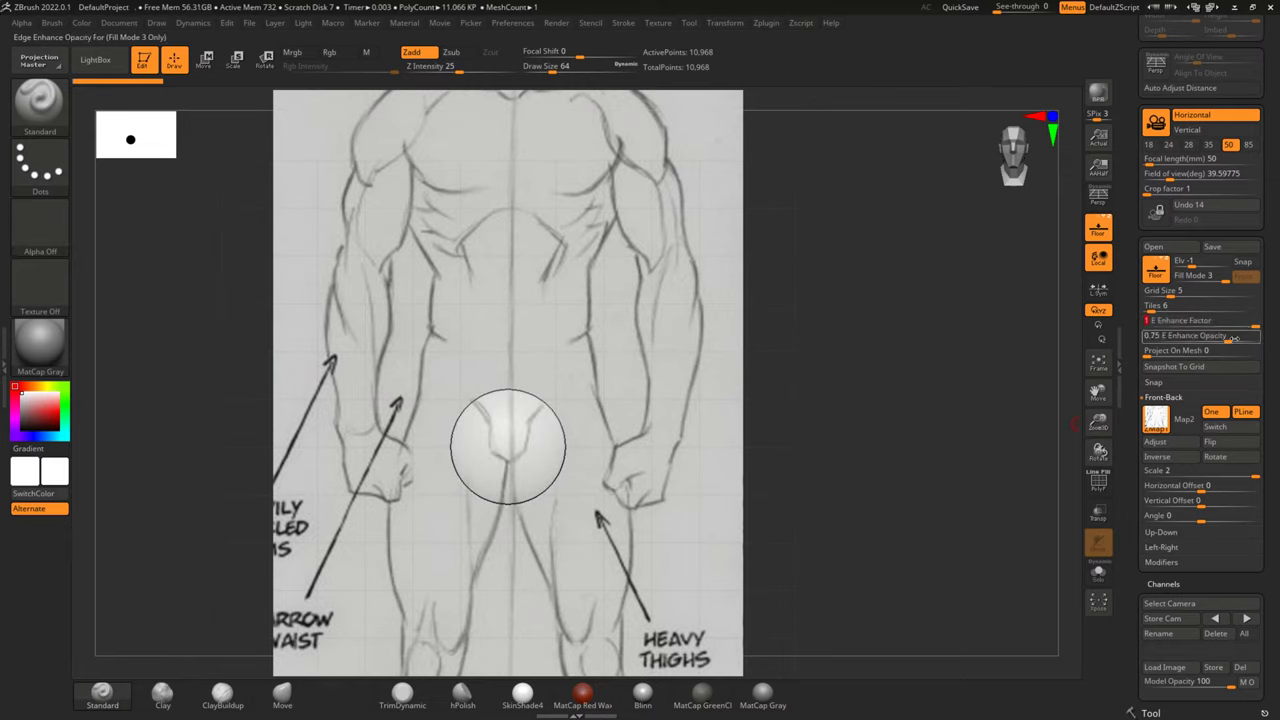
left_click_drag(1236, 339, 1266, 336)
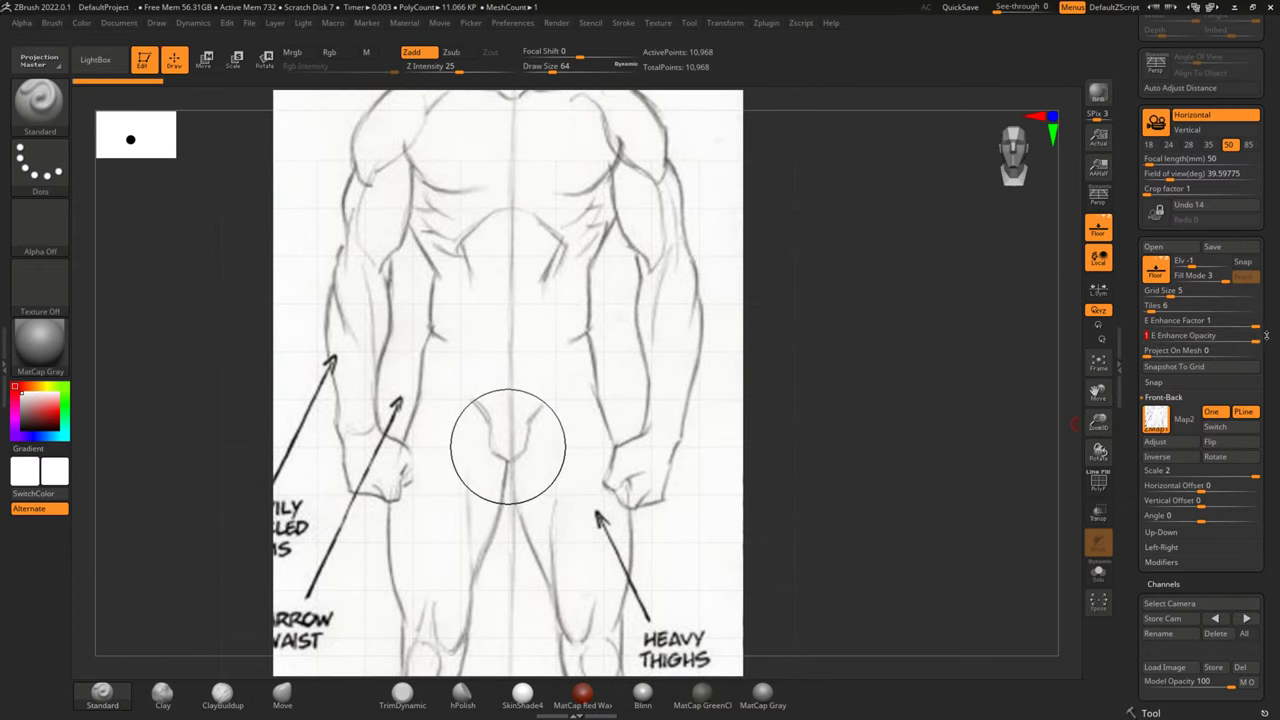
mouse_move(1266, 336)
left_mouse_down()
mouse_move(1244, 339)
mouse_move(1245, 326)
left_mouse_up()
mouse_move(928, 414)
left_mouse_down("alt")
mouse_move(987, 570)
mouse_move(917, 400)
left_mouse_up("alt")
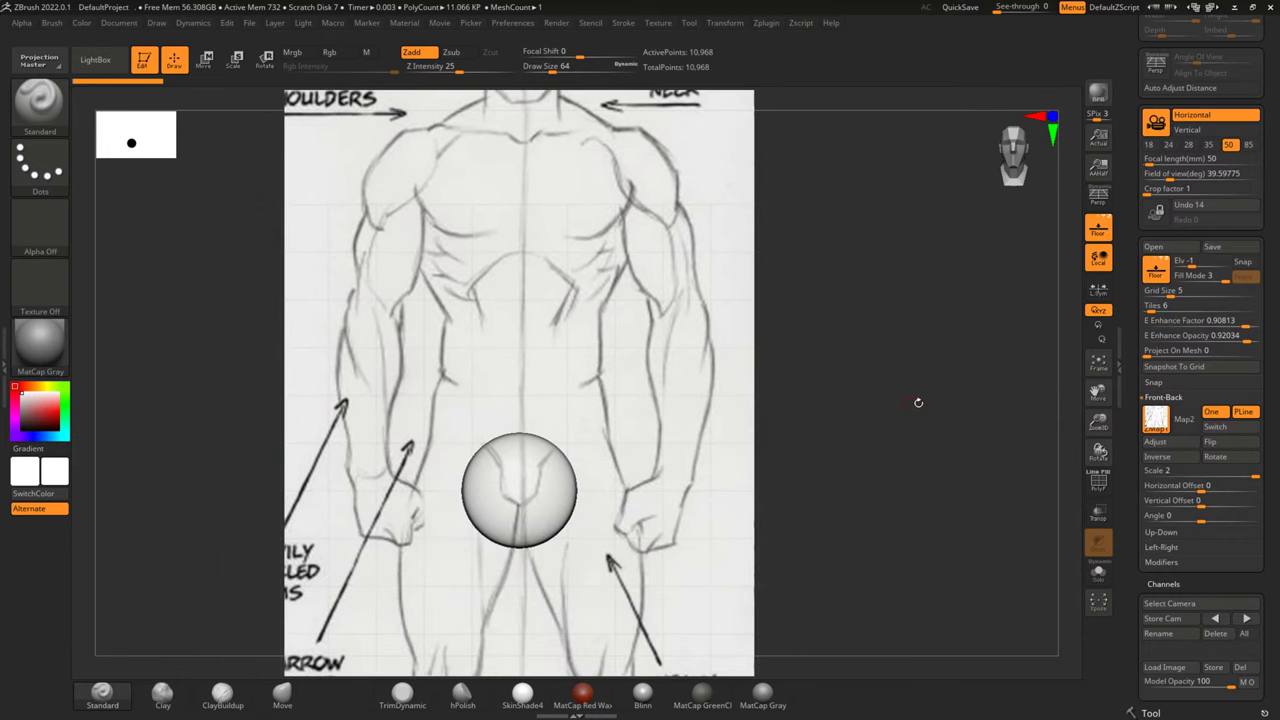
In Move mode, open the Subtool list, turn on PolyF, and raise the sphere over the pelvis
left_click(217, 65)
scroll(1260, 578, "down", 1)
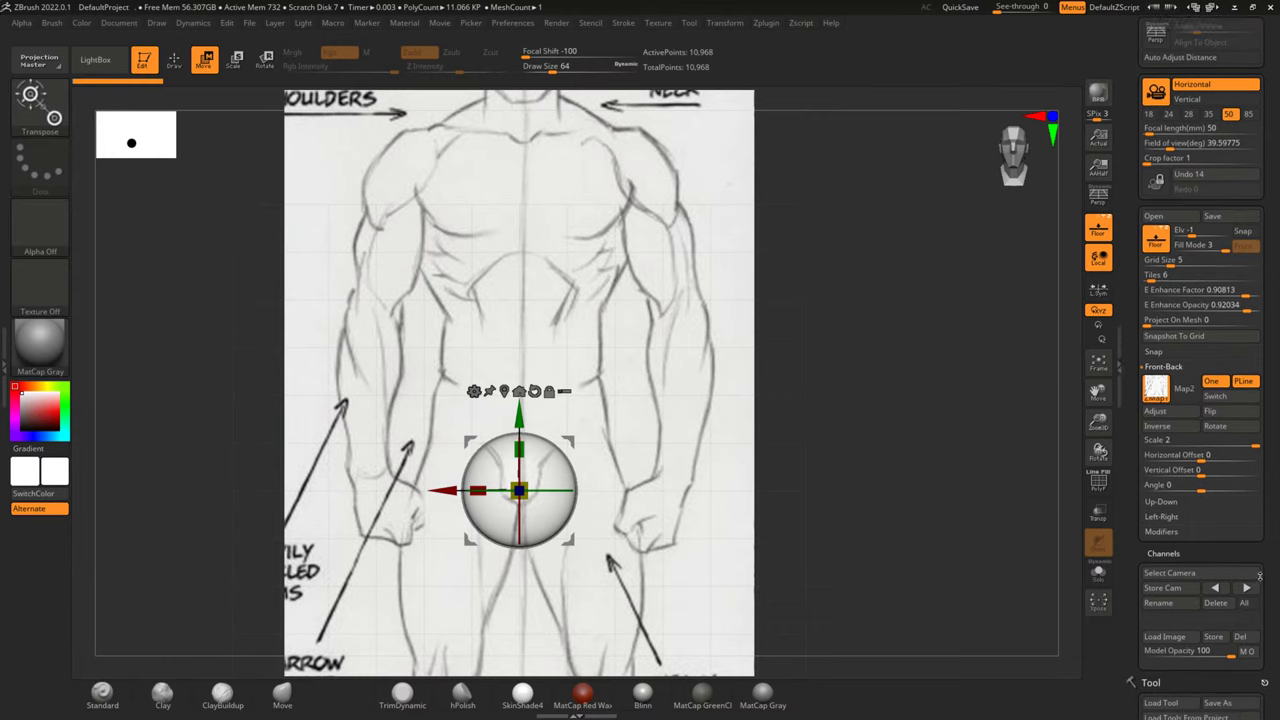
scroll(1260, 578, "down", 5)
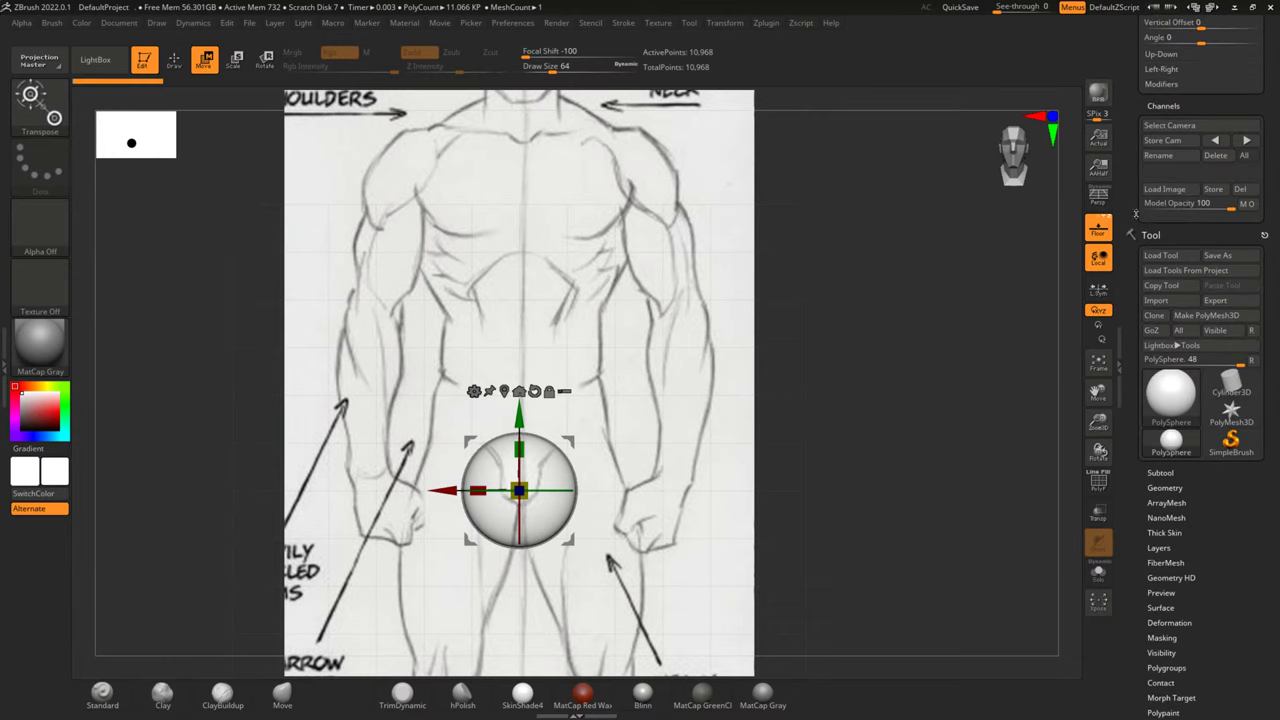
scroll(1160, 232, "down", 1)
scroll(1190, 250, "down", 4)
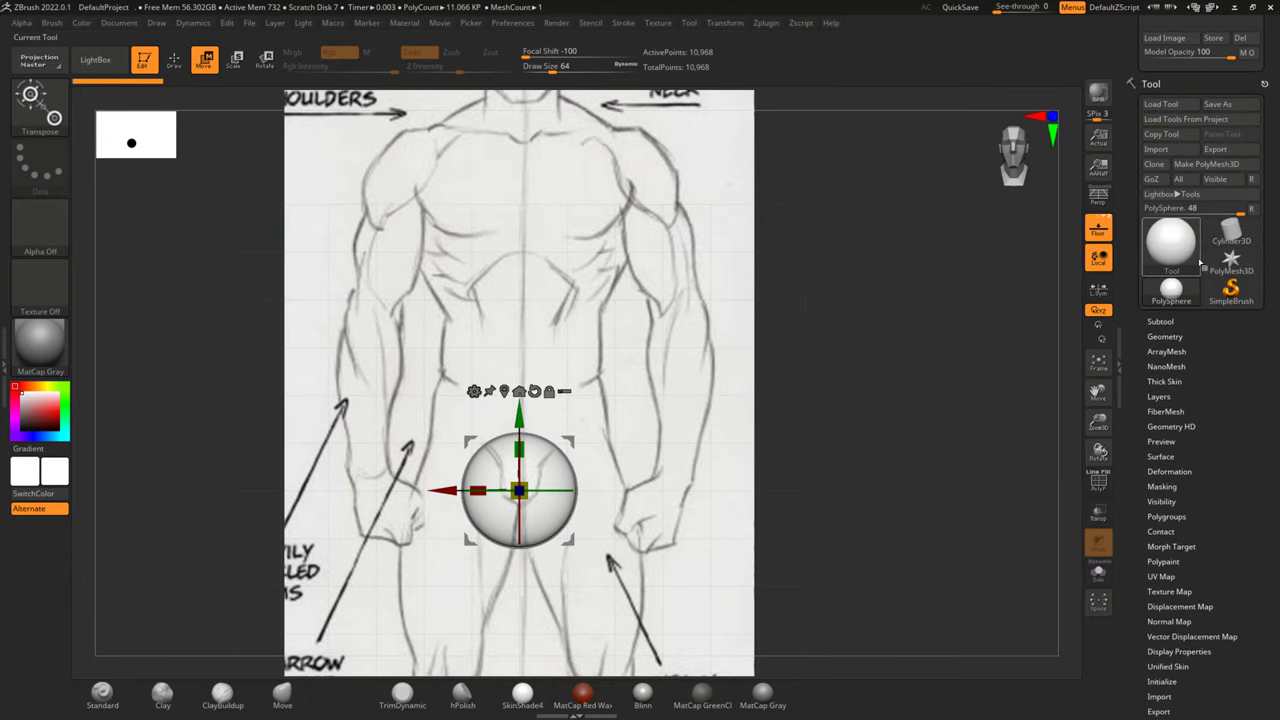
left_click(1160, 322)
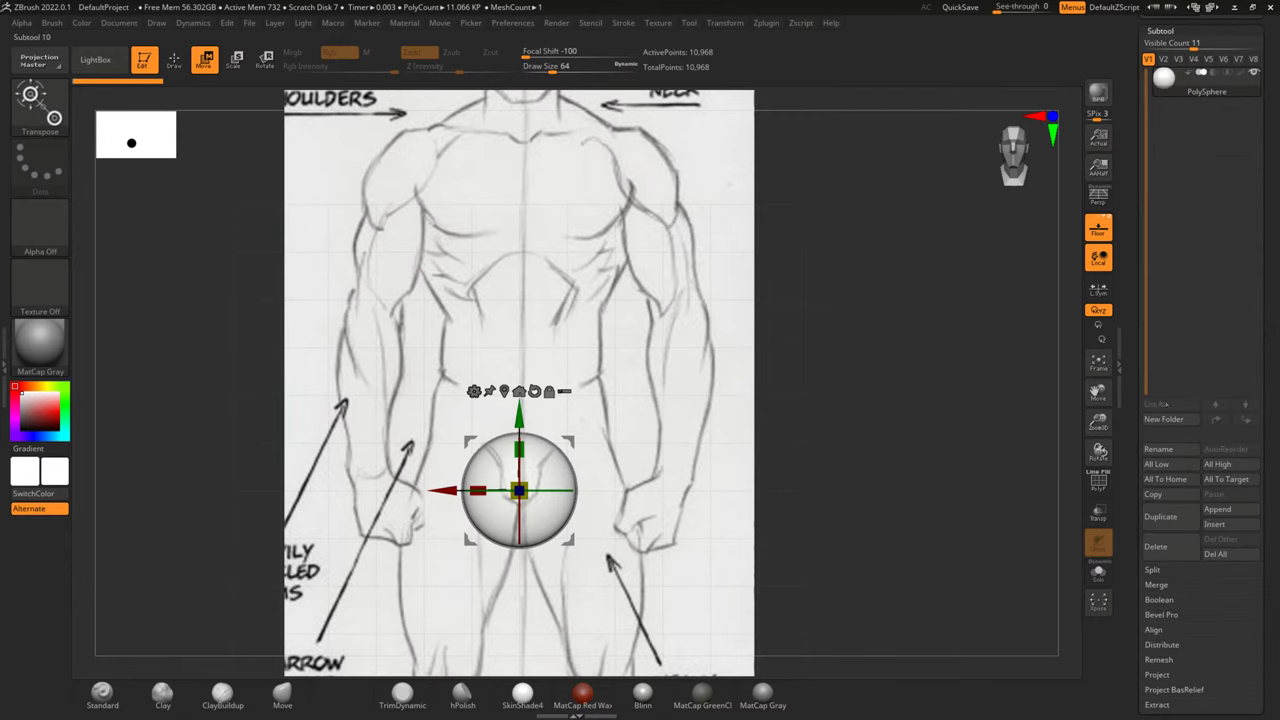
left_click(1098, 483)
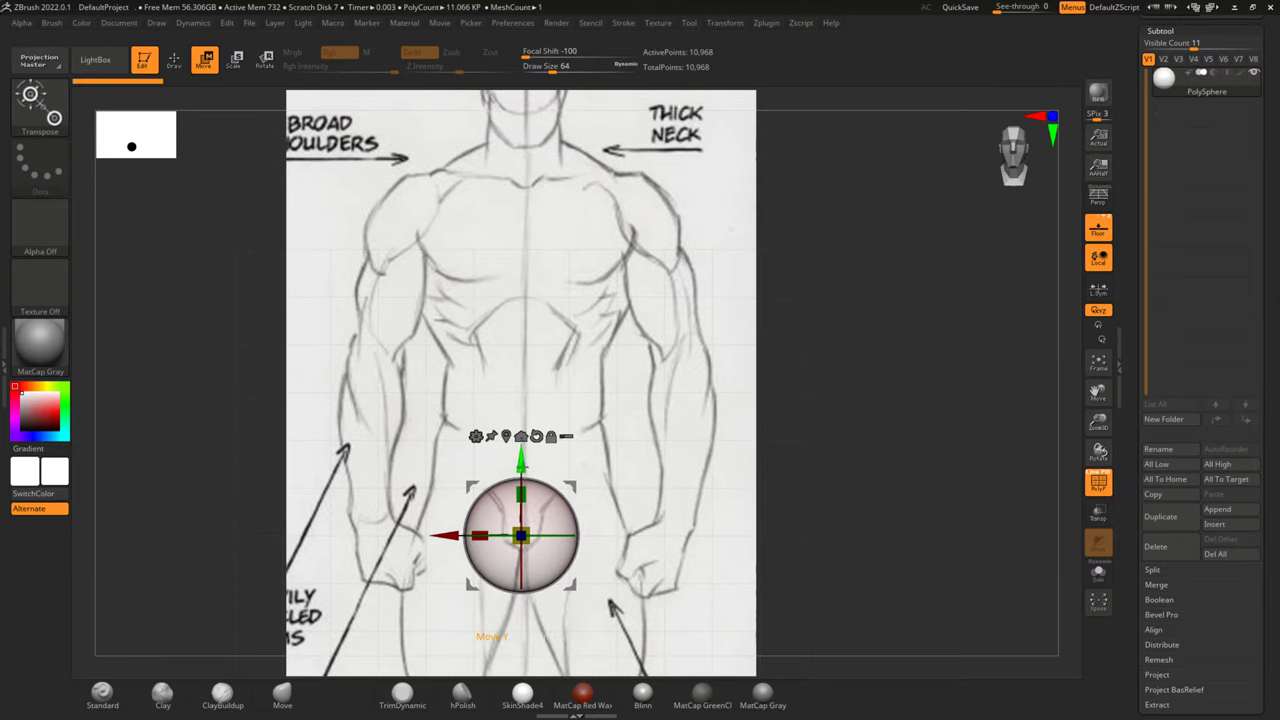
left_click_drag(464, 572, 520, 568)
left_click_drag(520, 468, 556, 395)
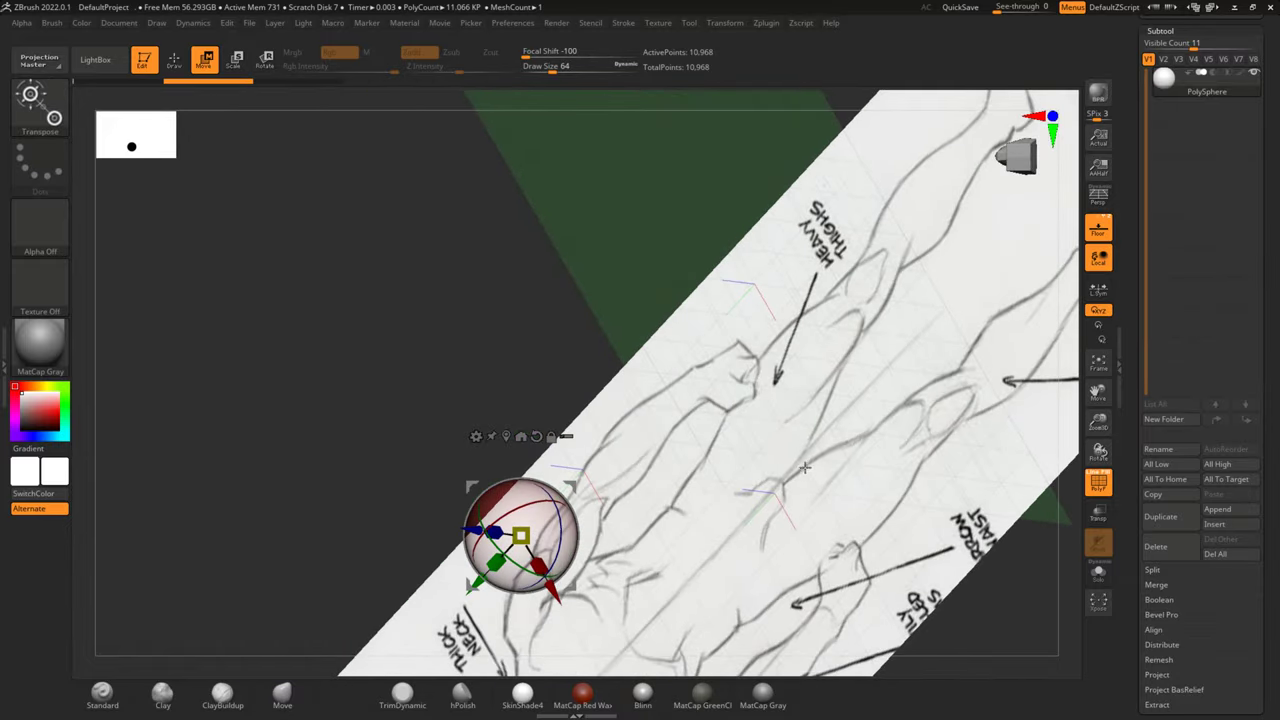
Scale the sphere up and raise it slightly against the sketch
mouse_move(360, 500)
left_mouse_down()
mouse_move(321, 545)
mouse_move(469, 362)
mouse_move(634, 366)
mouse_move(876, 314)
mouse_move(781, 352)
mouse_move(830, 370)
mouse_move(891, 361)
mouse_move(995, 441)
left_mouse_up()
mouse_move(879, 426)
left_mouse_down("alt")
mouse_move(982, 100)
mouse_move(864, 423)
left_mouse_up("alt")
mouse_move(895, 393)
left_mouse_down()
mouse_move(916, 373)
mouse_move(899, 398)
left_mouse_up()
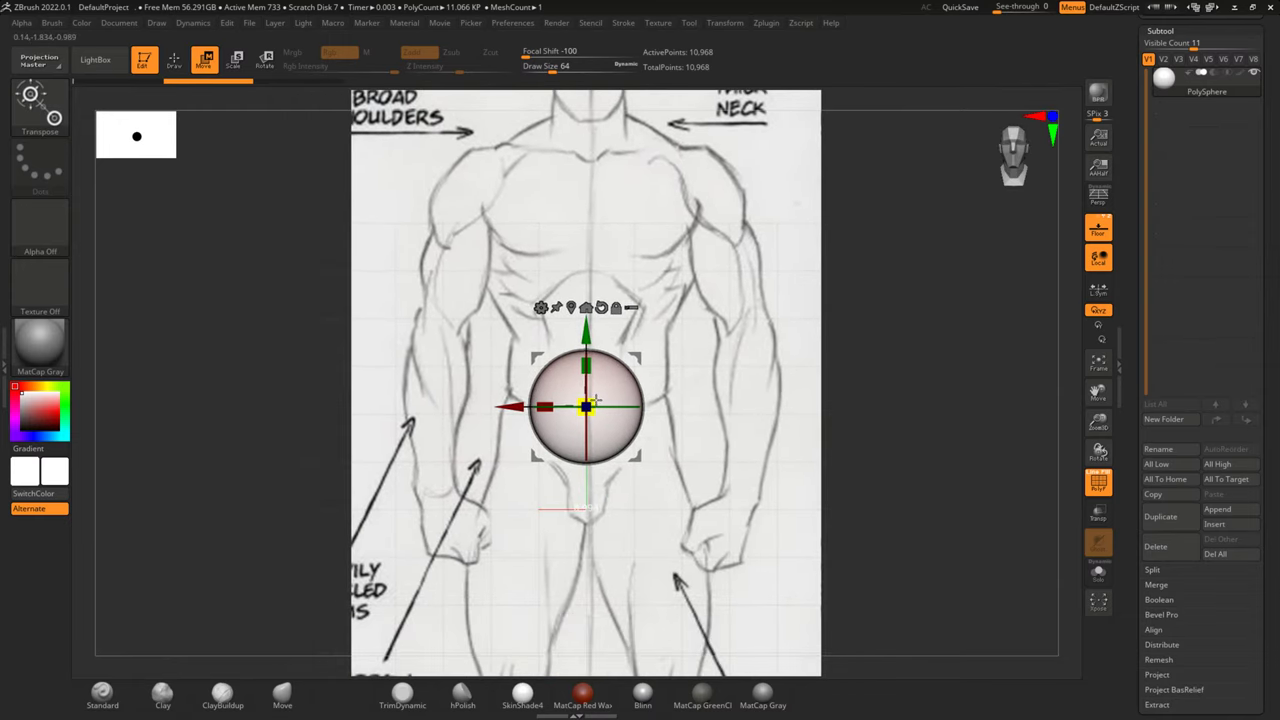
left_click_drag(598, 401, 612, 389)
left_click_drag(586, 338, 586, 328)
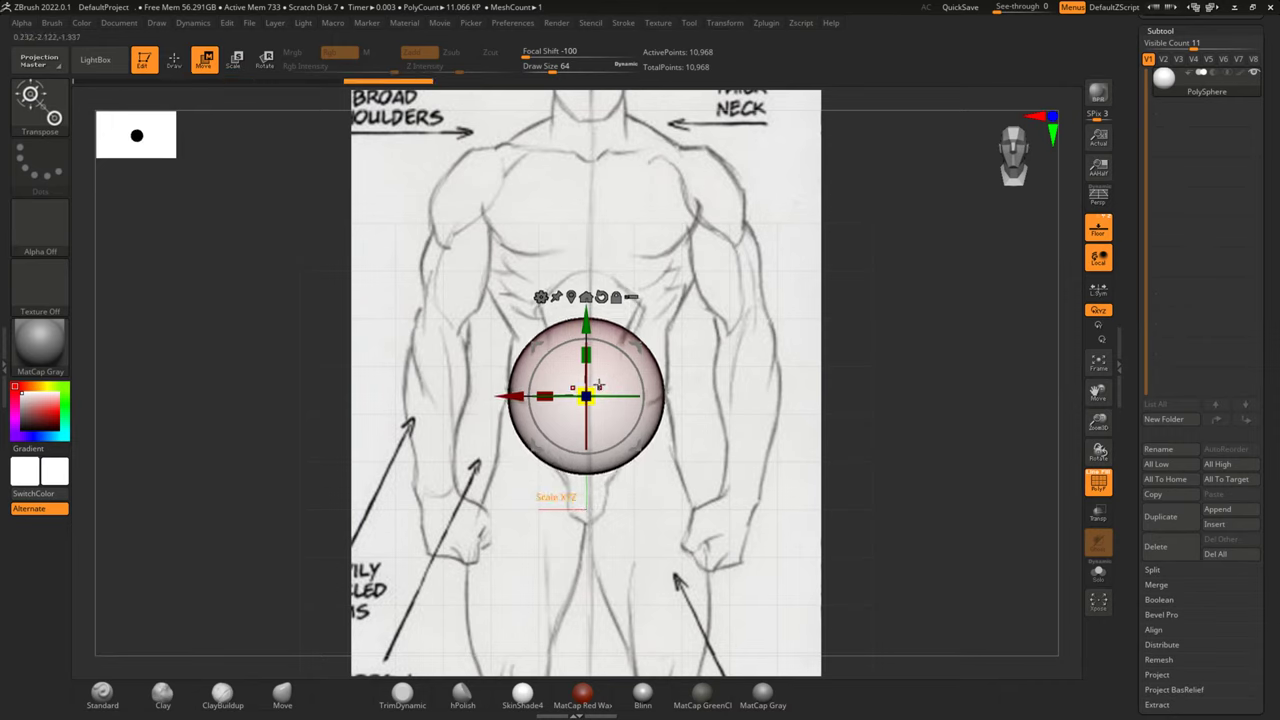
left_click_drag(588, 391, 614, 374)
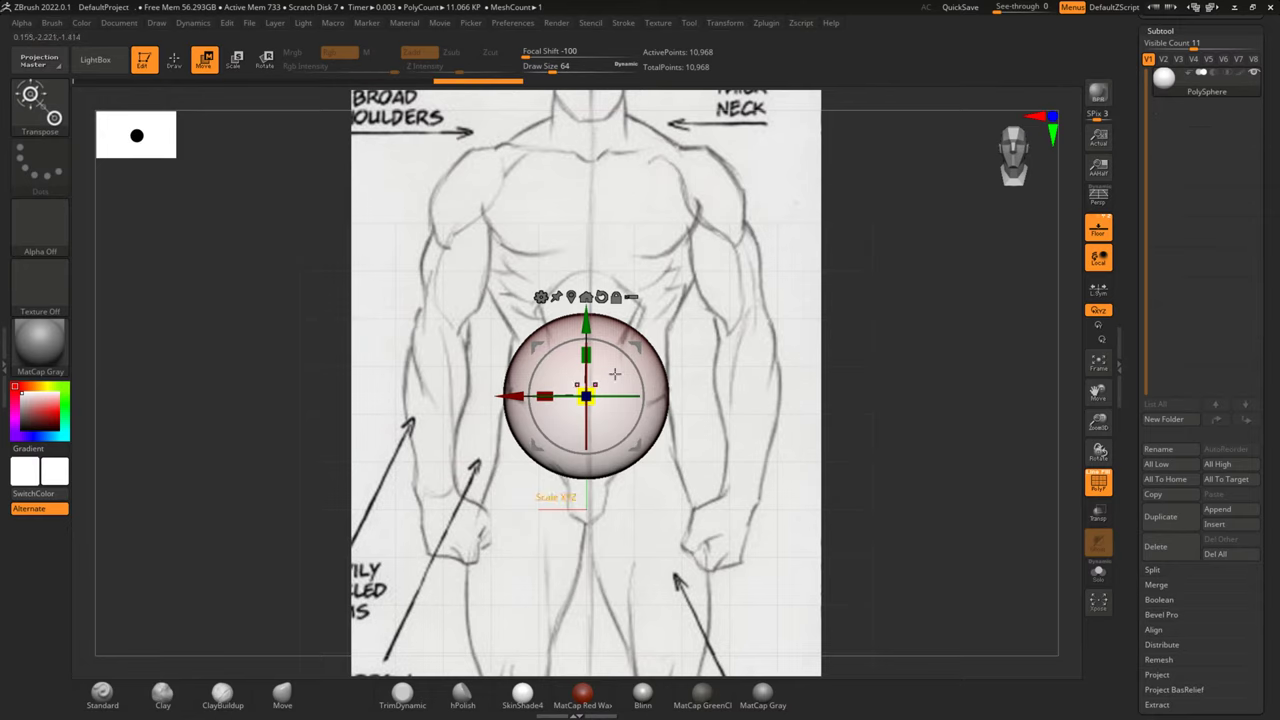
Lower the sphere over the sketch's hips, undoing a stray gizmo move
left_click_drag(866, 318, 845, 382, "alt")
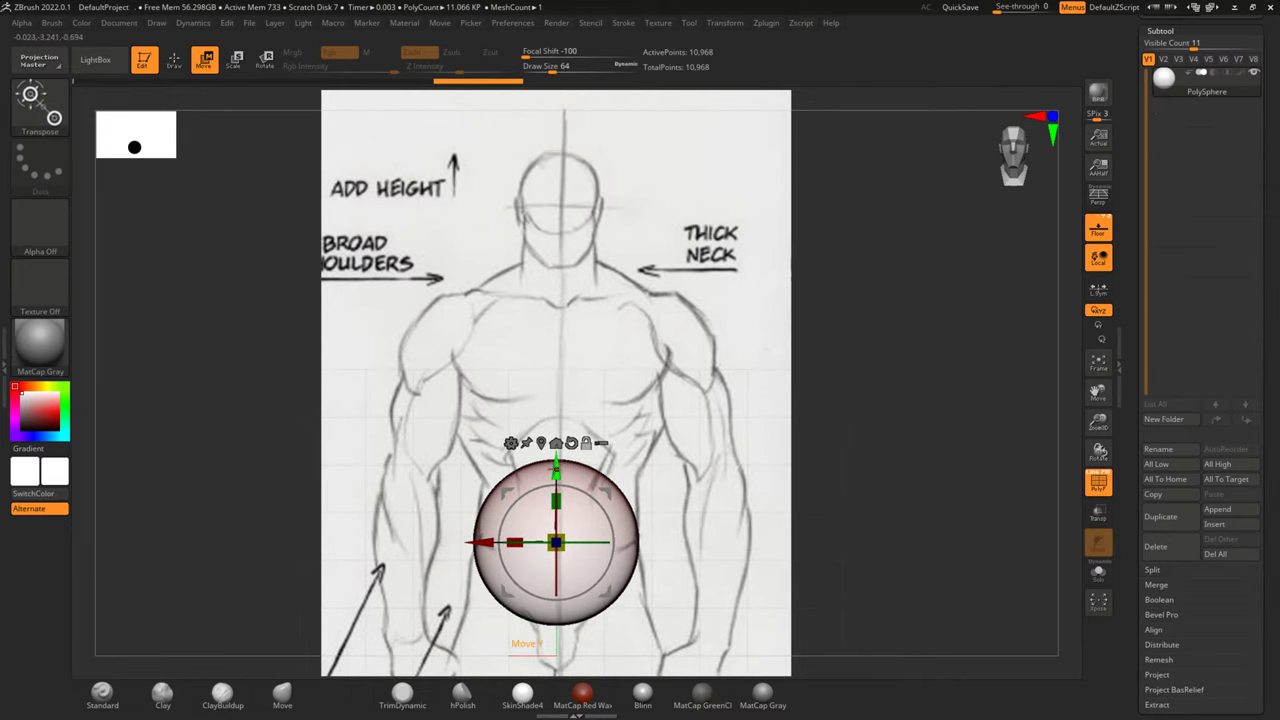
left_click_drag(556, 470, 556, 355)
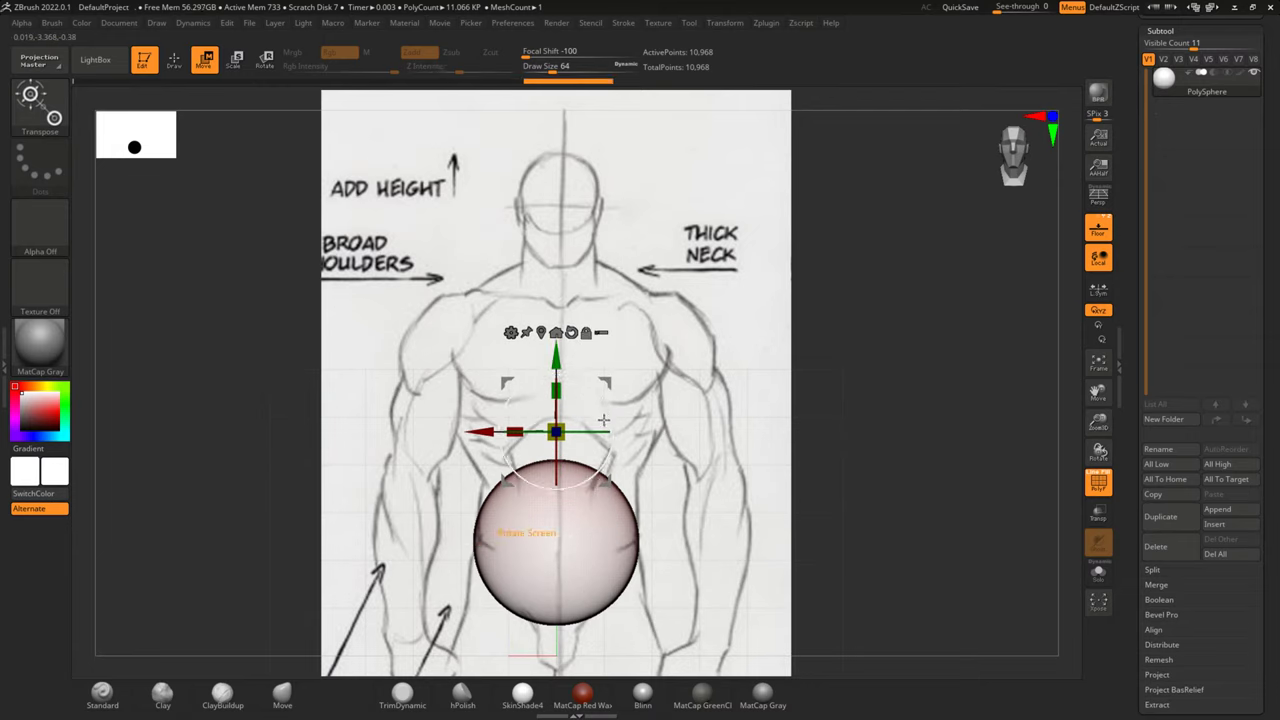
key("ctrl+z")
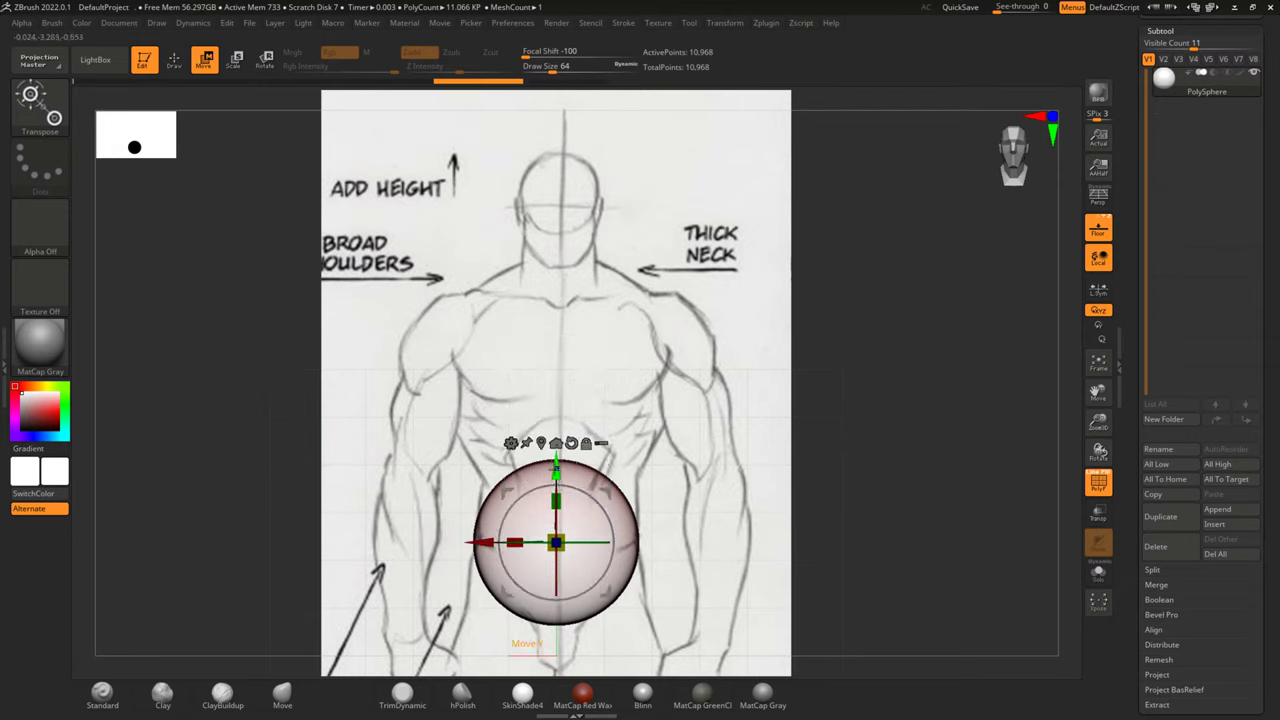
left_click_drag(556, 468, 570, 466)
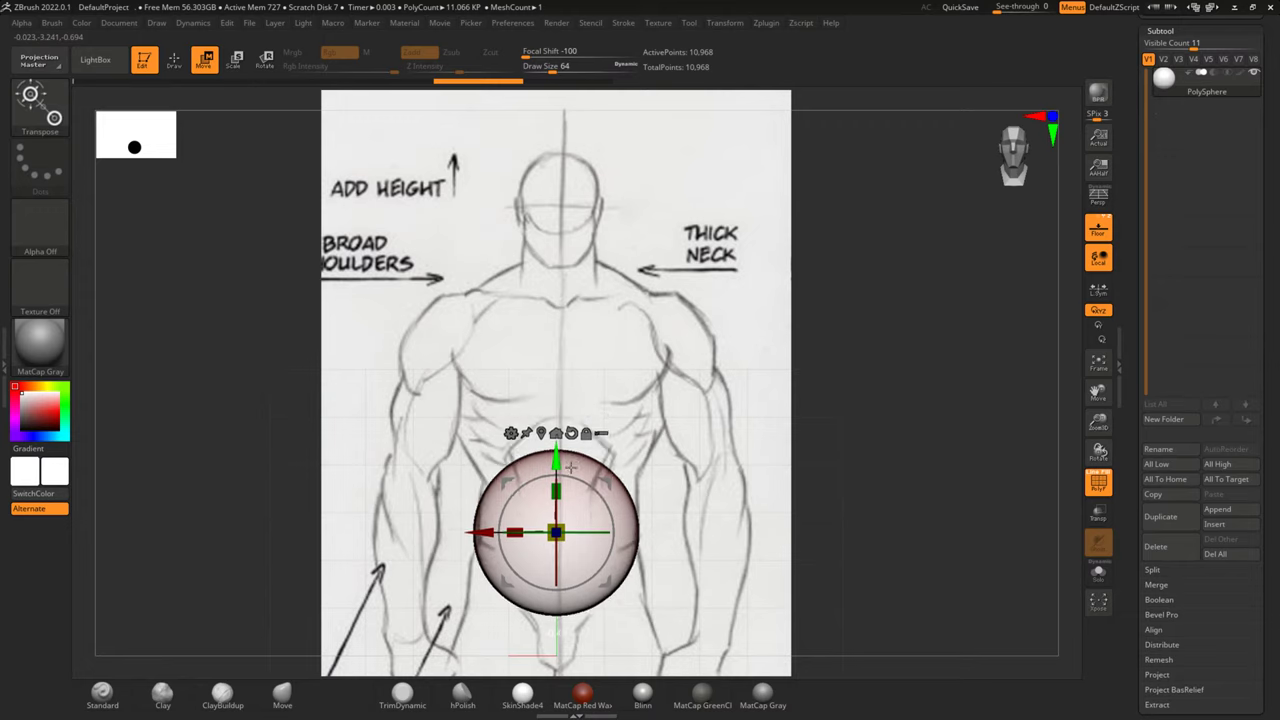
mouse_move(570, 466)
left_mouse_down()
mouse_move(570, 488)
mouse_move(556, 372)
left_mouse_up()
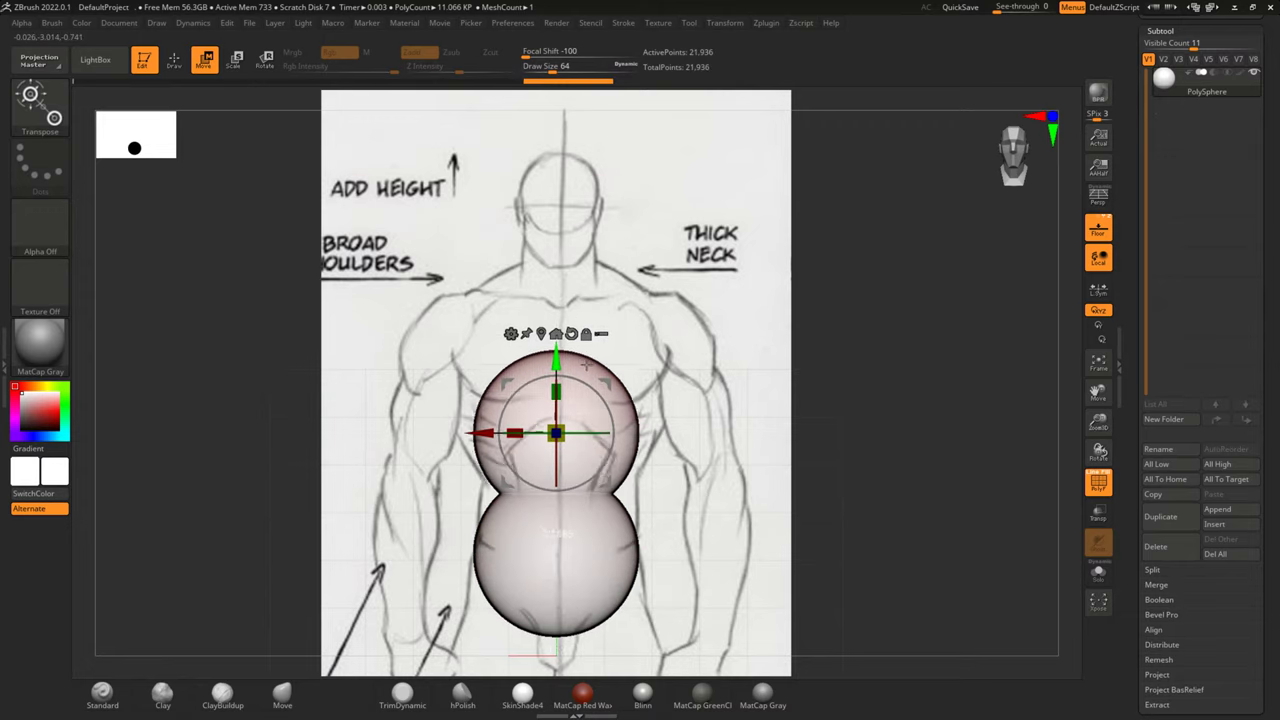
Duplicate the sphere up the chest, then copy the top one over the left shoulder and lower it
left_click_drag(556, 378, 557, 314, "ctrl")
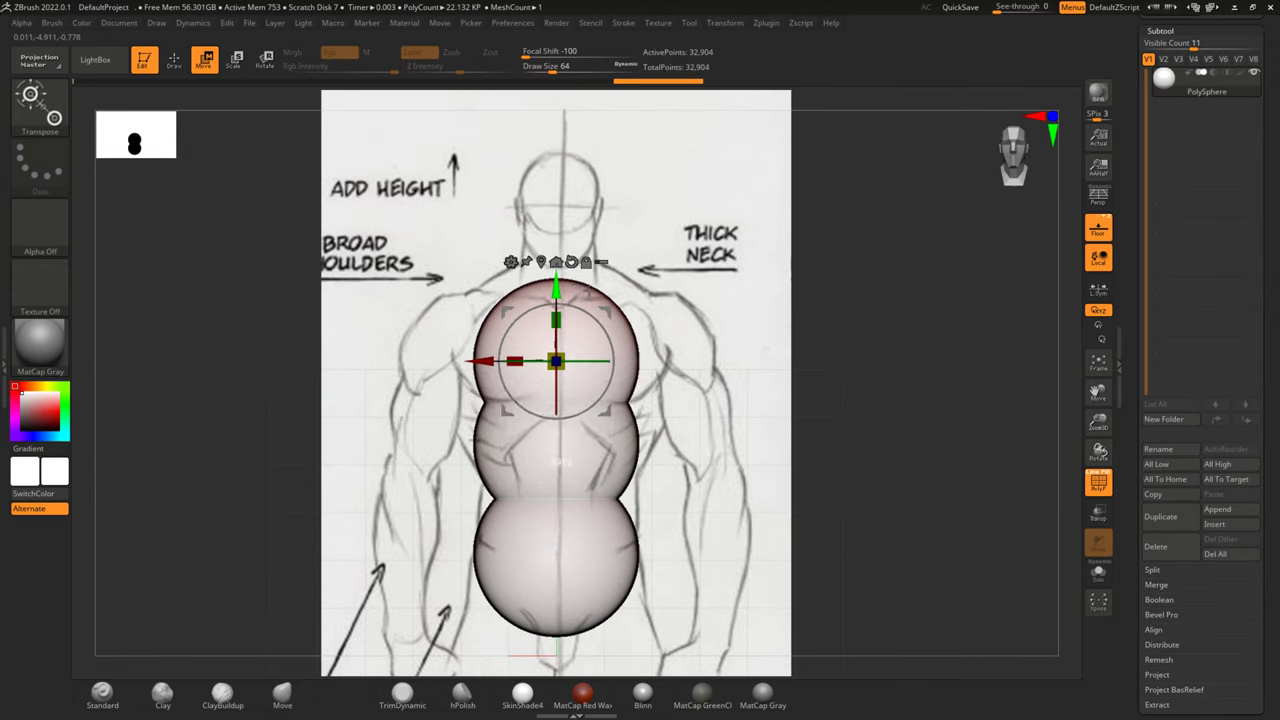
left_click_drag(513, 354, 456, 354, "ctrl")
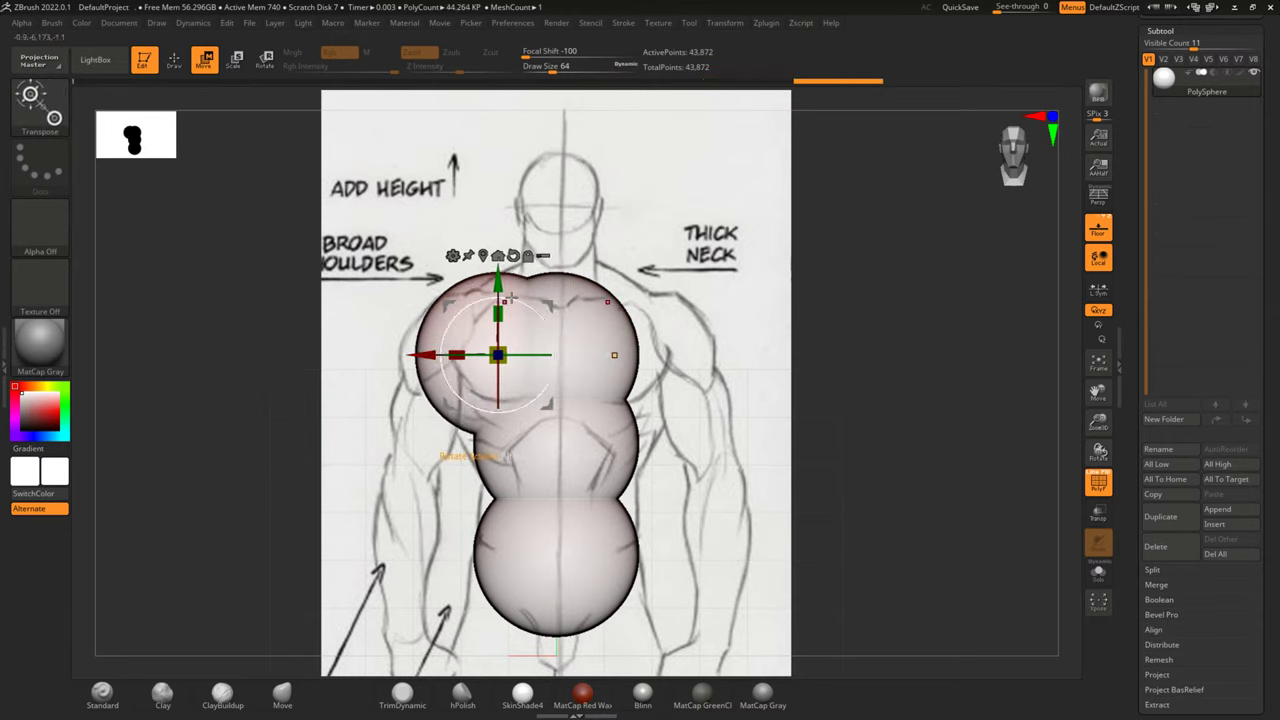
left_click_drag(498, 285, 555, 302)
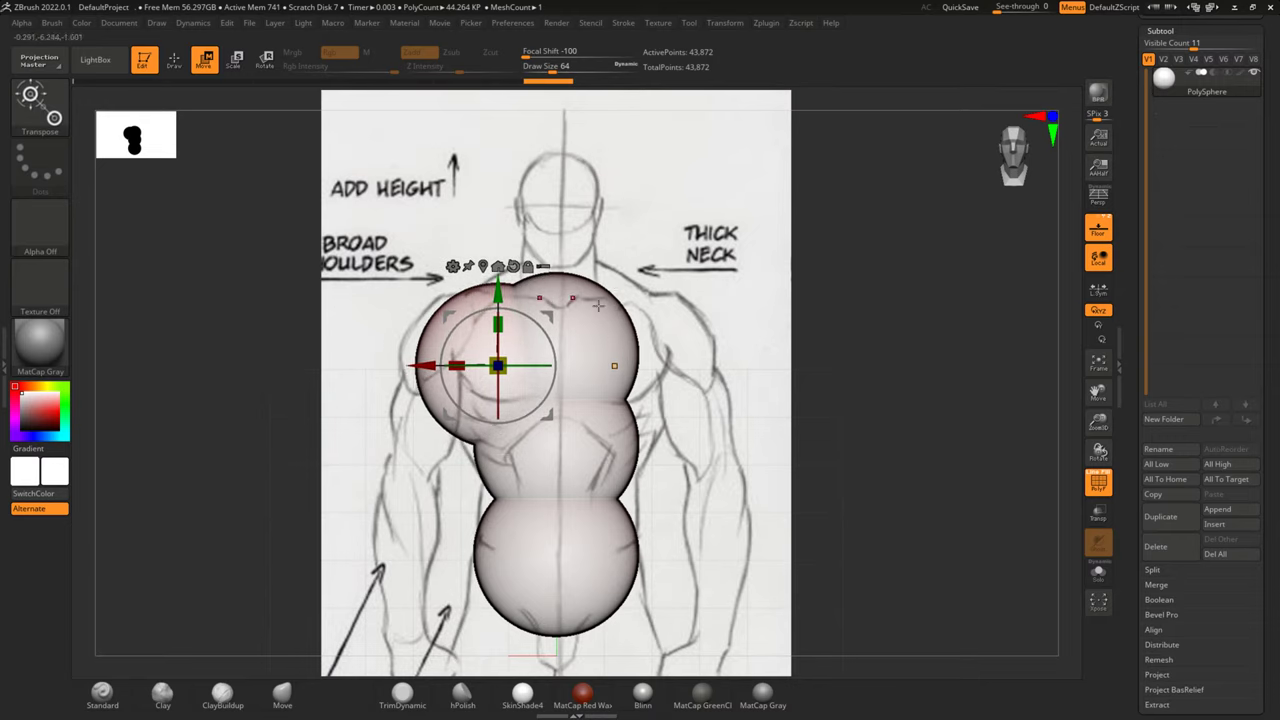
key("ctrl")
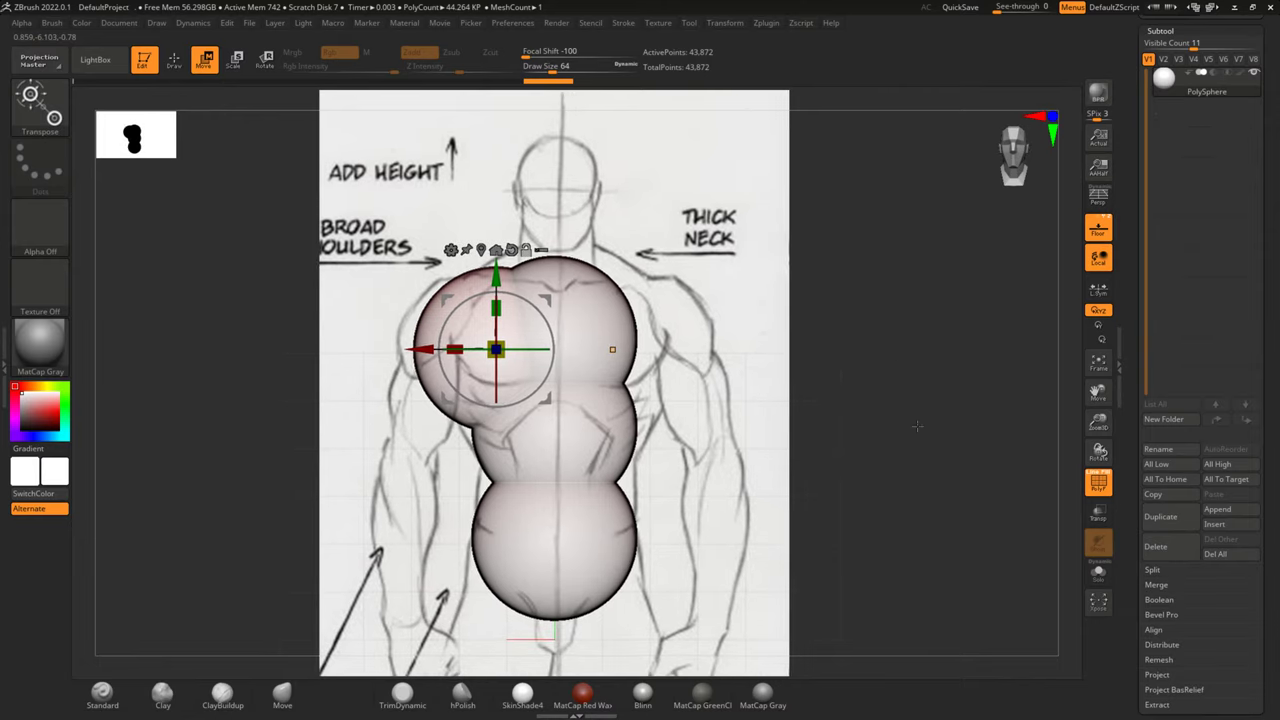
scroll(1251, 622, "down", 10)
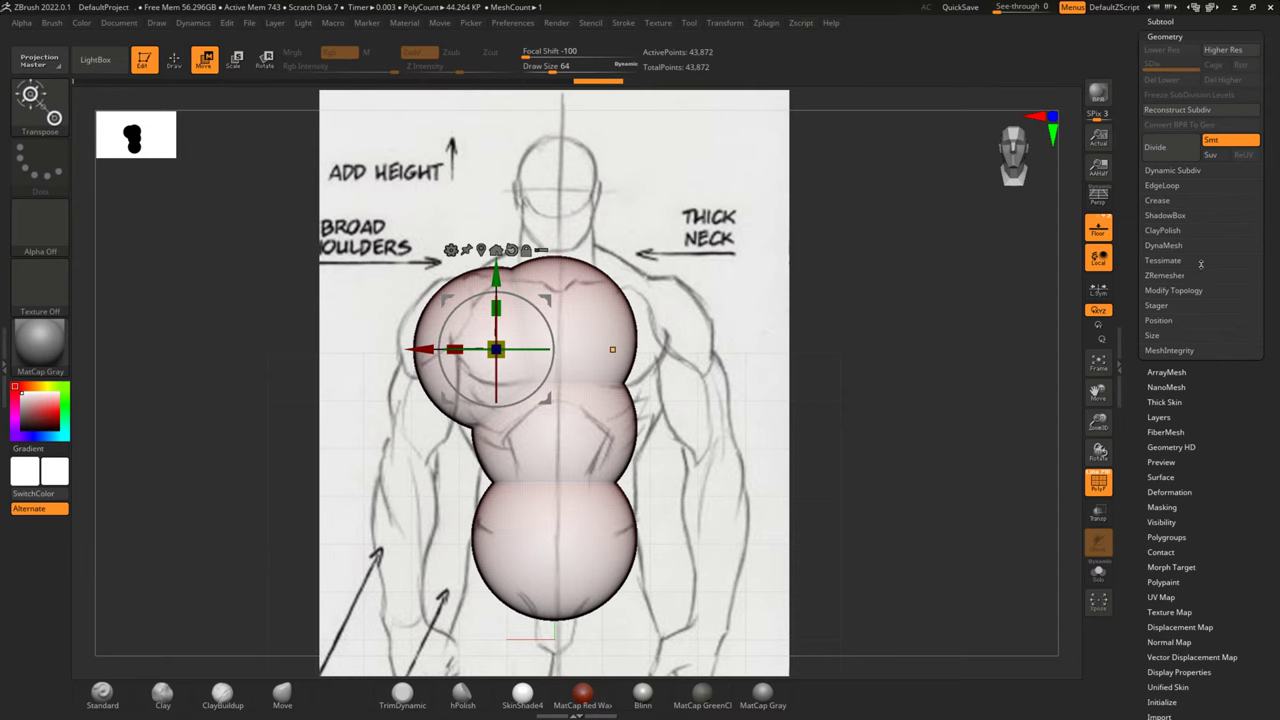
Mirror And Weld the shoulder sphere, then hide the floor sketch and PolyF display
left_click(1174, 290)
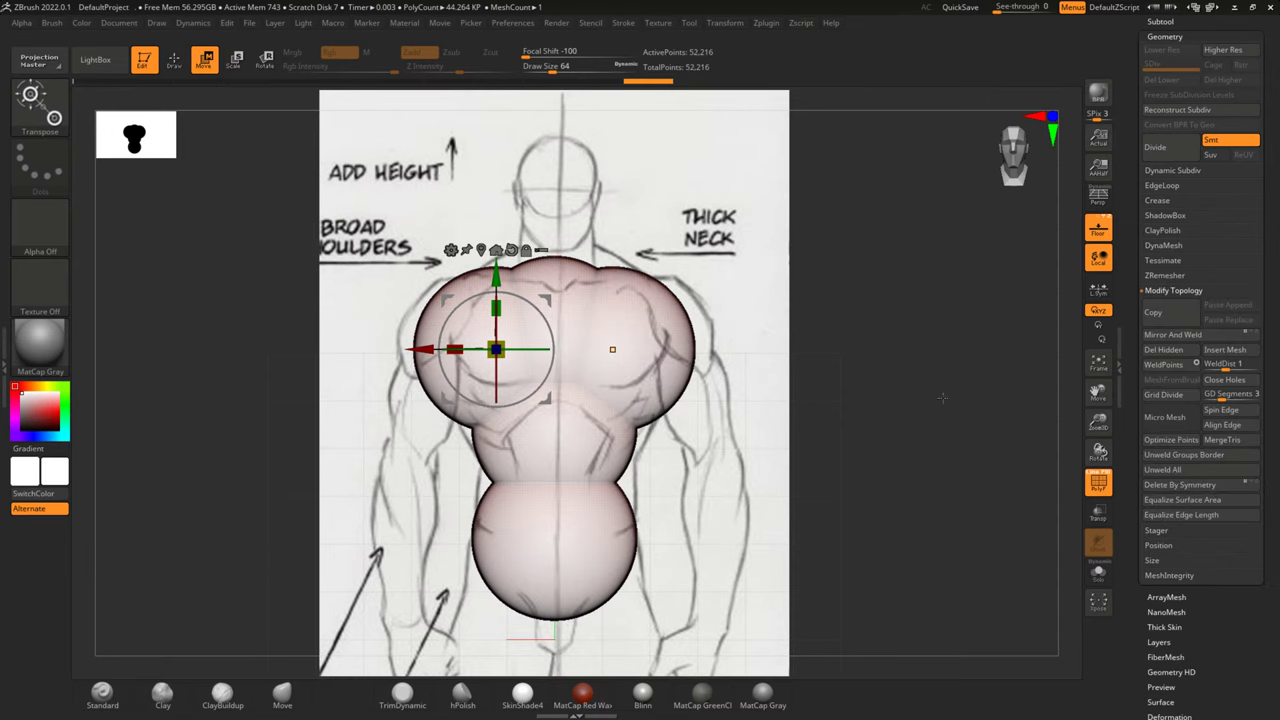
left_click(1098, 228)
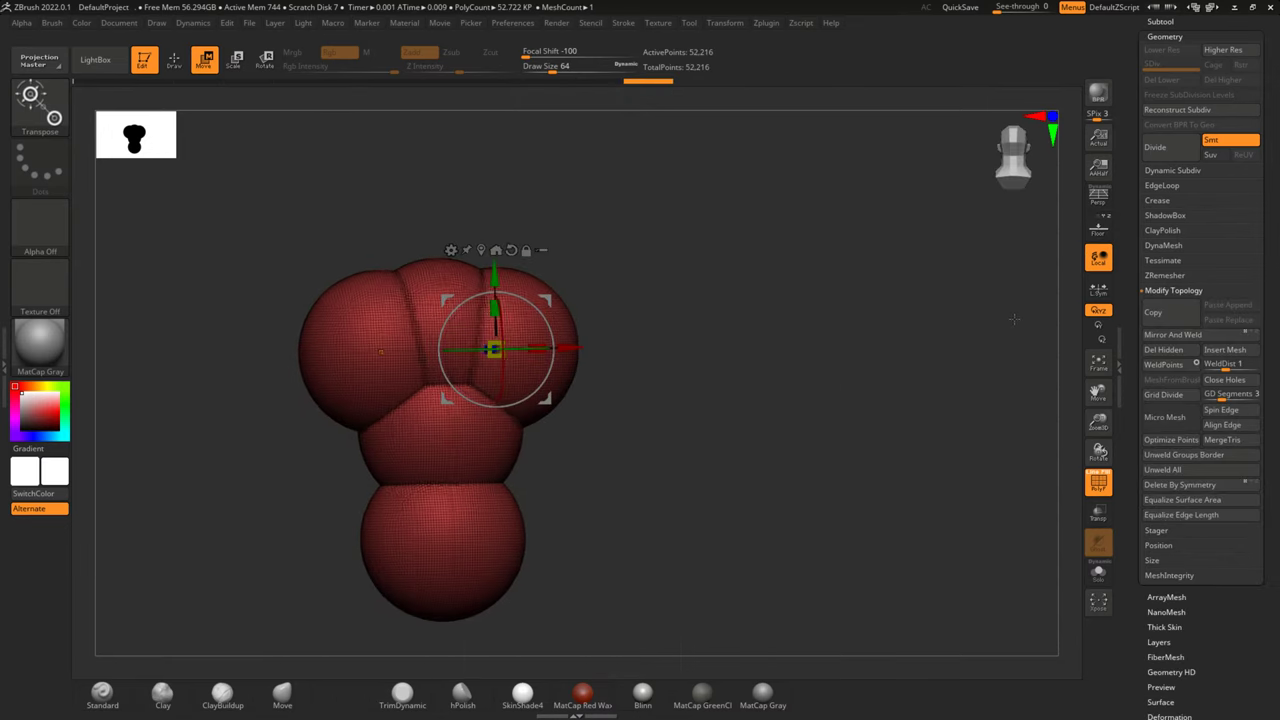
left_click_drag(840, 330, 922, 323)
left_click(1098, 483)
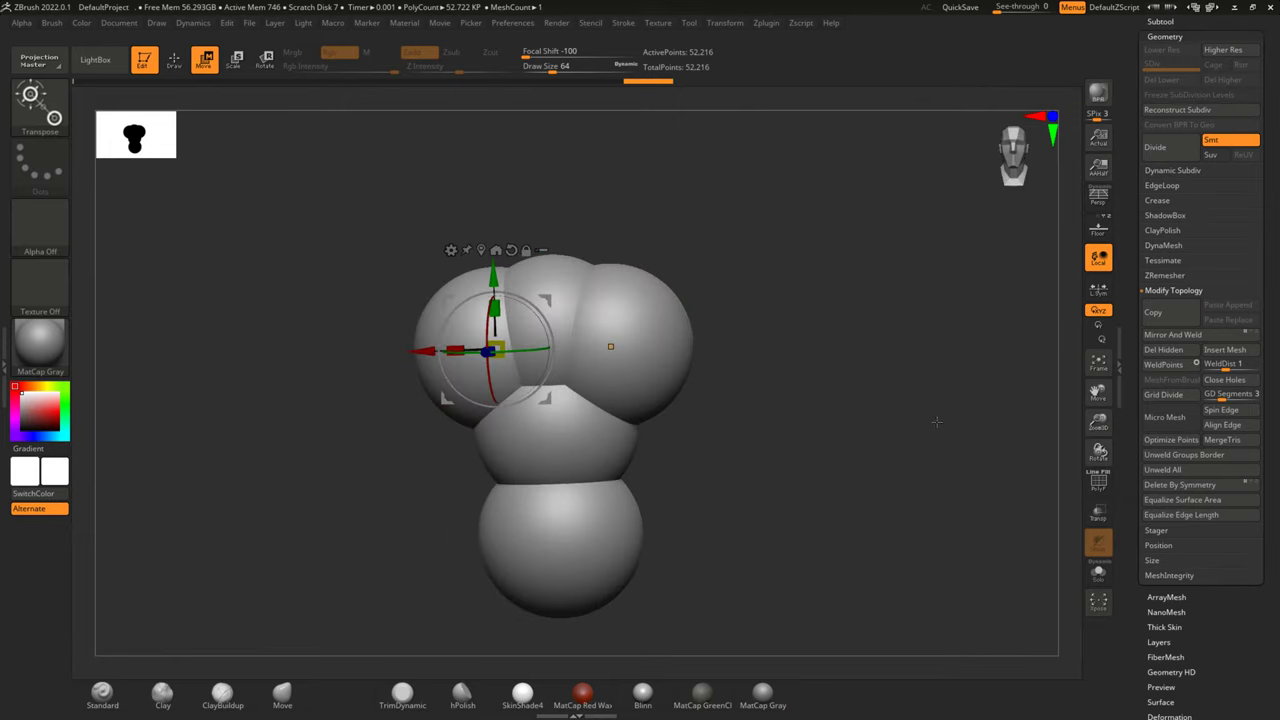
left_click_drag(770, 350, 809, 345)
Switch to Draw and DynaMesh the spheres into one mesh at resolution 64
left_click(175, 55)
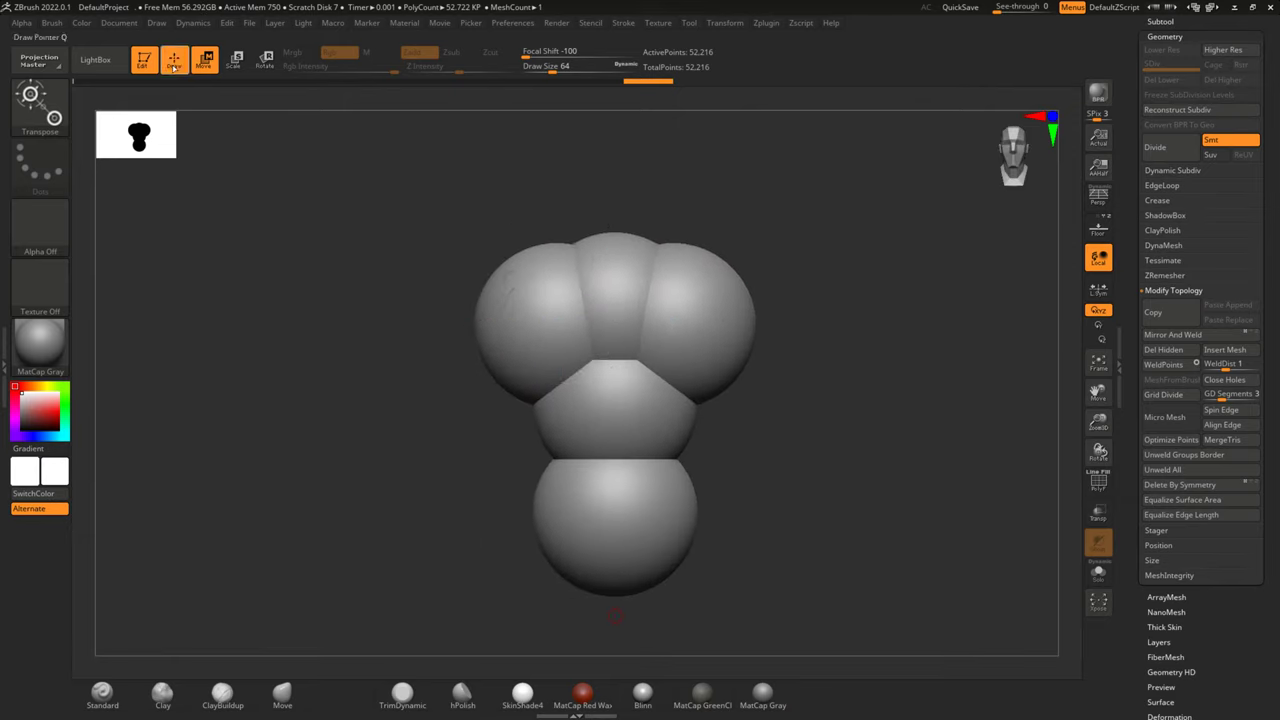
left_click(1163, 247)
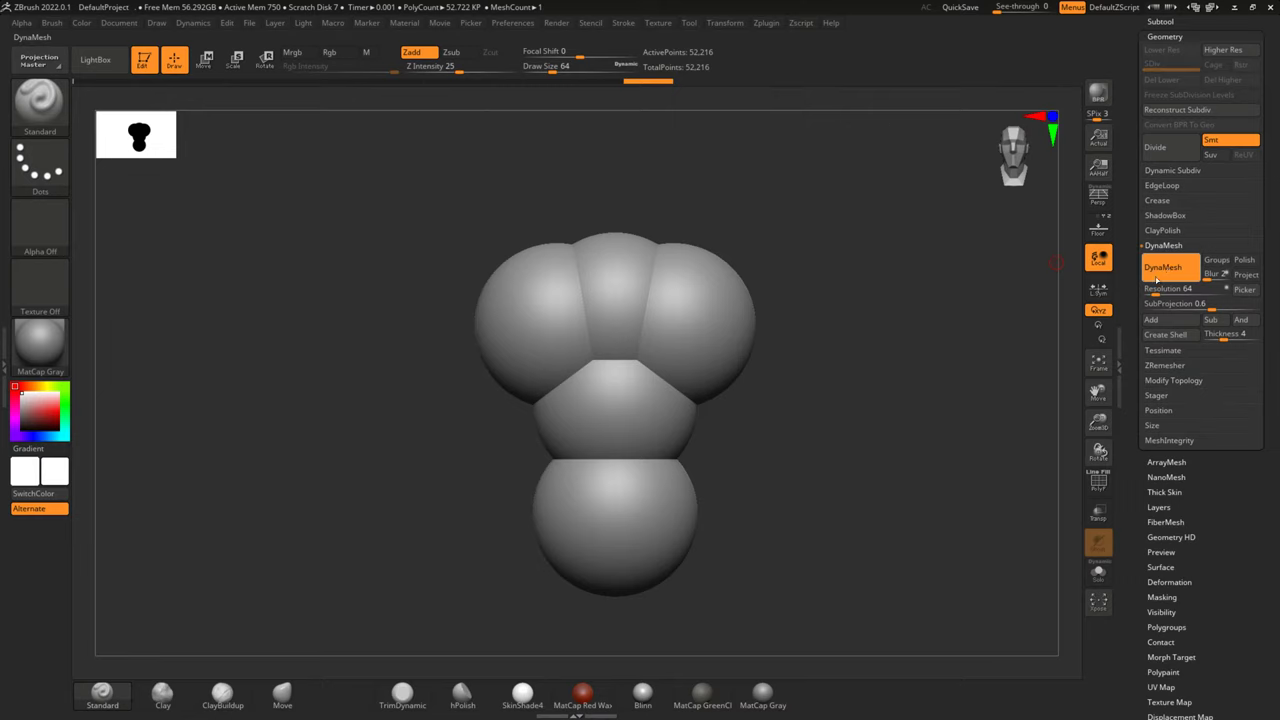
left_click(1162, 267)
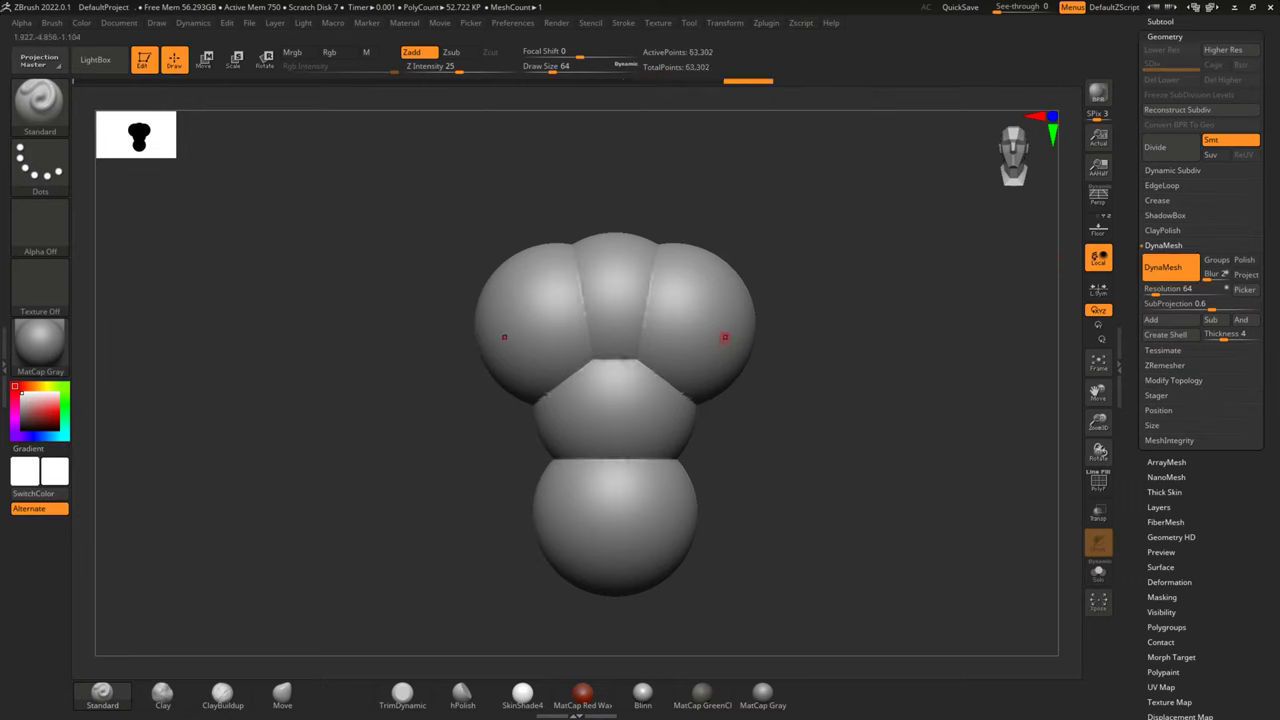
key("space")
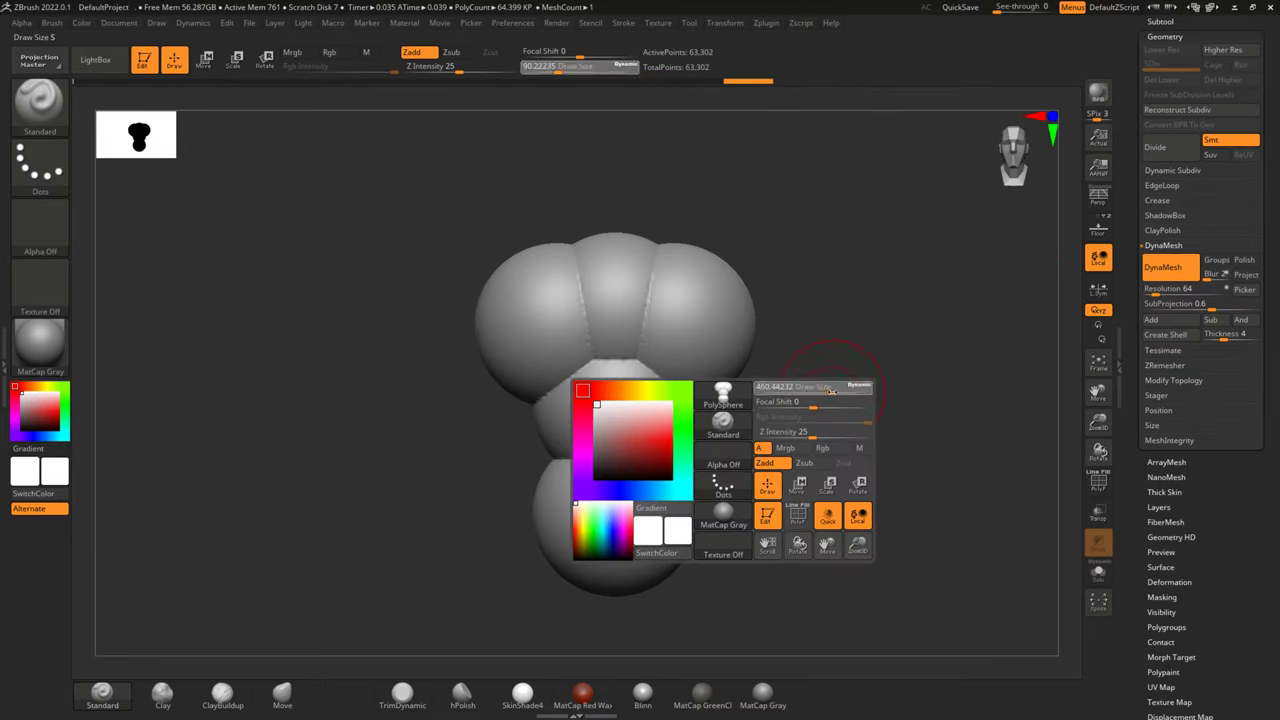
Fill the waist gap between the chest and pelvis sphere with ClayBuildup strokes
key("shift")
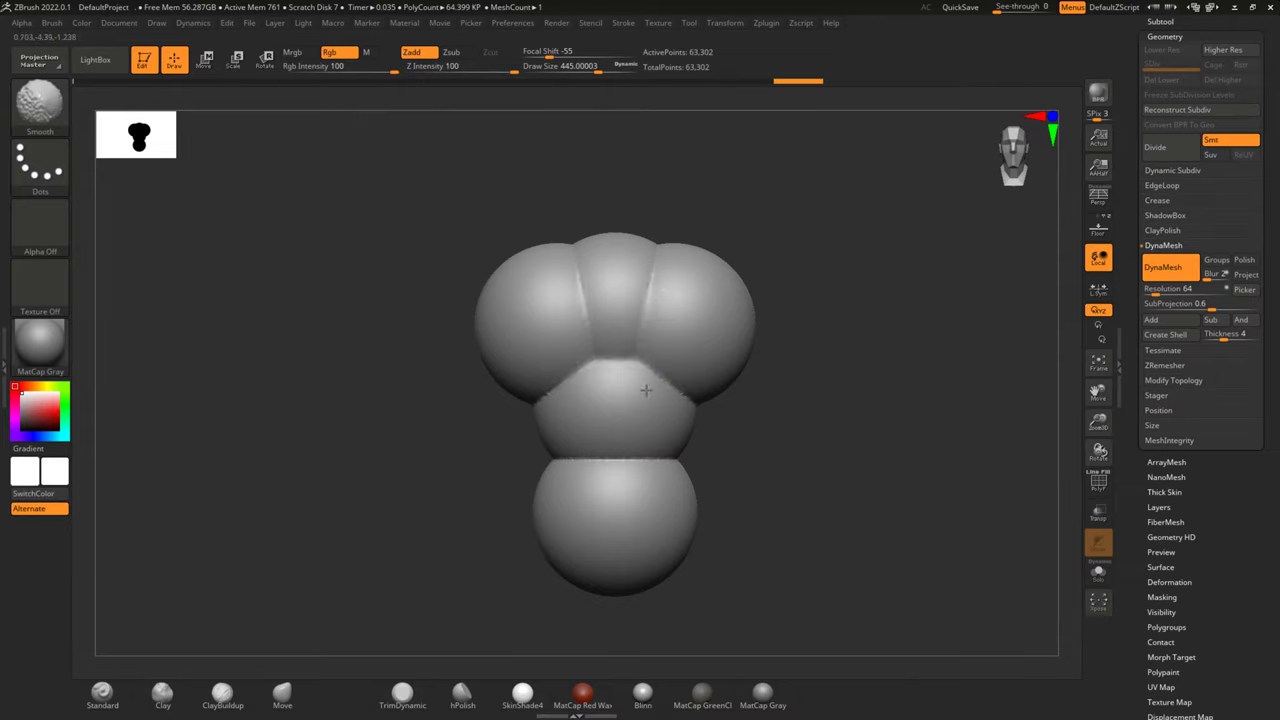
left_click_drag(826, 274, 831, 346)
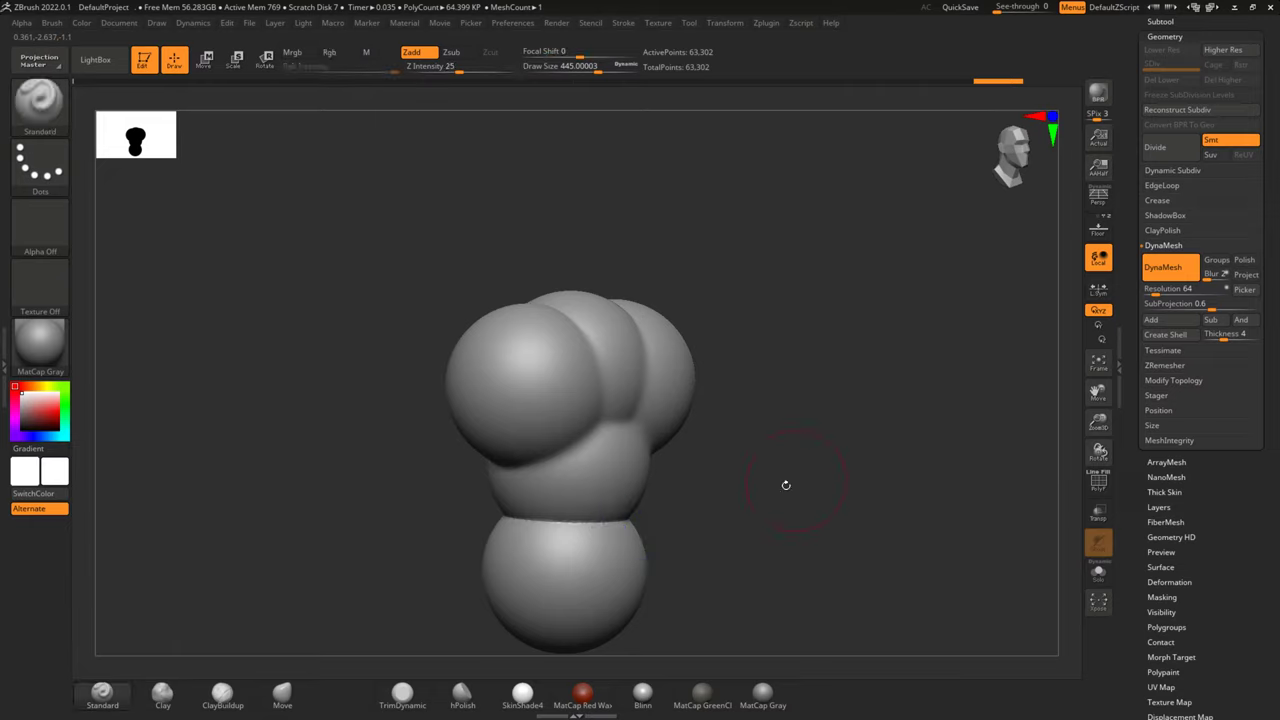
left_click_drag(340, 642, 365, 532, "alt")
left_click(222, 693)
mouse_move(566, 427)
left_mouse_down()
mouse_move(605, 390)
mouse_move(640, 395)
mouse_move(544, 438)
mouse_move(550, 422)
left_mouse_up()
mouse_move(725, 371)
left_mouse_down()
mouse_move(766, 409)
mouse_move(710, 443)
mouse_move(797, 429)
mouse_move(648, 505)
left_mouse_up()
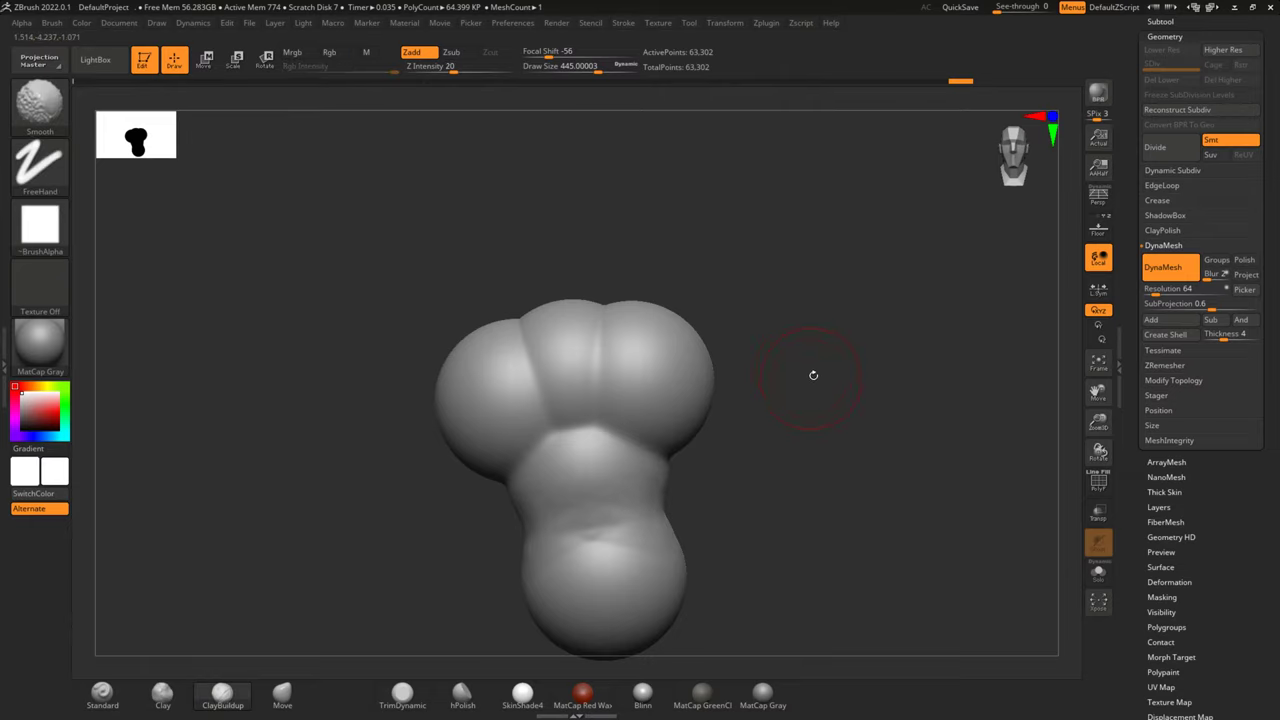
mouse_move(814, 371)
left_mouse_down()
mouse_move(748, 371)
mouse_move(766, 389)
mouse_move(718, 369)
left_mouse_up()
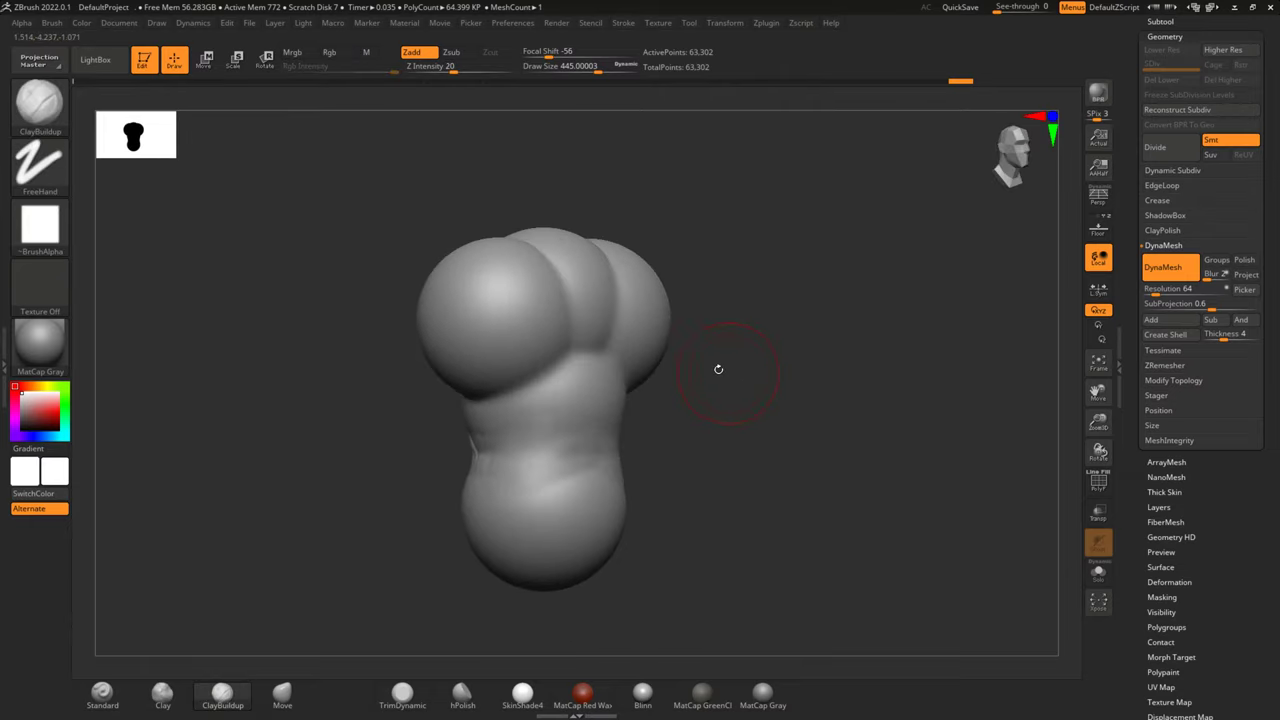
Build clay on both shoulder lobes and down the torso's centre, smoothing the shoulder marks
mouse_move(477, 322)
left_mouse_down()
mouse_move(556, 388)
mouse_move(522, 370)
left_mouse_up()
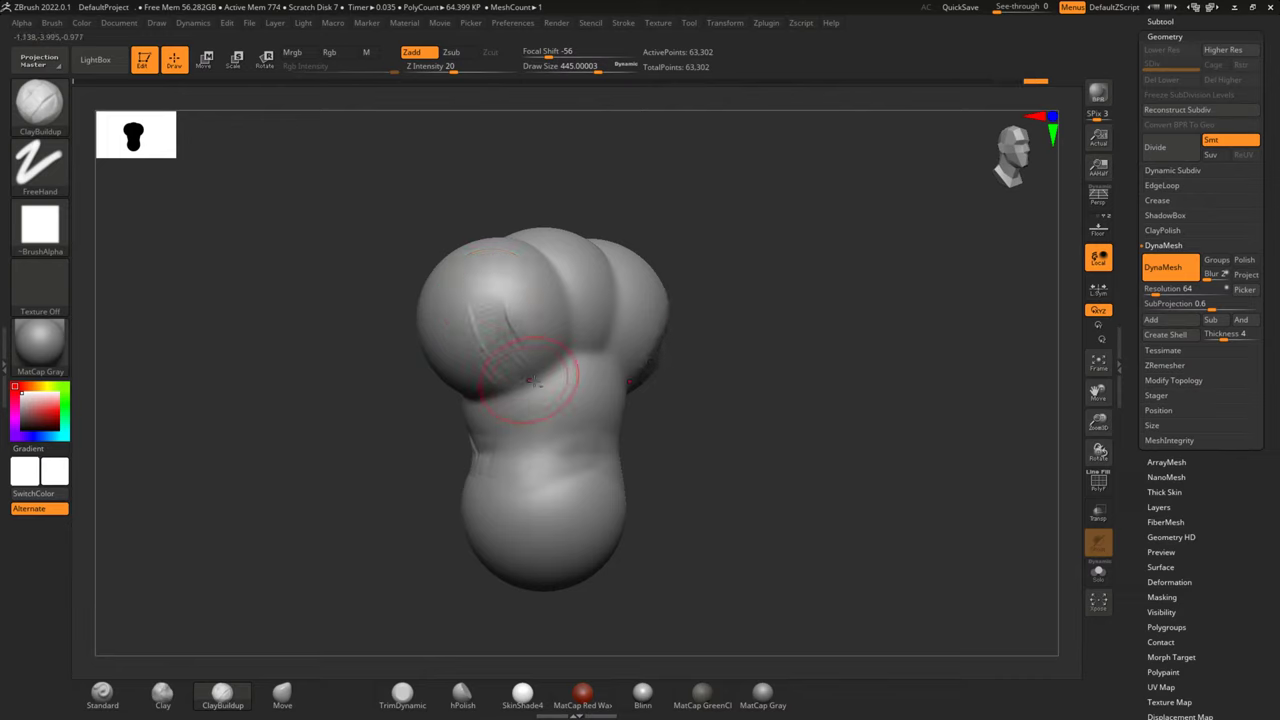
left_click_drag(519, 314, 514, 286)
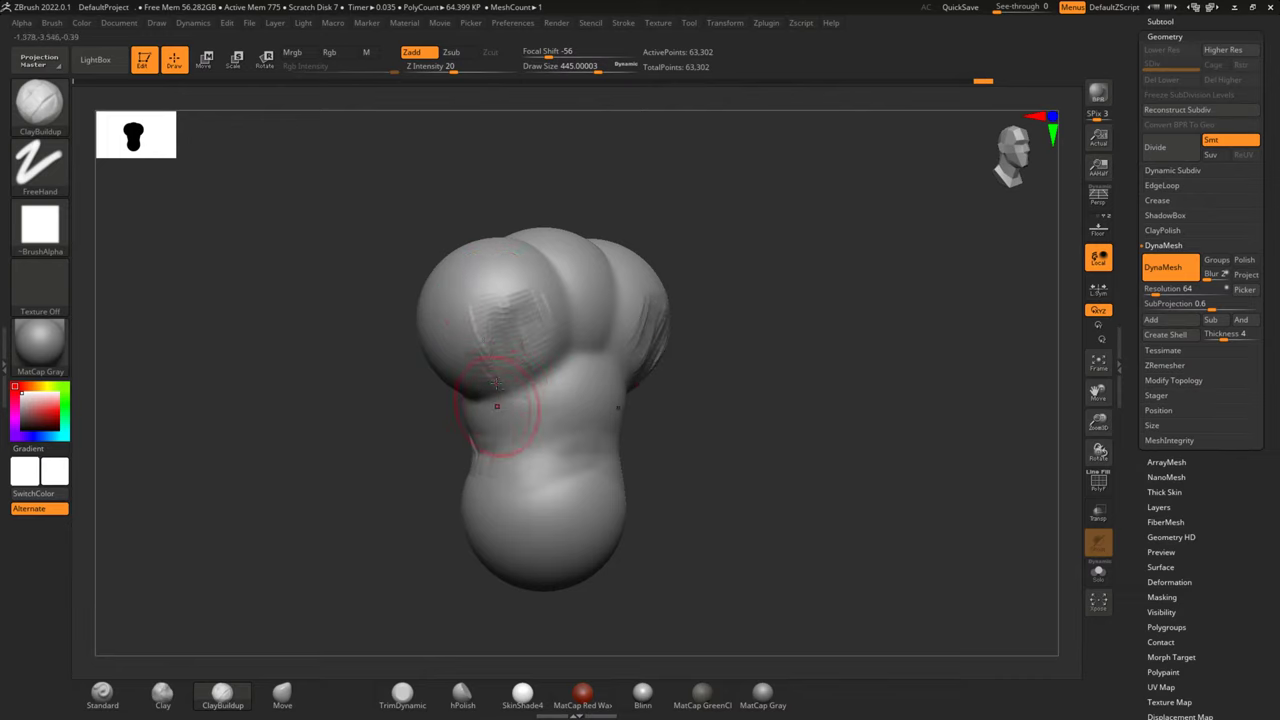
mouse_move(526, 398)
left_mouse_down()
mouse_move(530, 372)
mouse_move(505, 328)
left_mouse_up()
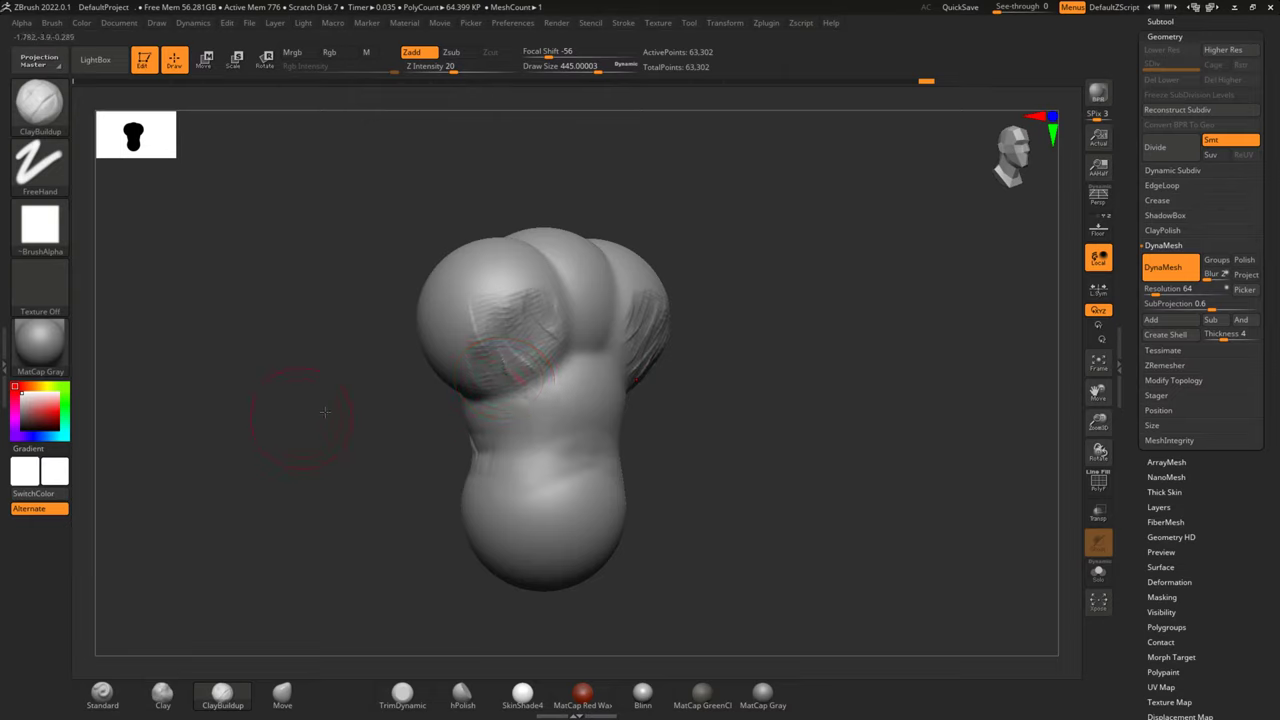
left_click_drag(317, 412, 465, 378, "shift")
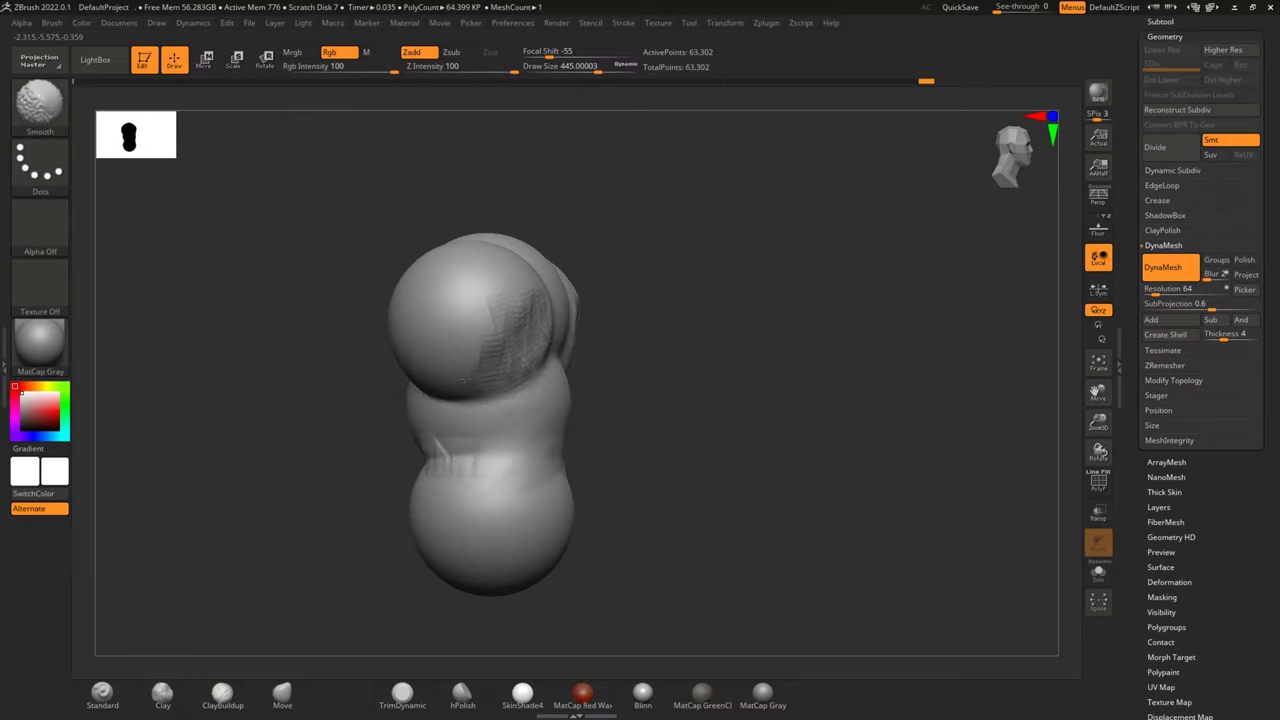
left_click_drag(515, 305, 530, 318, "shift")
mouse_move(654, 330)
left_mouse_down("shift")
mouse_move(560, 323)
mouse_move(621, 242)
left_mouse_up("shift")
mouse_move(560, 330)
left_mouse_down()
mouse_move(611, 278)
mouse_move(606, 400)
left_mouse_up()
left_click_drag(600, 300, 580, 500)
mouse_move(606, 387)
left_mouse_down()
mouse_move(557, 529)
mouse_move(586, 457)
mouse_move(565, 513)
left_mouse_up()
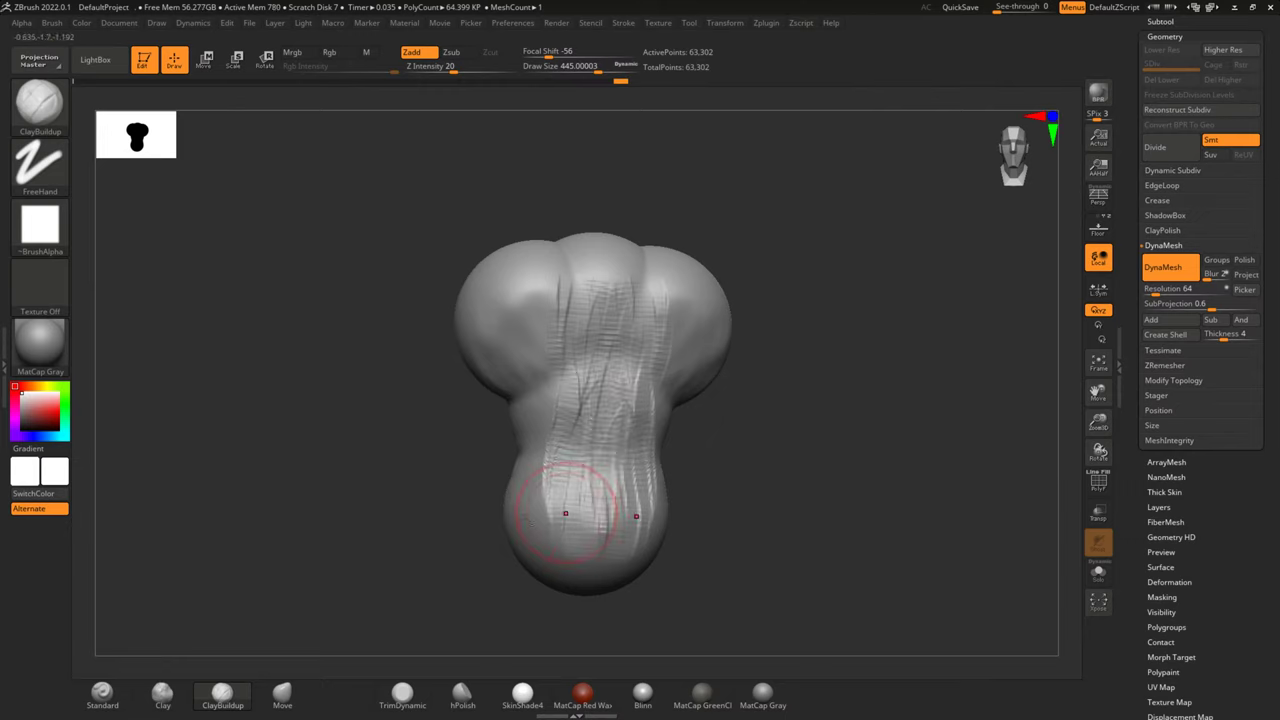
Select the TrimDynamic brush and enlarge Draw Size to about 723
left_click(402, 690)
key("space")
mouse_move(560, 410)
left_mouse_down()
mouse_move(607, 410)
mouse_move(570, 520)
left_mouse_up()
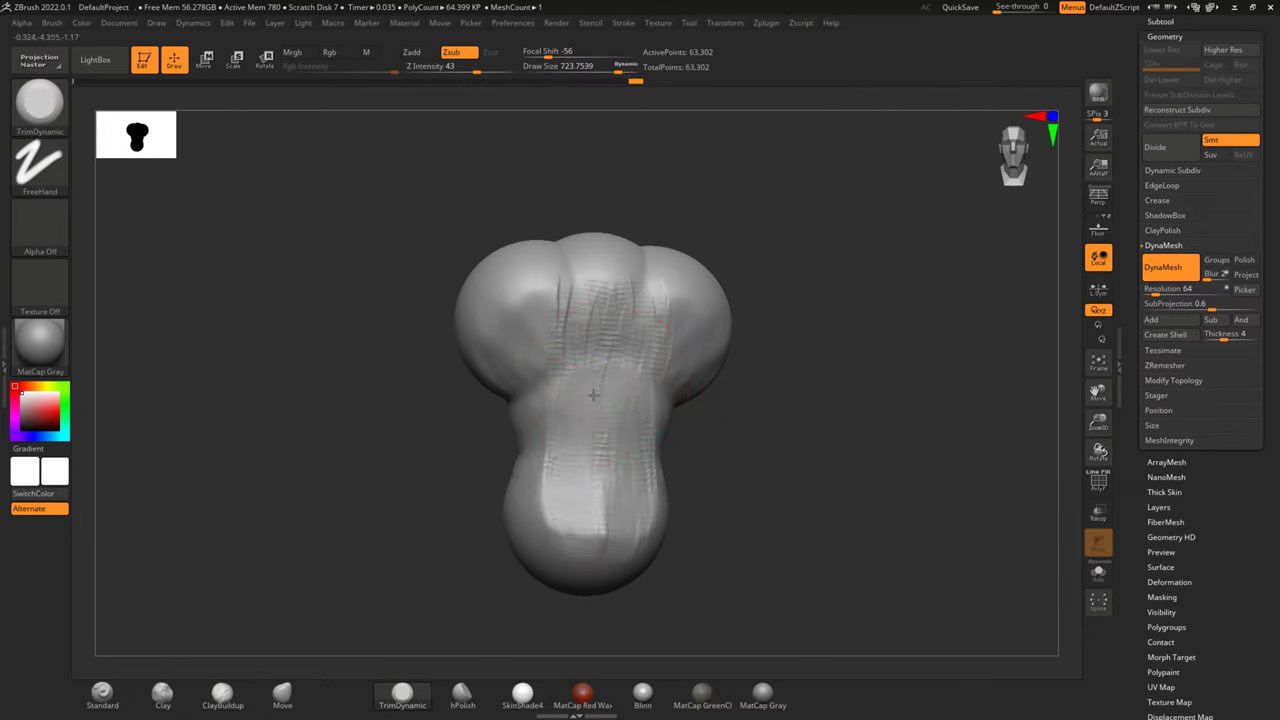
Flatten the torso centre and waist with TrimDynamic passes, finishing in an exact front view
left_click_drag(610, 395, 587, 520)
left_click_drag(740, 460, 707, 456)
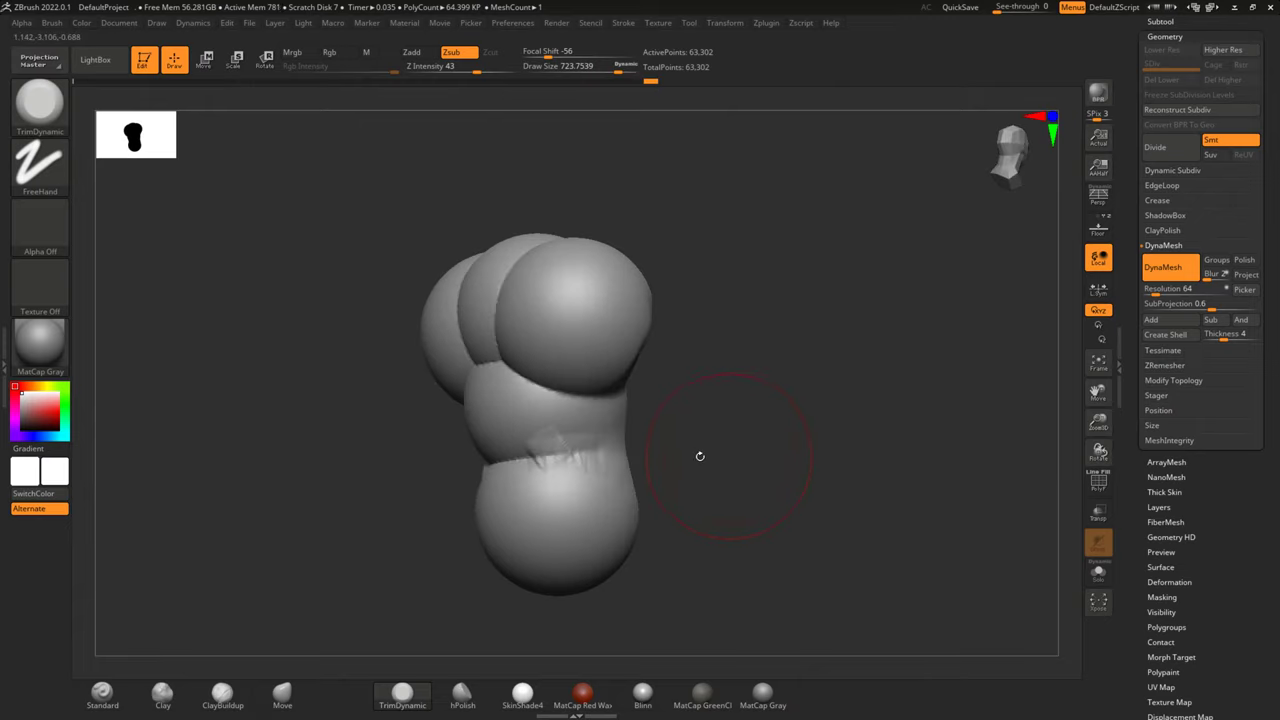
mouse_move(612, 393)
left_mouse_down()
mouse_move(570, 465)
mouse_move(565, 520)
mouse_move(580, 475)
left_mouse_up()
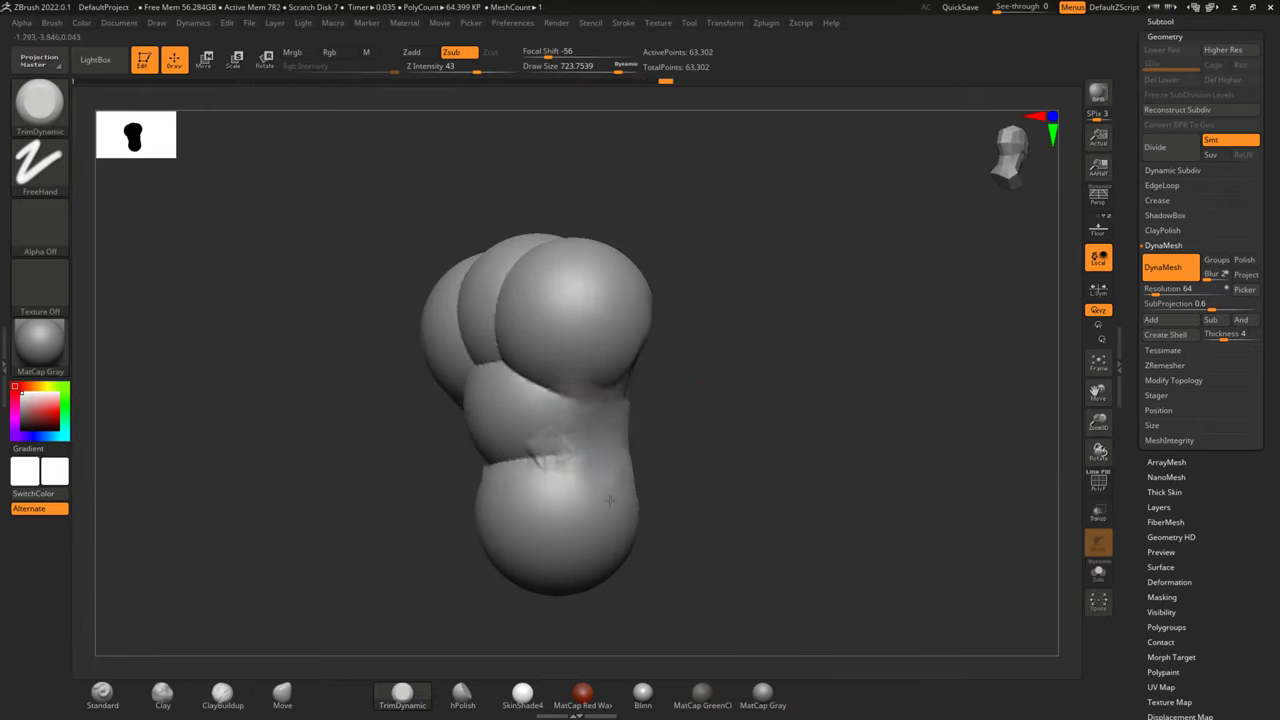
left_click_drag(680, 420, 695, 424, "shift")
right_click_drag(651, 394, 642, 422)
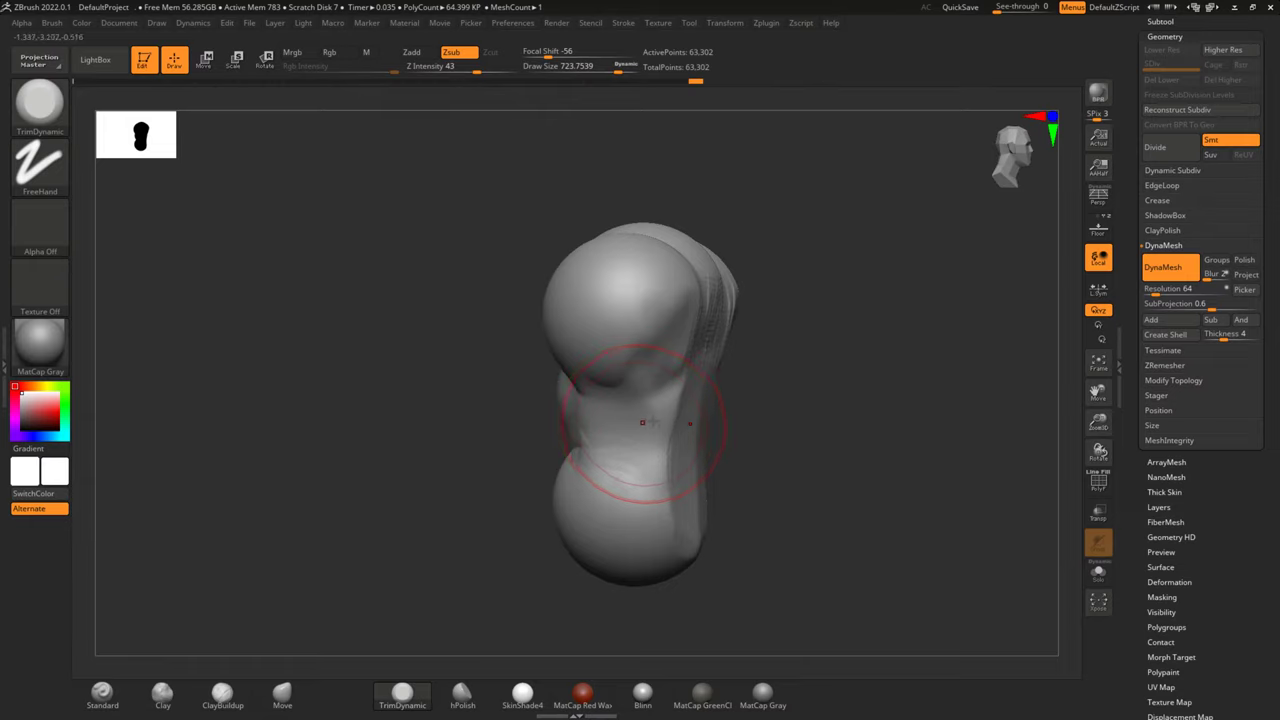
right_click_drag(658, 465, 730, 416, "shift")
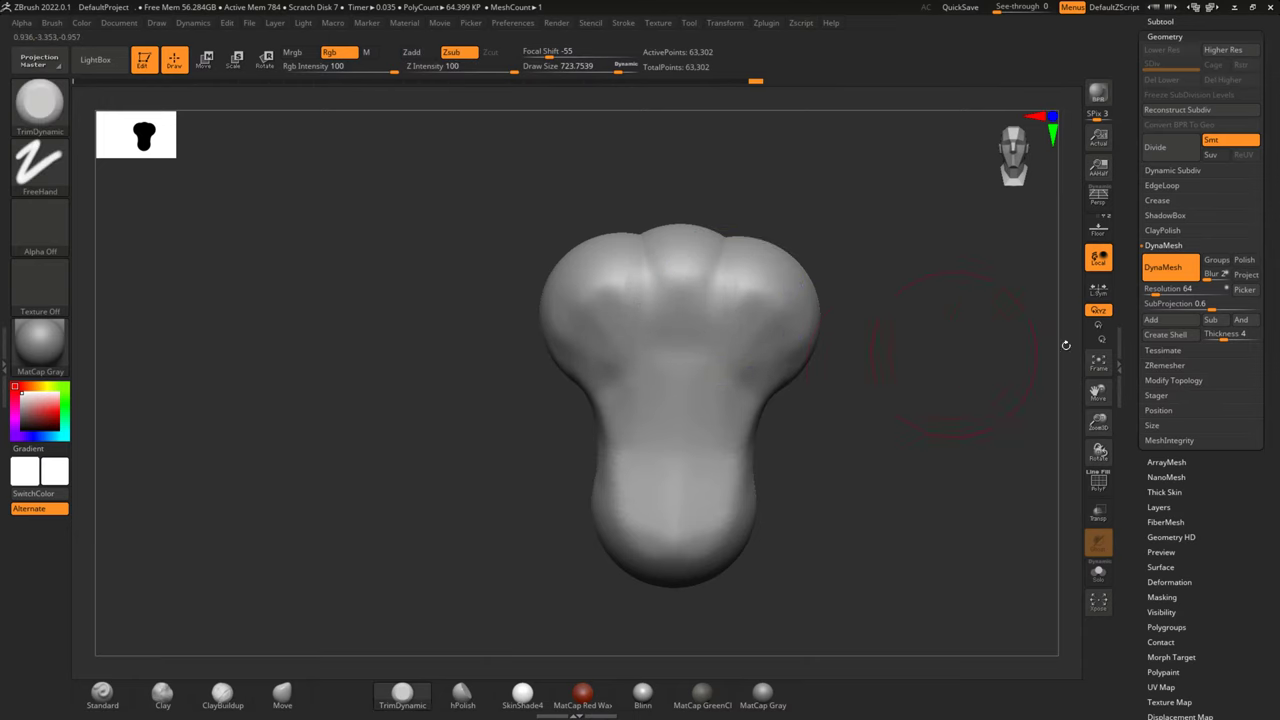
Turn off the Floor sketch plane and flatten the torso's middle below the upper spheres with TrimDynamic
left_click(1095, 234)
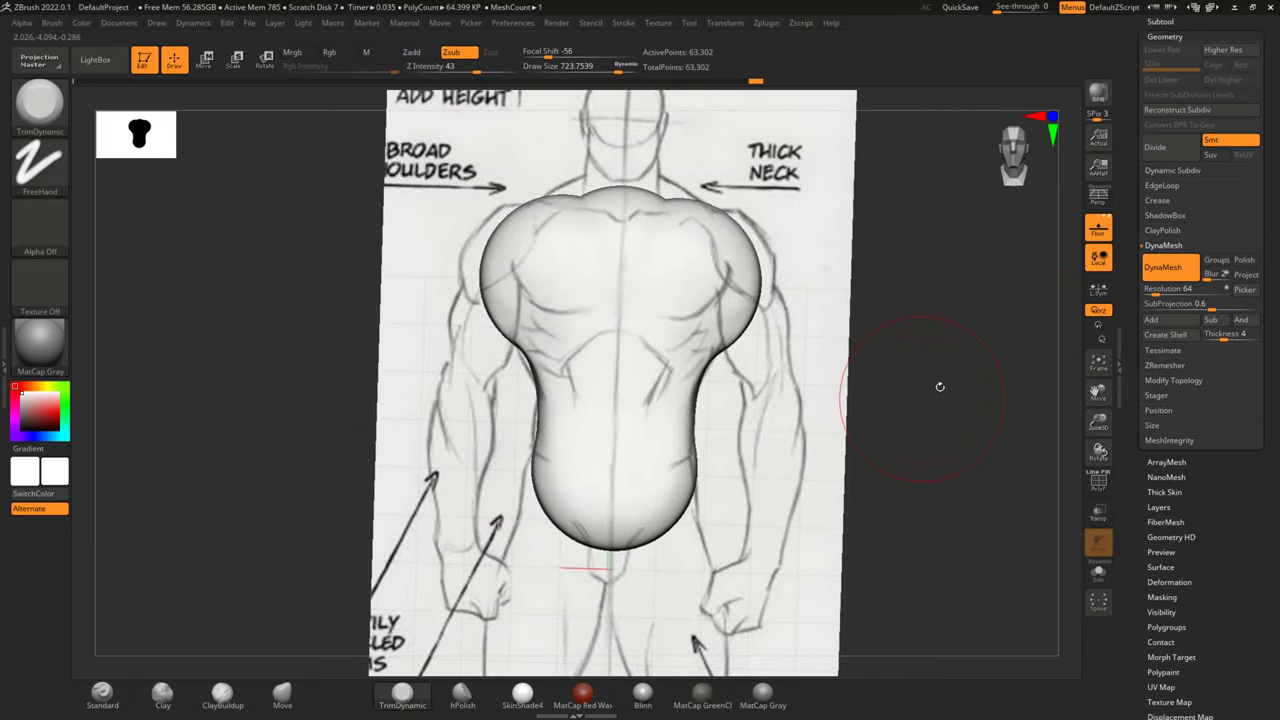
mouse_move(880, 390)
right_mouse_down()
mouse_move(970, 385)
mouse_move(903, 337)
mouse_move(913, 401)
mouse_move(498, 404)
right_mouse_up()
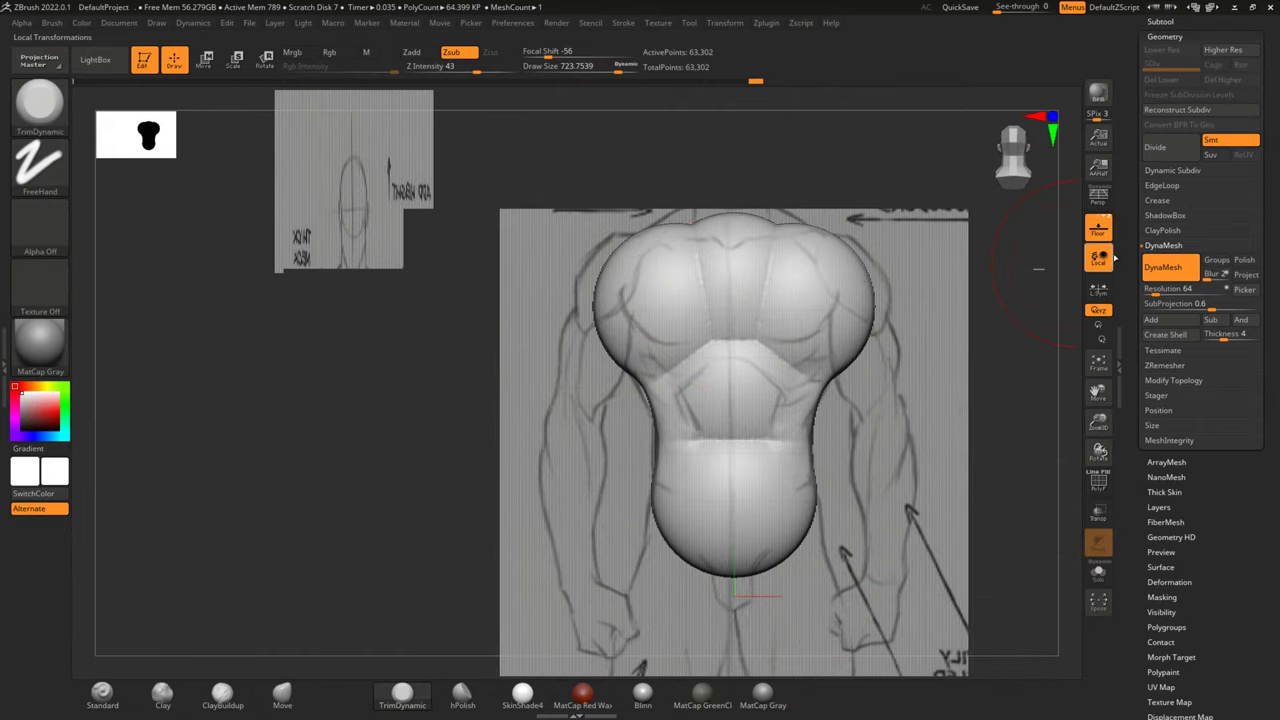
left_click(1097, 230)
mouse_move(952, 311)
right_mouse_down()
mouse_move(751, 406)
mouse_move(775, 360)
right_mouse_up()
mouse_move(630, 340)
left_mouse_down()
mouse_move(605, 375)
mouse_move(614, 420)
mouse_move(657, 488)
left_mouse_up()
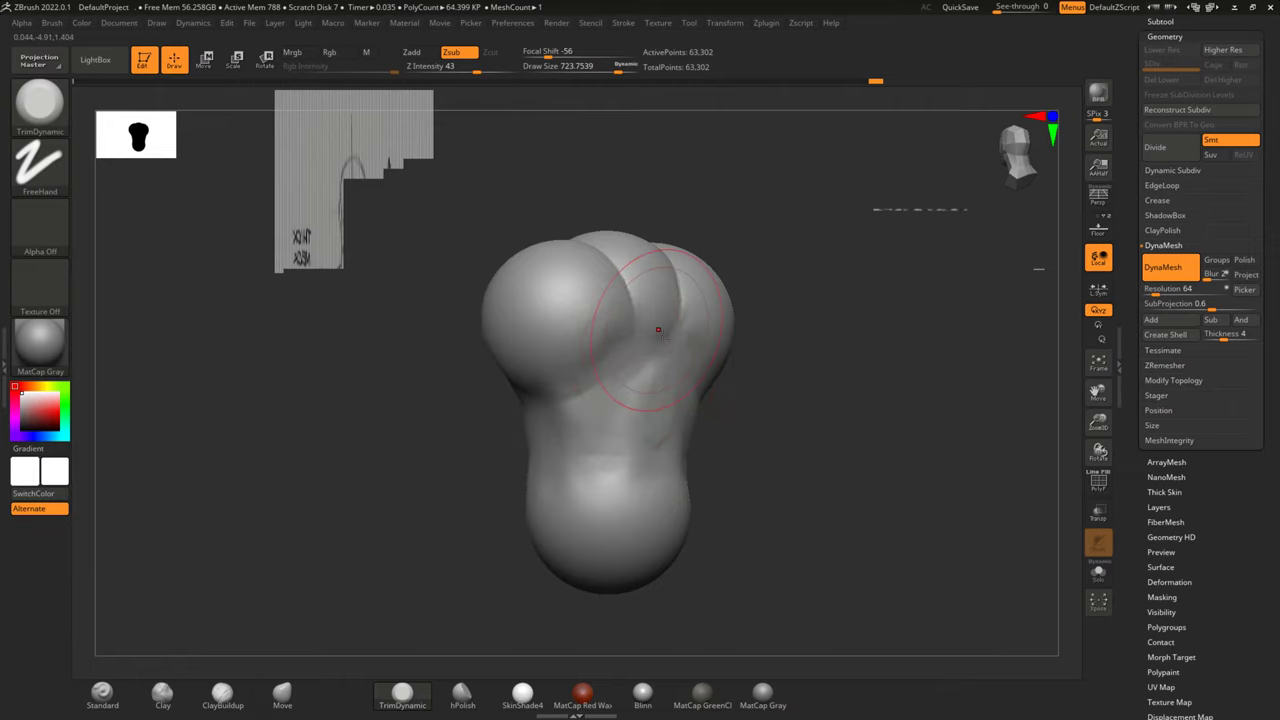
Smooth the creases on the torso's upper lobes from a front view
right_click_drag(799, 348, 786, 360)
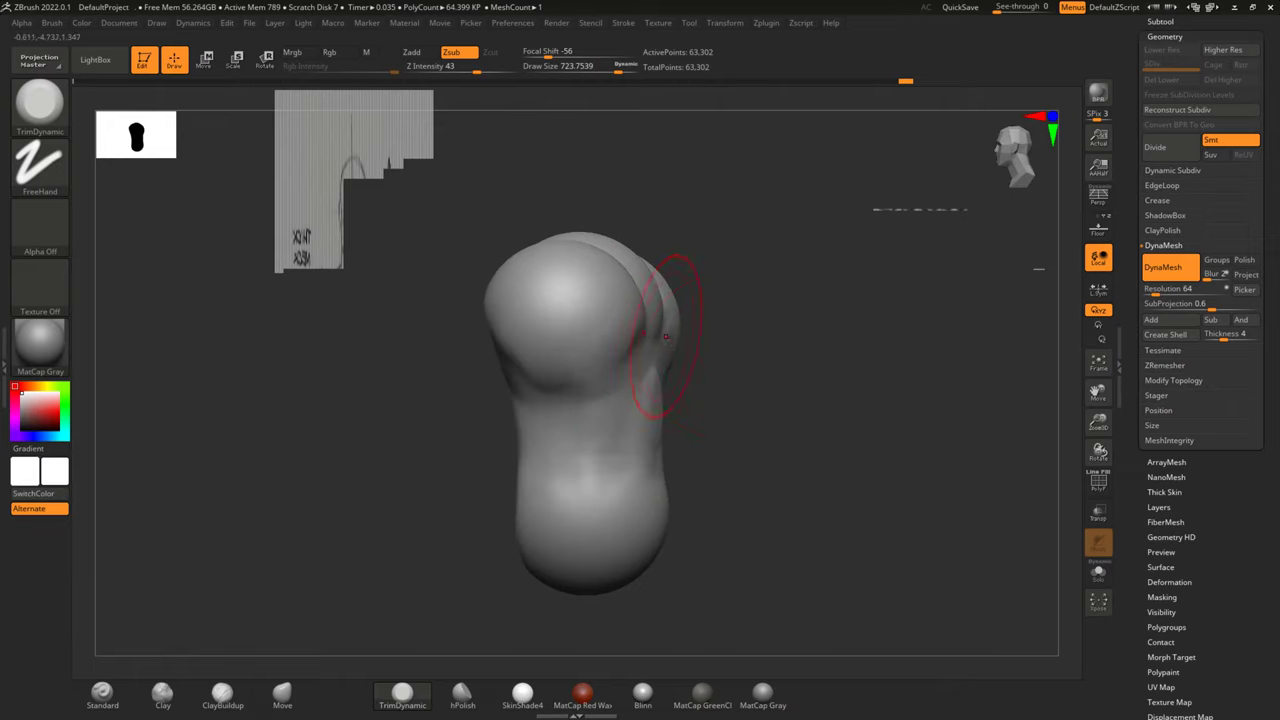
mouse_move(693, 335)
left_mouse_down()
mouse_move(605, 375)
mouse_move(665, 300)
mouse_move(600, 350)
mouse_move(573, 422)
mouse_move(496, 427)
left_mouse_up()
mouse_move(645, 335)
left_mouse_down("shift")
mouse_move(614, 310)
mouse_move(680, 309)
mouse_move(714, 286)
mouse_move(877, 329)
mouse_move(820, 400)
mouse_move(610, 486)
mouse_move(800, 394)
mouse_move(571, 300)
mouse_move(620, 302)
mouse_move(630, 322)
mouse_move(681, 329)
mouse_move(543, 314)
mouse_move(605, 300)
mouse_move(629, 343)
mouse_move(627, 329)
left_mouse_up("shift")
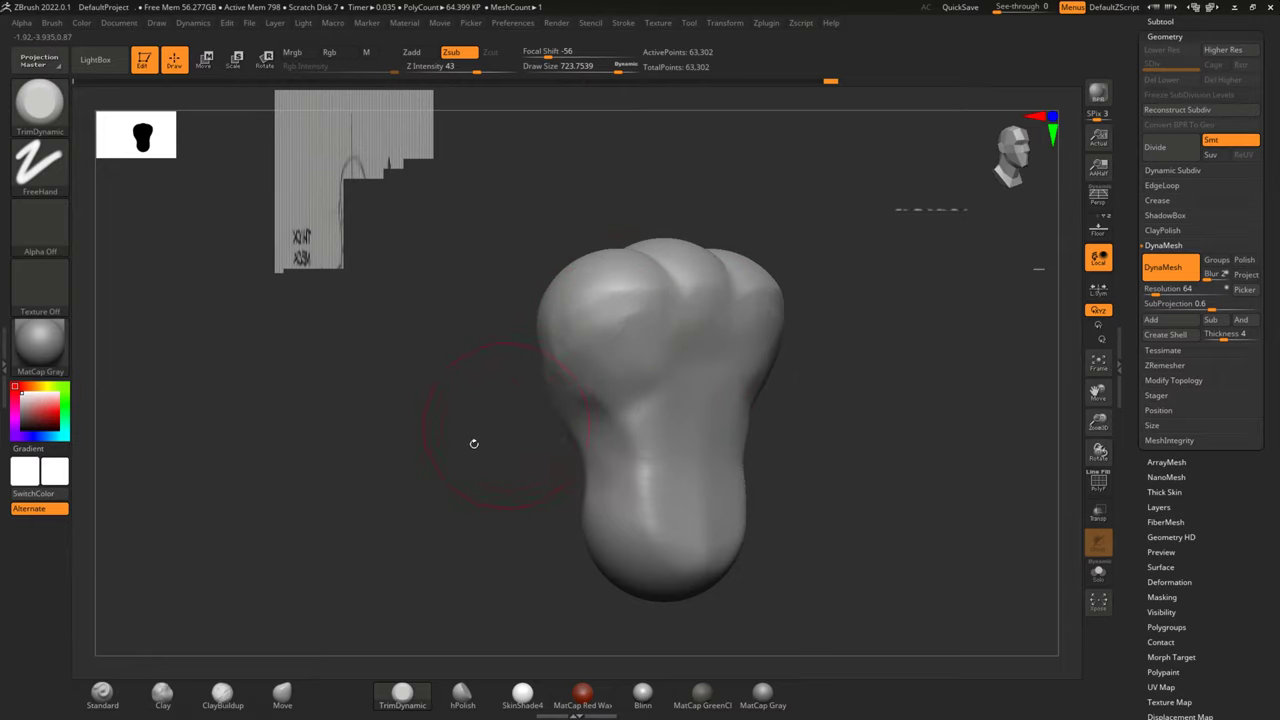
Check the top lobes from side and three-quarter angles, return to front view, and save
left_click_drag(490, 435, 493, 422)
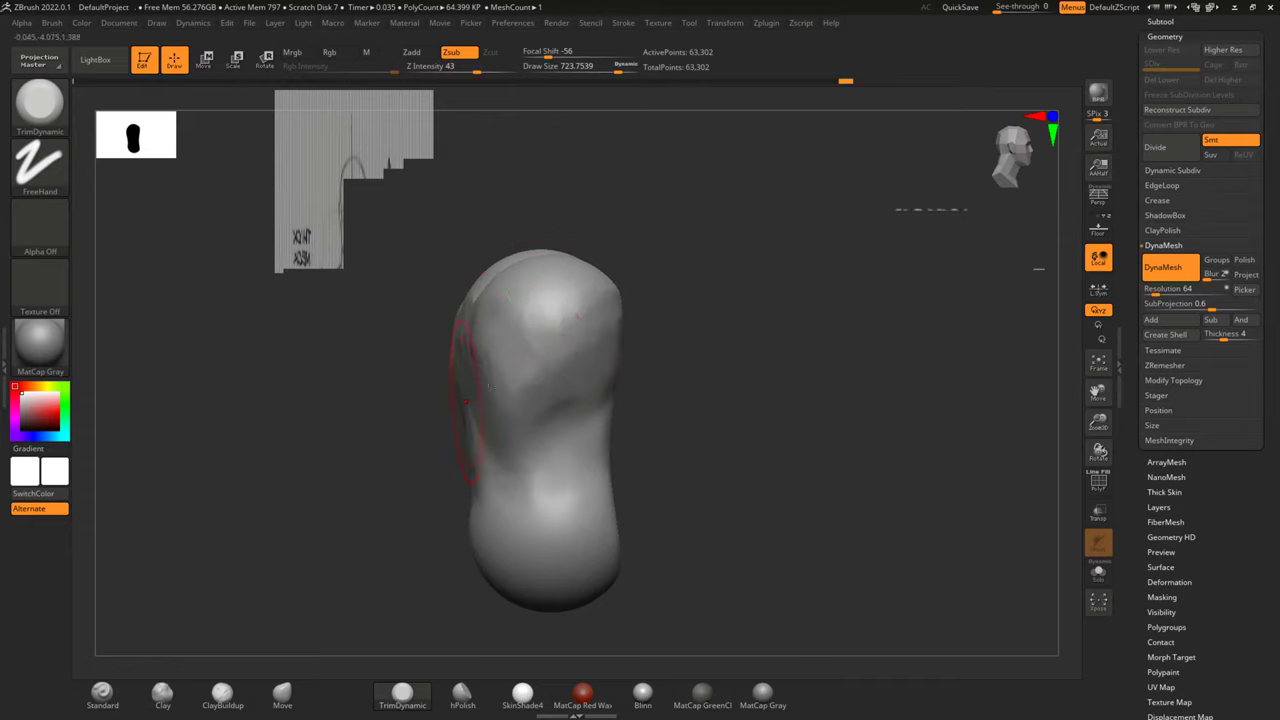
left_click_drag(698, 349, 532, 326)
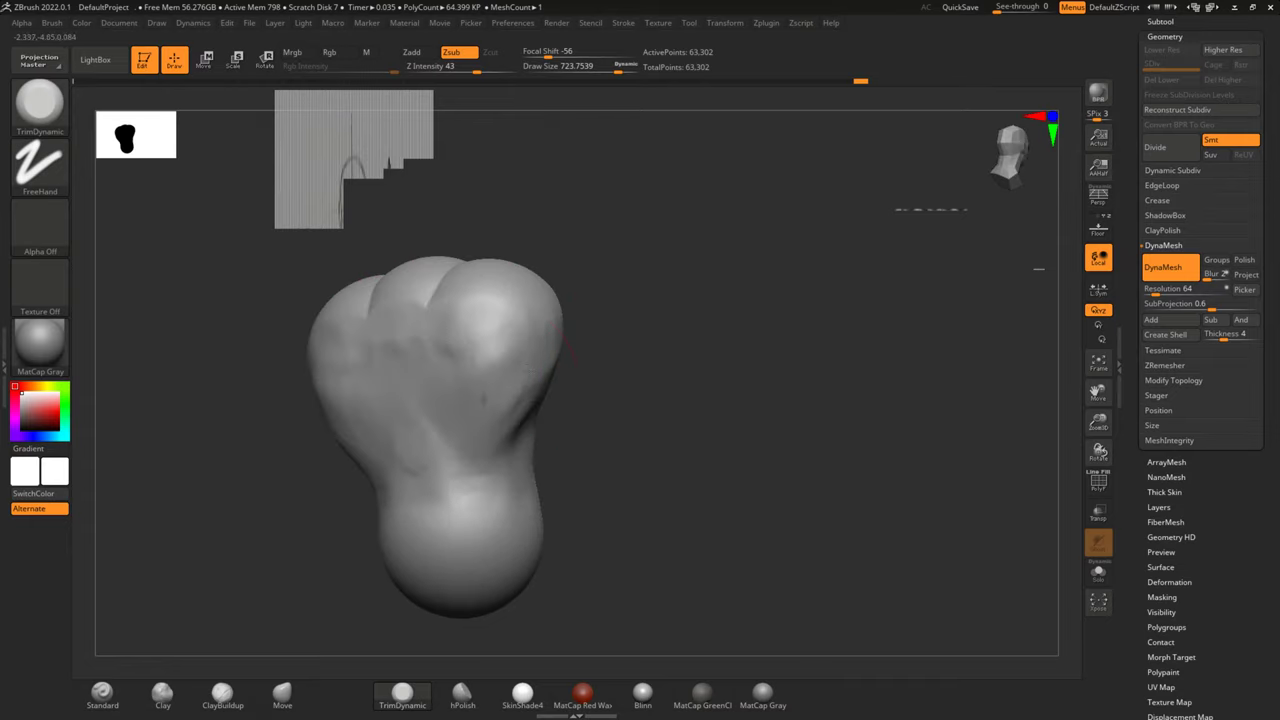
mouse_move(649, 365)
left_mouse_down("shift")
mouse_move(791, 354)
mouse_move(811, 386)
left_mouse_up("shift")
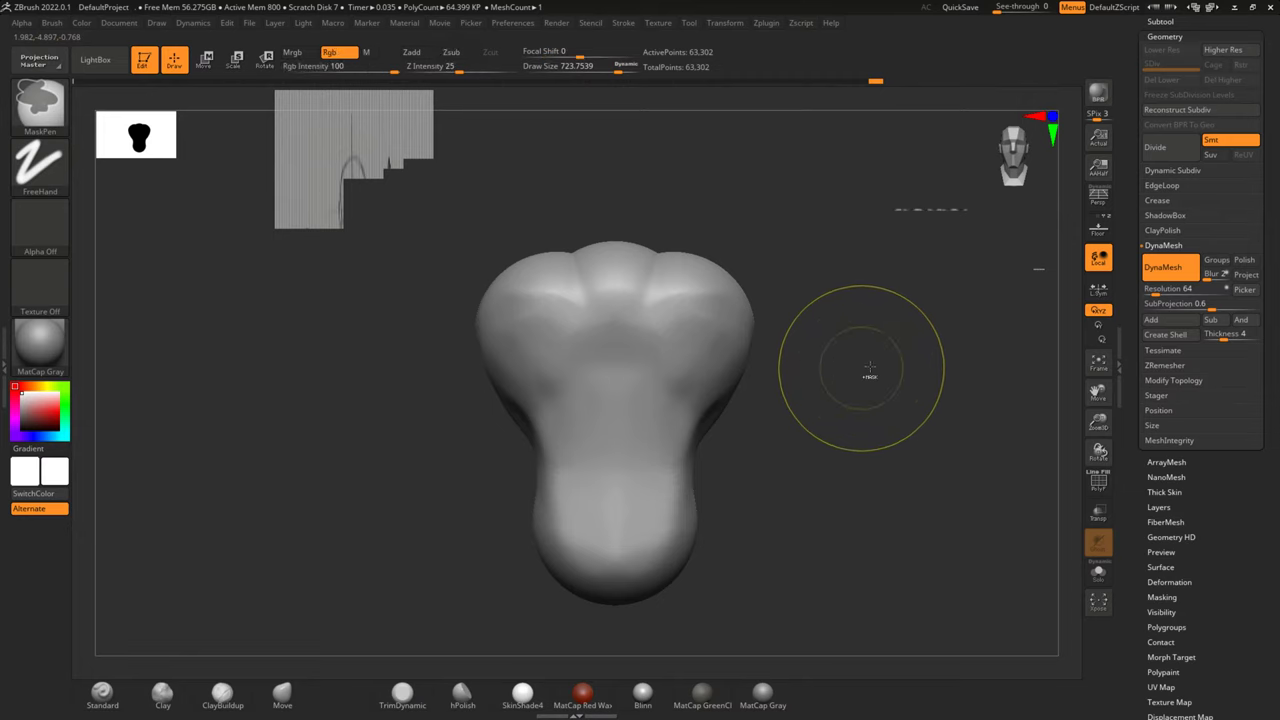
key("ctrl+s")
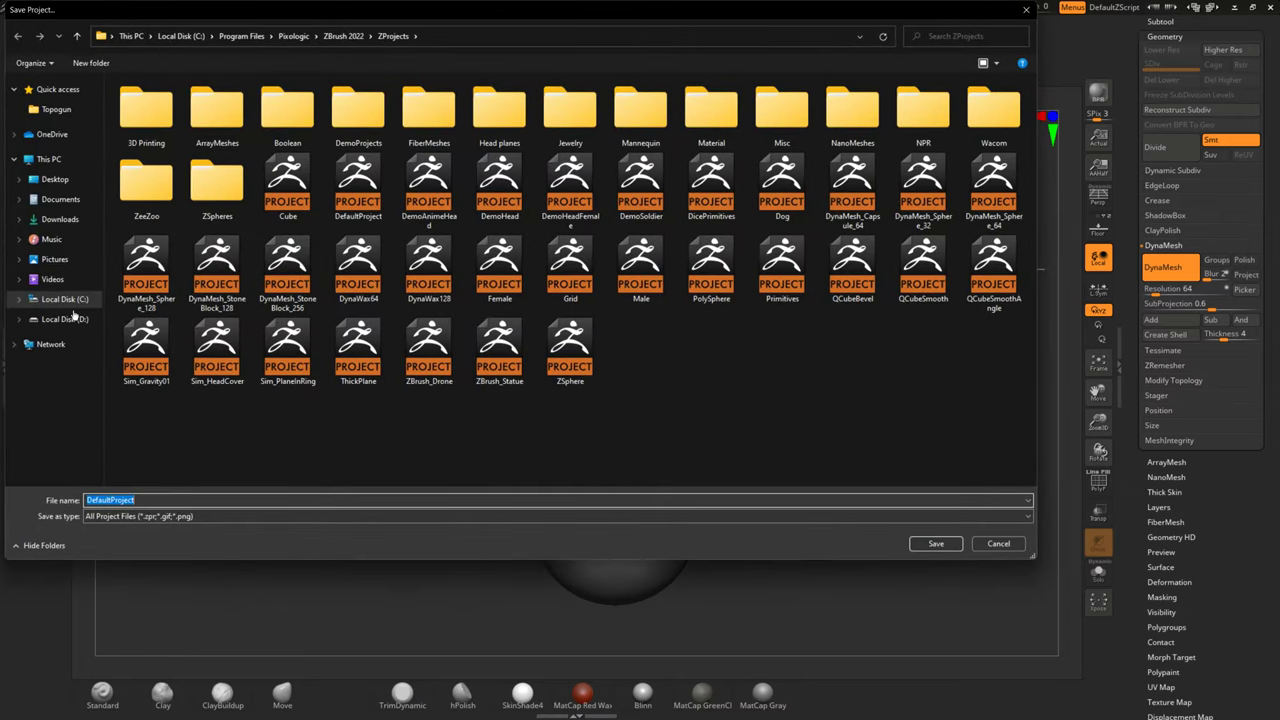
Save the project over an existing project file in D:\Zbrush_files, confirming the replace
left_click(70, 319)
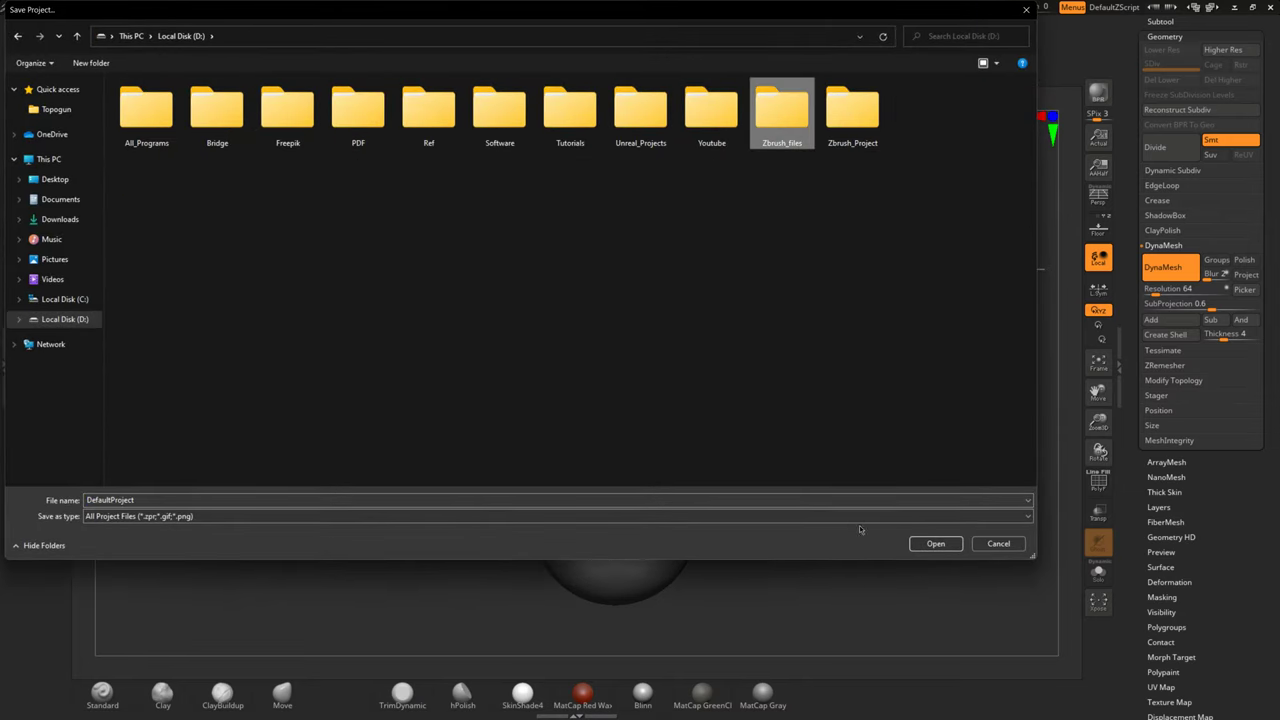
left_click(923, 551)
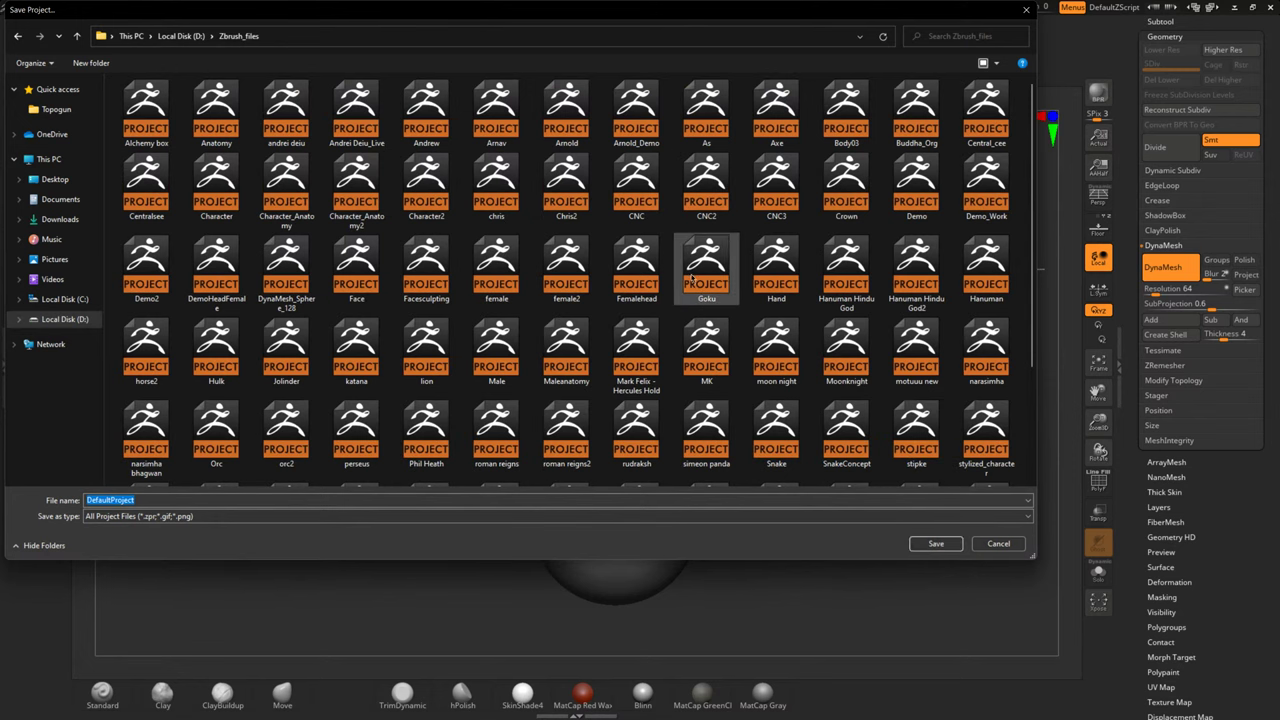
left_click(846, 432)
key("Right")
key("Right")
key("Right")
key("Right")
key("s")
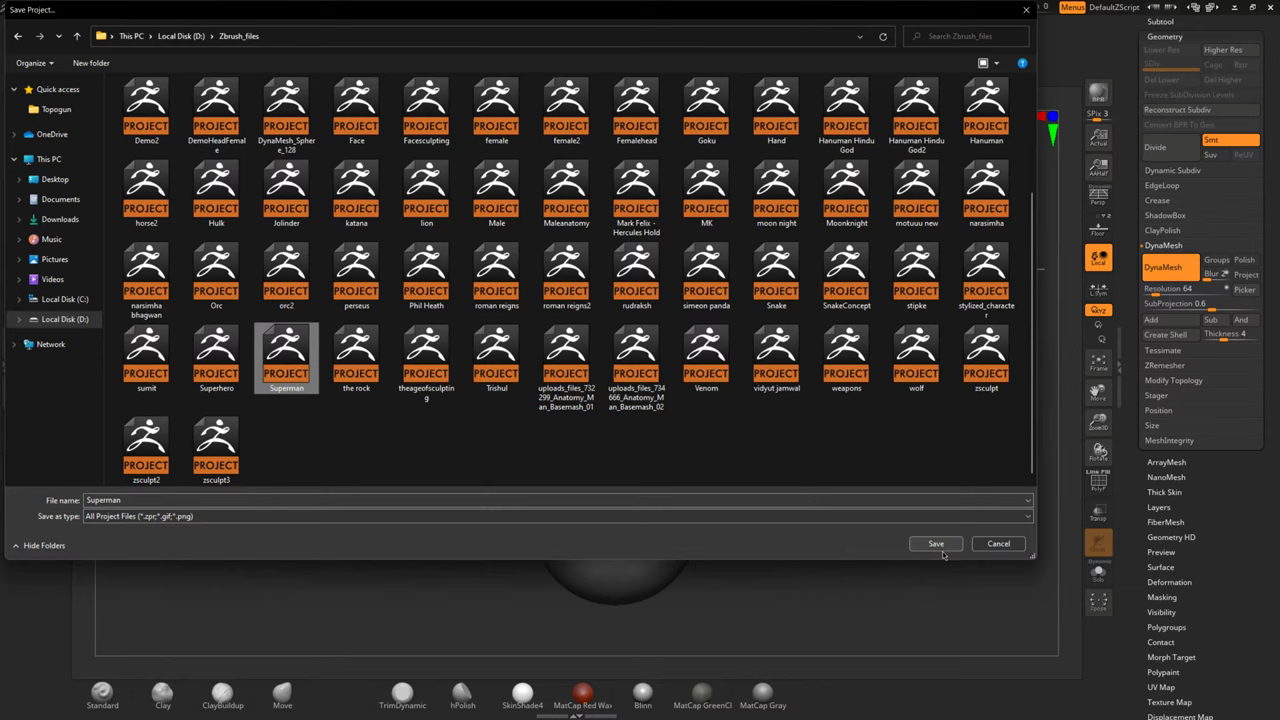
key("s")
key("s")
key("s")
key("s")
key("s")
key("s")
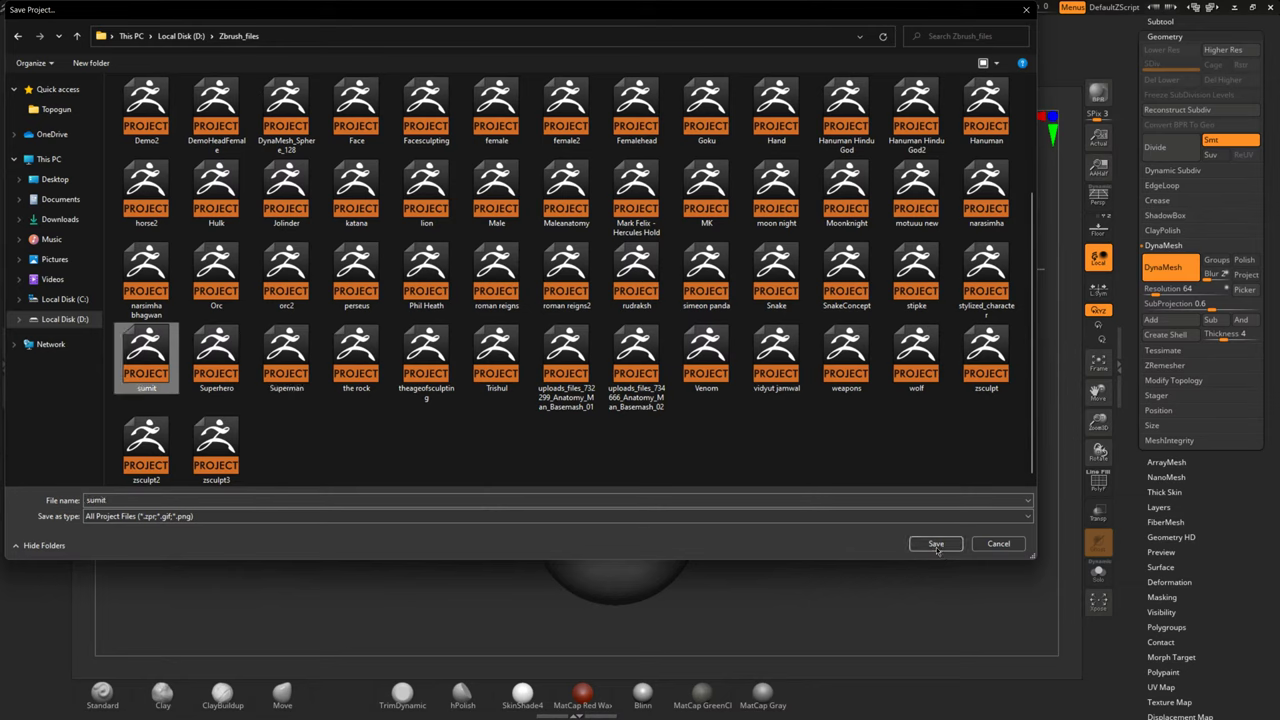
left_click(936, 546)
left_click(670, 352)
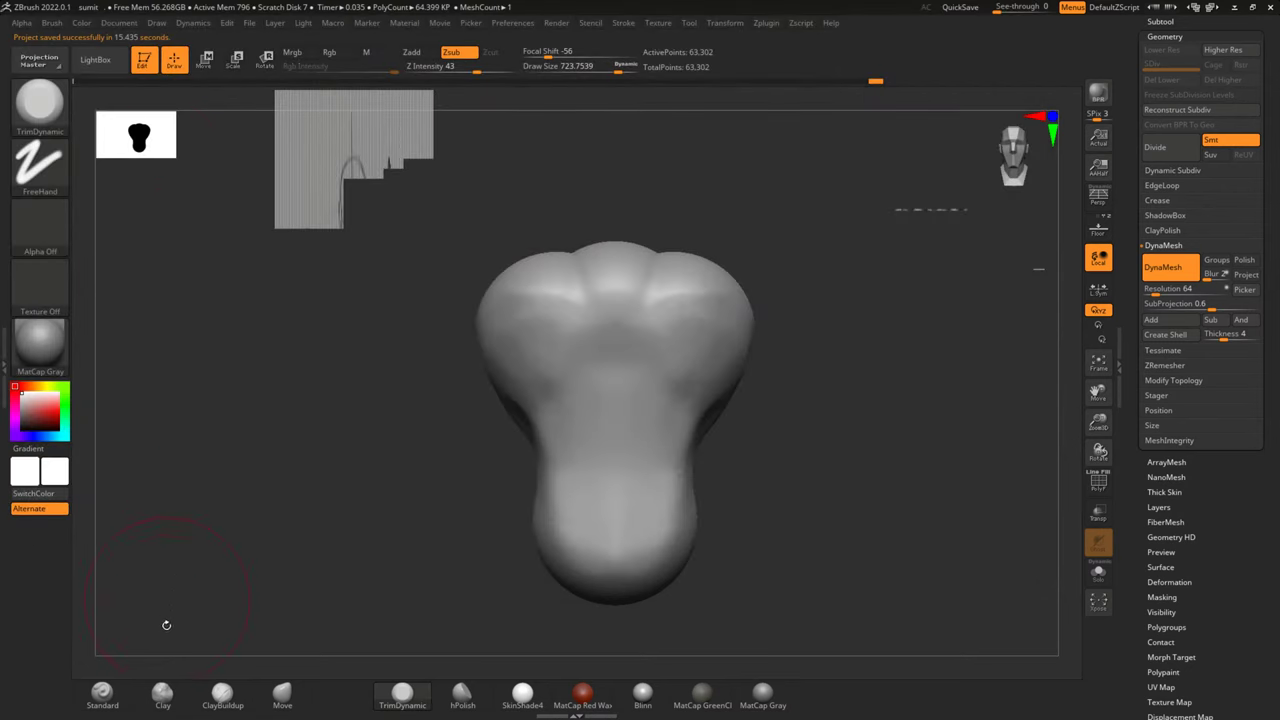
left_click(222, 692)
Lower the ClayBuildup Draw Size to about 256 and Z Intensity to 9
key("space")
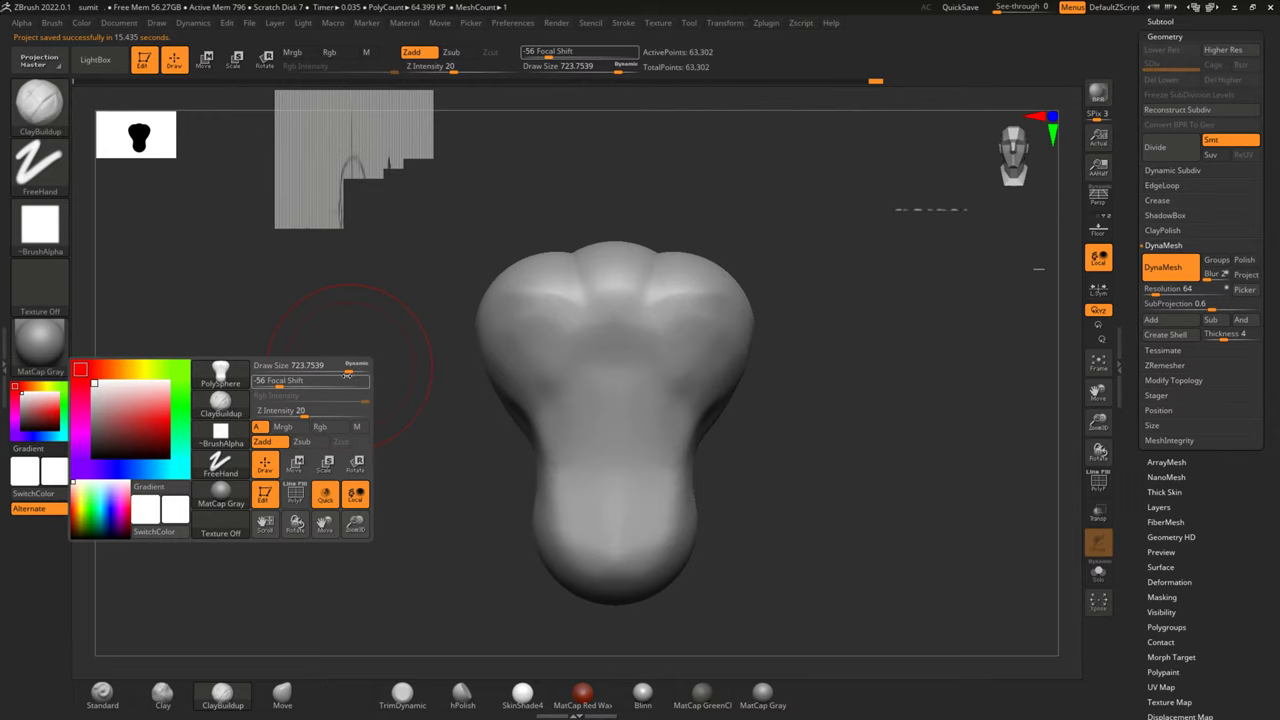
left_click_drag(330, 366, 306, 368)
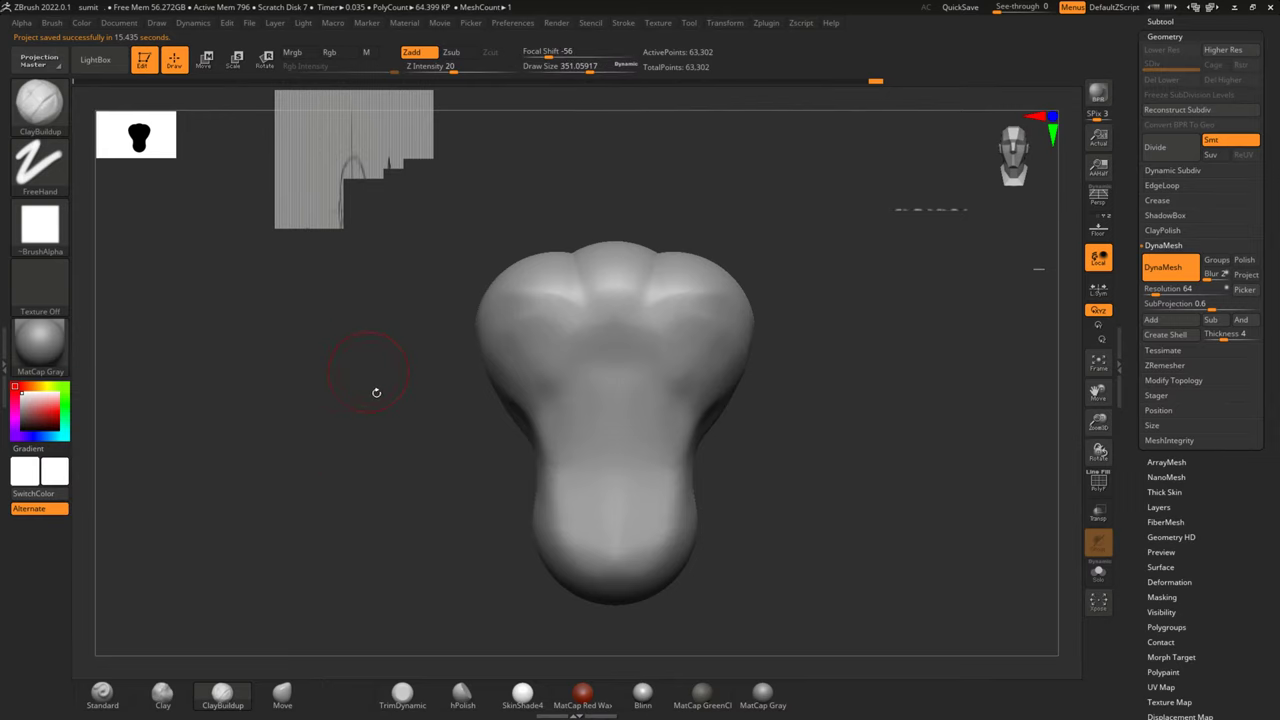
key("space")
left_click_drag(345, 441, 331, 443)
Add diagonal clay strokes on the upper-left lobe and the torso's lower left
mouse_move(377, 354)
left_mouse_down()
mouse_move(531, 345)
mouse_move(524, 406)
left_mouse_up()
mouse_move(604, 403)
left_mouse_down()
mouse_move(634, 414)
mouse_move(614, 427)
left_mouse_up()
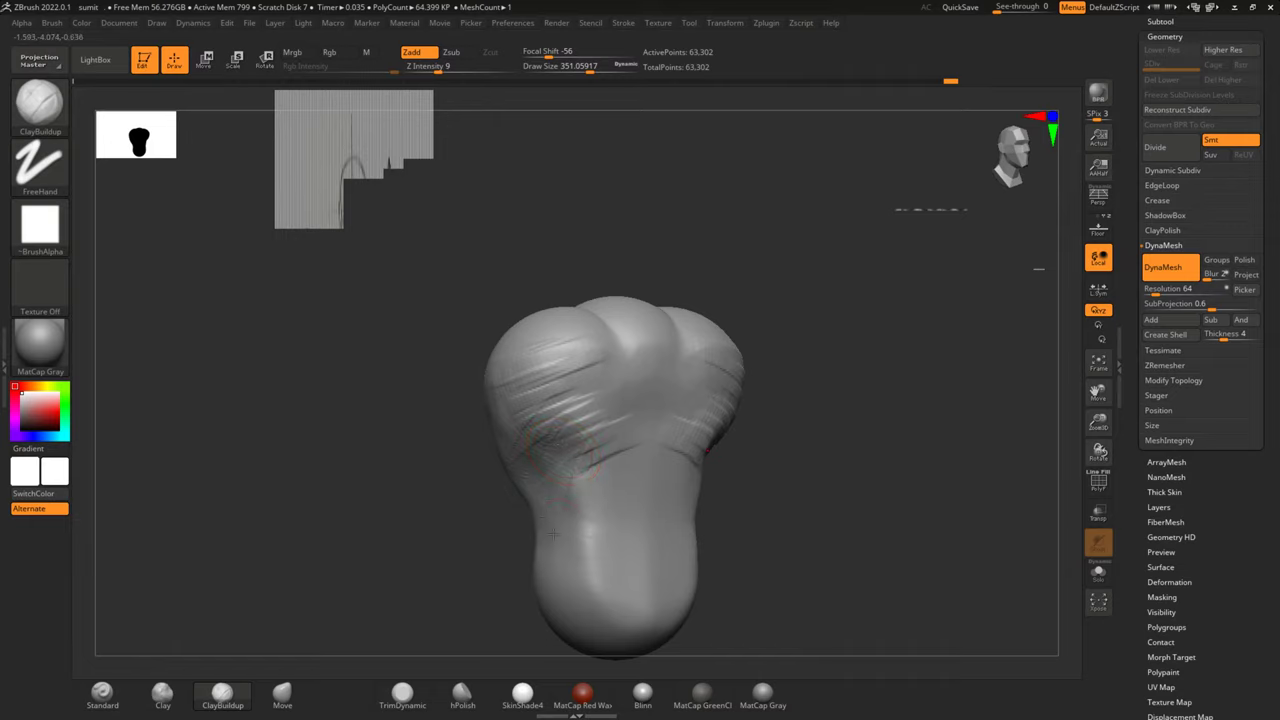
left_click_drag(530, 508, 528, 528)
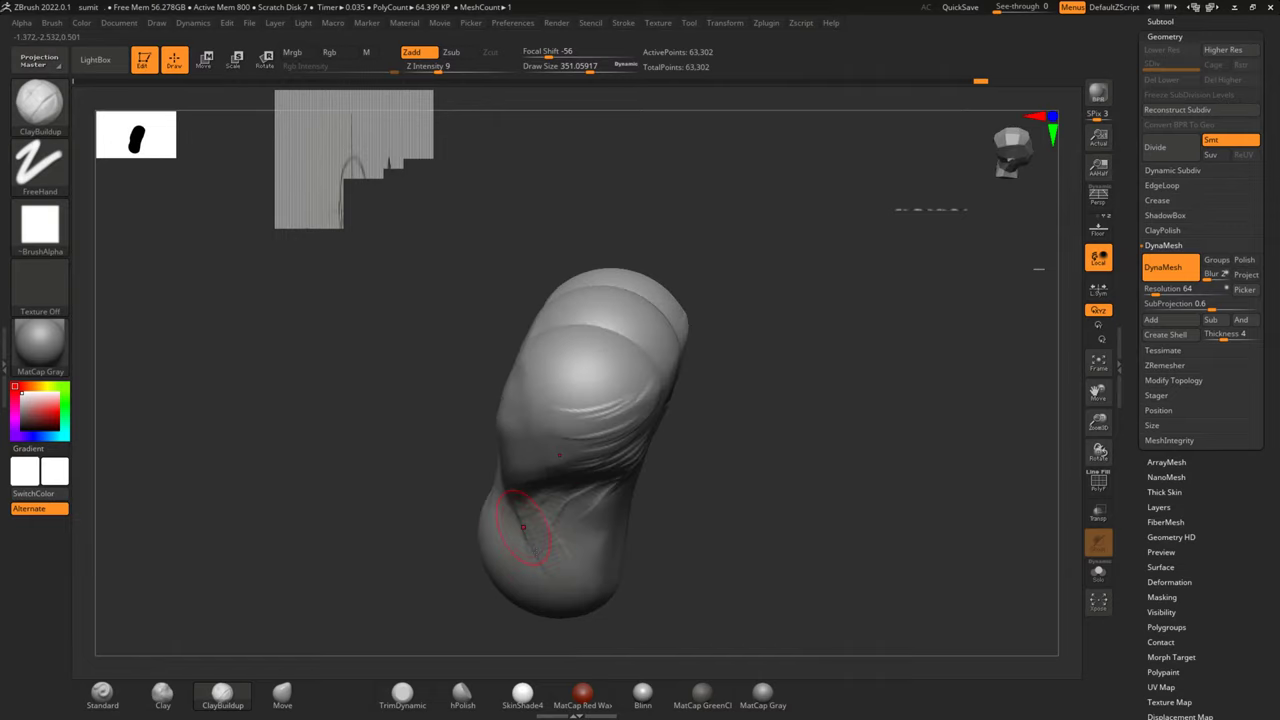
mouse_move(646, 571)
left_mouse_down()
mouse_move(694, 449)
mouse_move(553, 446)
left_mouse_up()
mouse_move(552, 531)
left_mouse_down()
mouse_move(536, 462)
mouse_move(543, 528)
left_mouse_up()
mouse_move(740, 420)
left_mouse_down()
mouse_move(774, 391)
mouse_move(660, 450)
mouse_move(603, 437)
mouse_move(472, 444)
left_mouse_up()
mouse_move(619, 476)
left_mouse_down("shift")
mouse_move(660, 454)
mouse_move(684, 386)
left_mouse_up("shift")
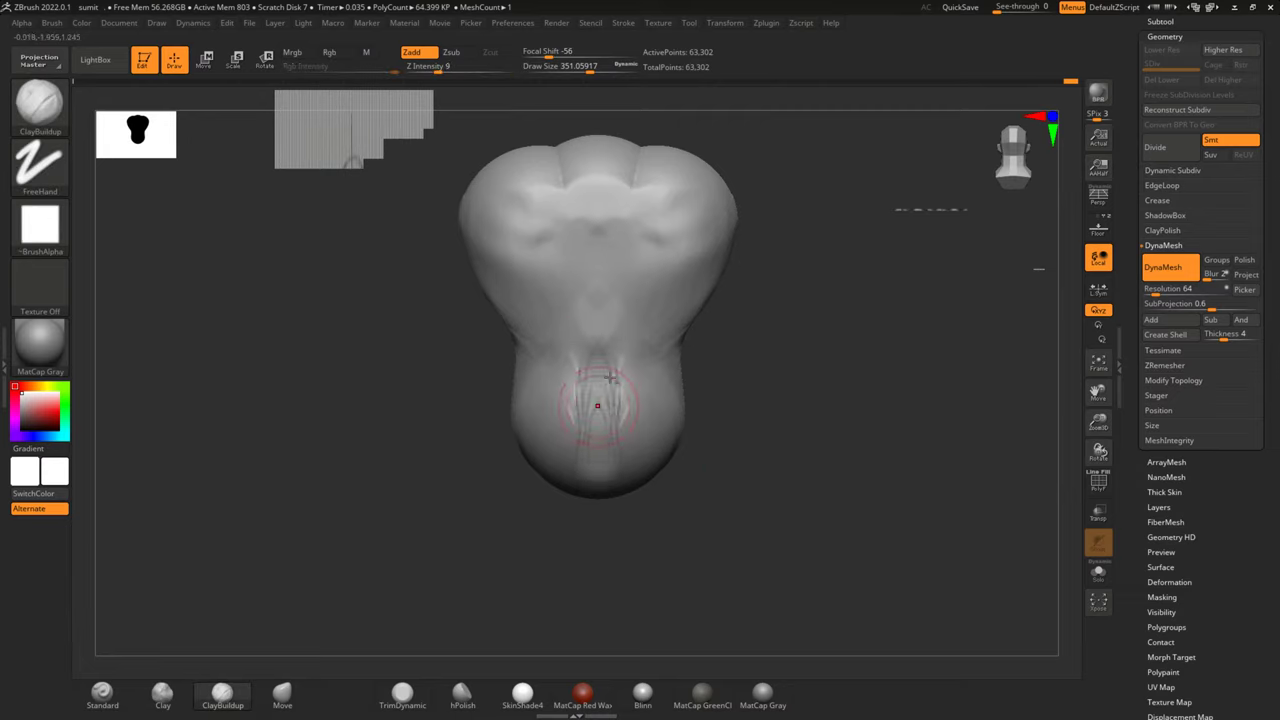
Smooth the surface on the torso's lower right
mouse_move(642, 492)
left_mouse_down()
mouse_move(720, 403)
mouse_move(600, 443)
mouse_move(580, 540)
mouse_move(630, 440)
mouse_move(620, 505)
left_mouse_up()
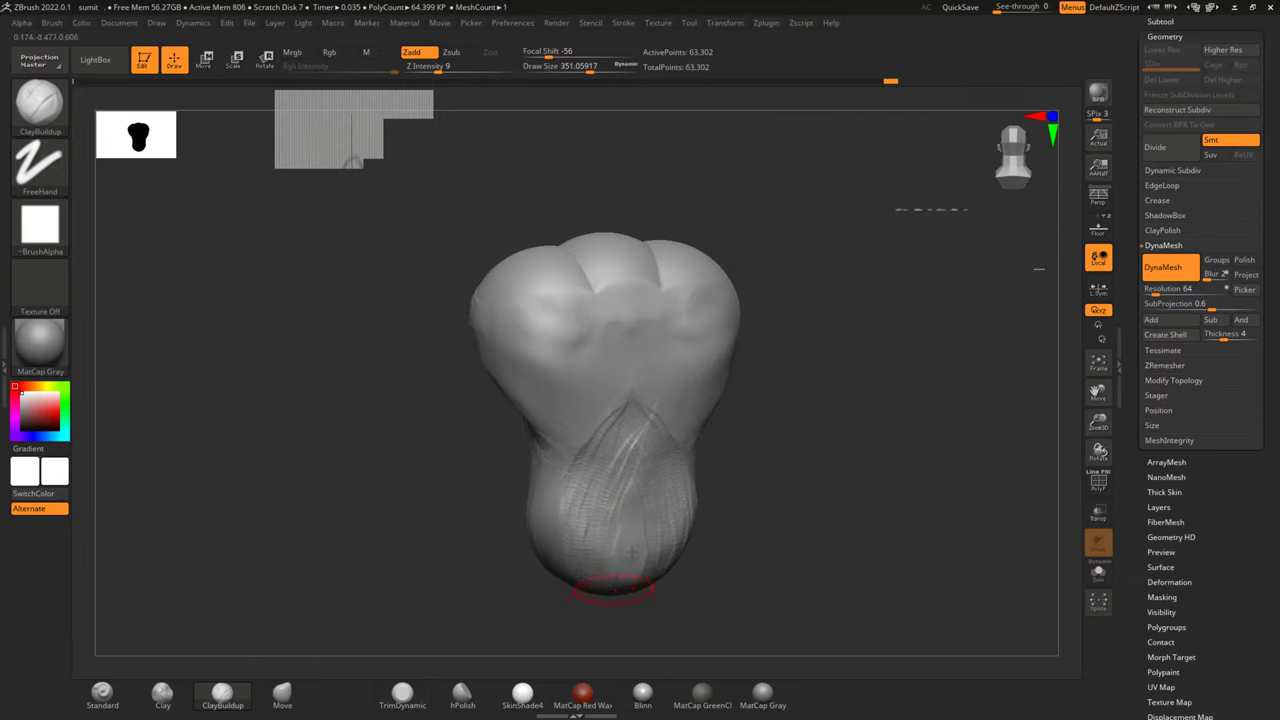
right_click_drag(613, 588, 709, 429)
left_click_drag(614, 456, 600, 478, "shift")
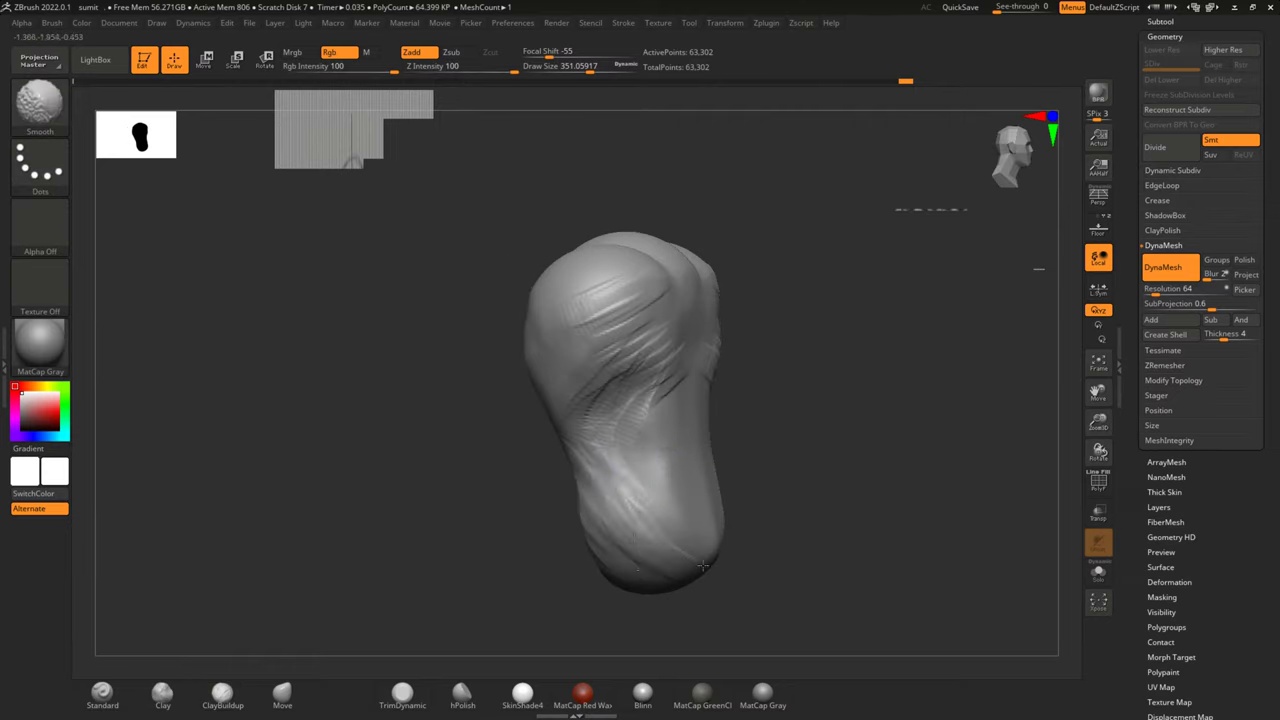
right_click_drag(763, 430, 721, 433)
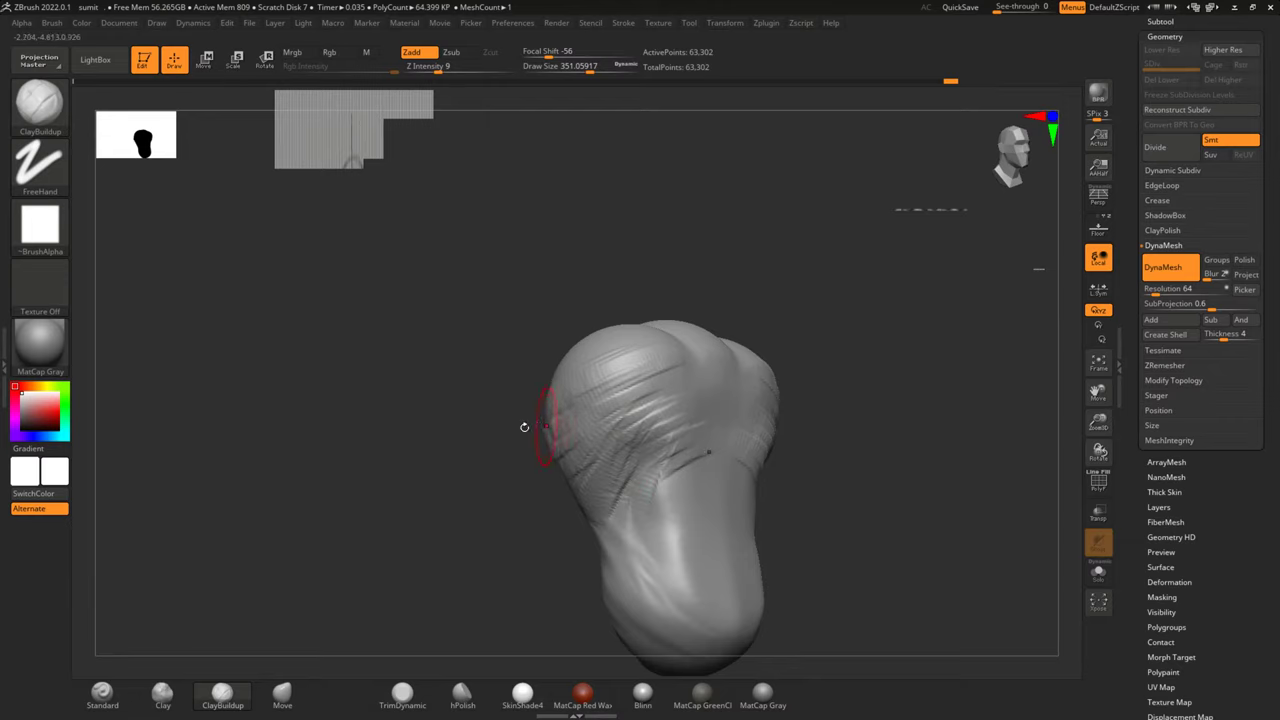
right_click_drag(524, 427, 557, 384)
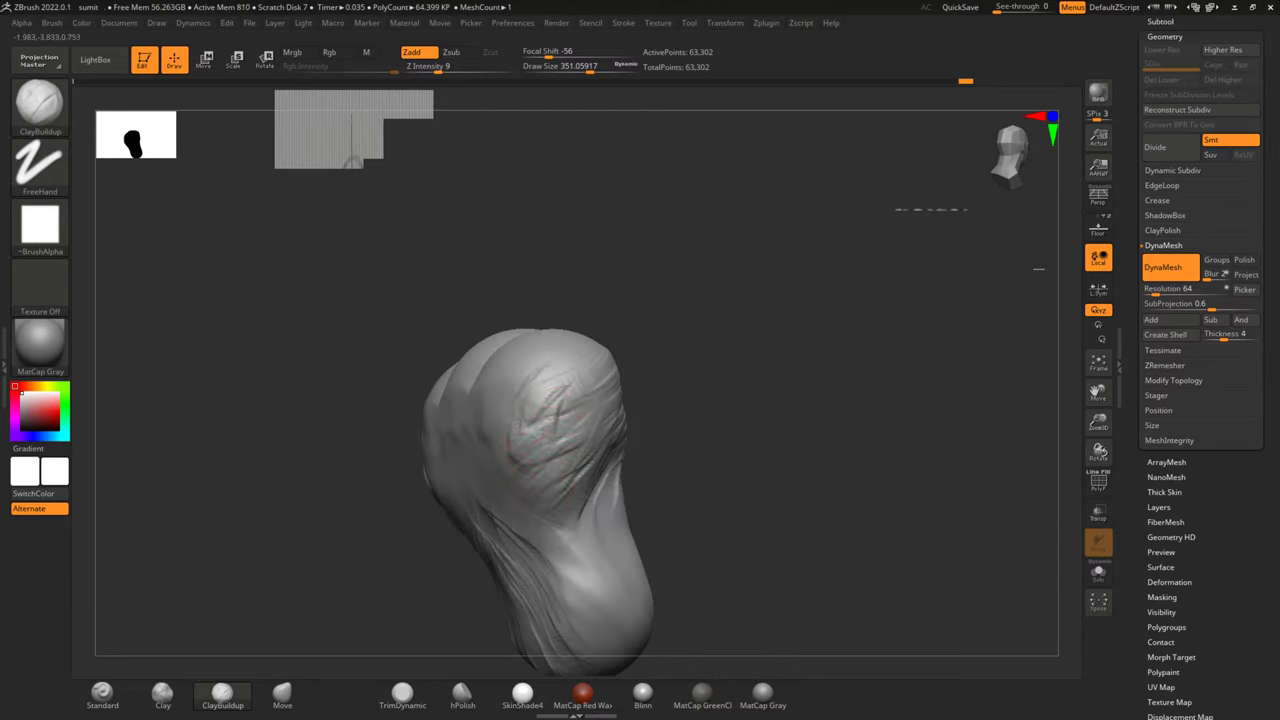
Build up the left shoulder, mirrored on the right, and add clay strokes across the chest
key("shift")
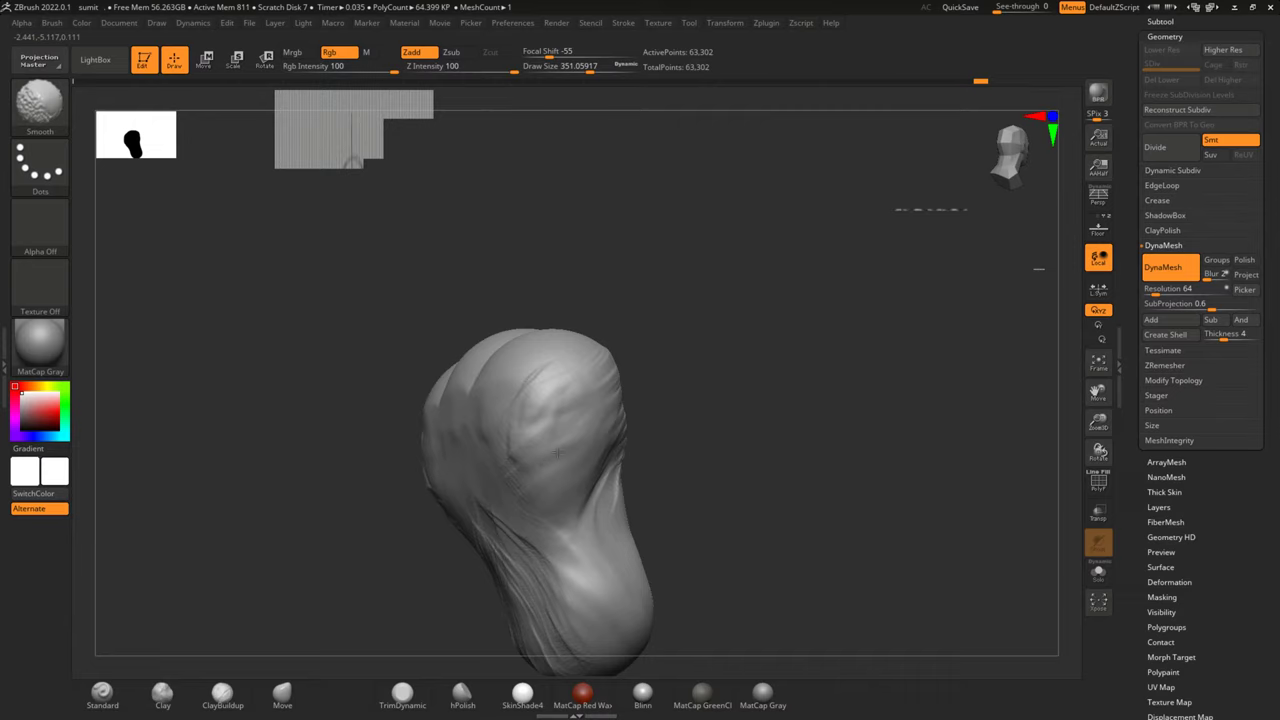
right_click_drag(600, 420, 666, 414, "shift")
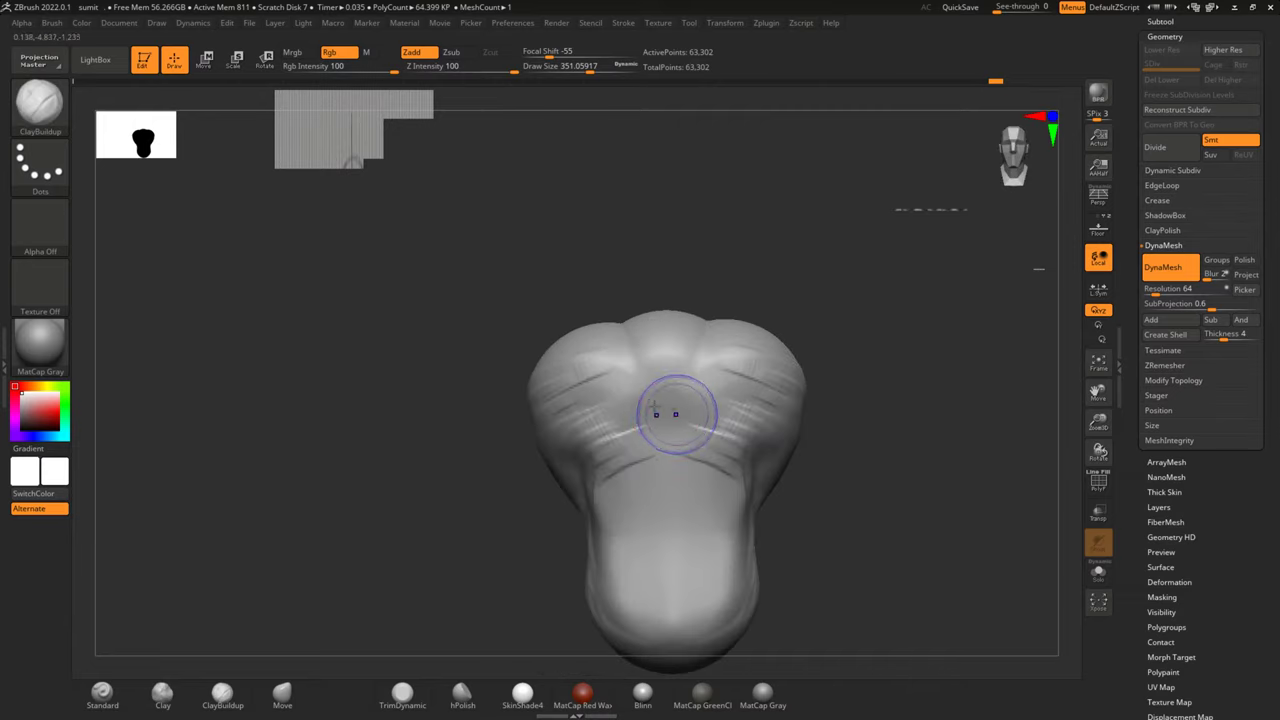
right_click_drag(500, 449, 426, 477)
mouse_move(528, 413)
left_mouse_down()
mouse_move(557, 500)
mouse_move(529, 443)
mouse_move(537, 424)
mouse_move(620, 490)
mouse_move(685, 430)
mouse_move(670, 480)
mouse_move(623, 406)
mouse_move(586, 377)
mouse_move(671, 414)
mouse_move(774, 395)
mouse_move(586, 420)
mouse_move(711, 420)
mouse_move(640, 440)
left_mouse_up()
left_click_drag(849, 409, 365, 623)
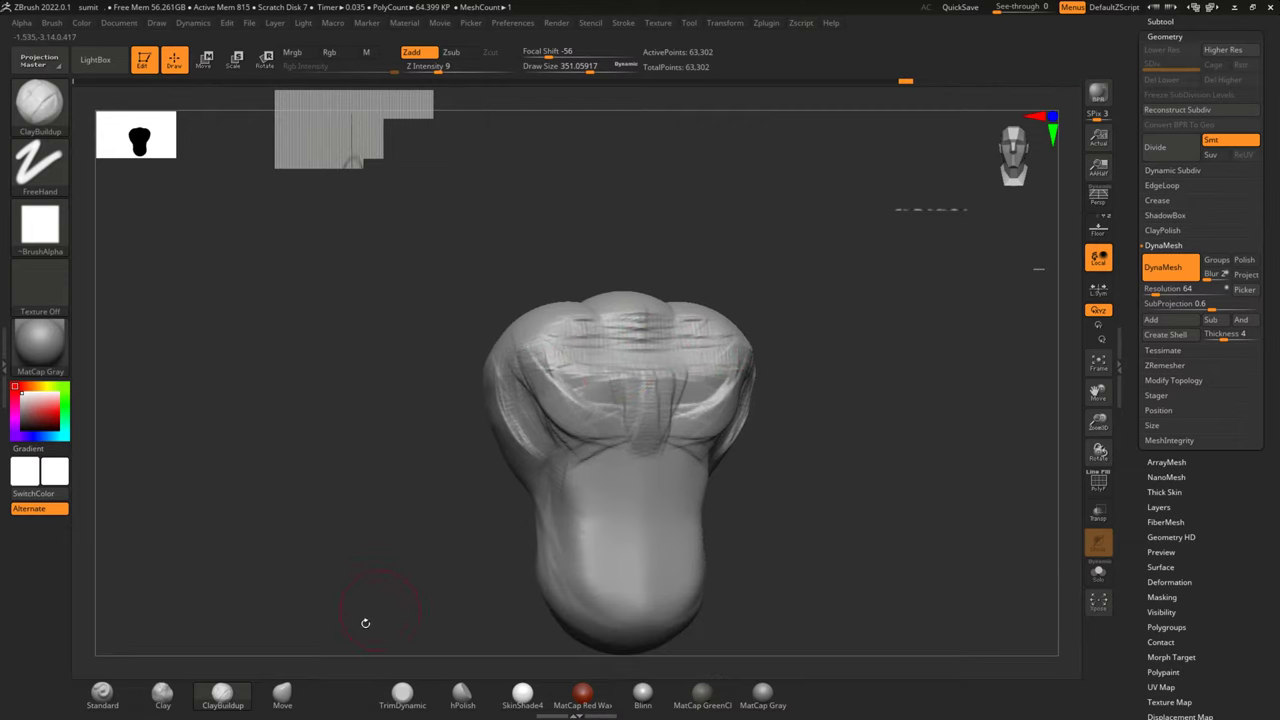
Switch to TrimDynamic at Draw Size about 733 and trim the top of the torso flat
left_click(389, 694)
key("space")
left_click_drag(437, 496, 475, 501)
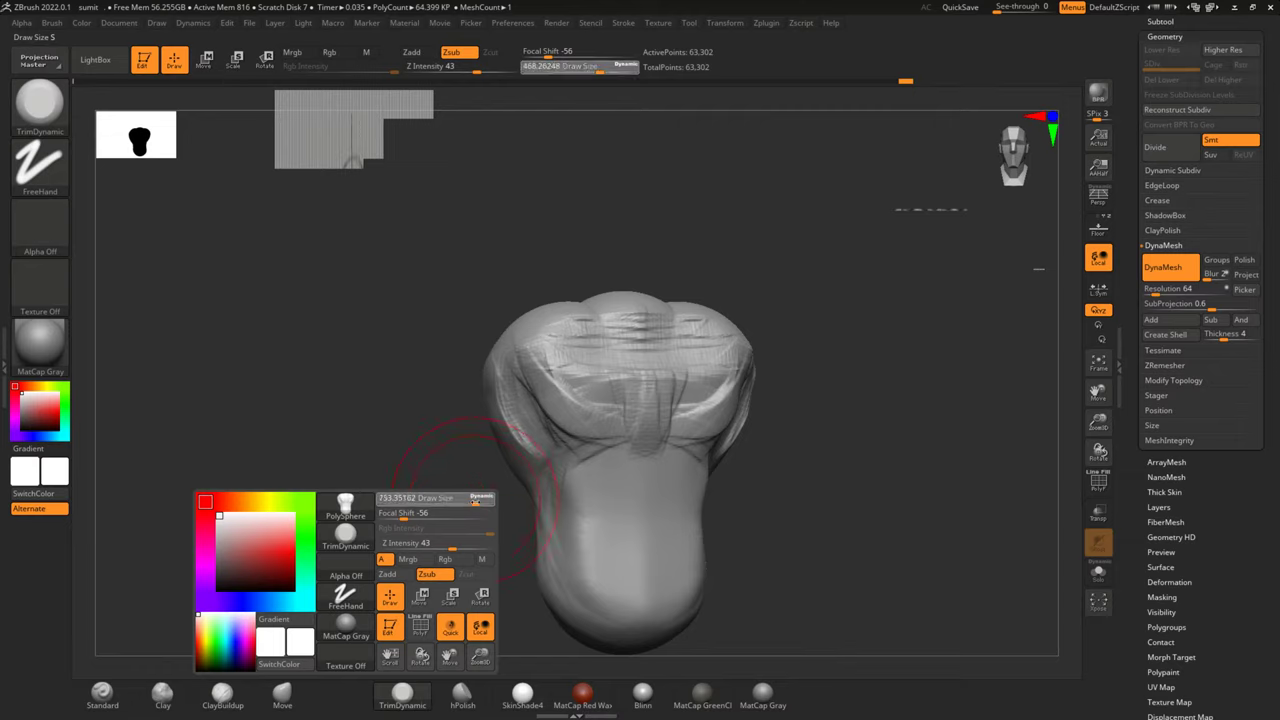
left_click_drag(540, 350, 640, 340)
mouse_move(560, 330)
left_mouse_down()
mouse_move(730, 340)
mouse_move(590, 330)
mouse_move(557, 383)
mouse_move(690, 375)
mouse_move(600, 412)
mouse_move(575, 350)
mouse_move(594, 322)
left_mouse_up()
Flatten more of the torso's top from a three-quarter view
key("shift")
mouse_move(834, 309)
left_mouse_down()
mouse_move(651, 357)
mouse_move(857, 343)
mouse_move(738, 418)
mouse_move(829, 414)
mouse_move(694, 434)
mouse_move(871, 414)
mouse_move(844, 392)
left_mouse_up()
left_click_drag(806, 437, 843, 437)
mouse_move(600, 440)
left_mouse_down()
mouse_move(526, 340)
mouse_move(720, 339)
left_mouse_up()
mouse_move(563, 329)
left_mouse_down("shift")
mouse_move(543, 334)
mouse_move(526, 435)
mouse_move(600, 400)
mouse_move(530, 400)
mouse_move(633, 400)
mouse_move(566, 442)
left_mouse_up("shift")
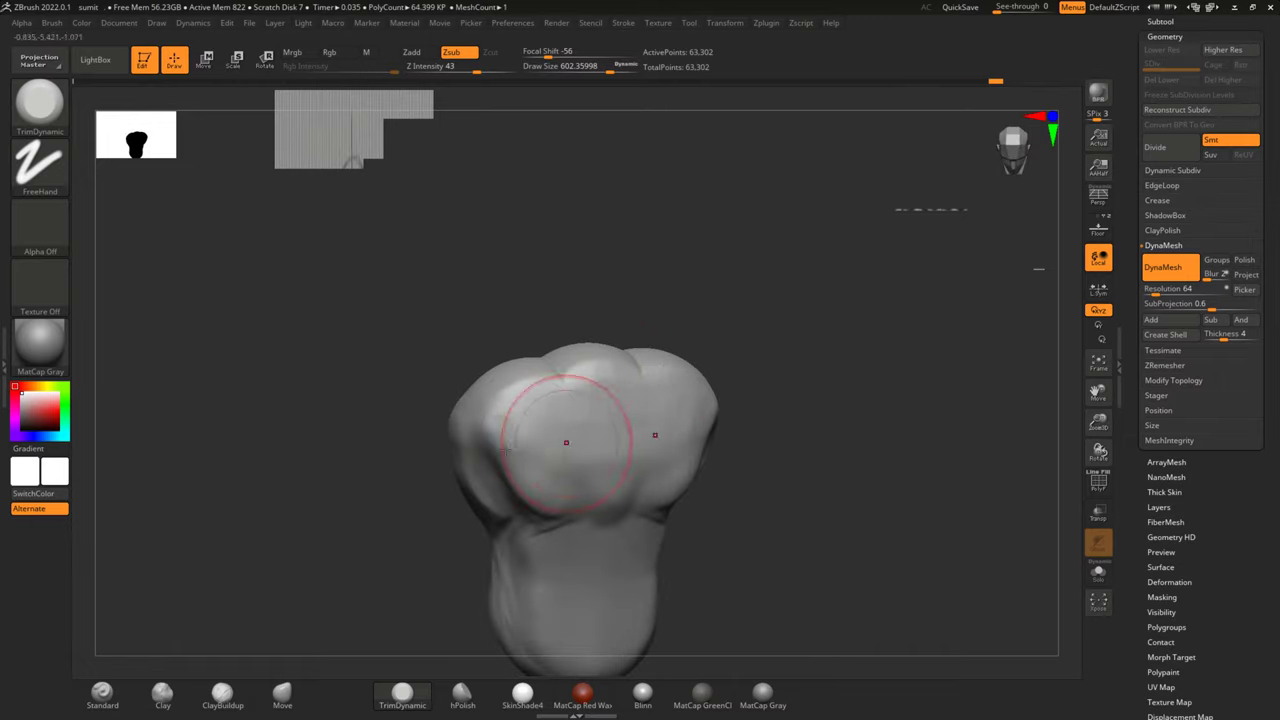
Smooth and reshape the torso's upper lobes
mouse_move(790, 420)
left_mouse_down()
mouse_move(820, 414)
mouse_move(820, 314)
mouse_move(608, 366)
left_mouse_up()
left_click_drag(486, 371, 560, 330)
mouse_move(471, 400)
left_mouse_down()
mouse_move(622, 357)
mouse_move(477, 376)
mouse_move(600, 330)
mouse_move(503, 366)
mouse_move(600, 340)
mouse_move(537, 357)
left_mouse_up()
mouse_move(758, 316)
left_mouse_down()
mouse_move(823, 300)
mouse_move(814, 343)
left_mouse_up()
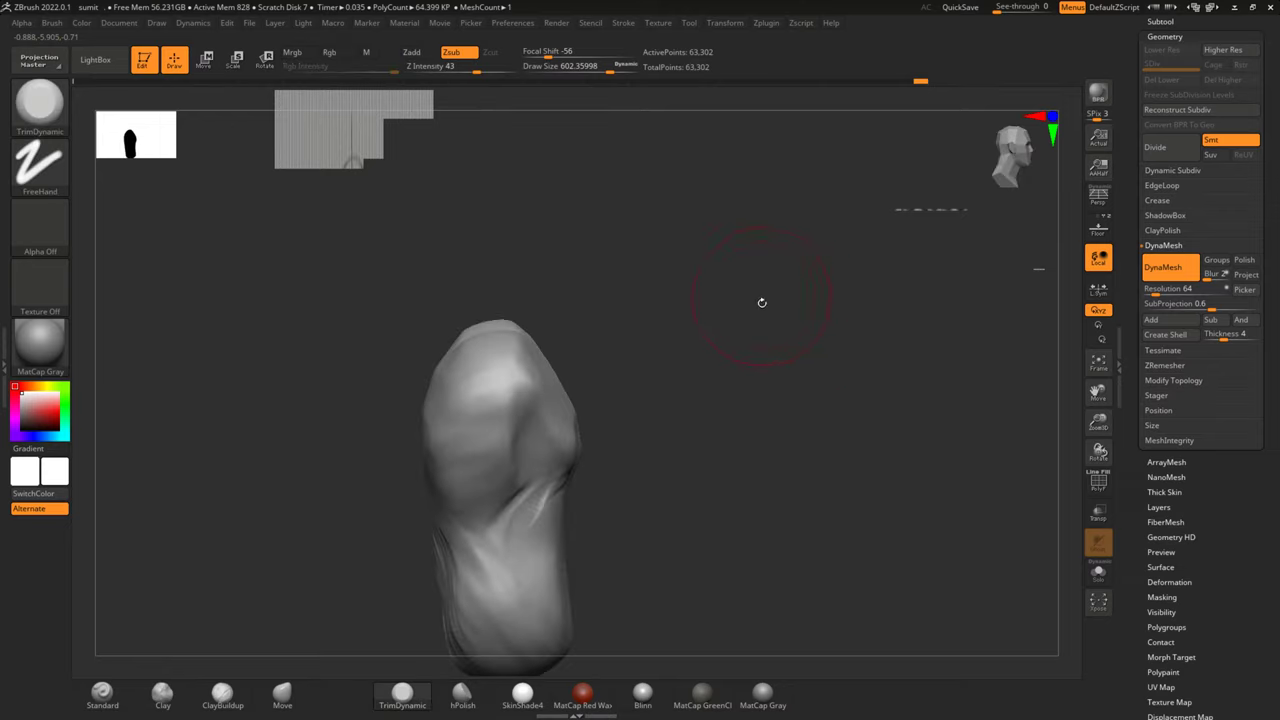
mouse_move(760, 300)
left_mouse_down()
mouse_move(786, 354)
mouse_move(843, 260)
mouse_move(774, 343)
mouse_move(571, 362)
left_mouse_up()
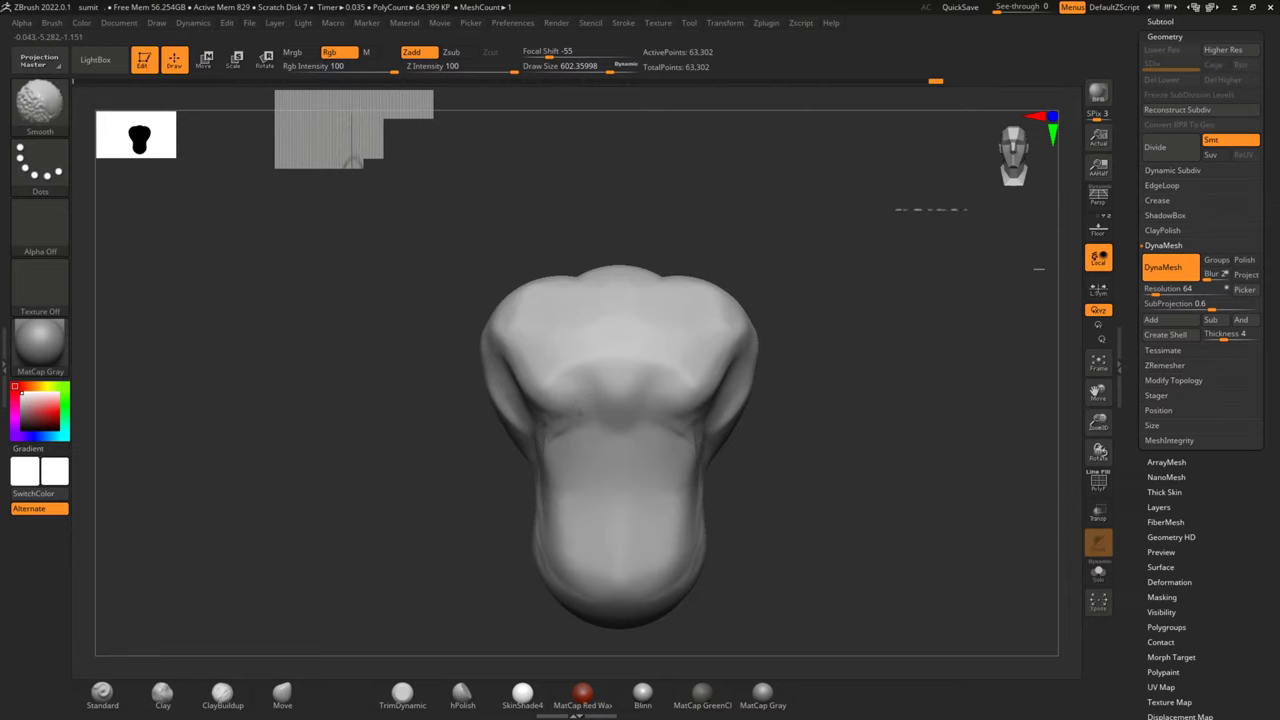
mouse_move(882, 413)
left_mouse_down()
mouse_move(780, 434)
mouse_move(791, 389)
mouse_move(740, 357)
left_mouse_up()
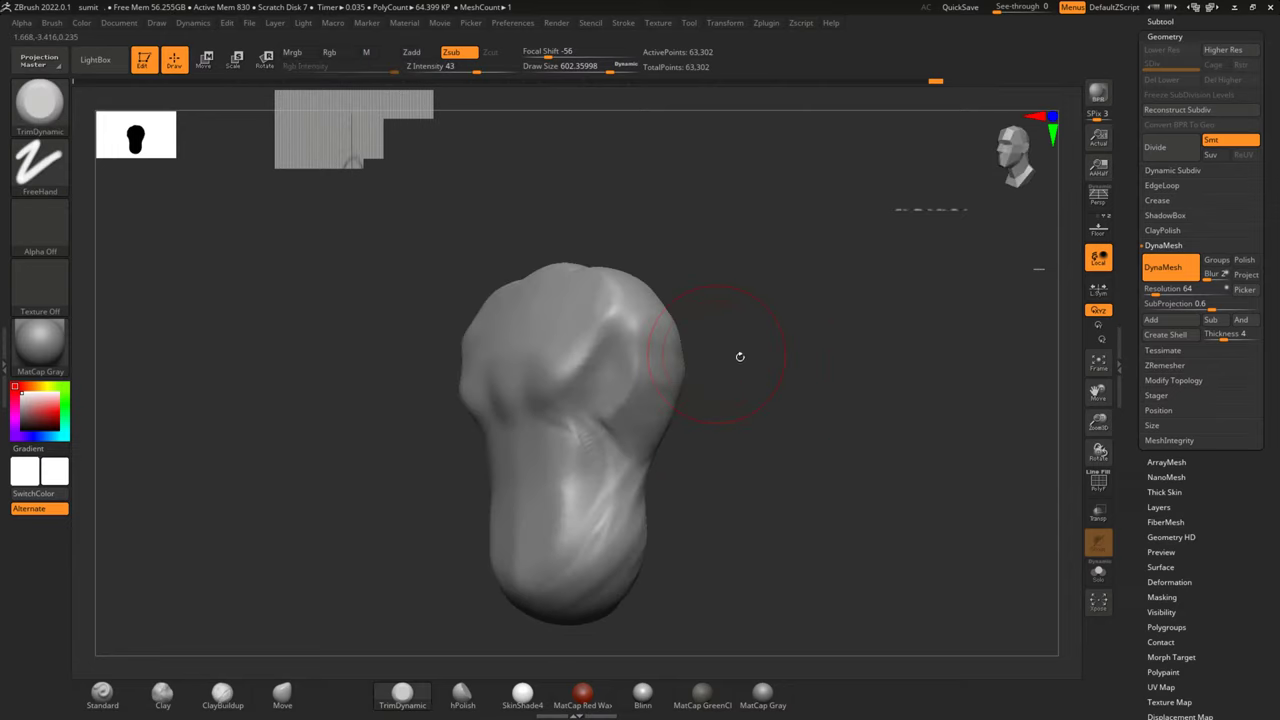
Switch to ClayBuildup at Draw Size about 191 and sculpt striations on the torso flank
left_click(242, 687)
key("space")
mouse_move(522, 436)
left_mouse_down()
mouse_move(500, 438)
mouse_move(513, 440)
left_mouse_up()
mouse_move(737, 406)
left_mouse_down()
mouse_move(749, 397)
mouse_move(650, 368)
left_mouse_up()
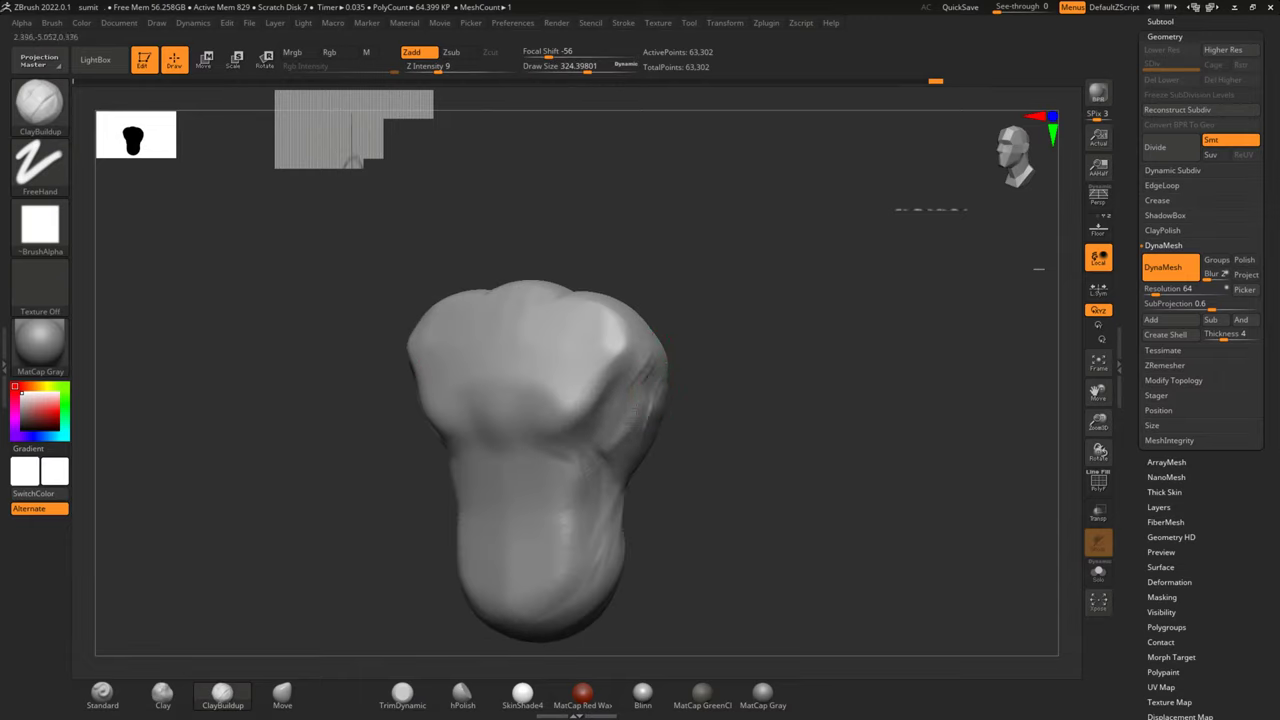
left_click_drag(740, 404, 733, 417)
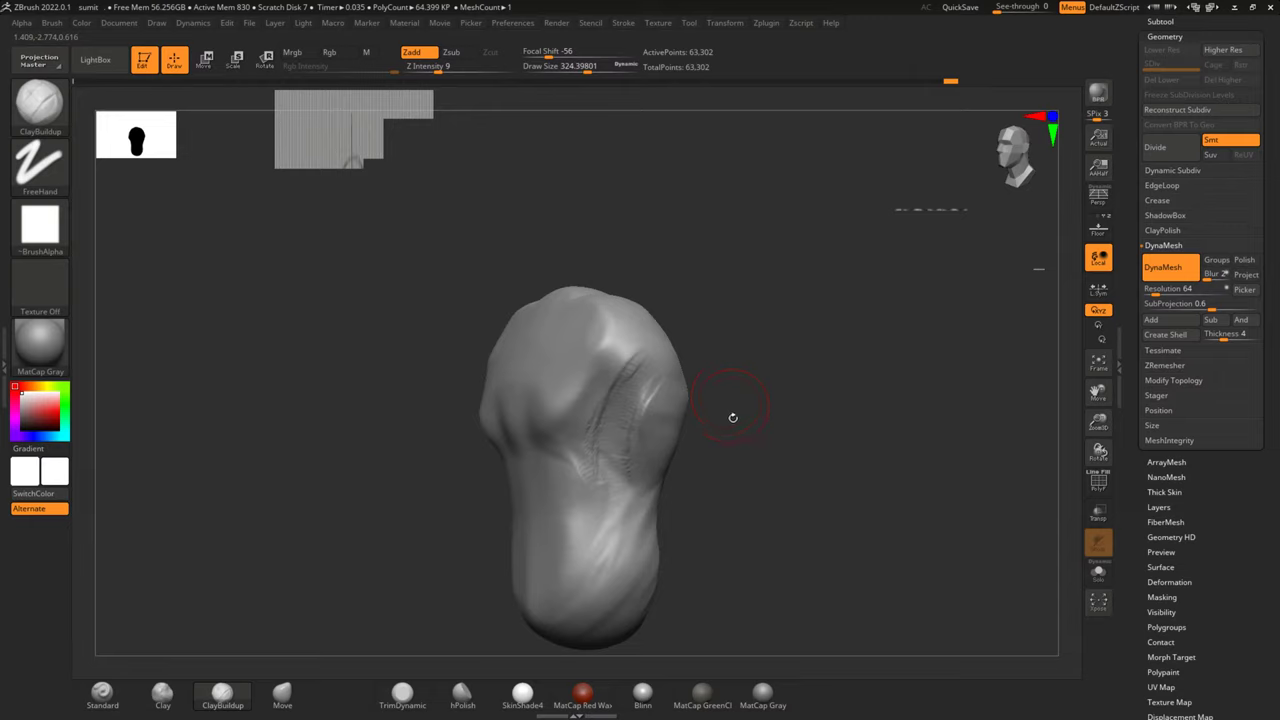
left_click_drag(606, 469, 625, 490)
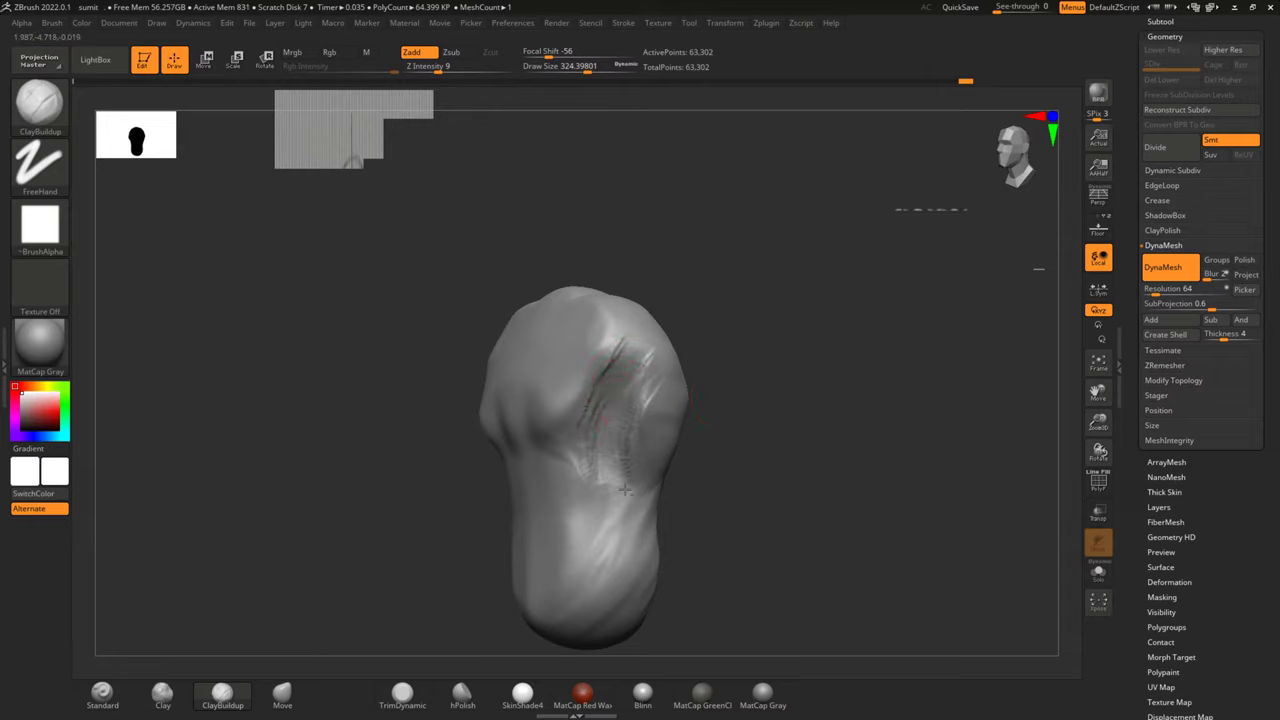
Rework the striated detail on the right flank and smooth the upper-left area
mouse_move(742, 401)
left_mouse_down()
mouse_move(632, 430)
mouse_move(645, 427)
left_mouse_up()
mouse_move(783, 417)
left_mouse_down()
mouse_move(686, 428)
mouse_move(737, 414)
mouse_move(663, 417)
left_mouse_up()
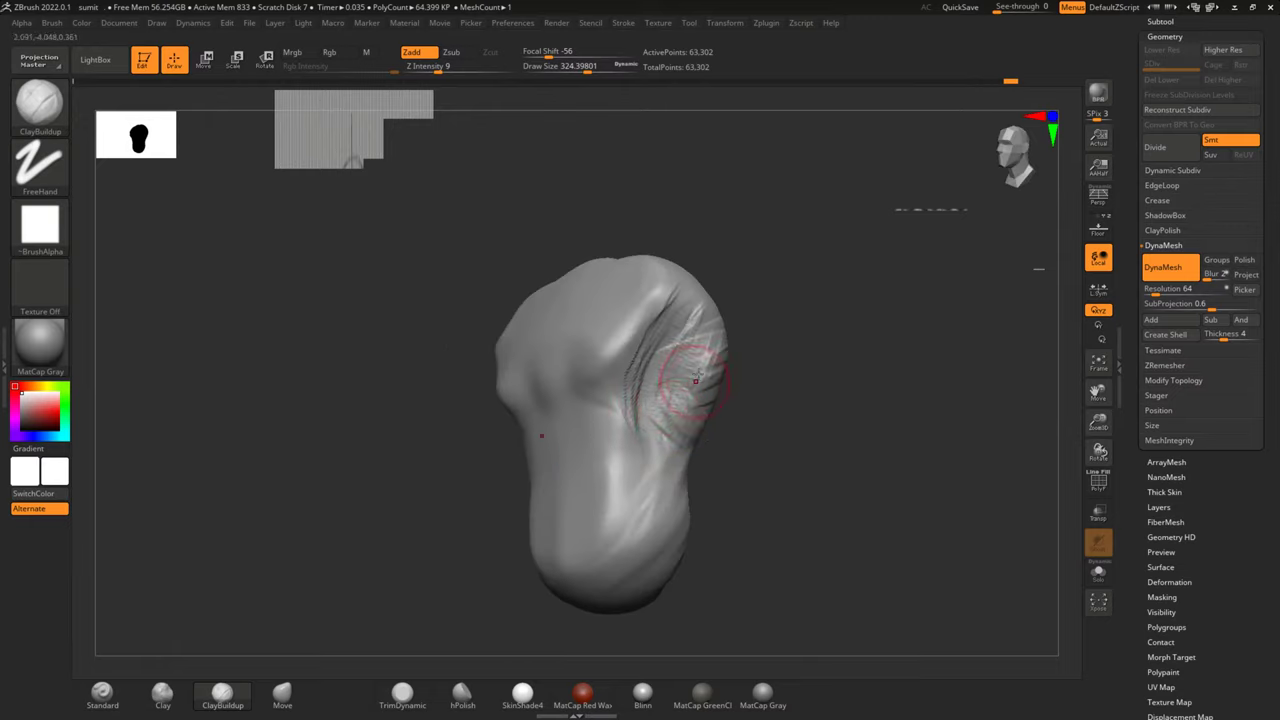
mouse_move(711, 322)
left_mouse_down()
mouse_move(704, 428)
mouse_move(687, 447)
left_mouse_up()
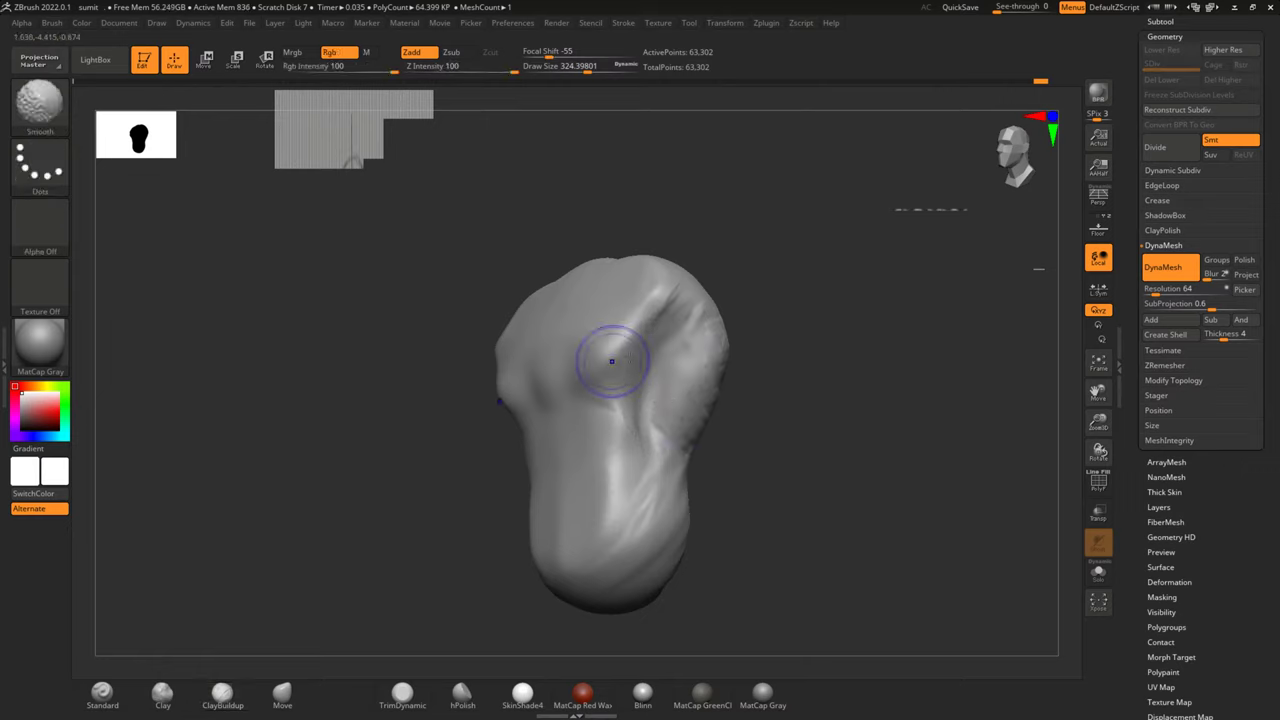
left_click_drag(586, 363, 505, 385)
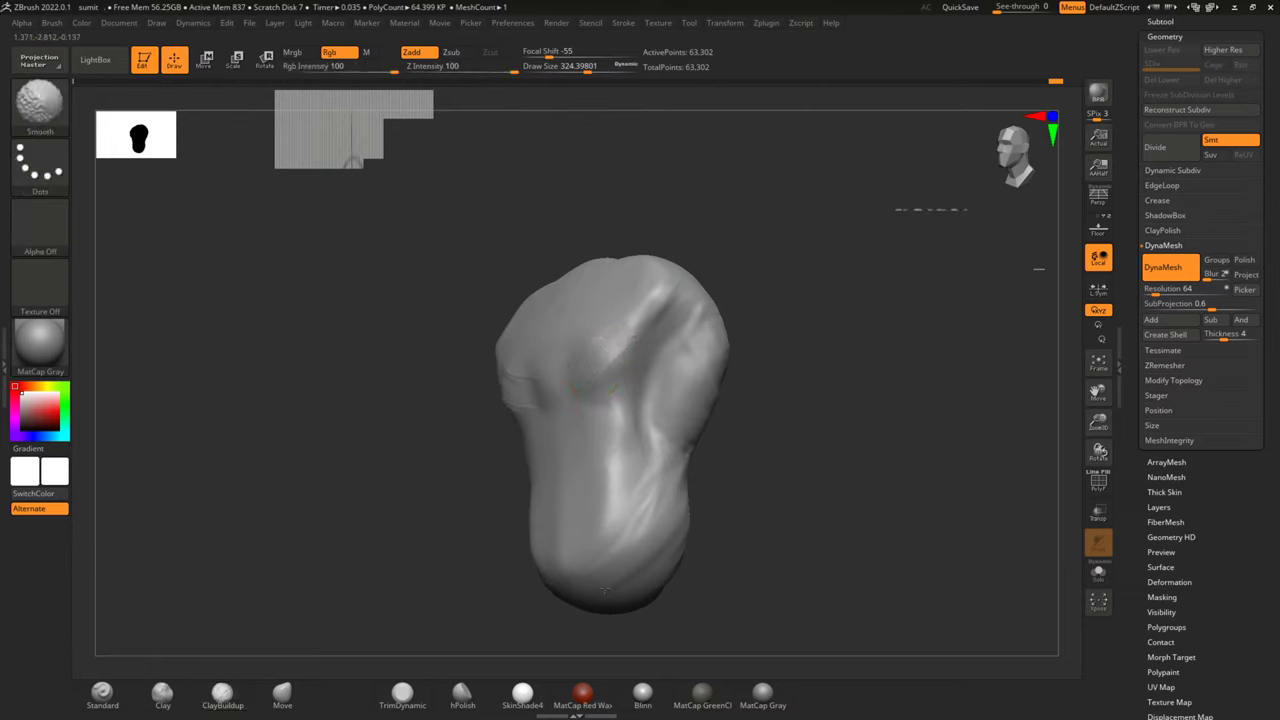
Smooth the lower part of the torso
left_click_drag(785, 516, 834, 477, "shift")
left_click_drag(845, 392, 857, 449)
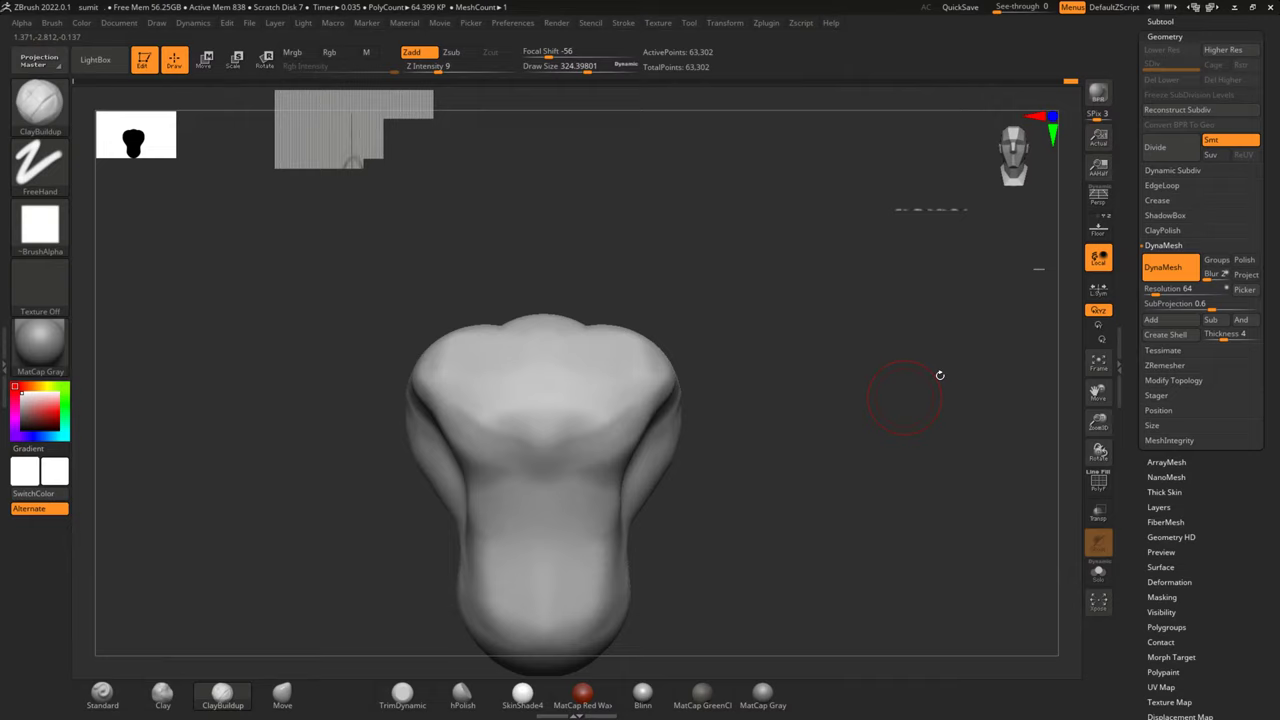
left_click_drag(757, 433, 866, 400)
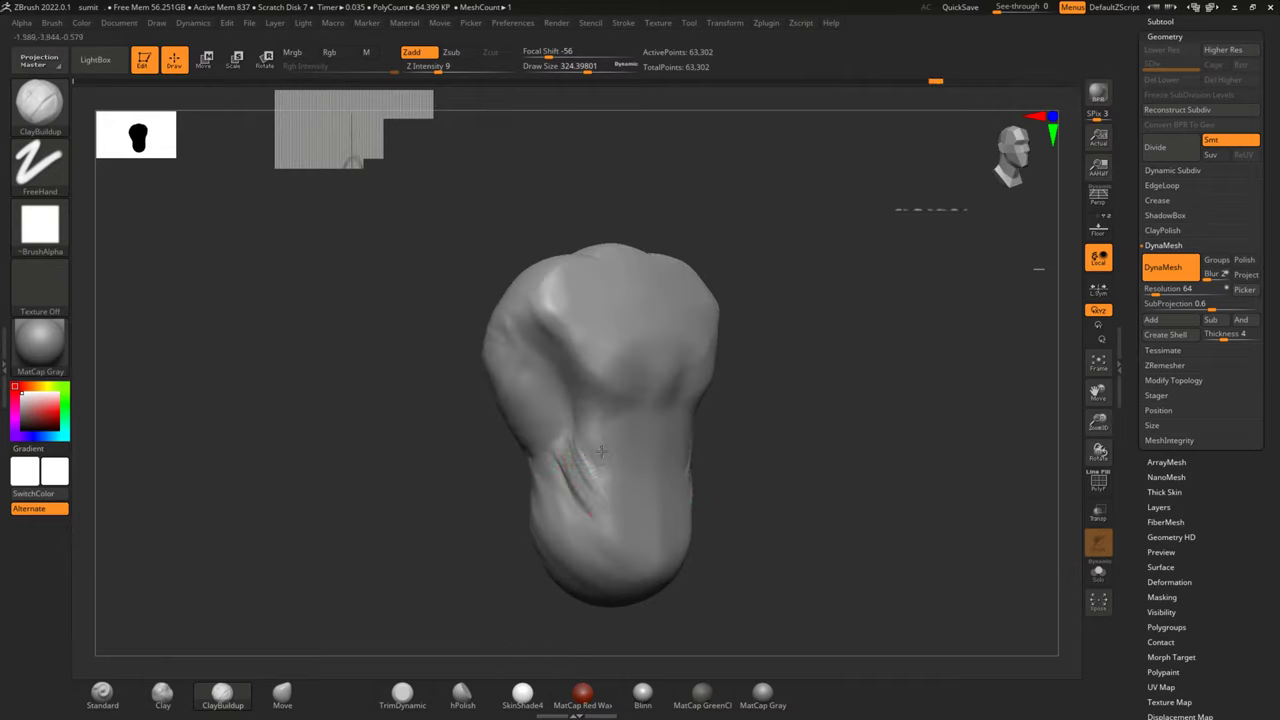
left_click_drag(601, 488, 595, 530)
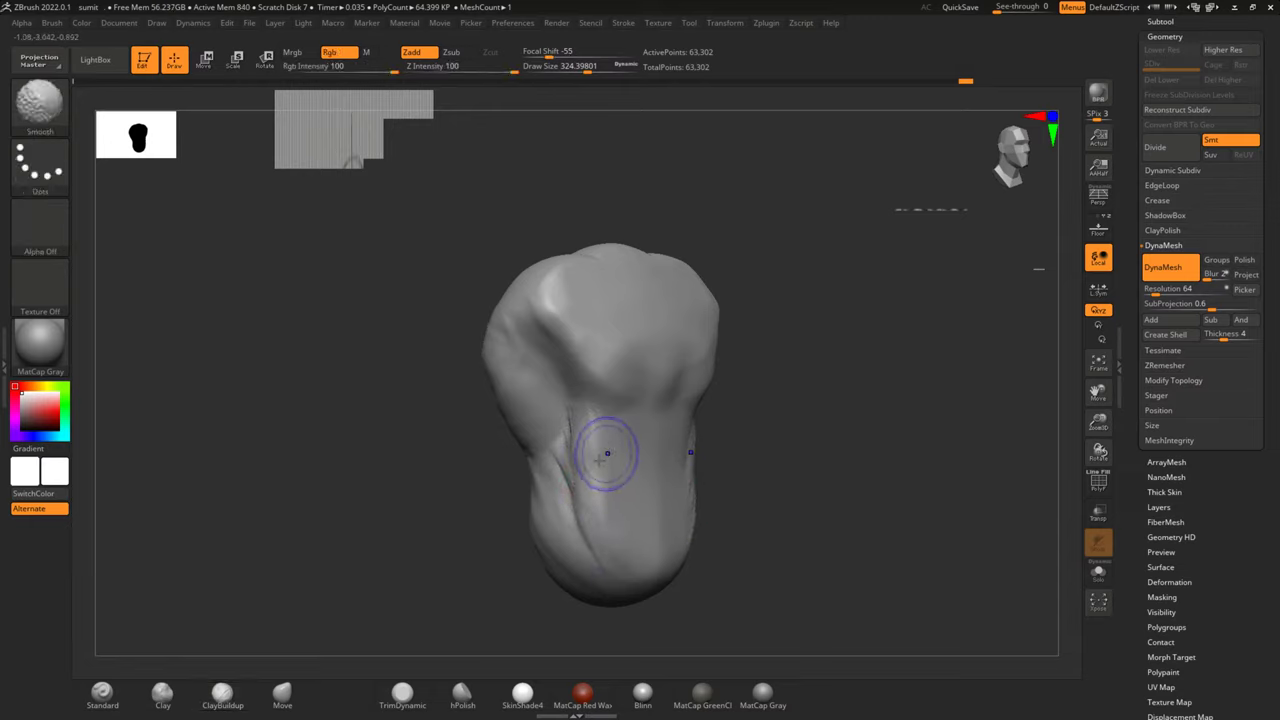
left_click_drag(740, 457, 756, 474)
Sculpt horizontal ridges and diagonal creases across the lower middle and lower left
mouse_move(665, 494)
left_mouse_down()
mouse_move(686, 491)
mouse_move(677, 514)
mouse_move(705, 529)
mouse_move(689, 576)
left_mouse_up()
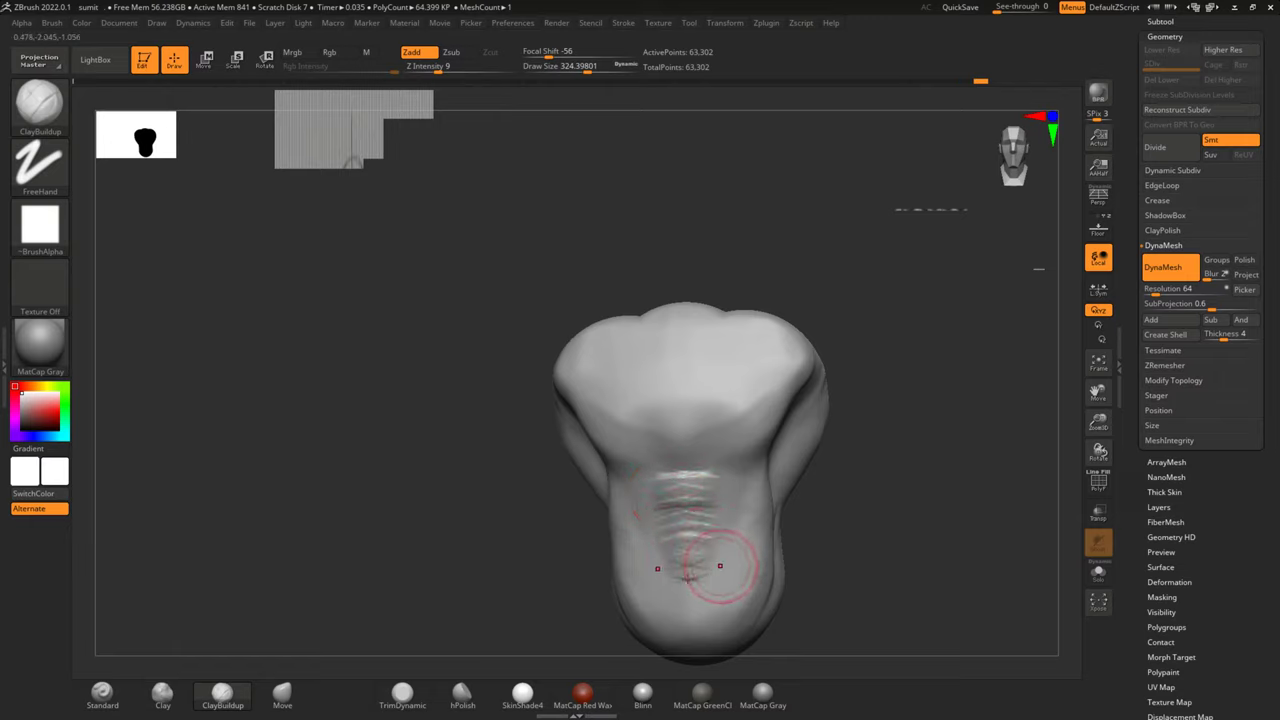
mouse_move(829, 514)
left_mouse_down()
mouse_move(620, 490)
mouse_move(680, 590)
mouse_move(676, 615)
mouse_move(724, 652)
left_mouse_up()
left_click_drag(691, 533, 665, 565)
mouse_move(640, 490)
left_mouse_down()
mouse_move(700, 575)
mouse_move(715, 500)
mouse_move(672, 528)
mouse_move(665, 565)
mouse_move(690, 575)
left_mouse_up()
Smooth the freshly sculpted creases on the lower torso
key("shift")
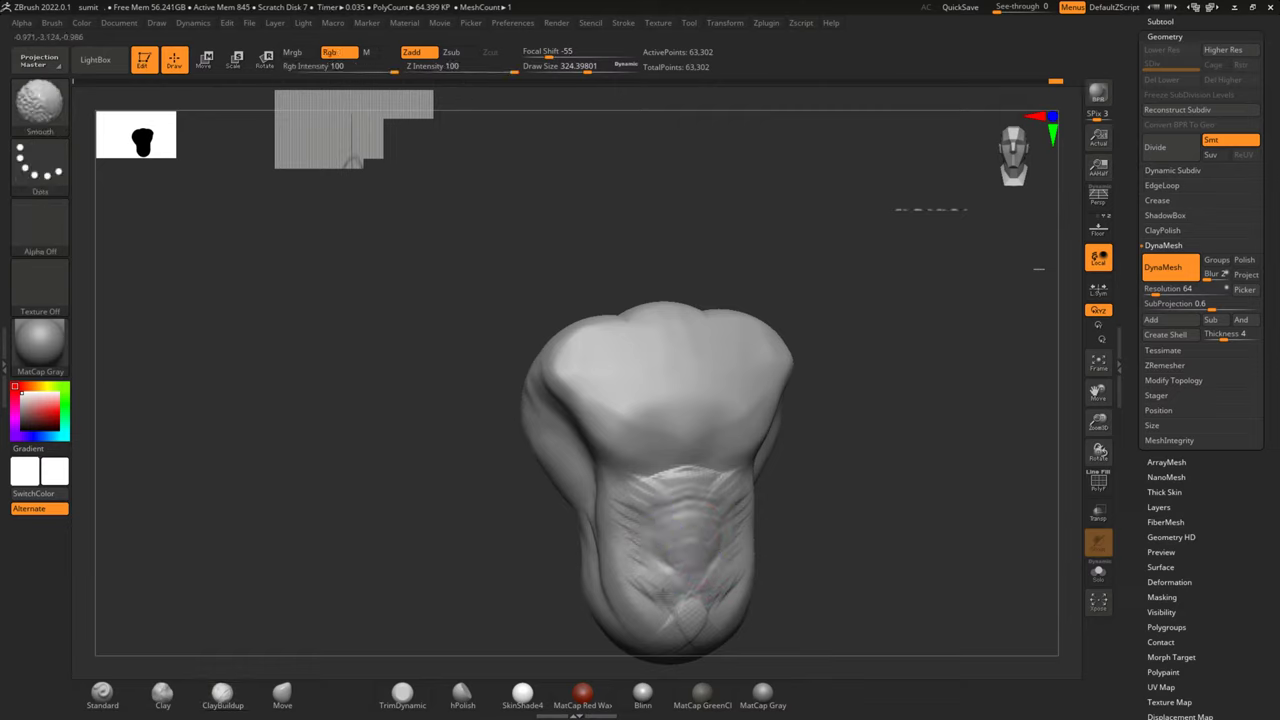
left_click_drag(693, 519, 700, 480, "shift")
left_click_drag(830, 470, 846, 466, "shift")
mouse_move(915, 492)
left_mouse_down()
mouse_move(874, 479)
mouse_move(738, 485)
left_mouse_up()
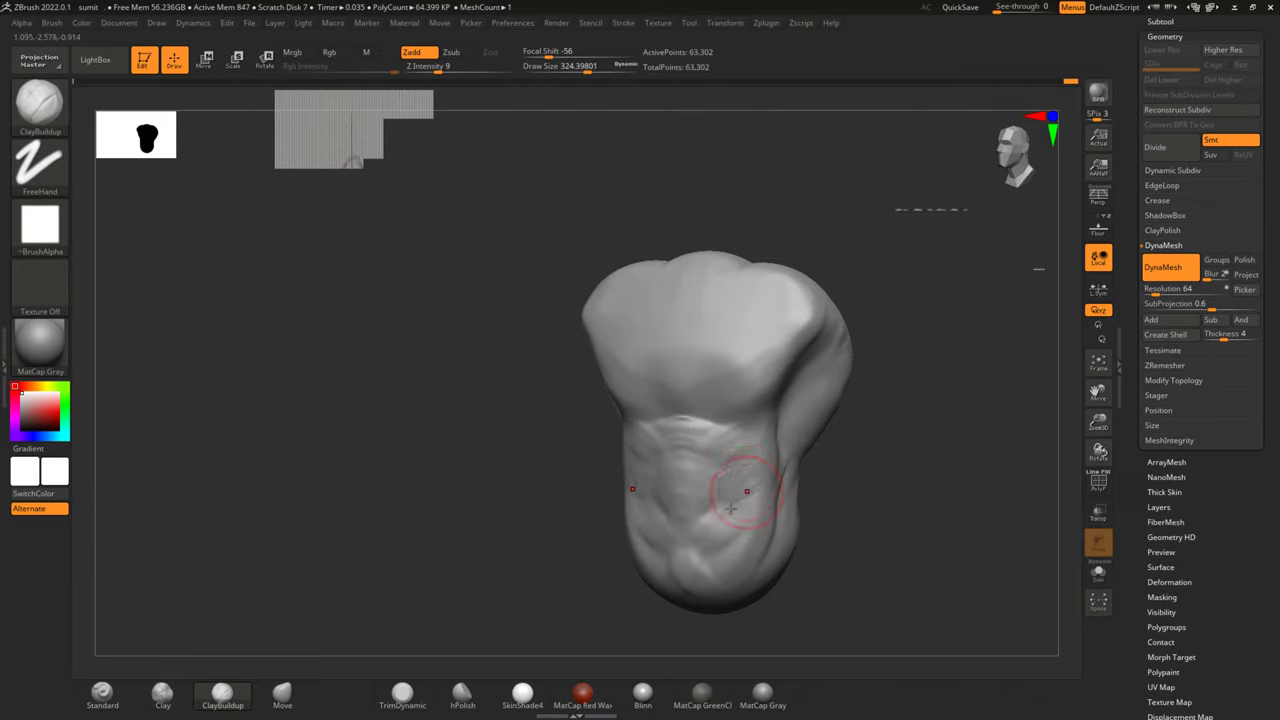
left_click_drag(728, 451, 705, 535, "shift")
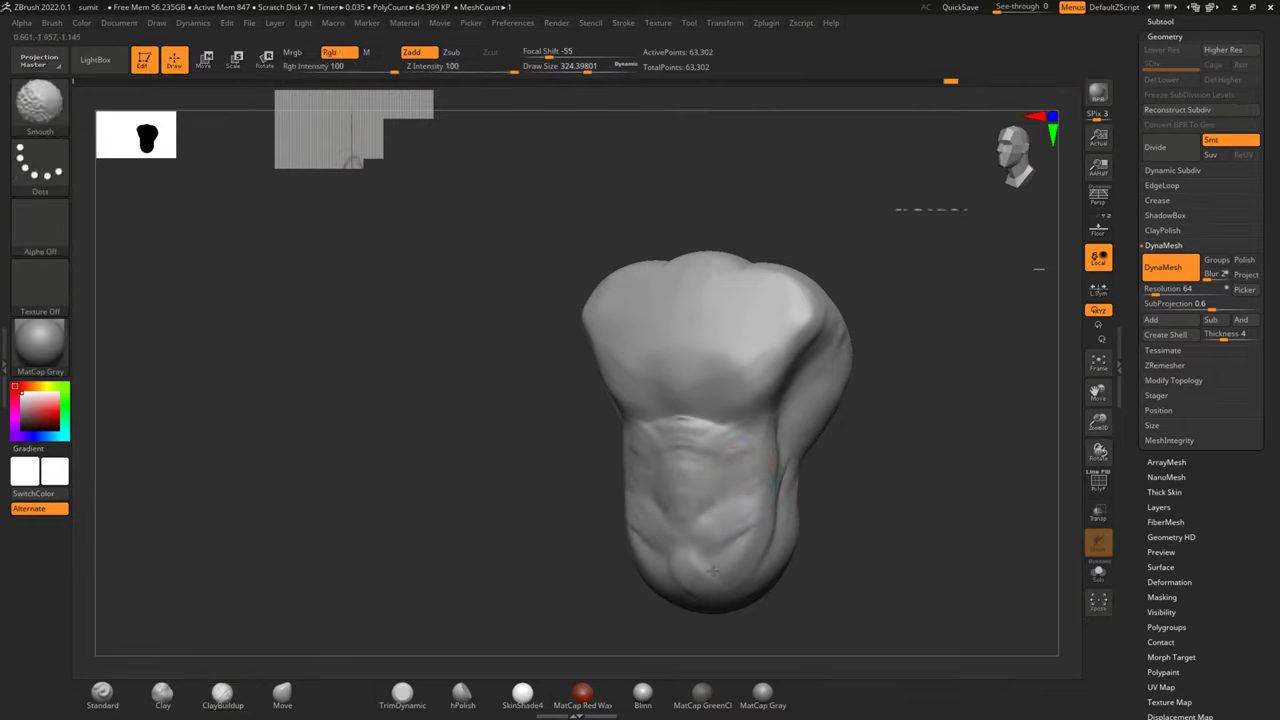
Orbit around the torso and show the reference drawing behind it again
left_click_drag(900, 480, 934, 486, "shift")
mouse_move(789, 366)
left_mouse_down()
mouse_move(871, 383)
mouse_move(840, 395)
mouse_move(660, 372)
left_mouse_up()
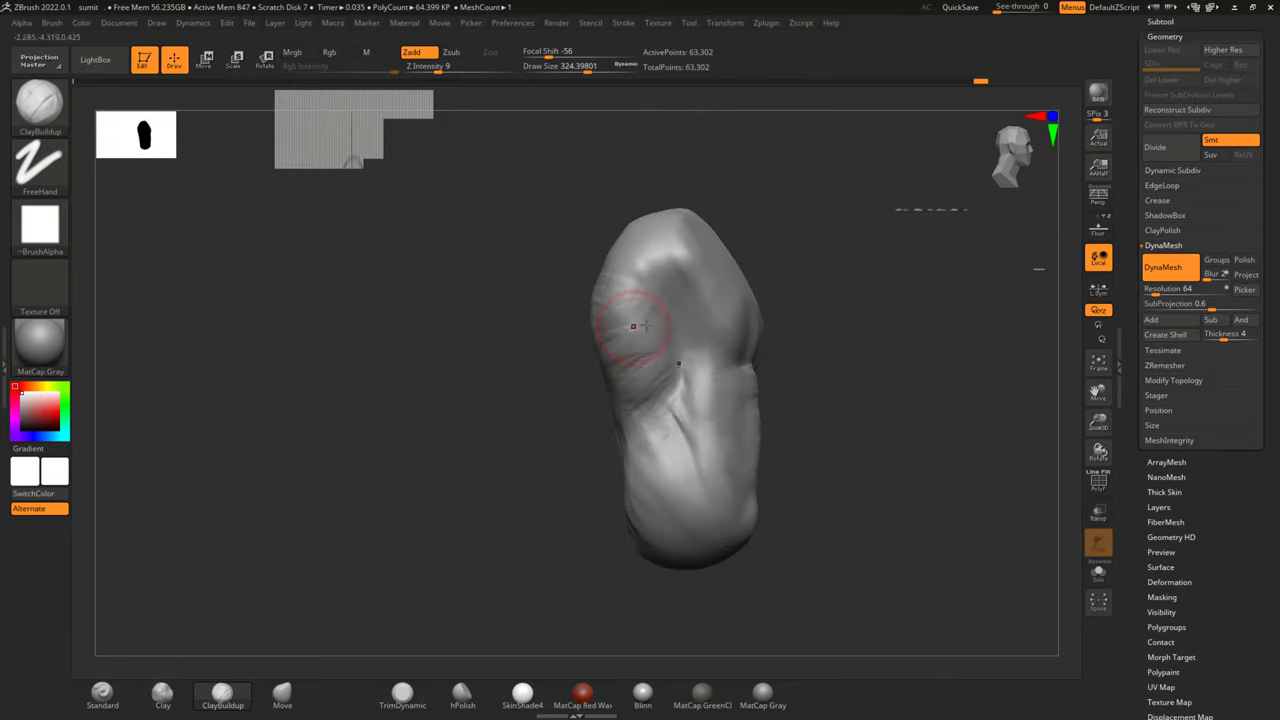
left_click_drag(633, 326, 531, 385)
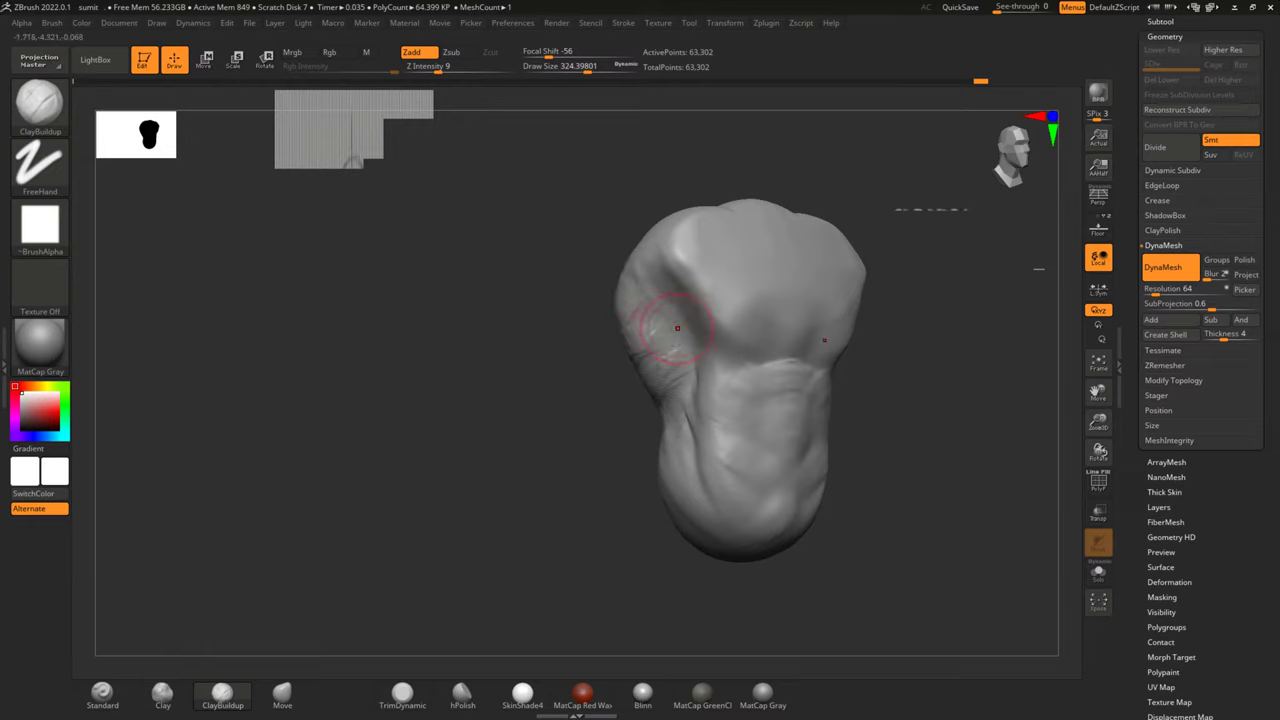
left_click_drag(514, 432, 571, 394)
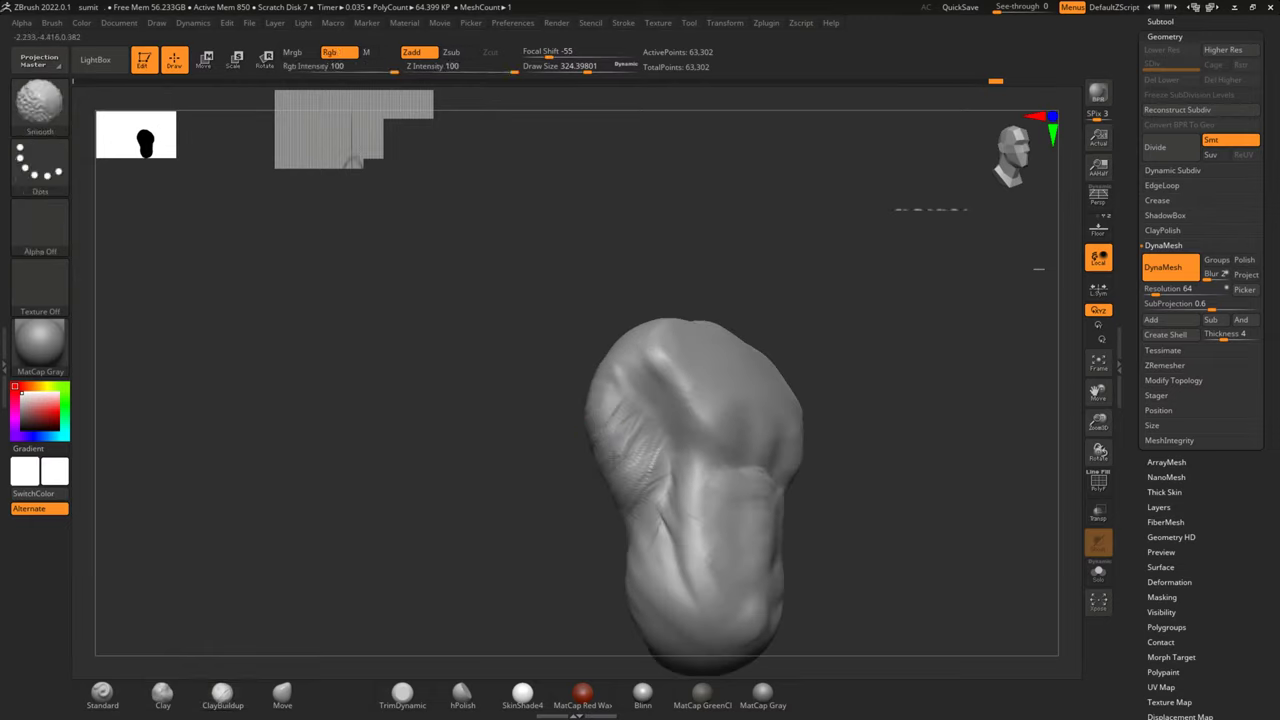
left_click_drag(642, 435, 509, 451)
mouse_move(811, 377)
left_mouse_down()
mouse_move(829, 366)
mouse_move(902, 383)
mouse_move(760, 386)
left_mouse_up()
left_click_drag(652, 390, 1083, 298)
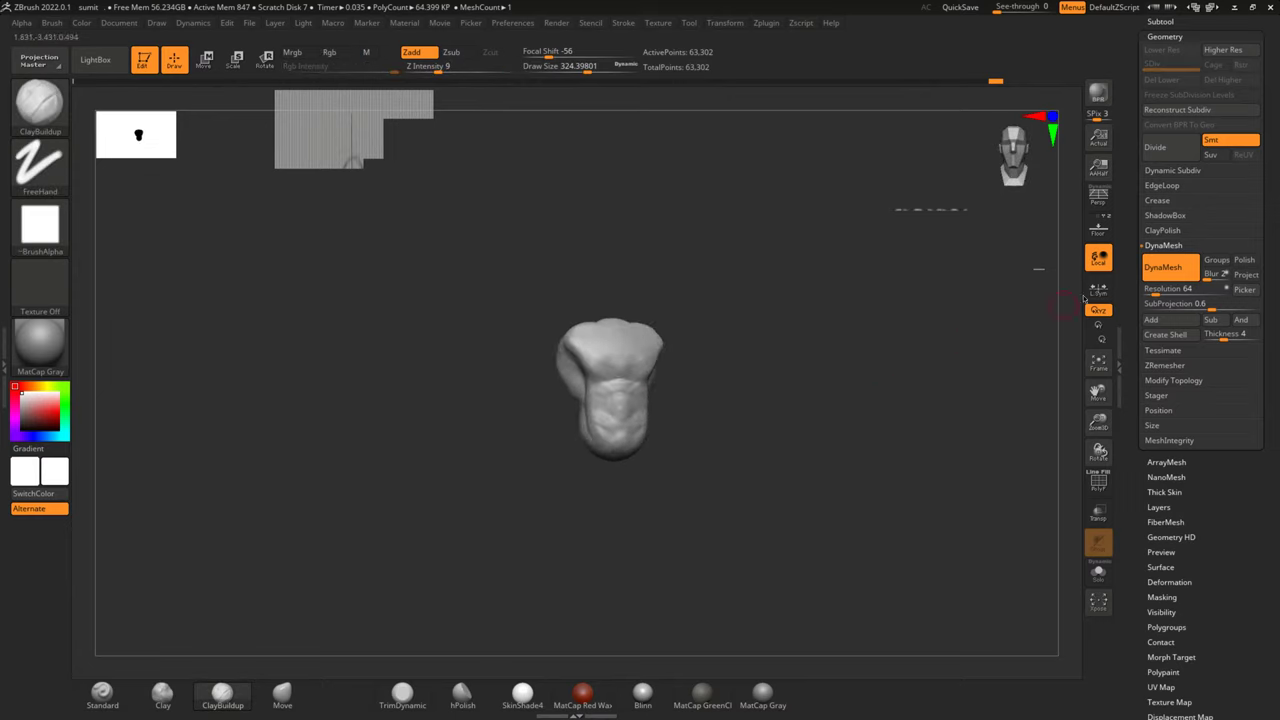
left_click(1098, 229)
mouse_move(870, 436)
left_mouse_down("alt")
mouse_move(810, 497)
mouse_move(802, 377)
left_mouse_up("alt")
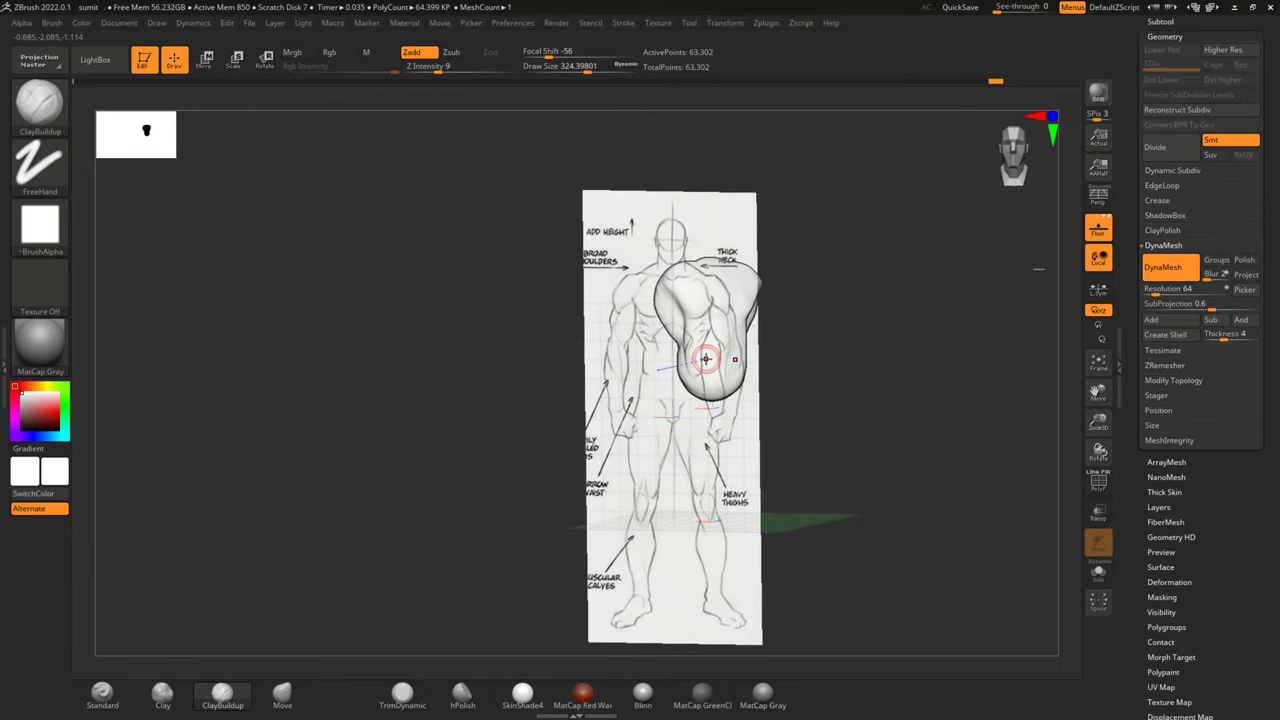
Zoom in and line up the torso front-on with the reference sketch
scroll(705, 358, "up", 2)
mouse_move(871, 341)
left_mouse_down("shift")
mouse_move(977, 366)
mouse_move(775, 420)
mouse_move(937, 380)
left_mouse_up("shift")
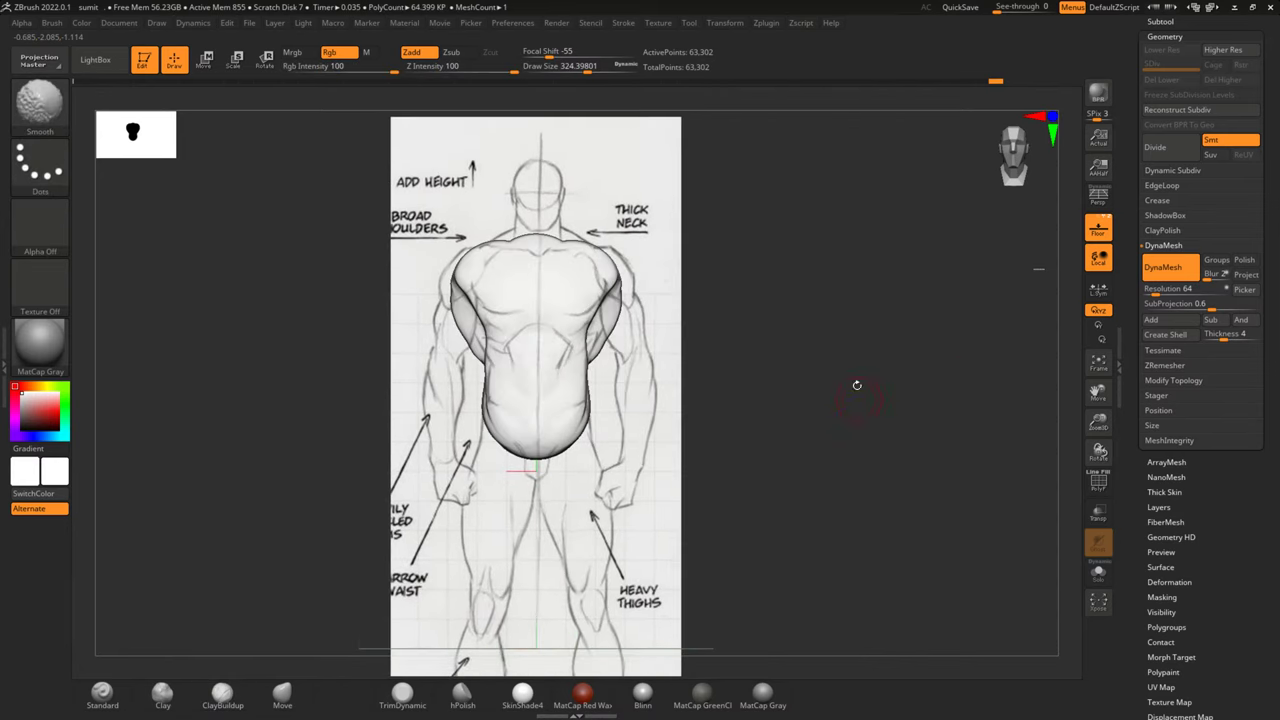
left_click_drag(773, 359, 856, 402, "shift")
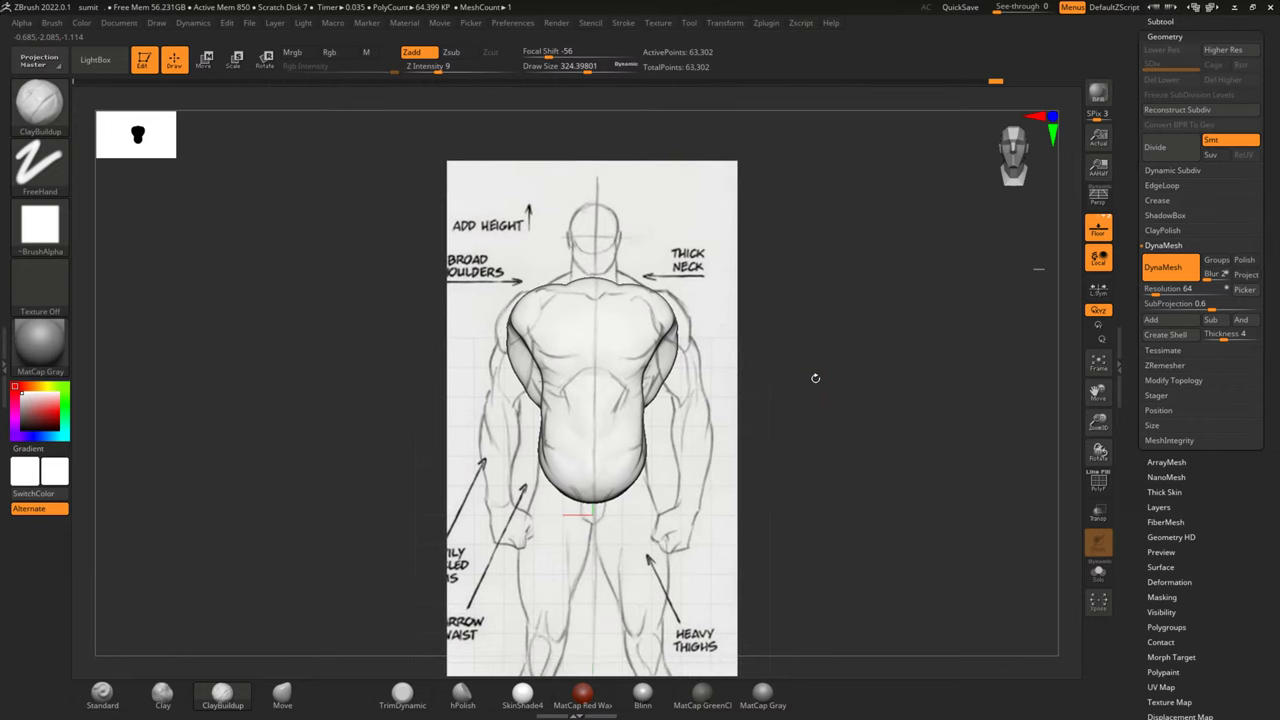
left_click_drag(814, 374, 642, 374, "shift")
scroll(638, 376, "up", 3)
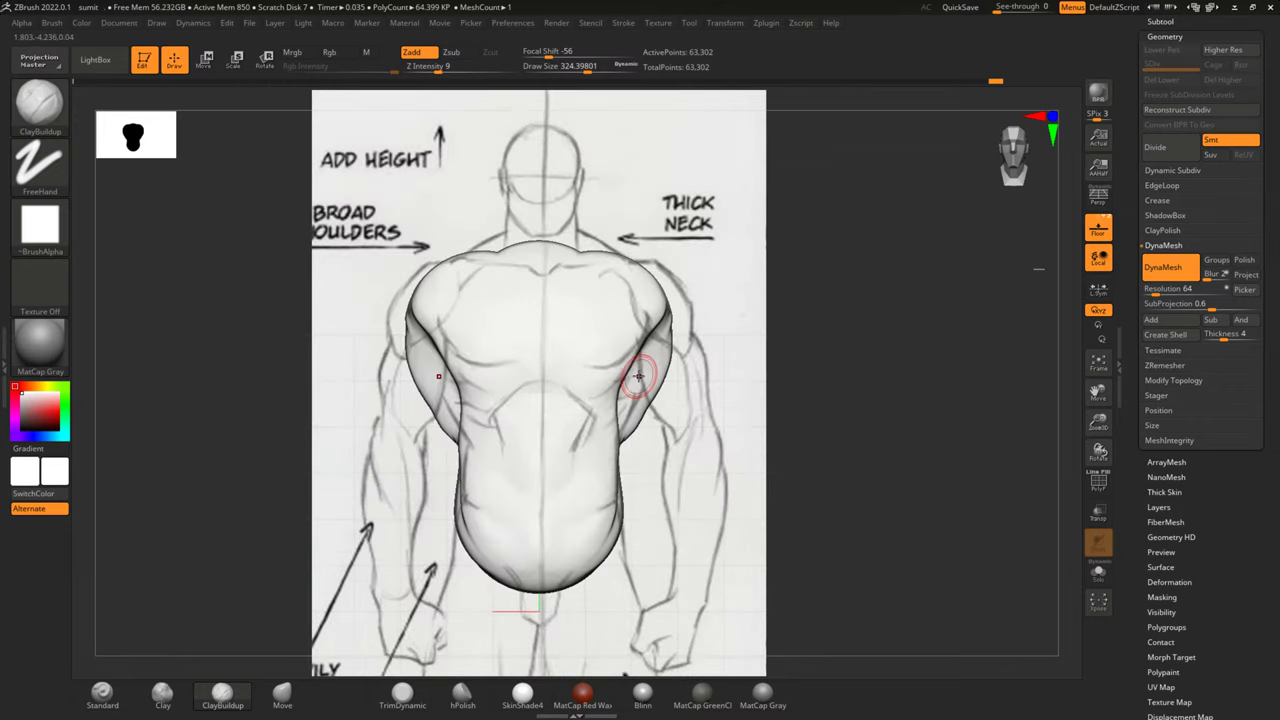
With an enlarged Move brush, pull in the flanks near the armpits and decline Sticky Keys
left_click(280, 697)
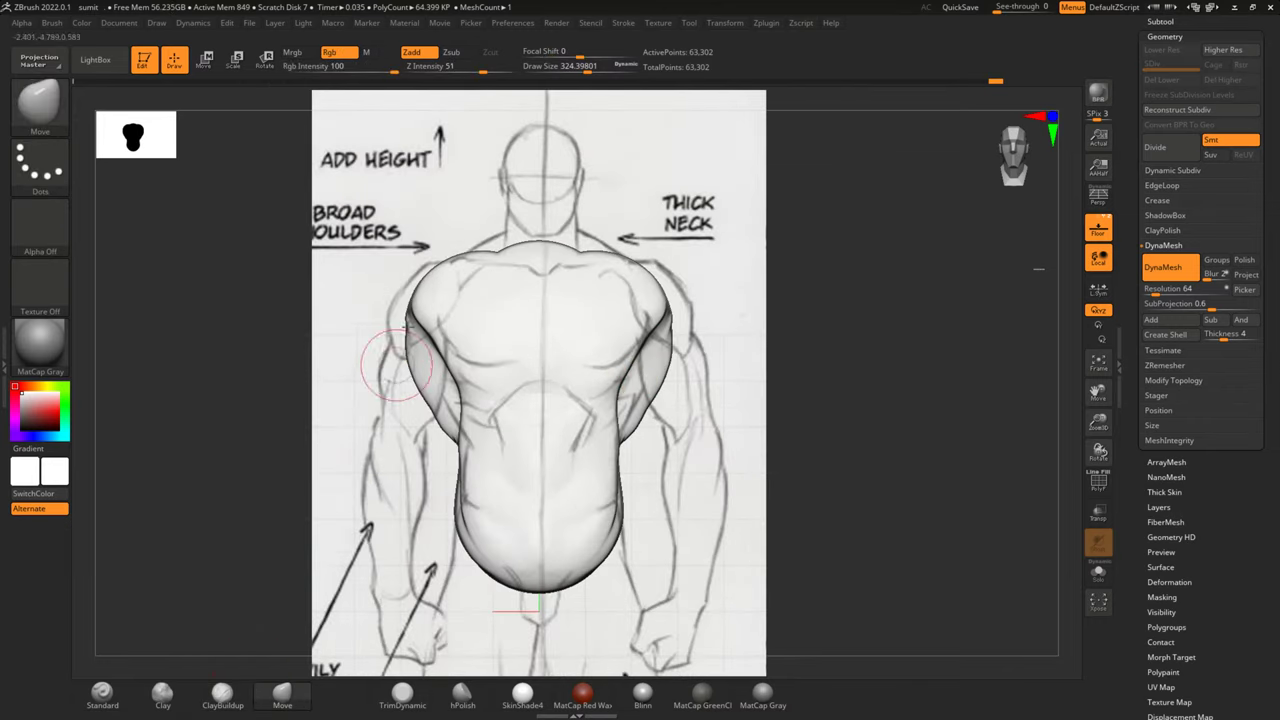
key("space")
left_click_drag(445, 368, 472, 368)
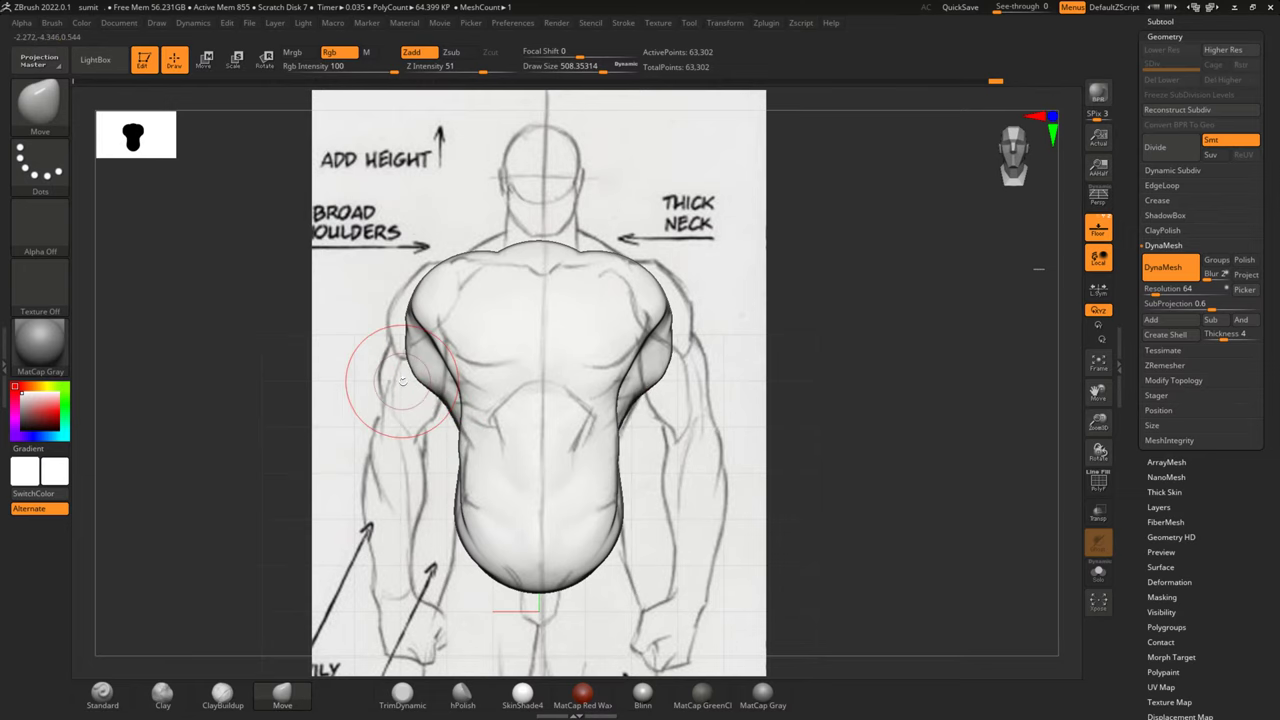
mouse_move(375, 380)
left_mouse_down()
mouse_move(340, 390)
mouse_move(400, 400)
mouse_move(371, 343)
mouse_move(371, 371)
left_mouse_up()
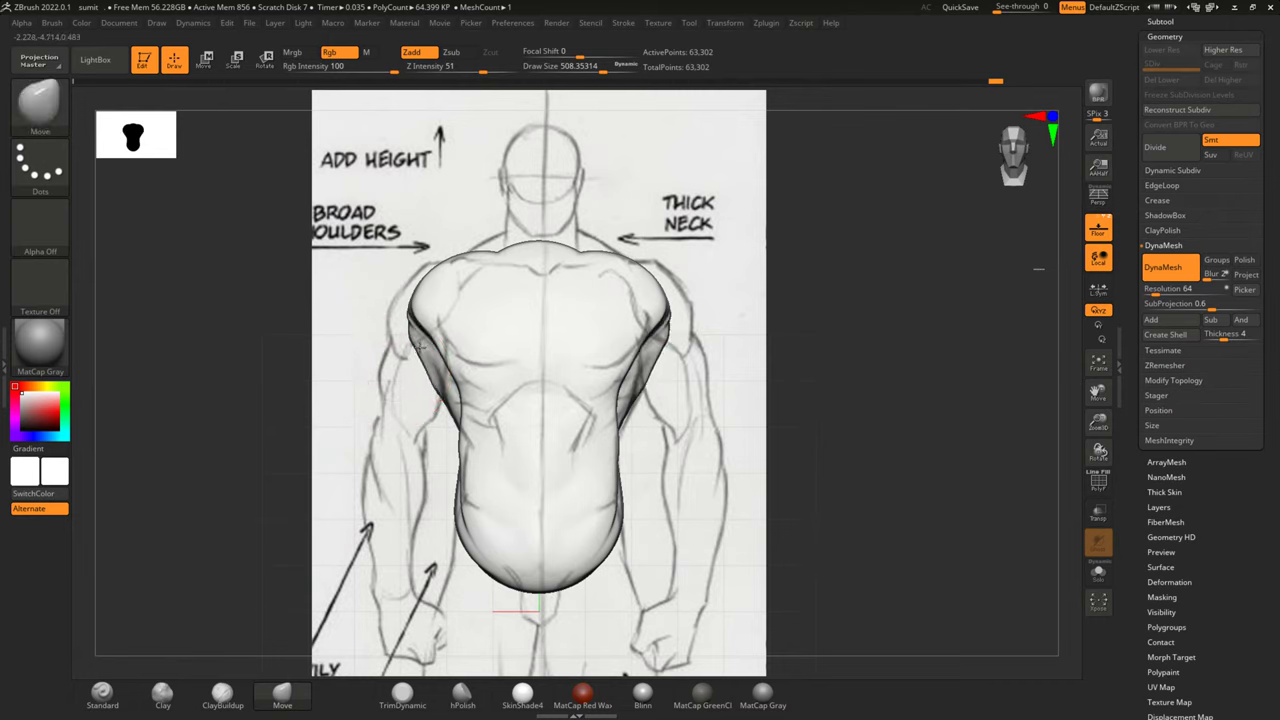
key("shift")
mouse_move(635, 370)
left_mouse_down()
mouse_move(614, 371)
mouse_move(608, 428)
mouse_move(635, 400)
mouse_move(623, 357)
mouse_move(643, 366)
mouse_move(629, 371)
mouse_move(663, 418)
mouse_move(620, 402)
mouse_move(645, 385)
left_mouse_up()
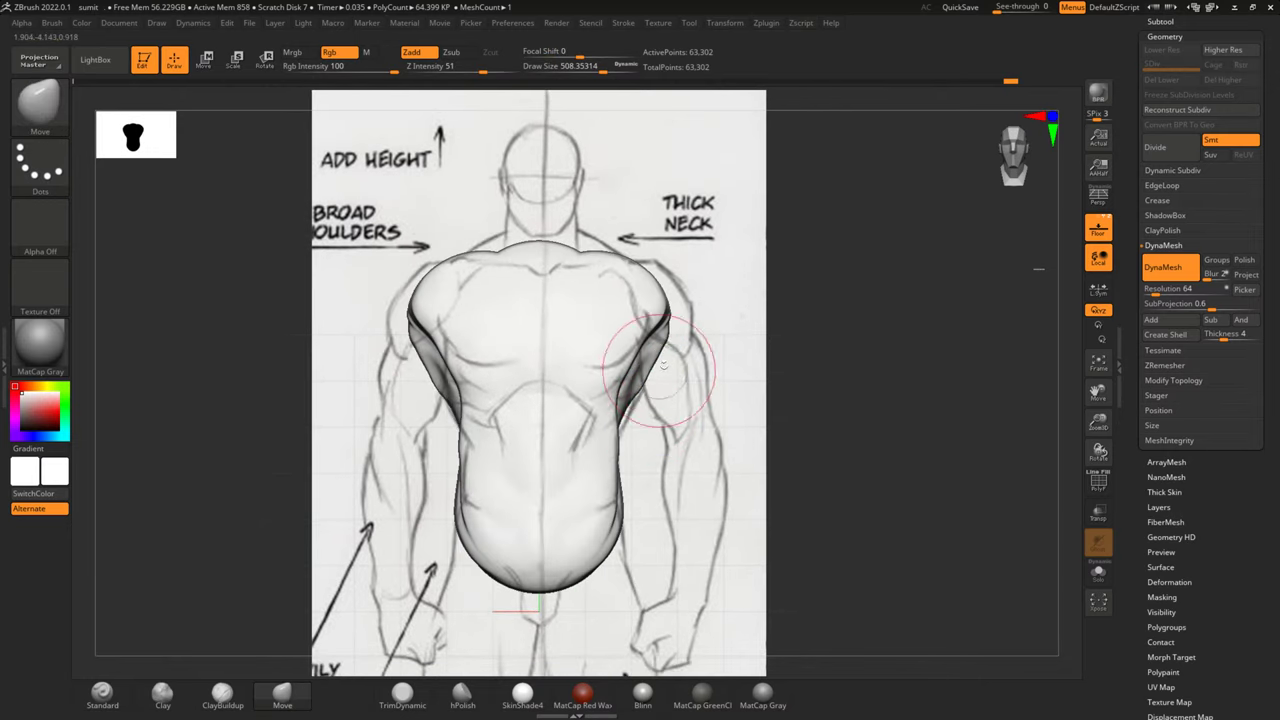
key("shift")
key("shift")
key("shift")
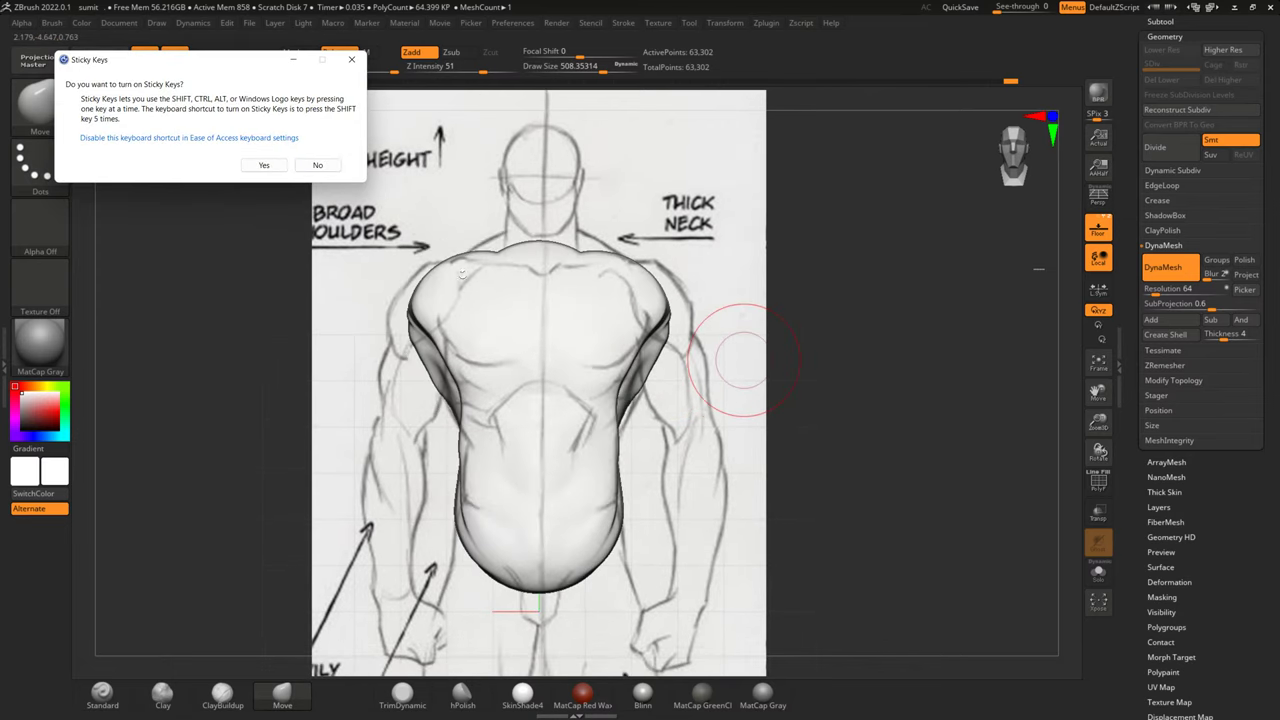
left_click(318, 164)
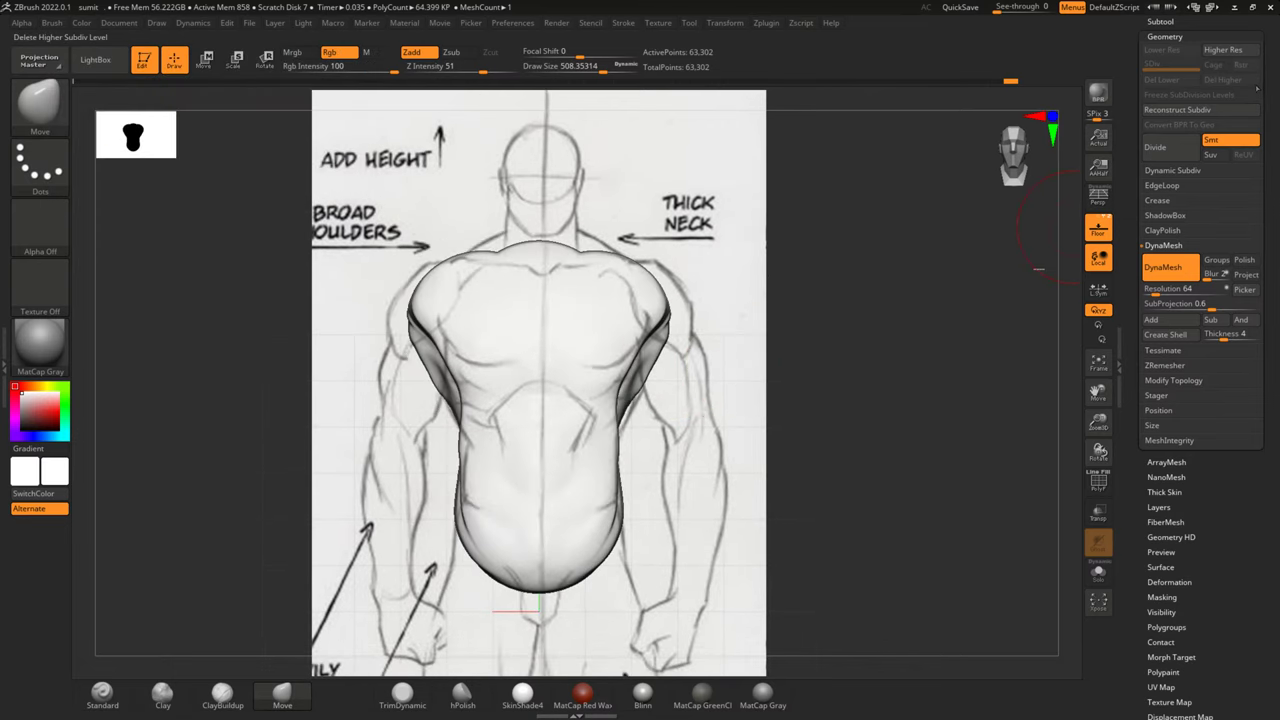
Add a sphere subtool and move it up onto the left shoulder
left_click(1160, 21)
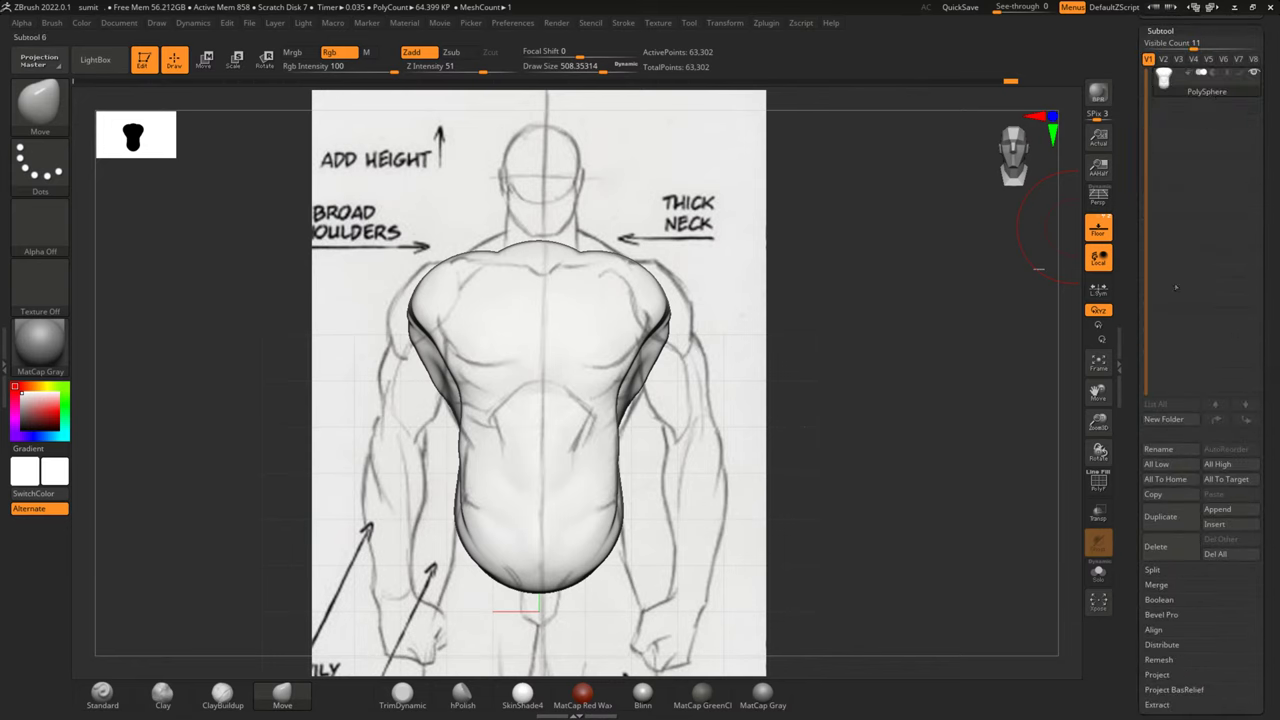
left_click(1230, 532)
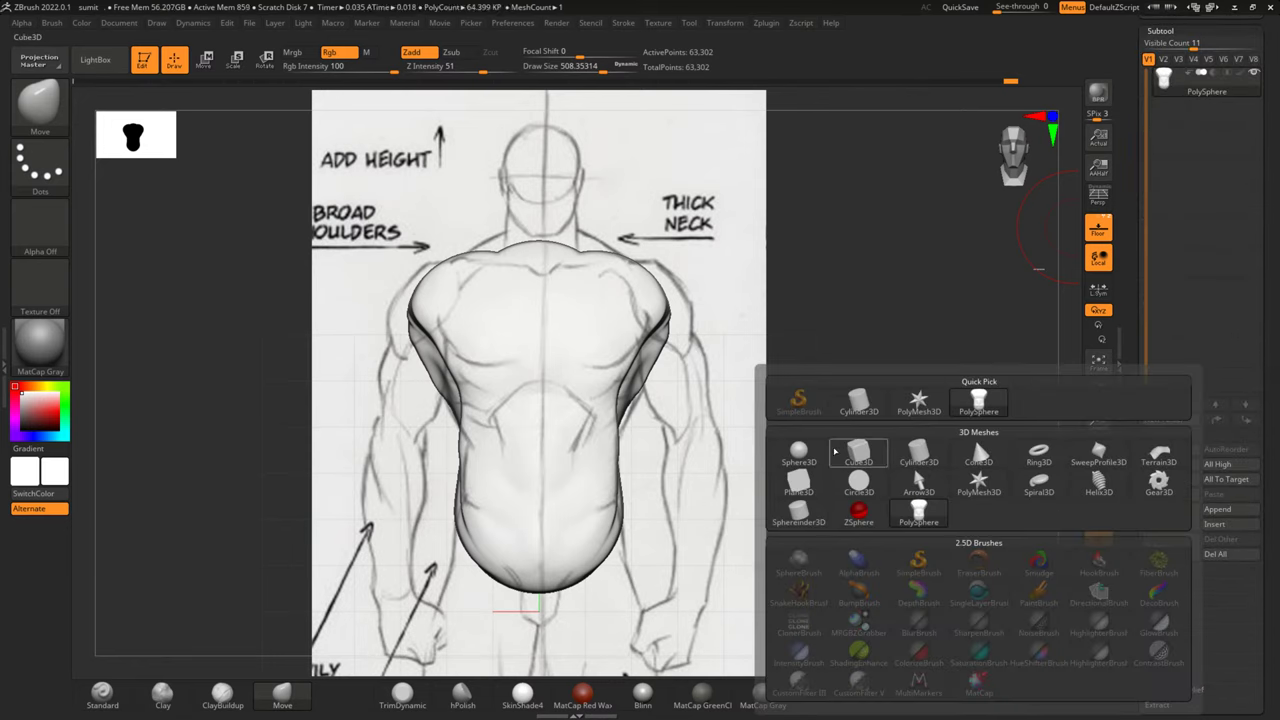
left_click(823, 440)
left_click(204, 59)
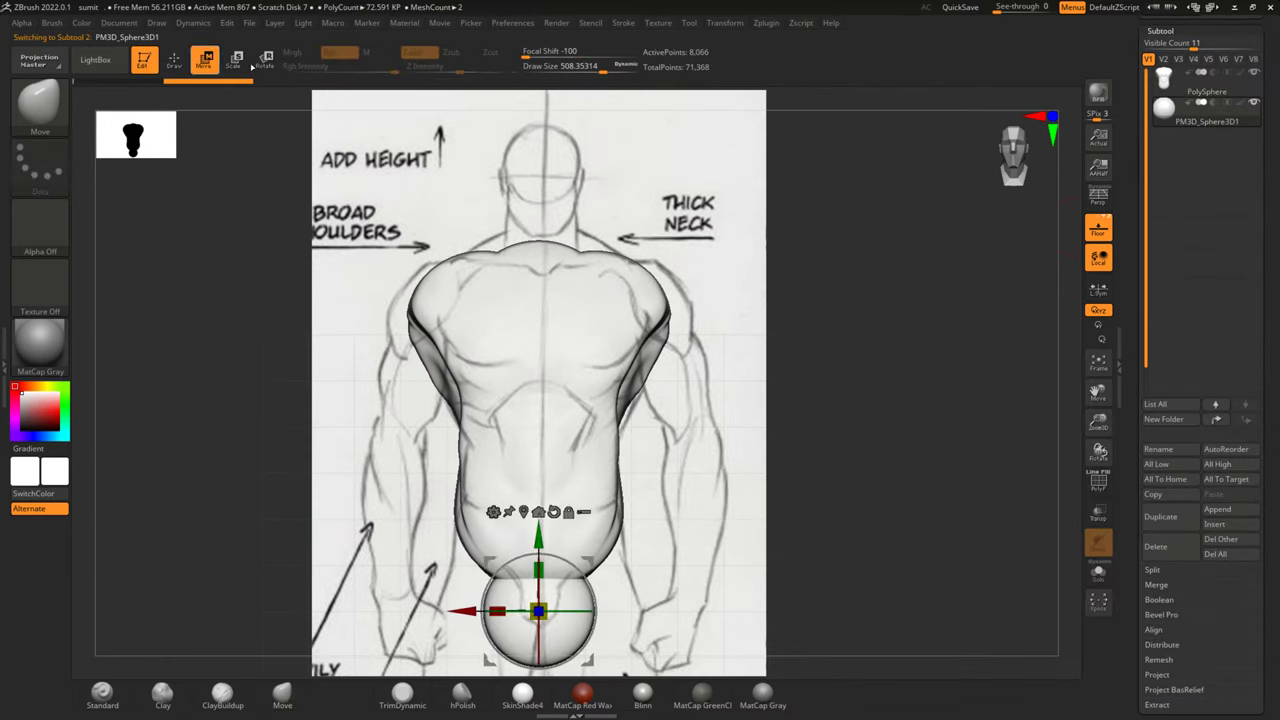
left_click_drag(536, 551, 511, 246)
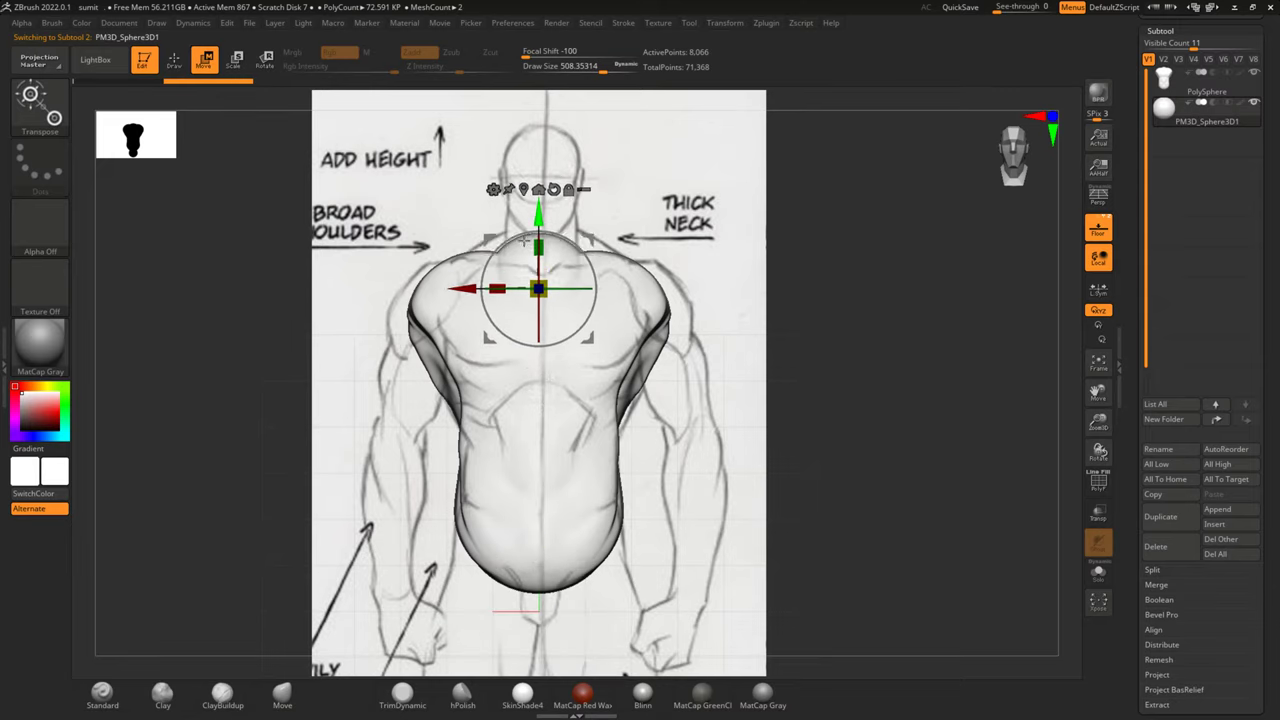
left_click_drag(514, 247, 415, 247)
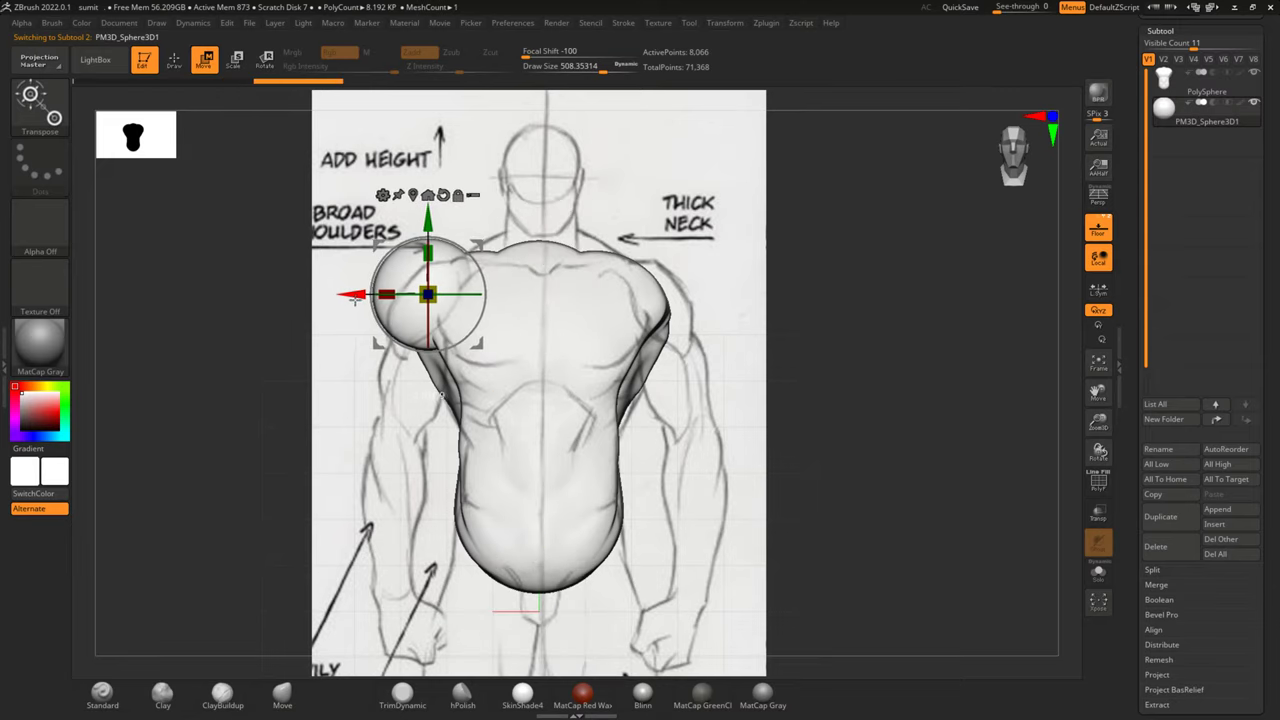
left_click_drag(768, 330, 548, 318)
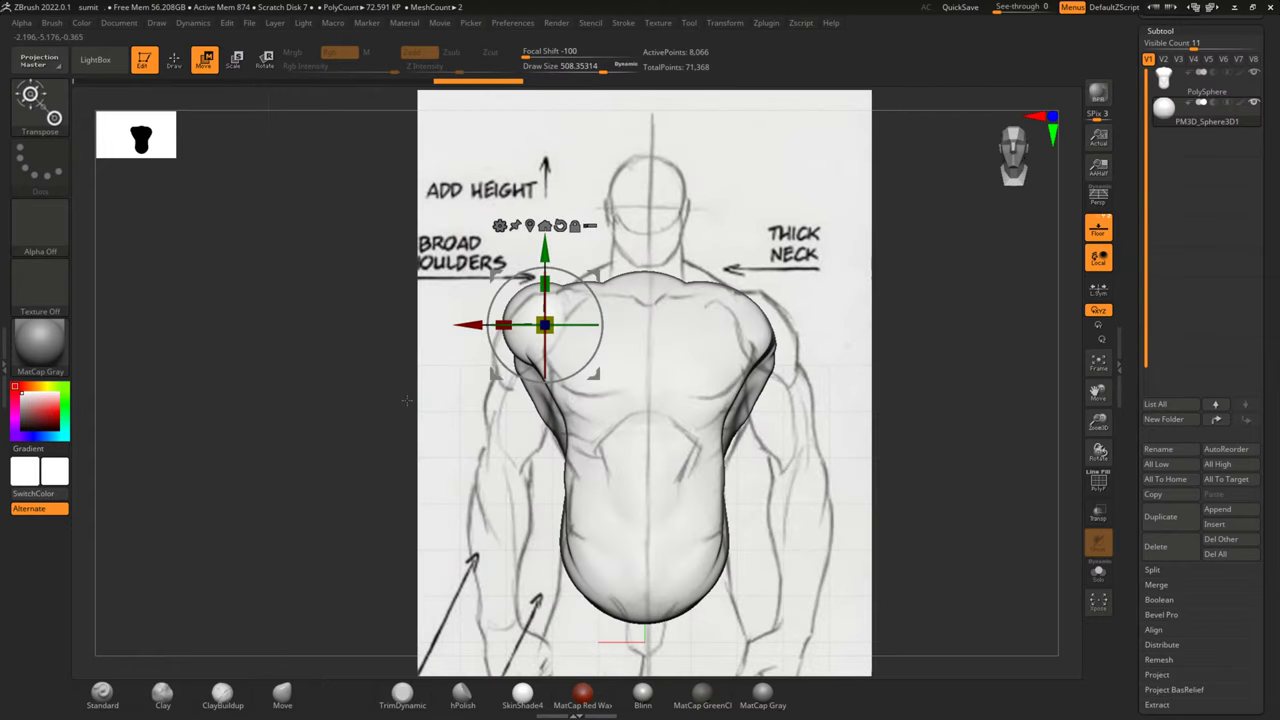
Hide the floor grid, raise the torso in view, and set See-through to 74
left_click_drag(407, 400, 365, 440, "alt")
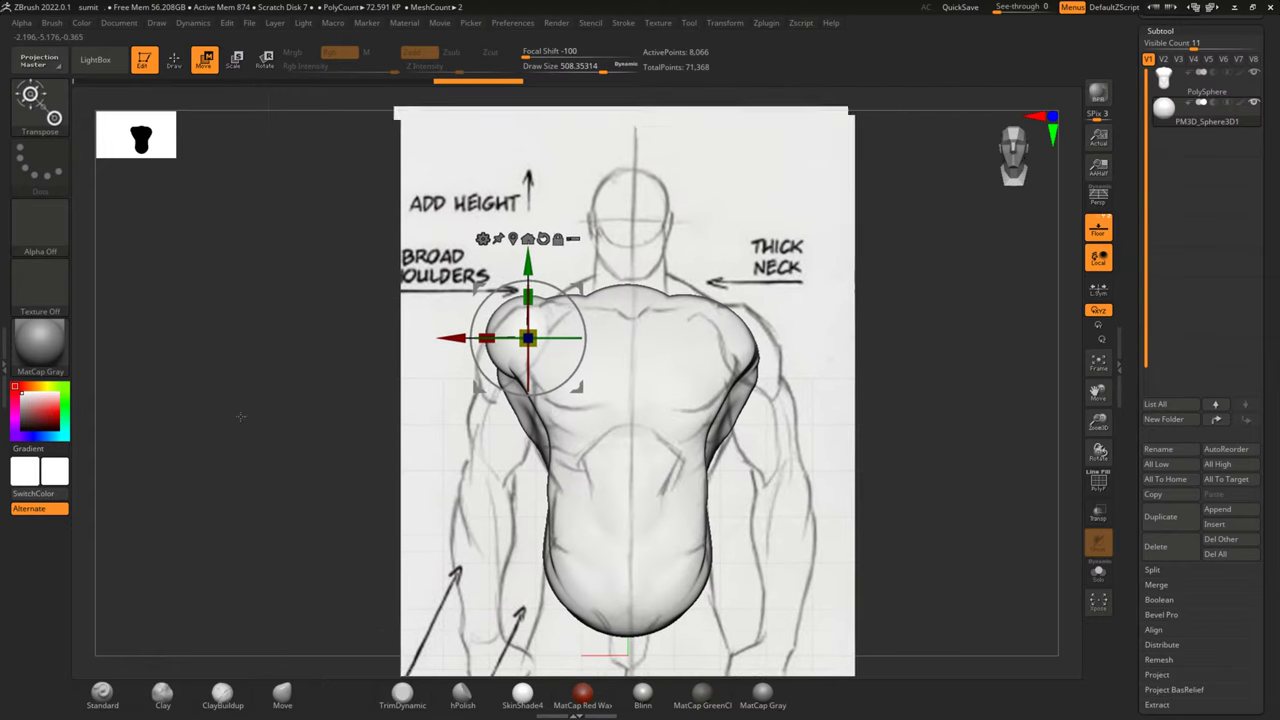
left_click(1098, 228)
left_click_drag(840, 405, 842, 310, "alt")
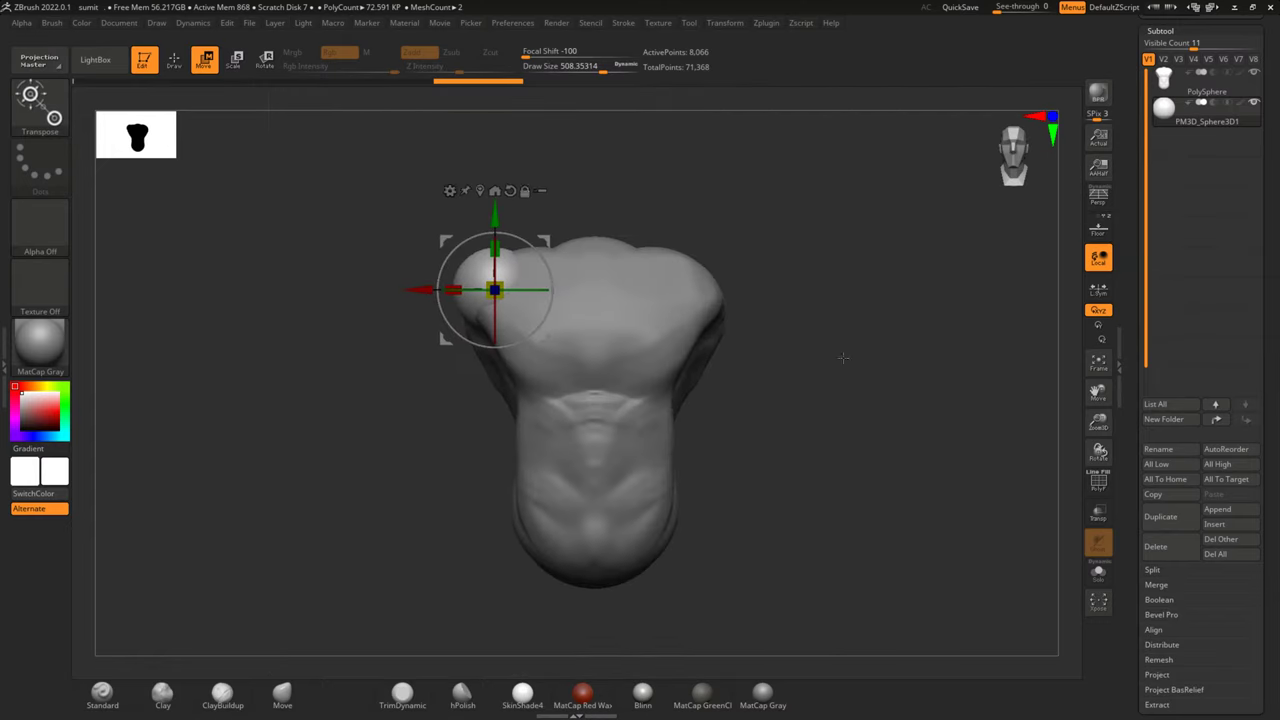
left_click_drag(1005, 14, 1037, 13)
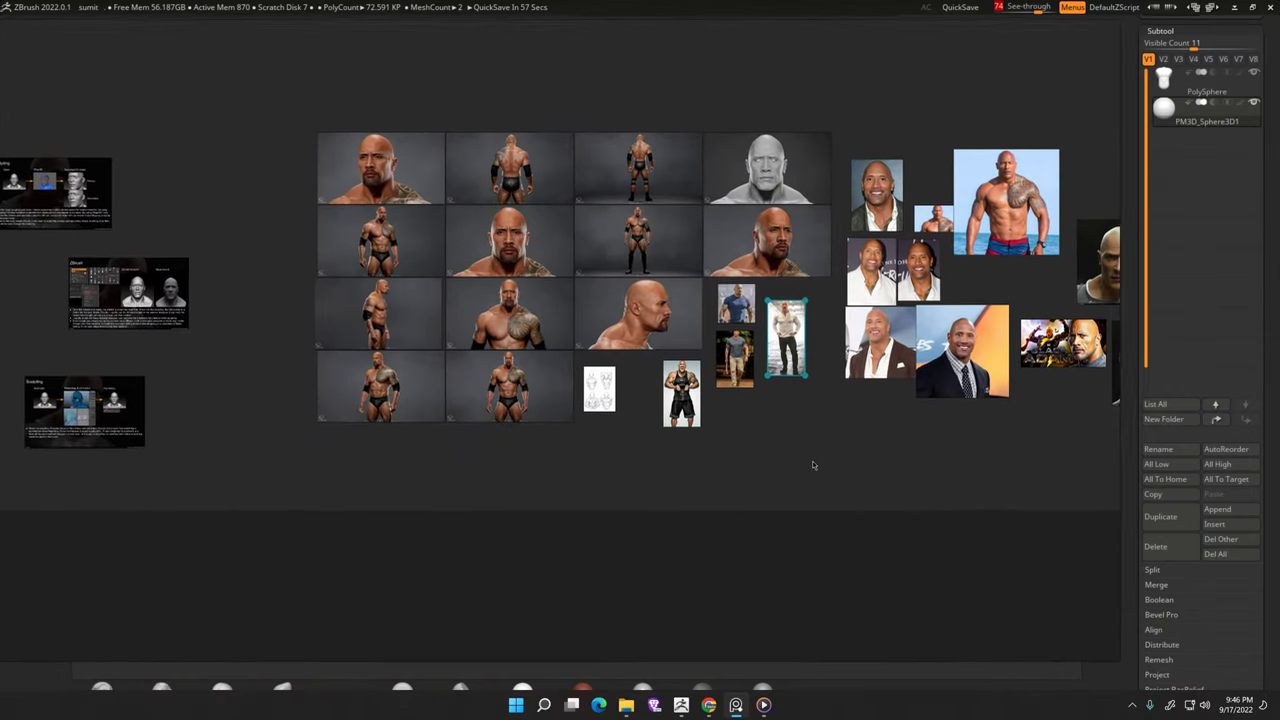
mouse_move(836, 434)
middle_mouse_down()
mouse_move(623, 476)
mouse_move(659, 481)
middle_mouse_up()
Zoom and pan the PureRef board to enlarge the beach photo
scroll(910, 258, "up", 3)
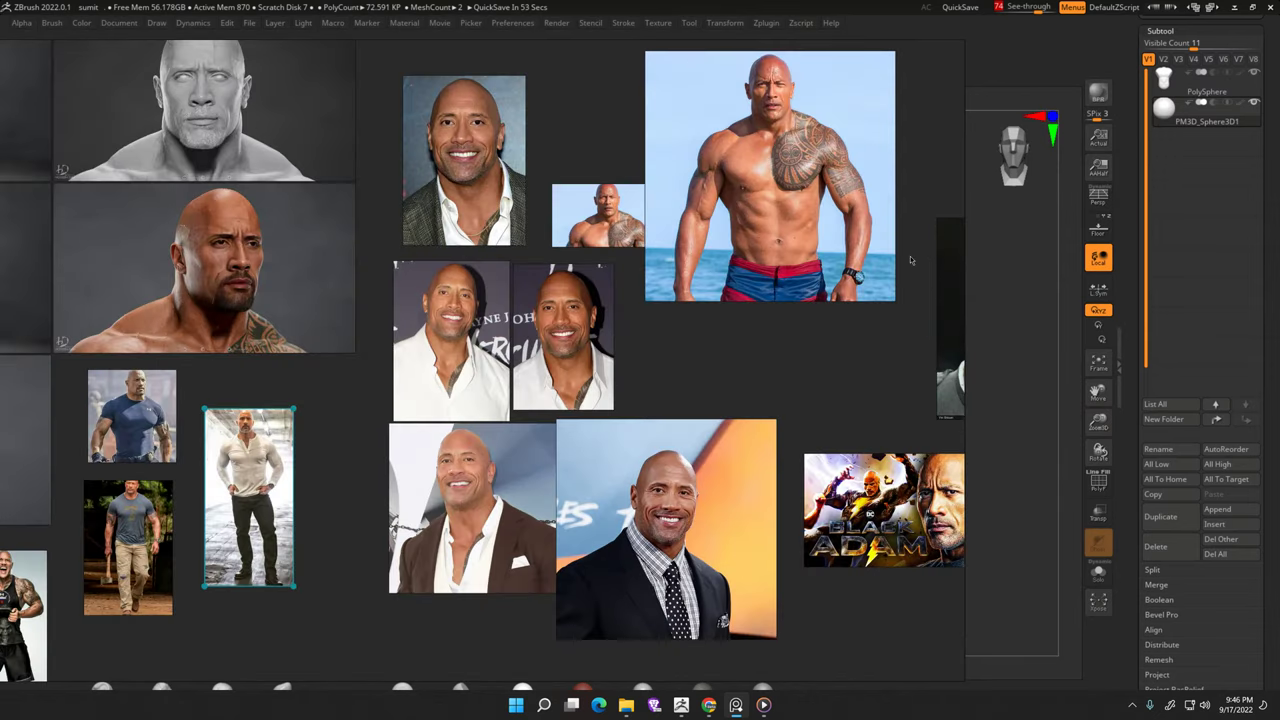
mouse_move(910, 258)
middle_mouse_down()
mouse_move(755, 319)
mouse_move(814, 357)
middle_mouse_up()
scroll(755, 319, "up", 2)
scroll(755, 319, "up", 1)
scroll(817, 356, "up", 1)
scroll(817, 357, "down", 1)
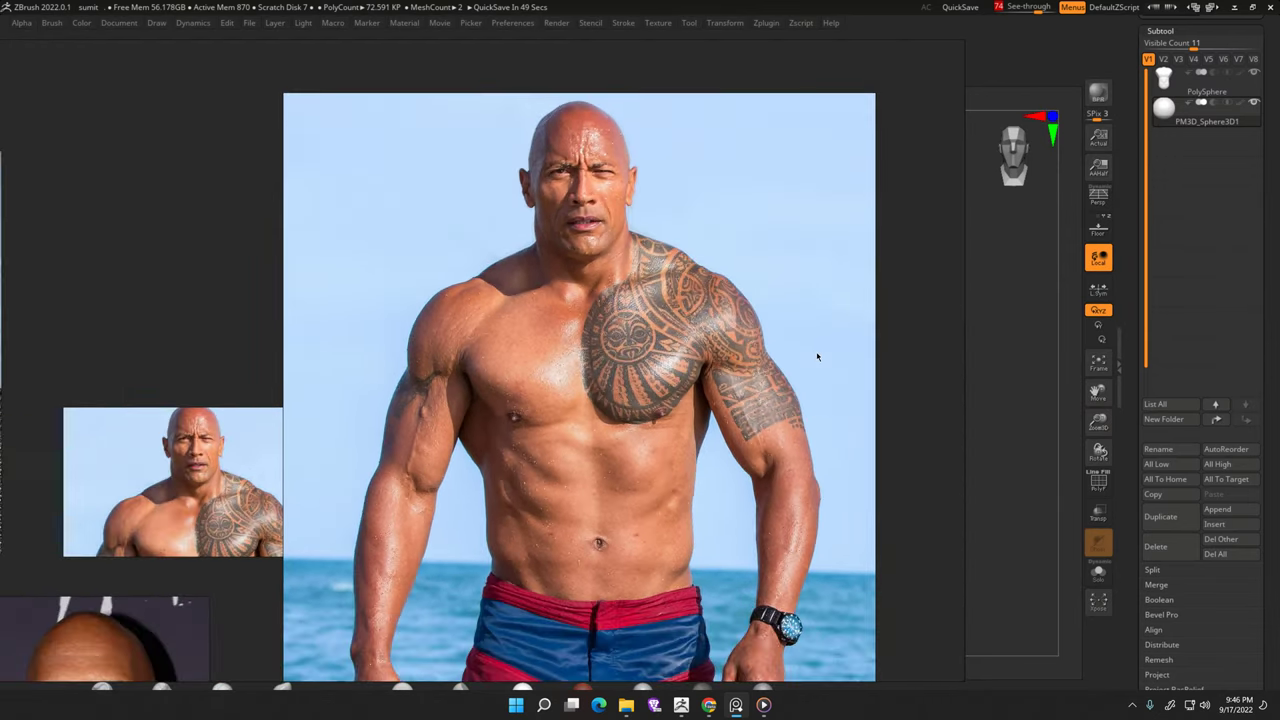
scroll(817, 373, "down", 1)
middle_click_drag(826, 391, 929, 412)
scroll(896, 391, "up", 1)
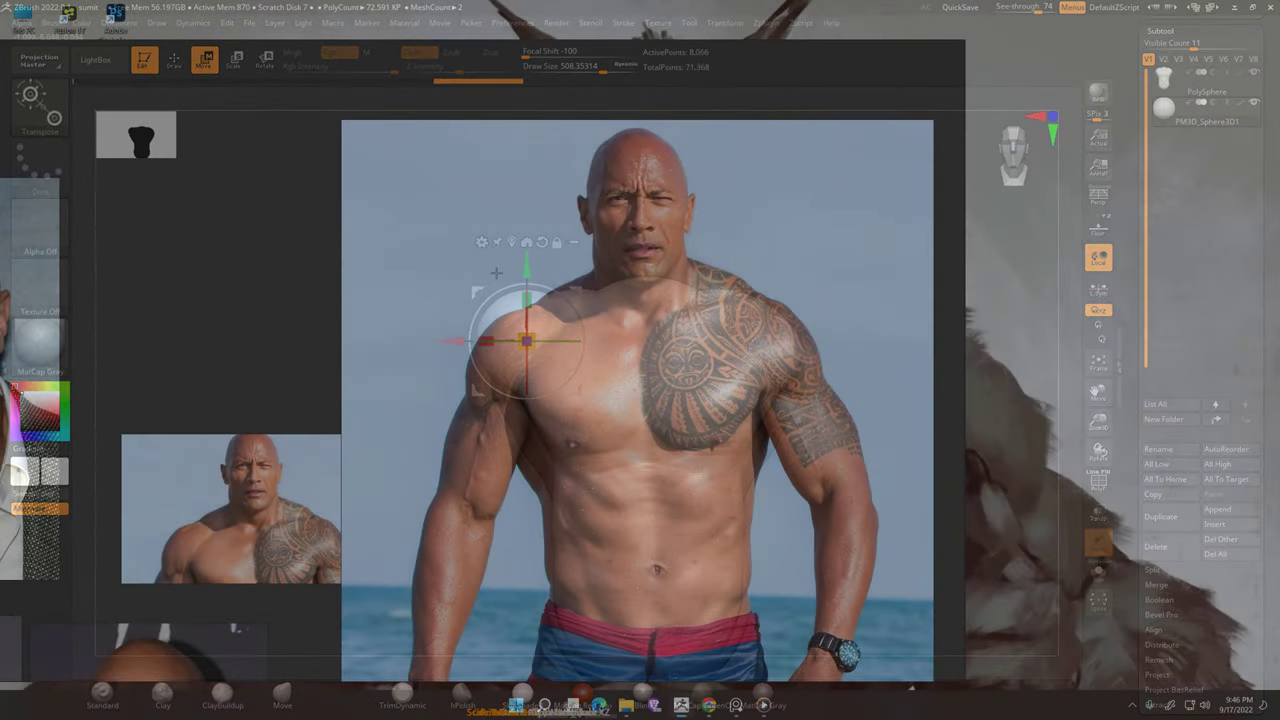
Nudge the shoulder sphere slightly down
left_click_drag(526, 266, 526, 270)
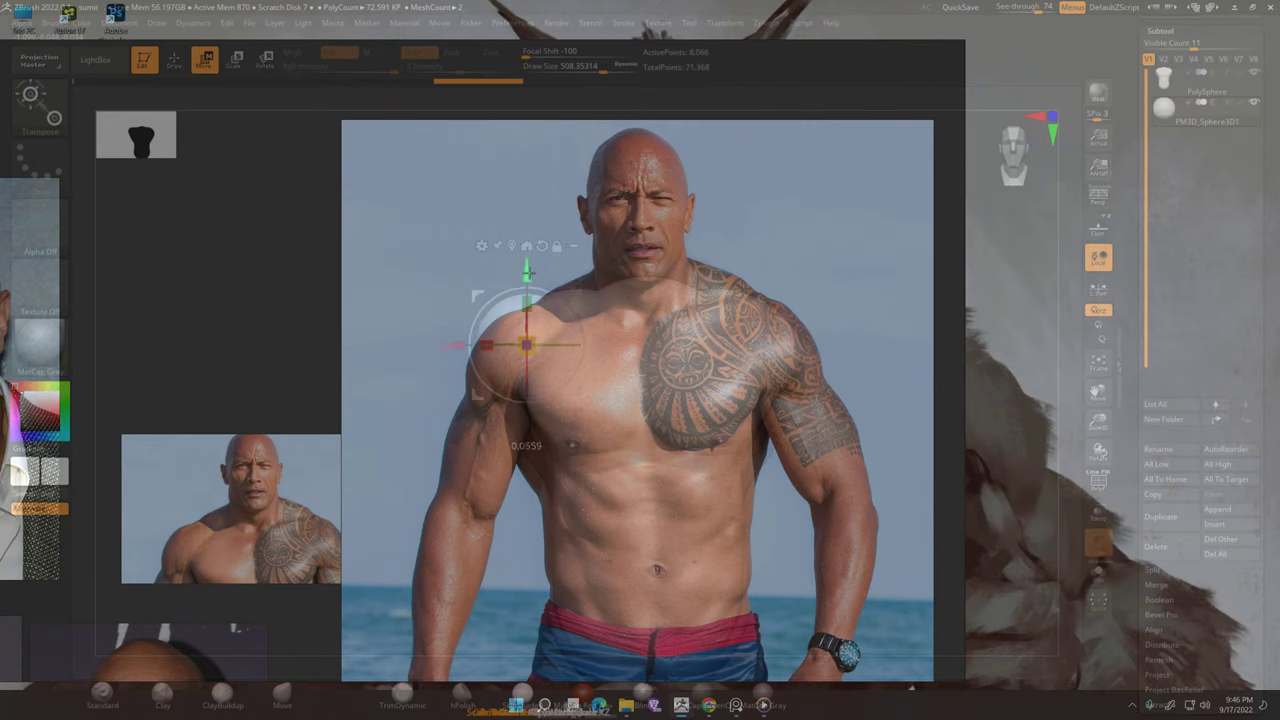
left_click_drag(526, 270, 526, 277)
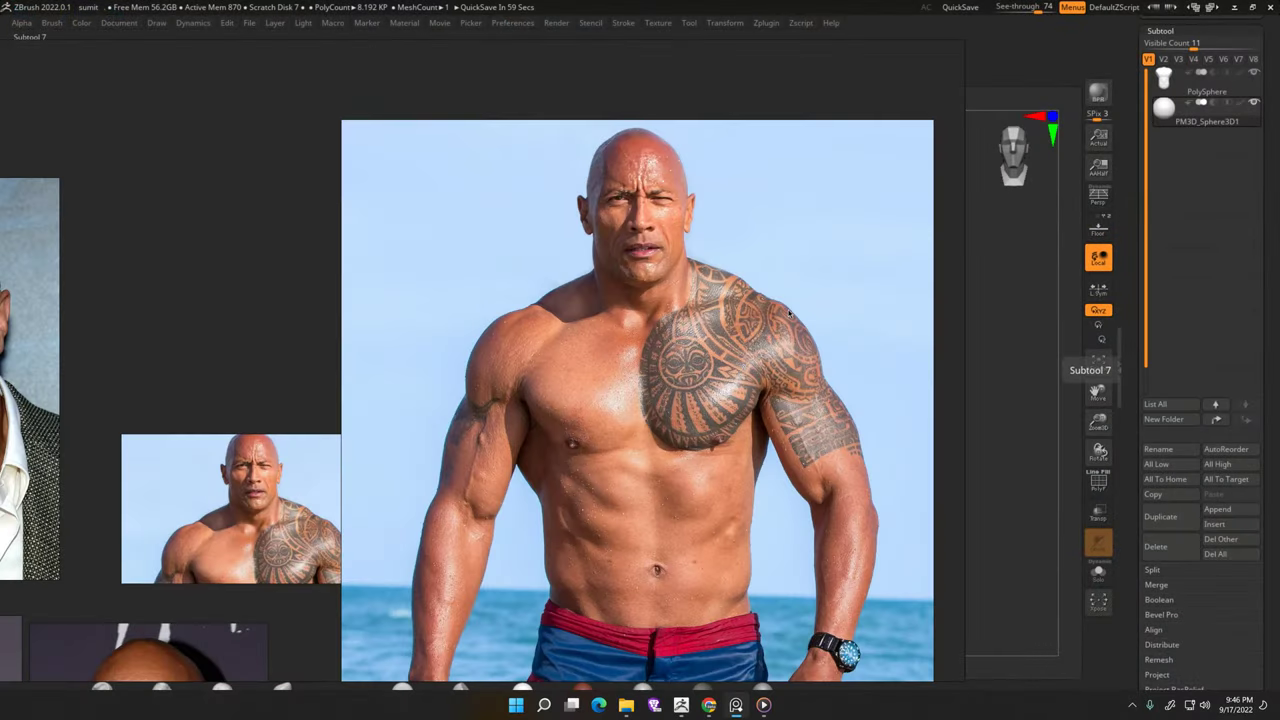
scroll(741, 316, "down", 3)
scroll(741, 316, "down", 1)
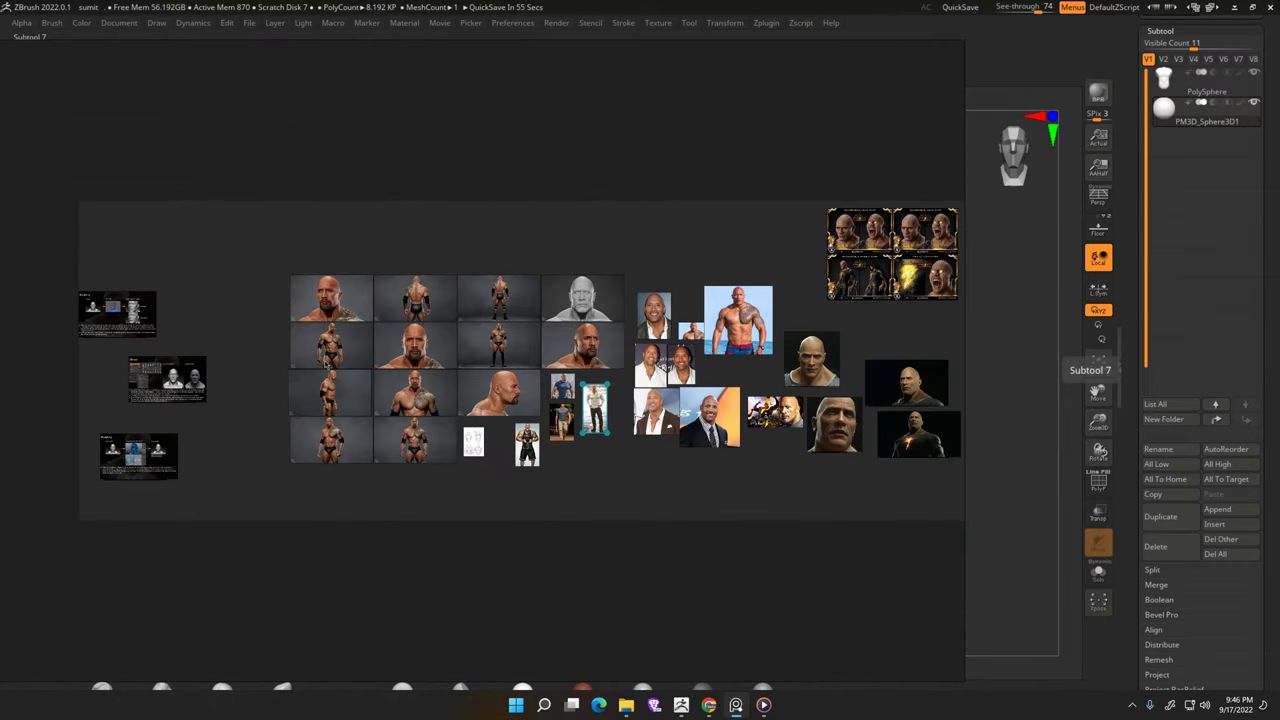
Zoom in on the side-view body photo, shift it right, and bring ZBrush back to front
scroll(324, 364, "up", 1)
scroll(324, 363, "up", 2)
scroll(312, 362, "up", 1)
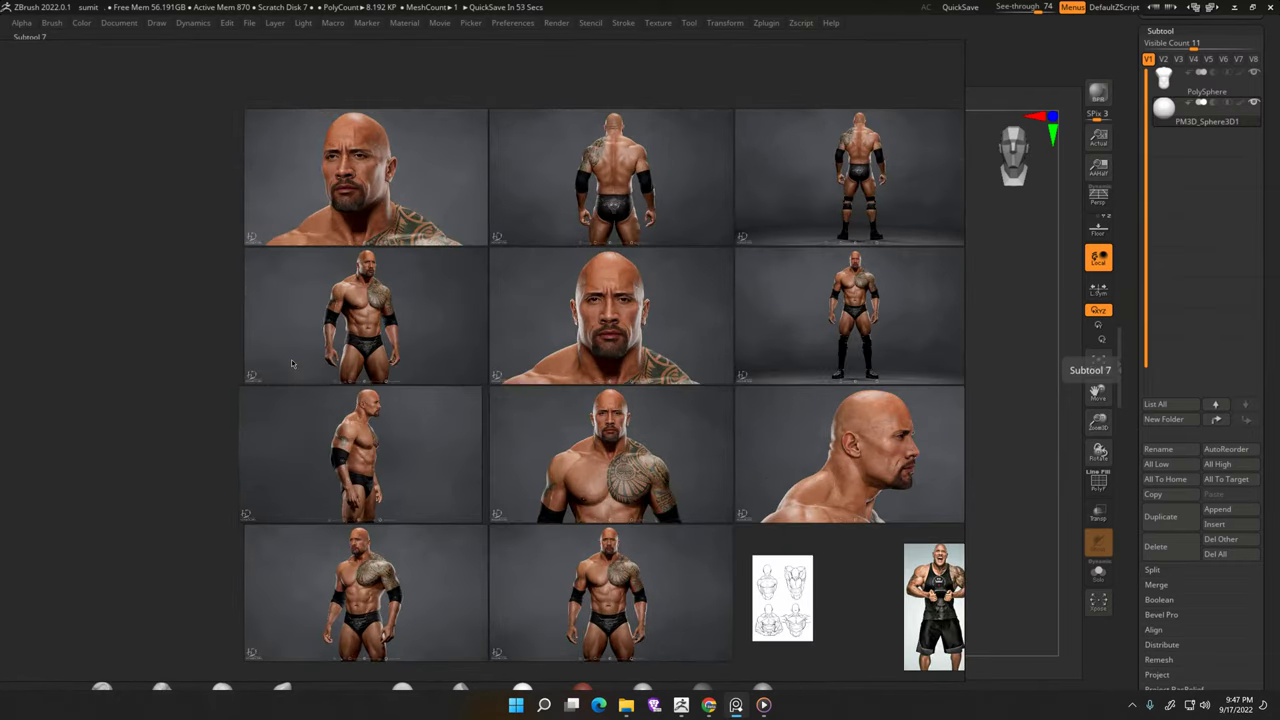
scroll(300, 361, "up", 2)
scroll(400, 463, "up", 2)
scroll(472, 464, "up", 1)
middle_click_drag(467, 463, 590, 345)
scroll(535, 413, "up", 1)
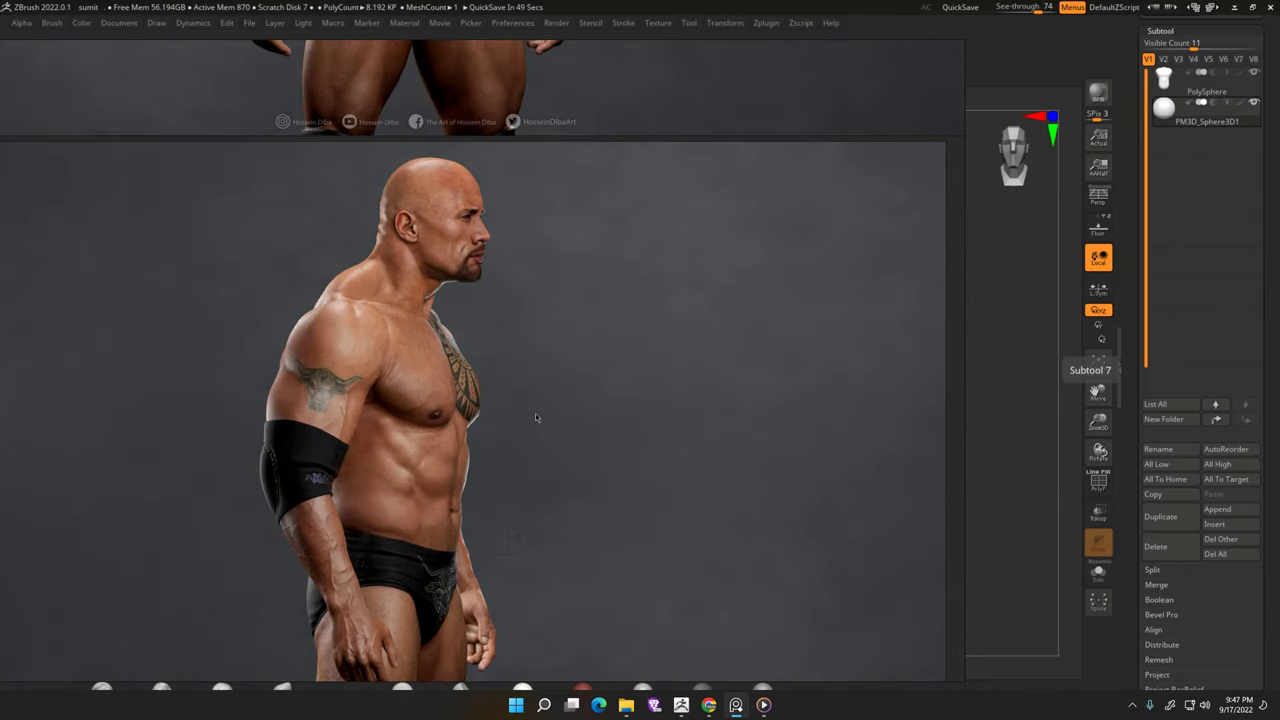
mouse_move(721, 349)
middle_mouse_down()
mouse_move(983, 349)
mouse_move(929, 333)
middle_mouse_up()
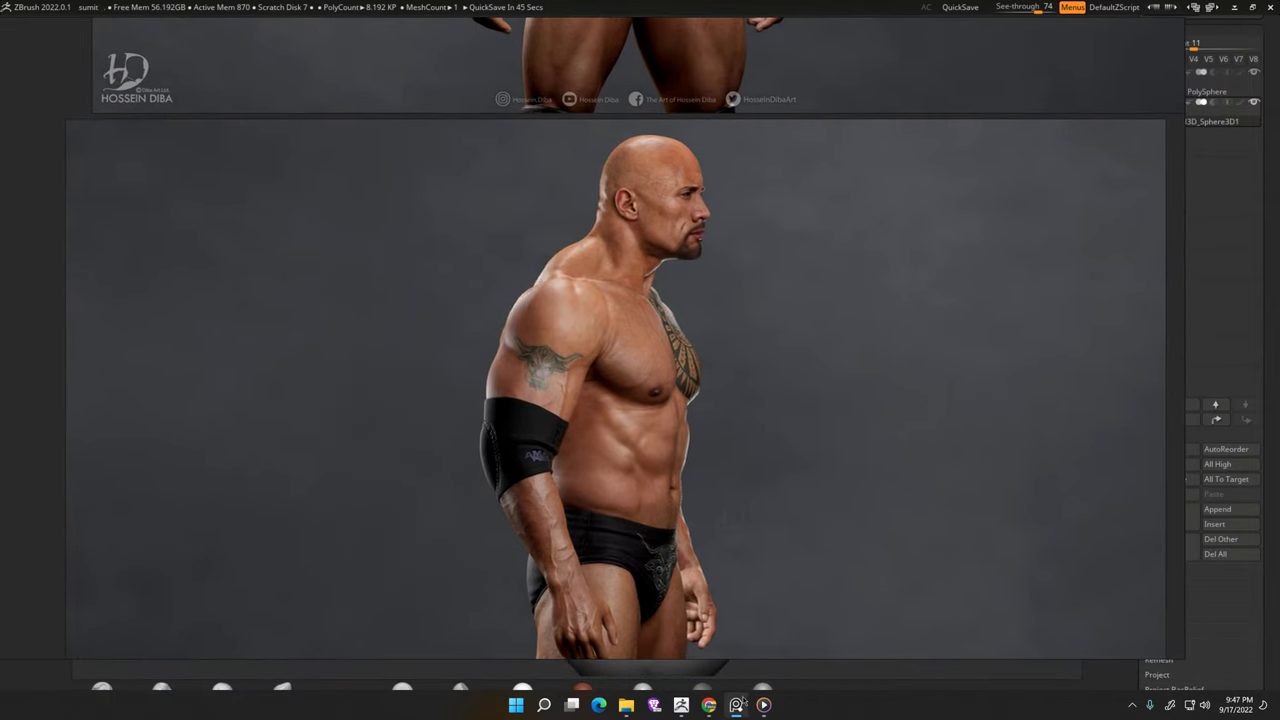
mouse_move(736, 705)
left_click(735, 705)
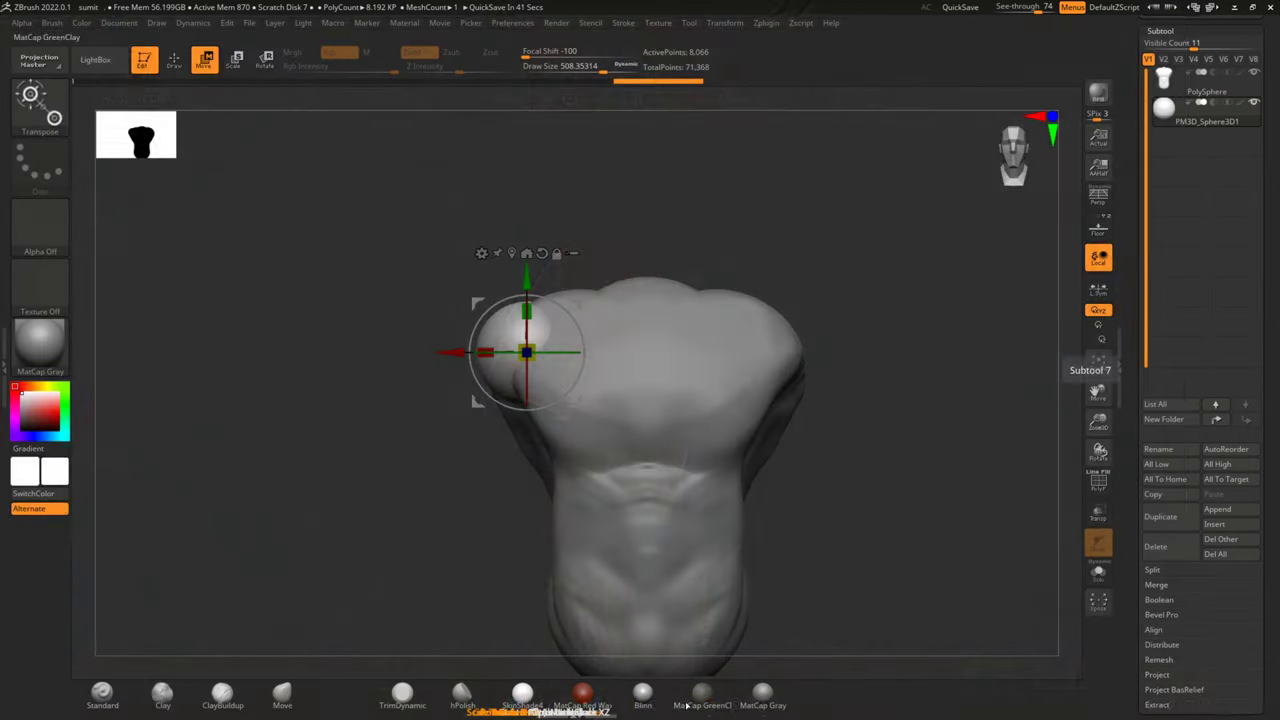
Move the shoulder sphere slightly left and scale it up over the torso's left shoulder
mouse_move(878, 466)
left_mouse_down()
mouse_move(928, 471)
mouse_move(912, 428)
mouse_move(883, 481)
left_mouse_up()
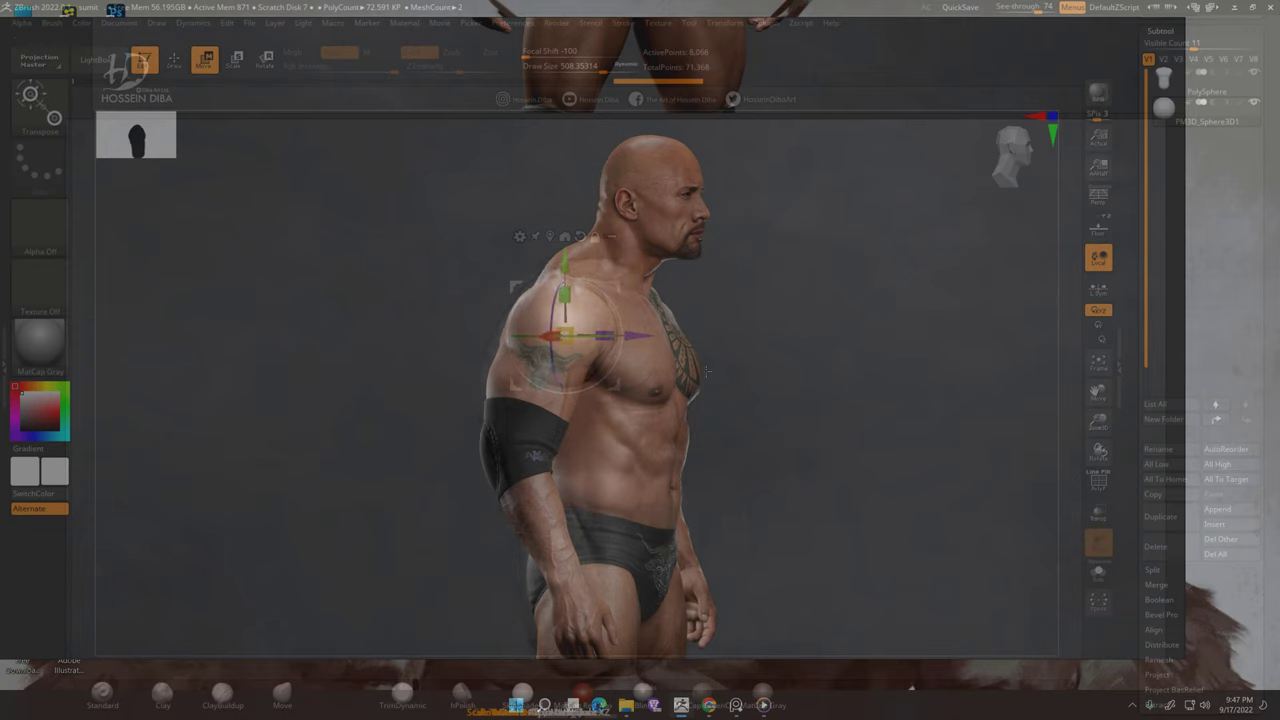
mouse_move(706, 372)
left_mouse_down()
mouse_move(548, 445)
mouse_move(568, 445)
left_mouse_up()
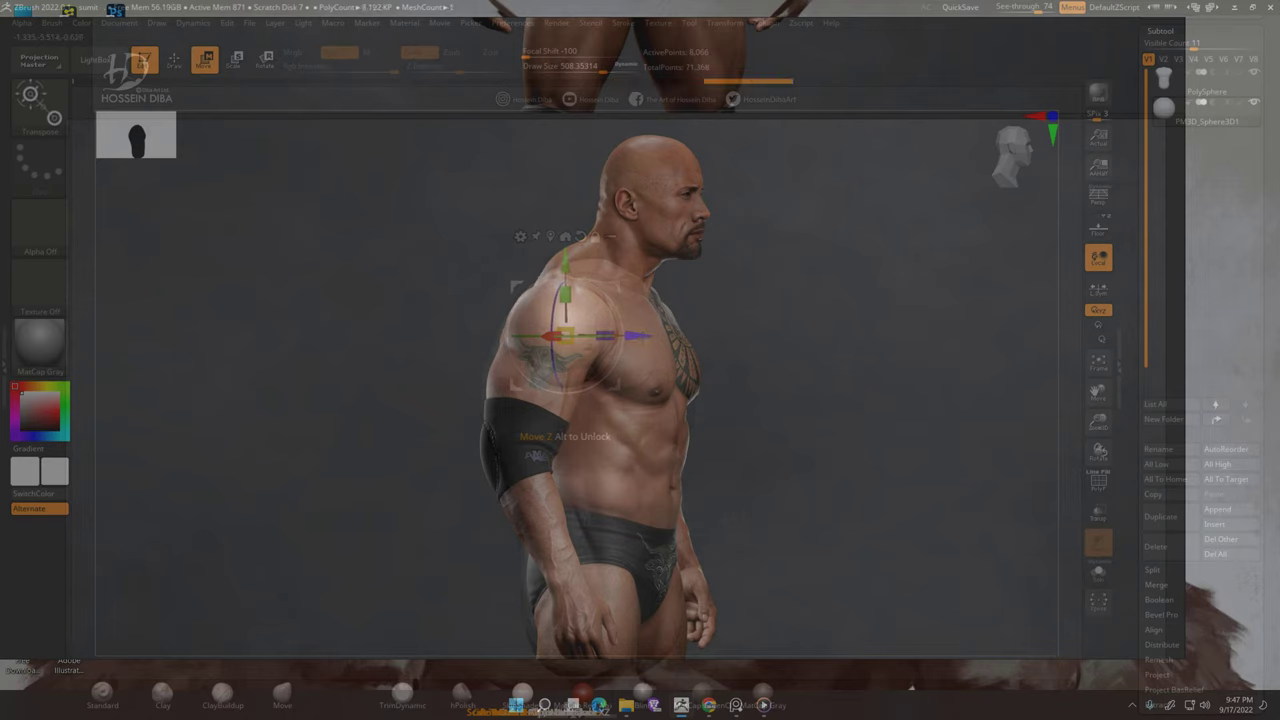
left_click_drag(568, 338, 584, 342)
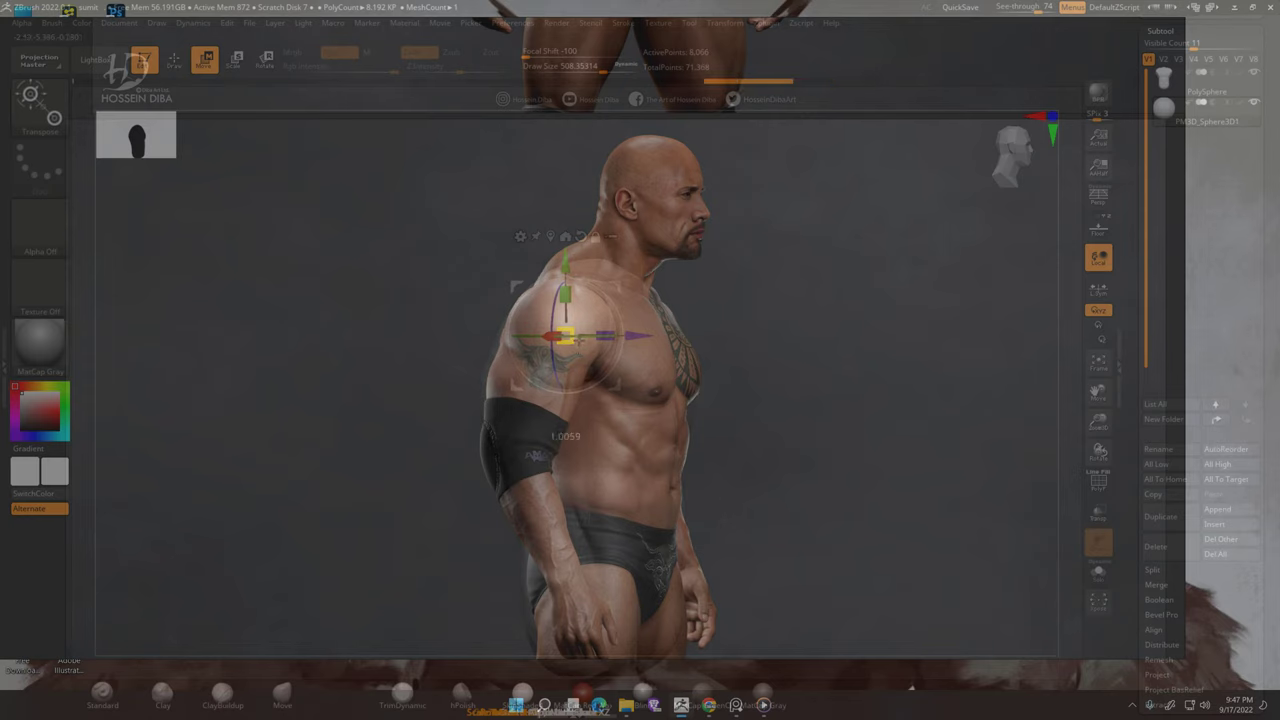
left_click_drag(585, 343, 587, 343)
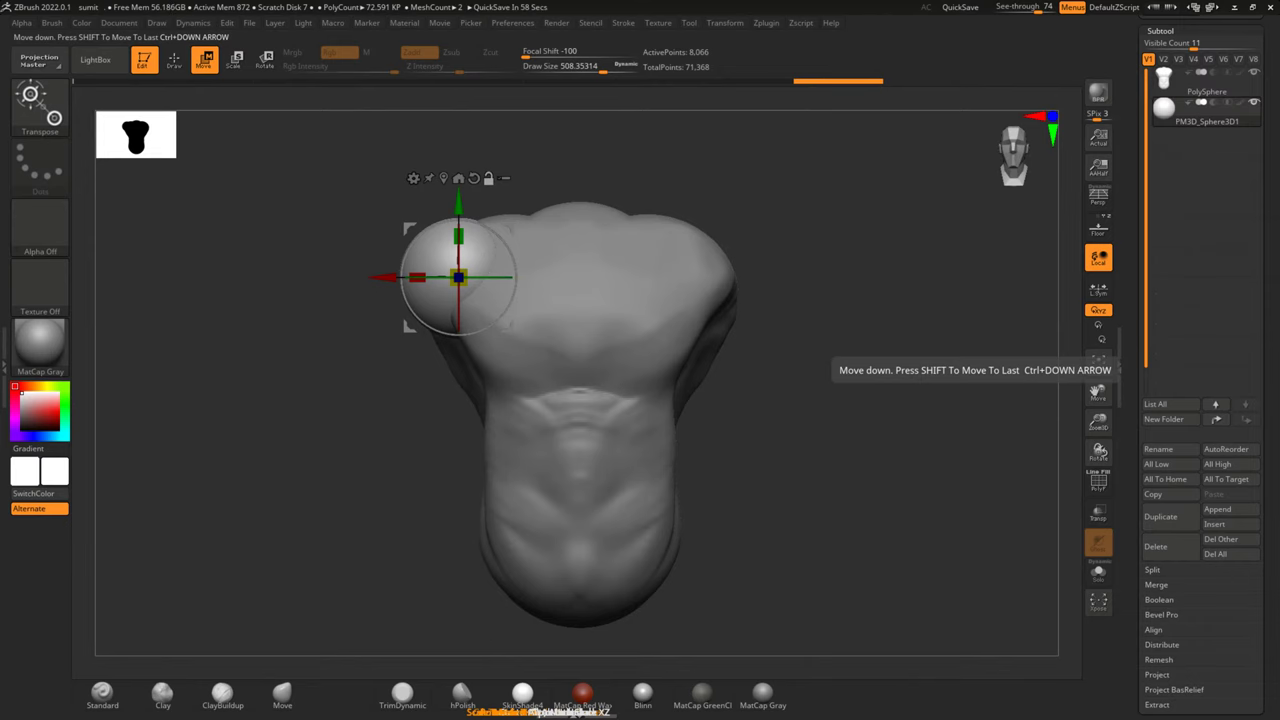
Set See-through to 0, nudge the shoulder sphere left, and return to a front view
left_click(996, 8)
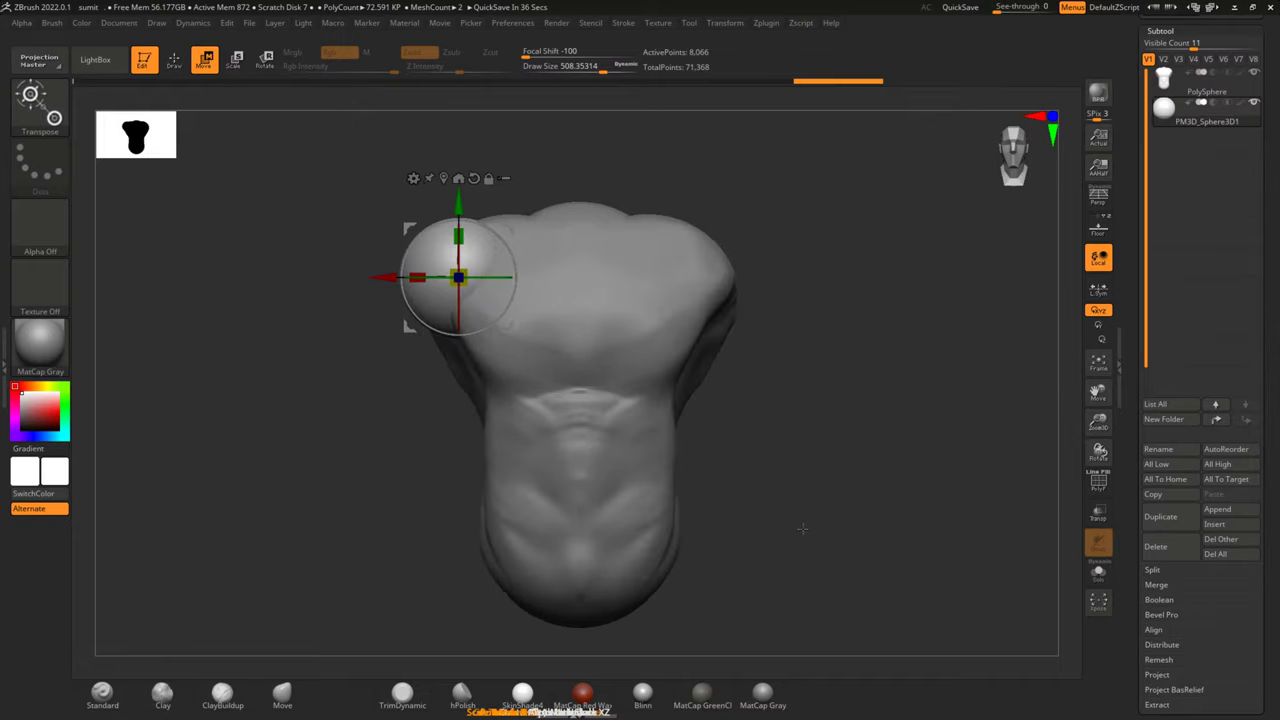
left_click_drag(813, 412, 823, 446, "alt")
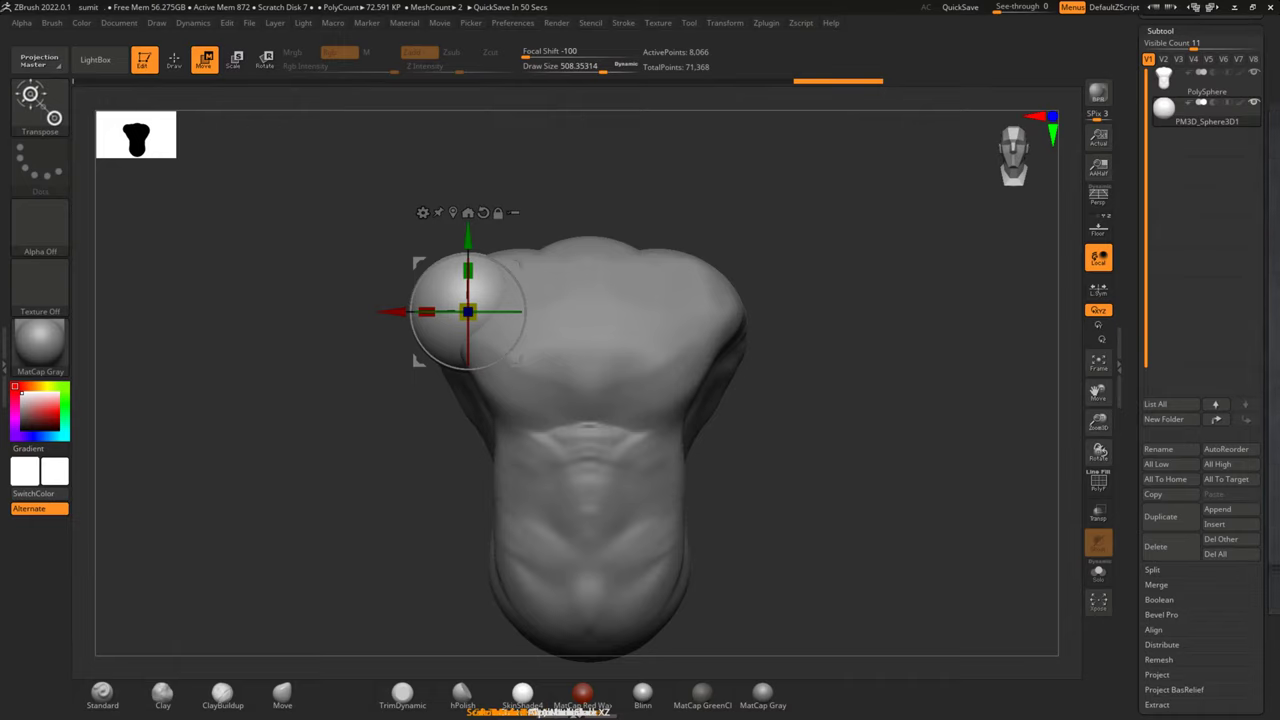
mouse_move(479, 551)
left_mouse_down()
mouse_move(937, 474)
mouse_move(830, 461)
left_mouse_up()
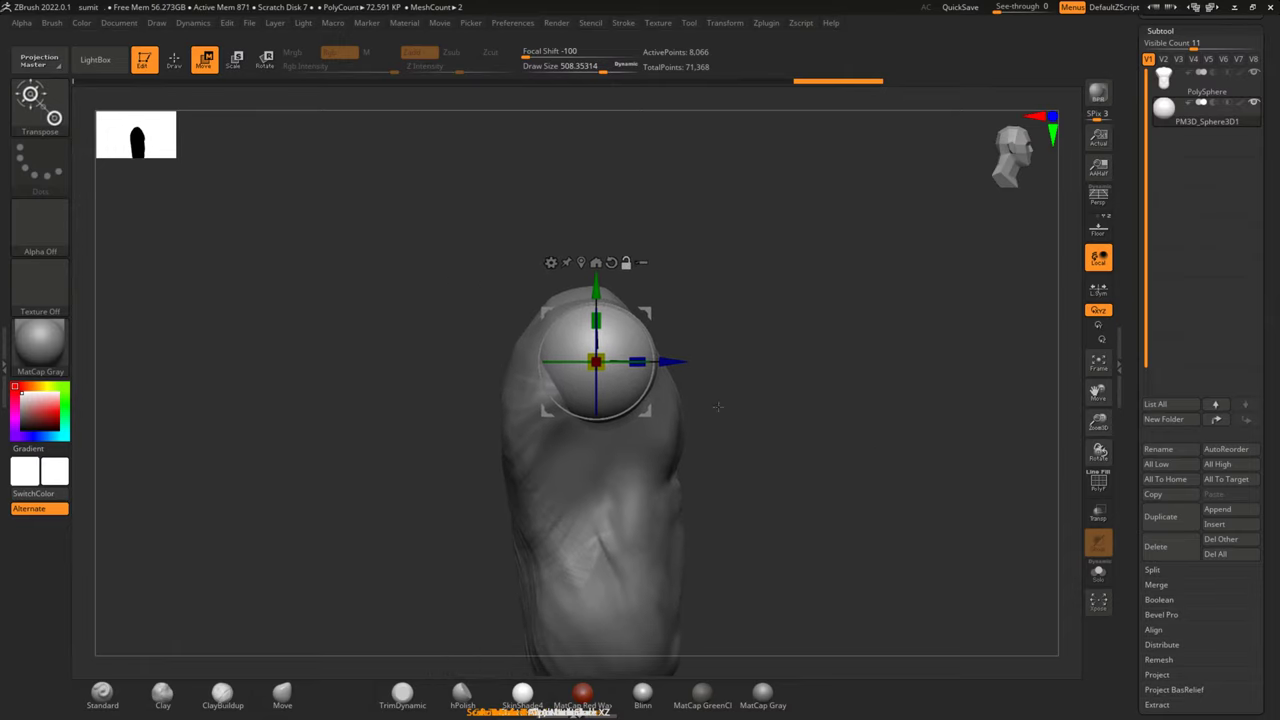
left_click_drag(595, 361, 590, 361)
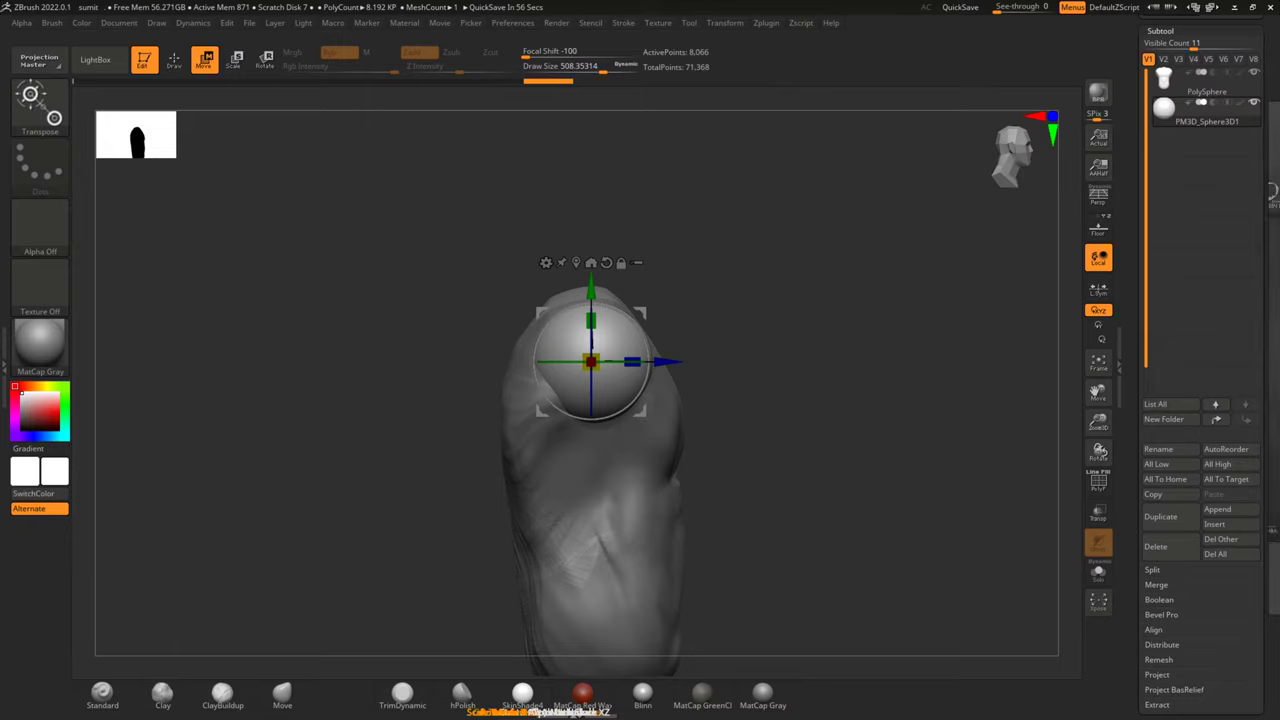
mouse_move(716, 463)
left_mouse_down()
mouse_move(808, 468)
mouse_move(612, 495)
mouse_move(491, 571)
left_mouse_up()
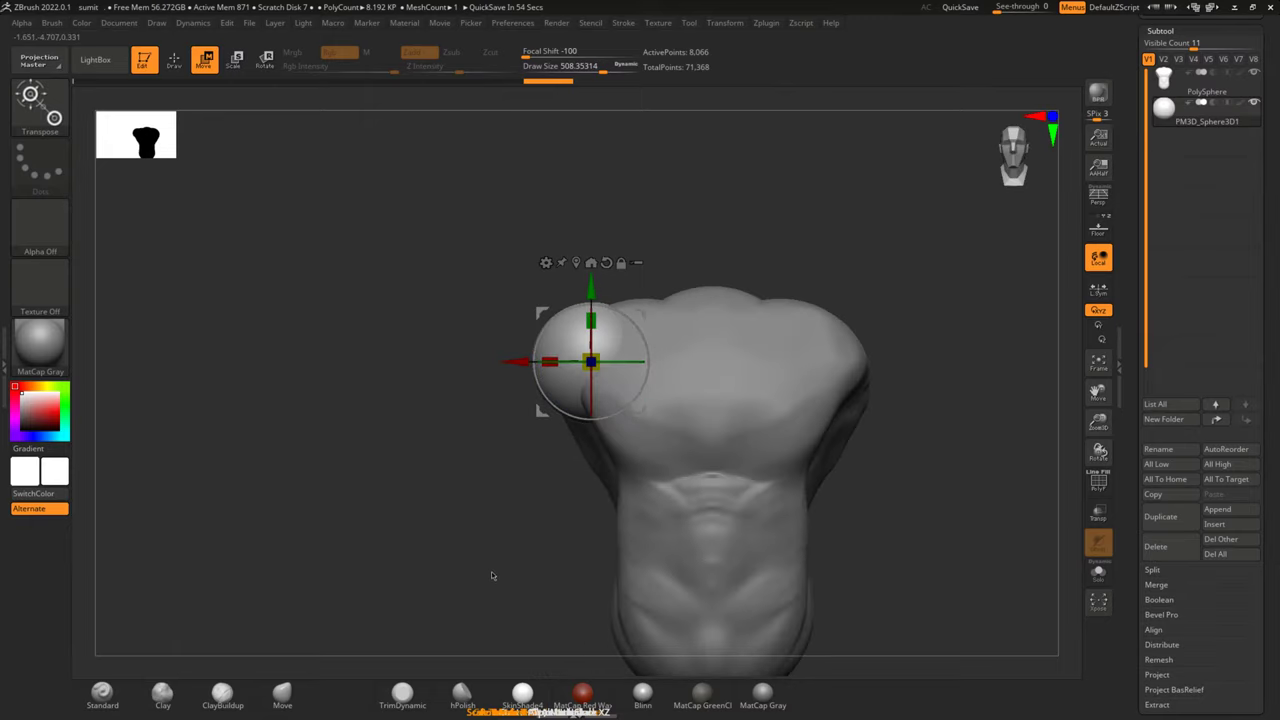
left_click_drag(924, 604, 886, 560, "alt")
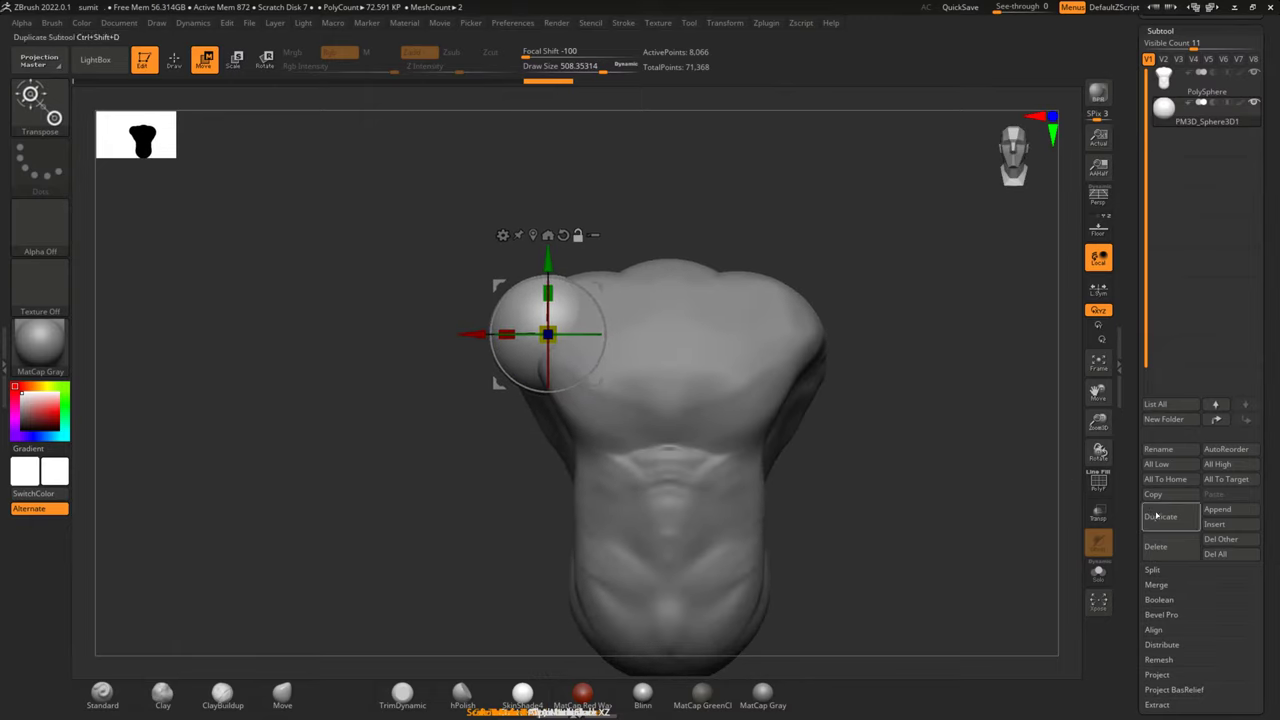
Append a new sphere subtool and move it onto the torso's left shoulder
left_click(1214, 524)
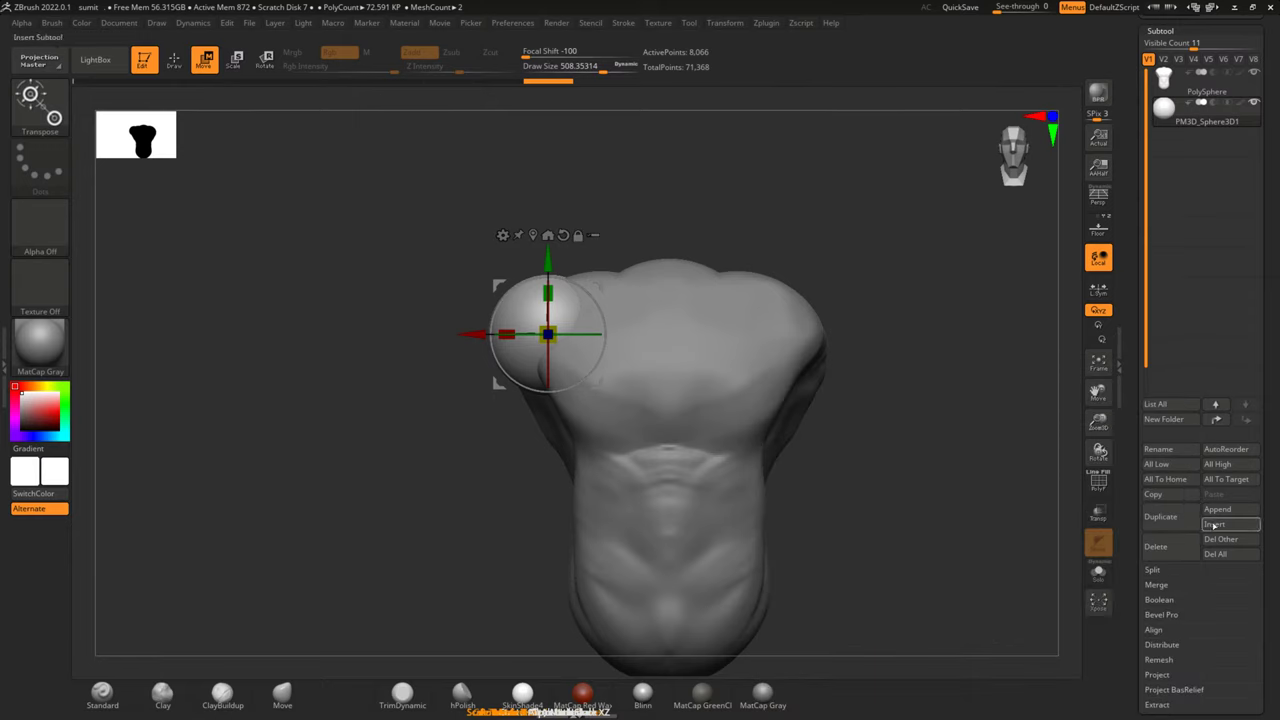
left_click(1214, 524)
left_click(824, 460)
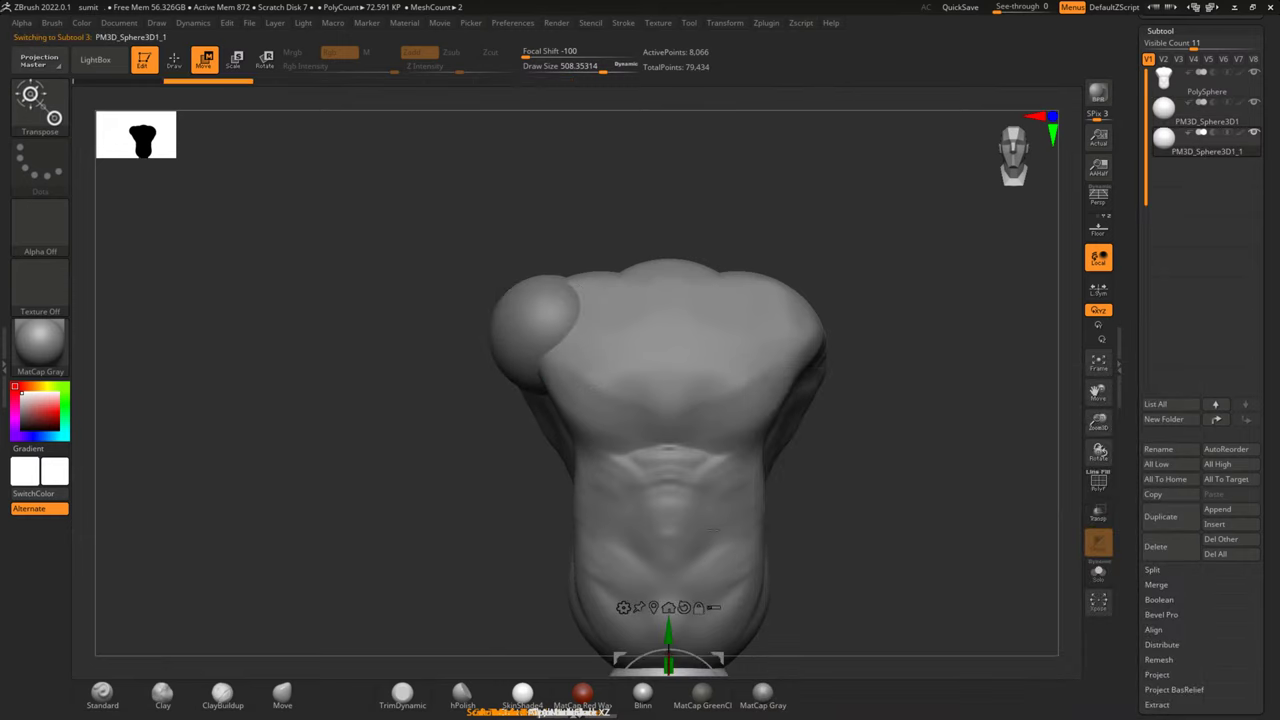
left_click_drag(668, 590, 656, 293)
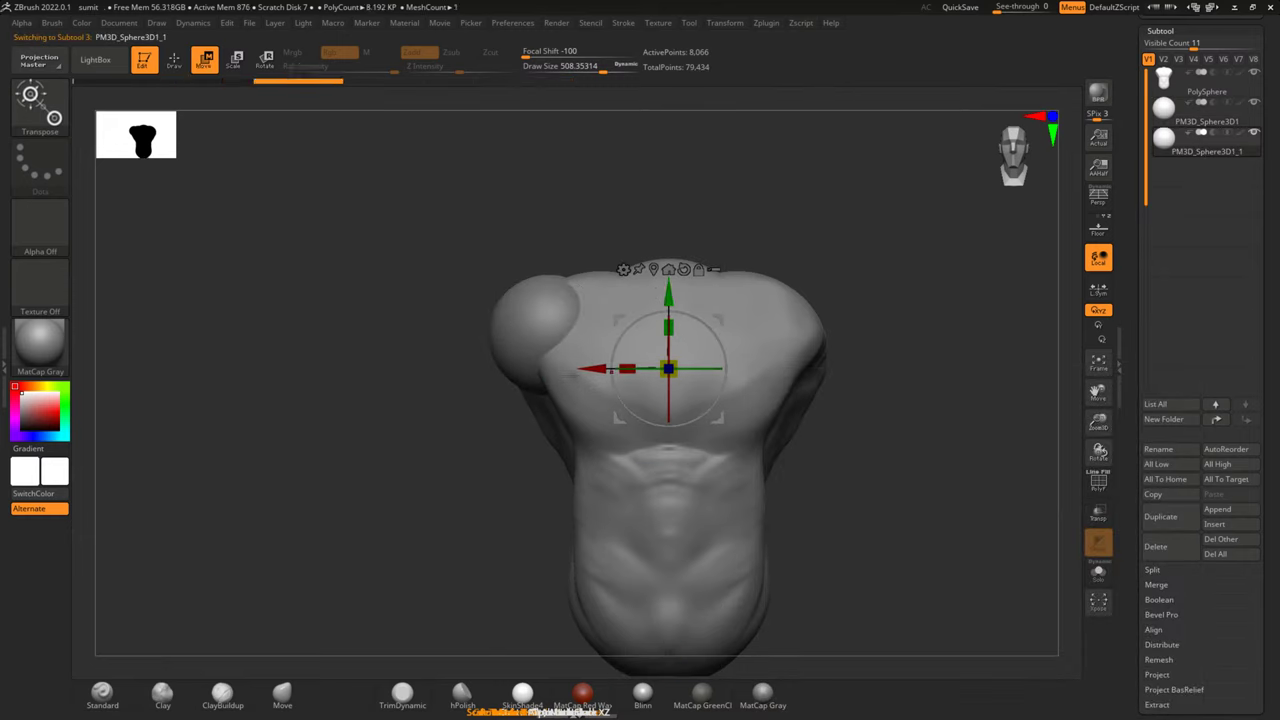
left_click_drag(586, 372, 392, 393)
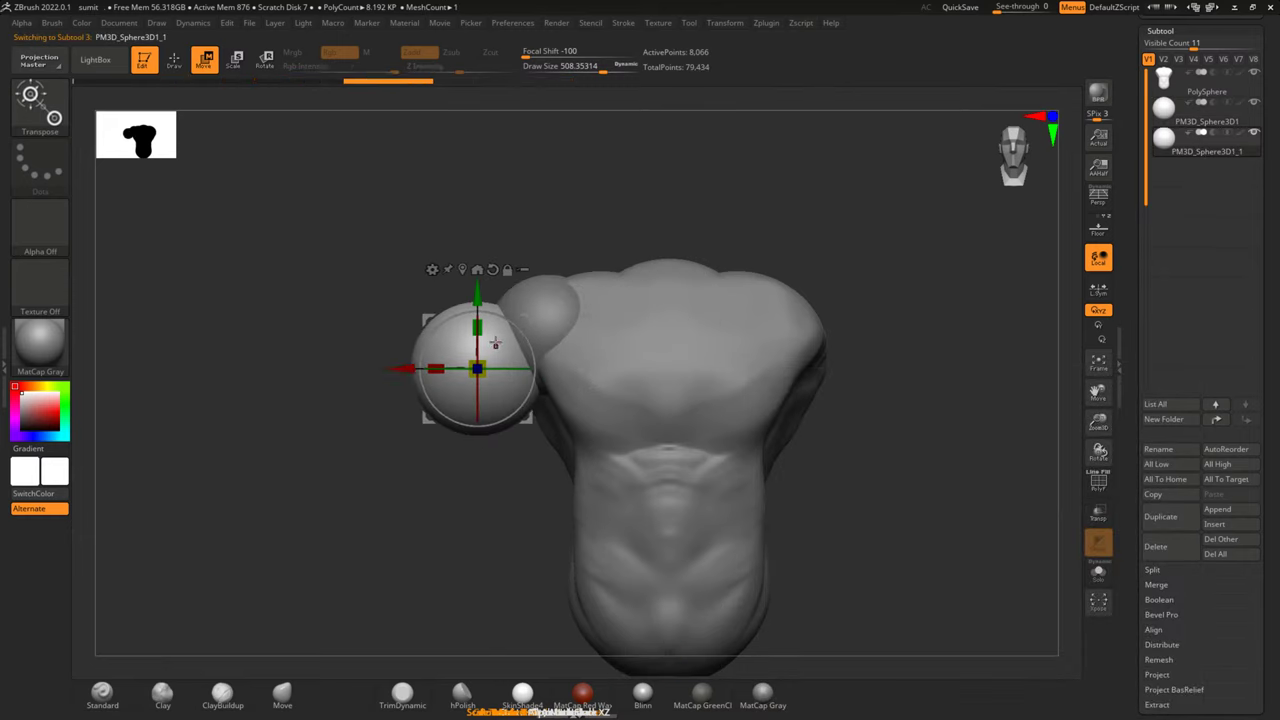
Stretch, tilt and shrink the new sphere into an upper-arm oval angled down from the shoulder
left_click_drag(477, 327, 510, 170)
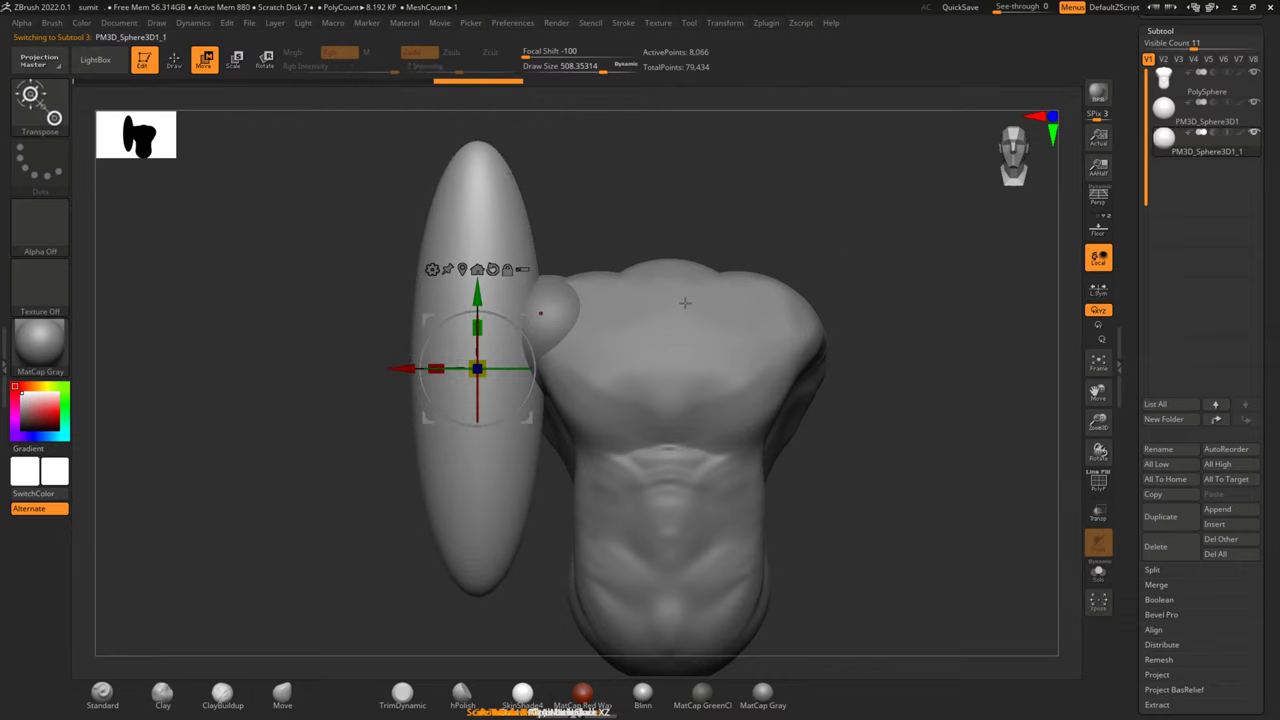
mouse_move(477, 312)
left_mouse_down()
mouse_move(512, 323)
mouse_move(500, 318)
left_mouse_up()
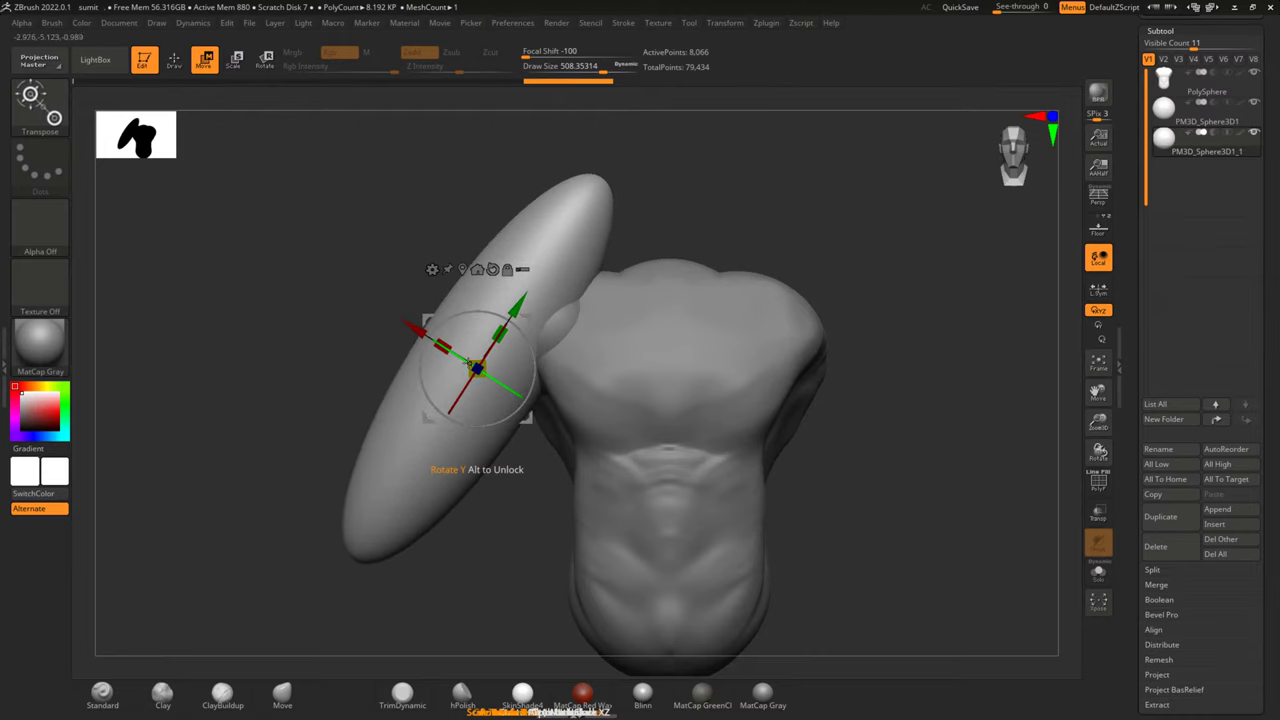
left_click_drag(477, 368, 485, 374)
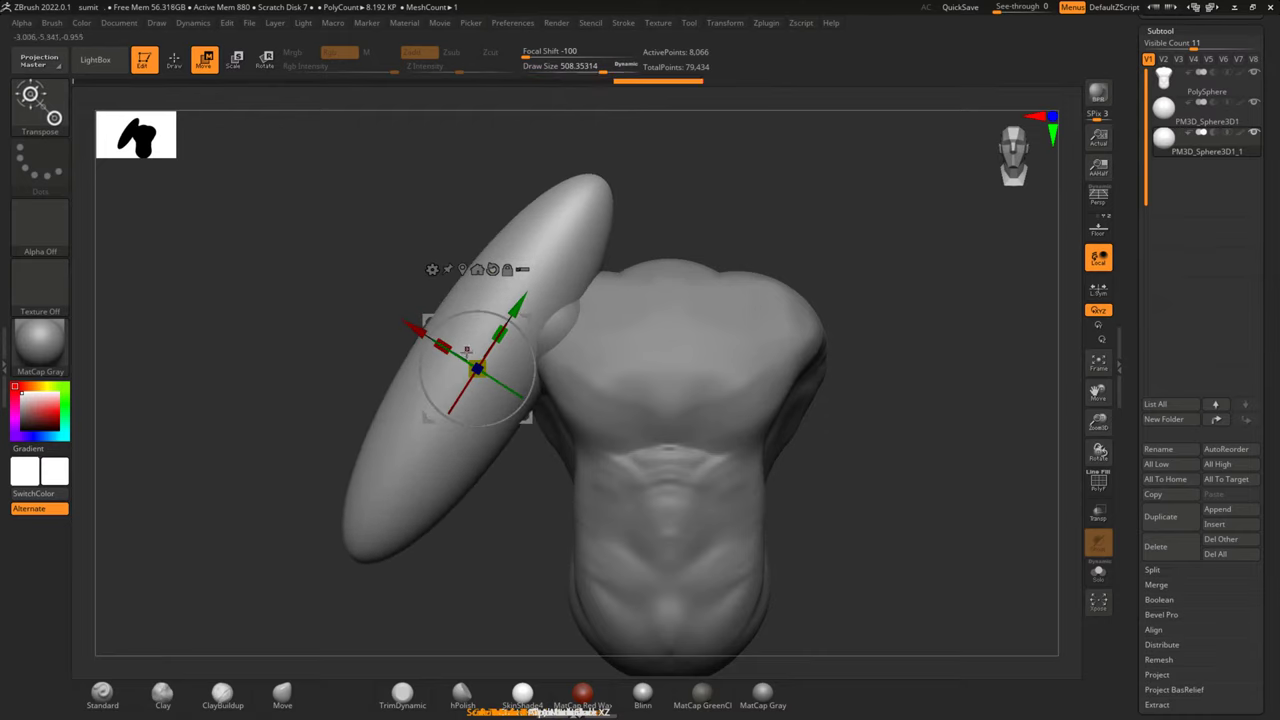
mouse_move(478, 370)
left_mouse_down()
mouse_move(781, 430)
mouse_move(664, 326)
mouse_move(829, 293)
left_mouse_up()
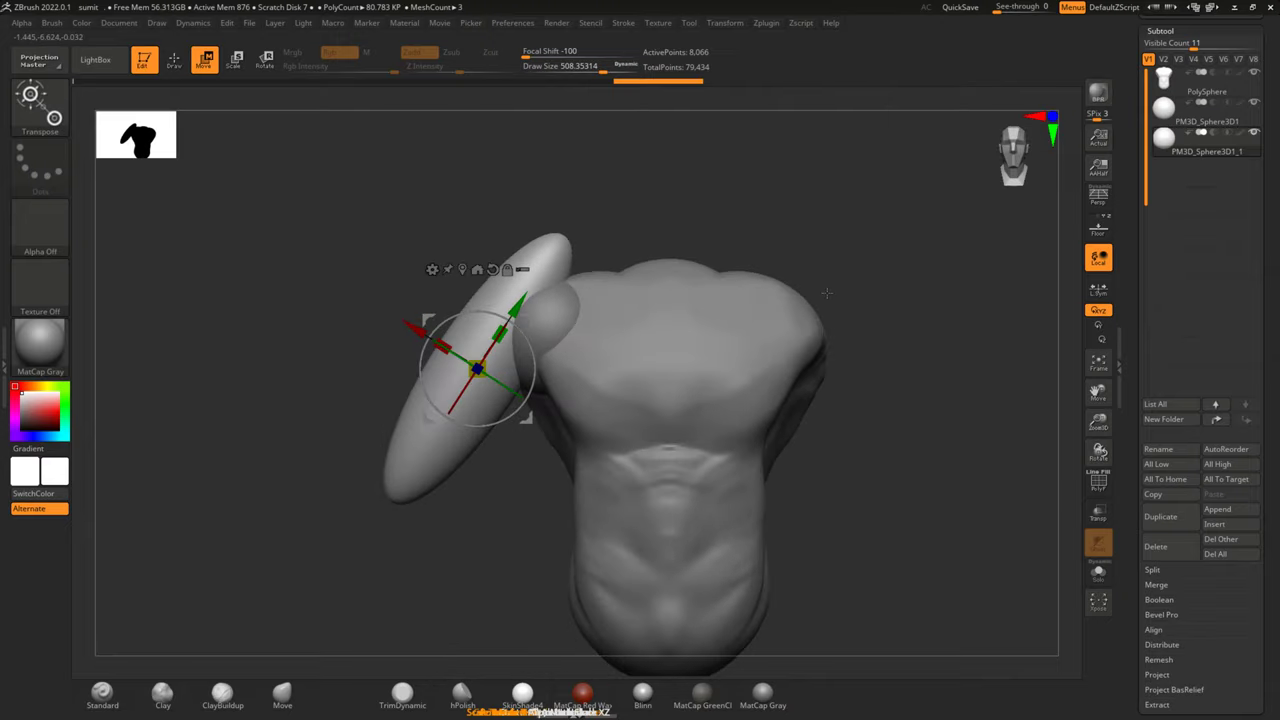
mouse_move(497, 332)
left_mouse_down()
mouse_move(477, 370)
mouse_move(399, 410)
left_mouse_up()
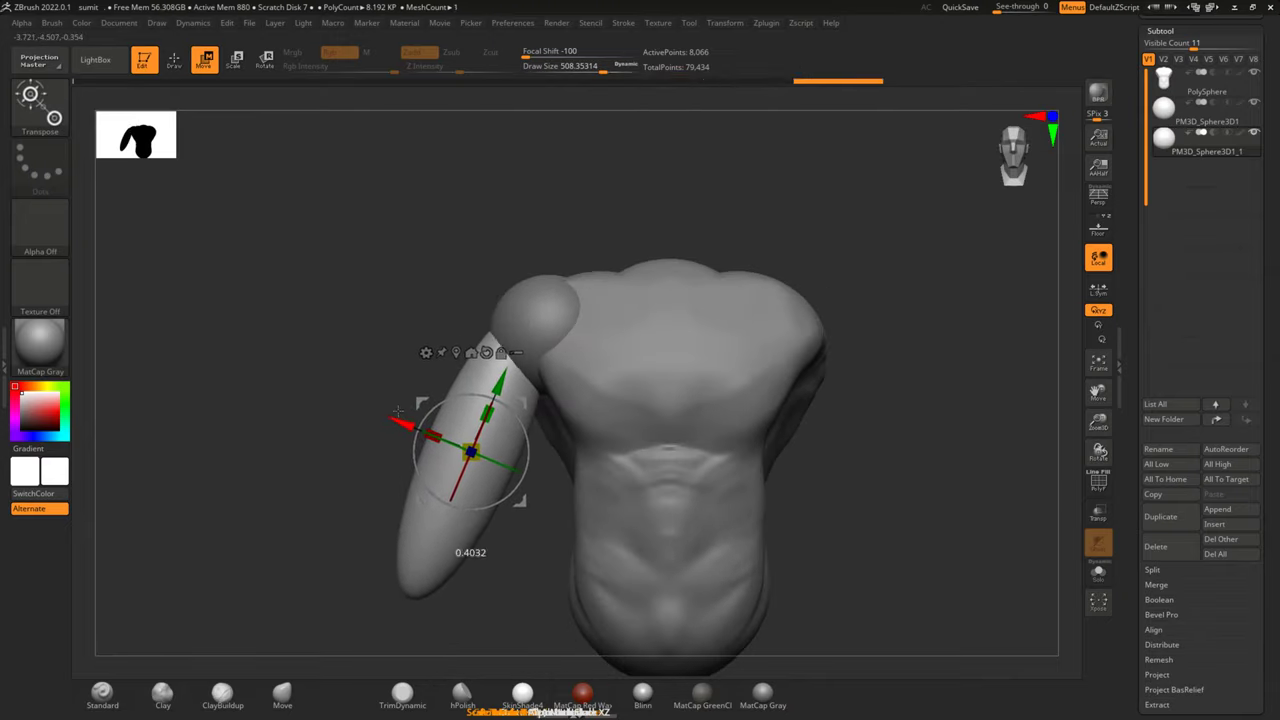
left_click_drag(472, 423, 513, 355)
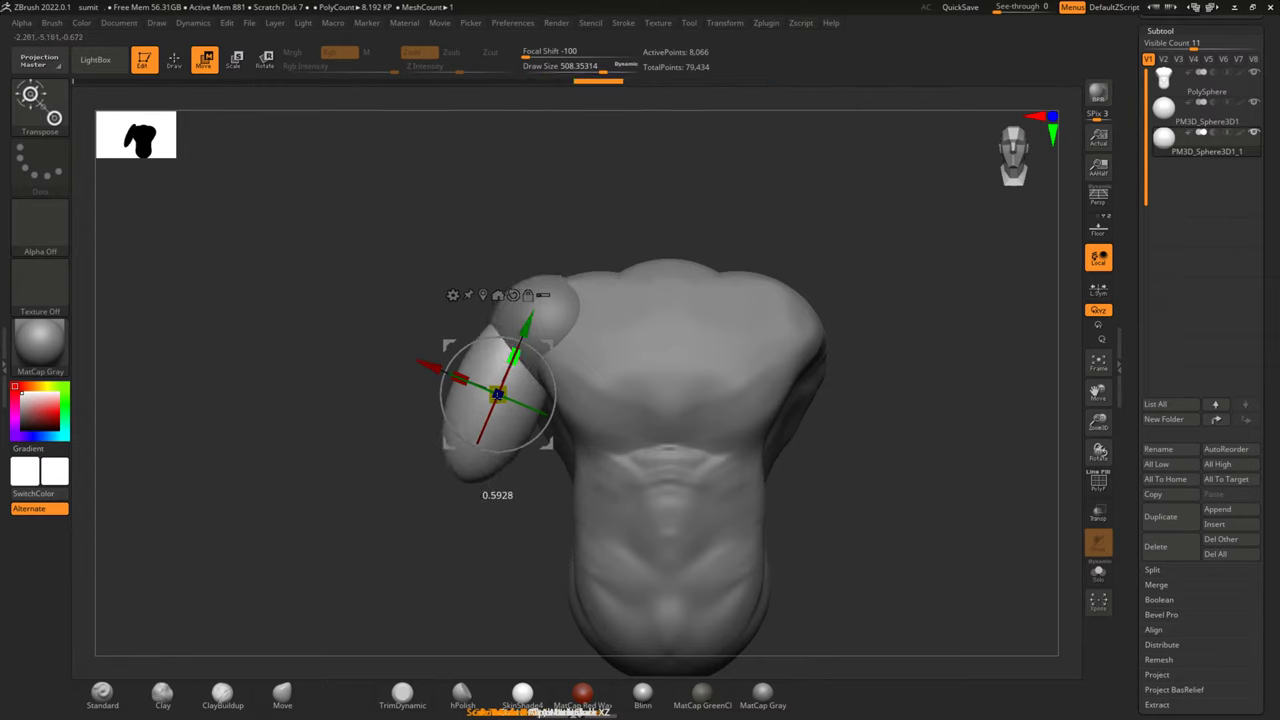
mouse_move(380, 520)
left_mouse_down()
mouse_move(356, 530)
mouse_move(359, 508)
left_mouse_up()
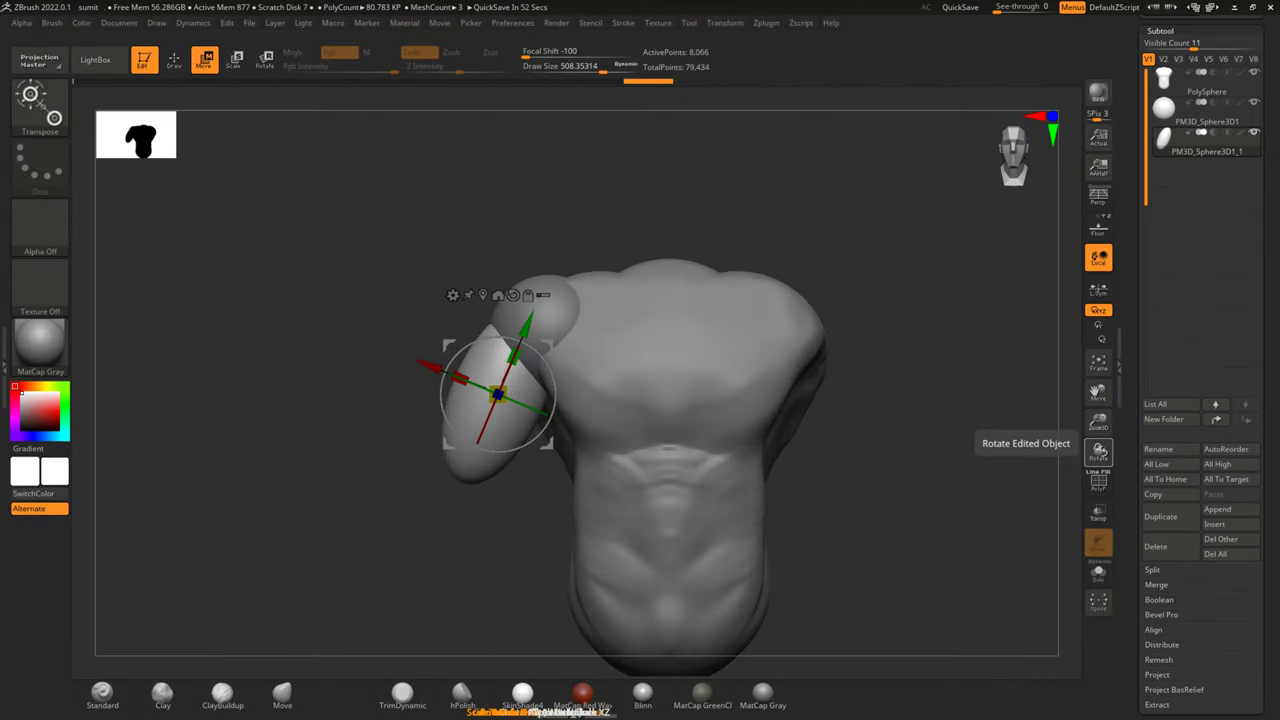
left_click(1100, 196)
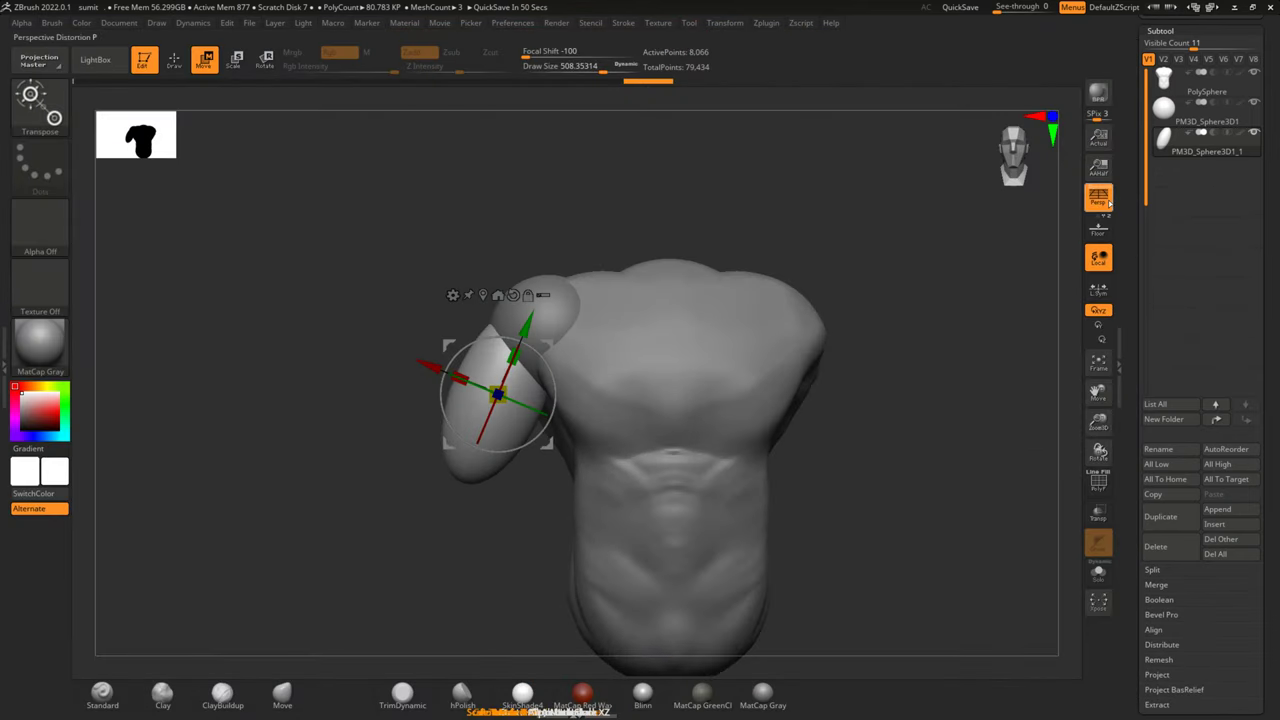
Turn Persp off, enable Floor, and set the upper-arm oval more upright and slightly lower
left_click(1100, 196)
left_click(1099, 228)
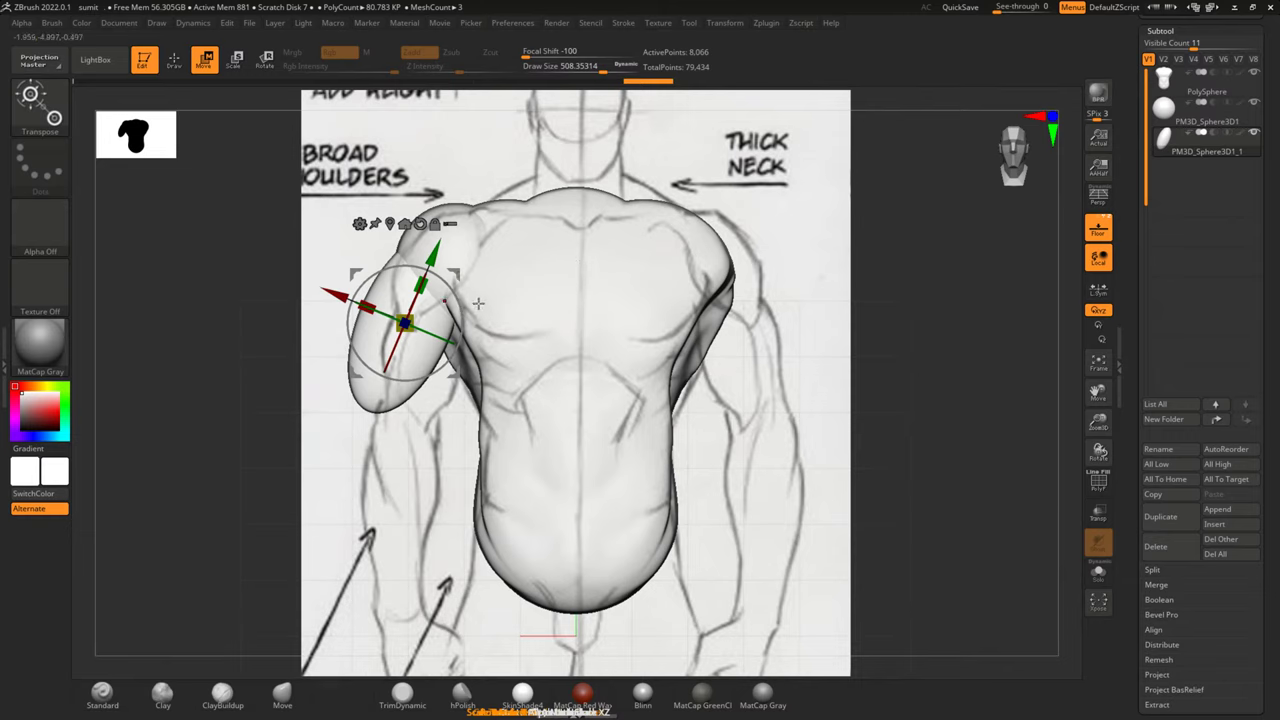
left_click_drag(459, 310, 457, 283)
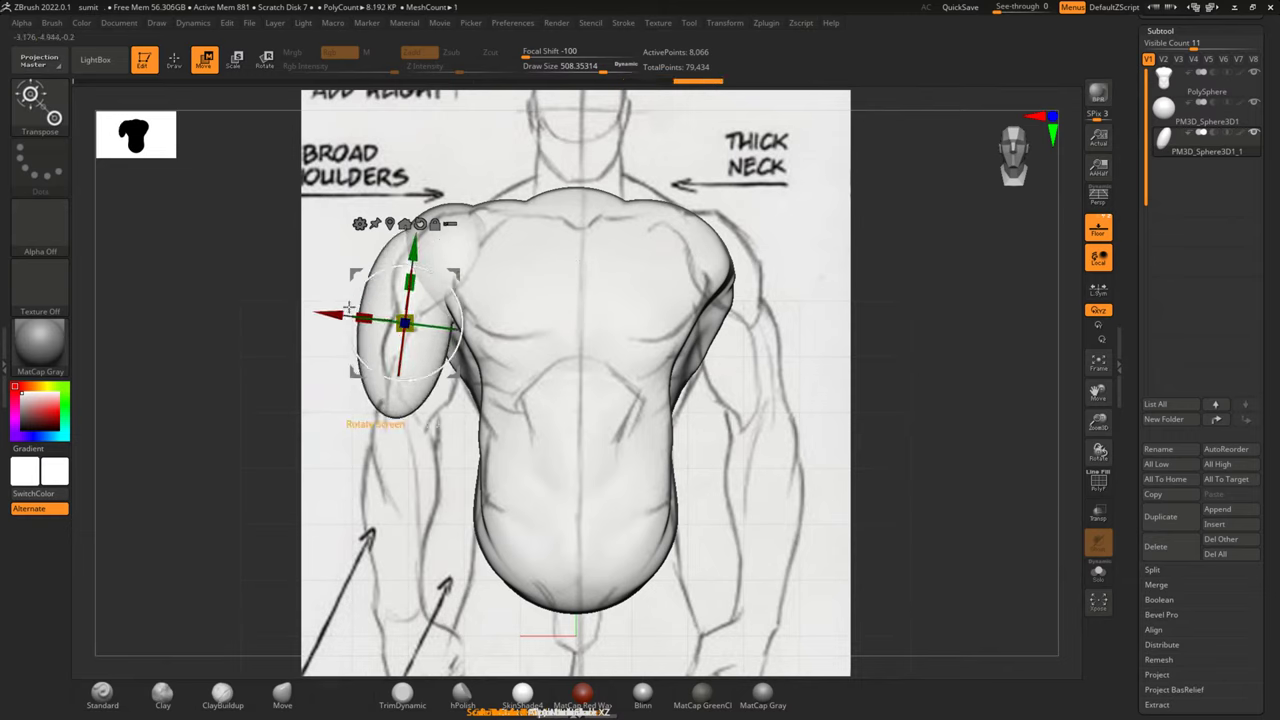
left_click_drag(330, 310, 338, 309)
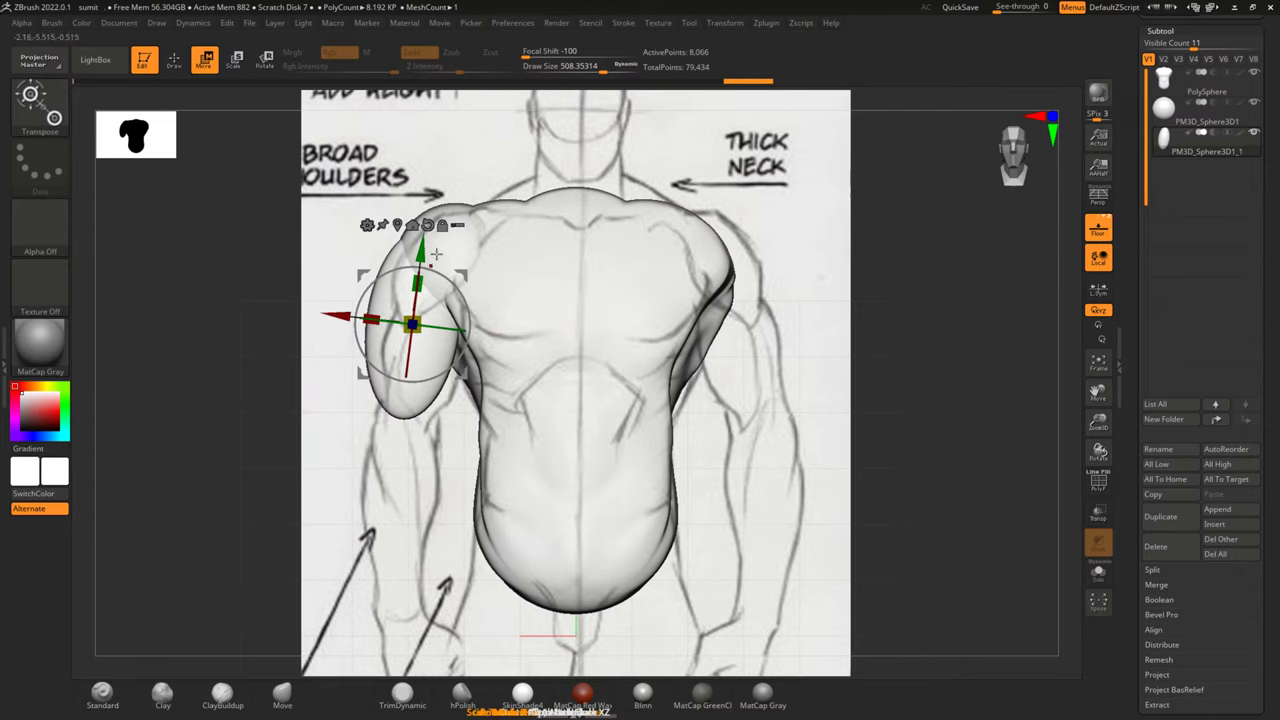
left_click_drag(419, 250, 419, 267)
left_click_drag(328, 337, 339, 337)
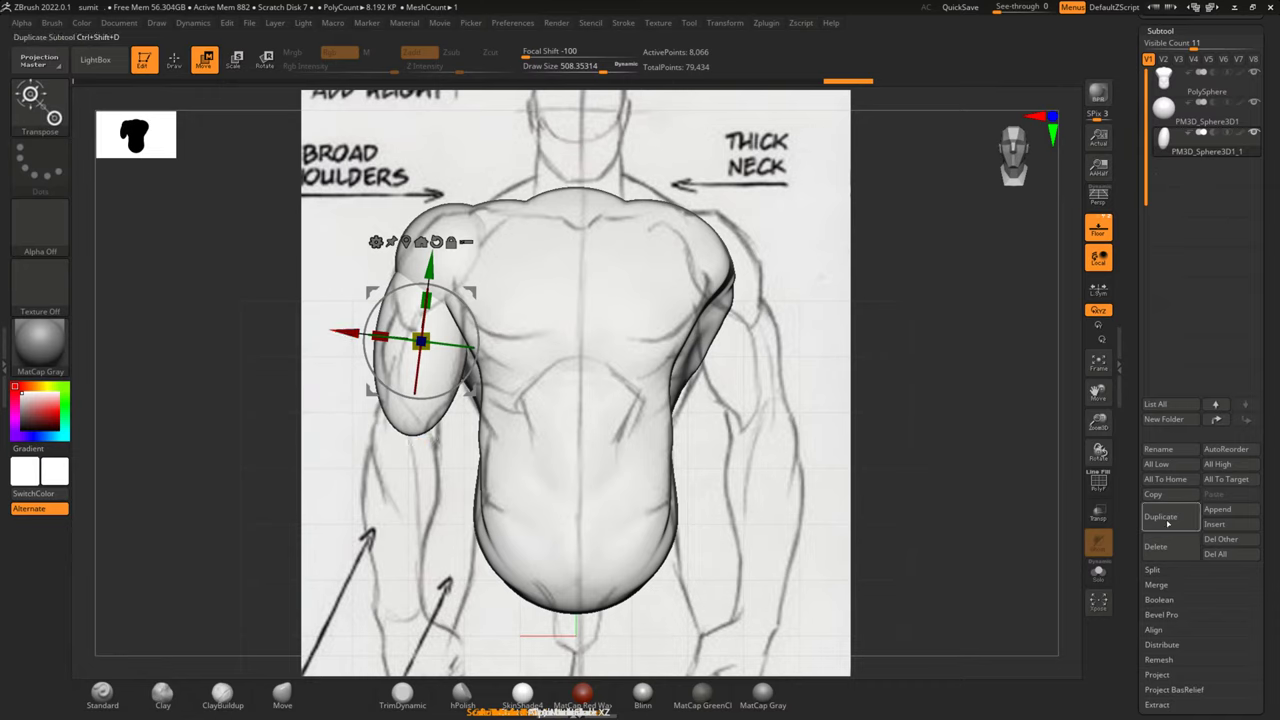
Duplicate the upper-arm oval with Transp on, then move the copy down, slimmer and longer
left_click(1216, 526)
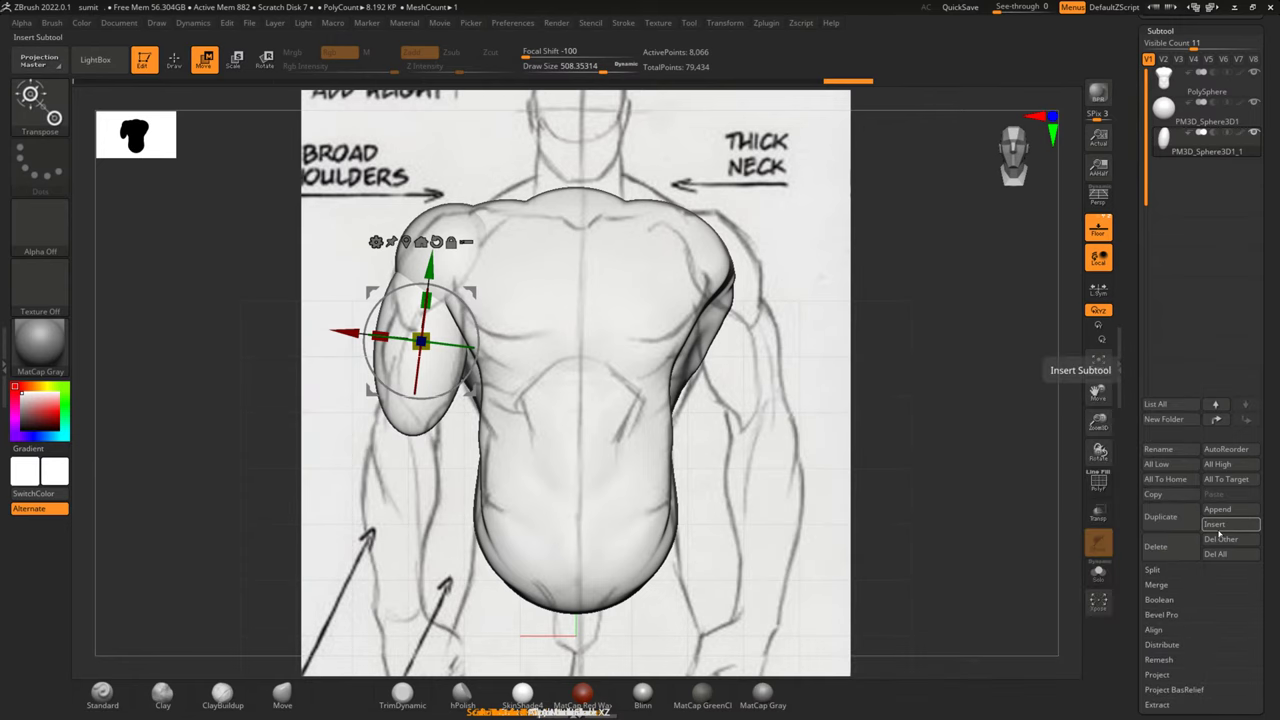
left_click(1164, 514)
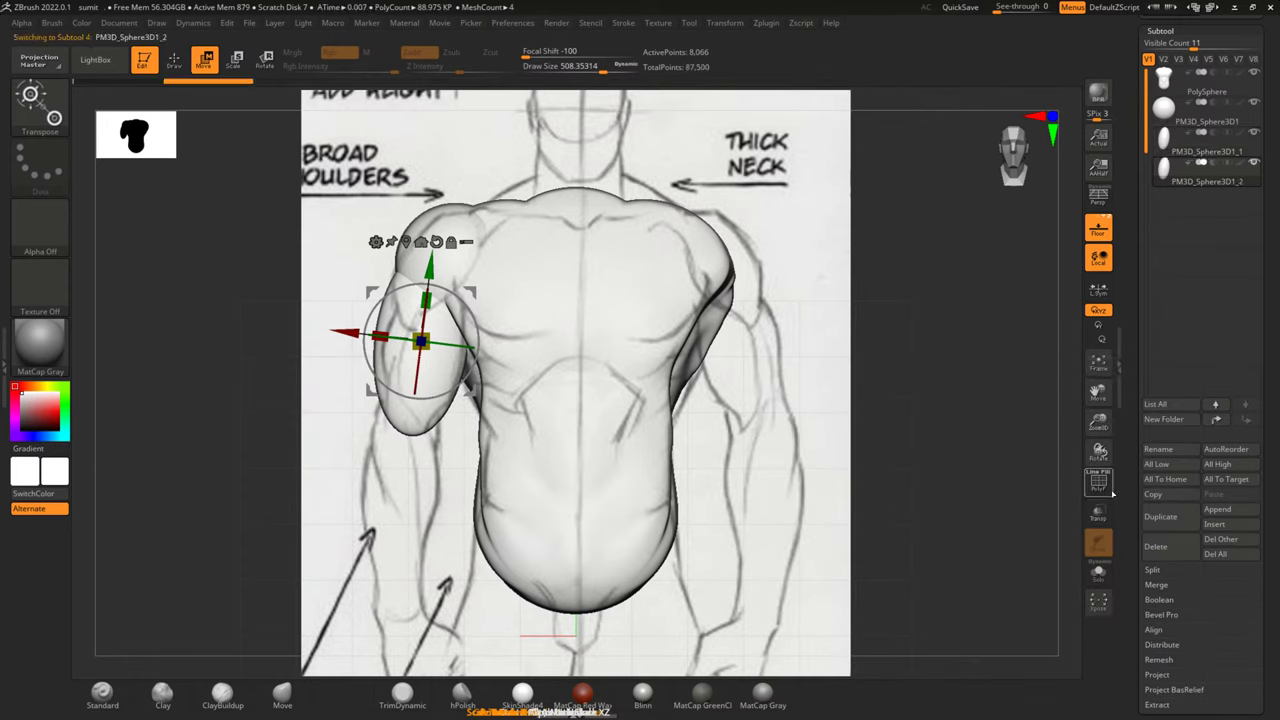
key("ctrl")
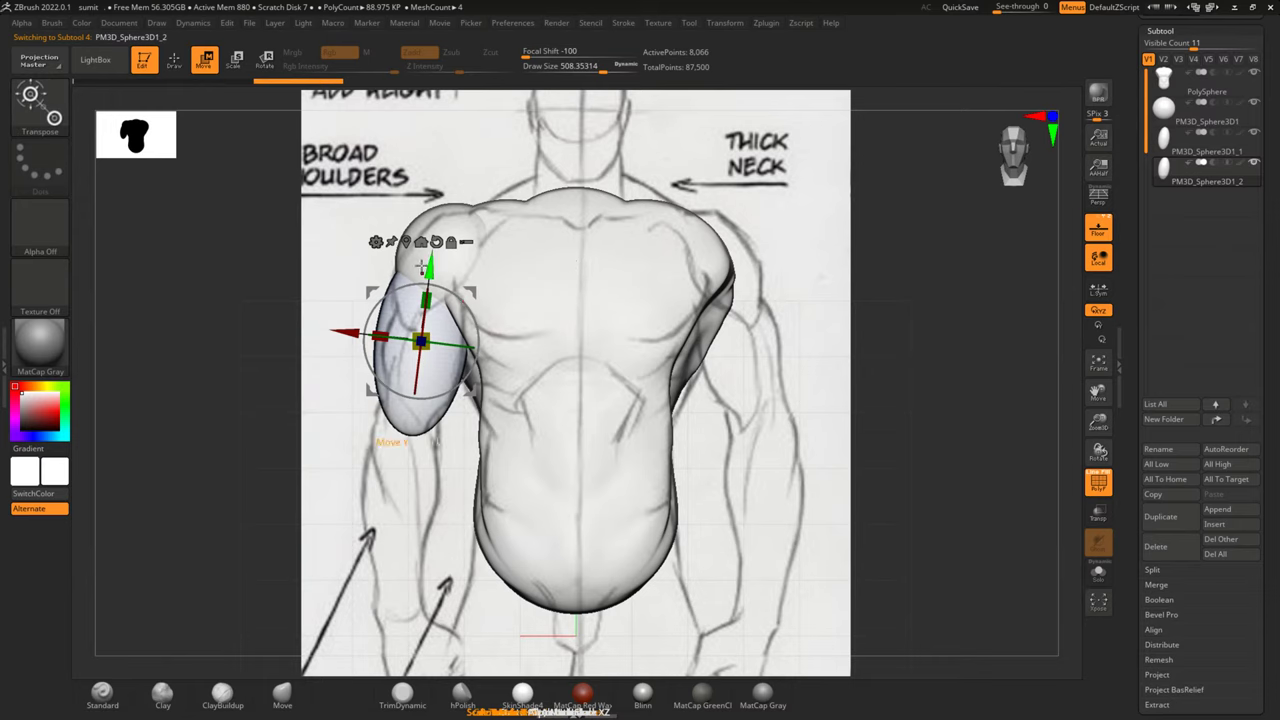
left_click_drag(424, 264, 405, 430)
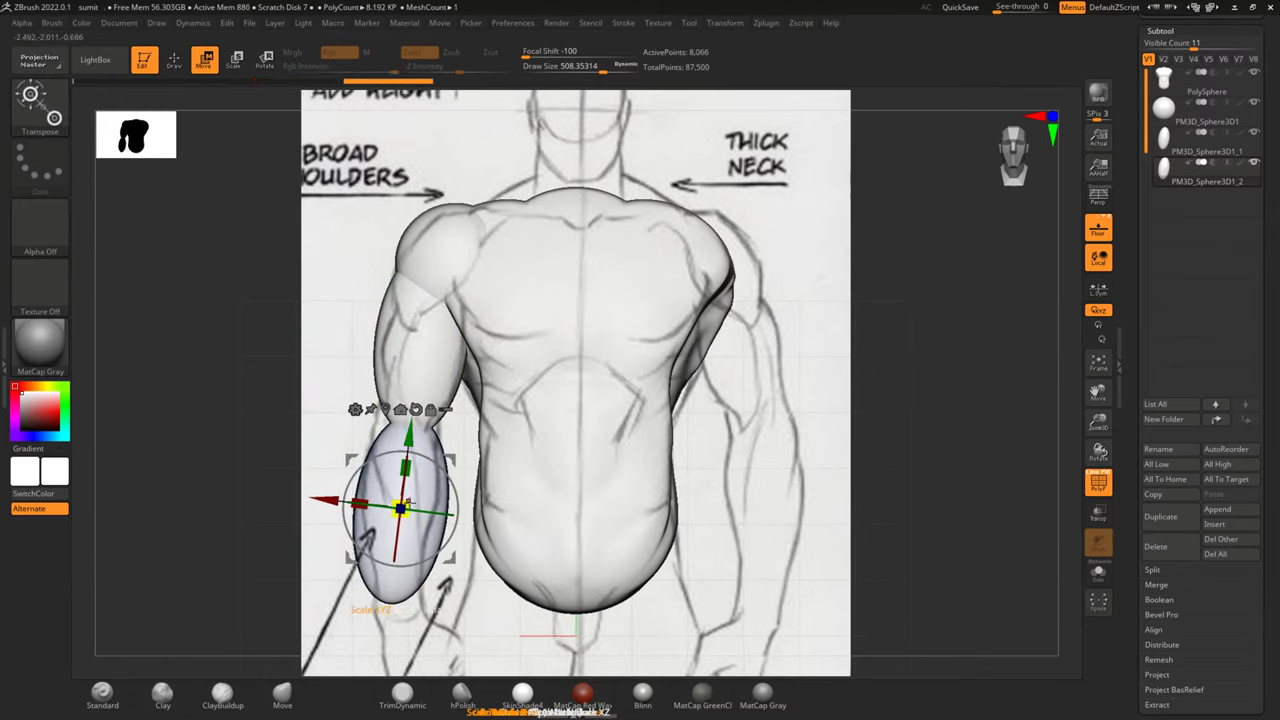
left_click_drag(403, 507, 418, 428)
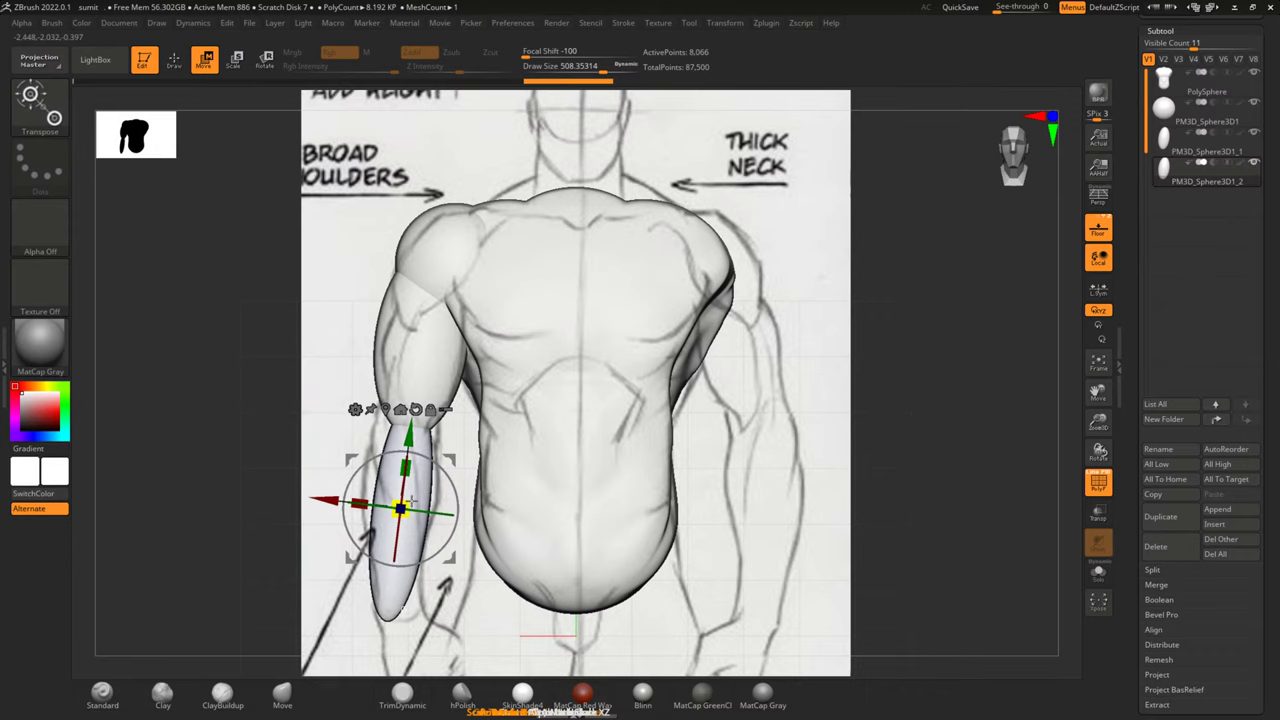
left_click_drag(413, 500, 405, 530)
Reshape the forearm oval with the Move brush to follow the sketch, then turn Floor off
key("q")
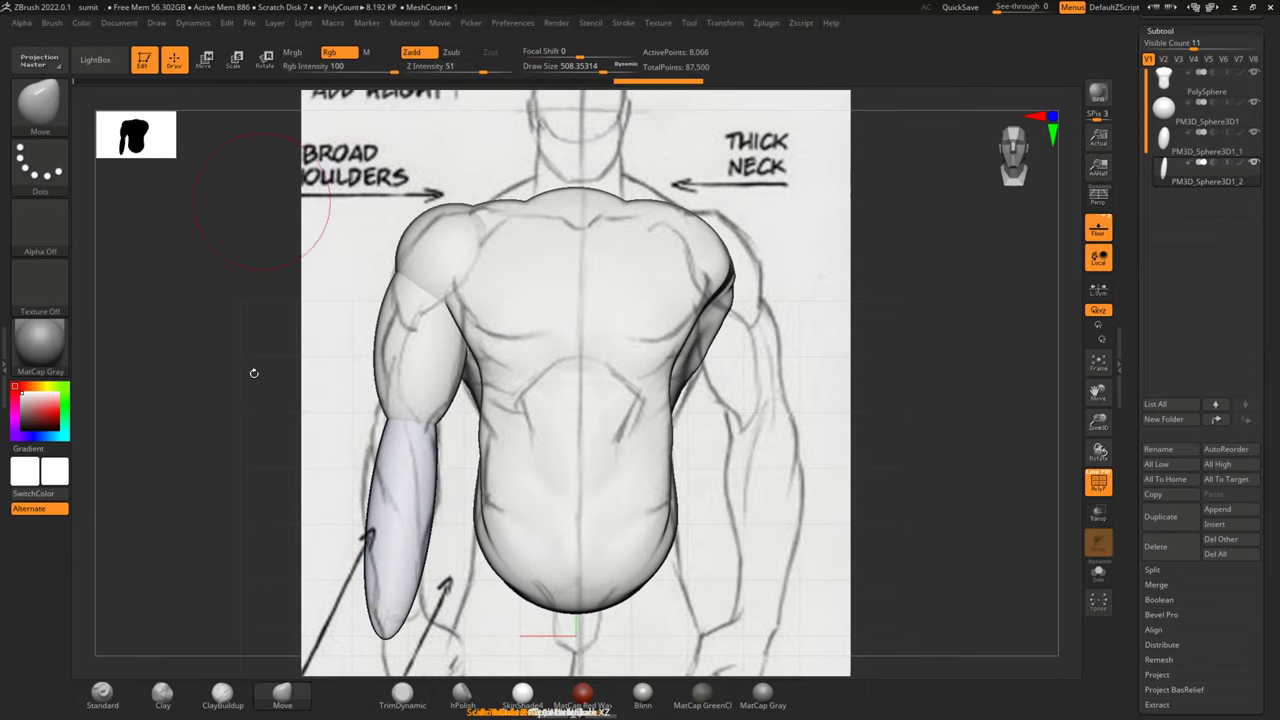
left_click_drag(257, 371, 260, 314, "alt")
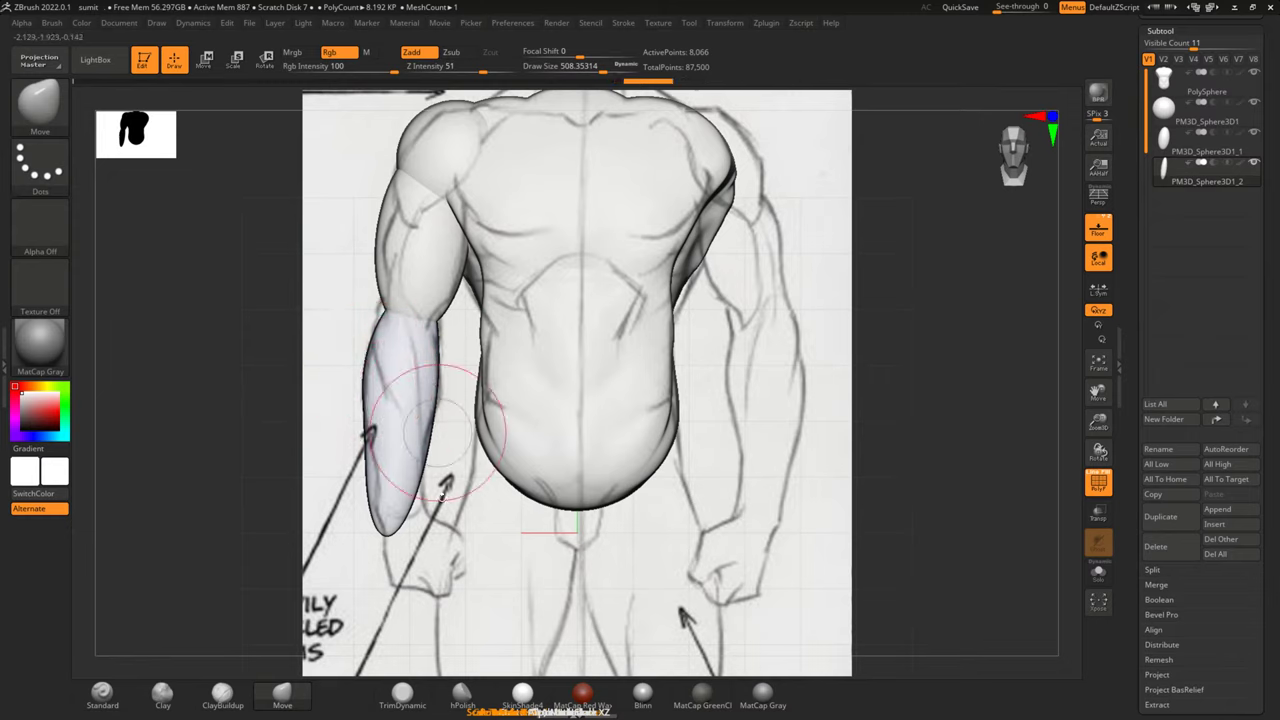
left_click_drag(418, 470, 428, 500)
left_click_drag(340, 480, 290, 480)
key("ctrl+z")
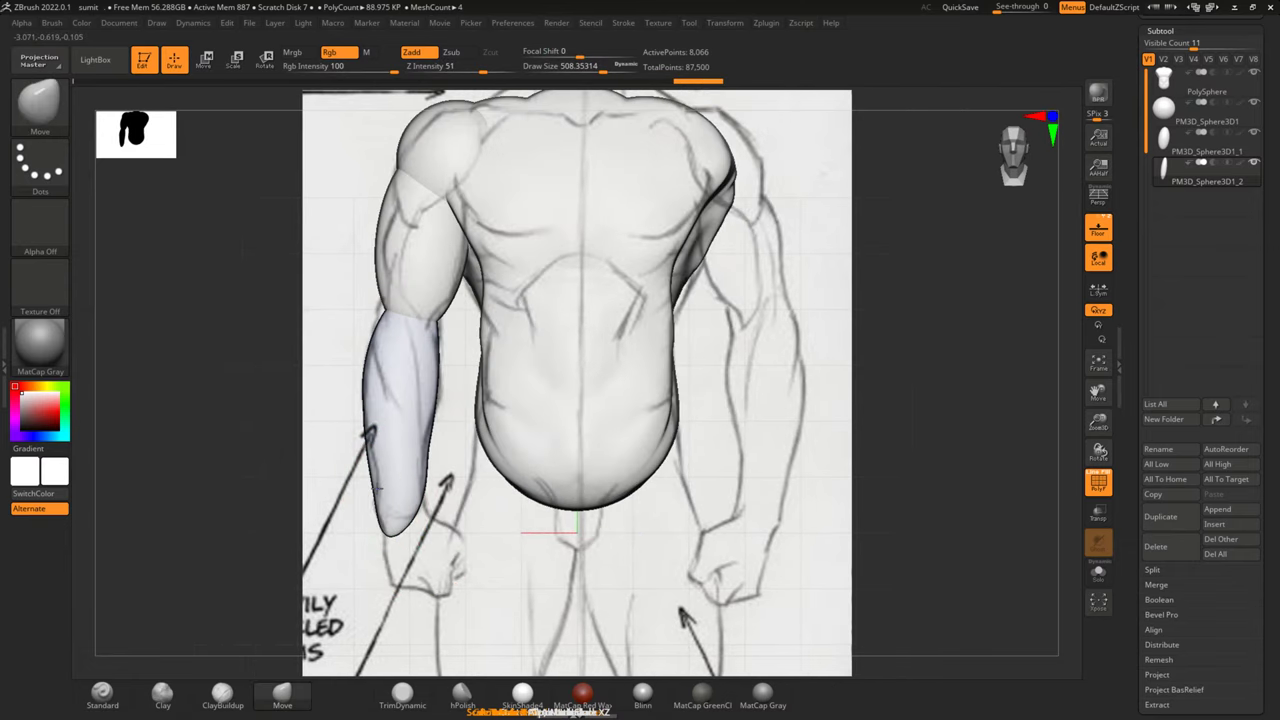
mouse_move(391, 480)
left_mouse_down()
mouse_move(415, 510)
mouse_move(412, 470)
left_mouse_up()
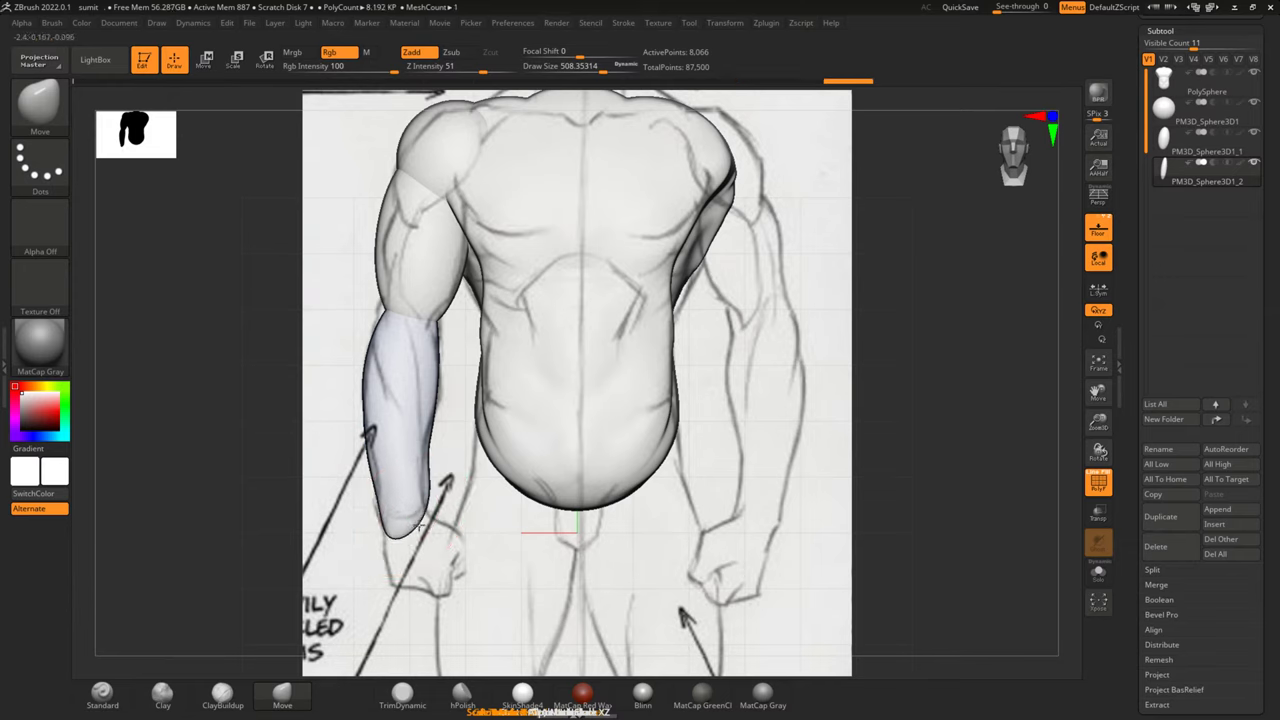
left_click_drag(371, 330, 382, 308)
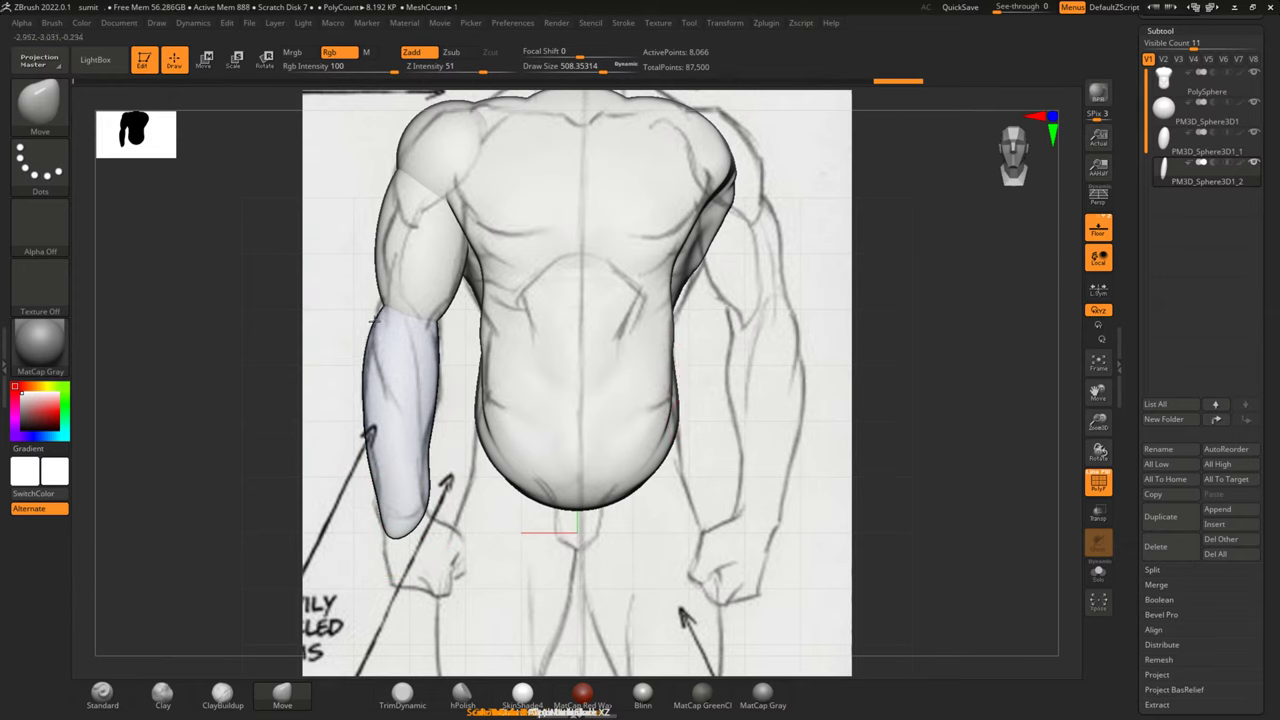
key("ctrl+z")
key("ctrl+z")
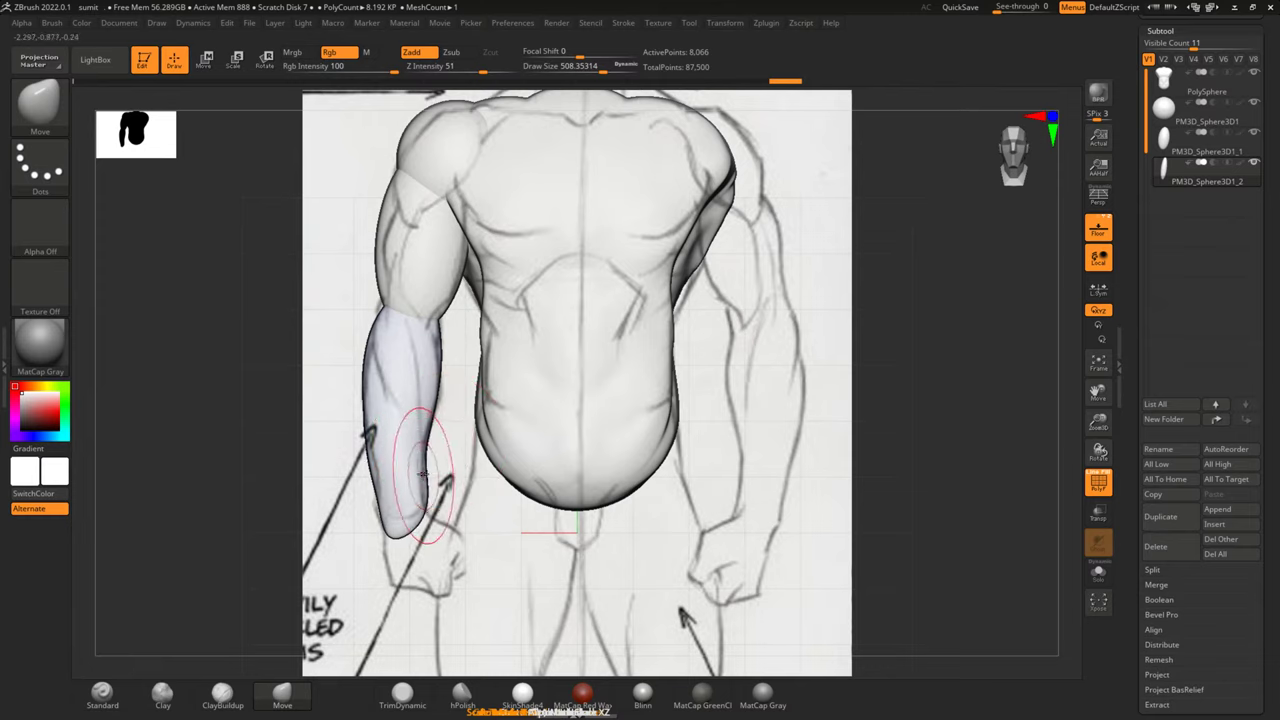
key("ctrl+shift+z")
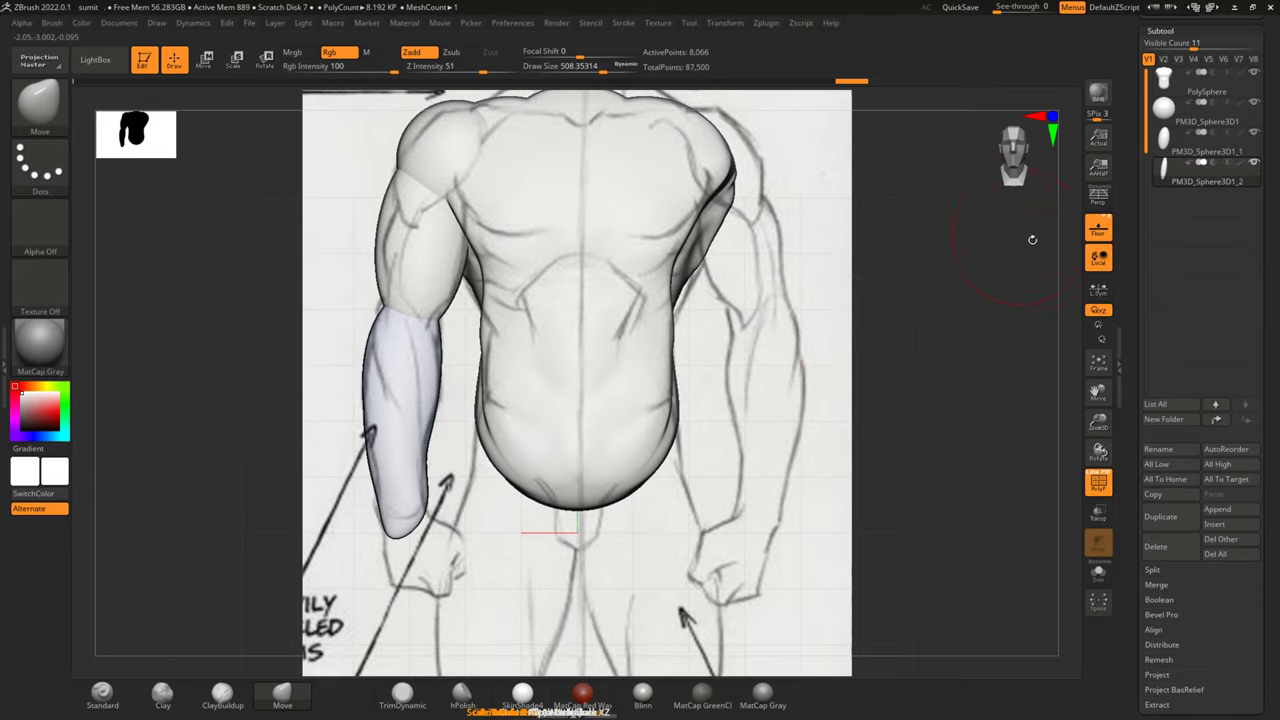
left_click(1099, 232)
mouse_move(977, 309)
left_mouse_down()
mouse_move(895, 357)
mouse_move(868, 395)
mouse_move(779, 380)
left_mouse_up()
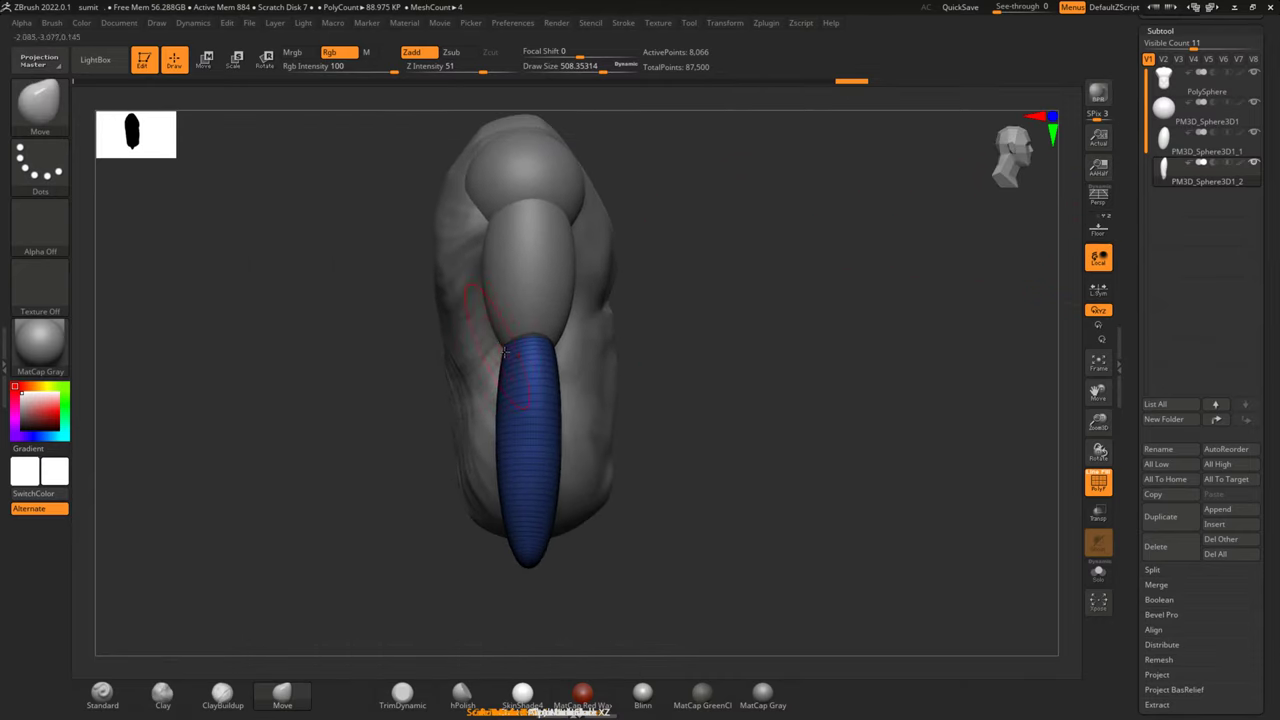
Rotate the forearm oval with Transpose Move so it angles diagonally forward from the elbow
left_click(205, 62)
left_click_drag(592, 396, 618, 405)
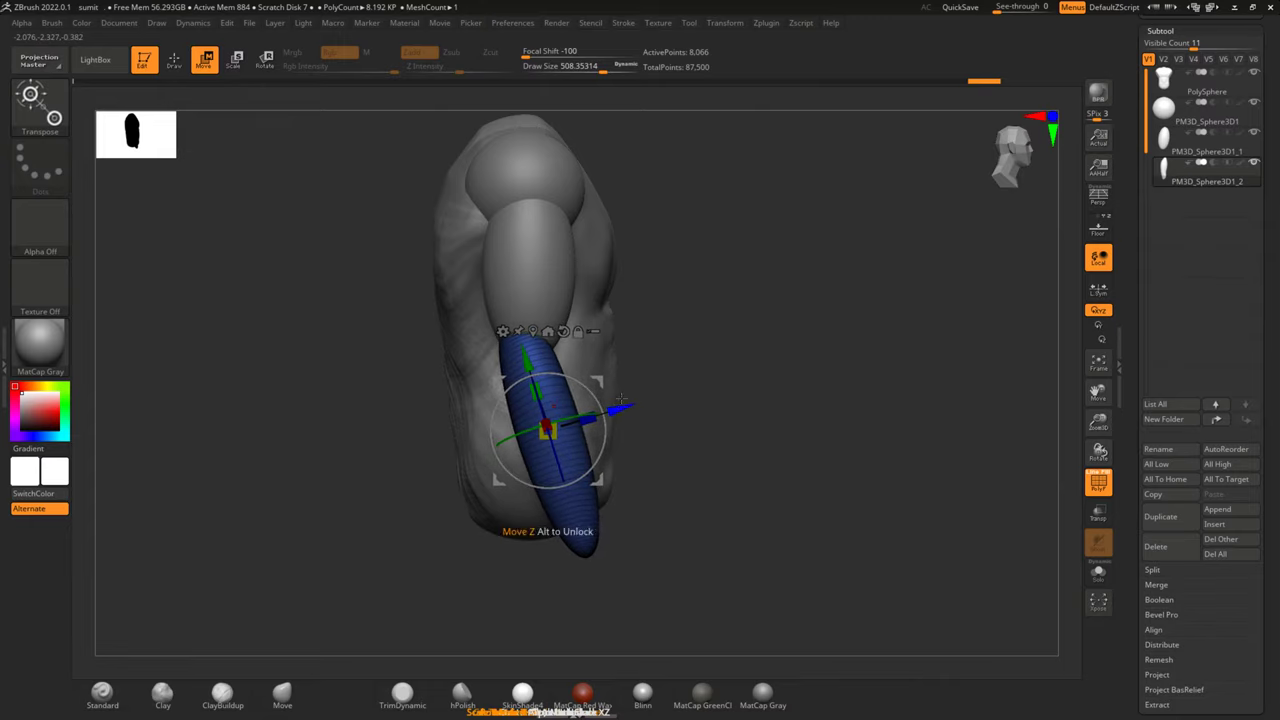
left_click_drag(769, 419, 769, 444)
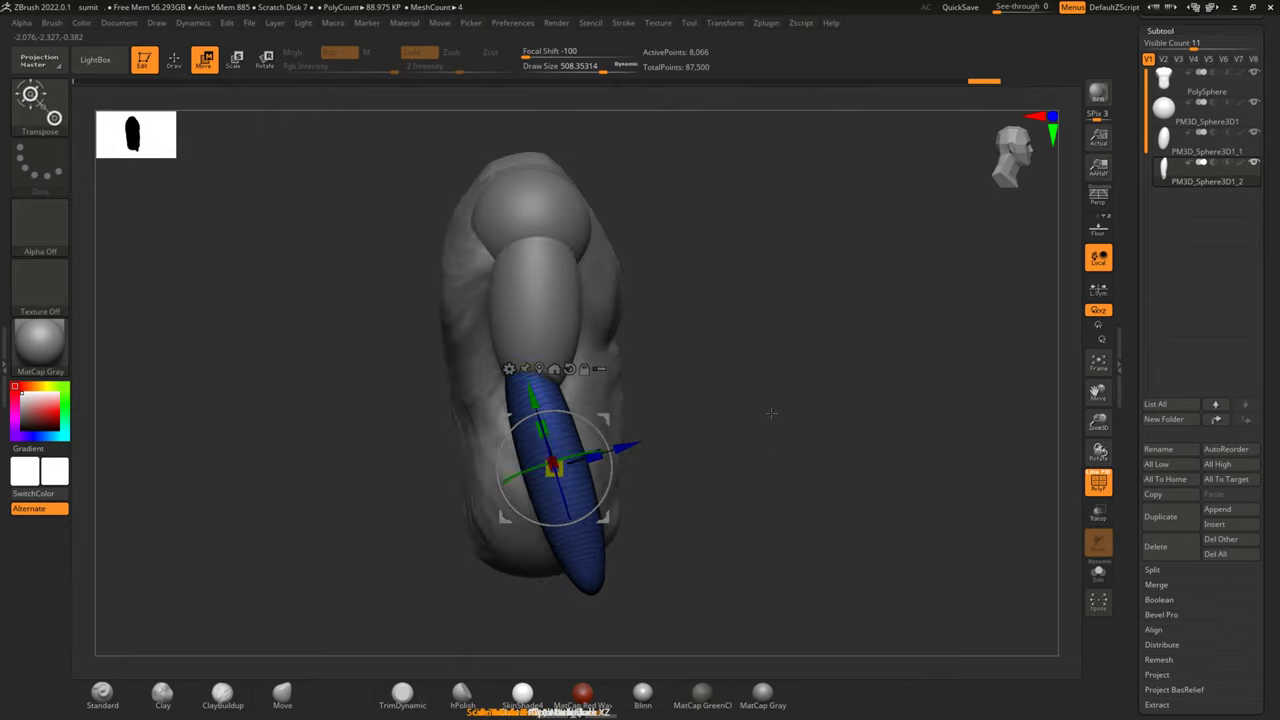
left_click_drag(771, 413, 775, 395)
MergeDown the upper-arm oval into the forearm subtool and confirm
left_click(1215, 148)
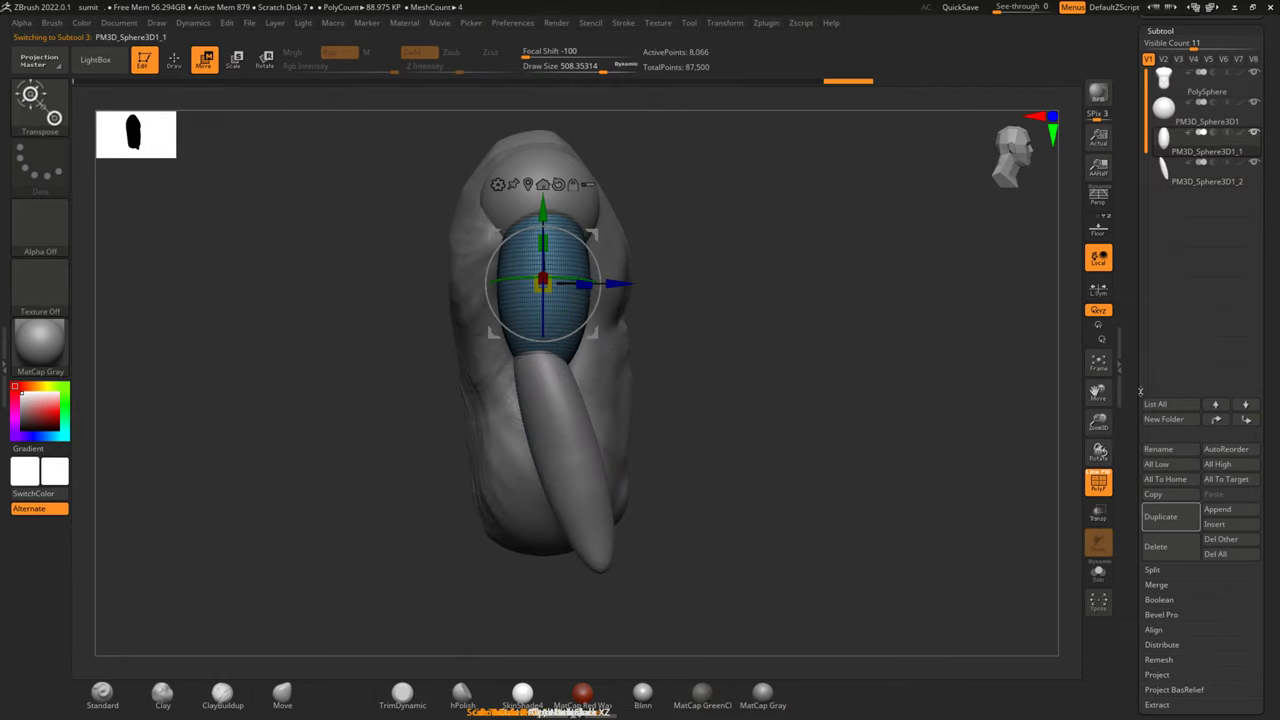
left_click(1157, 585)
left_click(1162, 599)
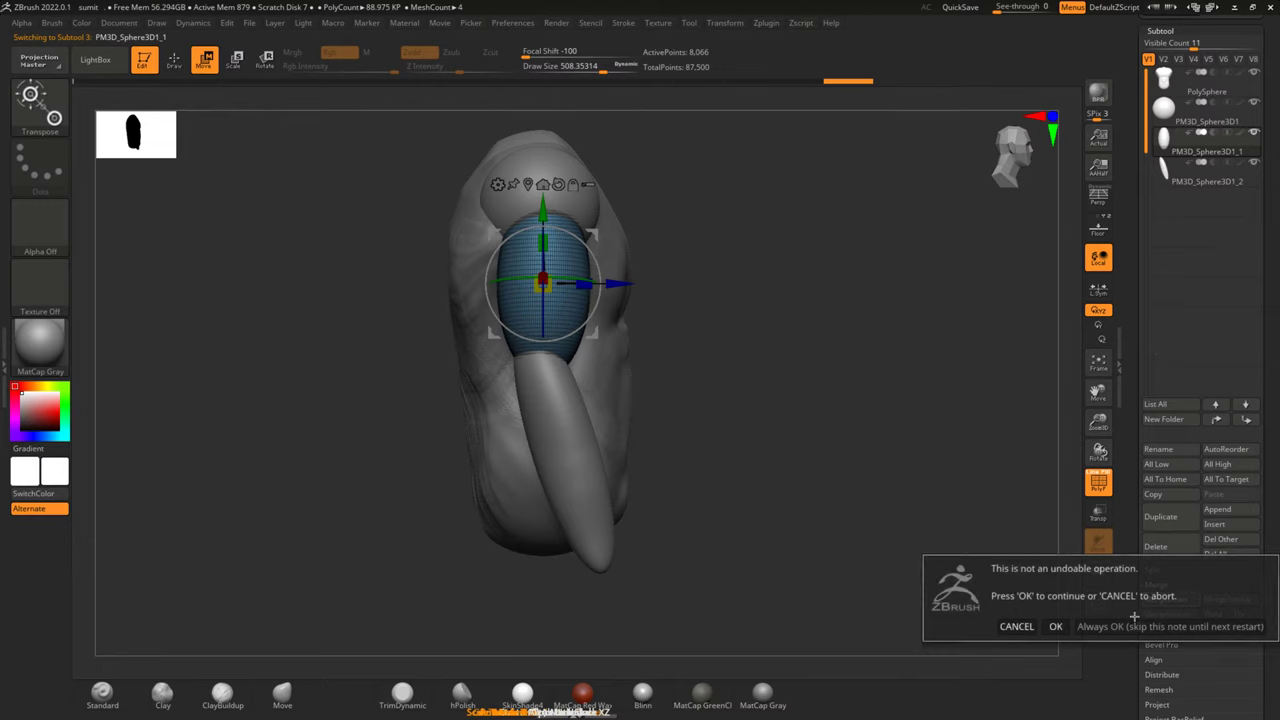
left_click(1056, 626)
mouse_move(1207, 121)
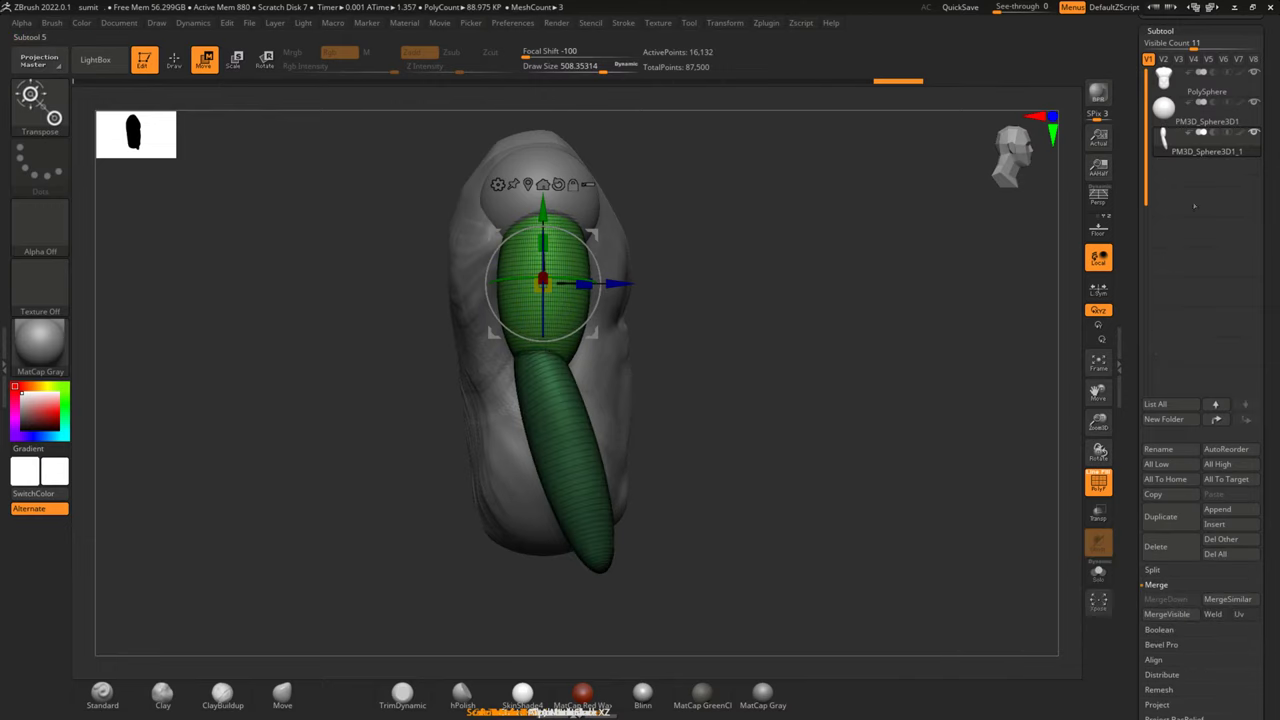
MergeDown the shoulder sphere into the arm subtool and confirm, then face the model front-on
left_click(1230, 120)
left_click(1165, 600)
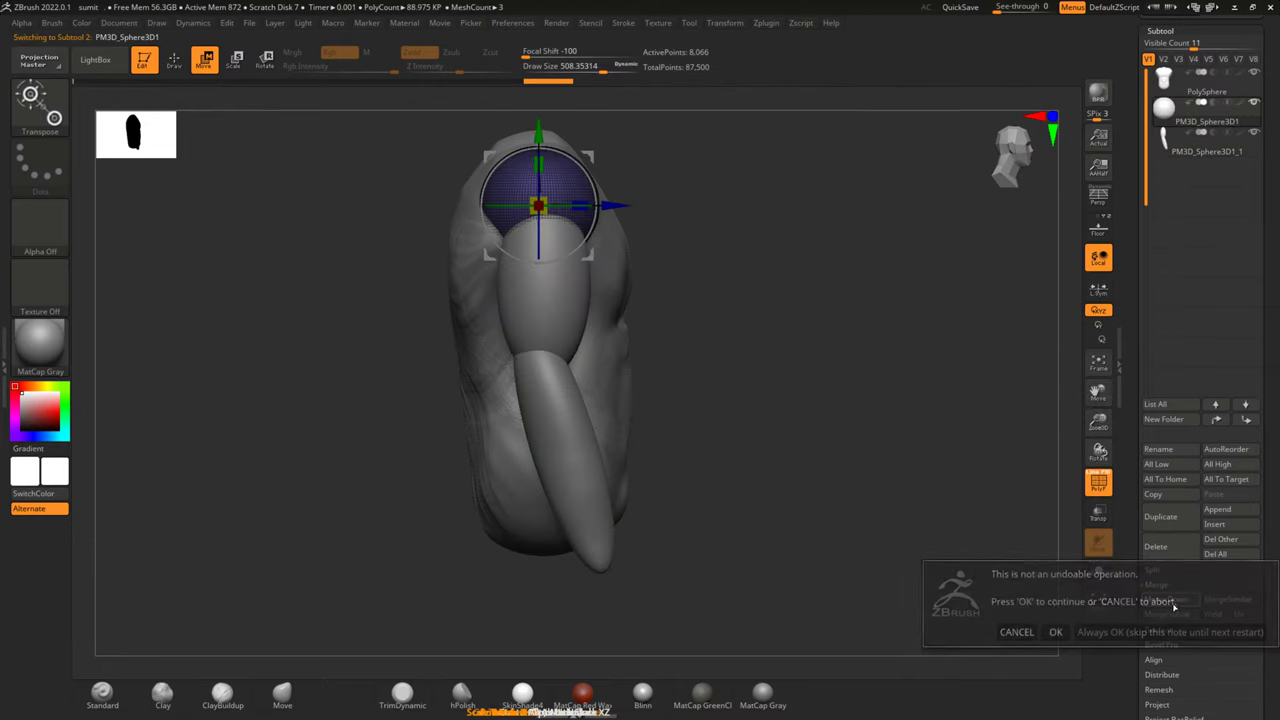
left_click(1055, 630)
mouse_move(956, 419)
left_mouse_down()
mouse_move(936, 423)
mouse_move(946, 399)
mouse_move(923, 350)
left_mouse_up()
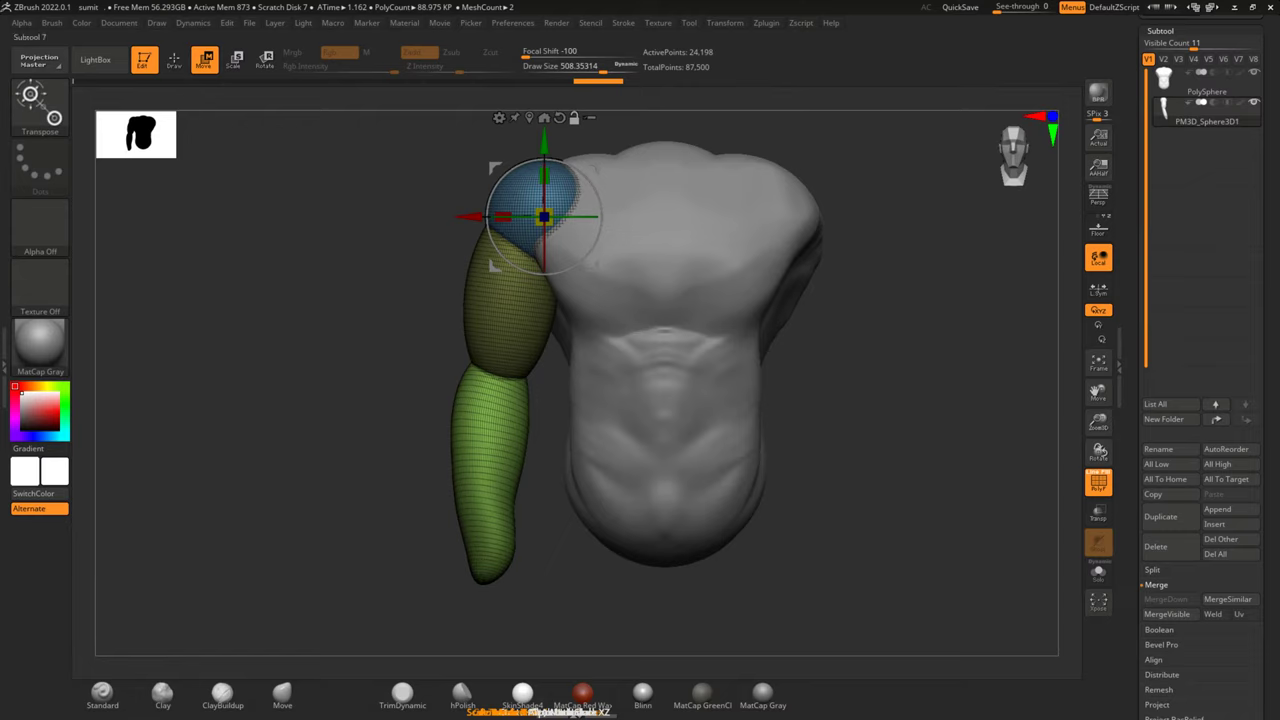
Apply Geometry > Modify Topology > Mirror And Weld to copy the arm to the right side
scroll(1271, 538, "down", 3)
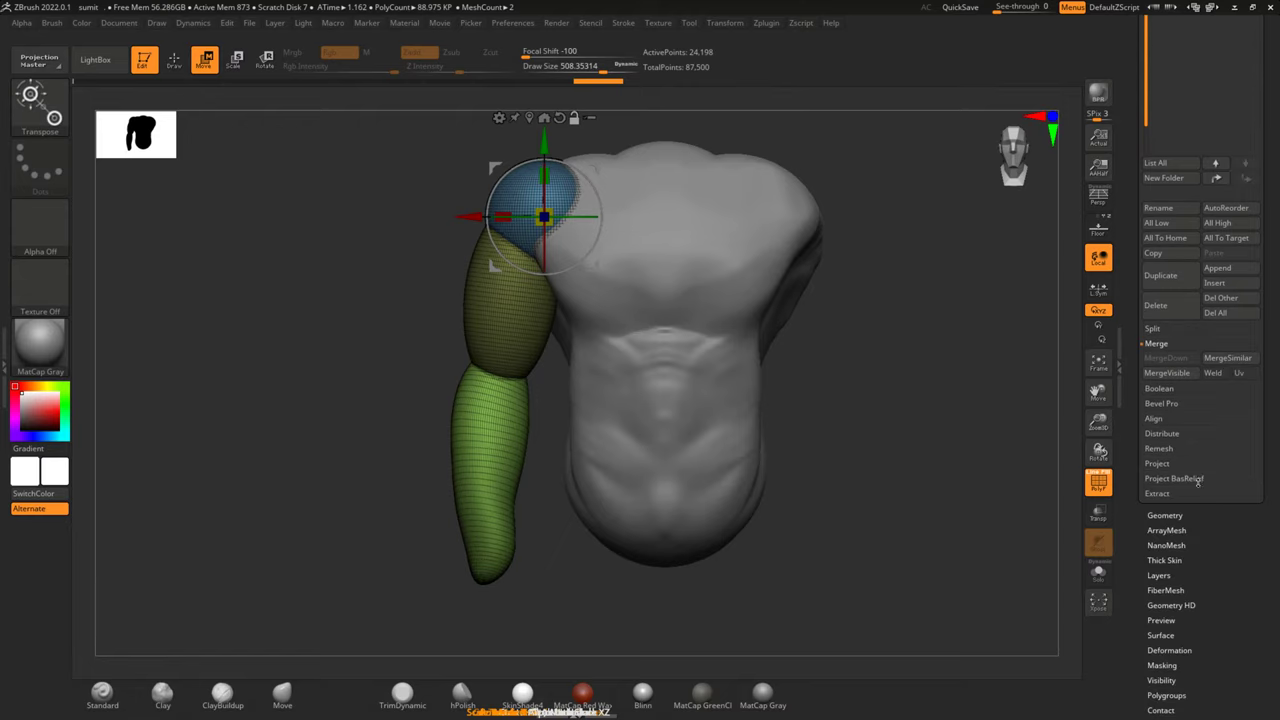
left_click(1165, 516)
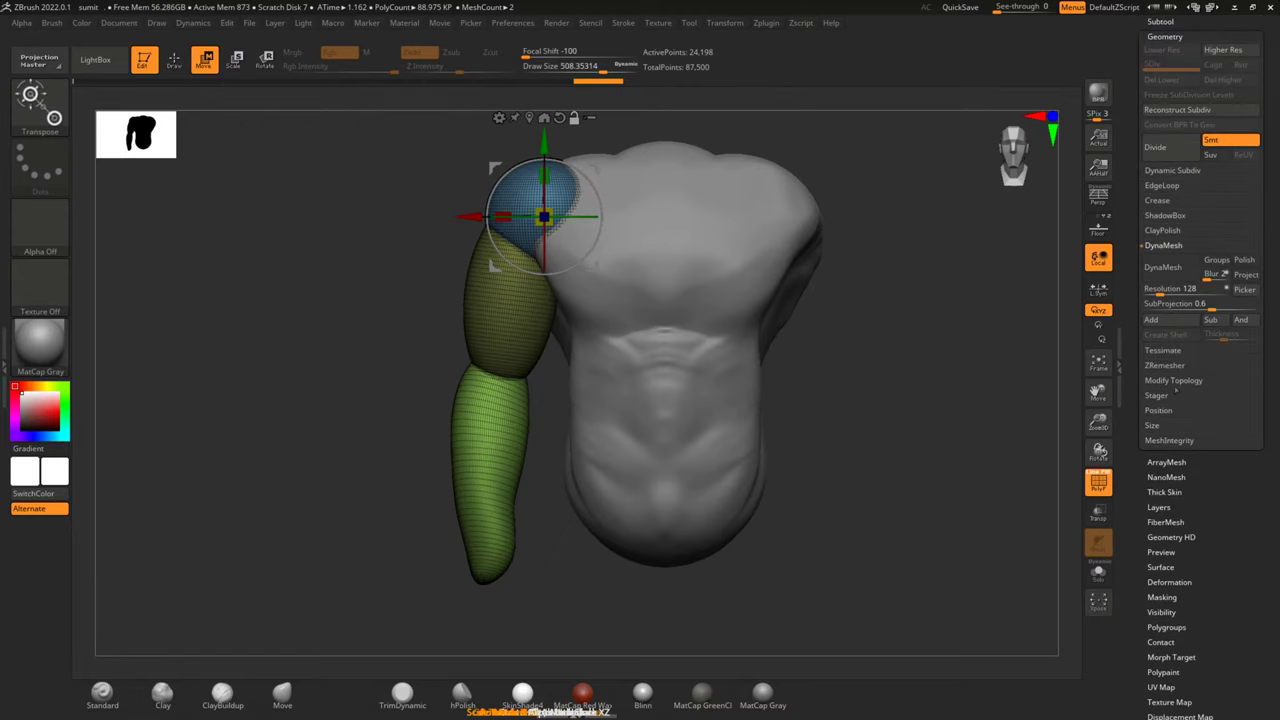
left_click(1174, 380)
left_click(1173, 334)
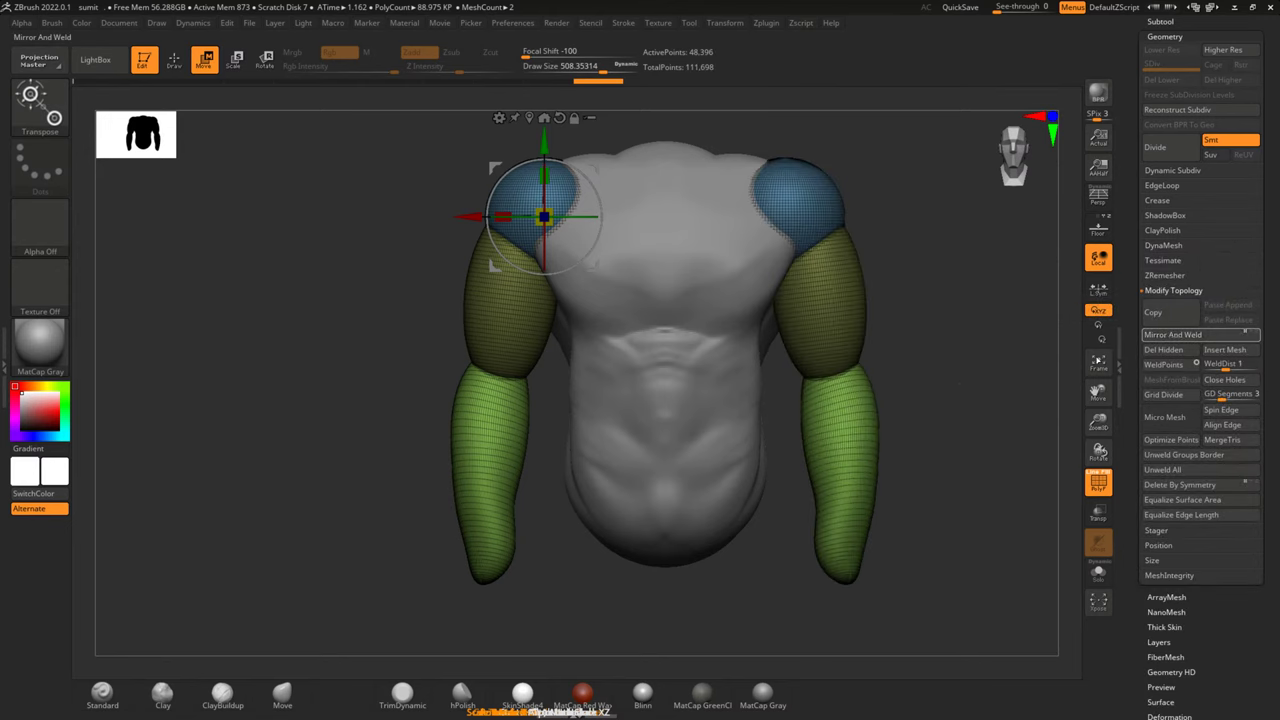
left_click_drag(1011, 394, 817, 409, "alt")
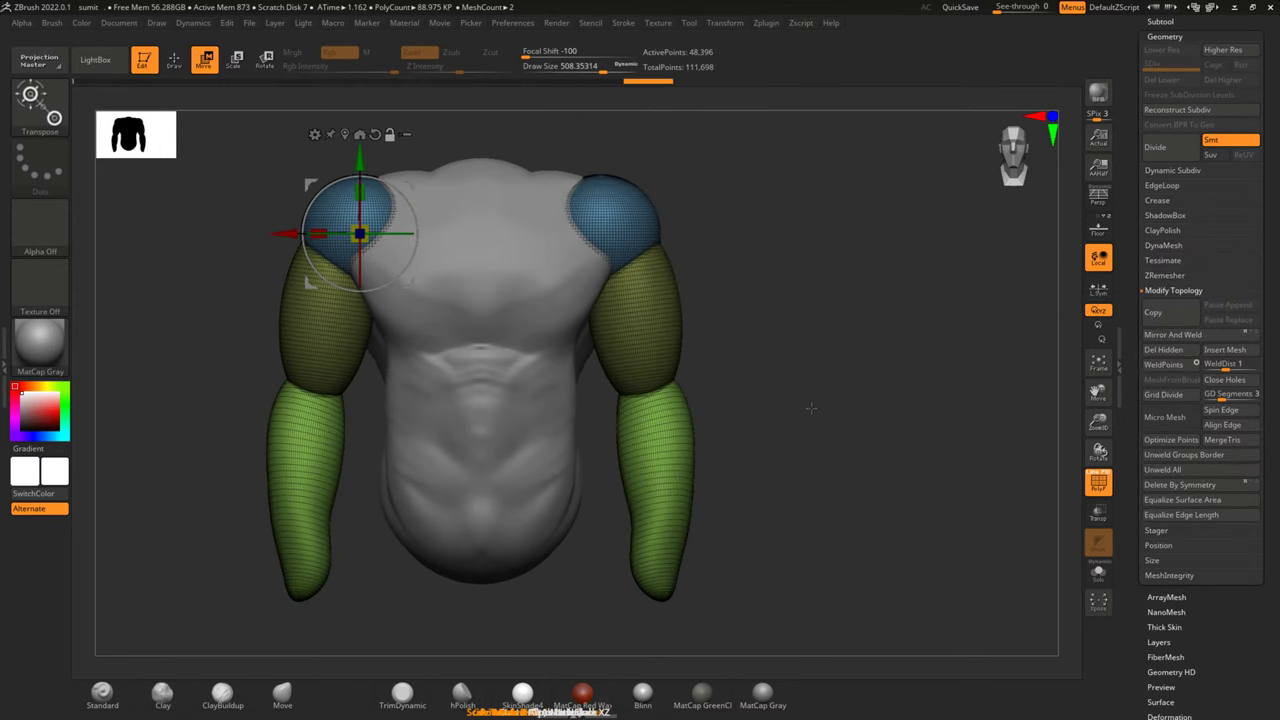
Switch back to sculpting with the Move brush and reduce the Draw Size
left_click(184, 52)
left_click_drag(826, 334, 857, 327)
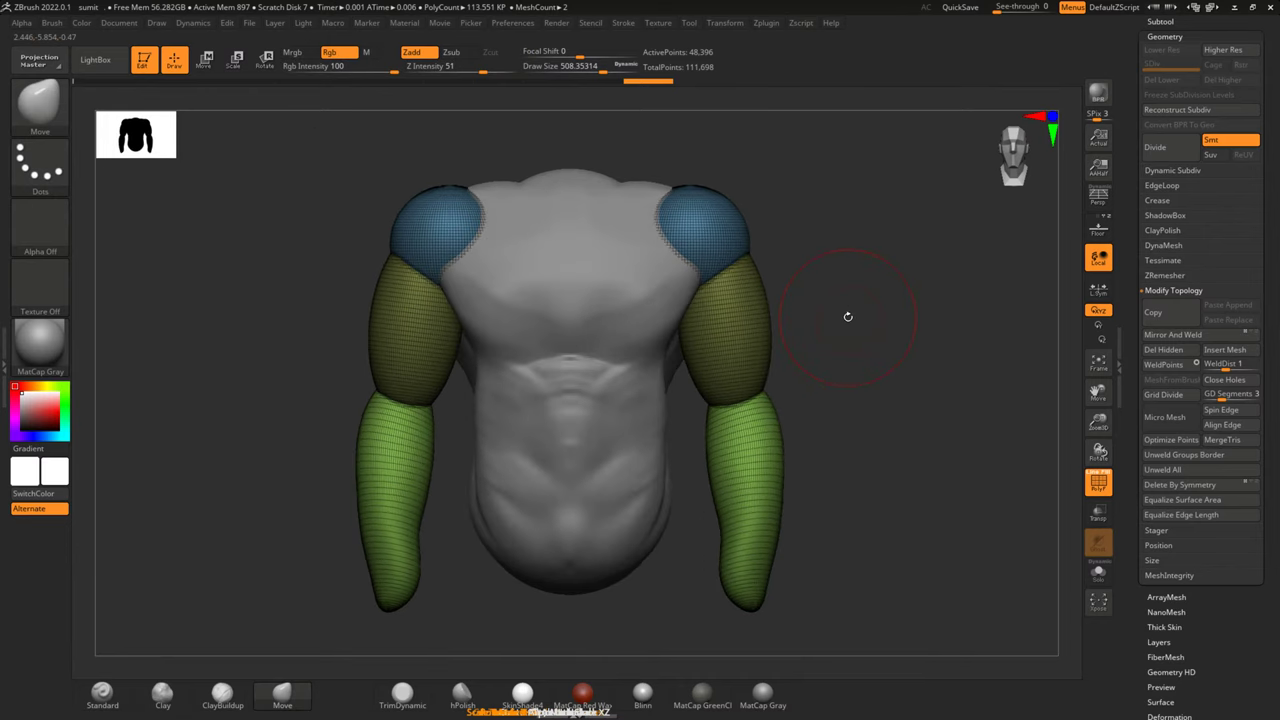
key("space")
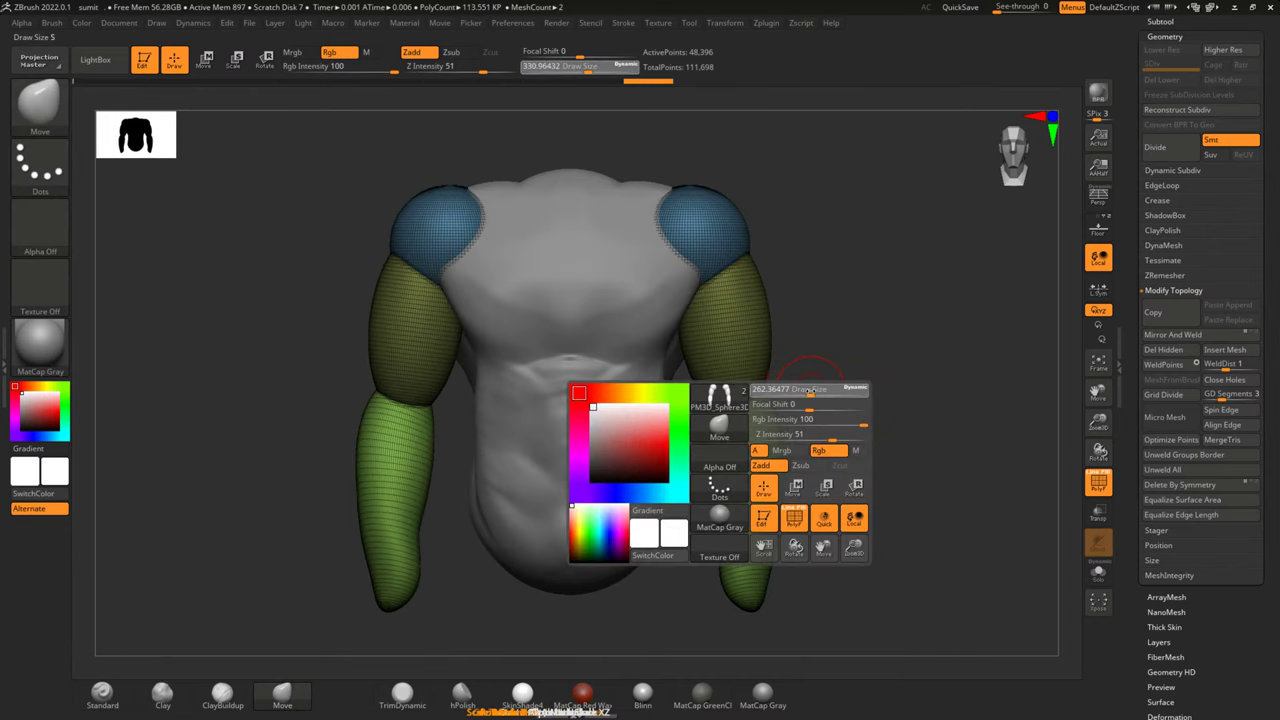
Rotate both arms slightly outward at the shoulders with the Transpose gizmo, then show the Subtool list
key("w")
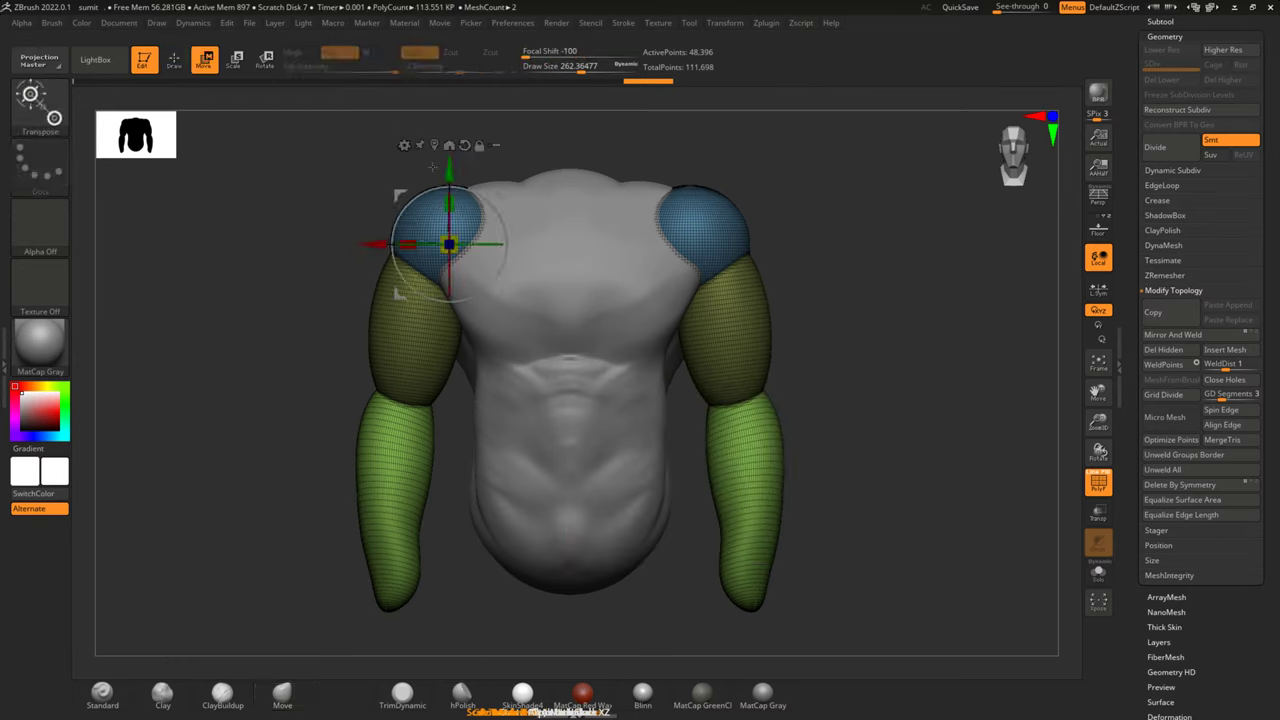
left_click(434, 145)
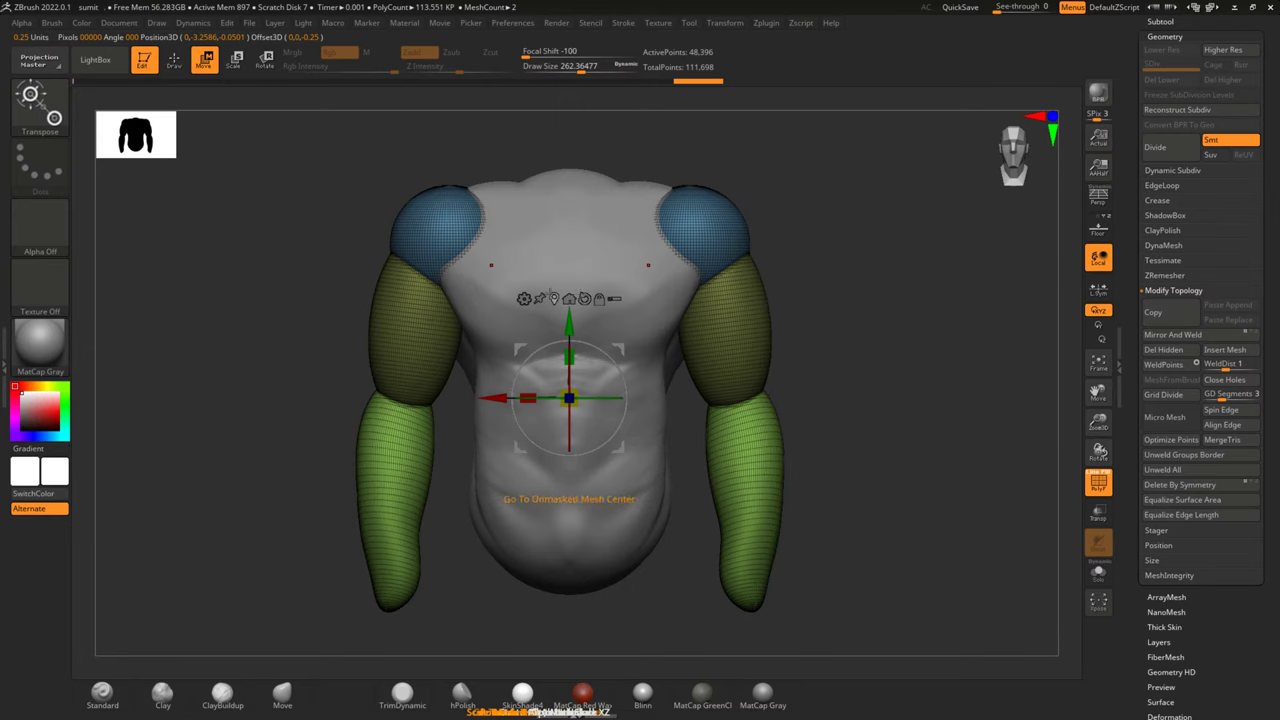
left_click(706, 398)
mouse_move(748, 352)
left_mouse_down()
mouse_move(757, 449)
mouse_move(764, 368)
left_mouse_up()
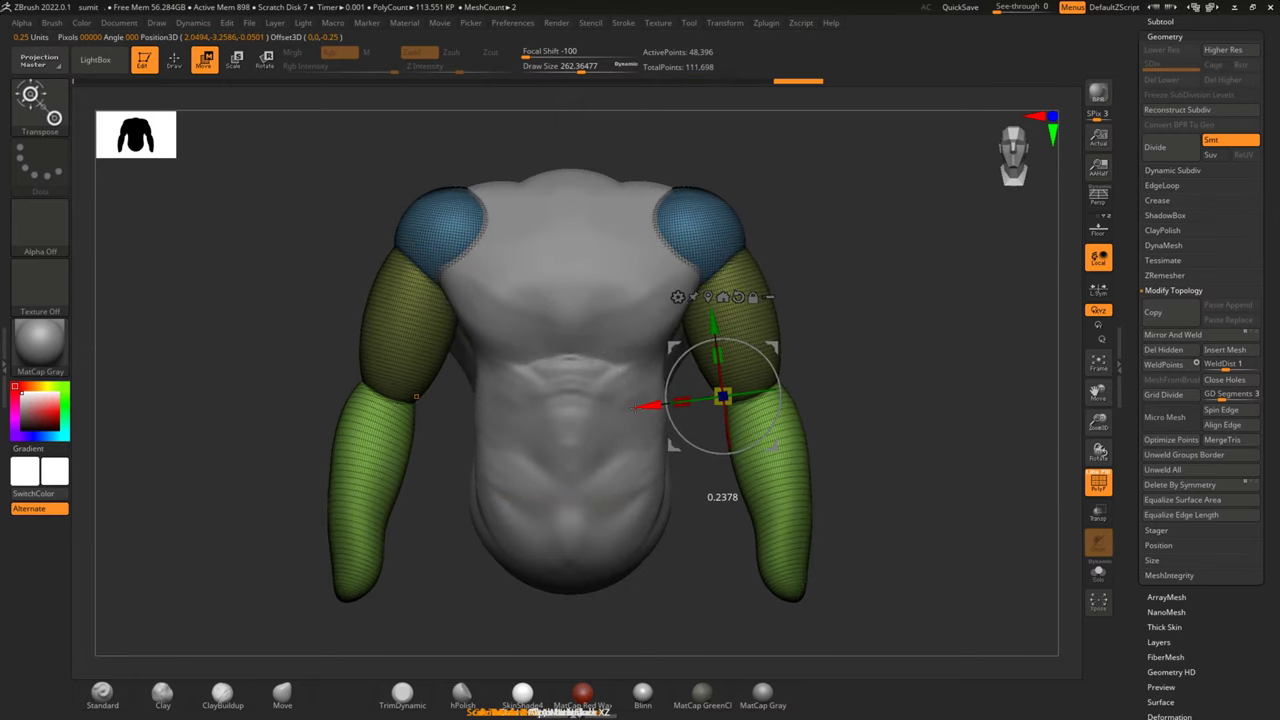
left_click_drag(851, 345, 853, 297)
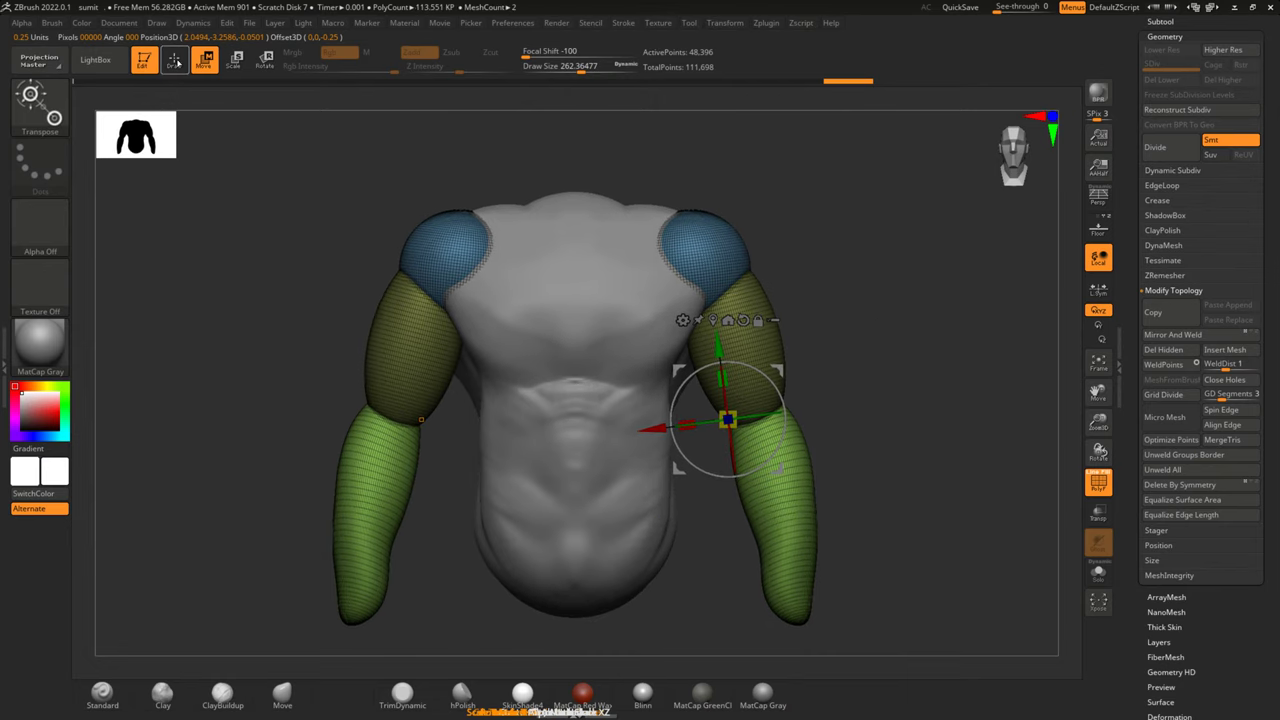
left_click(175, 61)
left_click(1208, 36)
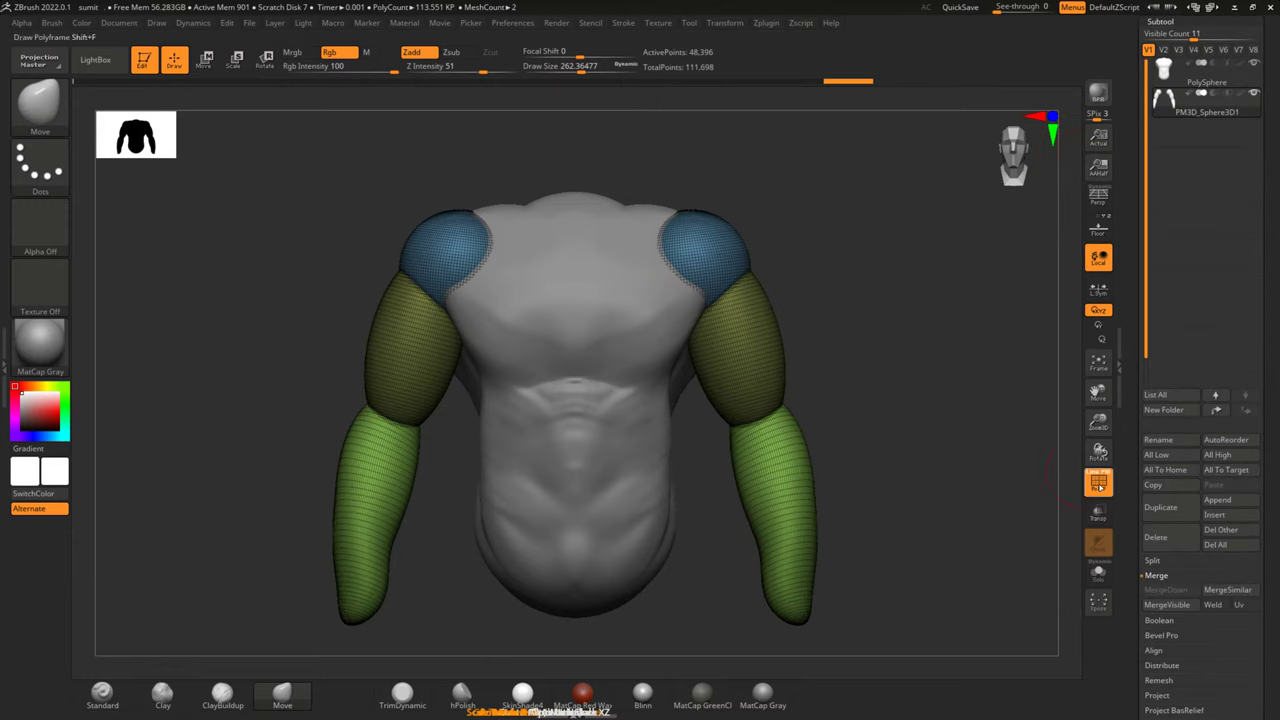
Solo the arms subtool and isolate the two upper-arm segments
left_click(1099, 484)
left_click(1099, 484)
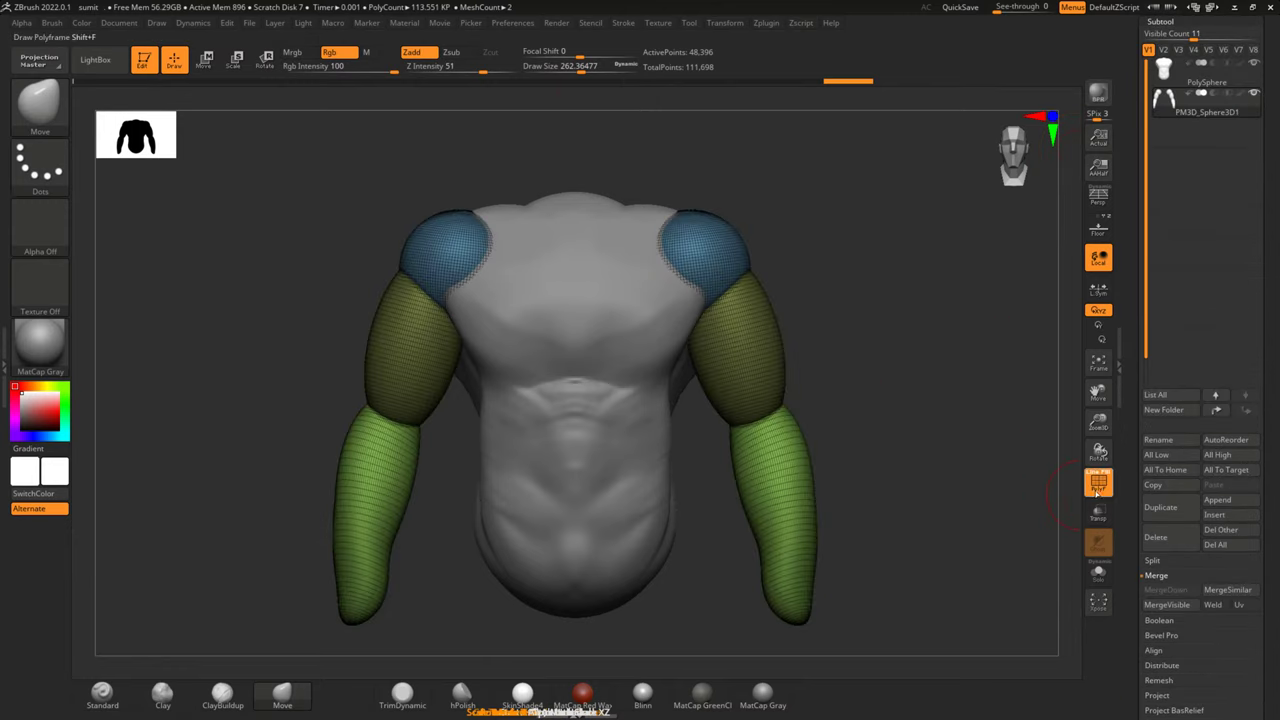
left_click(1099, 572)
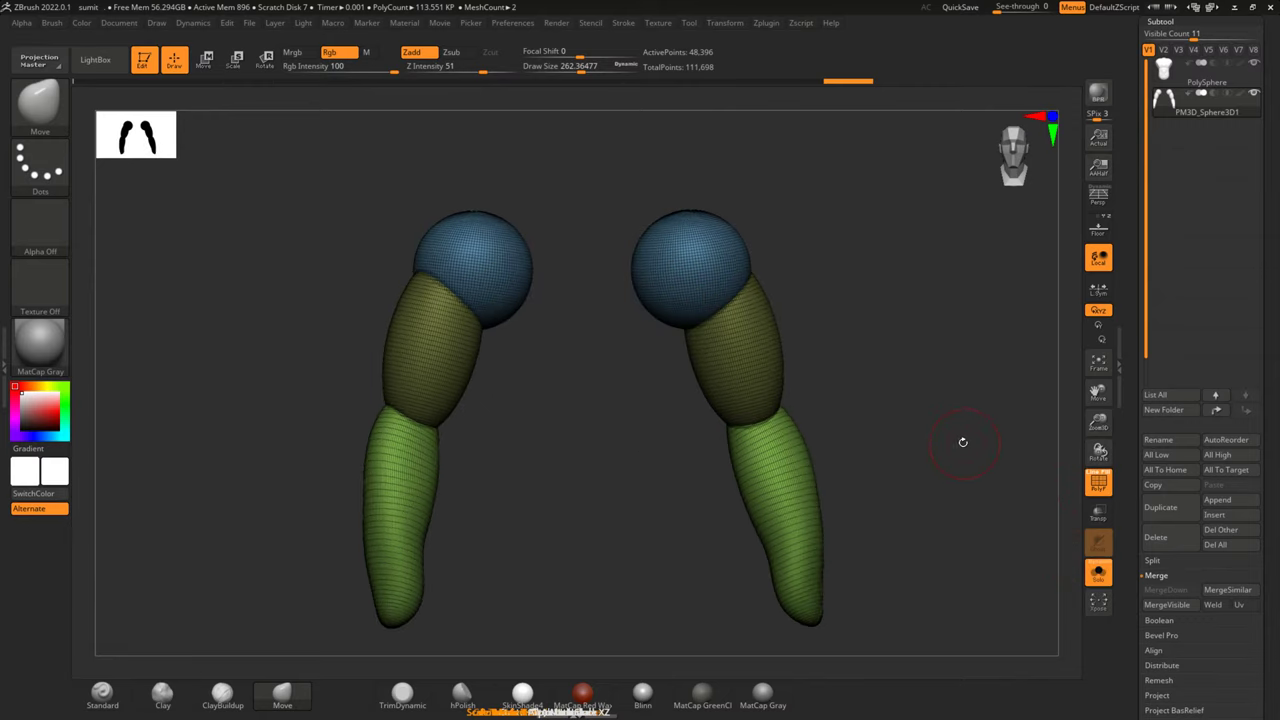
left_click(785, 355, "ctrl+shift")
mouse_move(860, 349)
left_mouse_down()
mouse_move(926, 343)
mouse_move(657, 423)
mouse_move(646, 431)
mouse_move(691, 461)
mouse_move(617, 476)
left_mouse_up()
Flatten and trim the upper-arm sides with TrimDynamic, smoothing as needed
left_click(282, 692)
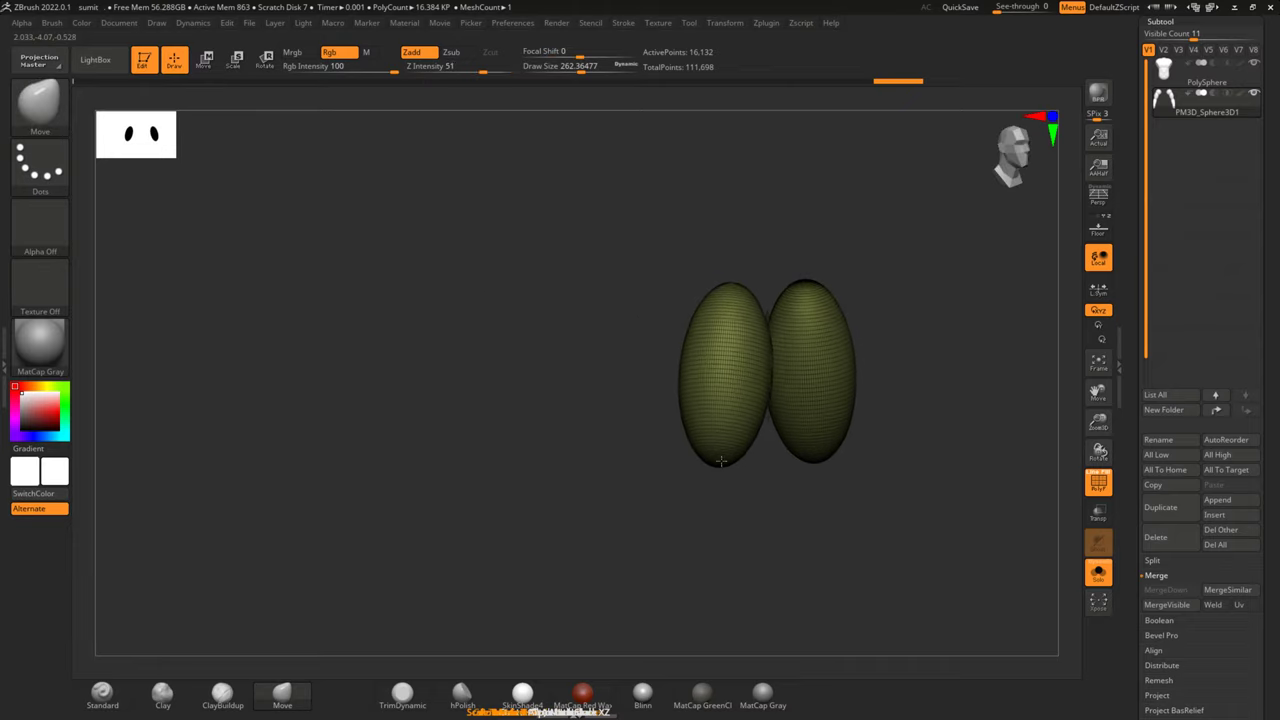
left_click(402, 692)
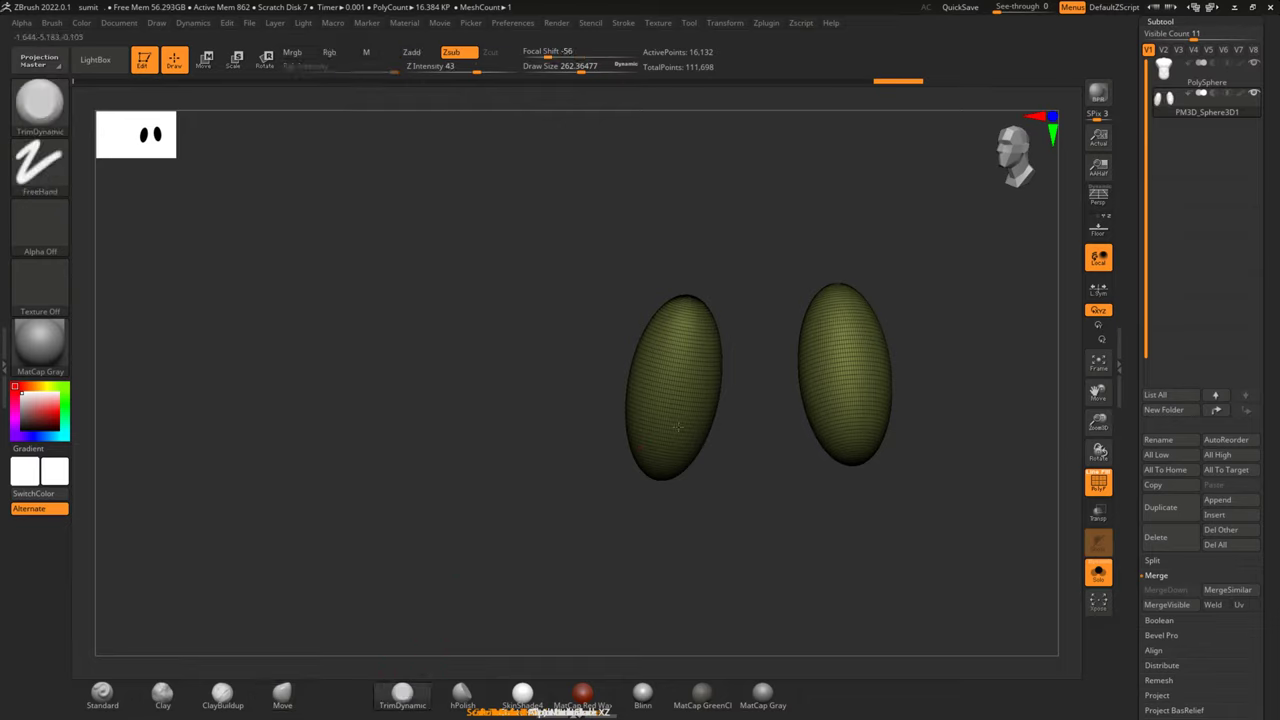
left_click(1098, 482)
mouse_move(943, 486)
left_mouse_down()
mouse_move(846, 386)
mouse_move(915, 379)
mouse_move(880, 372)
left_mouse_up()
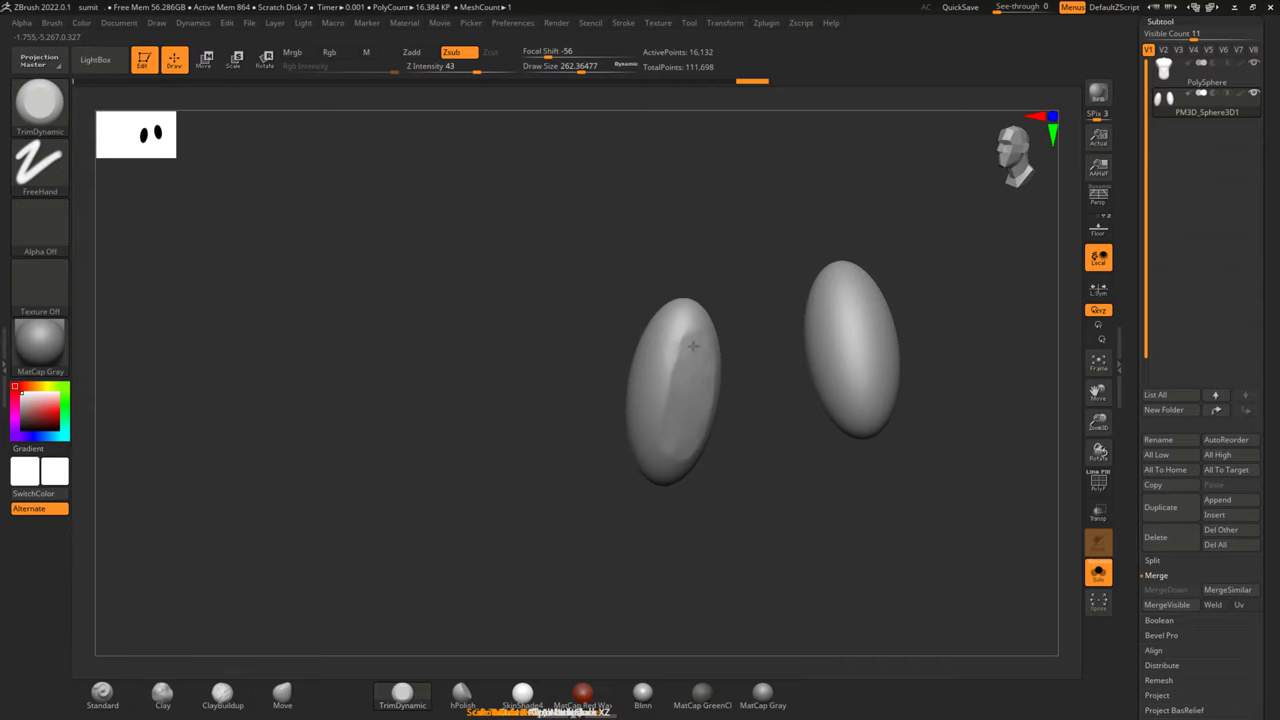
mouse_move(559, 496)
left_mouse_down()
mouse_move(693, 532)
mouse_move(846, 461)
left_mouse_up()
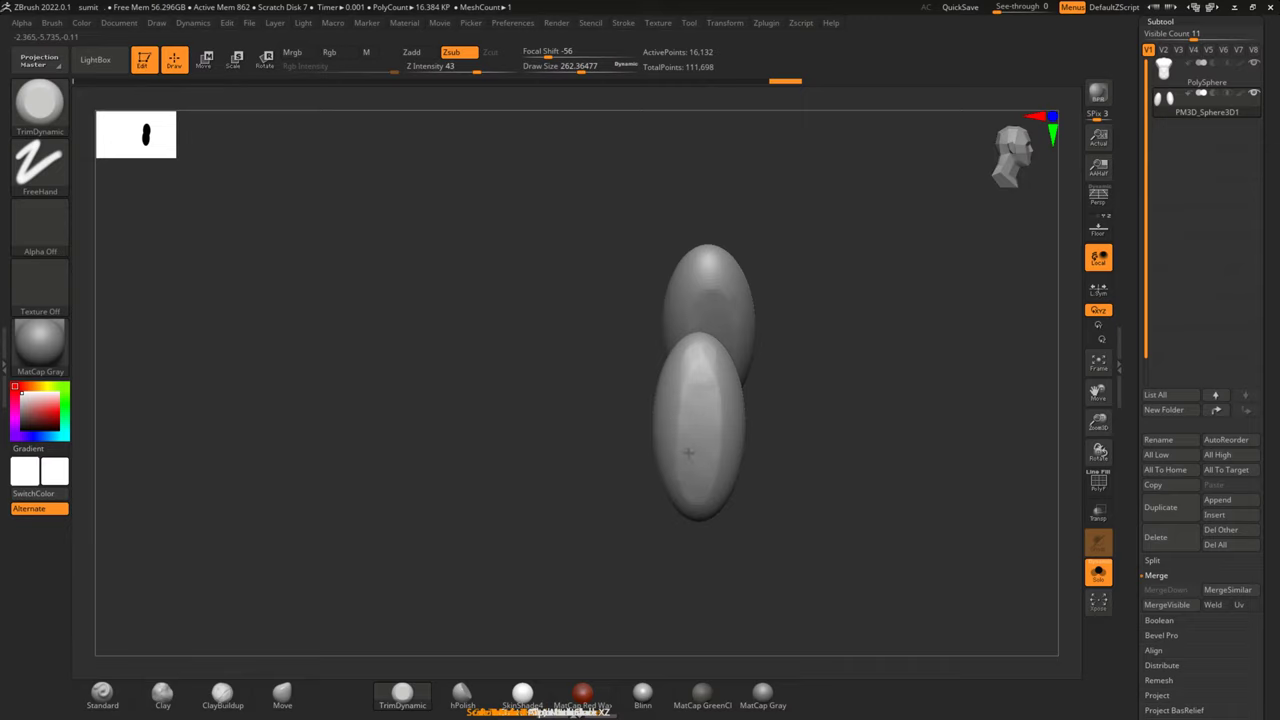
key("shift")
left_click_drag(560, 517, 731, 471)
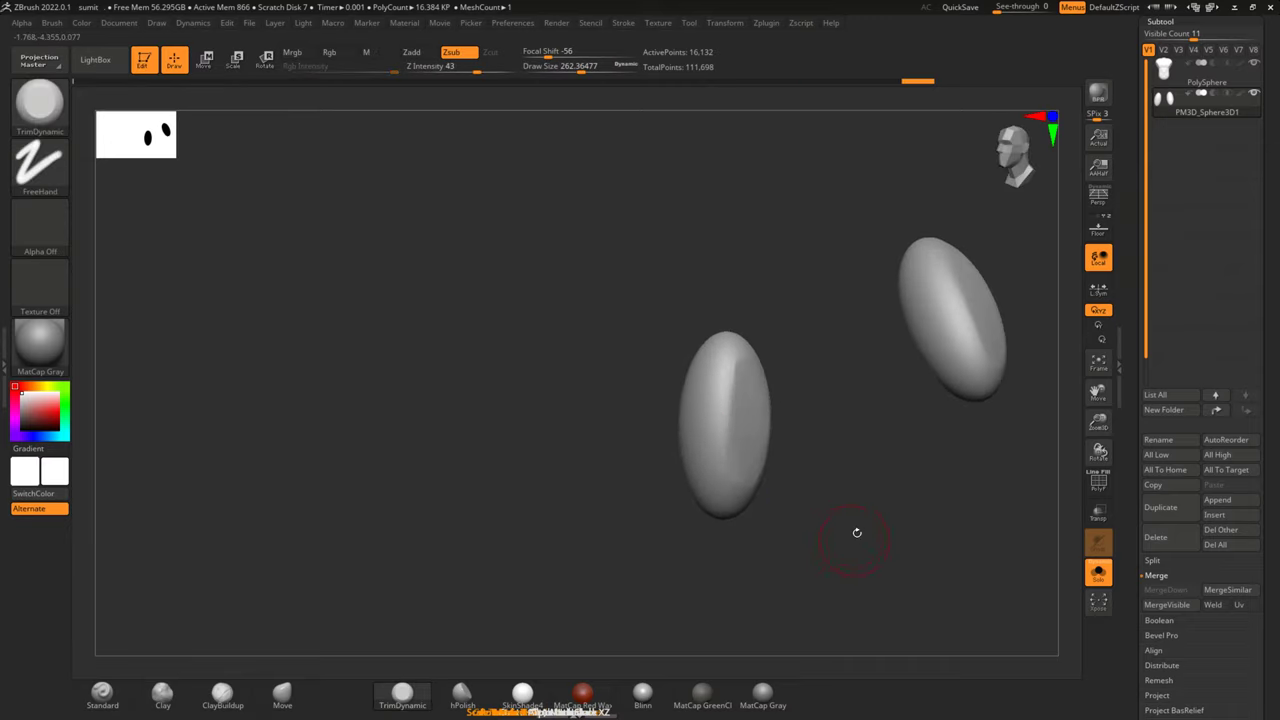
mouse_move(857, 529)
left_mouse_down()
mouse_move(889, 520)
mouse_move(697, 529)
left_mouse_up()
Unhide all arm parts, turn Solo off, and select the PolySphere torso subtool
left_click(568, 580, "ctrl+shift")
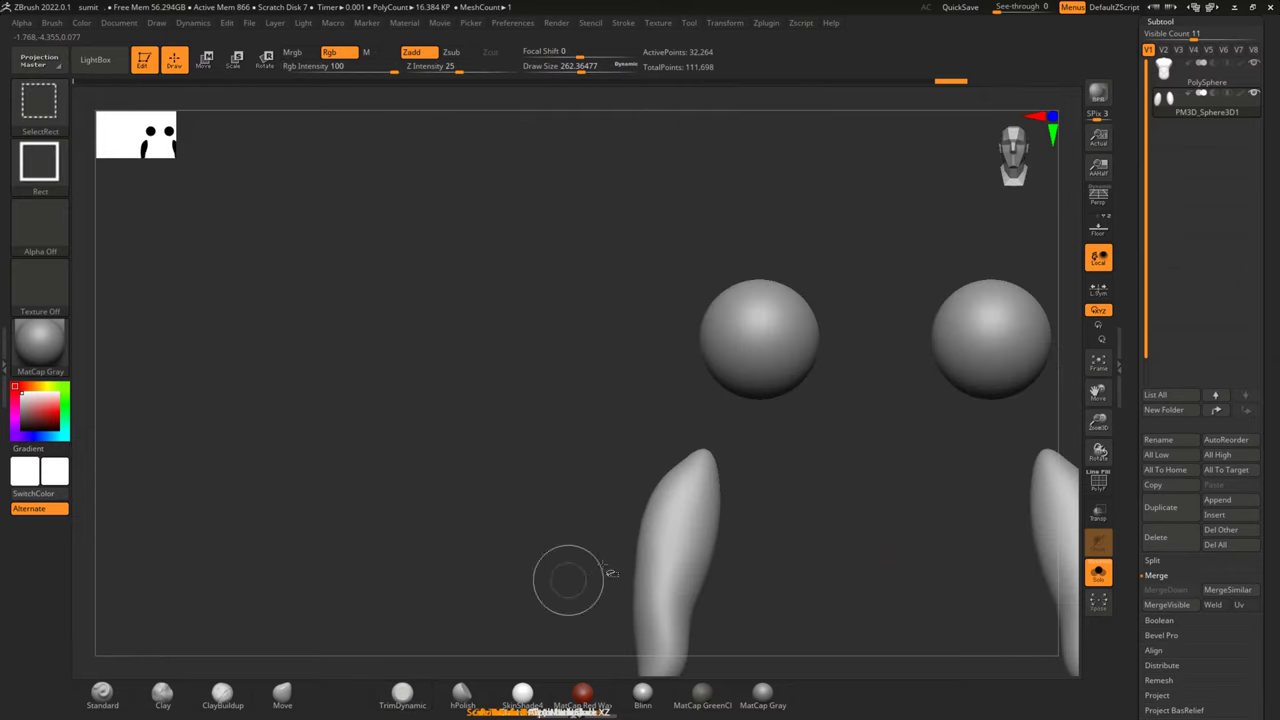
left_click(540, 486, "ctrl+shift")
mouse_move(560, 486)
left_mouse_down()
mouse_move(761, 506)
mouse_move(957, 409)
mouse_move(1037, 432)
left_mouse_up()
left_click(1098, 484)
left_click(1098, 484)
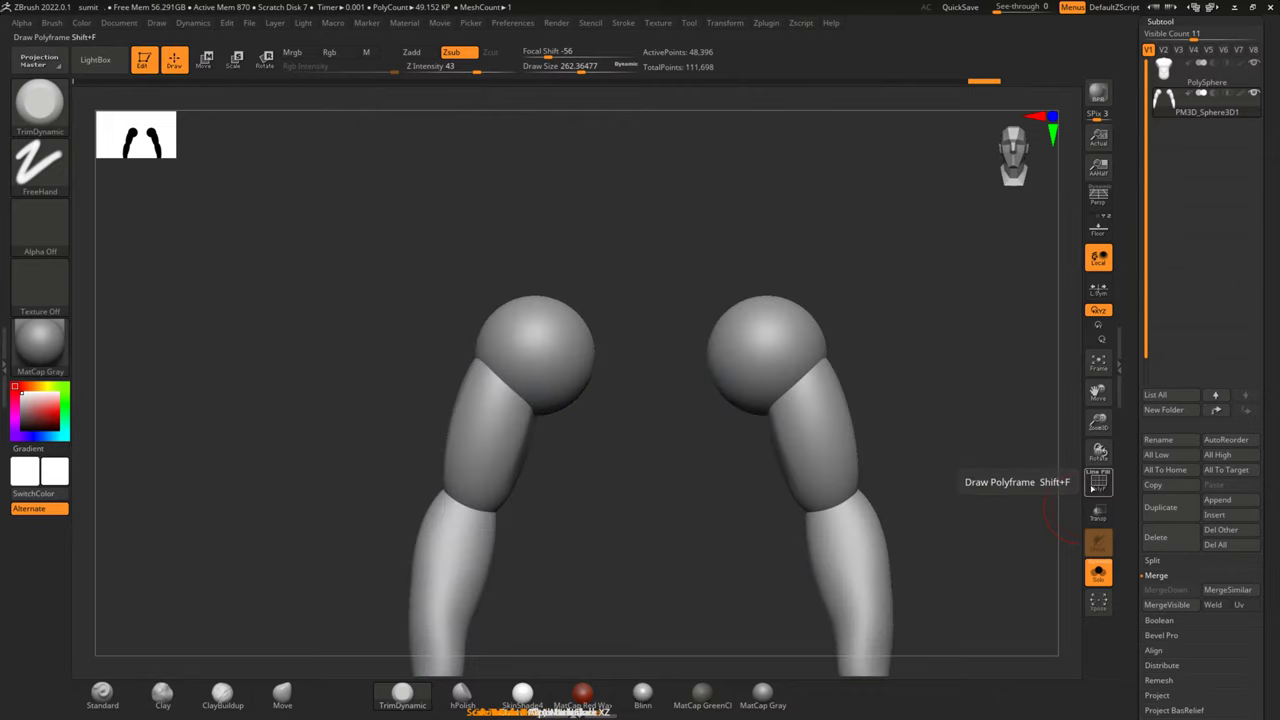
left_click(1098, 572)
mouse_move(1017, 370)
left_mouse_down()
mouse_move(991, 343)
mouse_move(965, 409)
mouse_move(423, 437)
mouse_move(623, 286)
left_mouse_up()
left_click(771, 386, "alt")
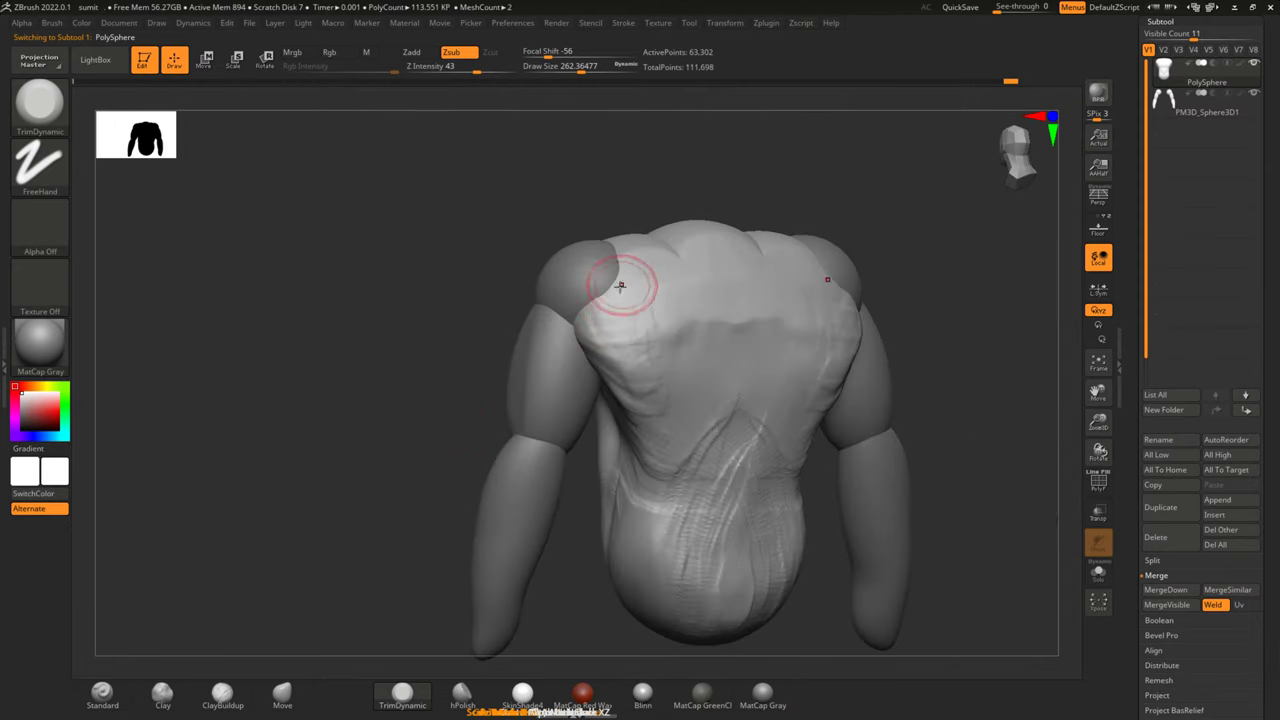
Switch to the ClayBuildup brush, orbit to a side view, and select the arms subtool
mouse_move(371, 354)
left_mouse_down()
mouse_move(375, 380)
mouse_move(591, 320)
mouse_move(440, 406)
mouse_move(430, 390)
left_mouse_up()
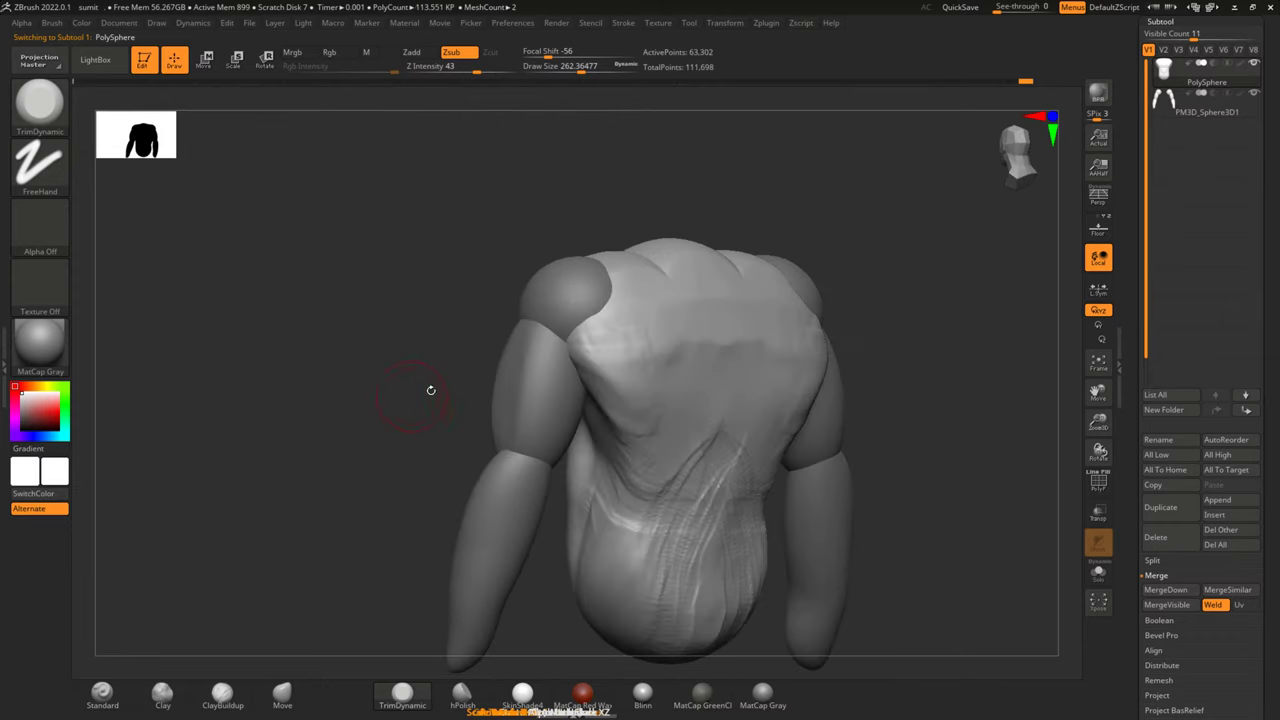
left_click(248, 692)
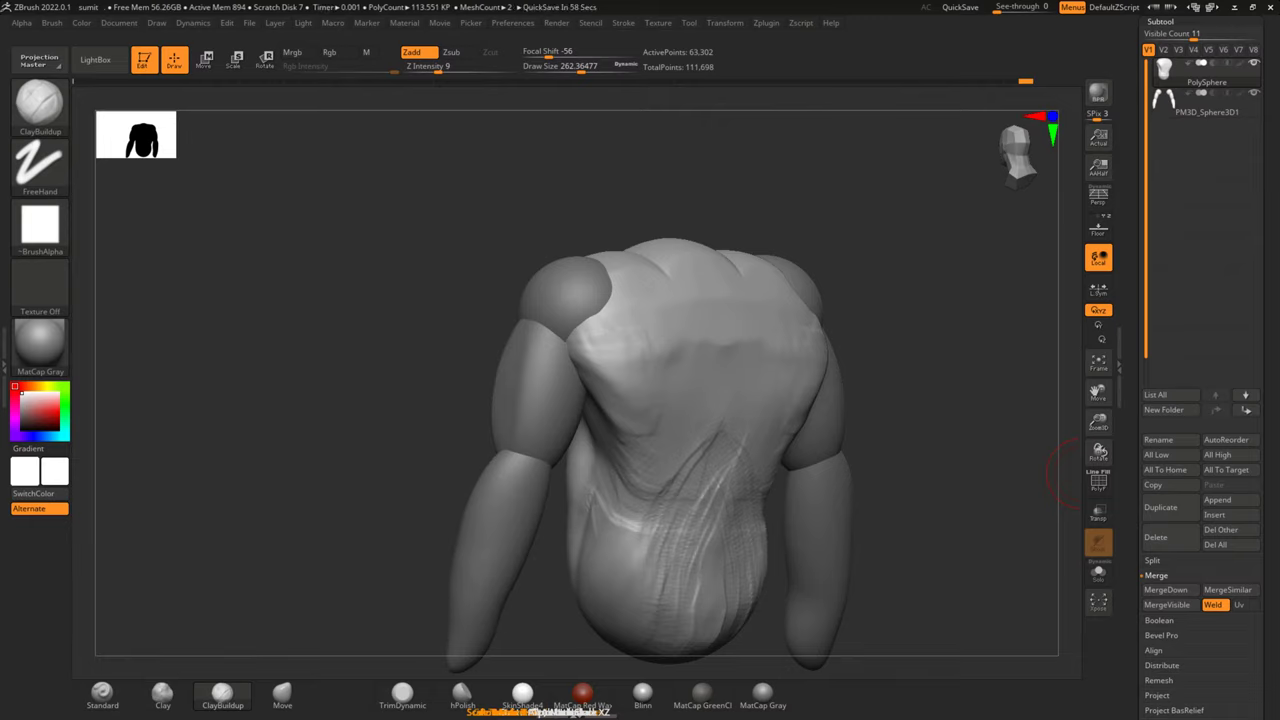
mouse_move(886, 406)
left_mouse_down()
mouse_move(917, 403)
mouse_move(760, 409)
mouse_move(652, 378)
left_mouse_up()
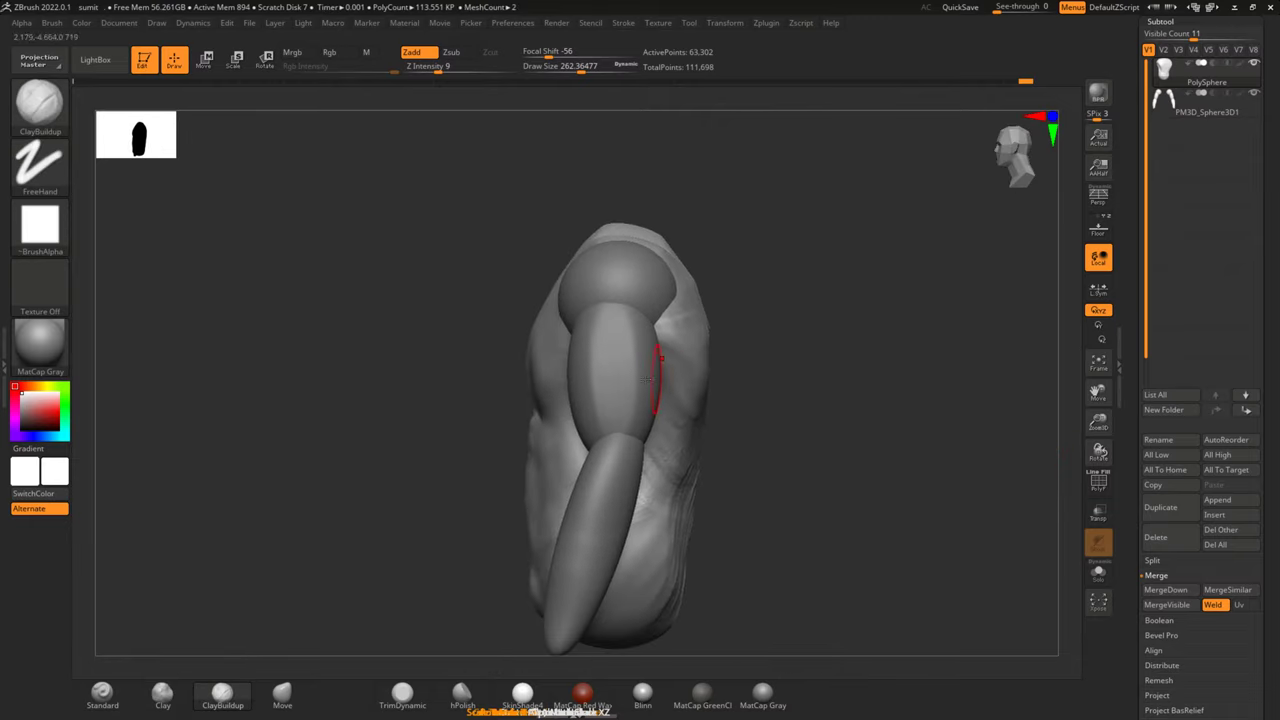
left_click(652, 378, "alt")
Nudge the arms subtool slightly sideways with the Move gizmo, then return to Draw mode
key("w")
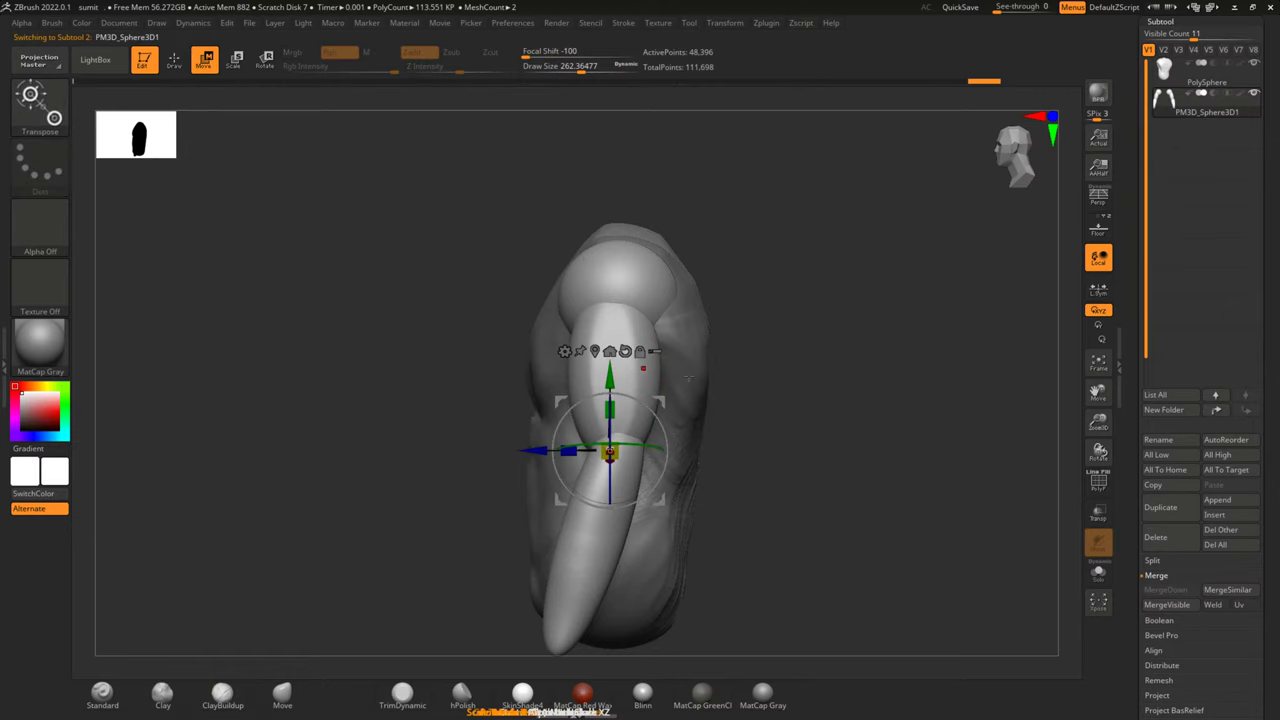
left_click_drag(608, 452, 620, 452)
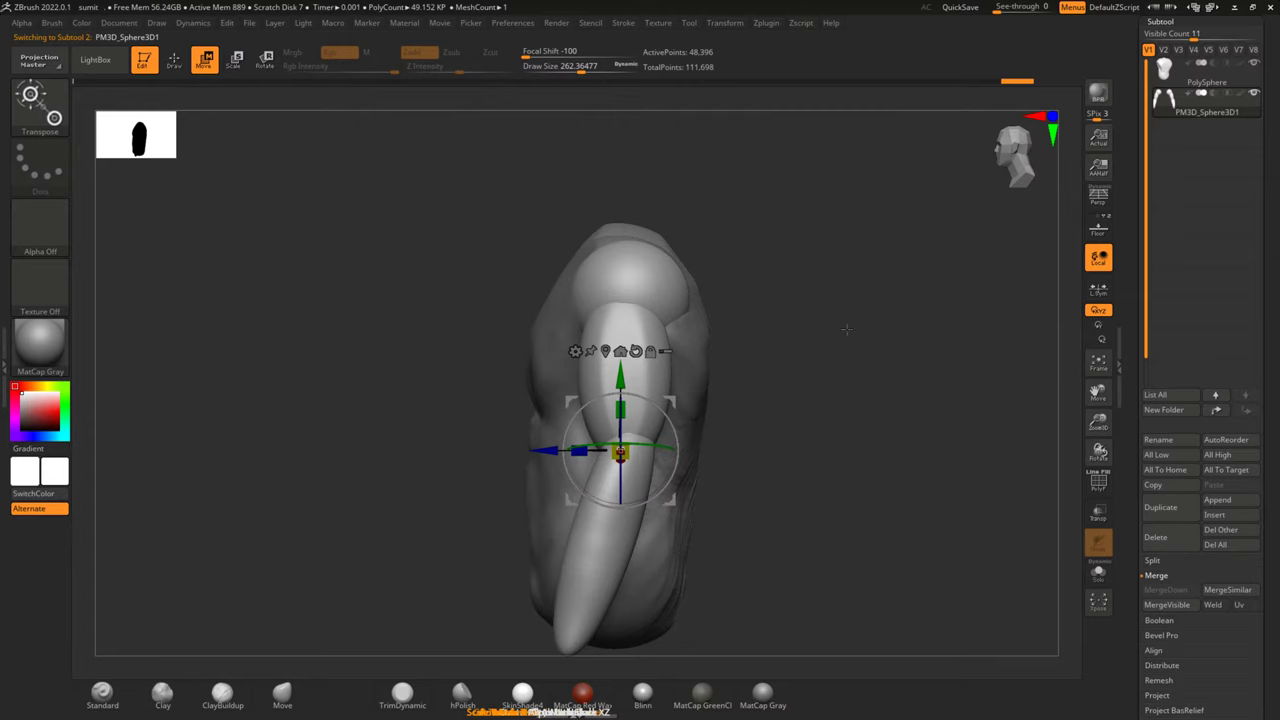
left_click_drag(620, 452, 628, 452)
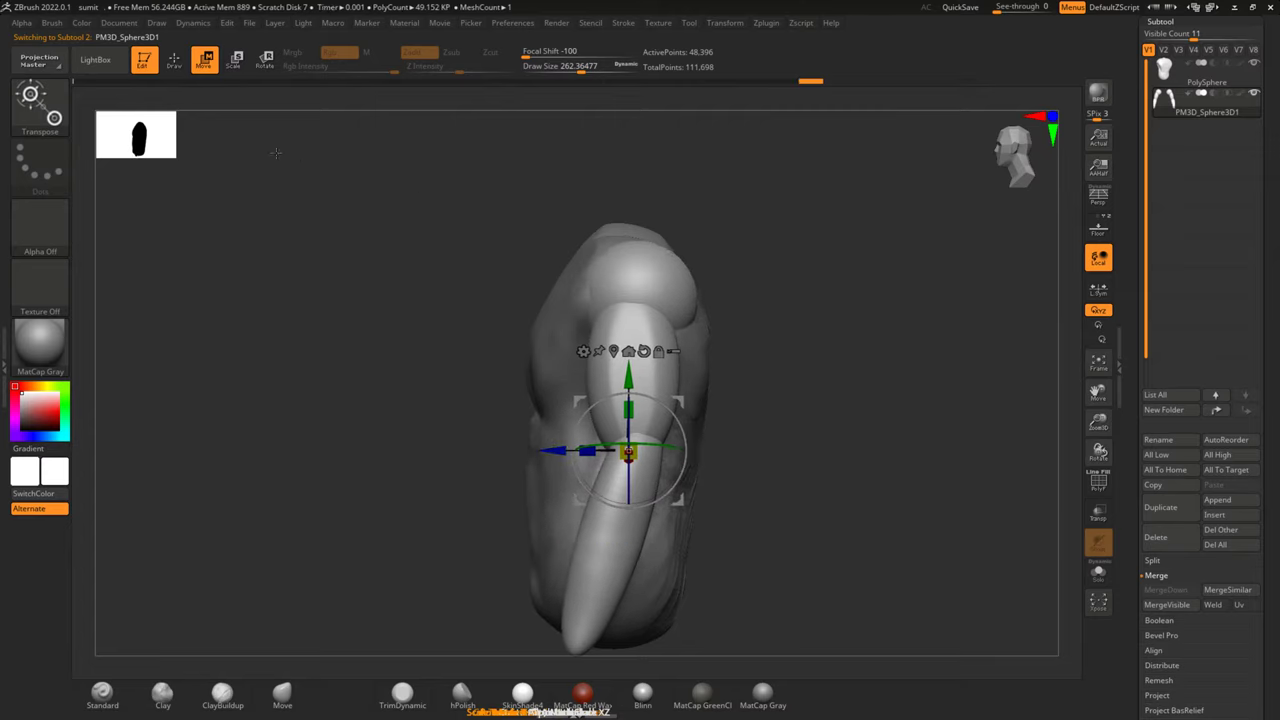
left_click_drag(548, 452, 544, 452)
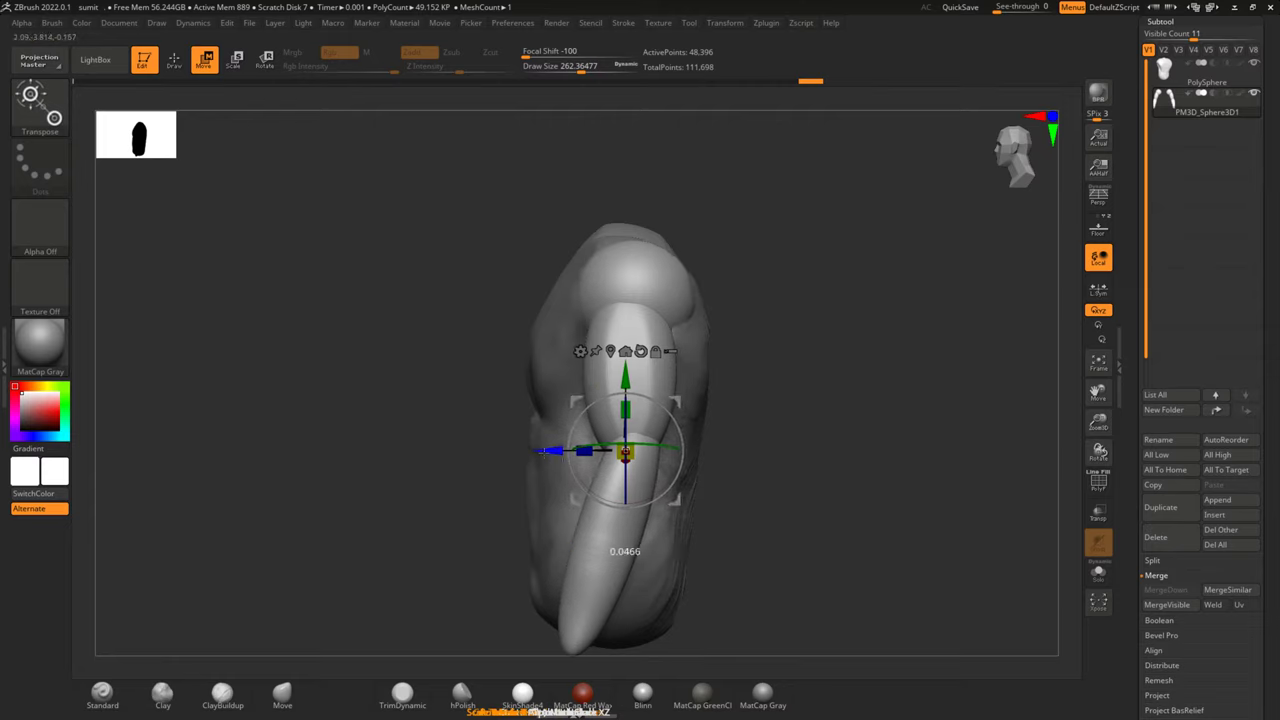
left_click(185, 62)
left_click_drag(818, 393, 637, 410)
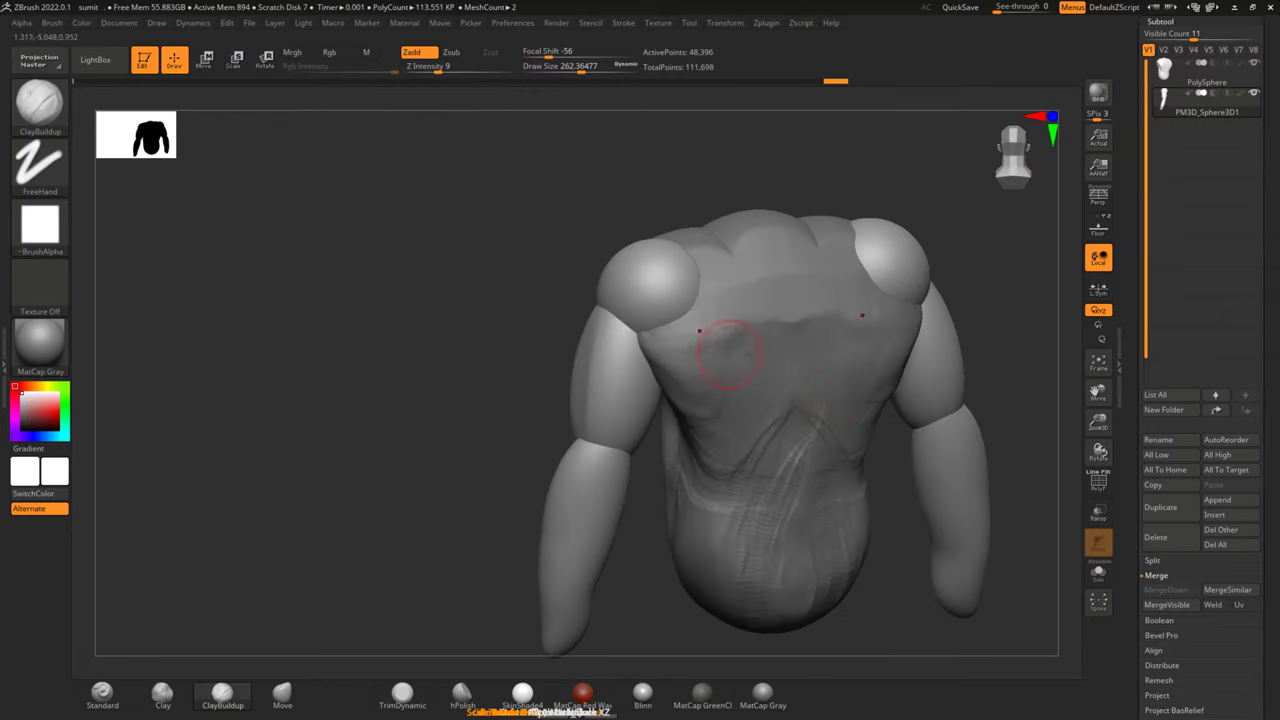
Select the torso subtool, smooth the upper back near the left shoulder, and add vertical clay strokes
left_click(717, 375, "alt")
left_click_drag(550, 423, 600, 372)
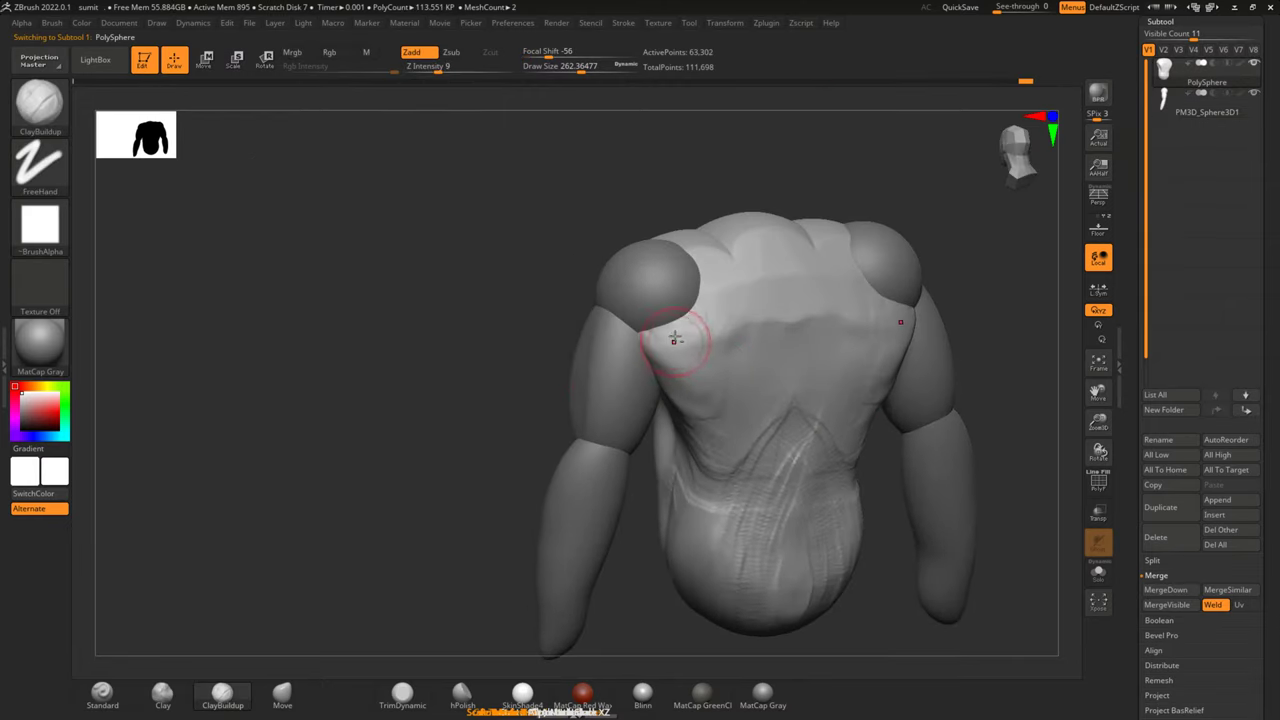
mouse_move(675, 340)
left_mouse_down("shift")
mouse_move(657, 314)
mouse_move(640, 400)
mouse_move(700, 337)
mouse_move(651, 371)
mouse_move(671, 428)
mouse_move(766, 357)
mouse_move(660, 407)
mouse_move(690, 395)
mouse_move(657, 386)
mouse_move(728, 313)
mouse_move(731, 346)
mouse_move(771, 331)
mouse_move(789, 351)
mouse_move(728, 428)
left_mouse_up("shift")
mouse_move(420, 414)
left_mouse_down()
mouse_move(477, 400)
mouse_move(457, 394)
mouse_move(651, 409)
mouse_move(874, 360)
mouse_move(731, 363)
left_mouse_up()
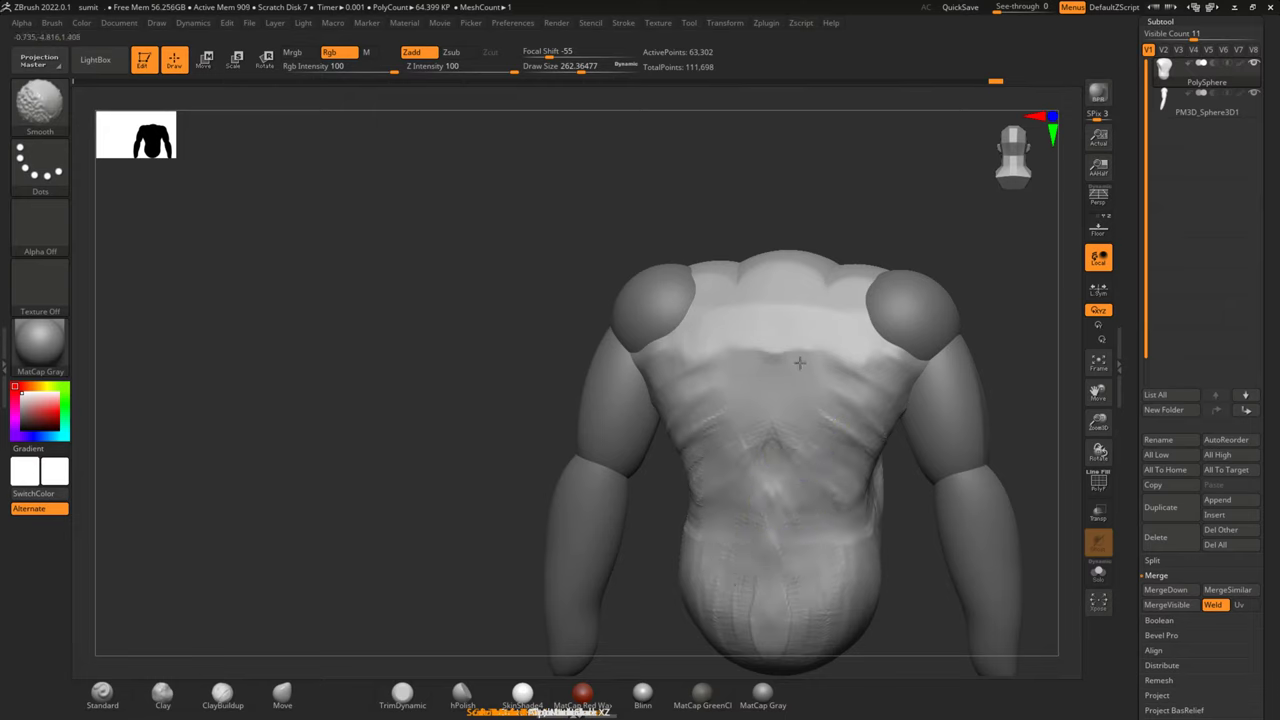
mouse_move(806, 309)
left_mouse_down()
mouse_move(752, 432)
mouse_move(764, 655)
left_mouse_up()
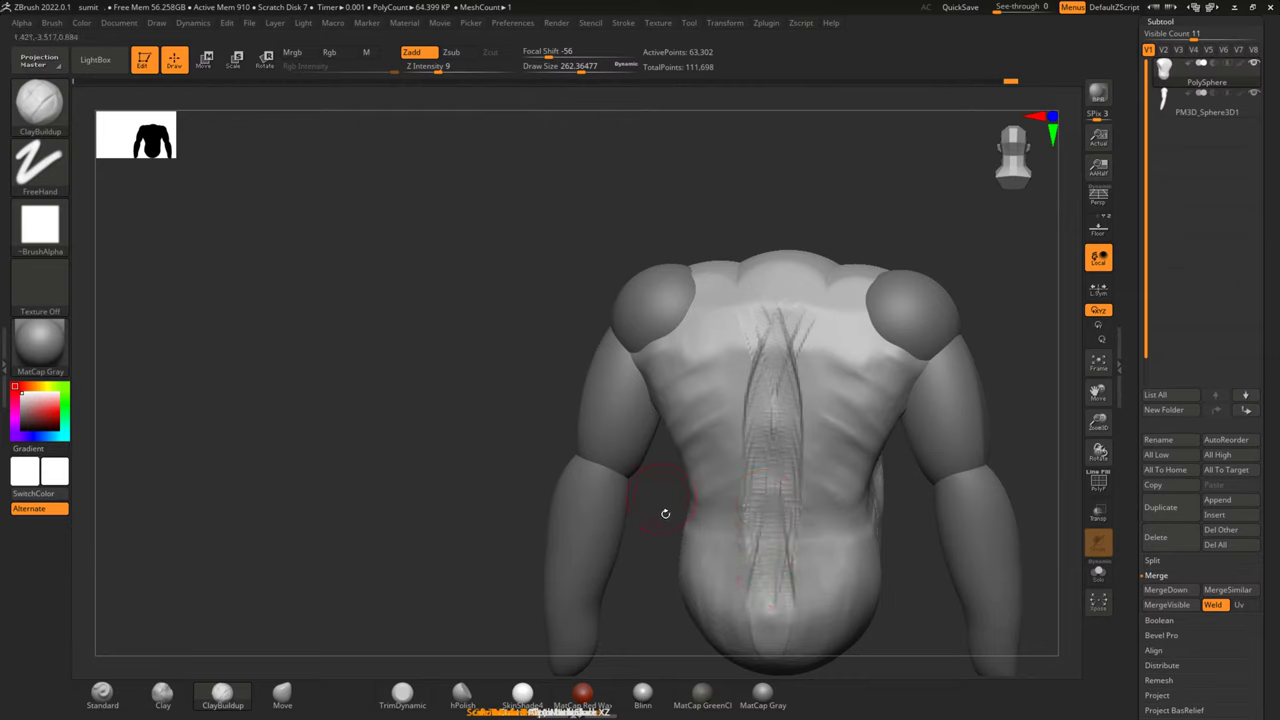
Build up clay around the shoulder blade and across the mid-back
right_click_drag(708, 400, 673, 460)
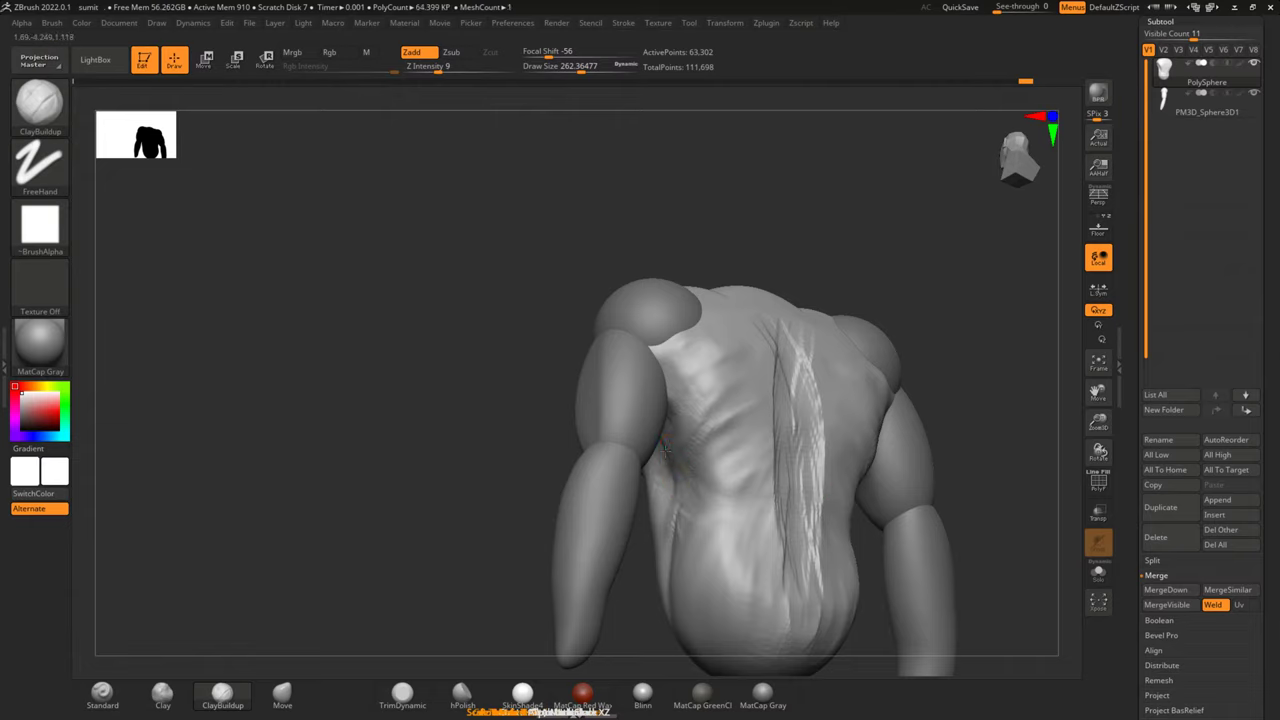
left_click_drag(700, 400, 686, 428)
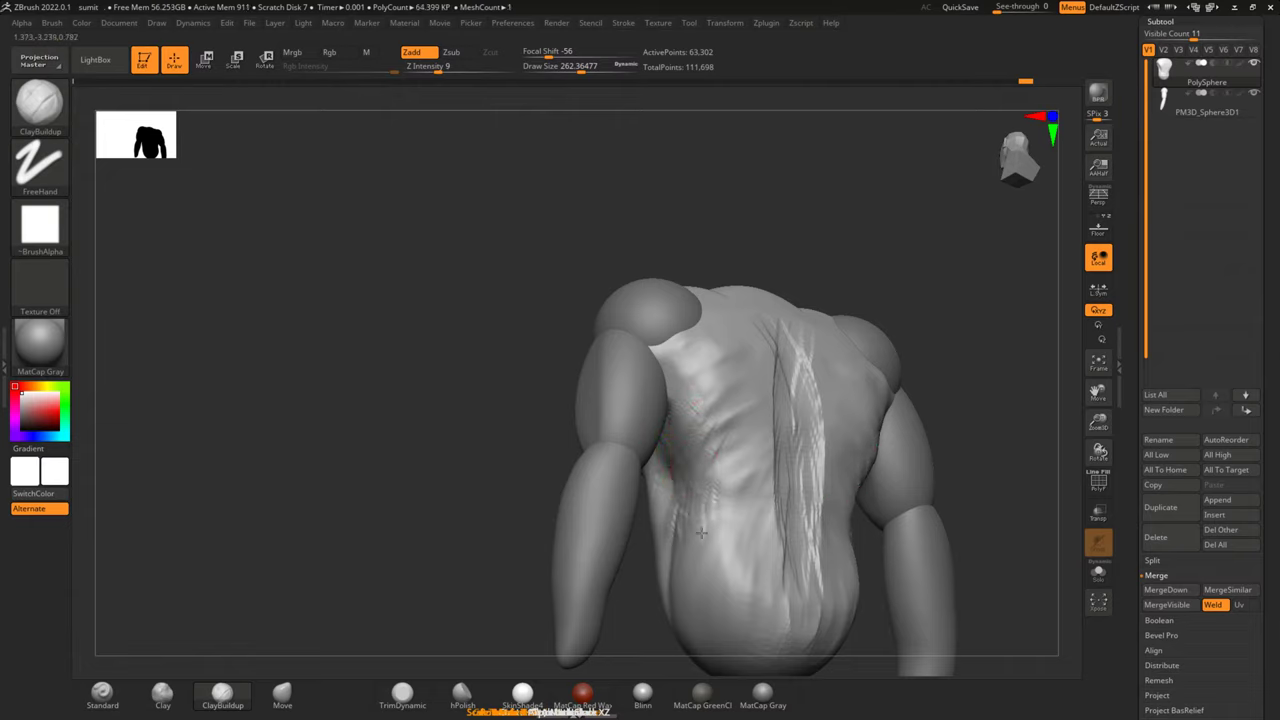
mouse_move(414, 471)
left_mouse_down()
mouse_move(477, 478)
mouse_move(832, 357)
mouse_move(771, 357)
mouse_move(802, 394)
left_mouse_up()
mouse_move(655, 417)
left_mouse_down()
mouse_move(662, 460)
mouse_move(648, 470)
mouse_move(690, 505)
mouse_move(685, 525)
mouse_move(660, 450)
mouse_move(663, 540)
mouse_move(694, 471)
mouse_move(665, 578)
left_mouse_up()
left_click_drag(667, 502, 657, 457)
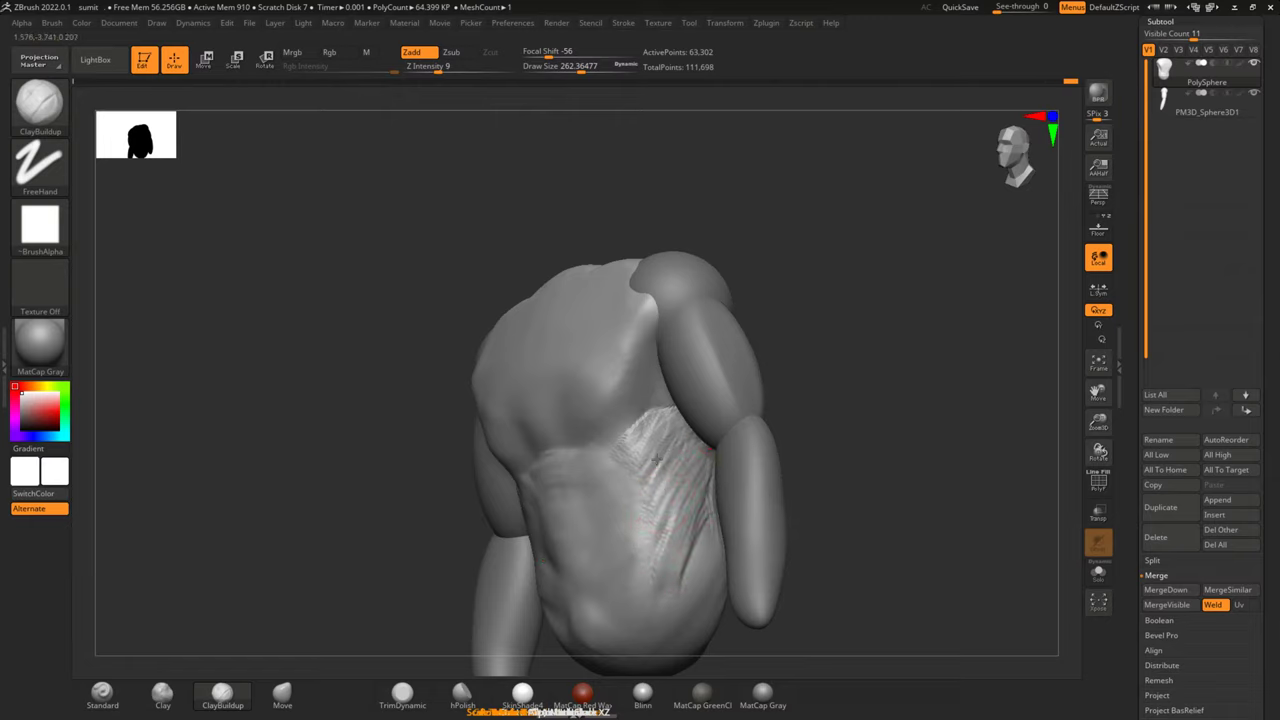
mouse_move(782, 419)
left_mouse_down("shift")
mouse_move(814, 406)
mouse_move(672, 453)
left_mouse_up("shift")
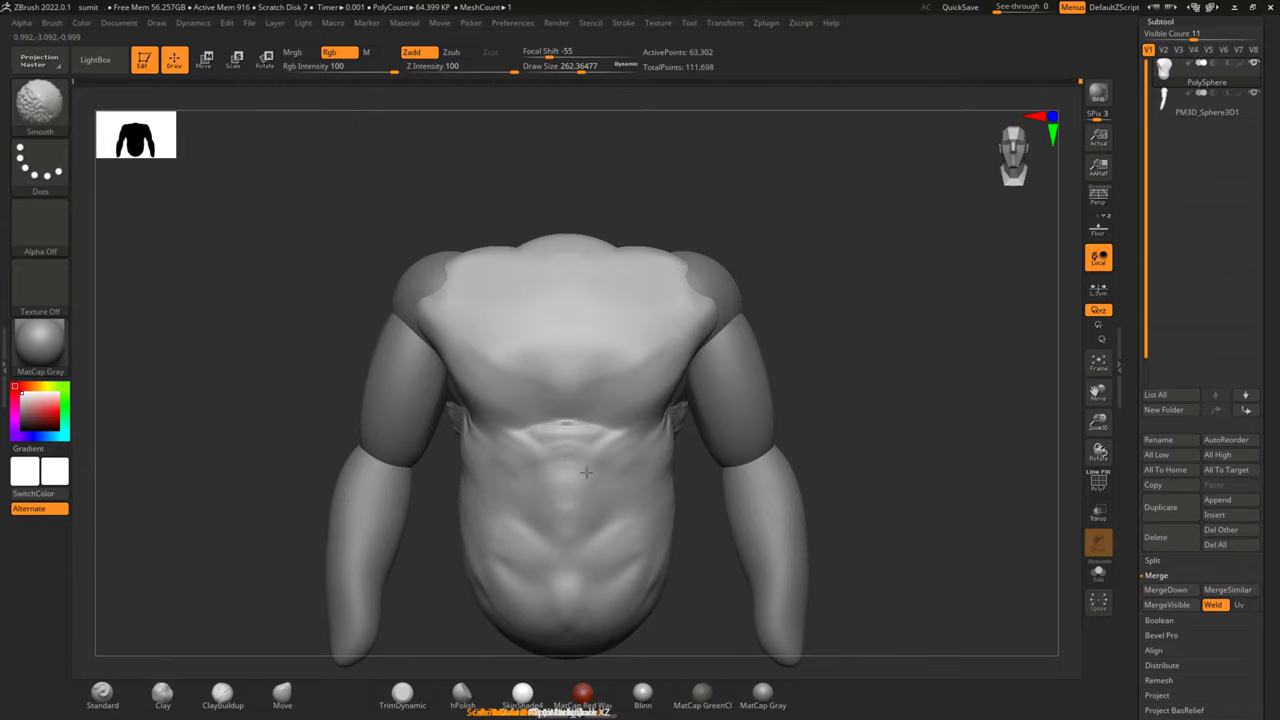
Turn to the front and add diagonal grooves across the pecs, smoothing the left pec
left_click_drag(837, 409, 543, 366)
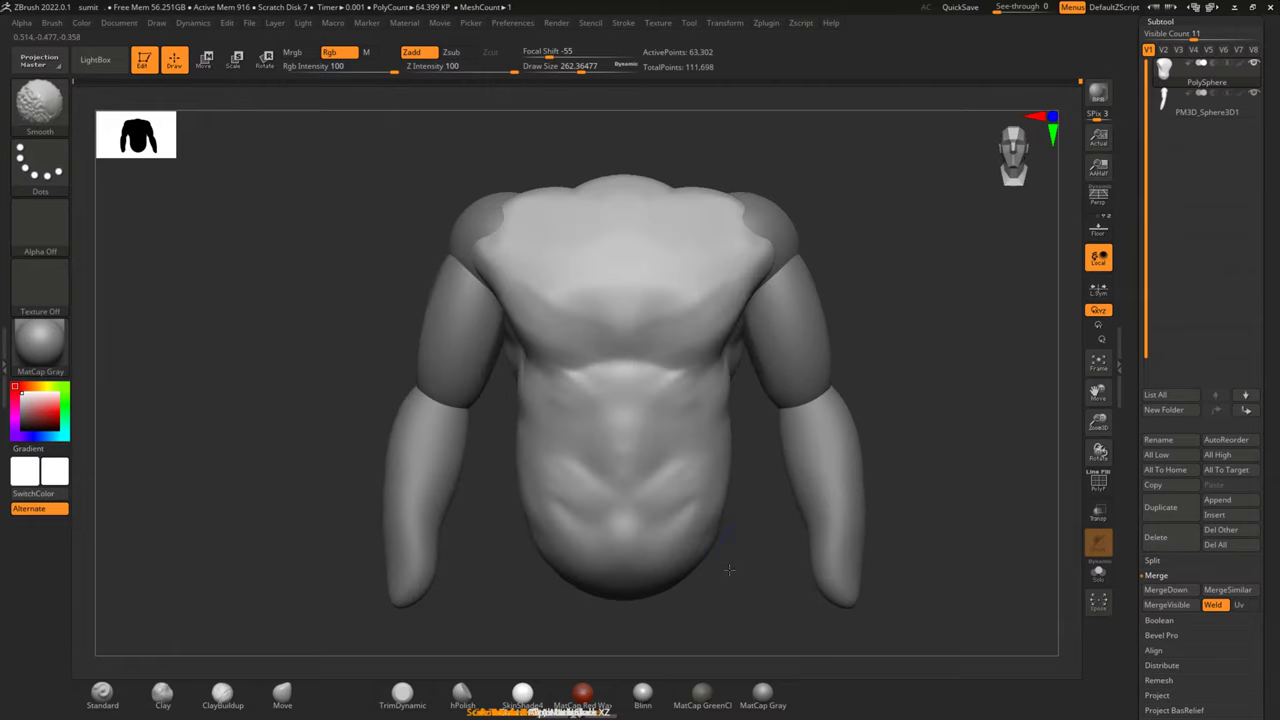
left_click_drag(951, 337, 890, 394)
mouse_move(678, 397)
left_mouse_down()
mouse_move(721, 309)
mouse_move(794, 286)
mouse_move(671, 357)
left_mouse_up()
mouse_move(453, 440)
left_mouse_down()
mouse_move(540, 380)
mouse_move(509, 409)
mouse_move(514, 360)
left_mouse_up()
left_click_drag(410, 355, 399, 377)
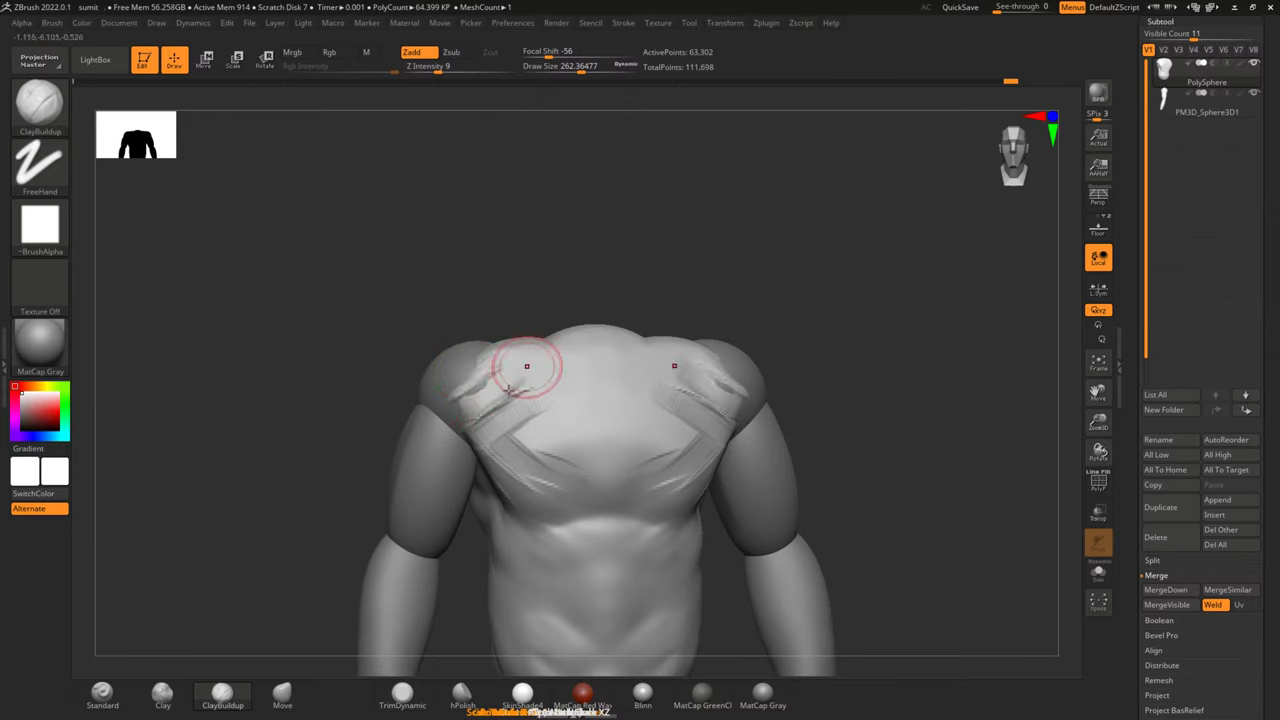
left_click_drag(523, 371, 516, 440, "shift")
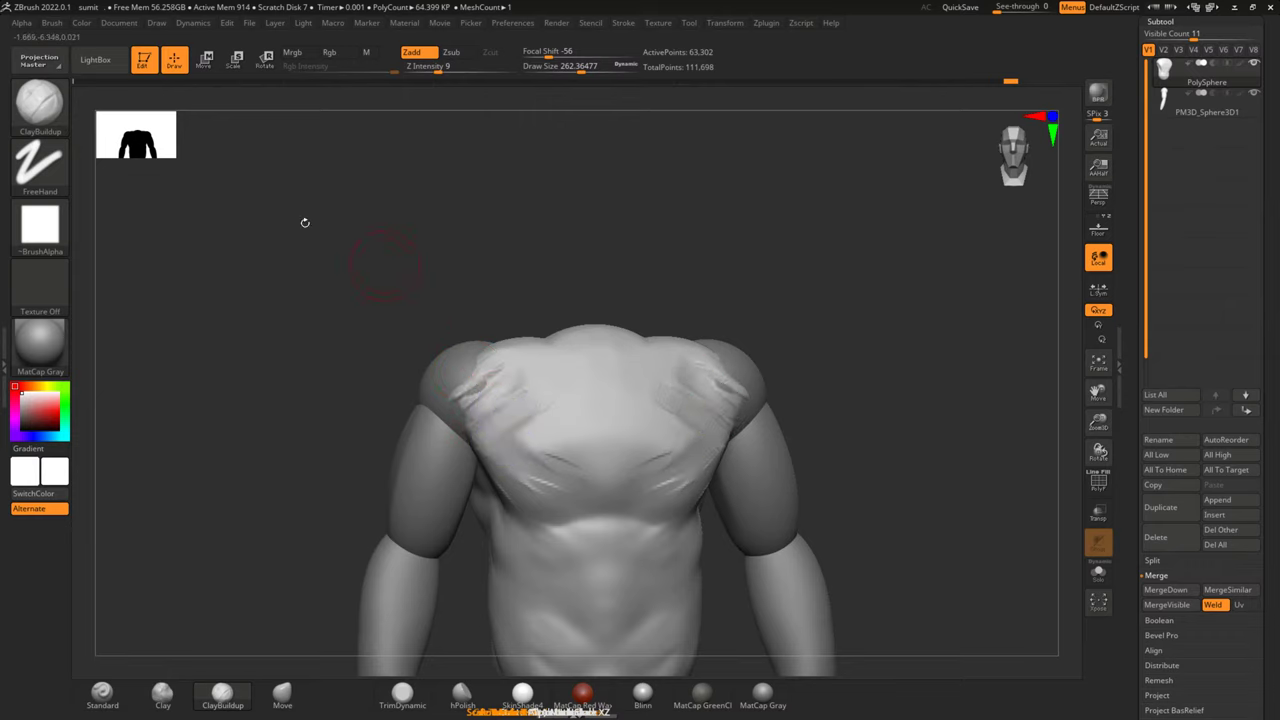
Switch to DamStandard and carve the centre-chest groove, undoing and retrying until it looks right
key("b")
key("d")
key("s")
left_click_drag(600, 345, 588, 550)
key("ctrl+z")
left_click_drag(602, 352, 604, 440)
key("ctrl+z")
mouse_move(608, 357)
left_mouse_down()
mouse_move(608, 457)
mouse_move(547, 512)
left_mouse_up()
key("ctrl+z")
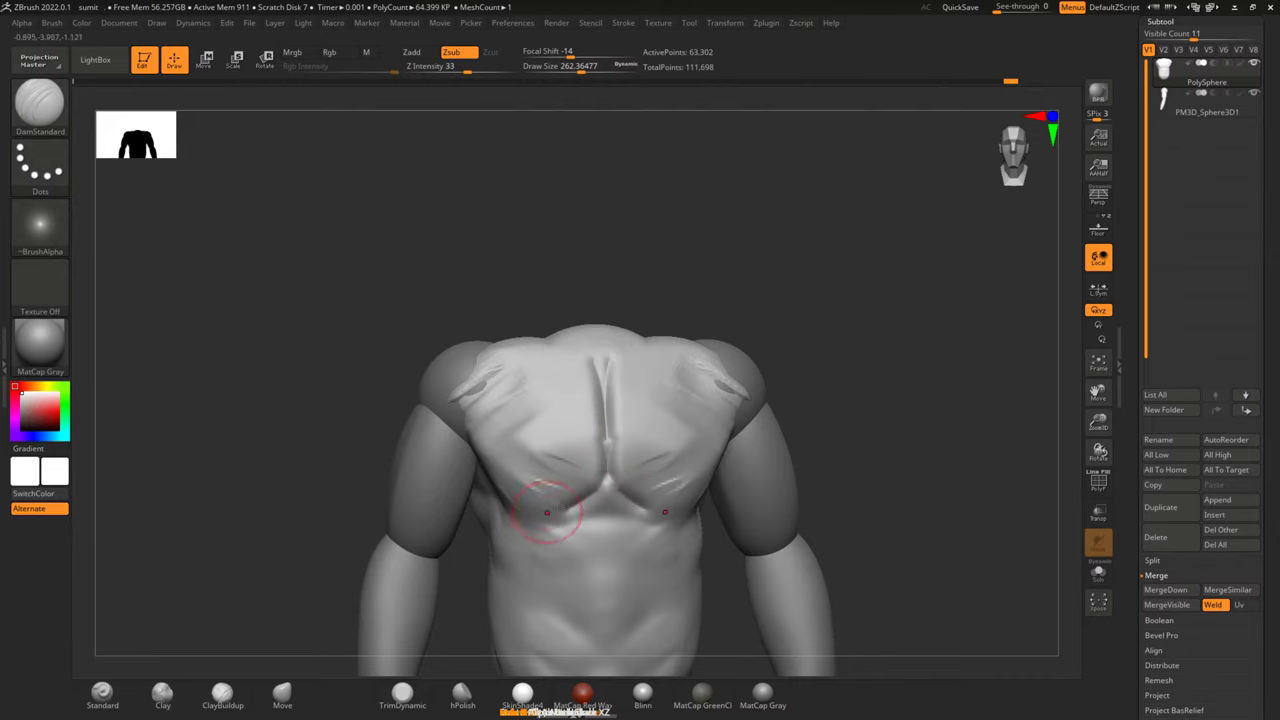
Carve grooves across the abdomen and a centre line down the belly with DamStandard
mouse_move(841, 413)
left_mouse_down()
mouse_move(550, 410)
mouse_move(606, 441)
mouse_move(543, 451)
left_mouse_up()
mouse_move(529, 519)
left_mouse_down()
mouse_move(571, 543)
mouse_move(578, 600)
left_mouse_up()
mouse_move(575, 530)
left_mouse_down()
mouse_move(568, 477)
mouse_move(608, 443)
mouse_move(543, 471)
mouse_move(553, 525)
left_mouse_up()
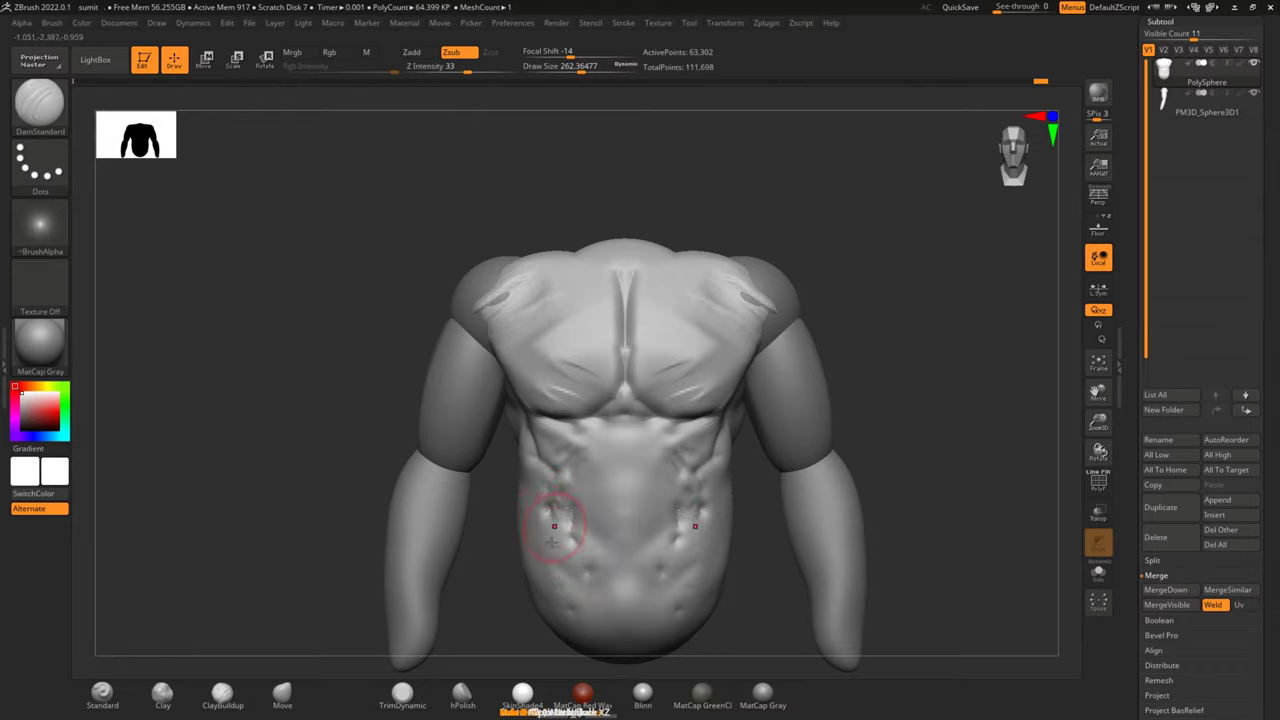
left_click_drag(625, 428, 620, 575)
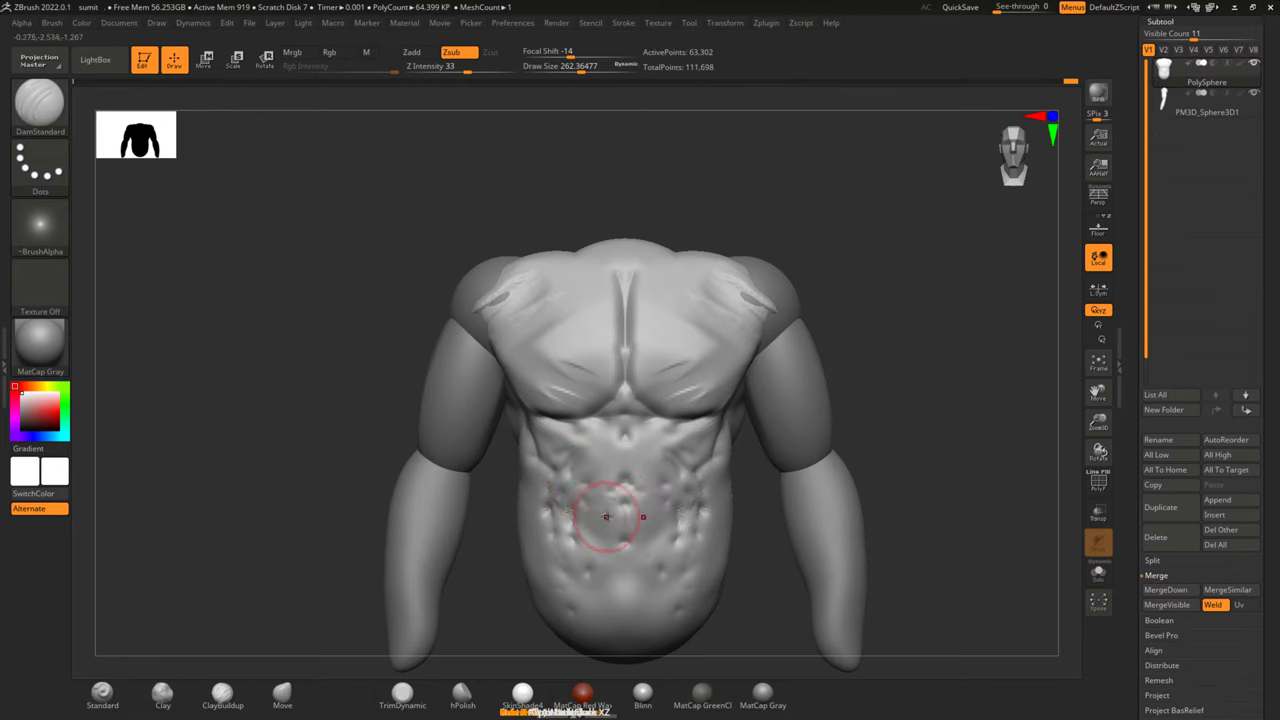
Shift-smooth the navel area and soften the abdominal and lower-abdomen creases
key("shift")
mouse_move(625, 484)
left_mouse_down("shift")
mouse_move(616, 493)
mouse_move(651, 503)
left_mouse_up("shift")
mouse_move(880, 420)
left_mouse_down()
mouse_move(908, 320)
mouse_move(709, 470)
mouse_move(757, 462)
left_mouse_up()
left_click_drag(870, 470, 820, 457, "shift")
left_click_drag(720, 485, 743, 457, "shift")
mouse_move(880, 440)
left_mouse_down("shift")
mouse_move(920, 417)
mouse_move(914, 460)
mouse_move(791, 420)
left_mouse_up("shift")
left_click_drag(660, 495, 674, 457, "shift")
mouse_move(870, 430)
left_mouse_down()
mouse_move(883, 383)
mouse_move(980, 314)
mouse_move(914, 420)
mouse_move(911, 389)
left_mouse_up()
left_click_drag(877, 467, 1046, 376)
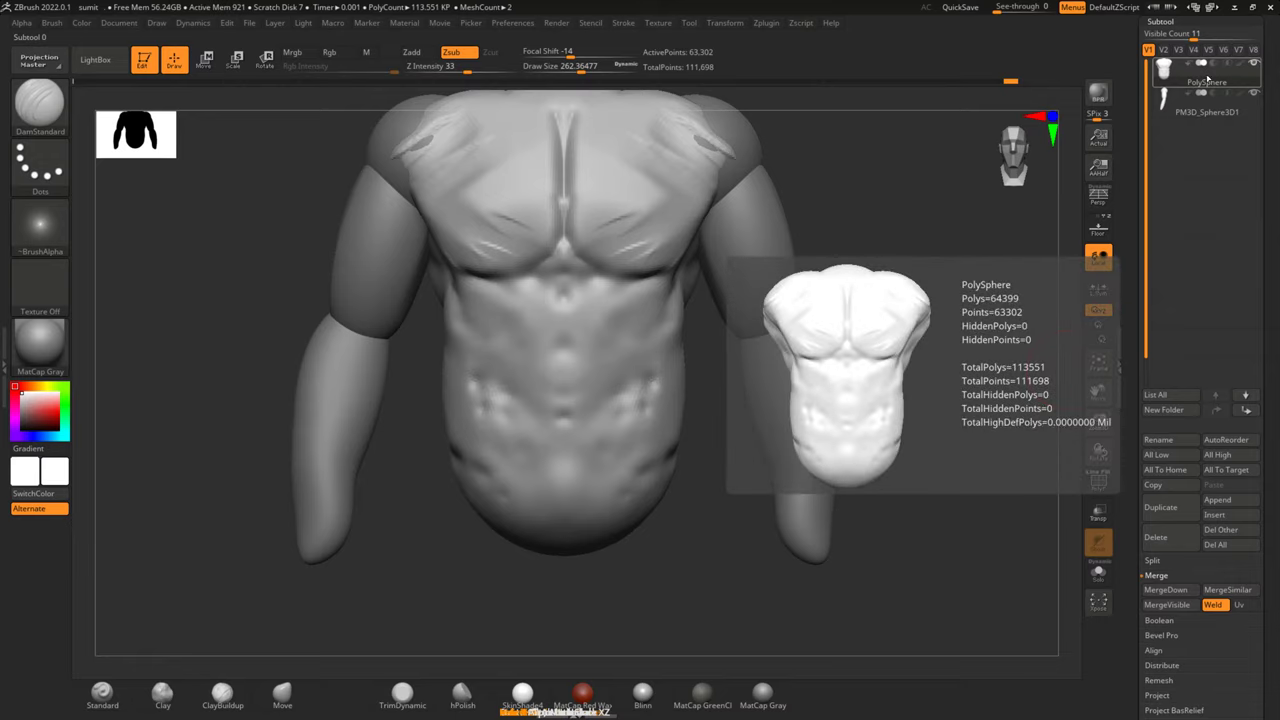
left_click(1238, 84)
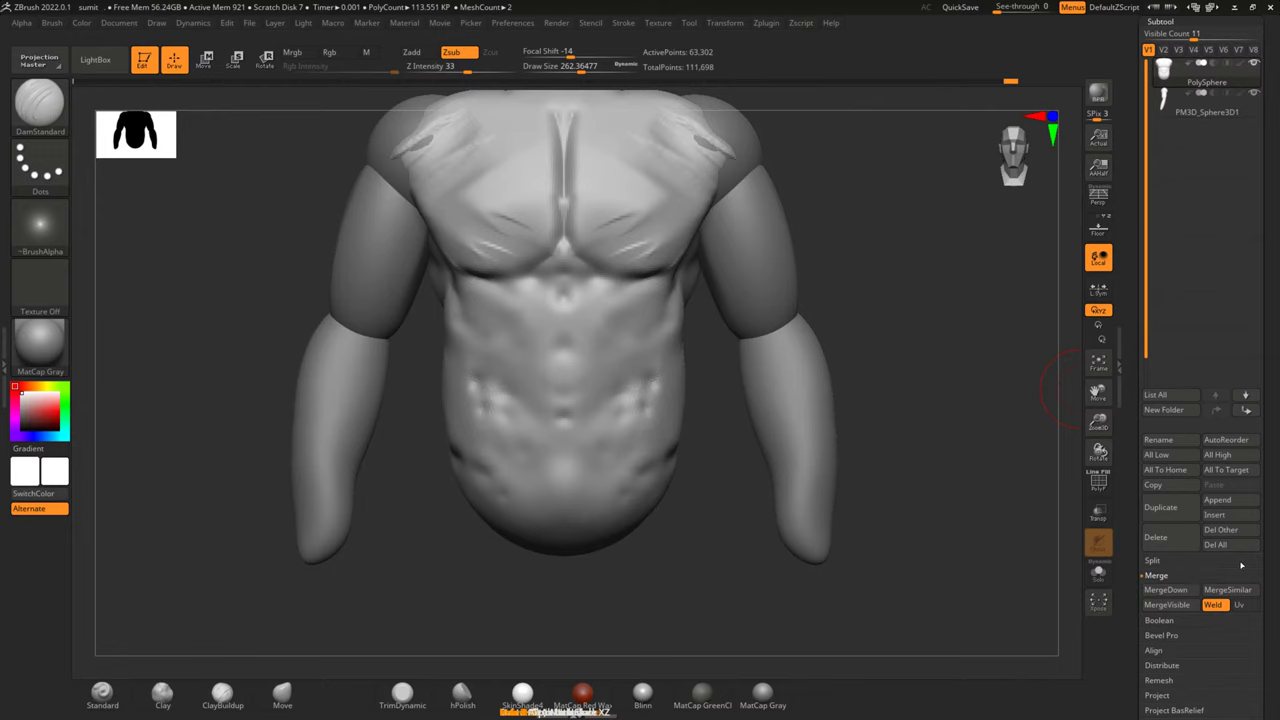
Rename the body subtool to 'Torso'
left_click_drag(1261, 561, 1130, 441)
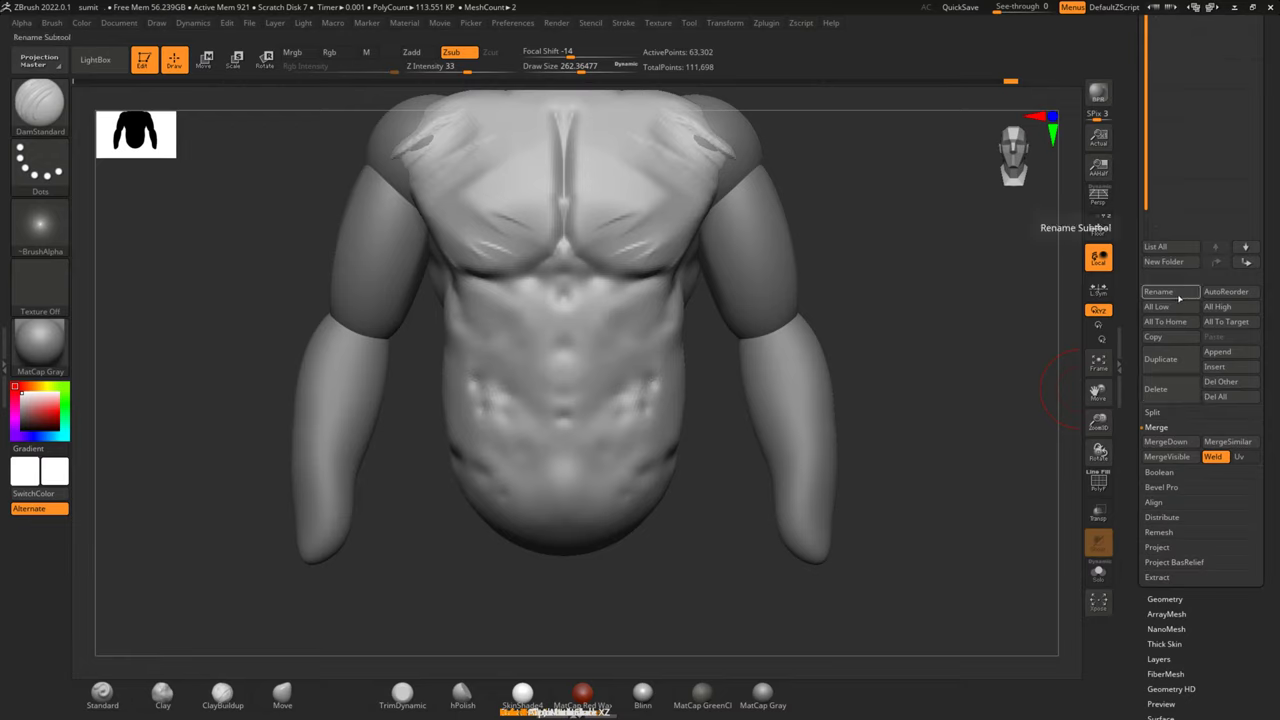
left_click(1158, 291)
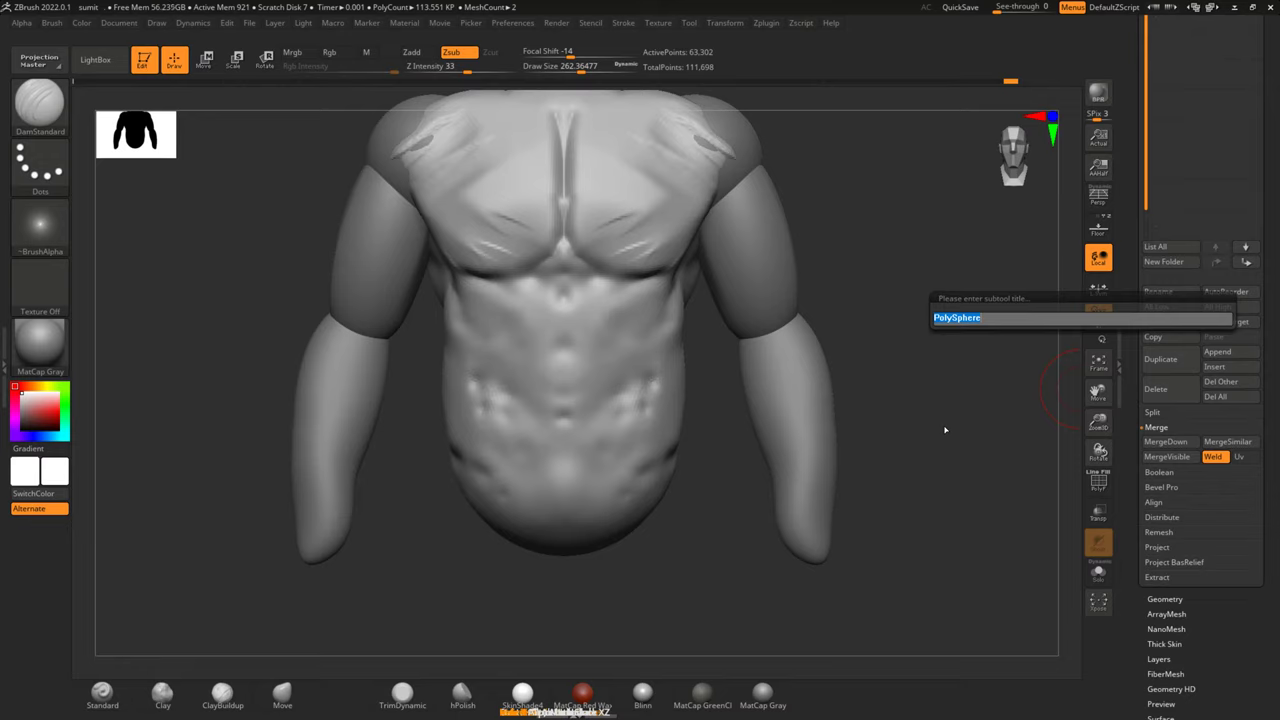
key("shift")
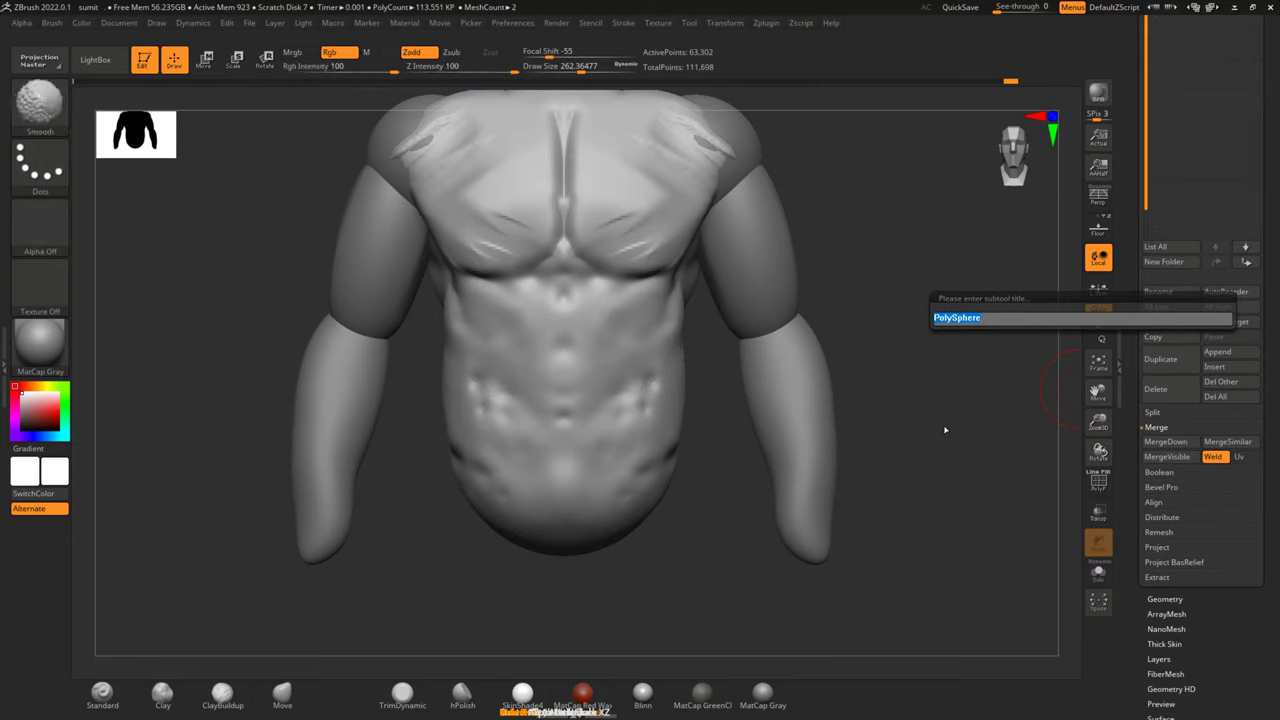
type("Torso")
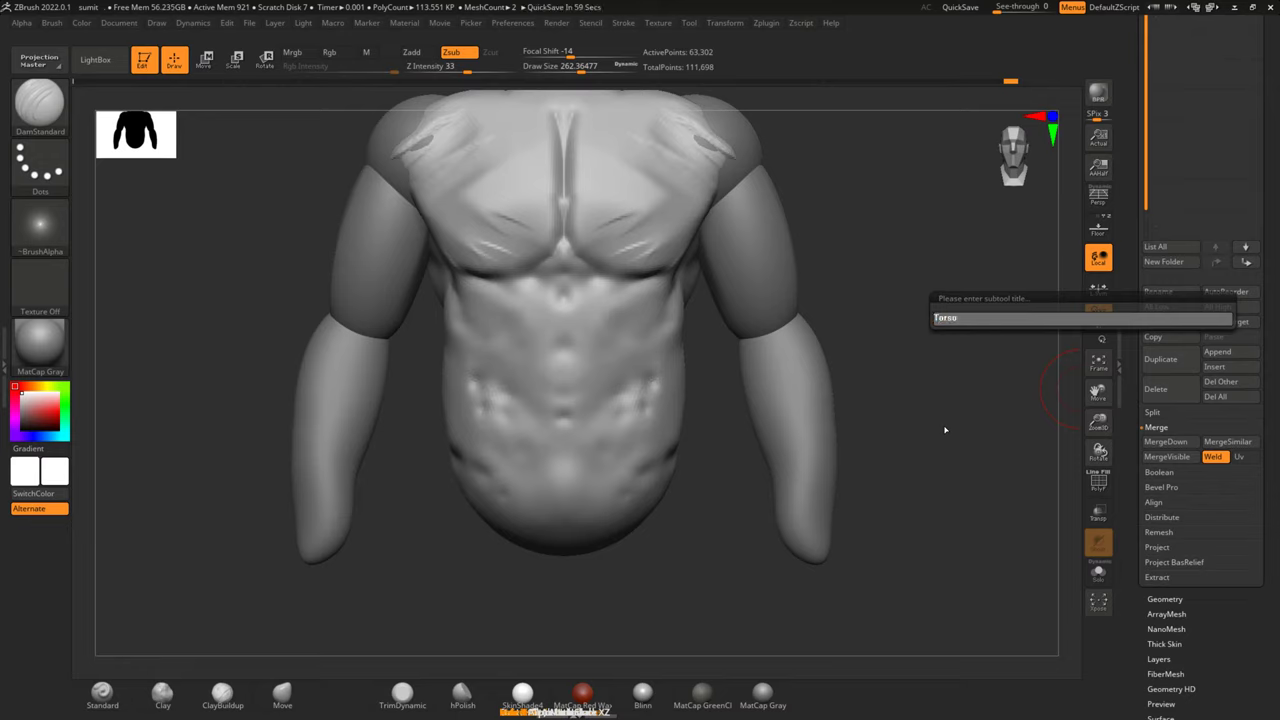
key("Return")
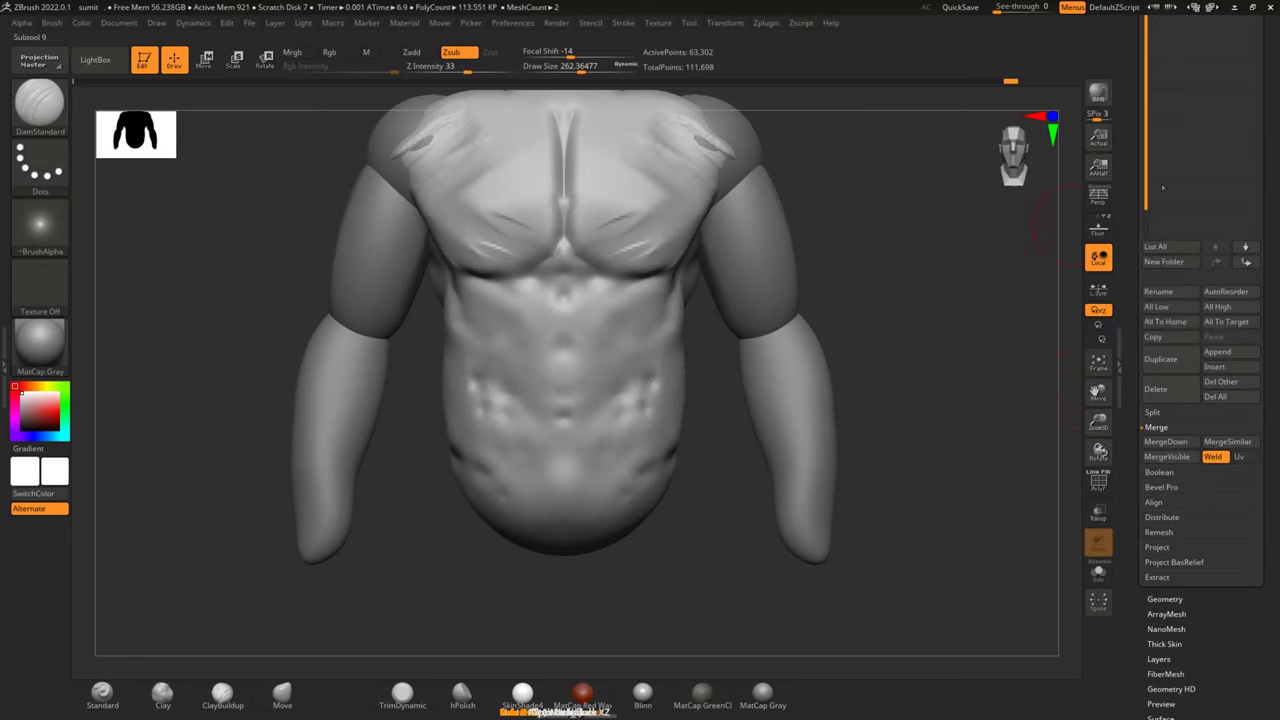
Select the PM3D_Sphere3D1 arms subtool and rename it 'hands'
scroll(1200, 400, "up", 3)
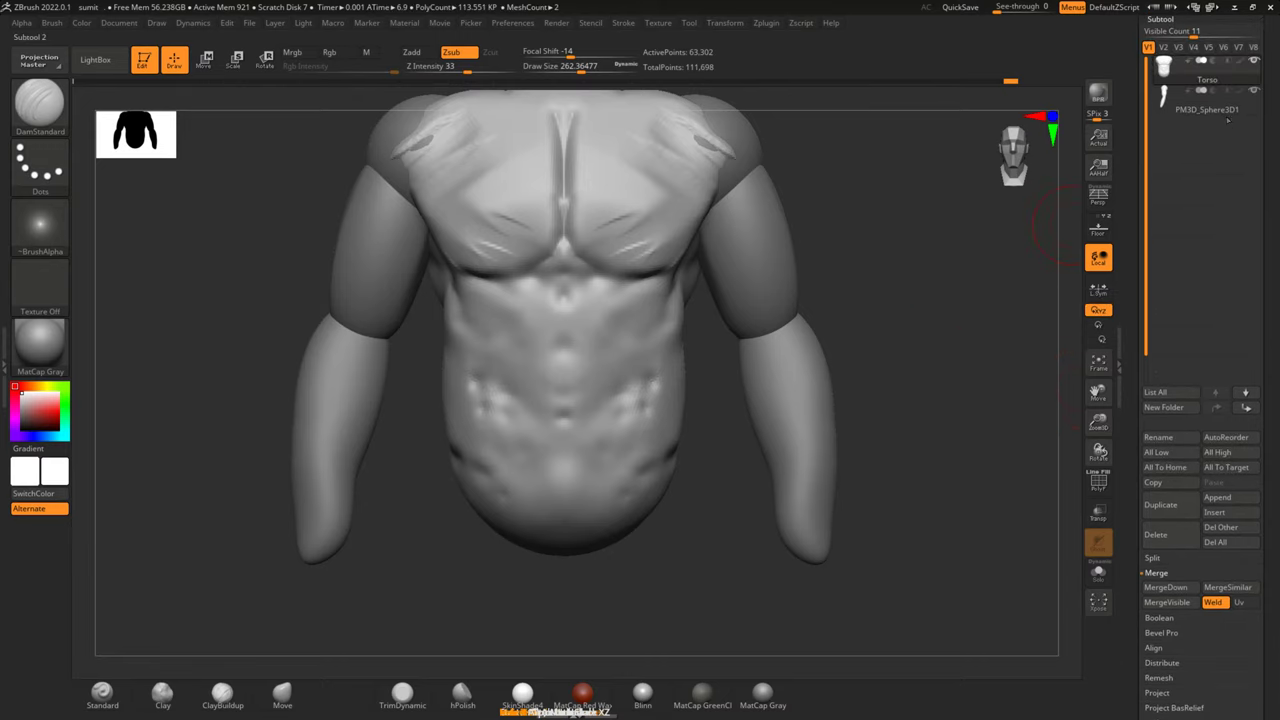
left_click(1210, 104)
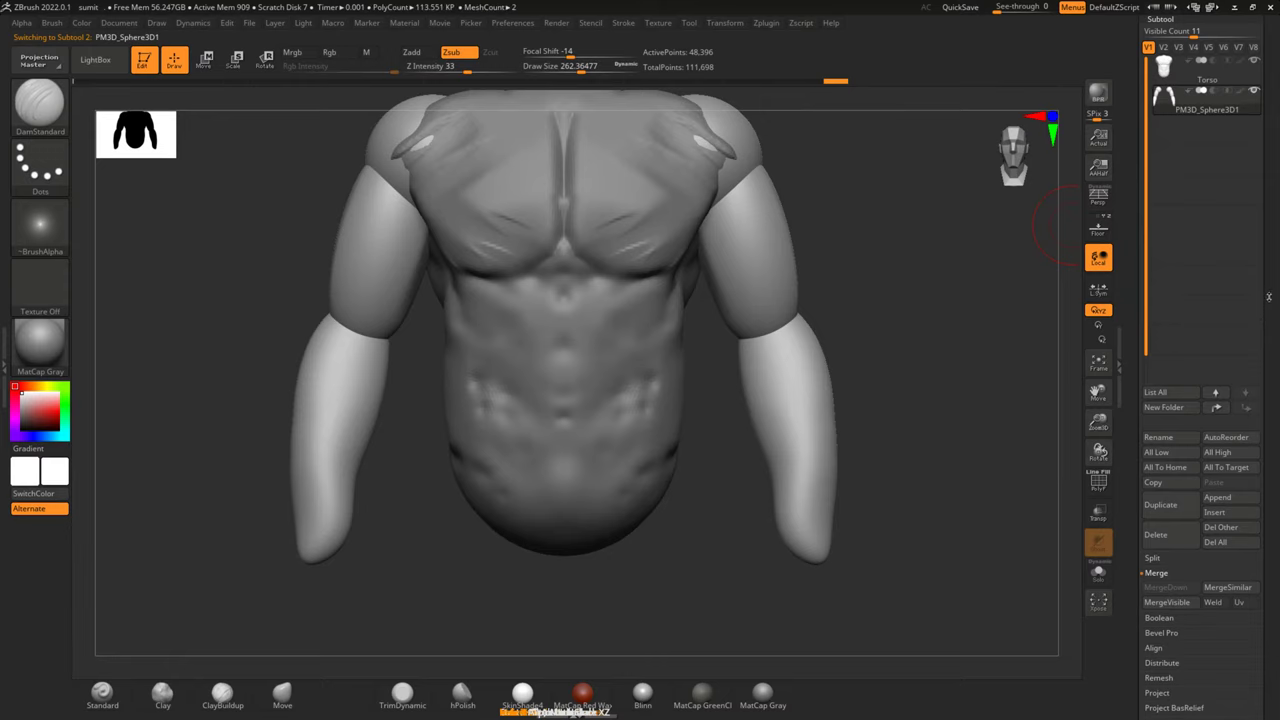
scroll(1177, 454, "down", 2)
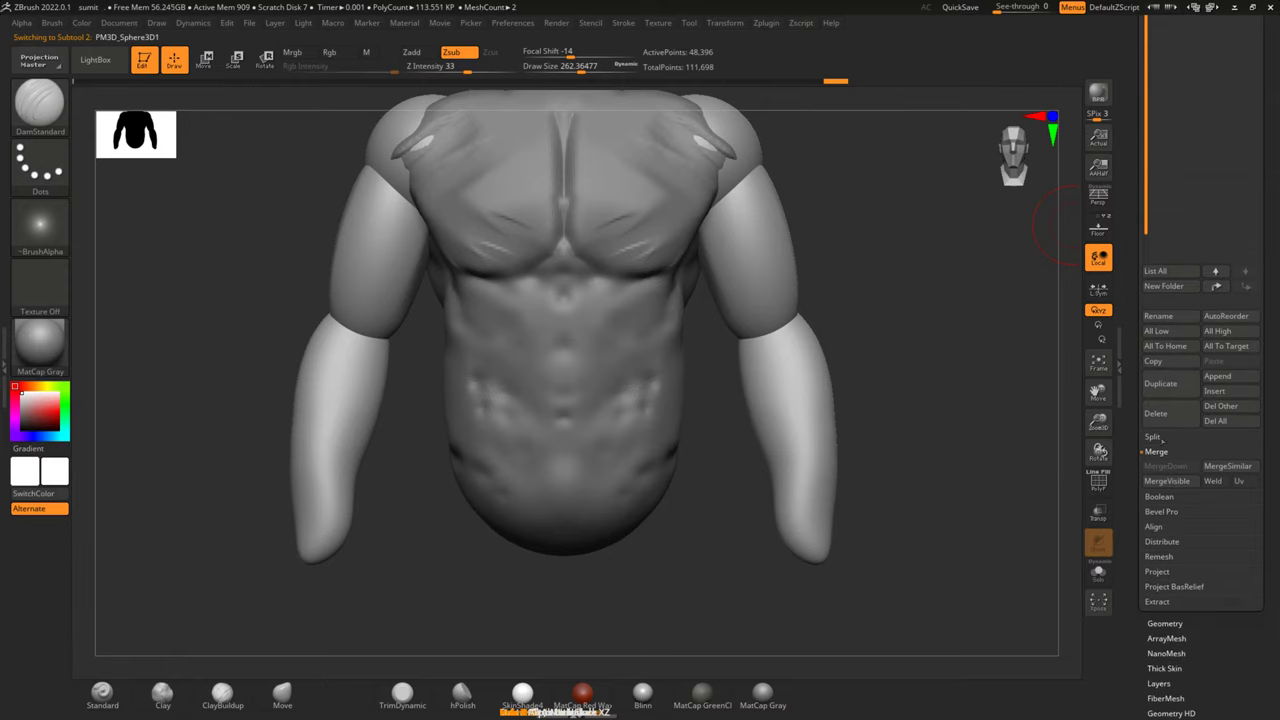
left_click(1168, 317)
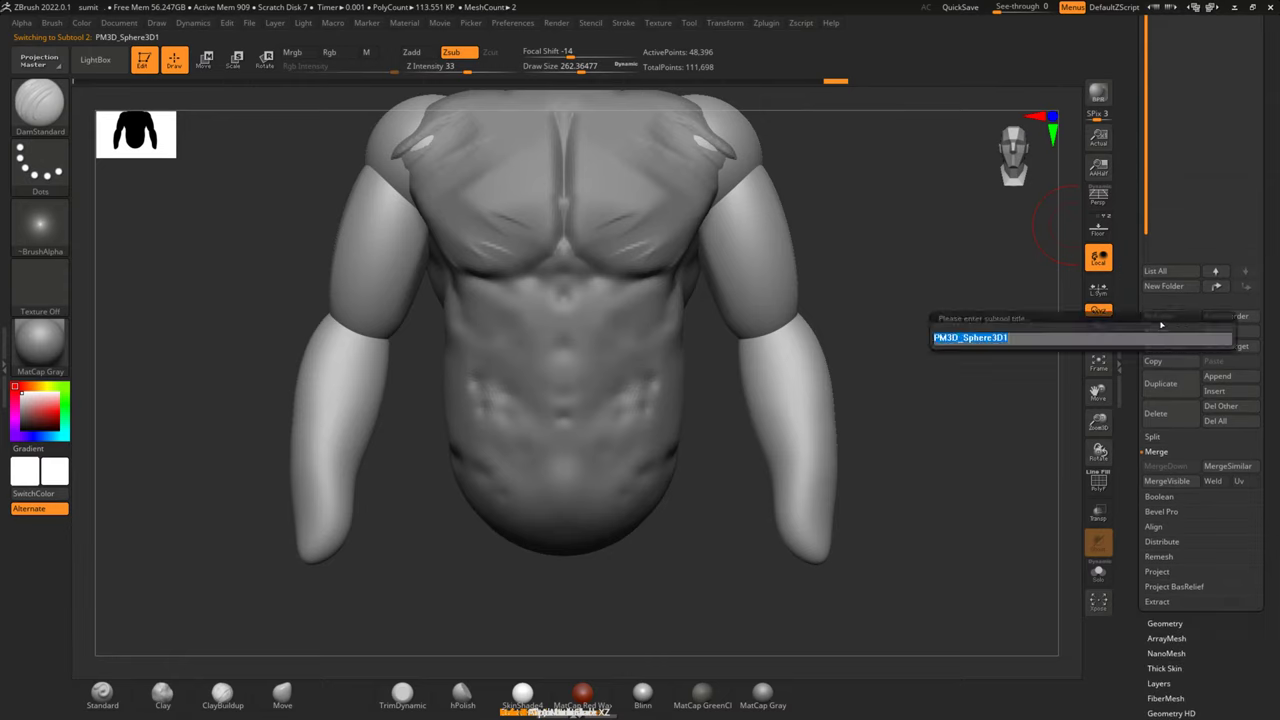
type("hands")
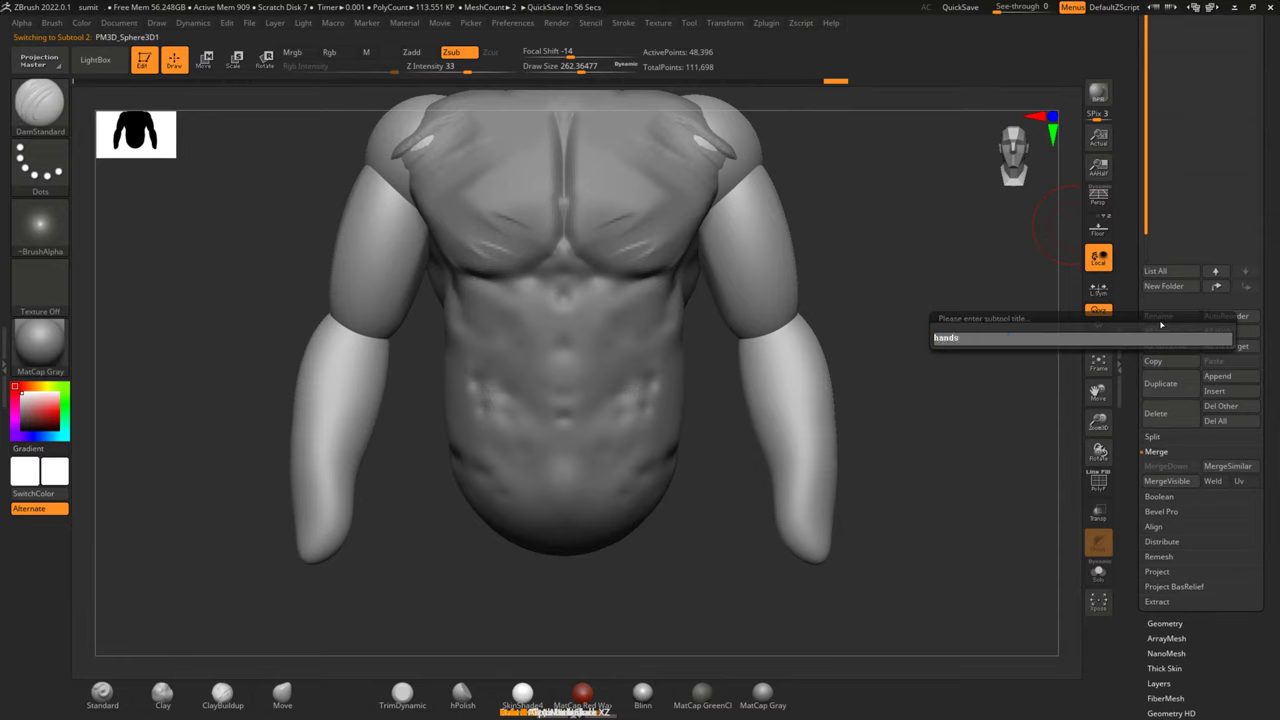
key("Return")
Append a sphere subtool and show the front reference drawing behind the model
left_click(1218, 377)
left_click(800, 452)
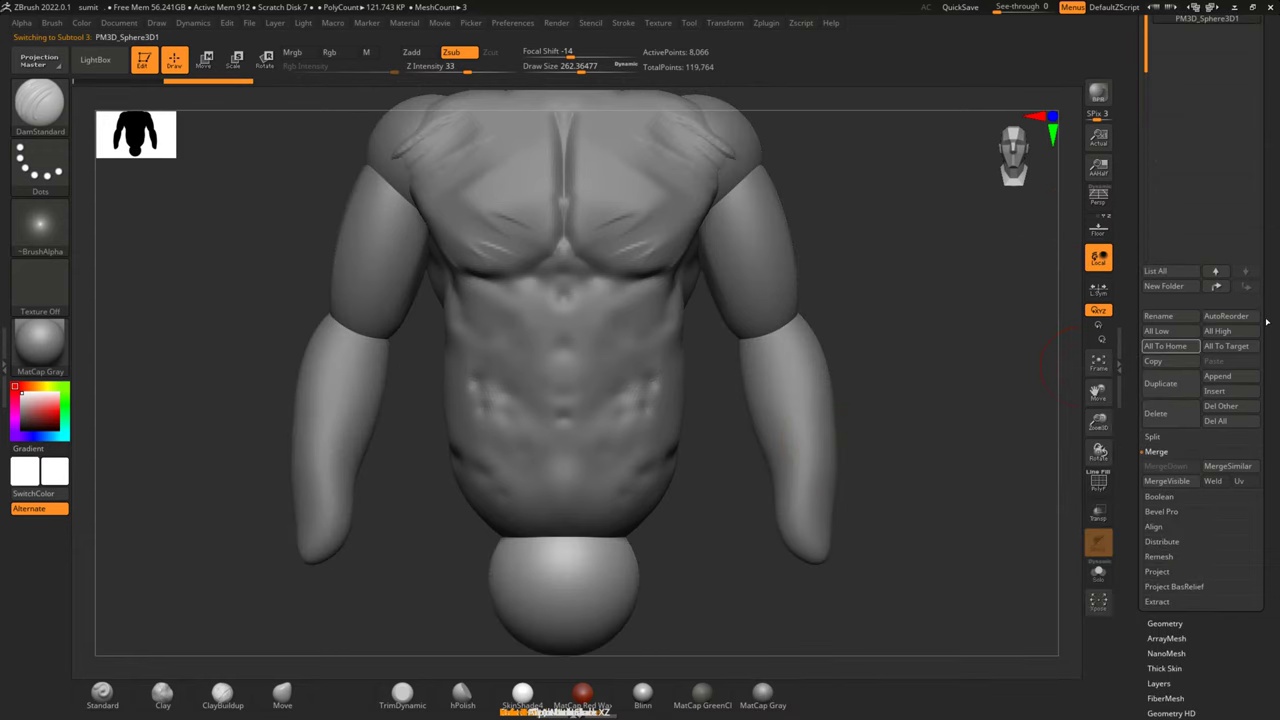
left_click_drag(988, 378, 1062, 363)
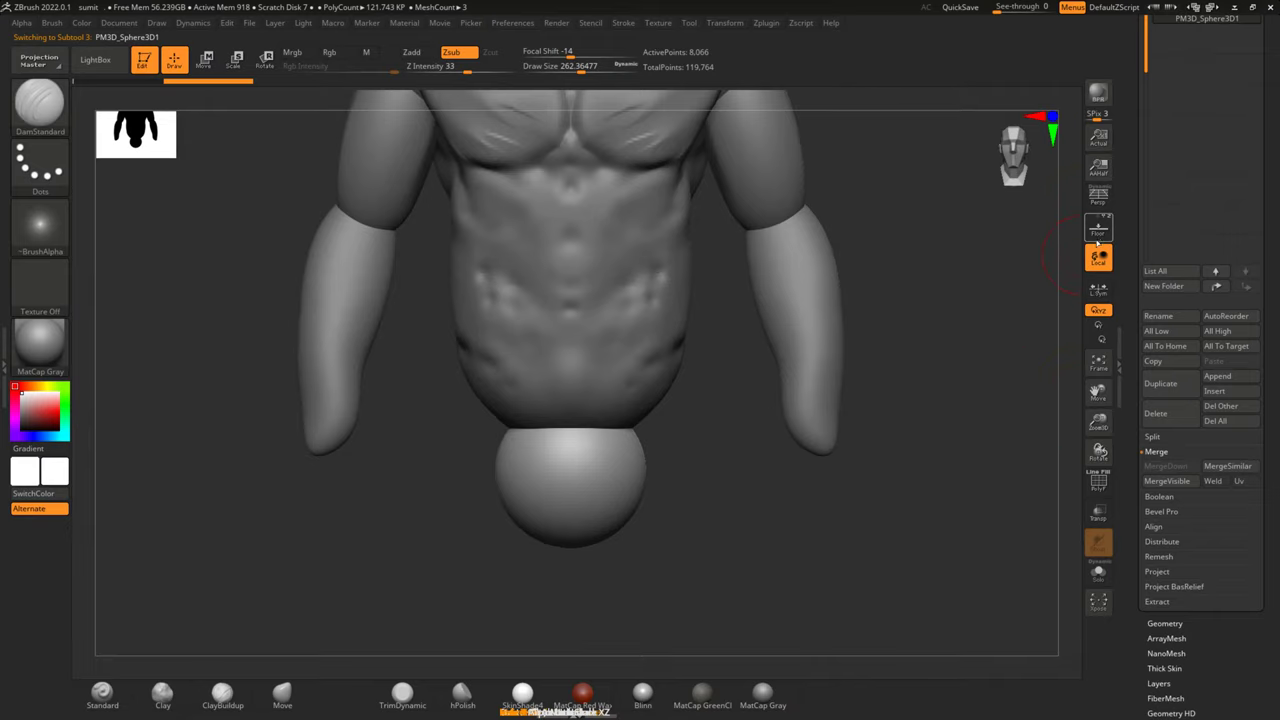
left_click(1098, 230)
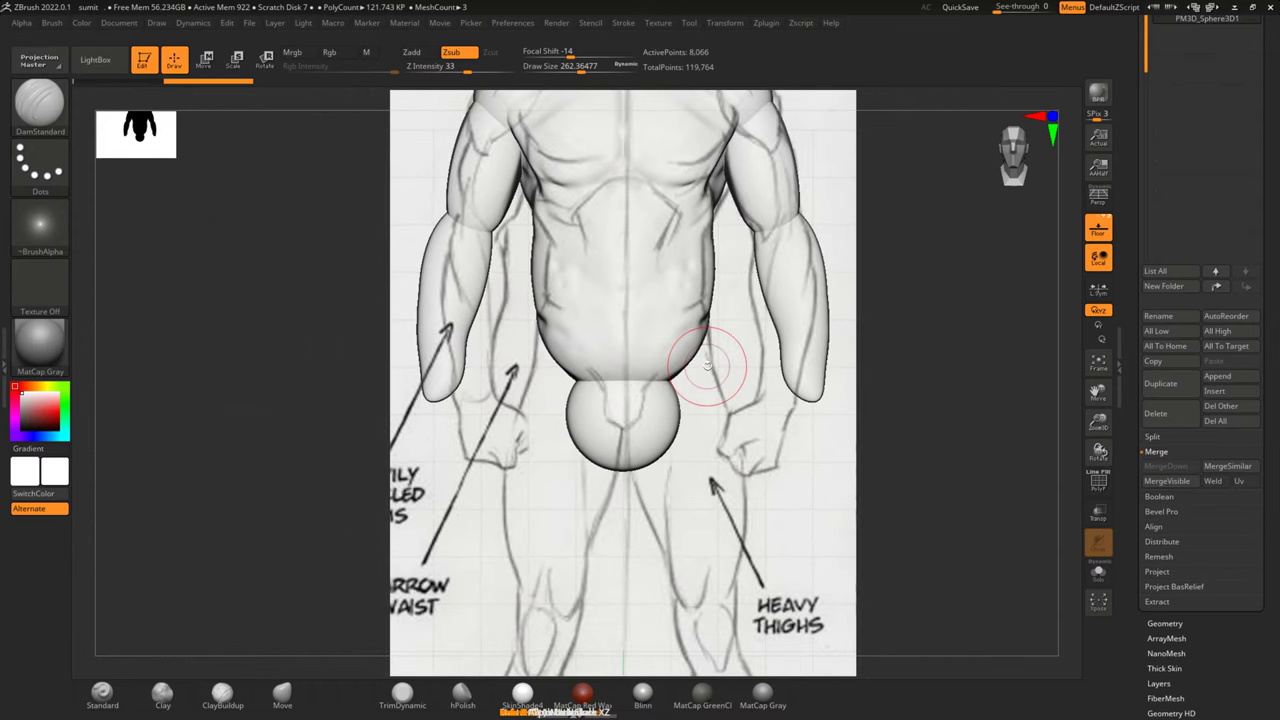
Move, scale, and stretch the sphere into a tilted thigh over the sketch's left leg
left_click(204, 59)
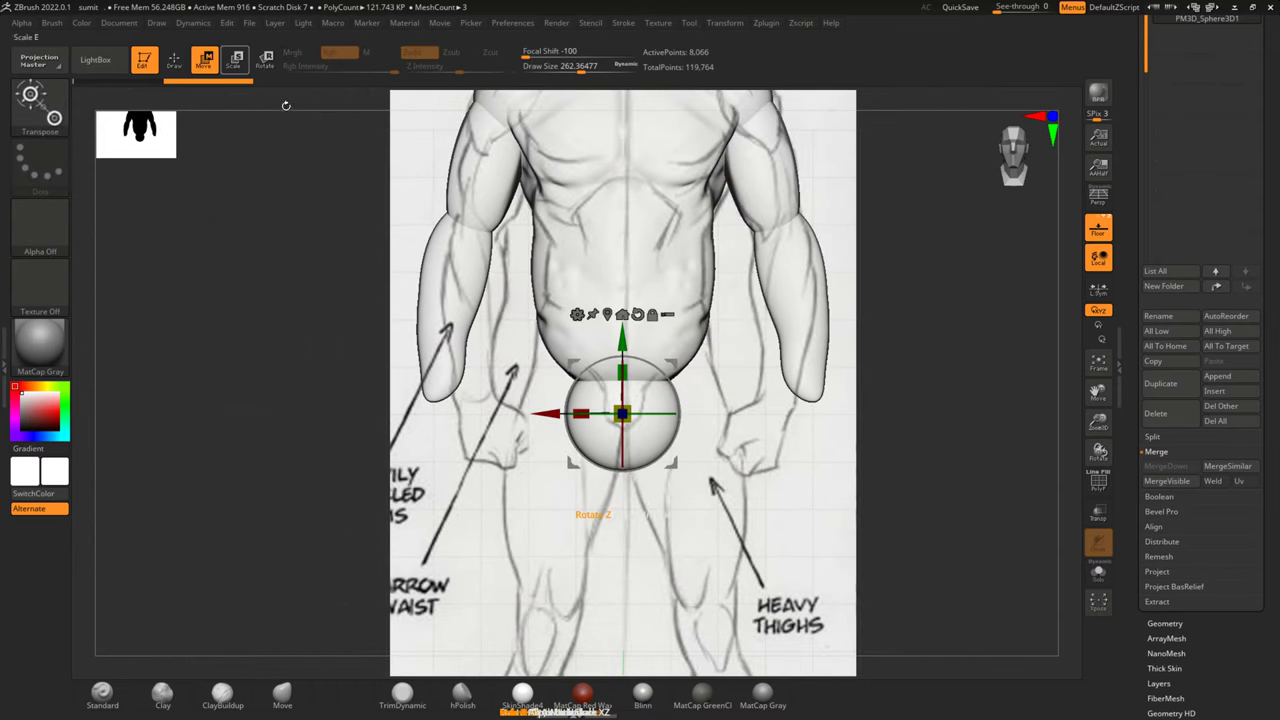
left_click_drag(541, 418, 483, 420)
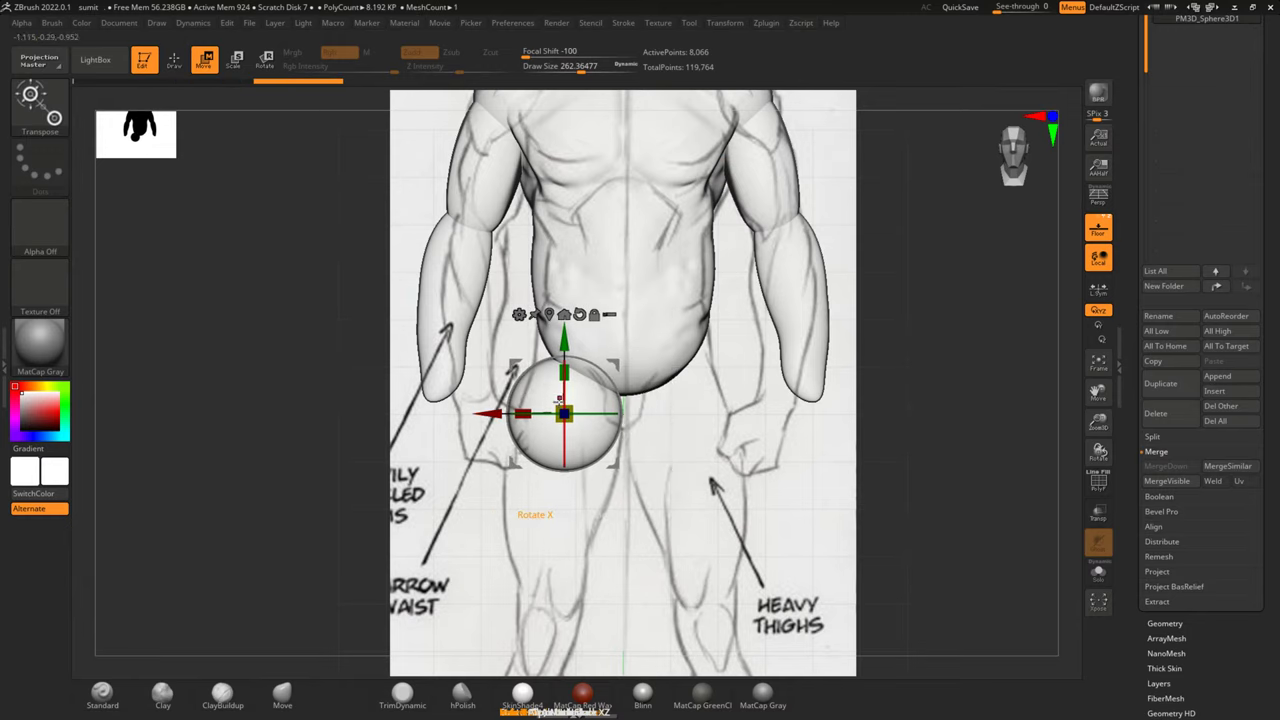
left_click_drag(566, 410, 545, 414)
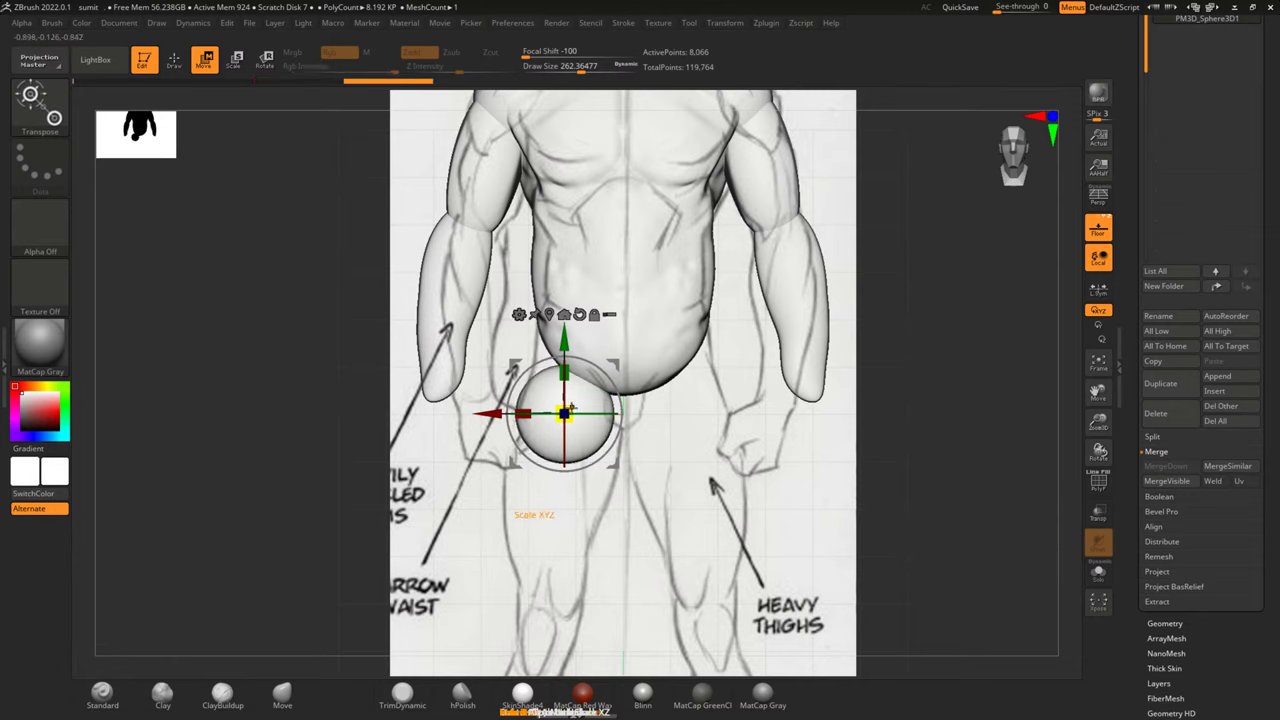
left_click_drag(570, 405, 558, 412)
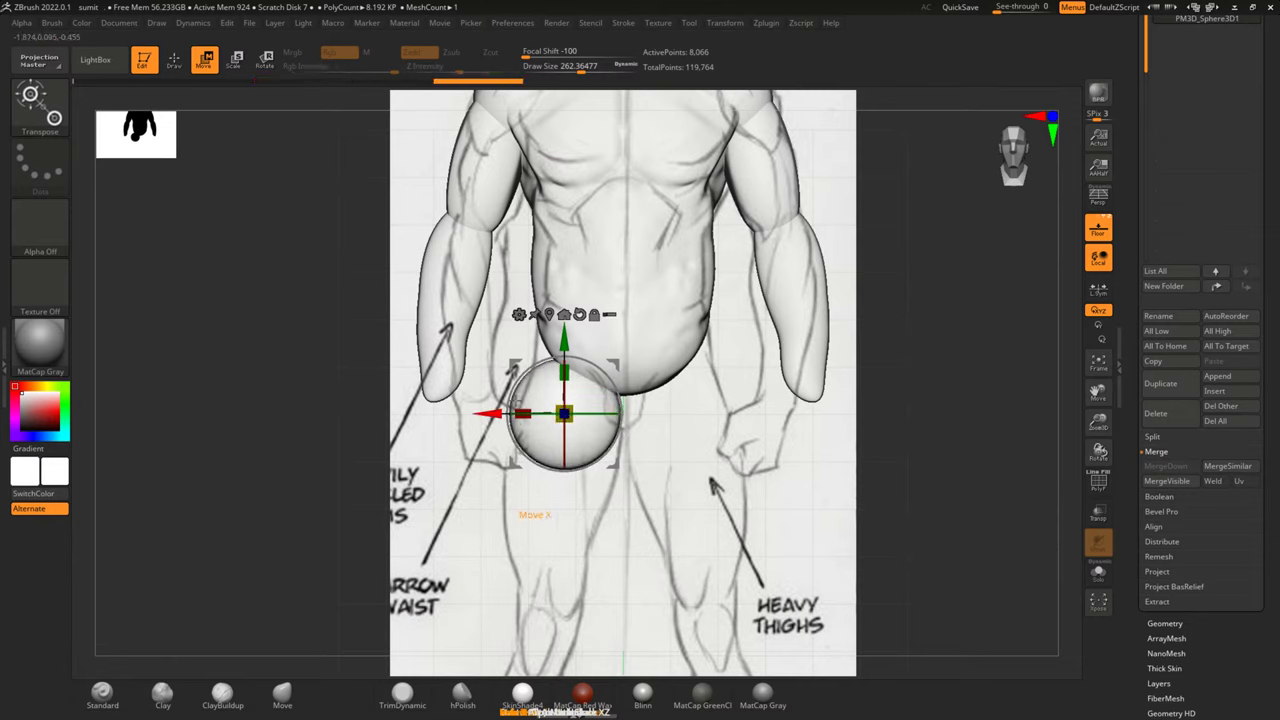
left_click_drag(487, 415, 483, 415)
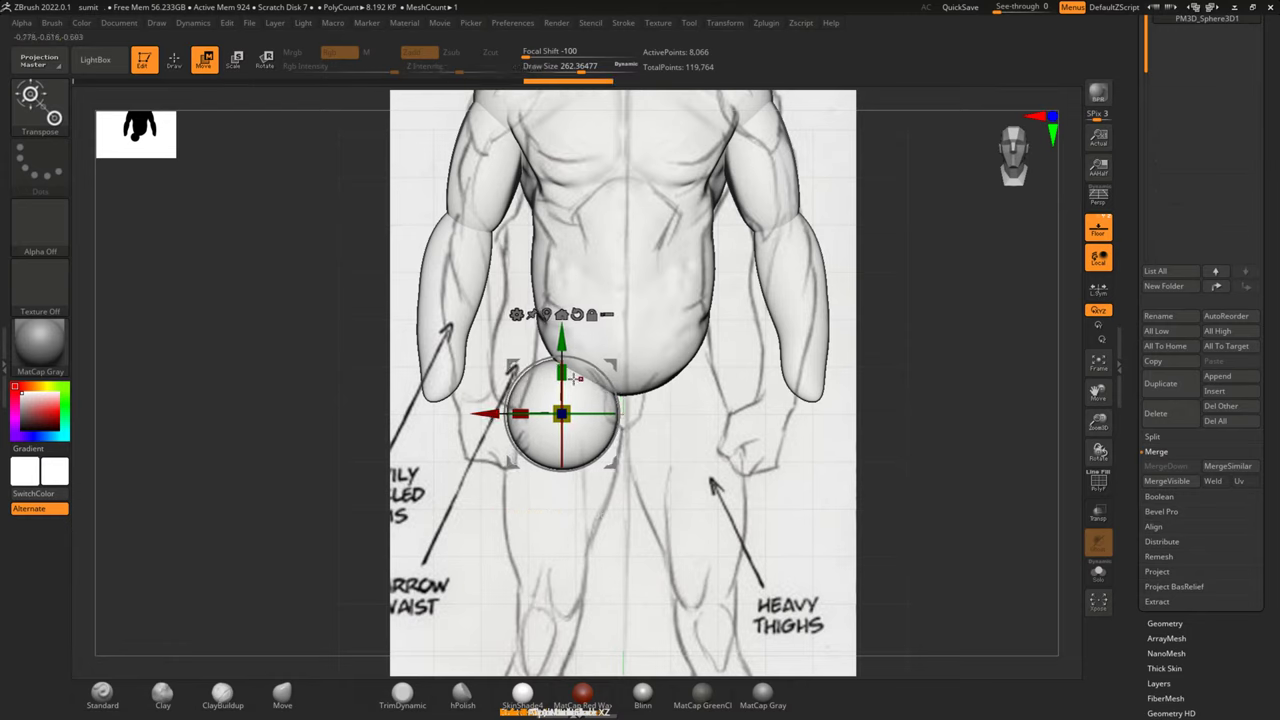
left_click_drag(566, 372, 566, 360)
mouse_move(612, 400)
left_mouse_down()
mouse_move(607, 372)
mouse_move(584, 365)
mouse_move(604, 325)
left_mouse_up()
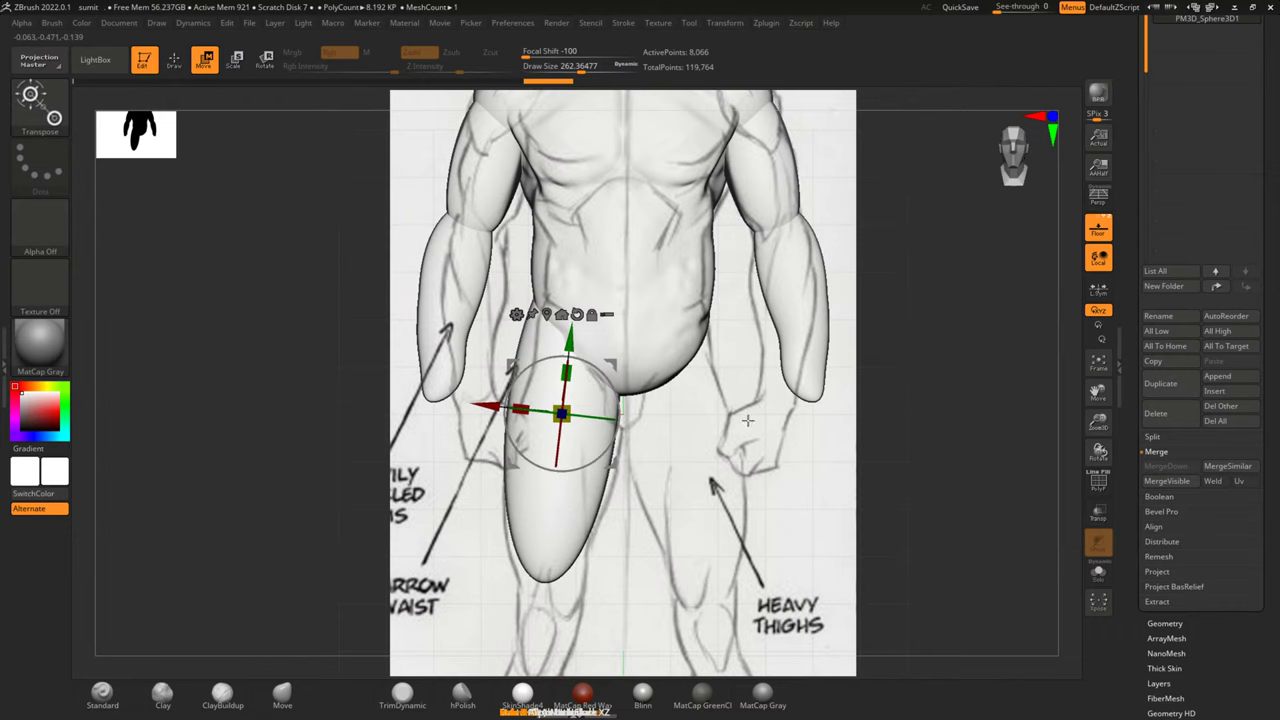
left_click_drag(864, 437, 697, 323, "alt")
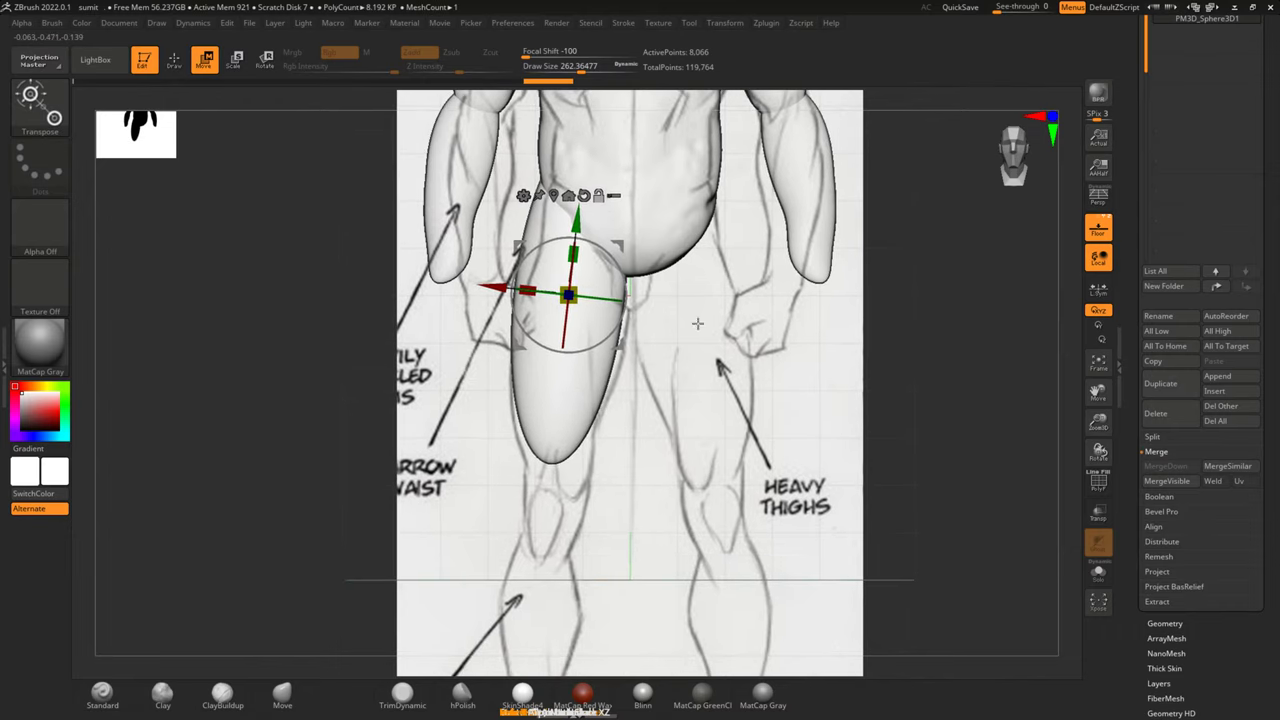
Pull the thigh's lower tip outward with an enlarged Move brush, then insert a new sphere subtool
left_click(173, 61)
key("space")
left_click_drag(686, 378, 750, 368)
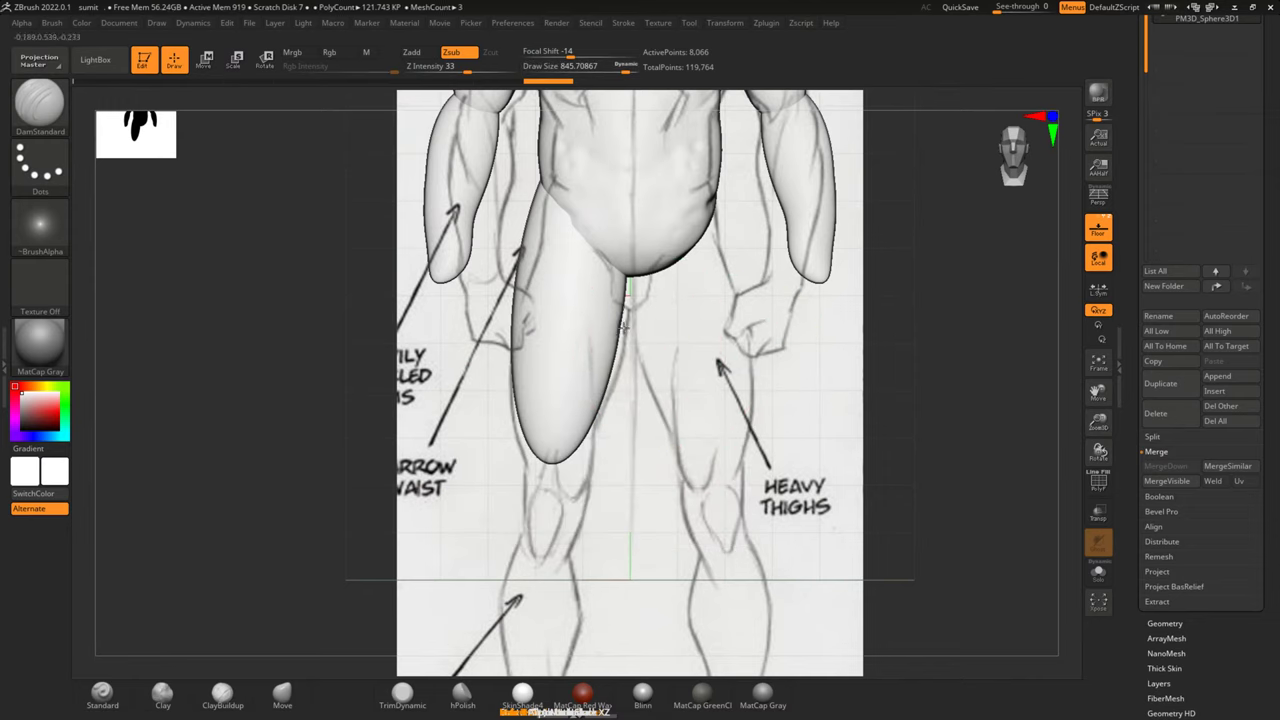
left_click(282, 692)
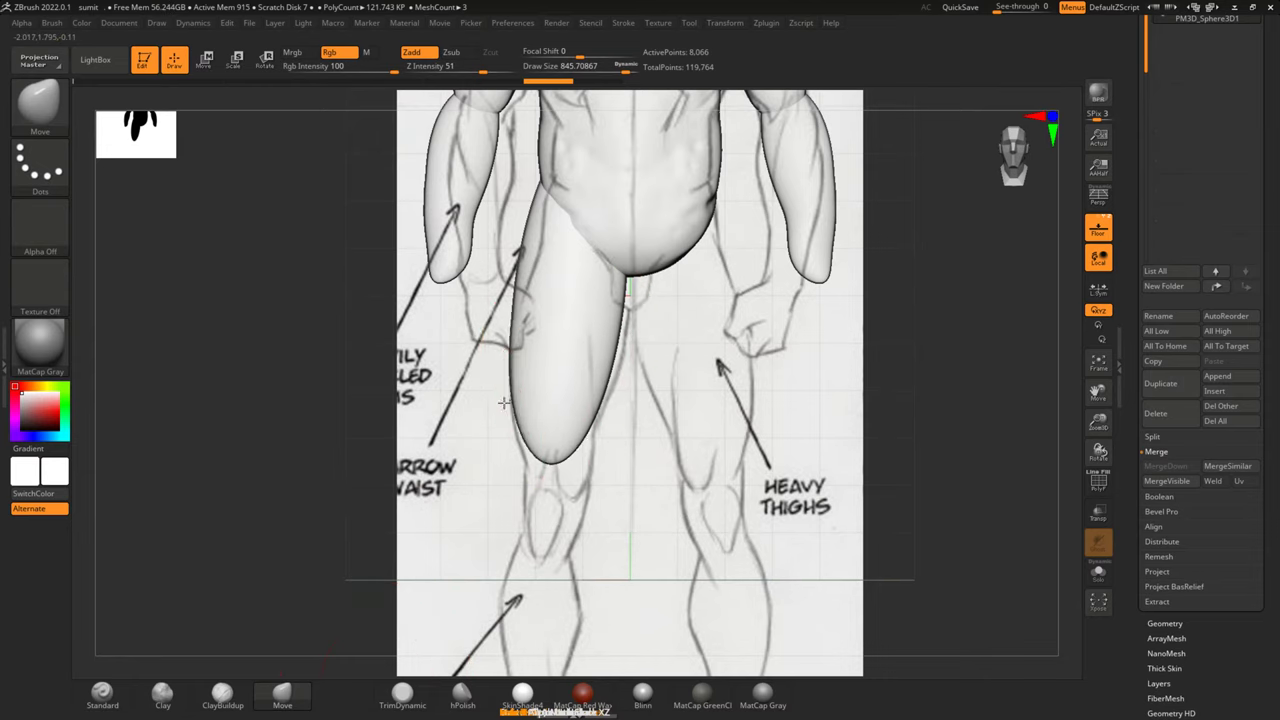
mouse_move(557, 457)
left_mouse_down()
mouse_move(578, 444)
mouse_move(536, 471)
left_mouse_up()
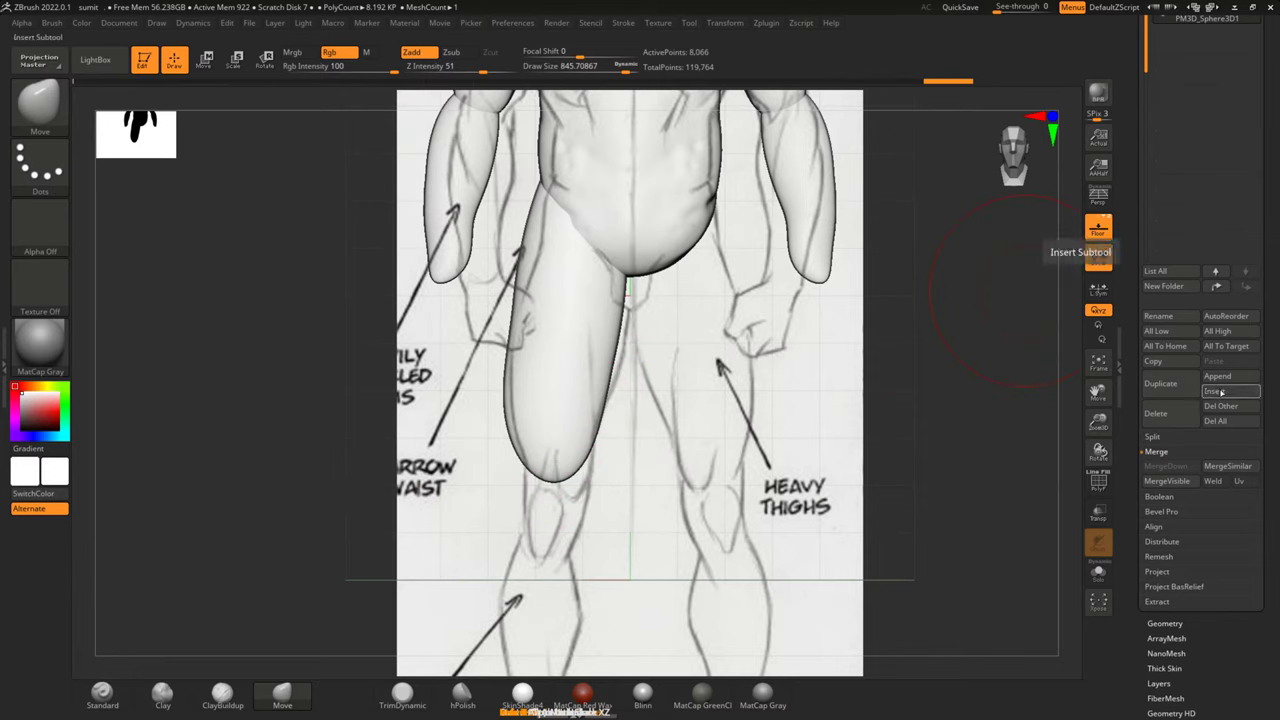
left_click(1220, 392)
left_click(798, 452)
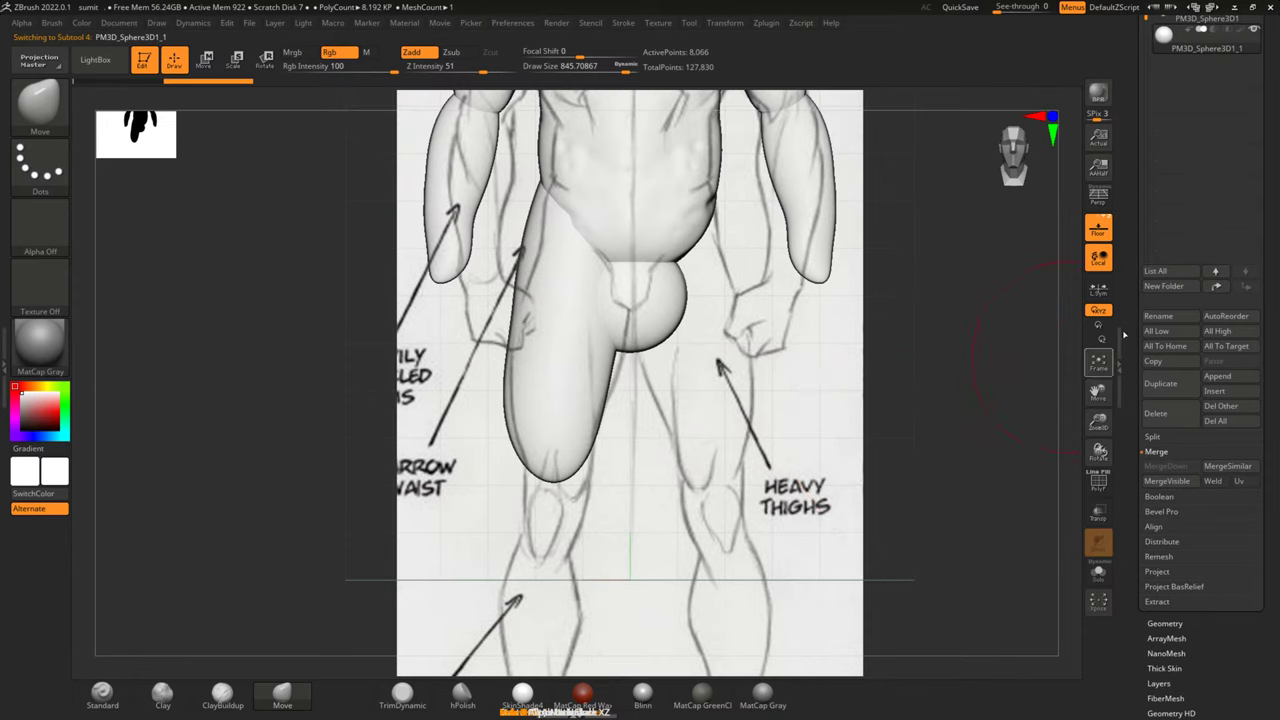
Move the new sphere down and left to sit under the thigh at the knee
left_click(200, 62)
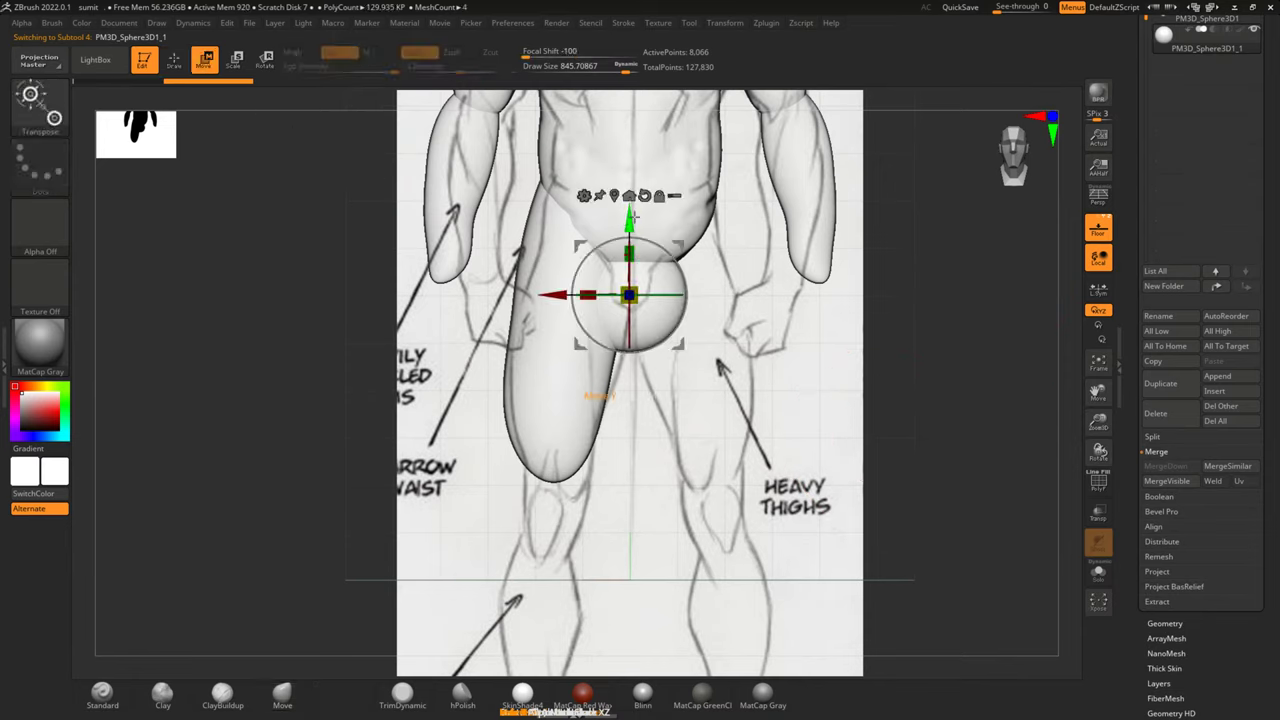
left_click_drag(632, 215, 545, 551)
left_click_drag(645, 568, 557, 568)
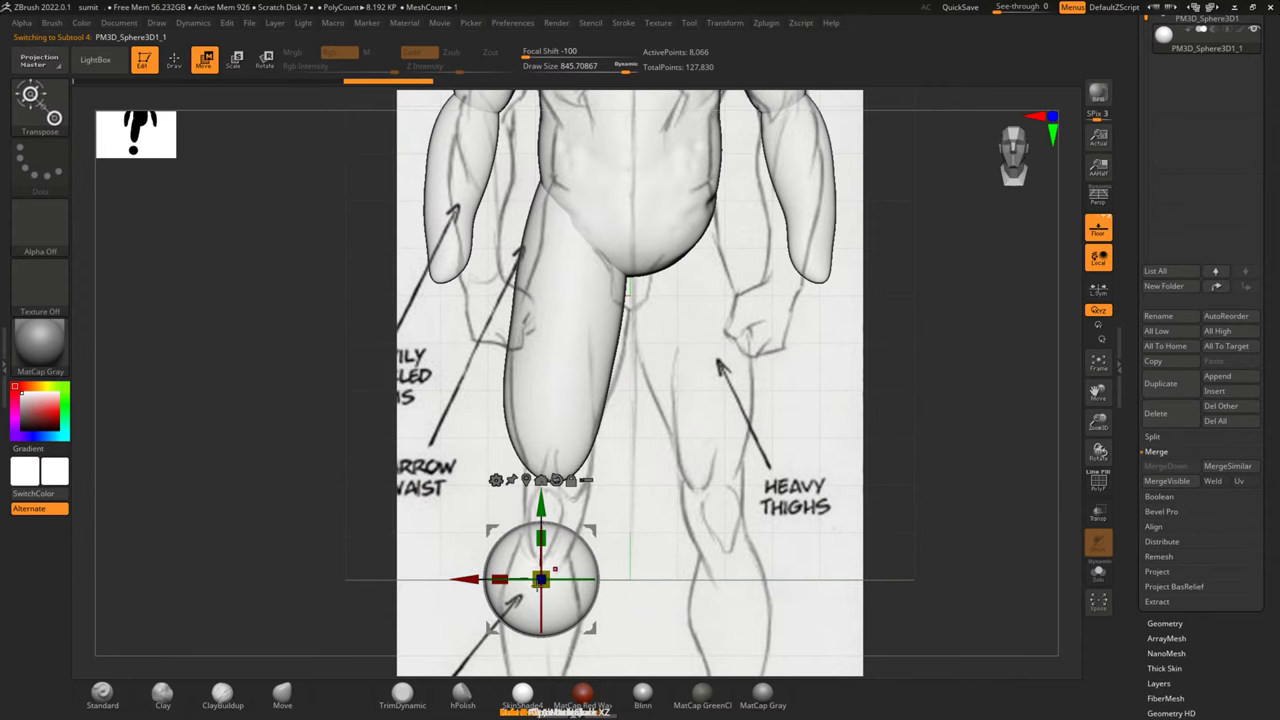
key("q")
left_click_drag(771, 509, 843, 316, "alt")
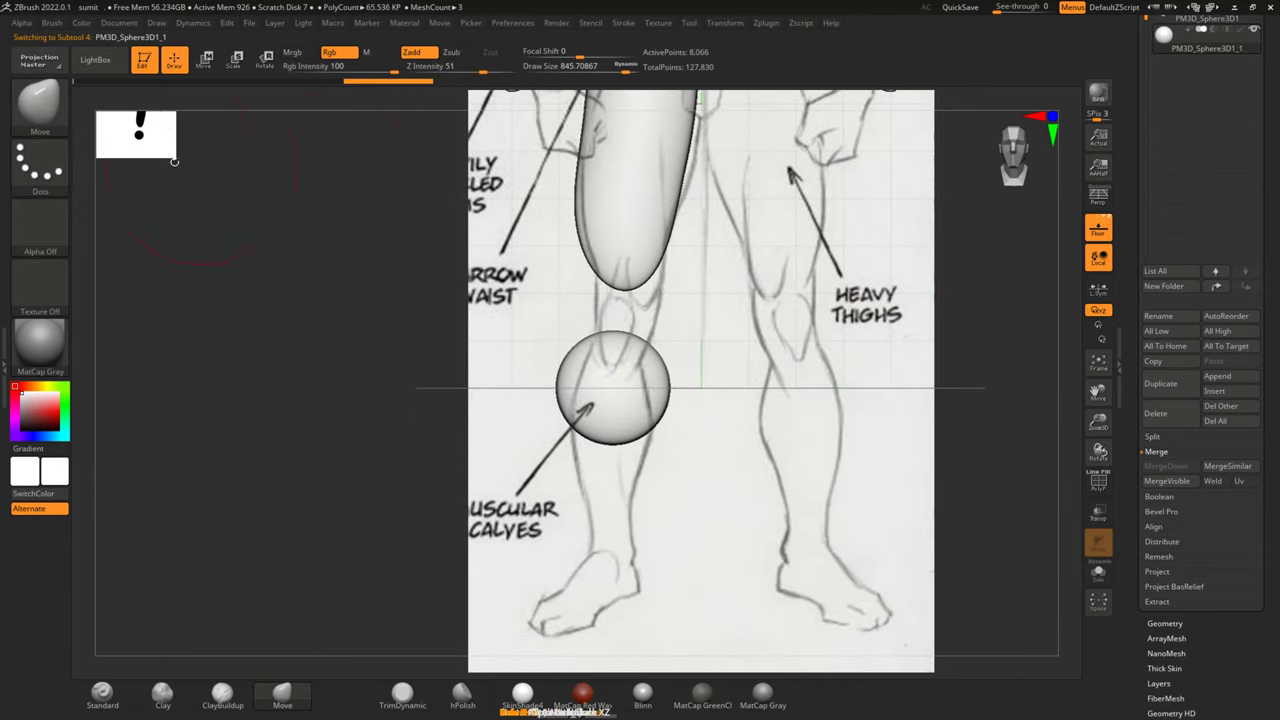
Shrink, stretch, and tilt the sphere into a long calf shape reaching toward the ankle
left_click(205, 59)
left_click_drag(410, 312, 377, 369, "alt")
left_click_drag(590, 440, 579, 466)
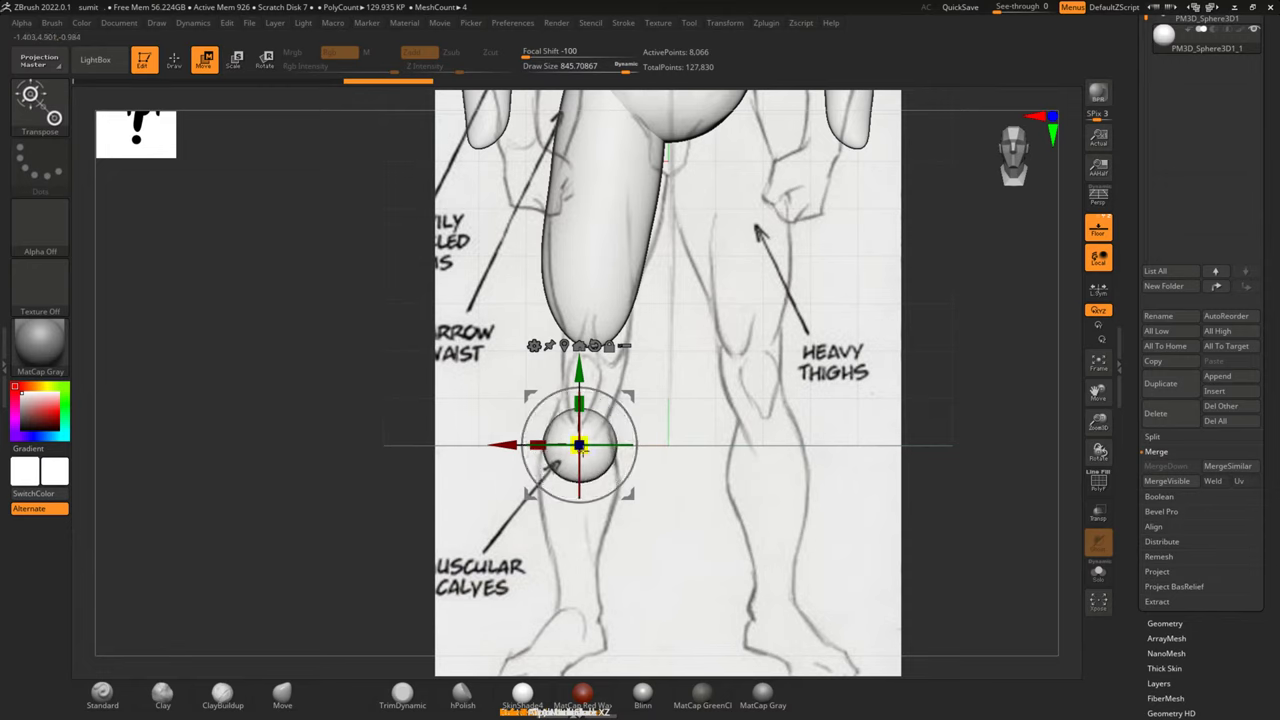
left_click_drag(579, 447, 579, 392)
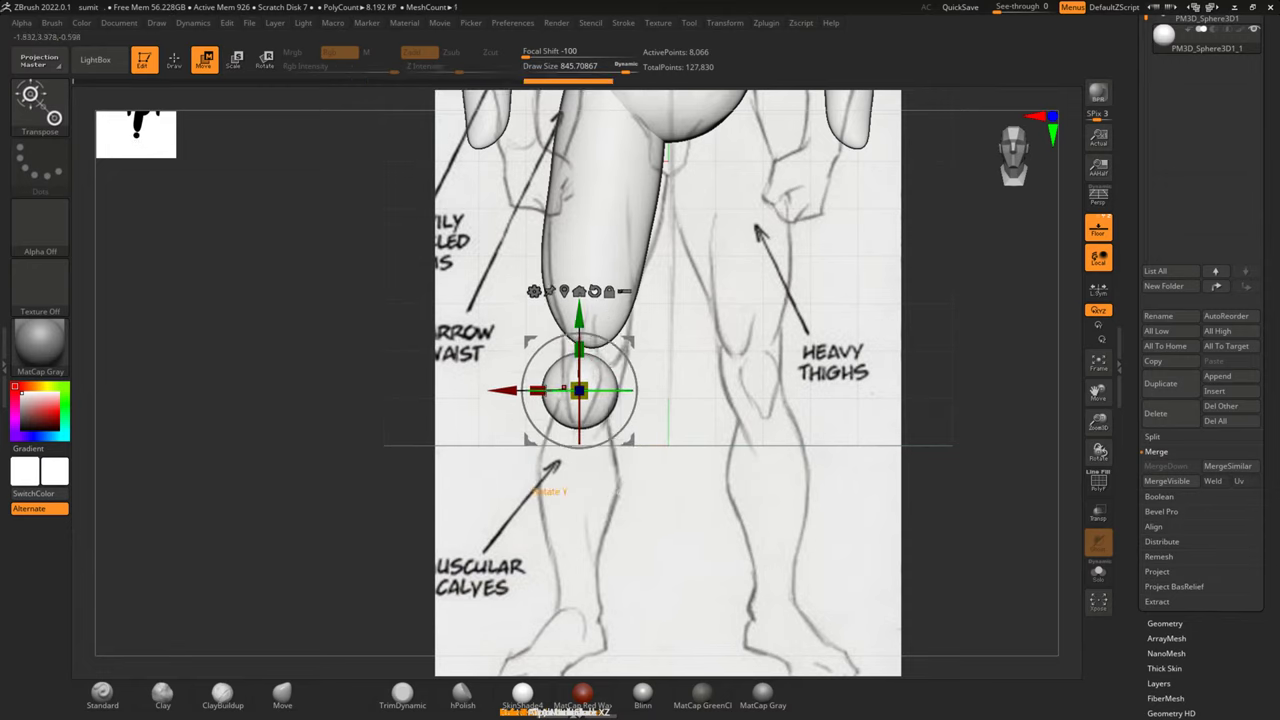
left_click_drag(503, 384, 518, 383)
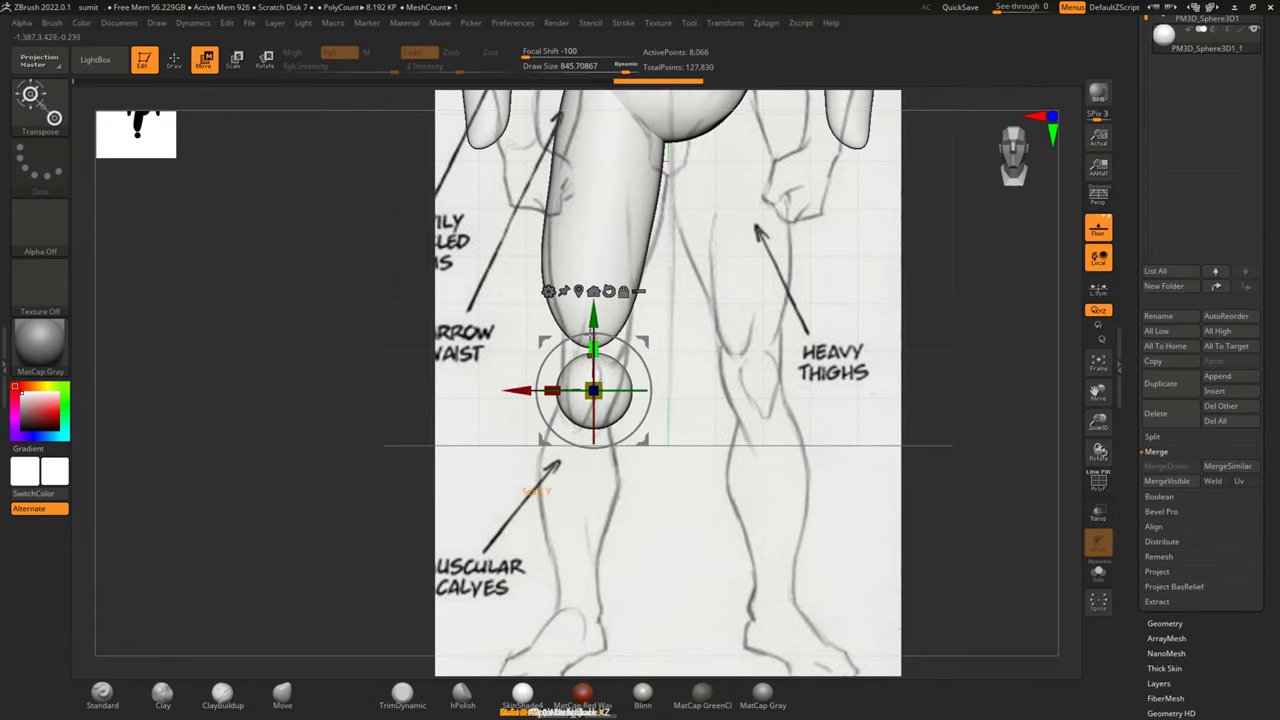
left_click_drag(593, 349, 593, 322)
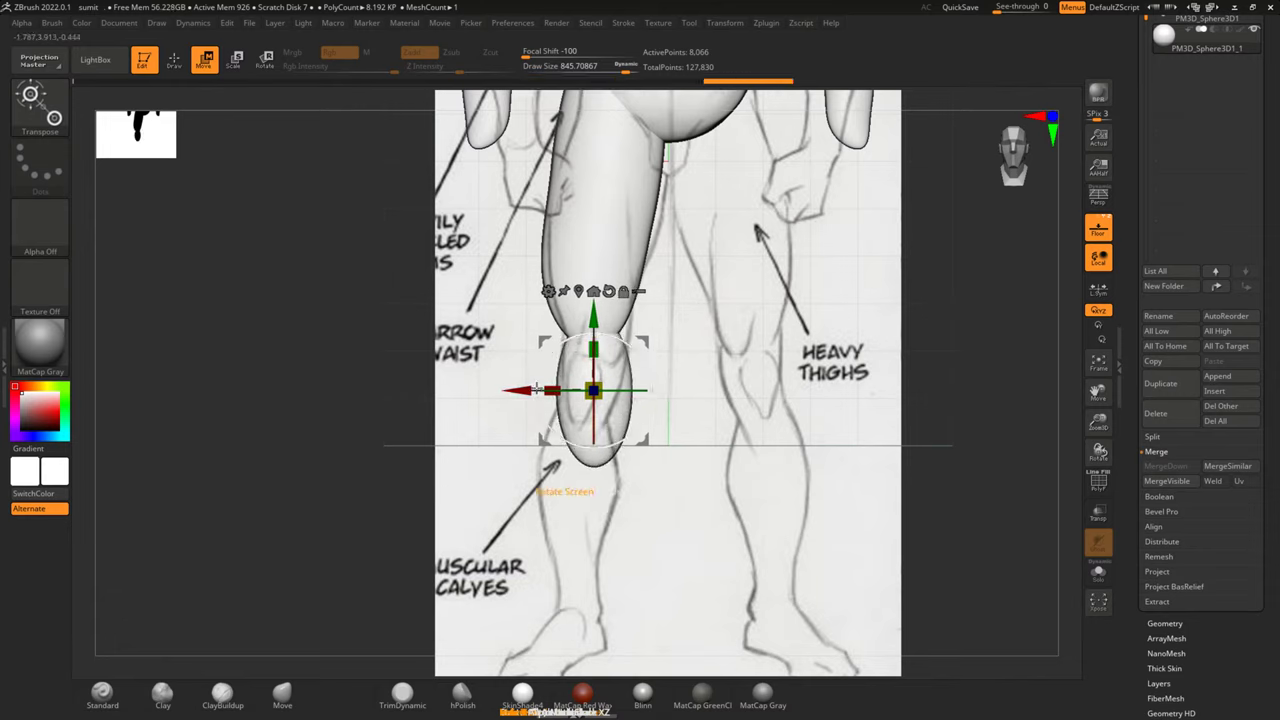
left_click_drag(514, 388, 522, 388)
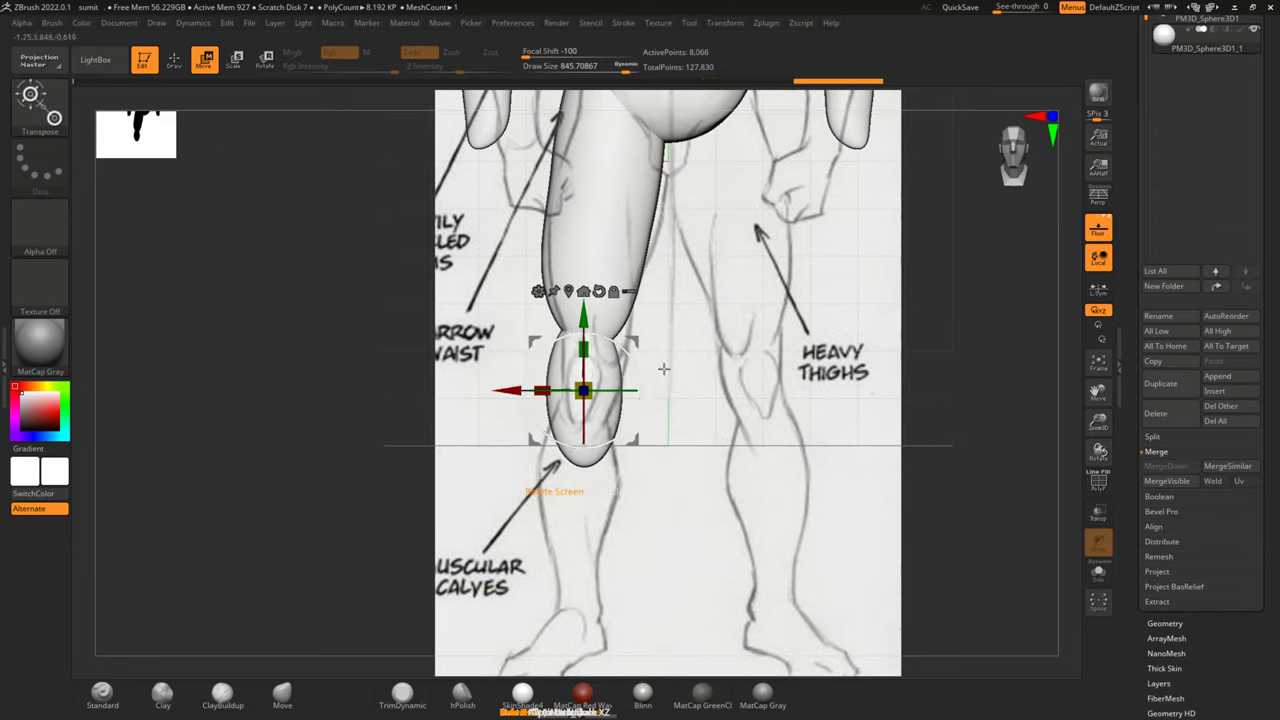
mouse_move(607, 339)
left_mouse_down()
mouse_move(617, 344)
mouse_move(602, 361)
mouse_move(644, 330)
mouse_move(624, 347)
left_mouse_up()
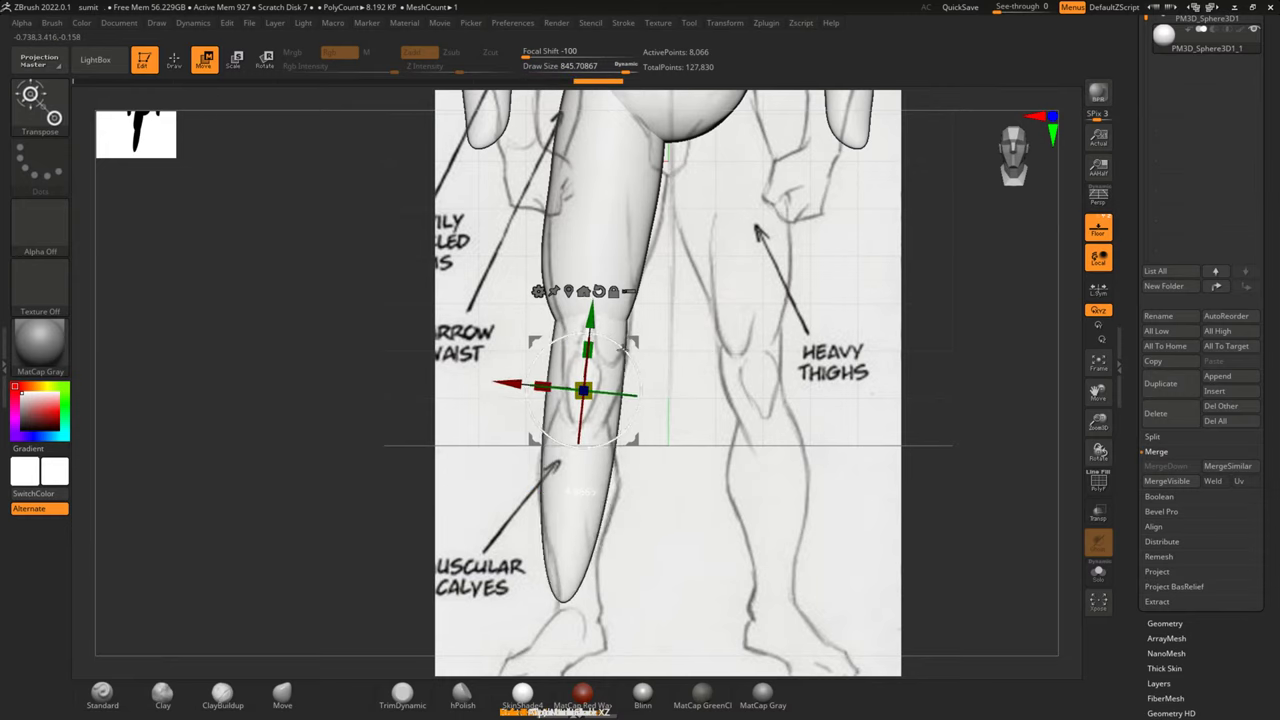
left_click_drag(600, 352, 546, 349)
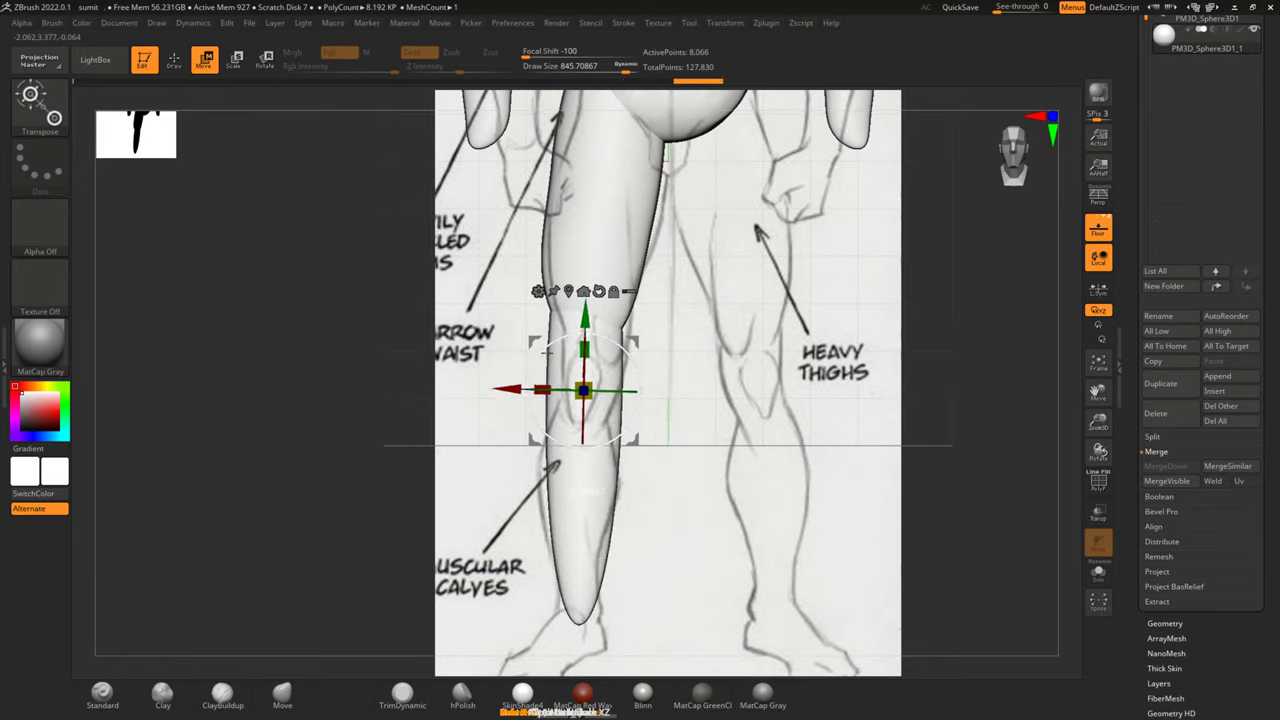
key("q")
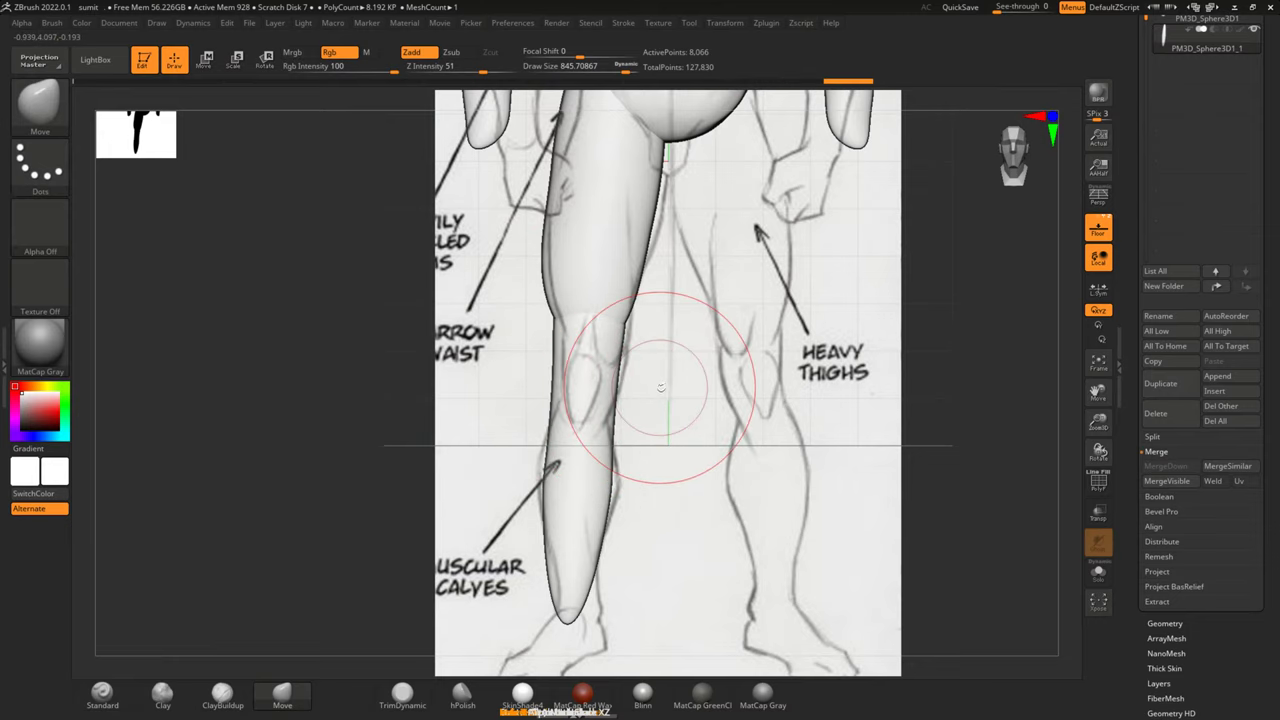
Reduce the Move brush size and reshape the knee and calf outline to match the reference
key("space")
left_click_drag(668, 390, 644, 390)
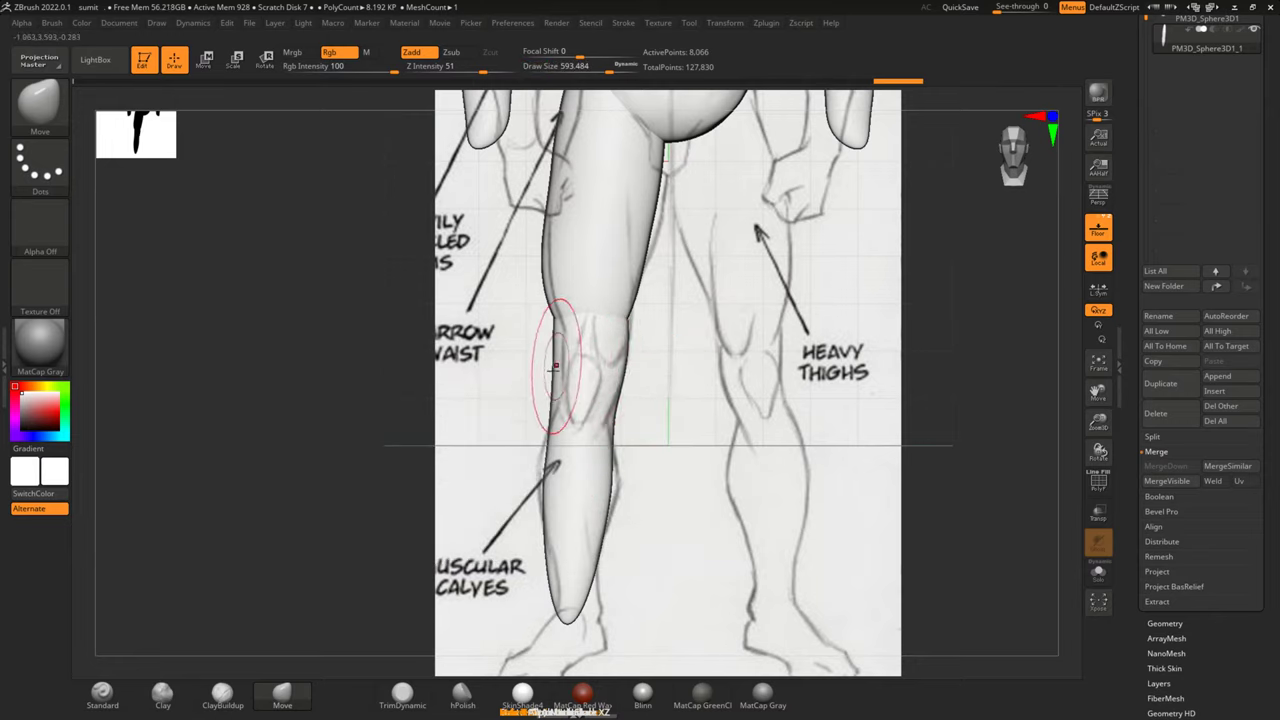
mouse_move(555, 392)
left_mouse_down()
mouse_move(540, 480)
mouse_move(585, 608)
left_mouse_up()
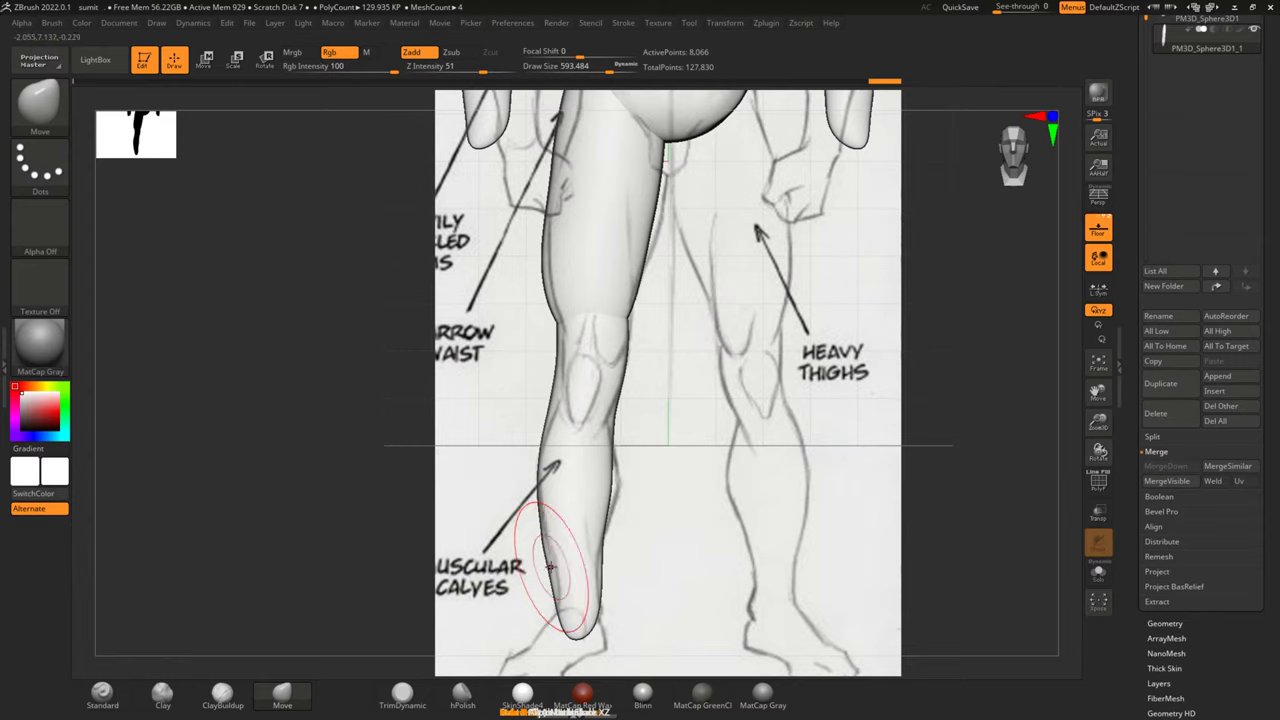
left_click_drag(606, 486, 627, 497)
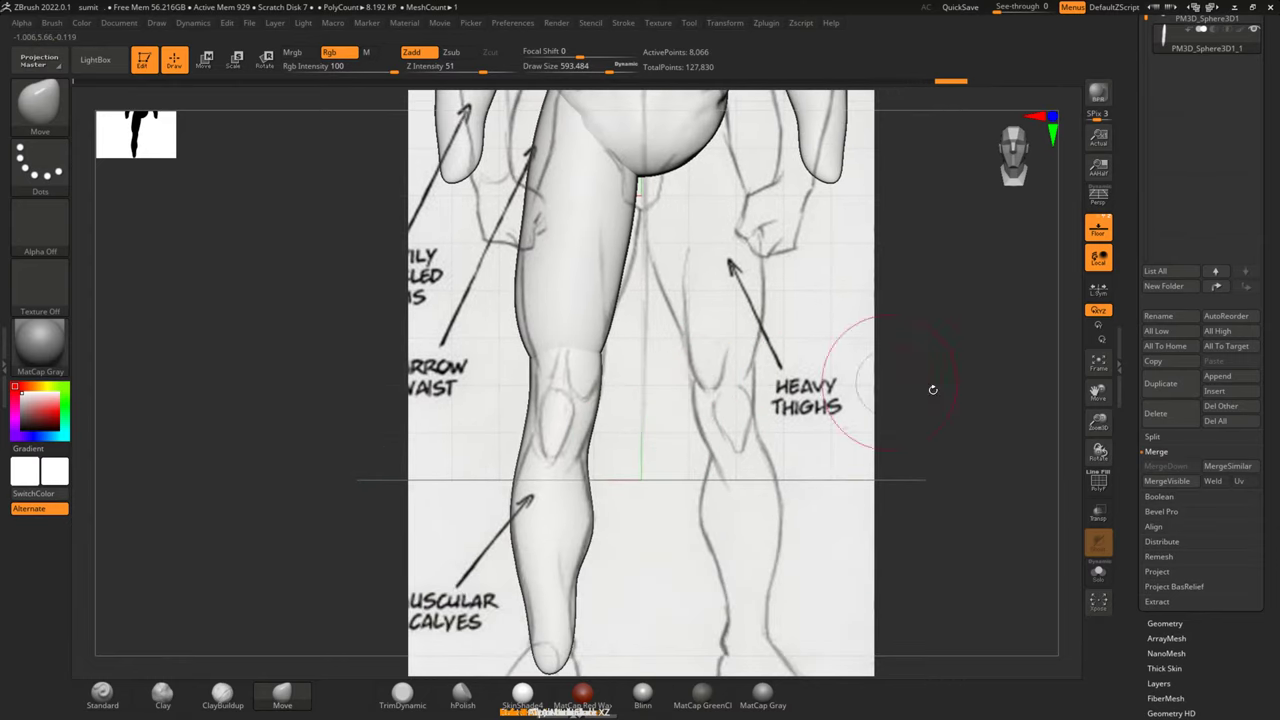
Select the thigh subtool, snap to a straight front view, and hide the reference backdrop
left_click(1104, 236)
mouse_move(971, 271)
left_mouse_down()
mouse_move(857, 540)
mouse_move(900, 277)
mouse_move(857, 526)
mouse_move(988, 334)
left_mouse_up()
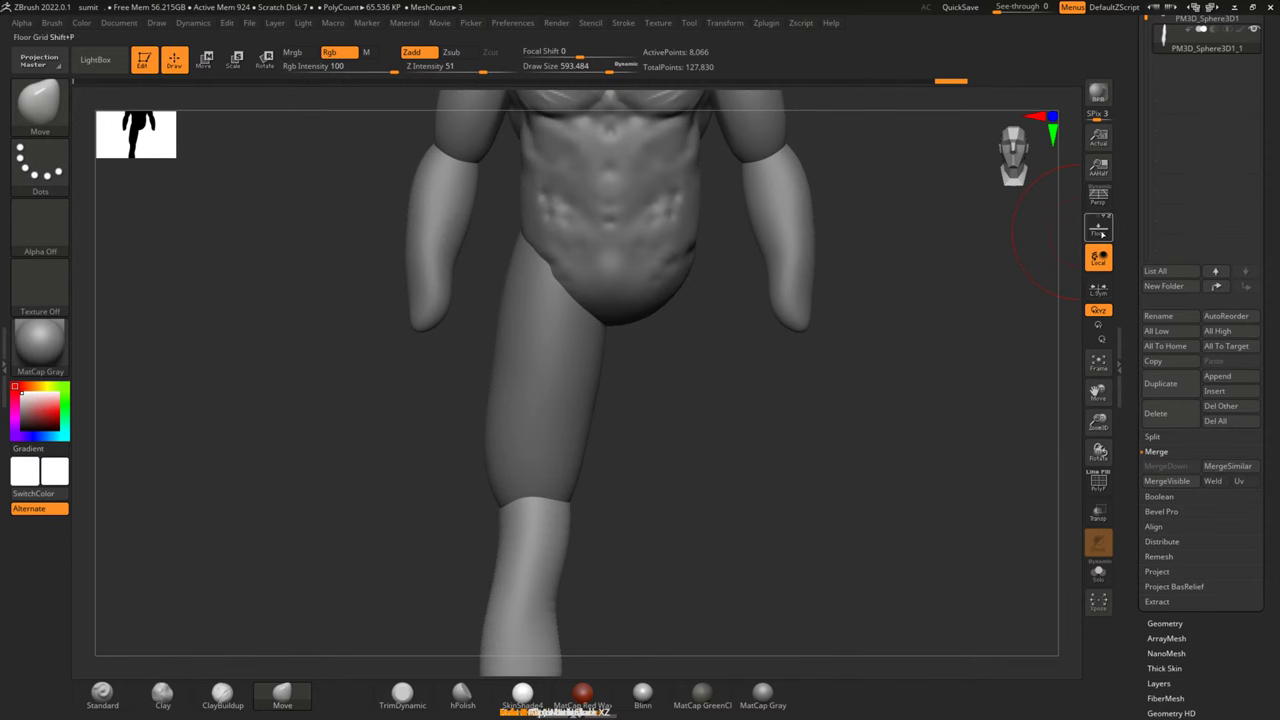
left_click(1098, 230)
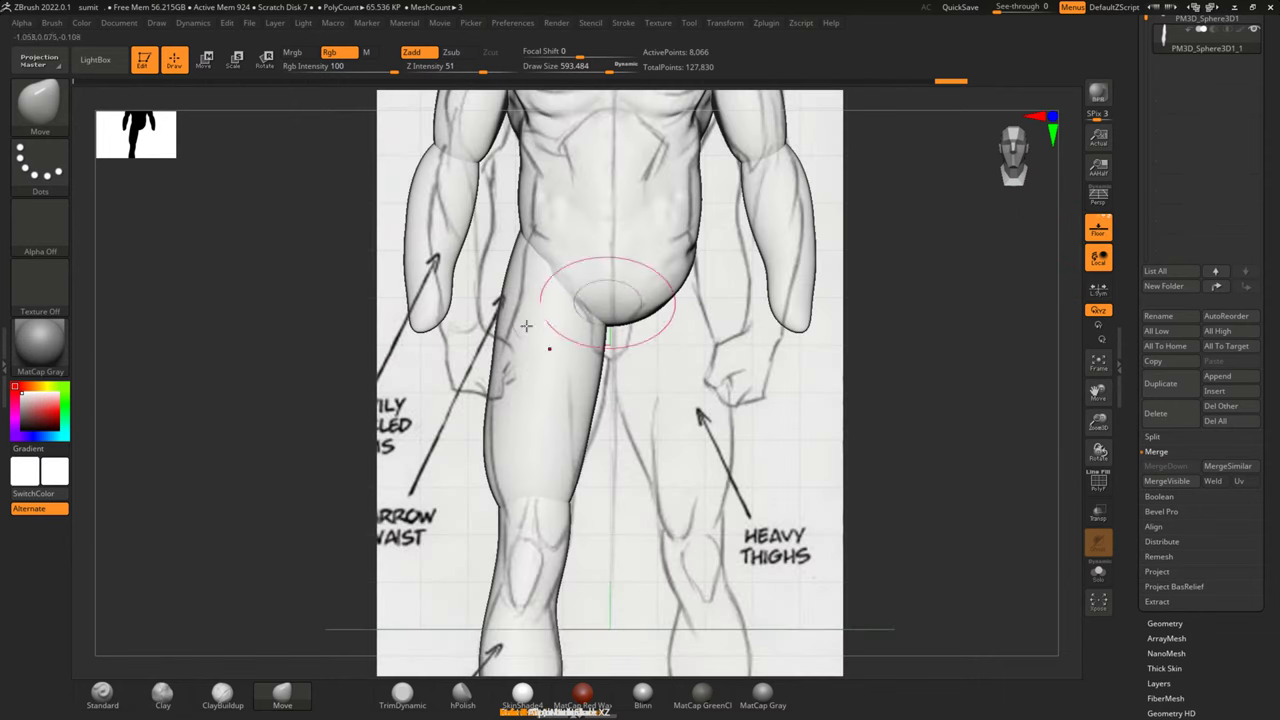
left_click(495, 370, "alt")
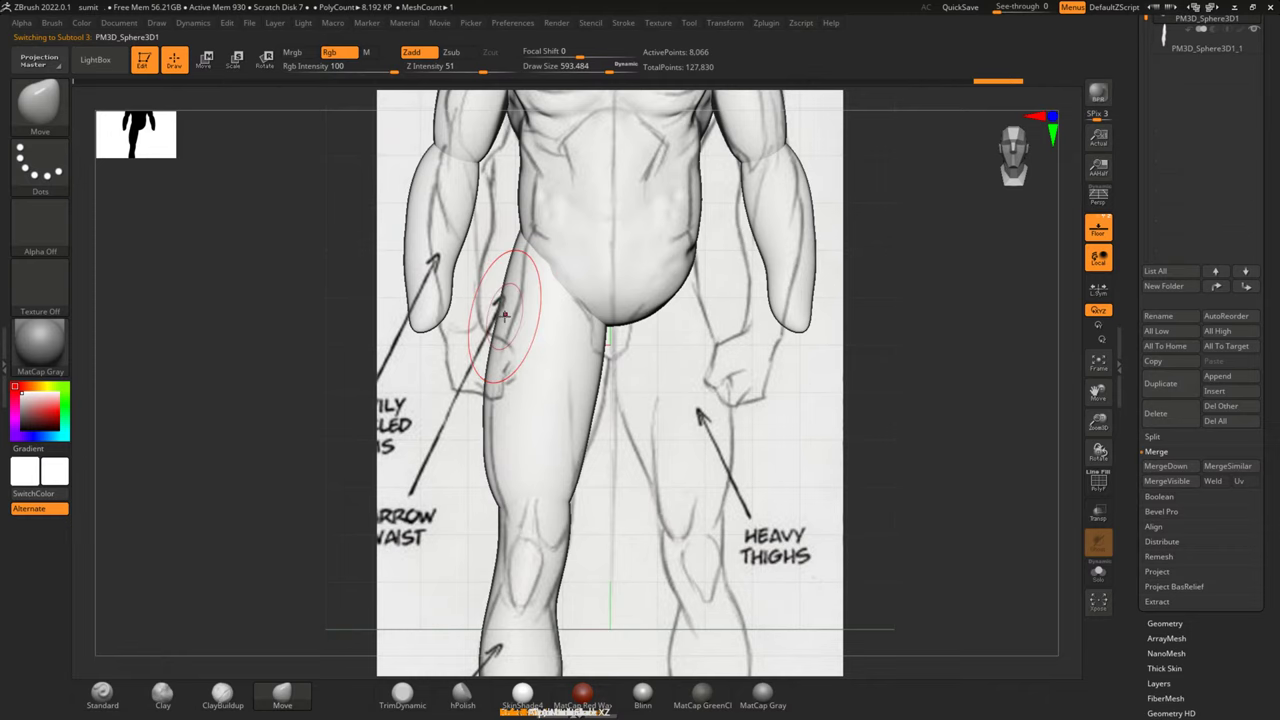
key("shift")
left_click_drag(944, 338, 889, 371, "shift")
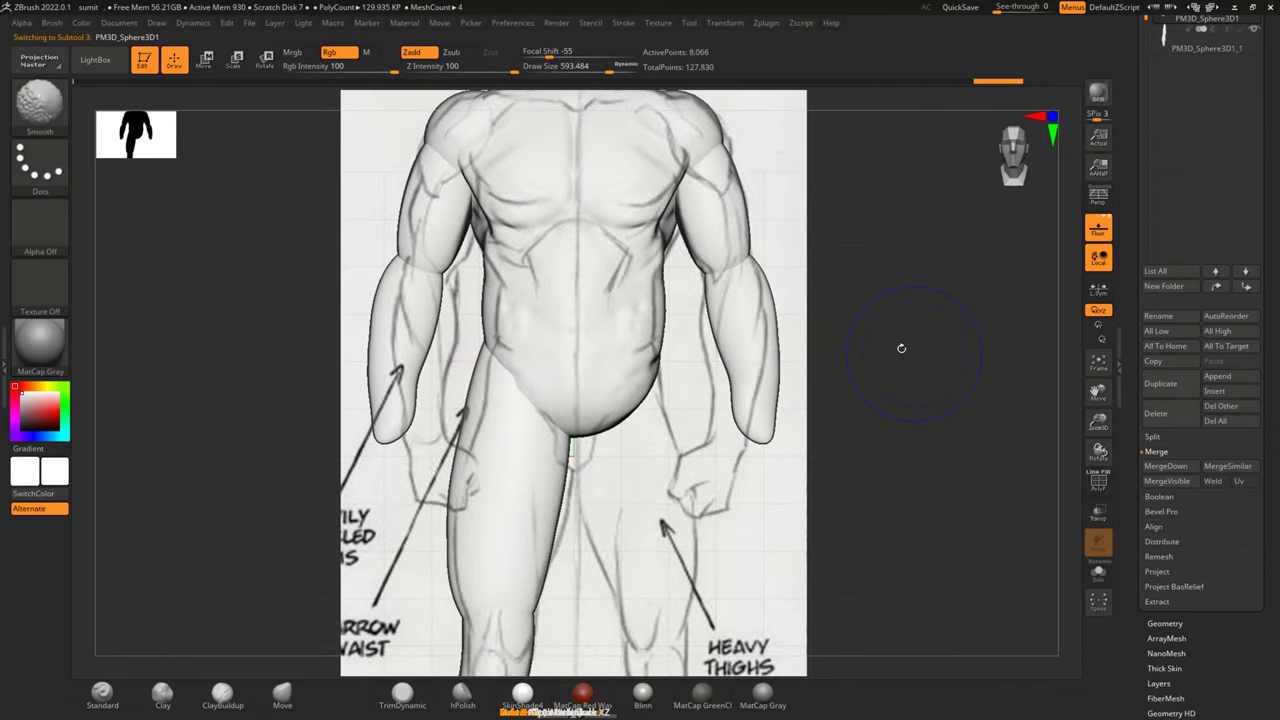
left_click_drag(885, 325, 911, 439, "alt")
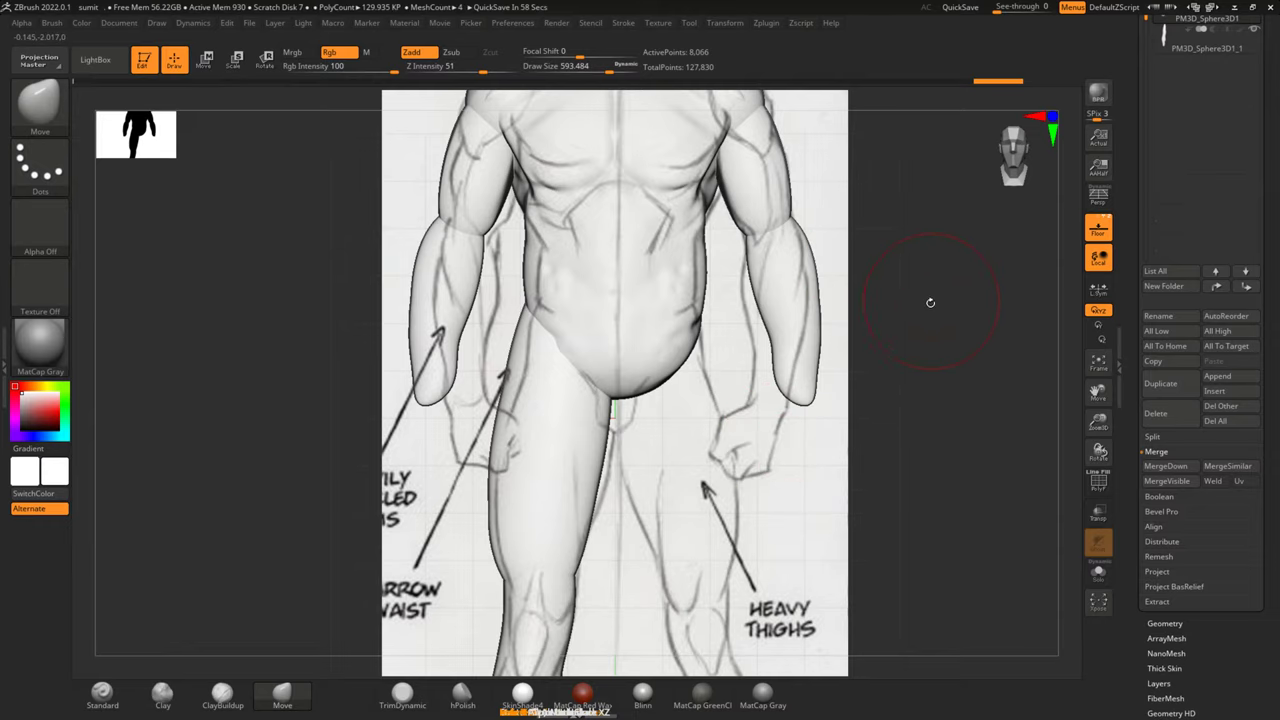
left_click(1102, 231)
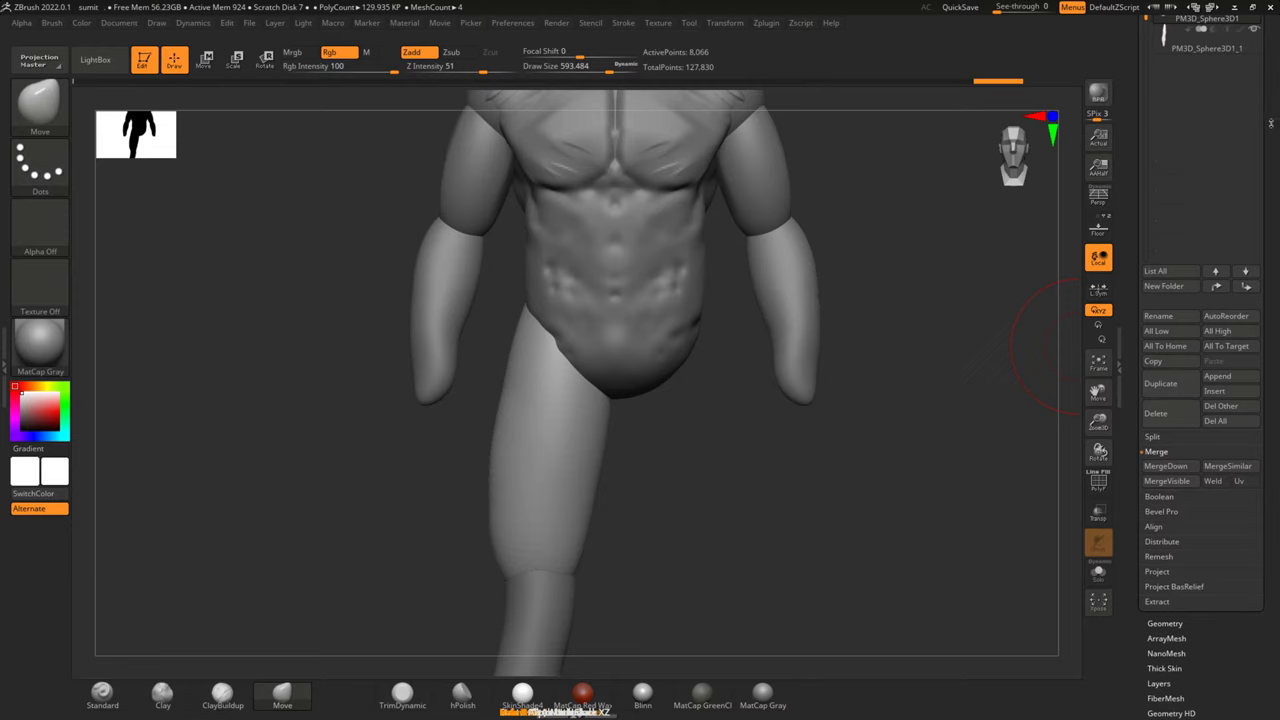
Merge the calf piece down into the thigh subtool and rename the result 'legs'
scroll(1269, 156, "up", 3)
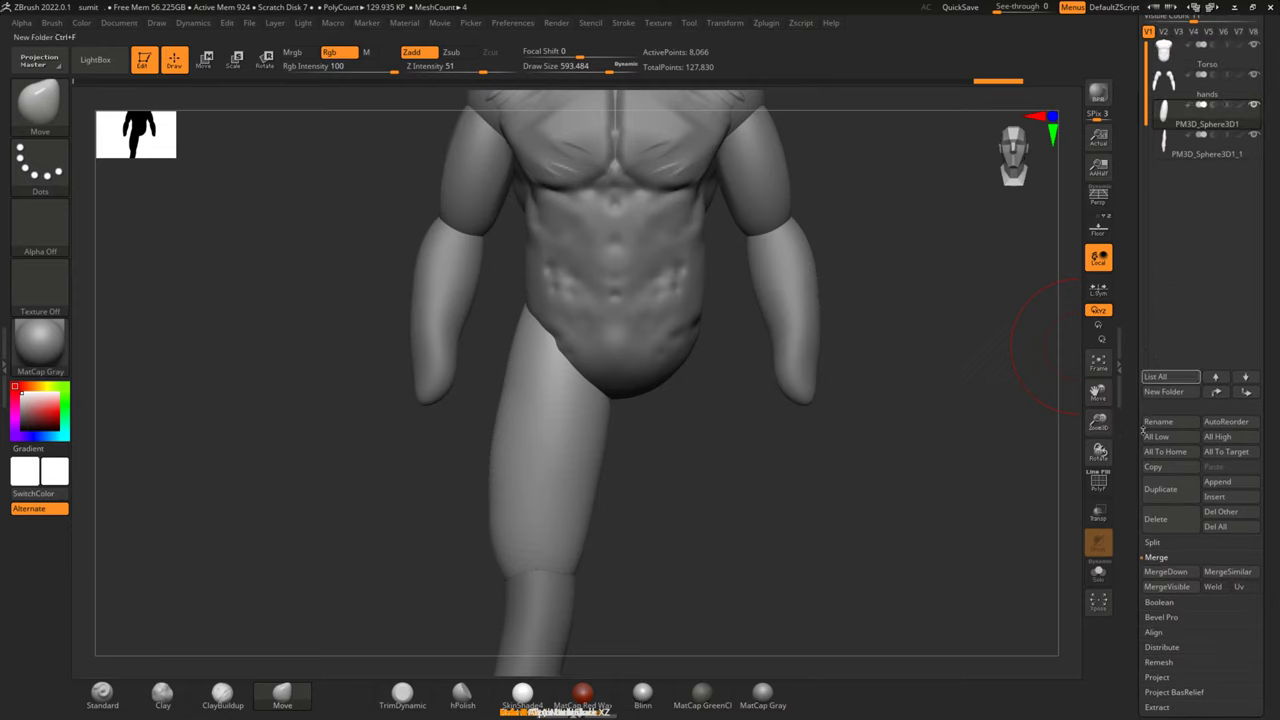
left_click(1147, 576)
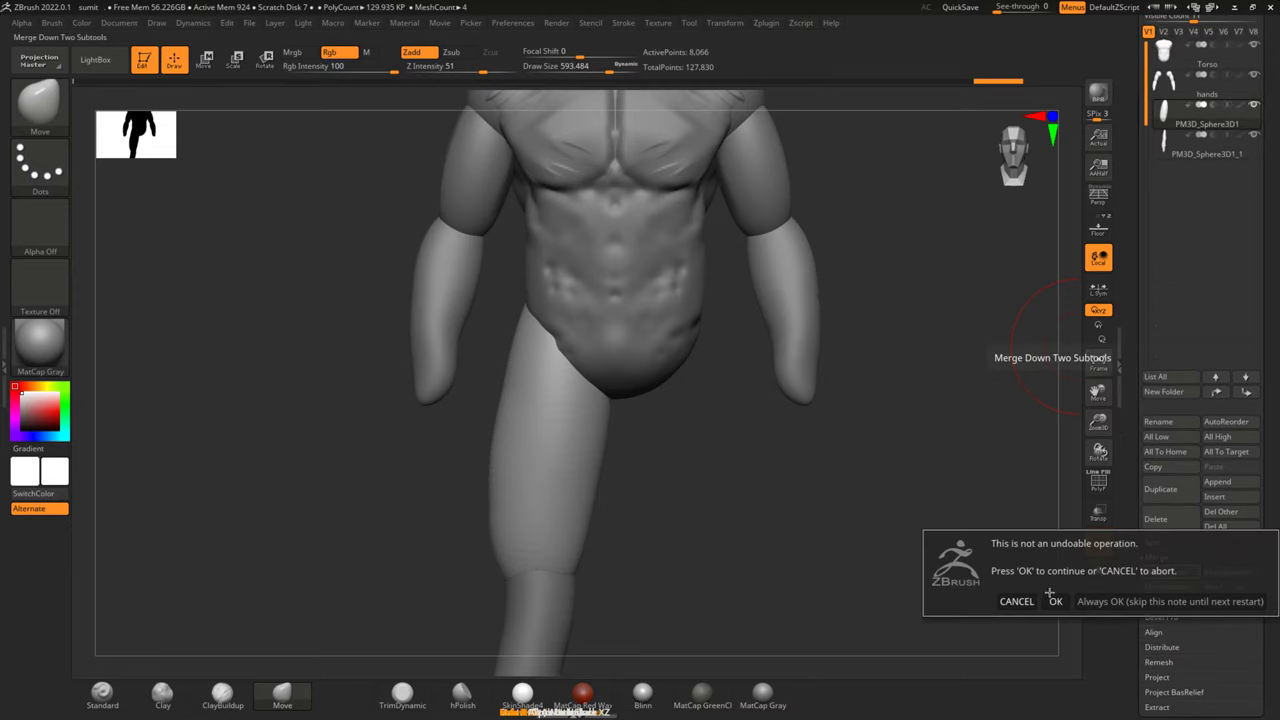
left_click(1056, 601)
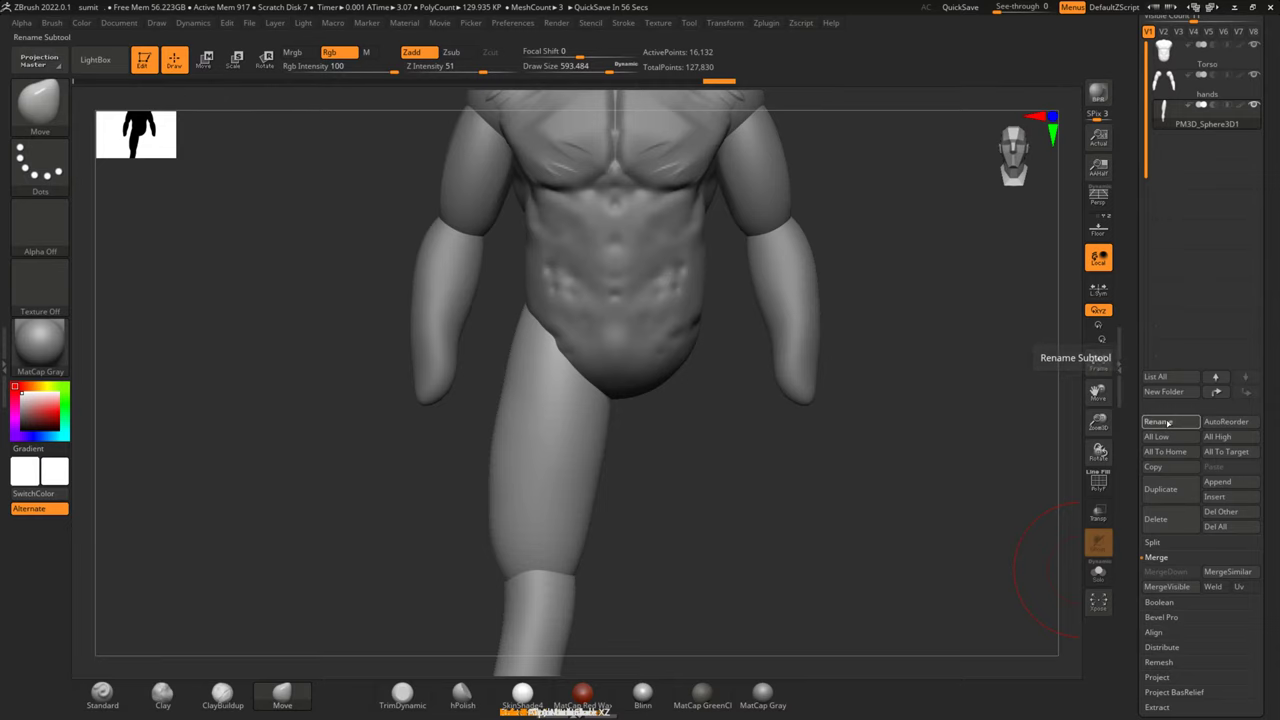
left_click(1166, 421)
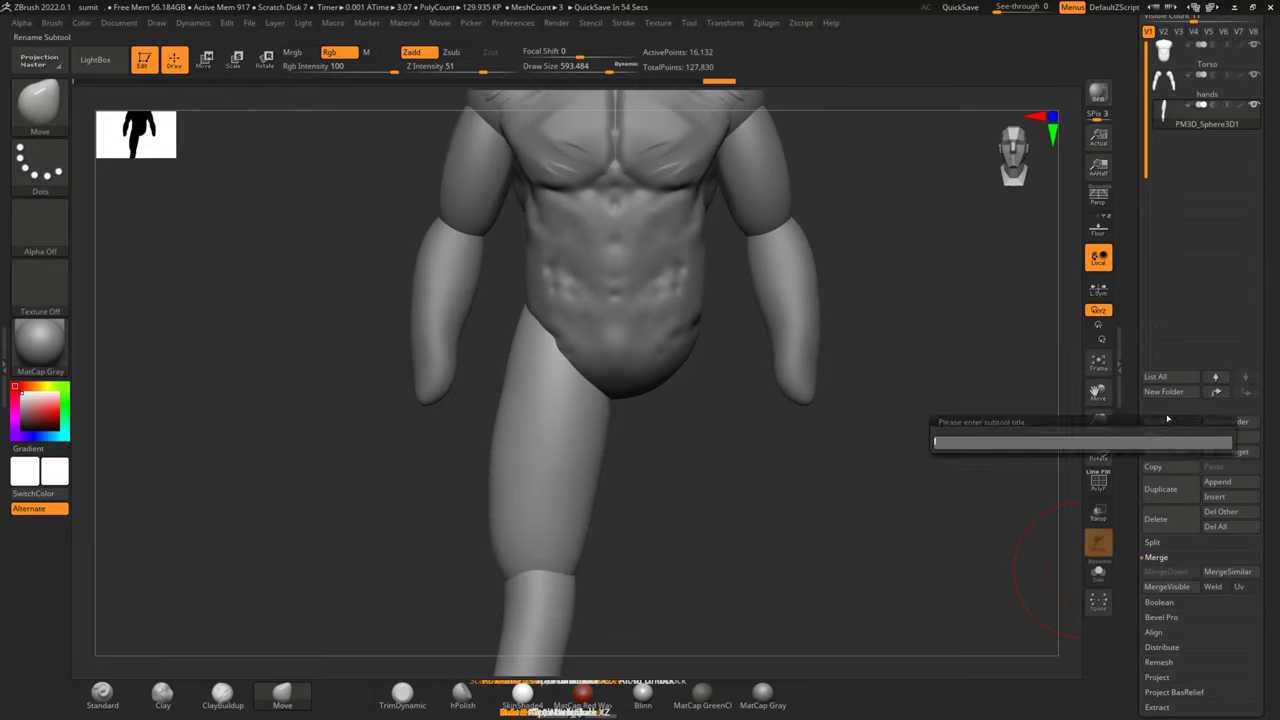
type("legs")
key("Return")
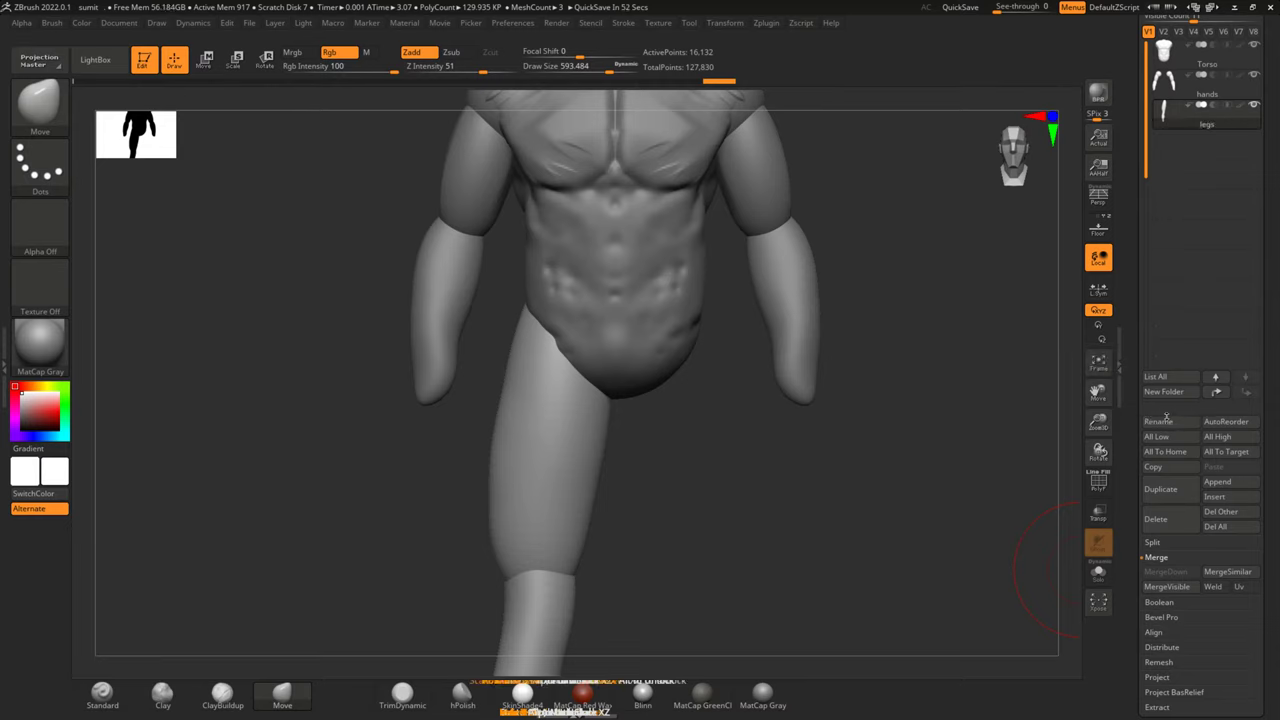
Apply Mirror And Weld to the legs subtool so the second leg appears
scroll(1197, 645, "down", 2)
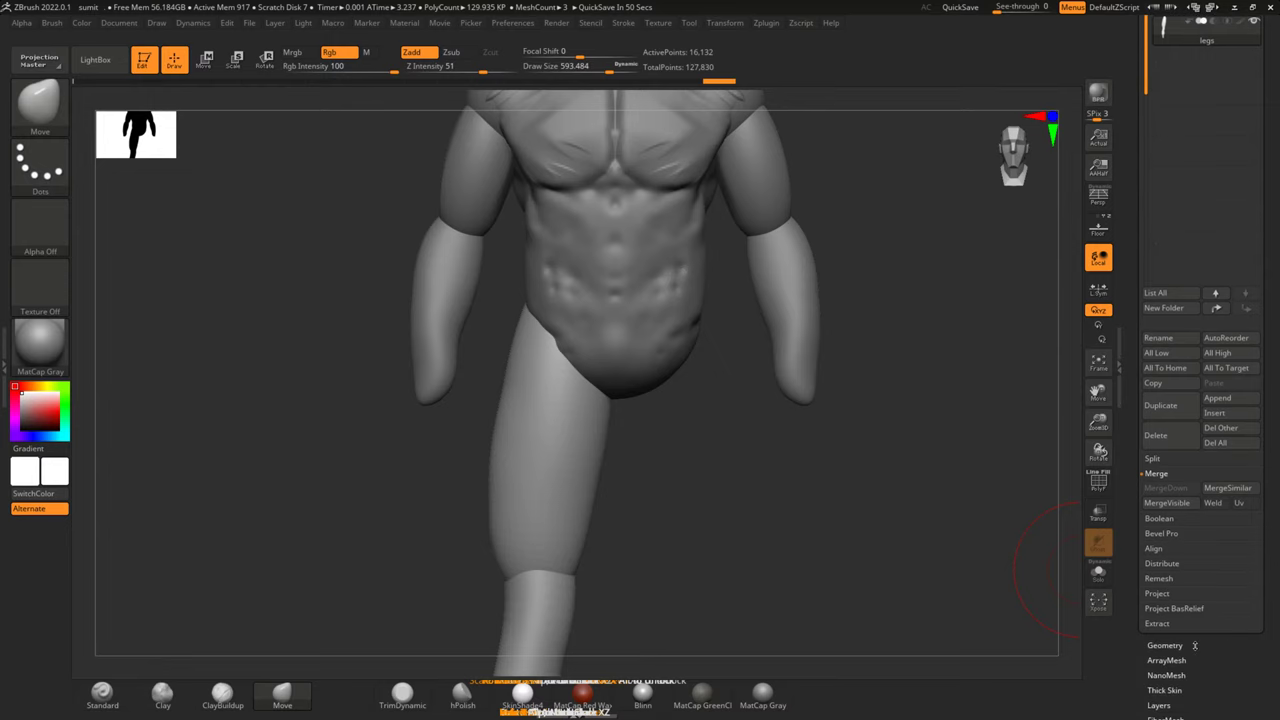
left_click(1165, 645)
left_click(1150, 336)
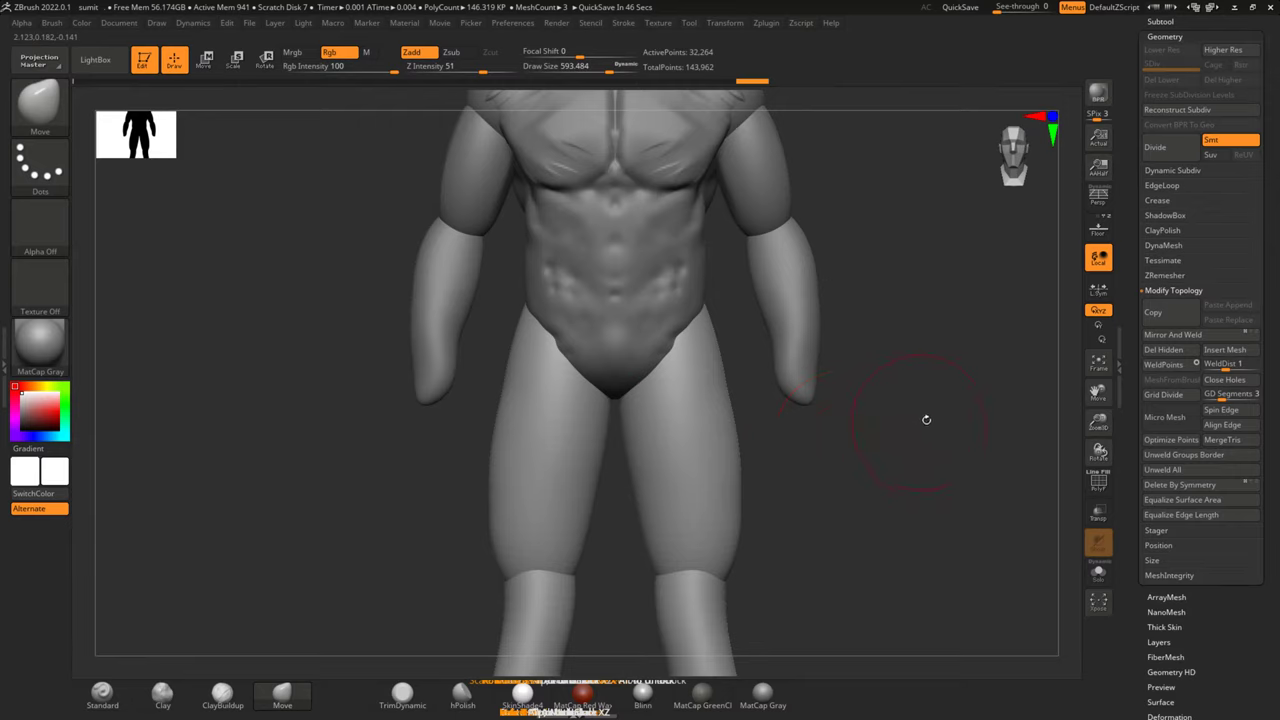
left_click_drag(926, 419, 597, 322)
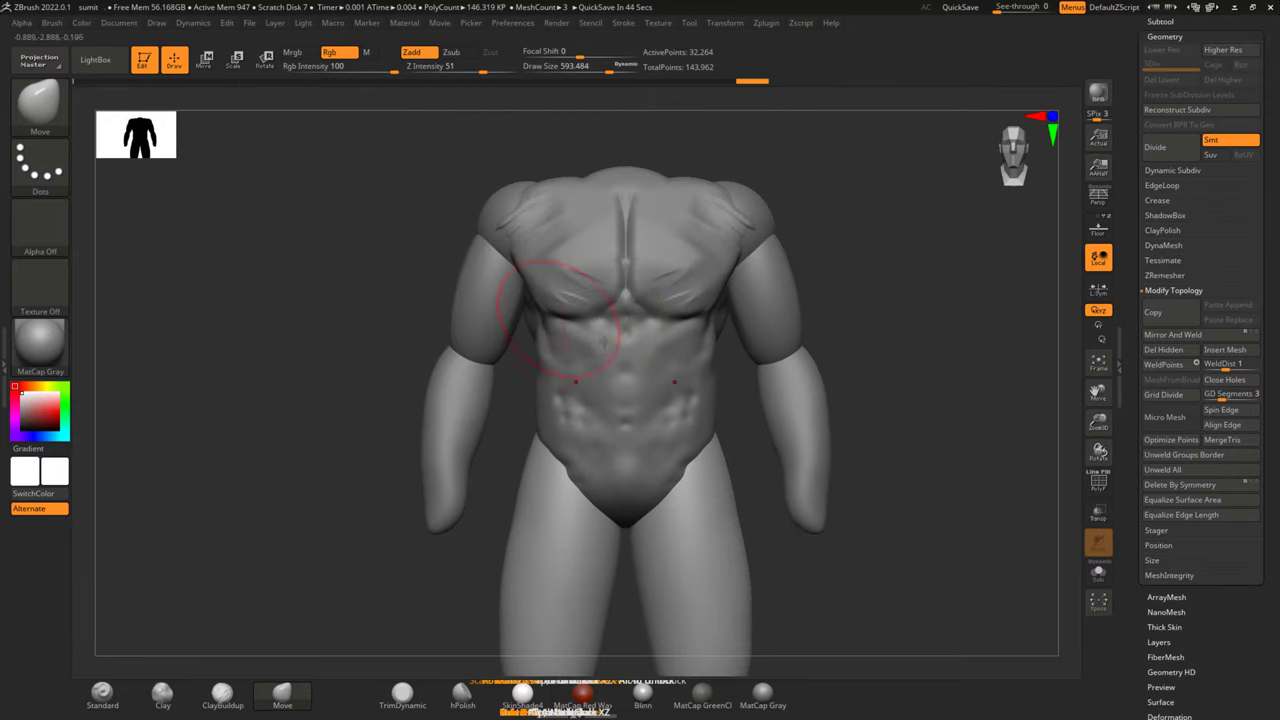
mouse_move(915, 396)
left_mouse_down("alt")
mouse_move(863, 343)
mouse_move(928, 274)
mouse_move(877, 363)
mouse_move(837, 366)
mouse_move(863, 394)
mouse_move(830, 369)
mouse_move(851, 323)
mouse_move(804, 371)
left_mouse_up("alt")
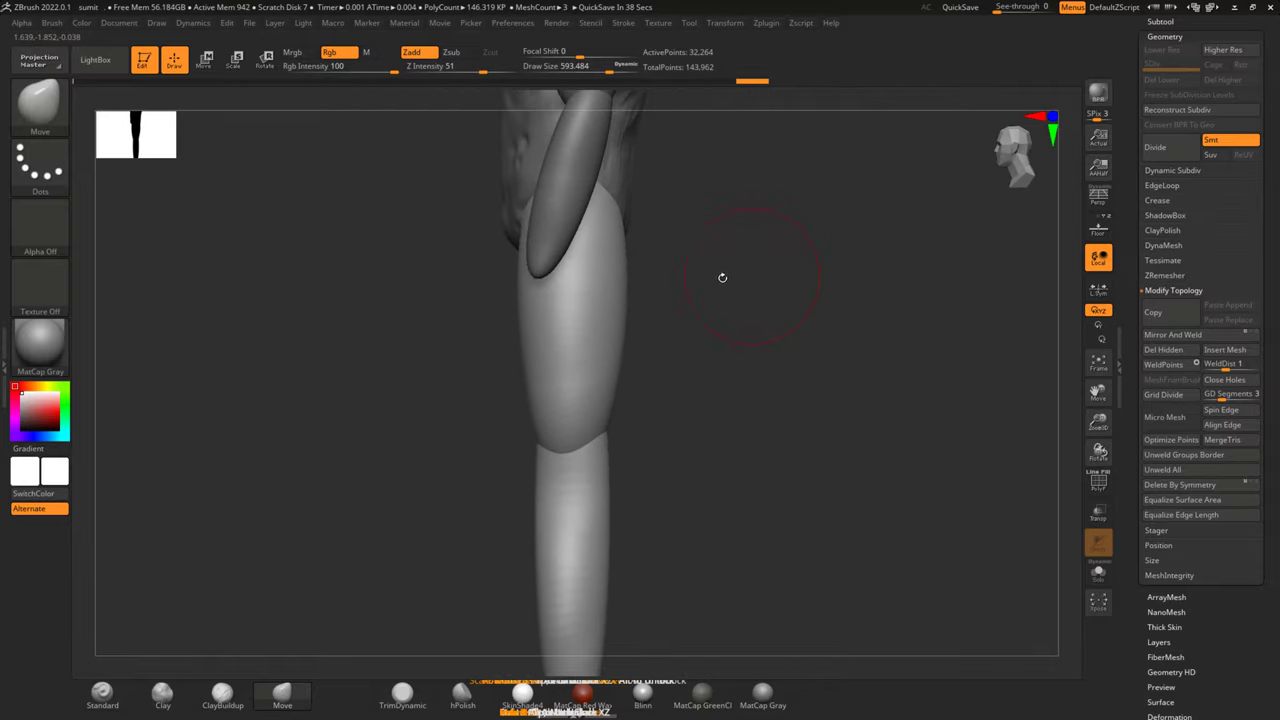
key("w")
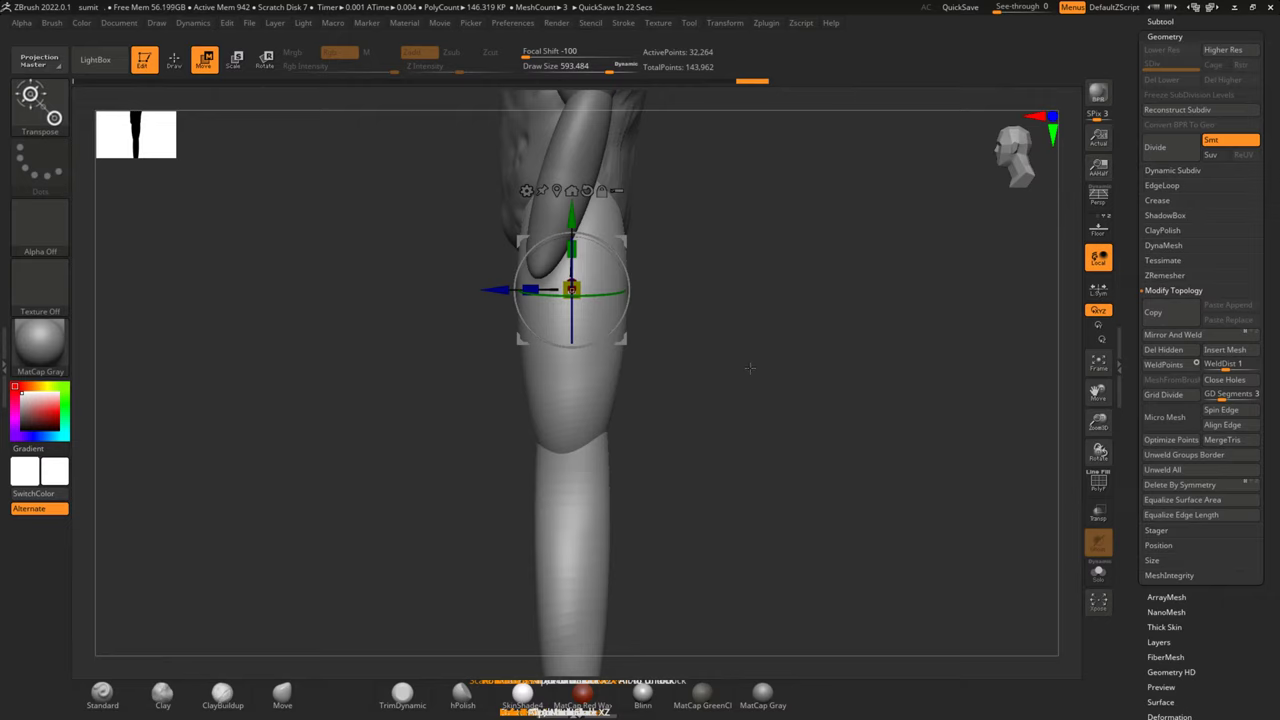
Leave the gizmo and push the buttocks into rounder bulges with the Move brush from the back
key("q")
mouse_move(770, 275)
left_mouse_down()
mouse_move(728, 358)
mouse_move(762, 344)
left_mouse_up()
key("space")
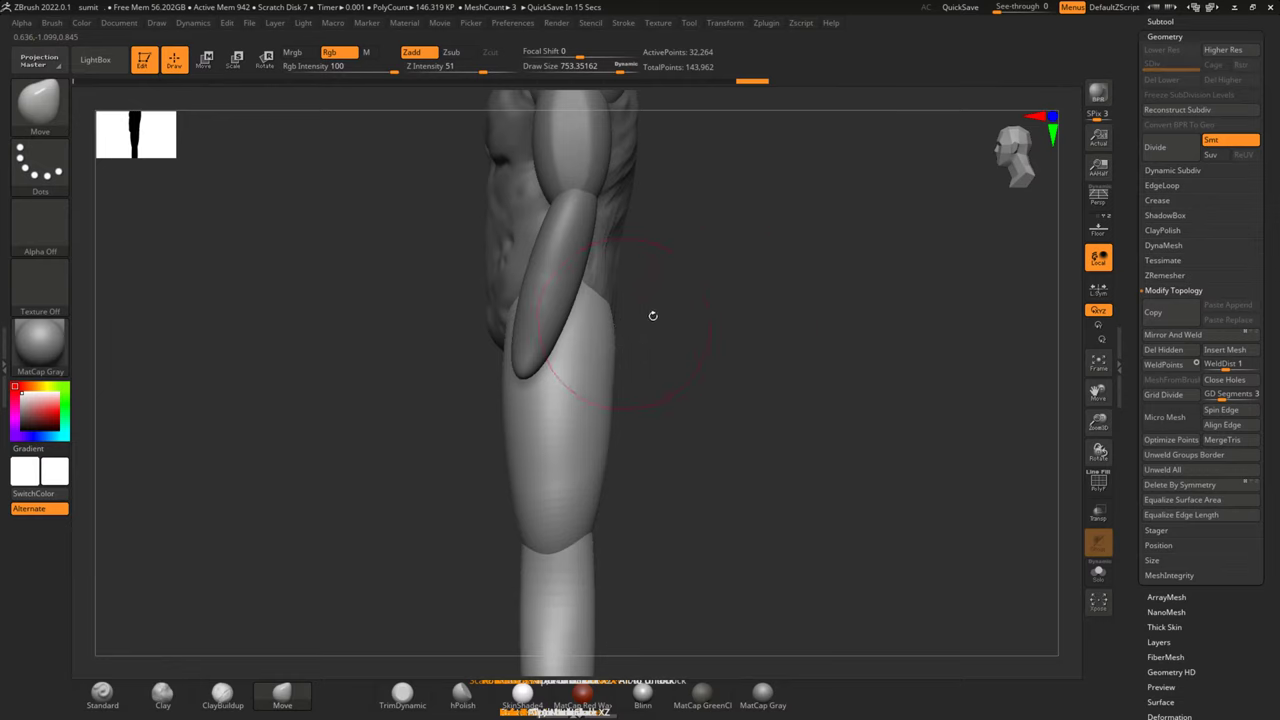
left_click_drag(652, 315, 660, 390)
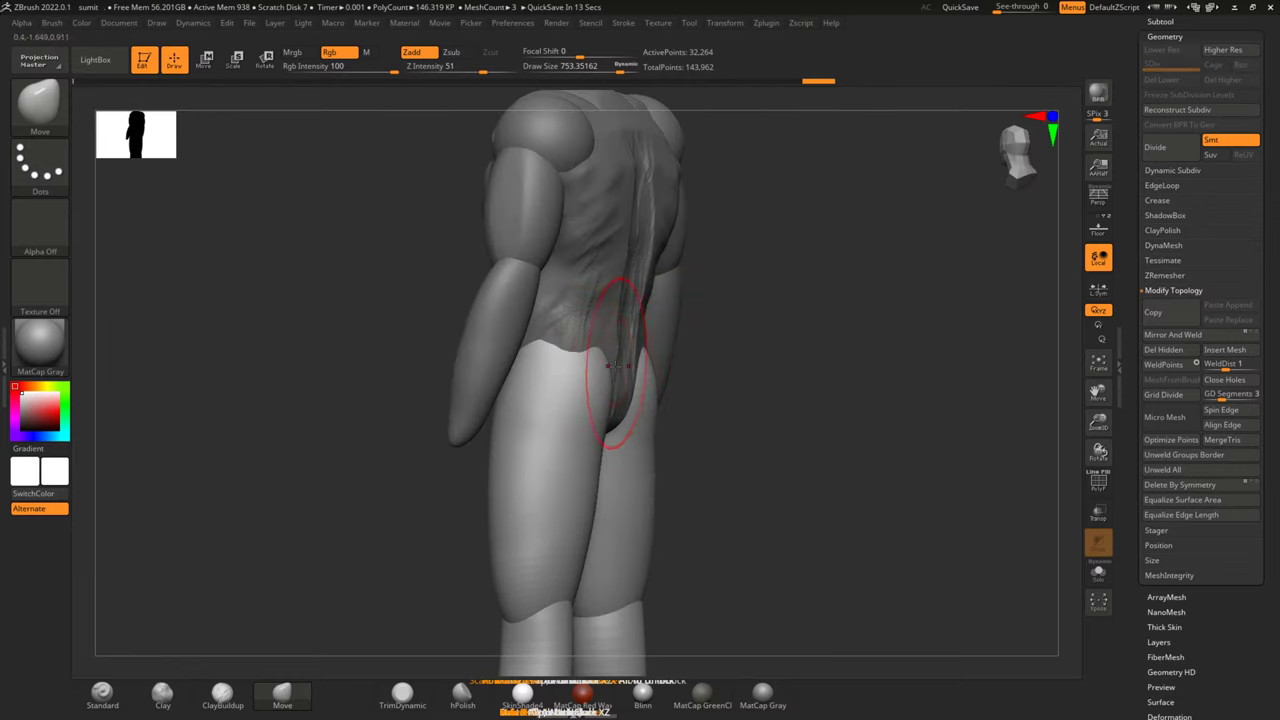
left_click_drag(586, 400, 754, 388)
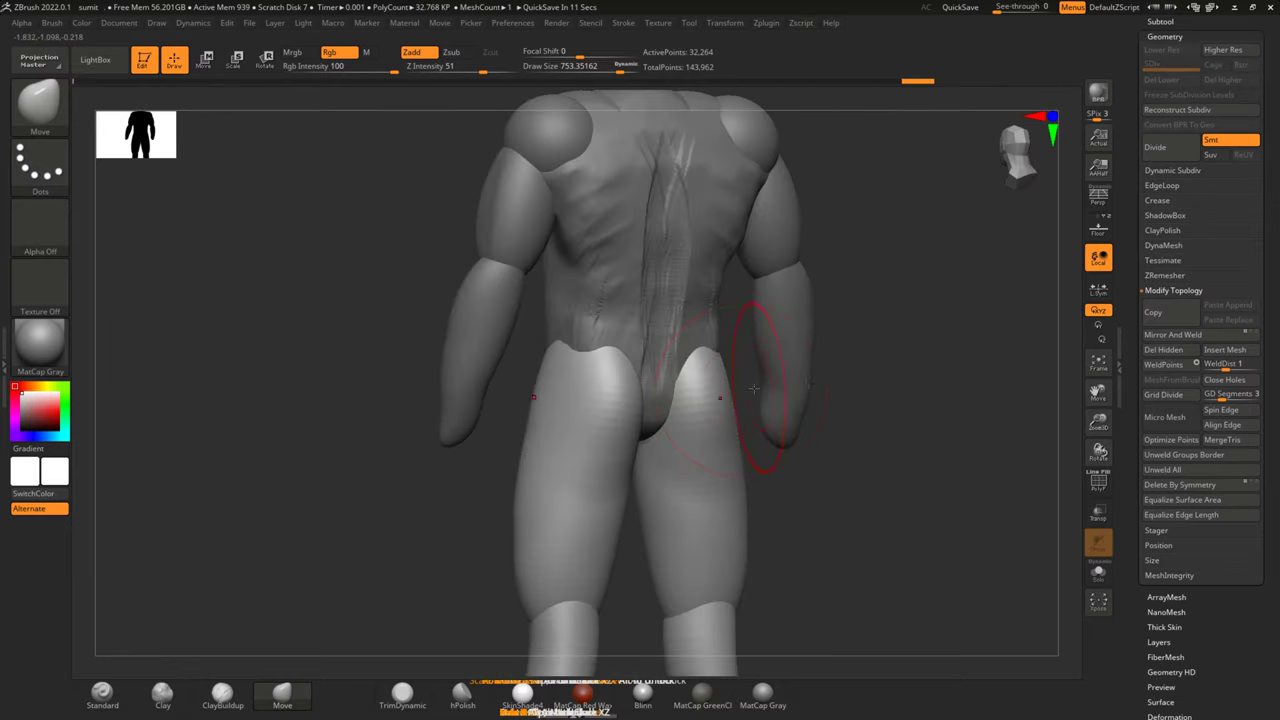
left_click_drag(641, 388, 650, 390)
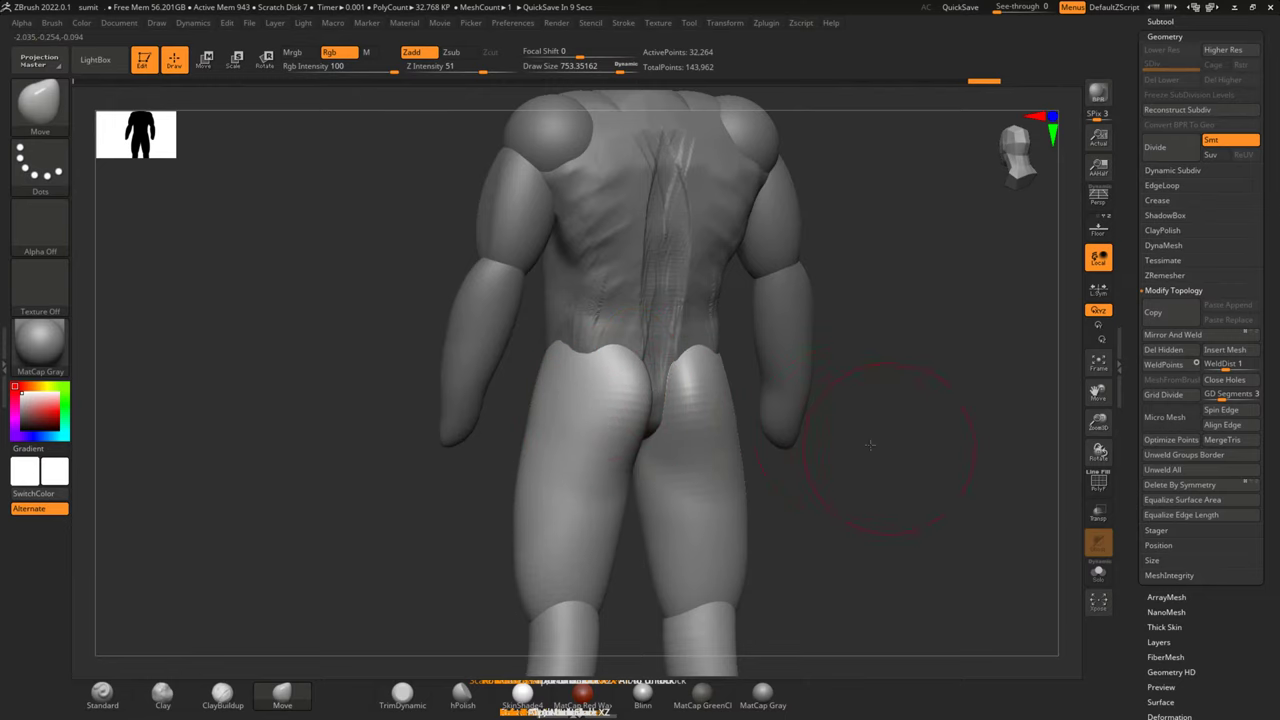
Check the hips from side-rear angles and turn on PolyF to show the blue and red leg polygroups
left_click_drag(834, 500, 876, 417)
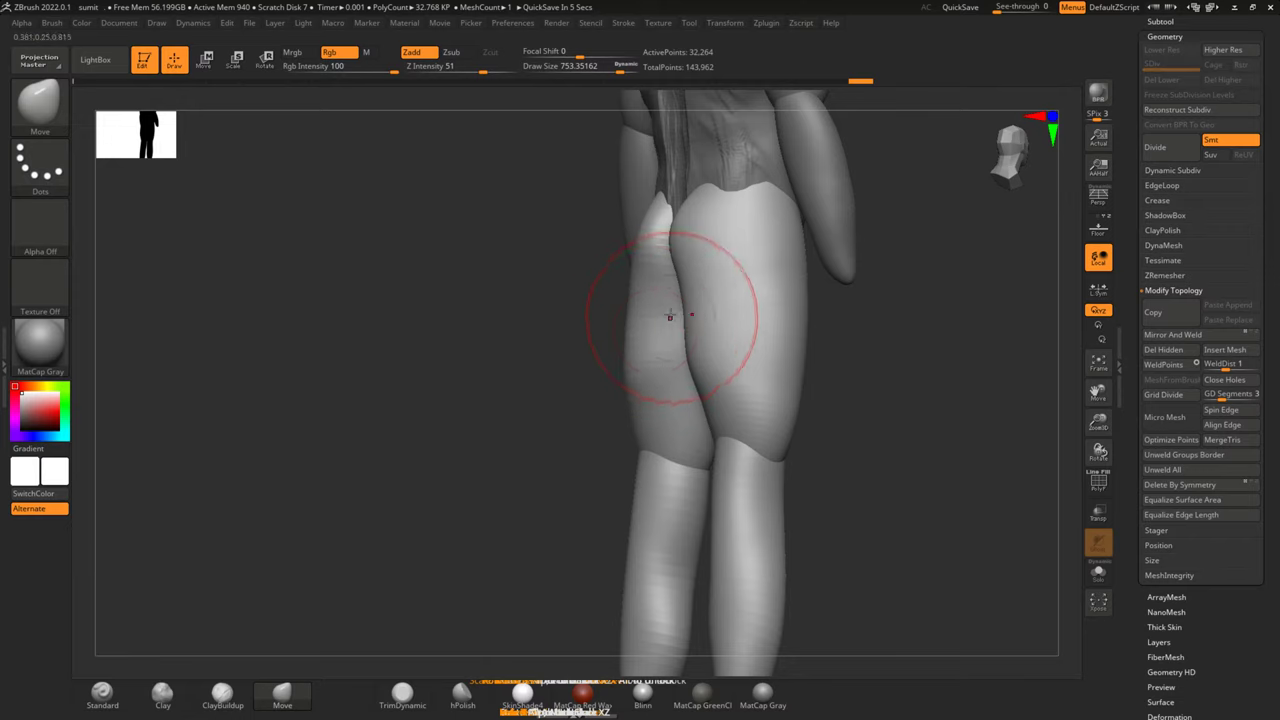
right_click_drag(629, 314, 567, 366, "shift")
mouse_move(546, 428)
right_mouse_down()
mouse_move(499, 414)
mouse_move(829, 329)
right_mouse_up()
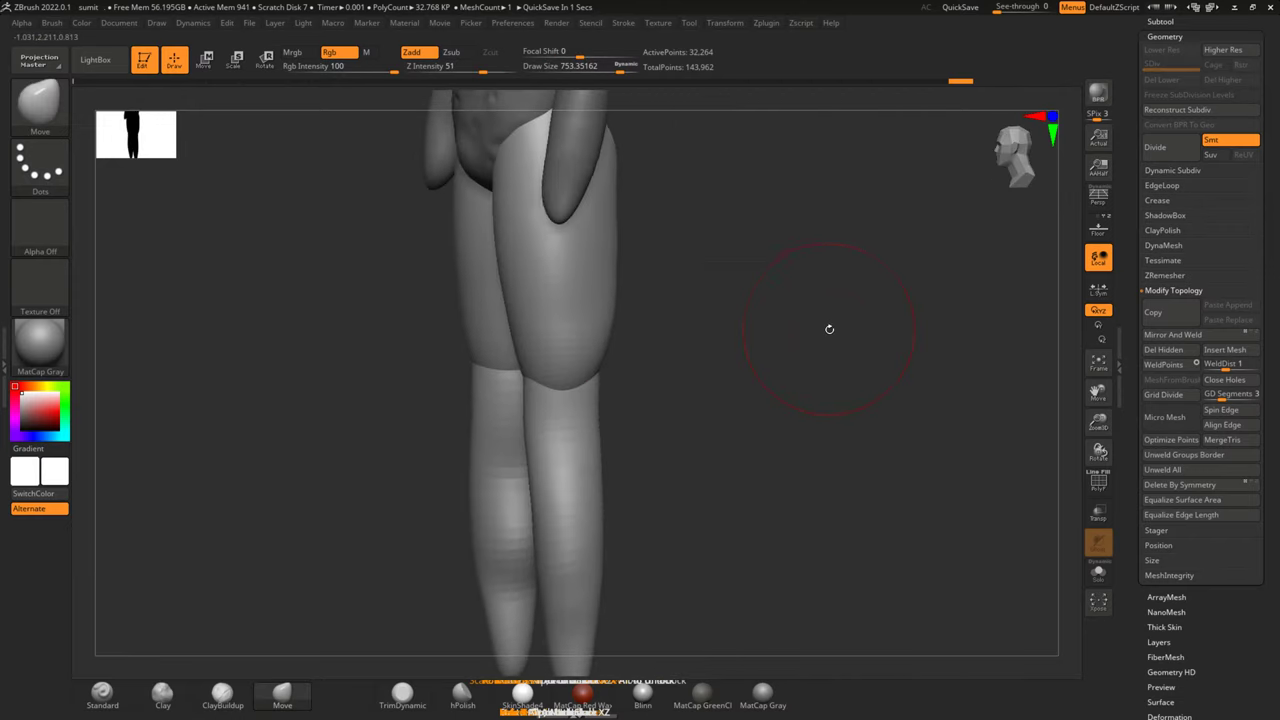
left_click(1090, 484)
right_click_drag(808, 434, 816, 446, "shift")
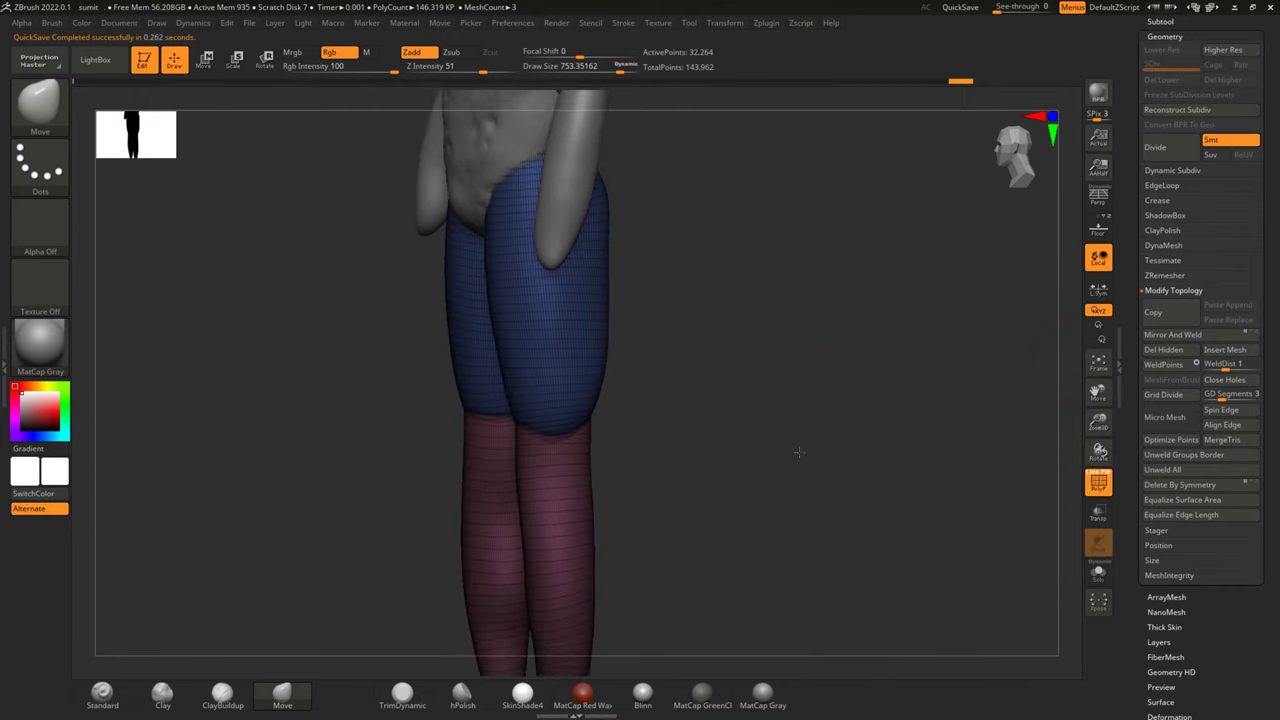
Isolate the thigh polygroups and bulge both lower thighs outward symmetrically with Move
mouse_move(700, 437)
right_mouse_down()
mouse_move(783, 397)
mouse_move(846, 457)
mouse_move(789, 470)
mouse_move(677, 529)
right_mouse_up()
left_click(668, 540, "ctrl+shift")
left_click(591, 567, "ctrl+shift")
right_click_drag(925, 477, 849, 401)
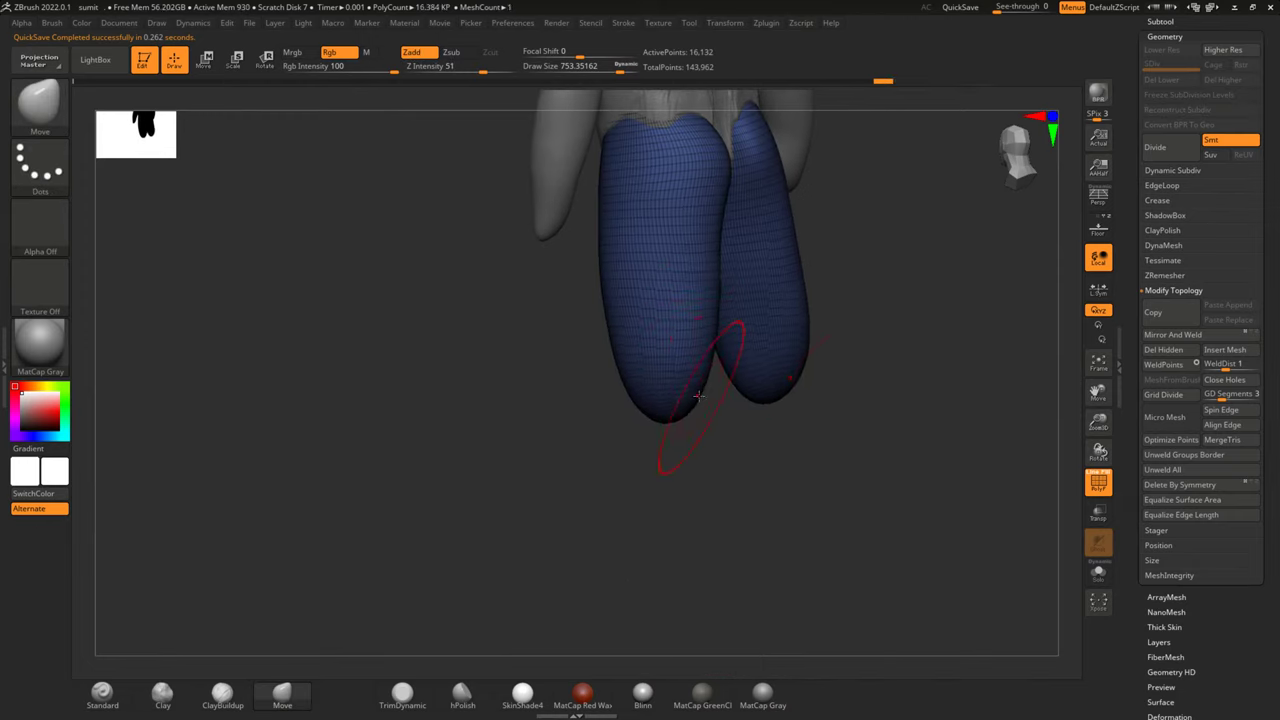
left_click_drag(858, 361, 702, 380)
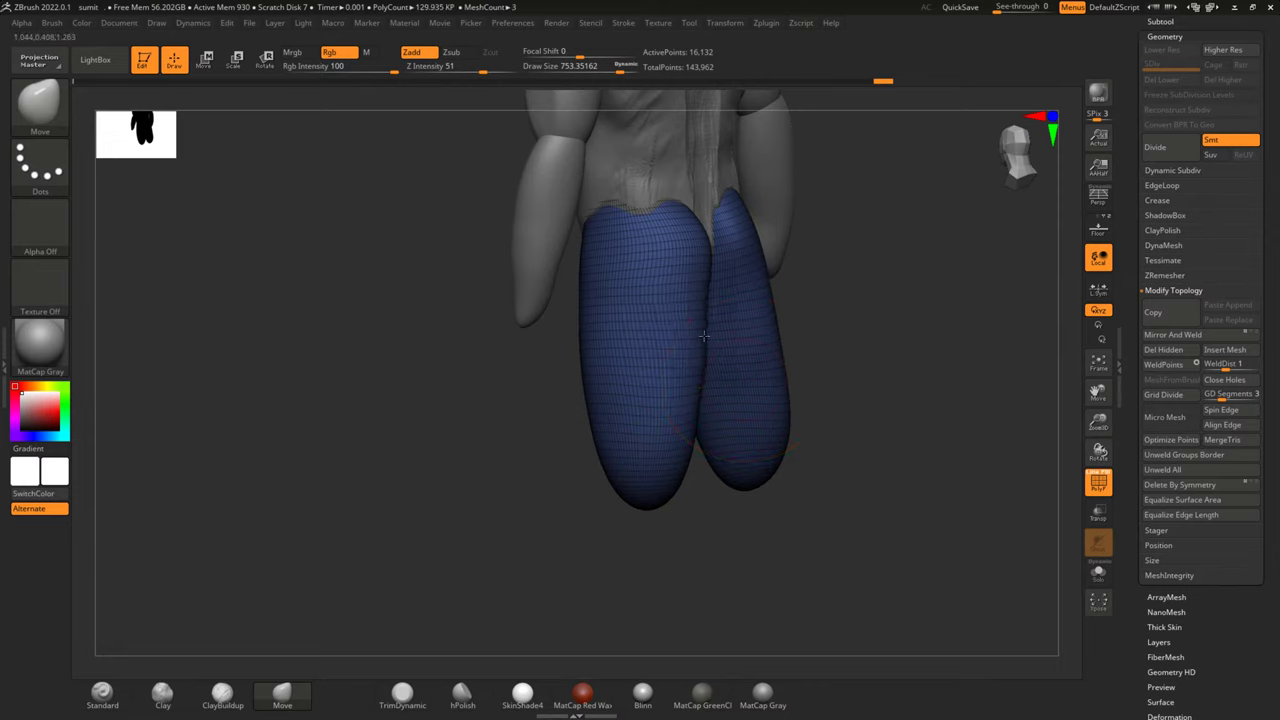
left_click_drag(880, 344, 851, 355)
left_click_drag(757, 410, 676, 328)
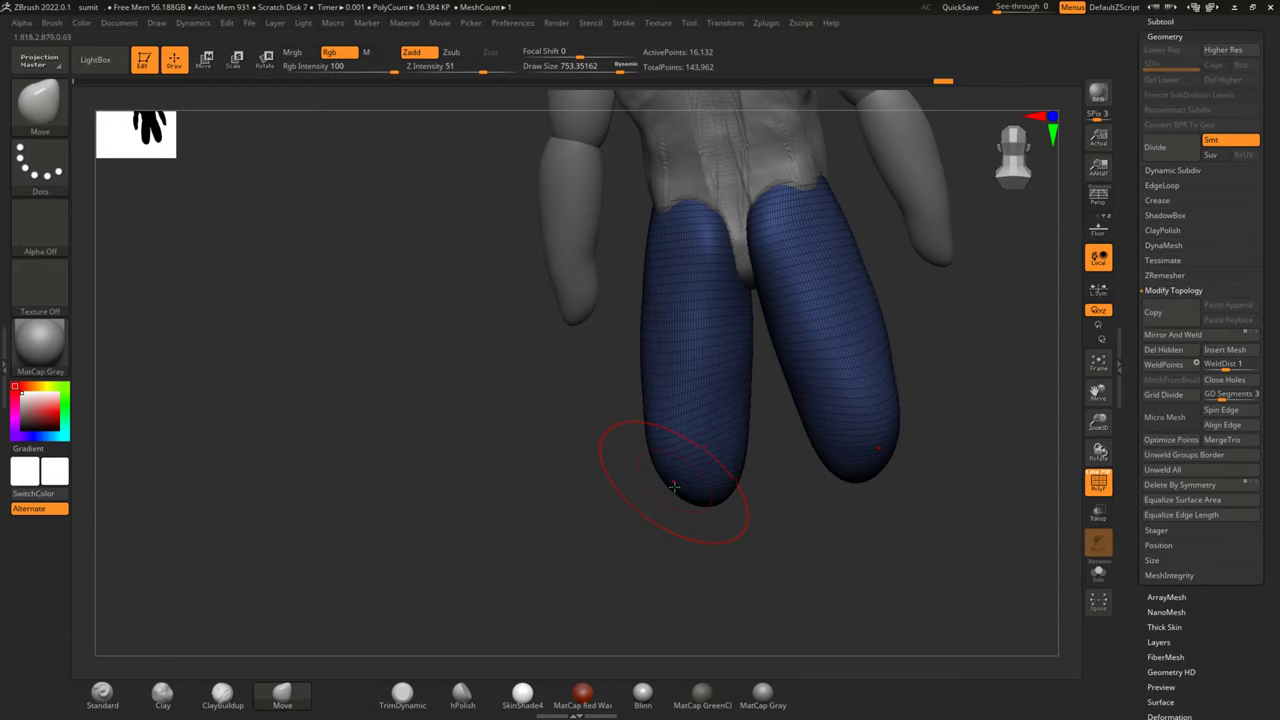
left_click_drag(600, 497, 652, 467)
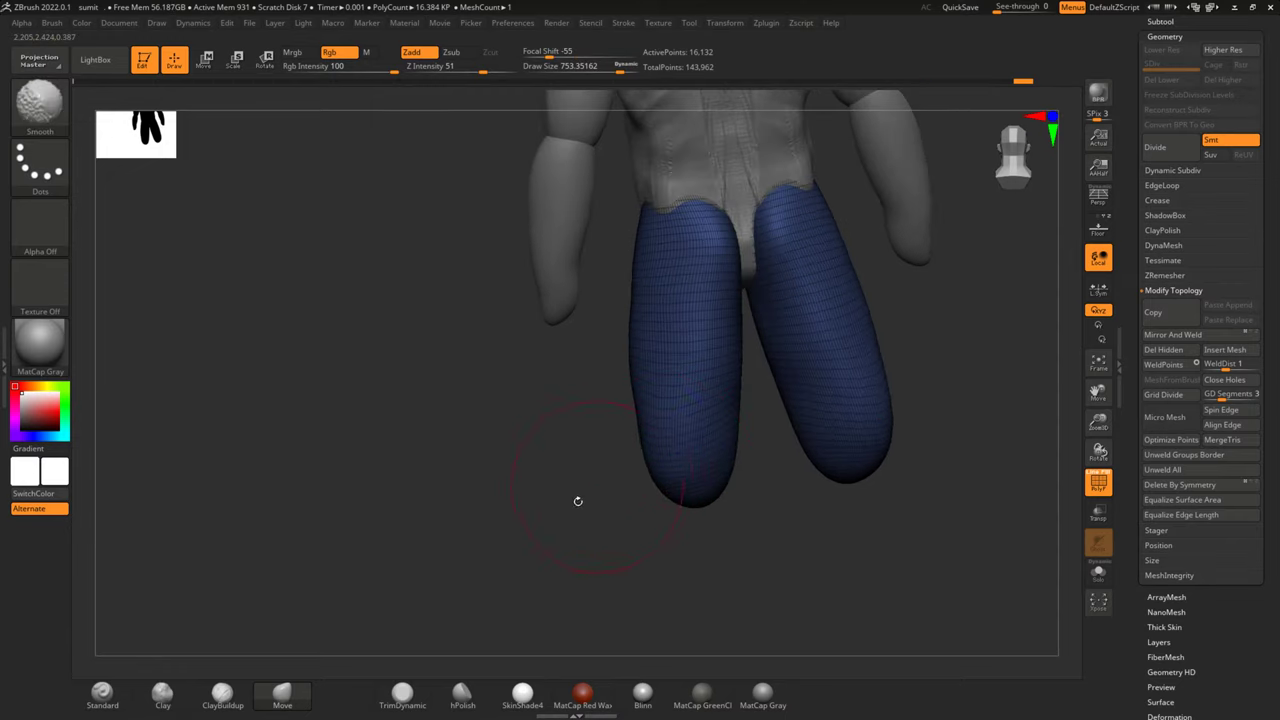
left_click_drag(580, 494, 803, 412, "shift")
left_click_drag(672, 428, 685, 435)
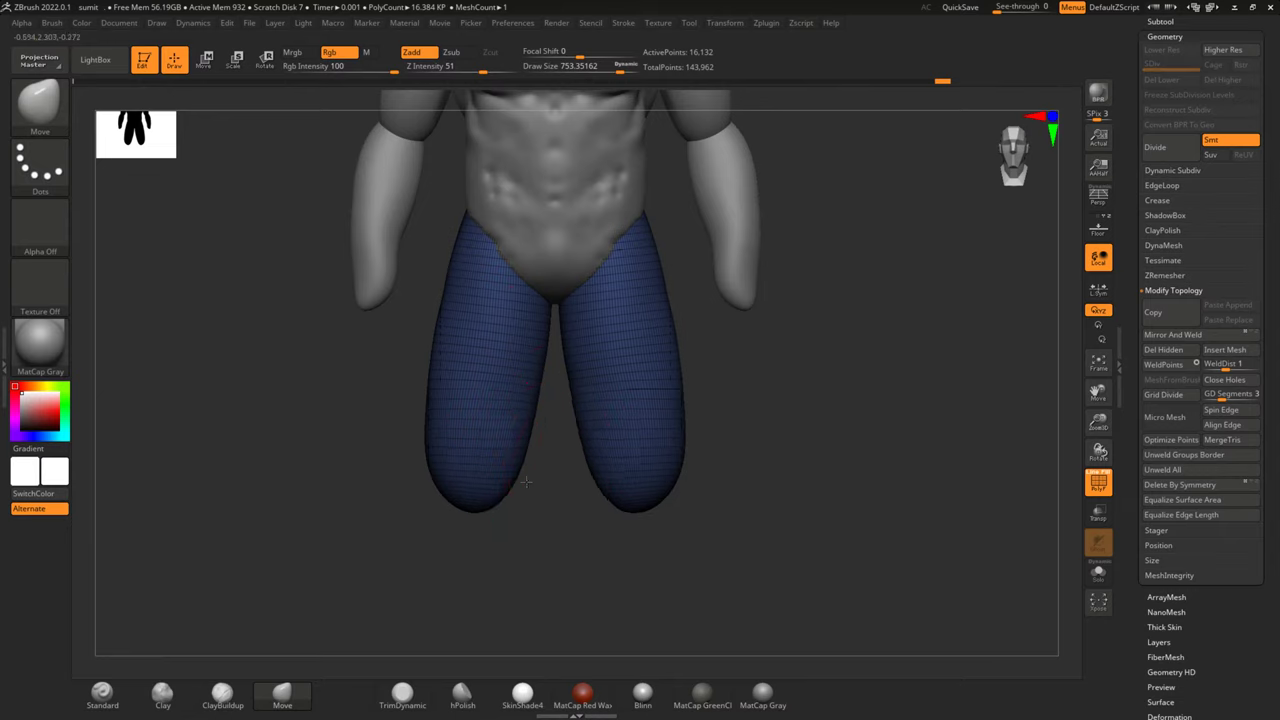
right_click_drag(557, 495, 604, 533, "alt")
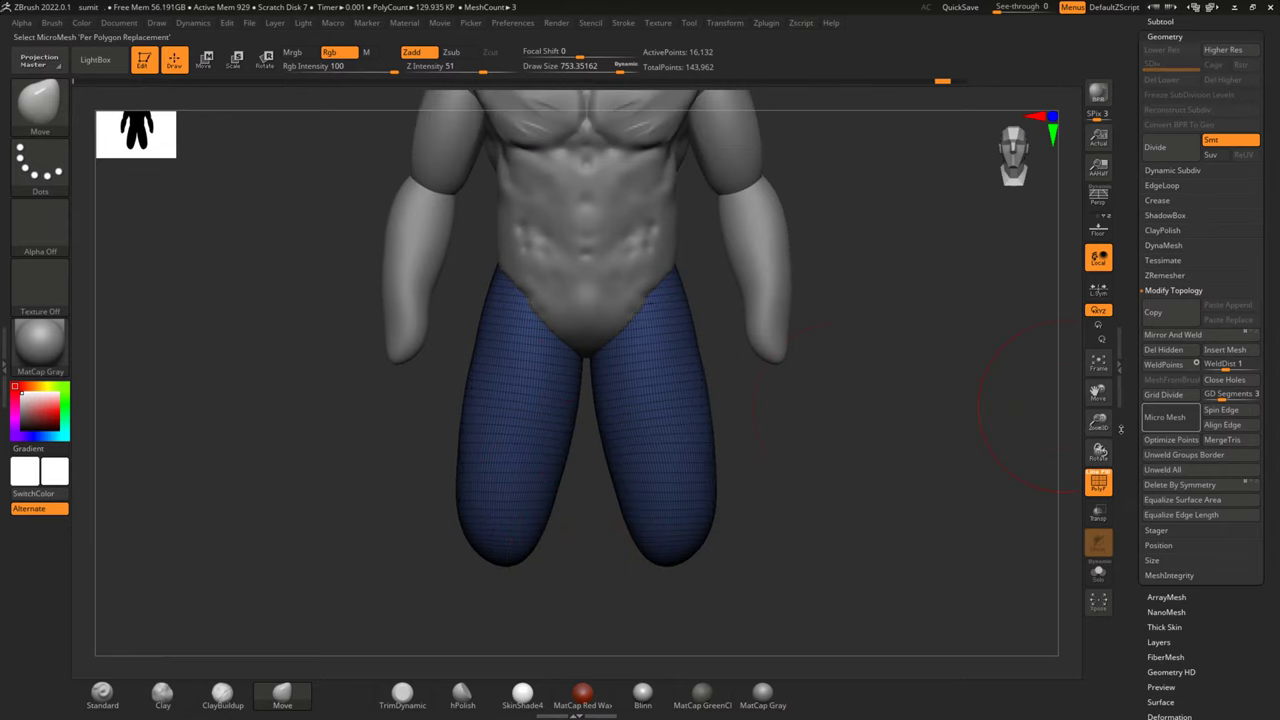
Toggle the polygroup display and switch between showing and hiding the lower legs
left_click(1096, 484)
left_click(1096, 484)
left_click(1096, 484)
left_click(1025, 435, "ctrl+shift")
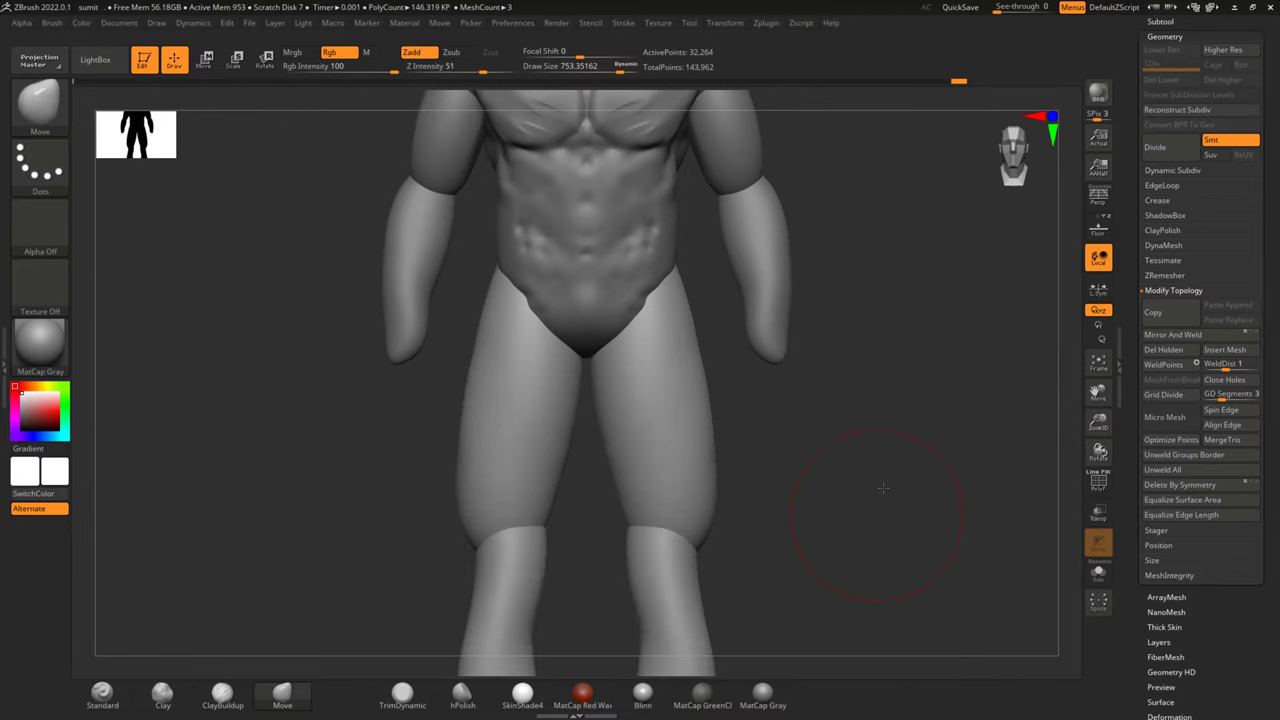
right_click_drag(877, 514, 926, 346, "alt")
left_click(814, 320, "ctrl+shift")
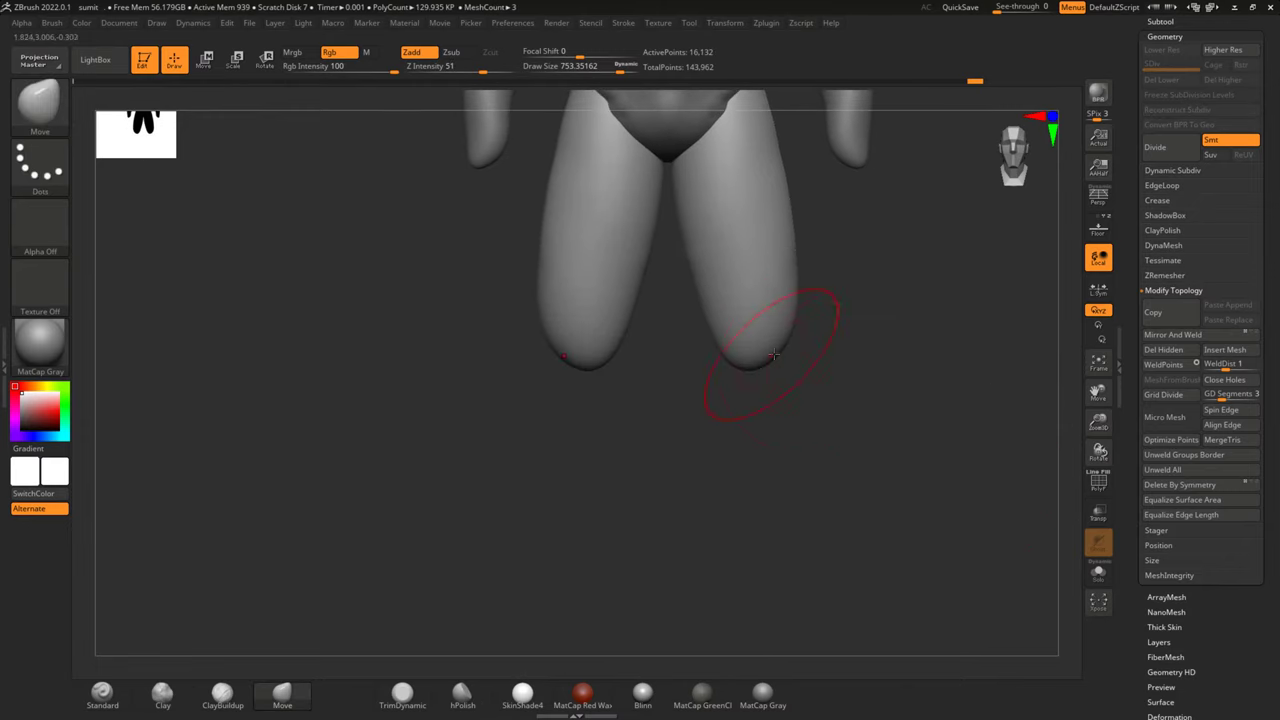
left_click(900, 391, "ctrl+shift")
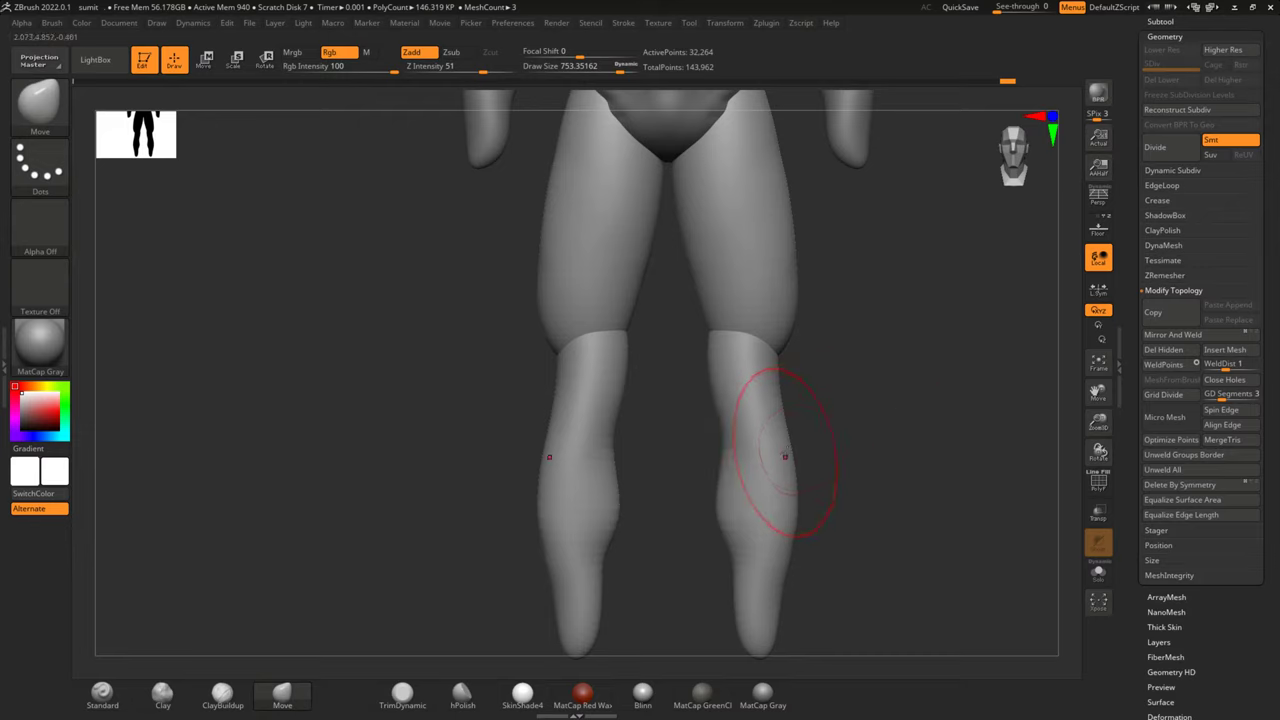
right_click_drag(928, 380, 886, 412, "alt")
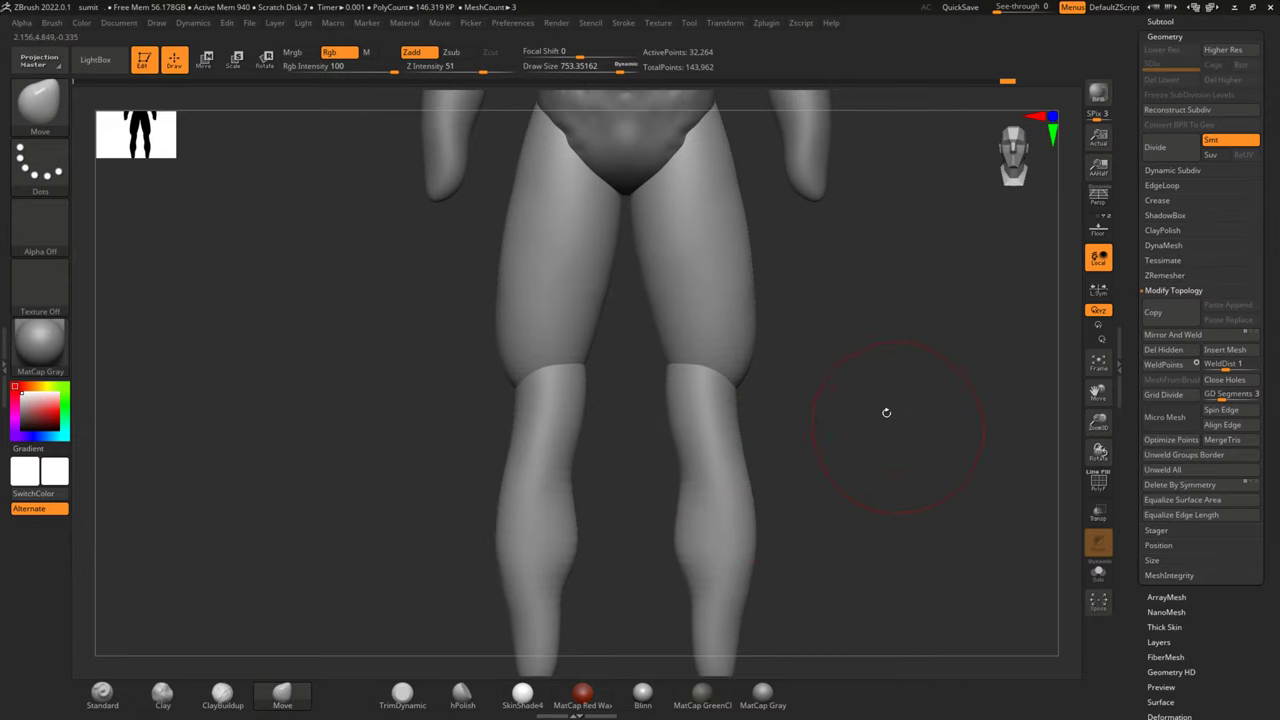
Isolate the lower legs to reshape the calf contours, then show all leg parts again
left_click(728, 300, "ctrl+shift")
left_click(1097, 482)
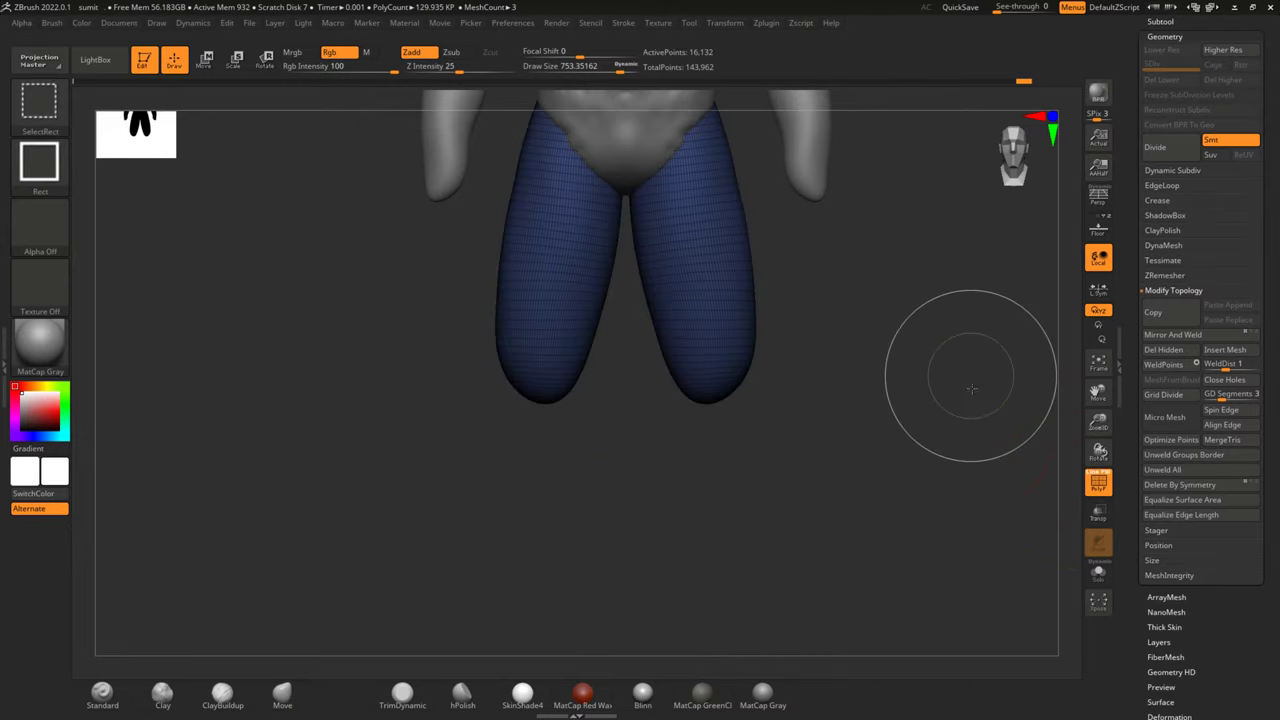
left_click(925, 424, "ctrl+shift")
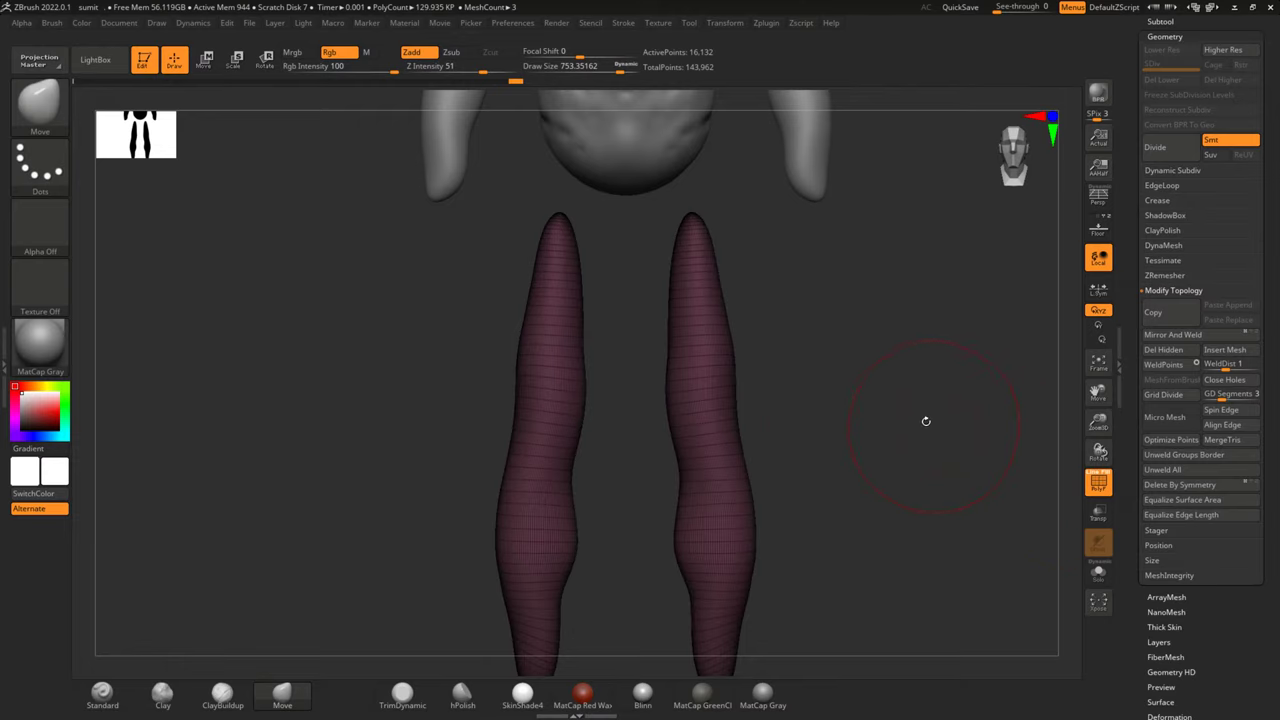
right_click_drag(926, 421, 931, 366)
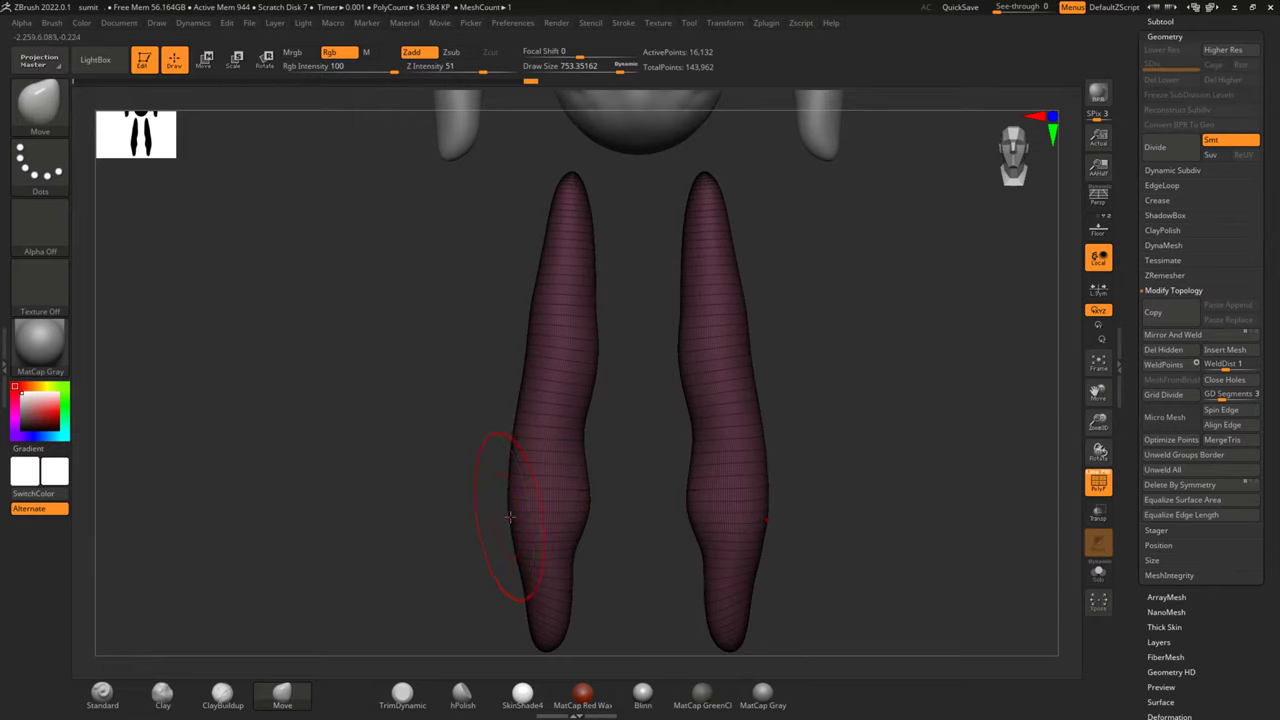
left_click(1095, 480)
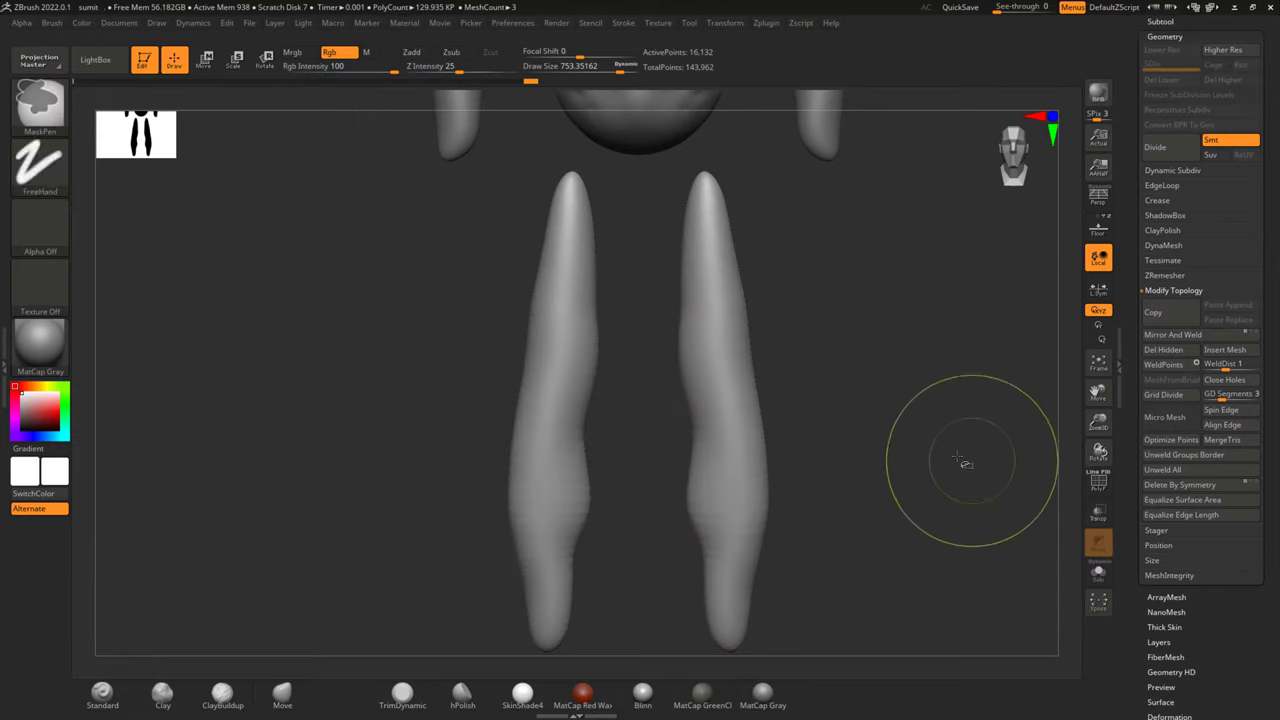
left_click(1042, 491, "ctrl+shift")
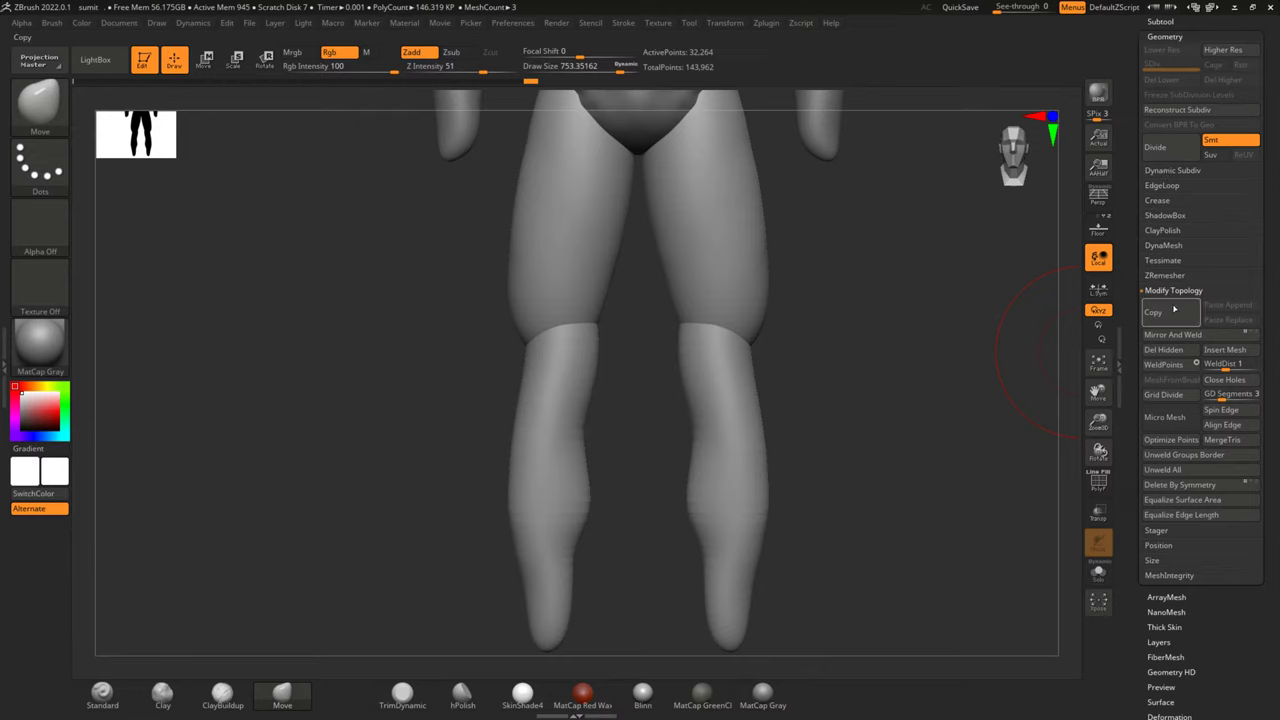
DynaMesh the legs to about 398,906 active points and reduce the draw size to about 108
left_click(1164, 246)
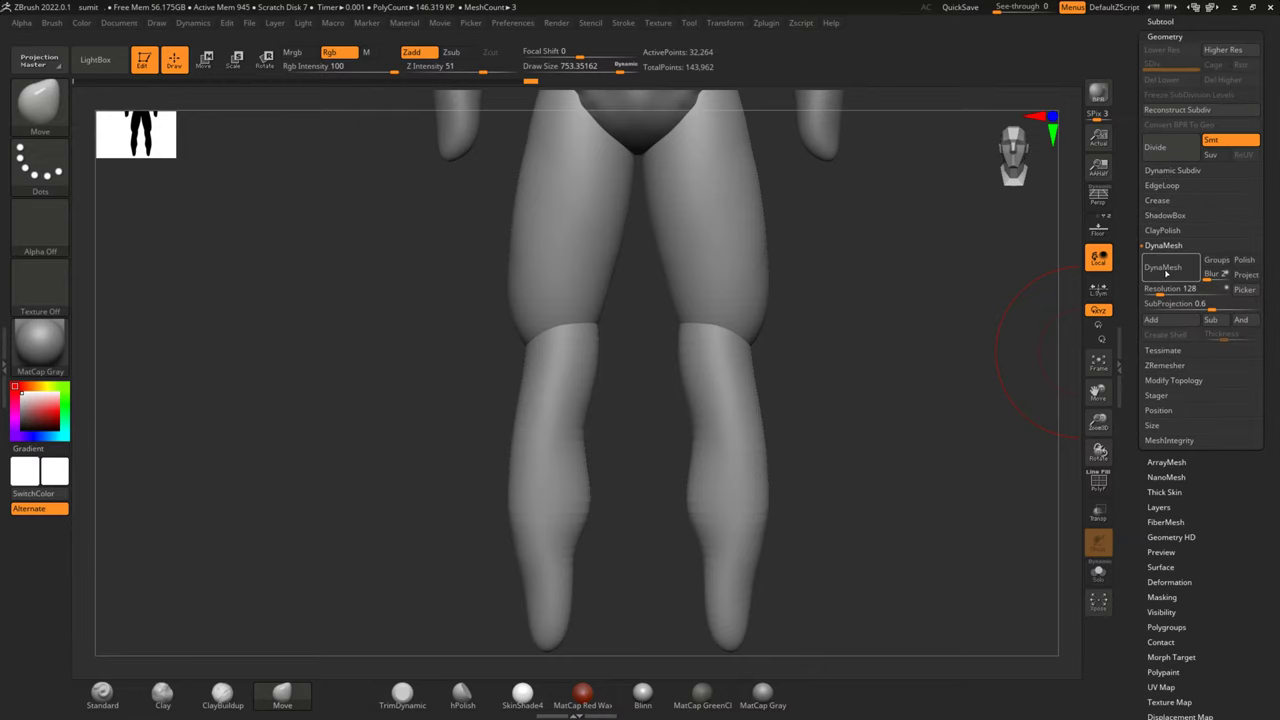
left_click(1164, 268)
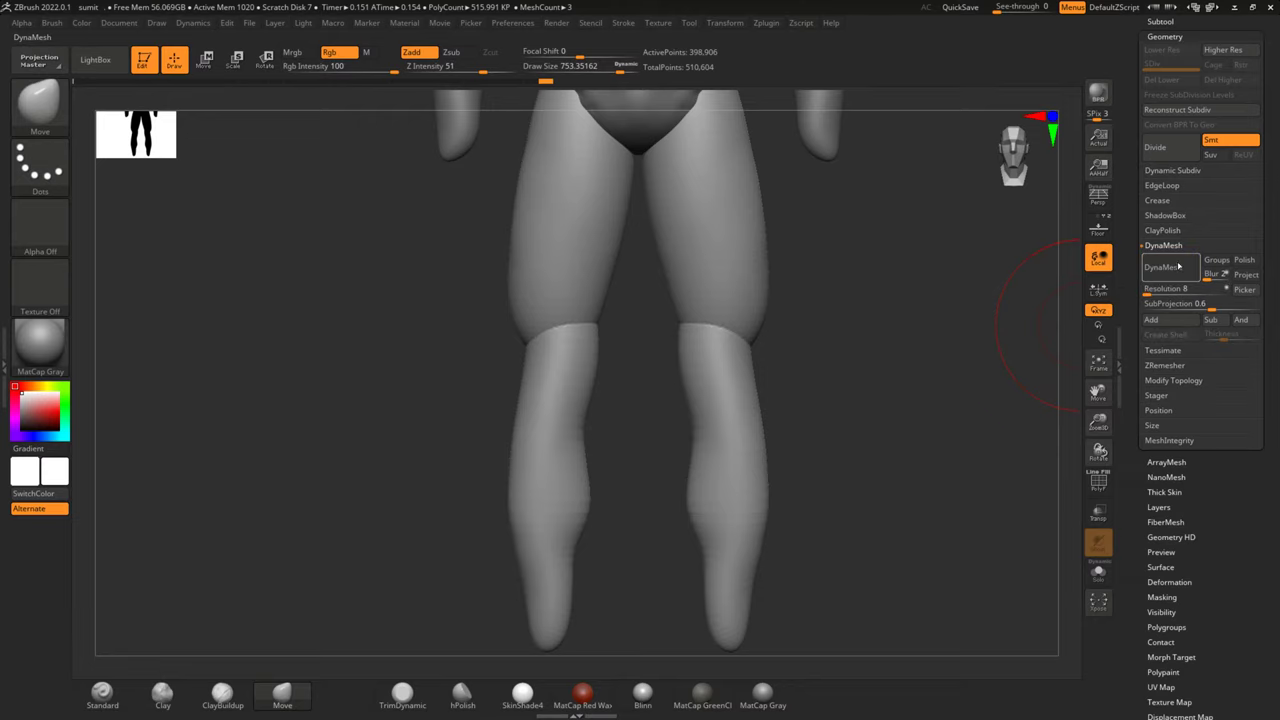
right_click_drag(690, 390, 670, 367, "ctrl")
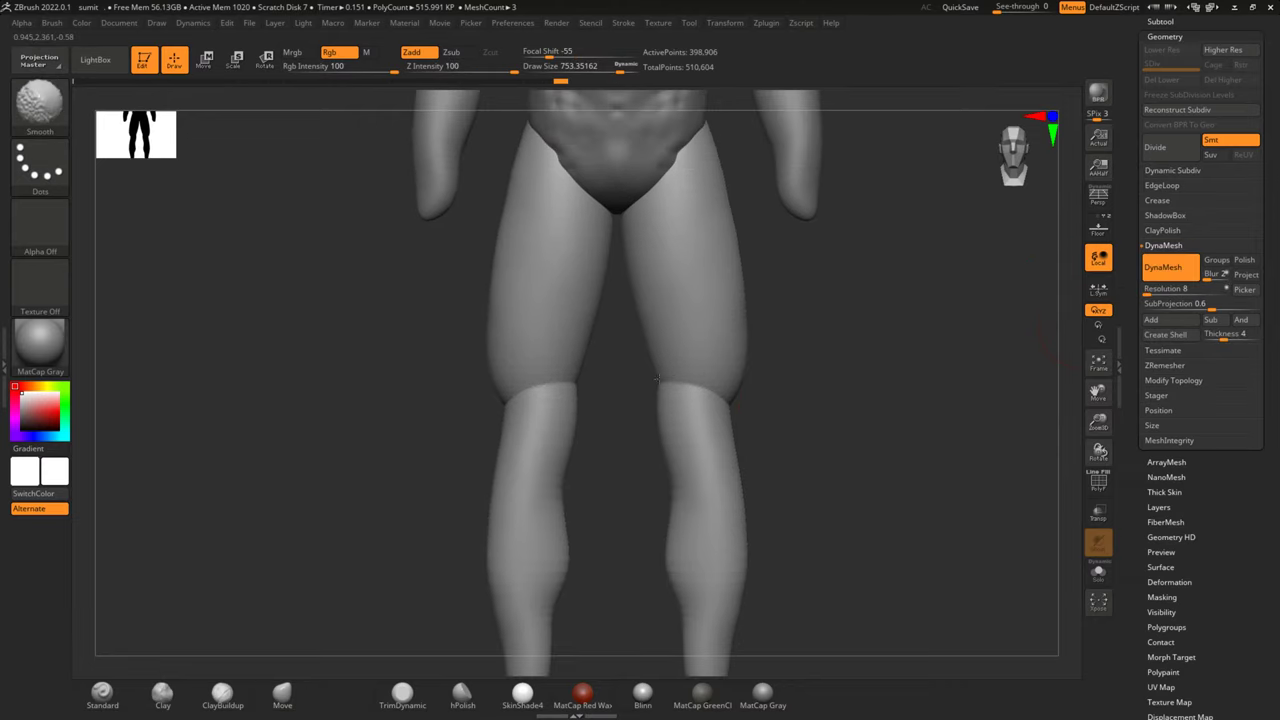
mouse_move(600, 600)
left_mouse_down()
mouse_move(500, 314)
mouse_move(467, 260)
mouse_move(394, 473)
mouse_move(431, 474)
mouse_move(497, 357)
left_mouse_up()
key("space")
left_click_drag(576, 345, 517, 346)
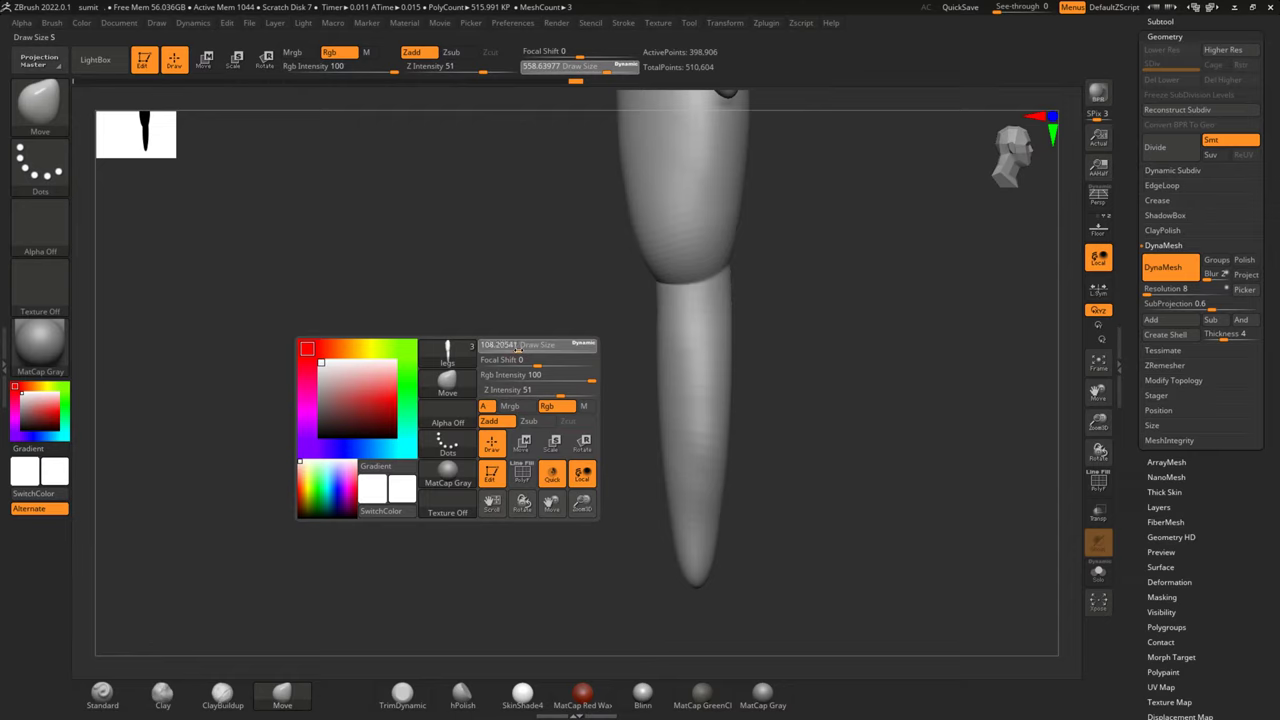
Build up clay strokes down both knees and shins with the ClayBuildup brush
left_click(222, 690)
mouse_move(337, 503)
left_mouse_down()
mouse_move(794, 386)
mouse_move(991, 420)
mouse_move(710, 372)
mouse_move(650, 413)
mouse_move(660, 520)
left_mouse_up()
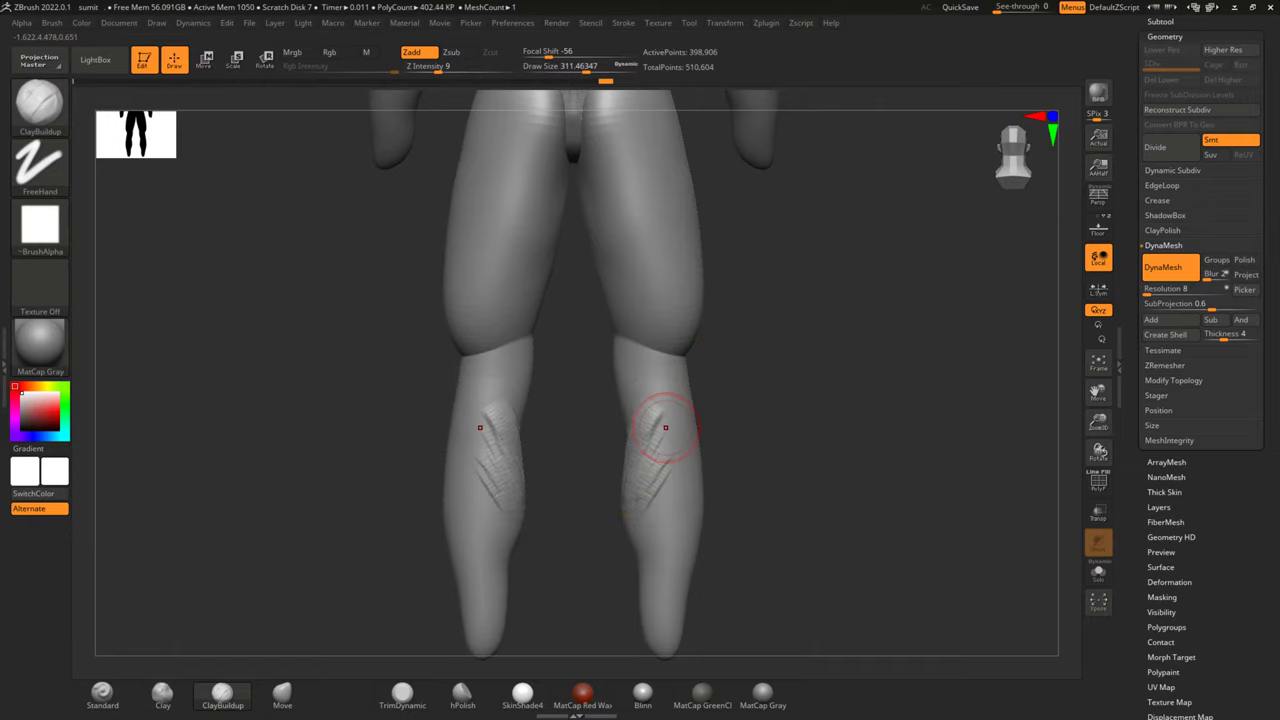
left_click_drag(734, 434, 718, 503)
left_click_drag(684, 445, 708, 548)
mouse_move(698, 406)
left_mouse_down()
mouse_move(686, 434)
mouse_move(700, 413)
mouse_move(657, 429)
mouse_move(686, 383)
mouse_move(651, 366)
mouse_move(724, 386)
left_mouse_up()
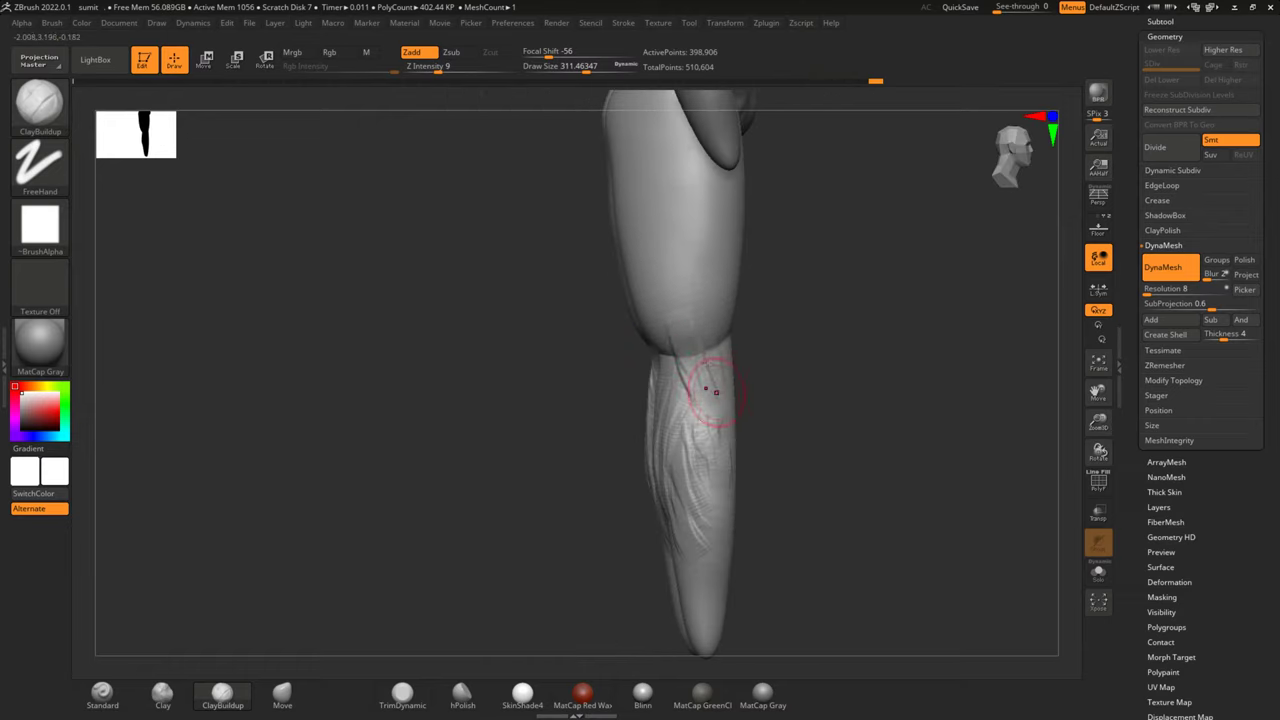
left_click_drag(689, 396, 712, 470)
mouse_move(786, 434)
left_mouse_down("shift")
mouse_move(703, 420)
mouse_move(701, 488)
mouse_move(724, 540)
left_mouse_up("shift")
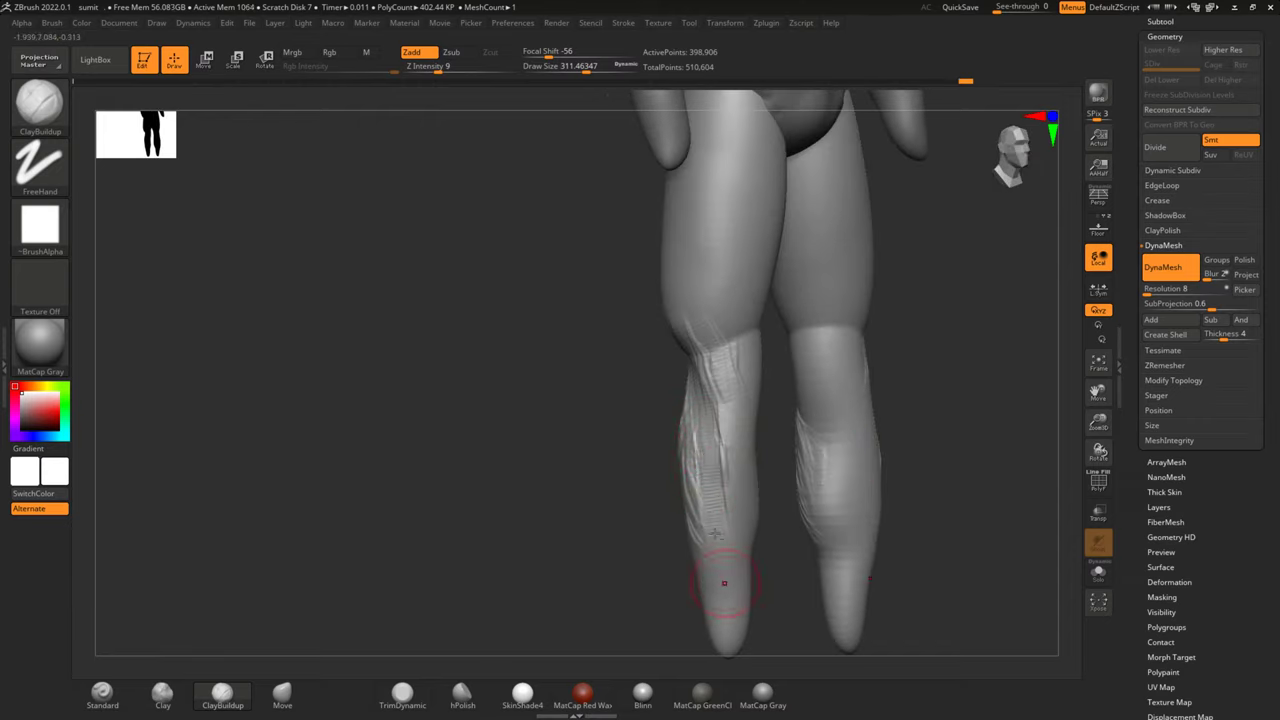
left_click_drag(585, 492, 700, 370, "shift")
mouse_move(745, 250)
left_mouse_down()
mouse_move(742, 326)
mouse_move(700, 491)
mouse_move(714, 523)
mouse_move(690, 482)
left_mouse_up()
Smooth the shins and add clay build-up detail on the left foot
key("shift")
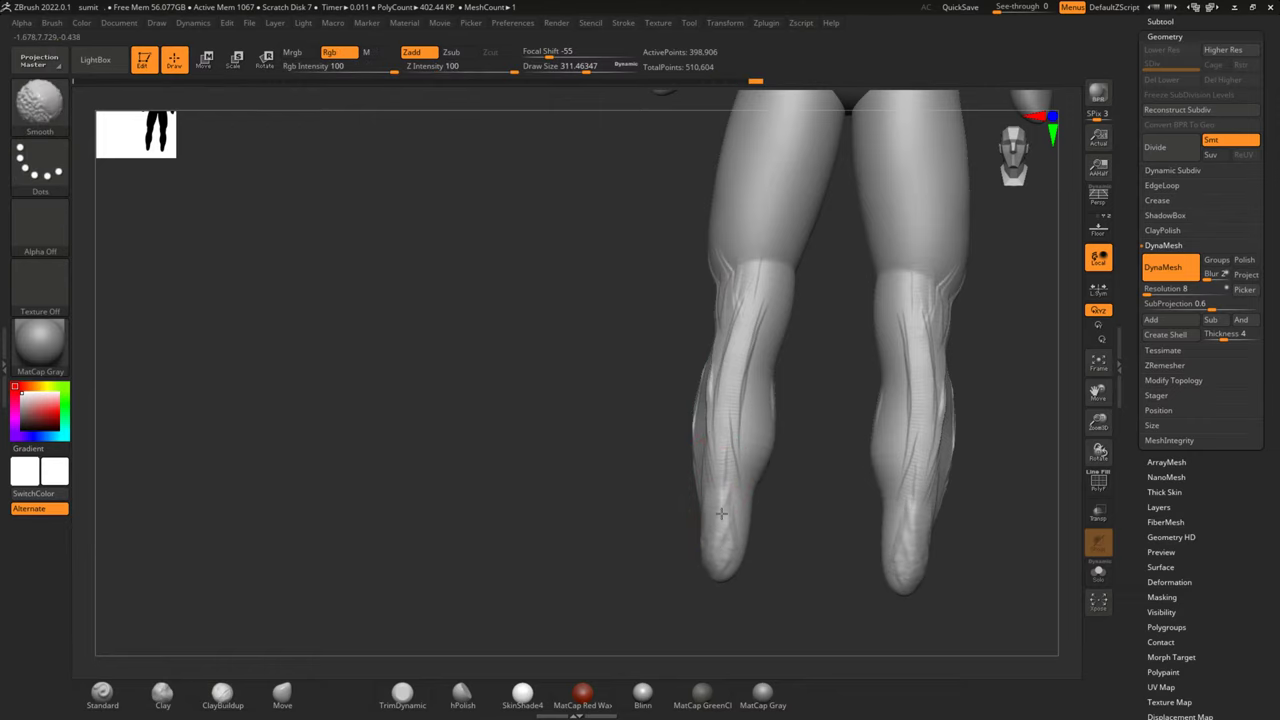
mouse_move(640, 440)
left_mouse_down()
mouse_move(620, 480)
mouse_move(765, 457)
mouse_move(742, 516)
mouse_move(749, 543)
mouse_move(707, 614)
left_mouse_up()
left_click_drag(790, 571, 758, 497)
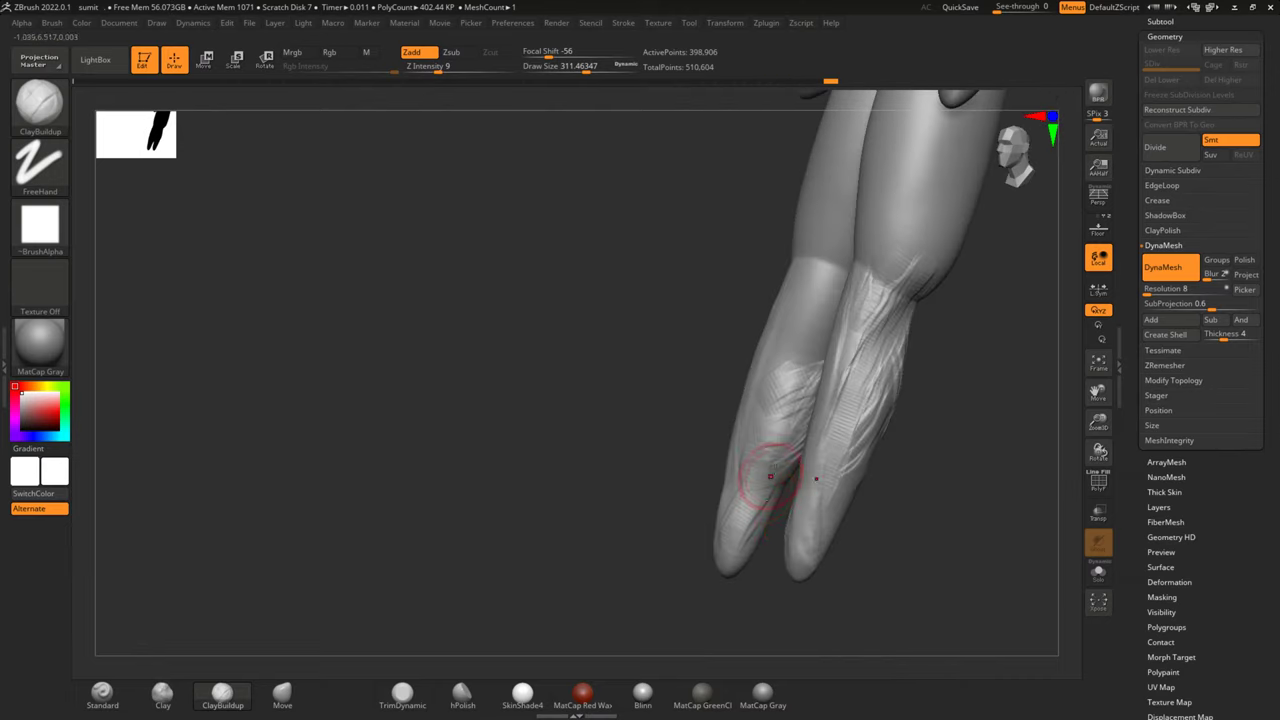
left_click_drag(727, 550, 737, 534)
mouse_move(651, 531)
left_mouse_down()
mouse_move(606, 486)
mouse_move(582, 356)
mouse_move(500, 466)
mouse_move(886, 409)
mouse_move(871, 400)
mouse_move(780, 437)
mouse_move(851, 414)
left_mouse_up()
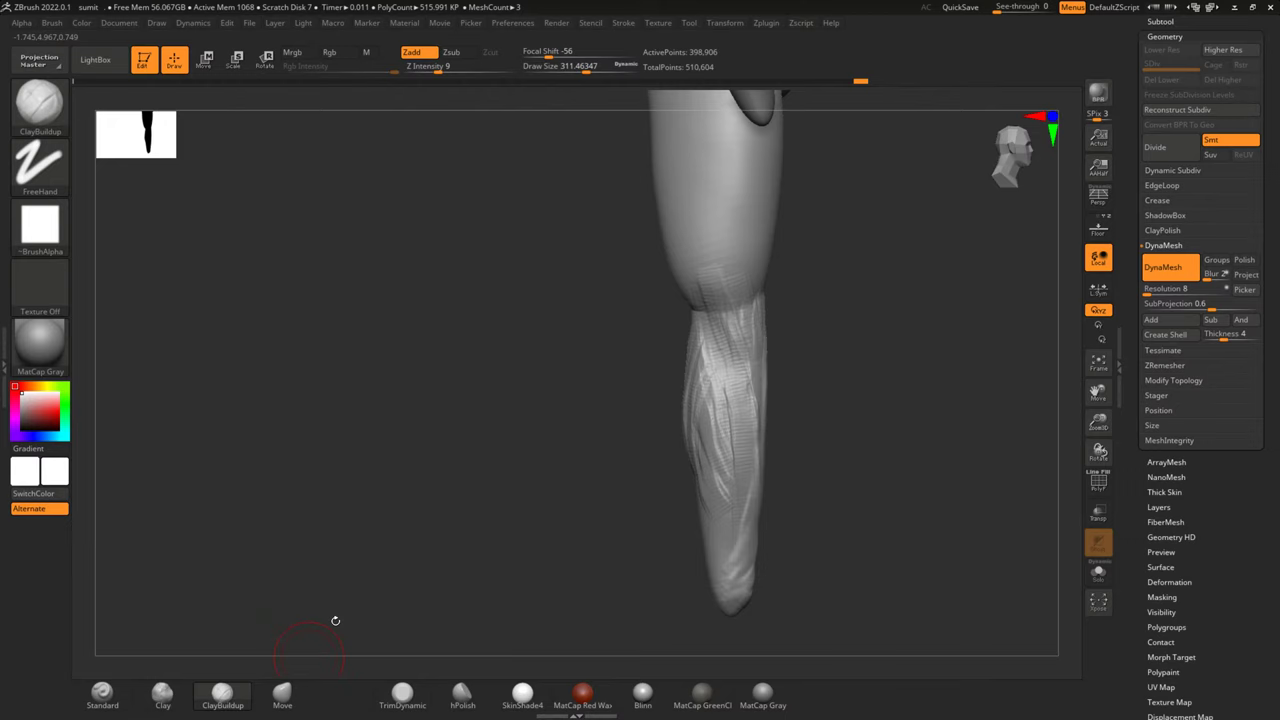
Switch to the Move brush with draw size about 576, framing the torso and thigh
left_click(282, 692)
key("space")
left_click_drag(552, 371, 580, 371)
left_click_drag(800, 417, 722, 353, "alt")
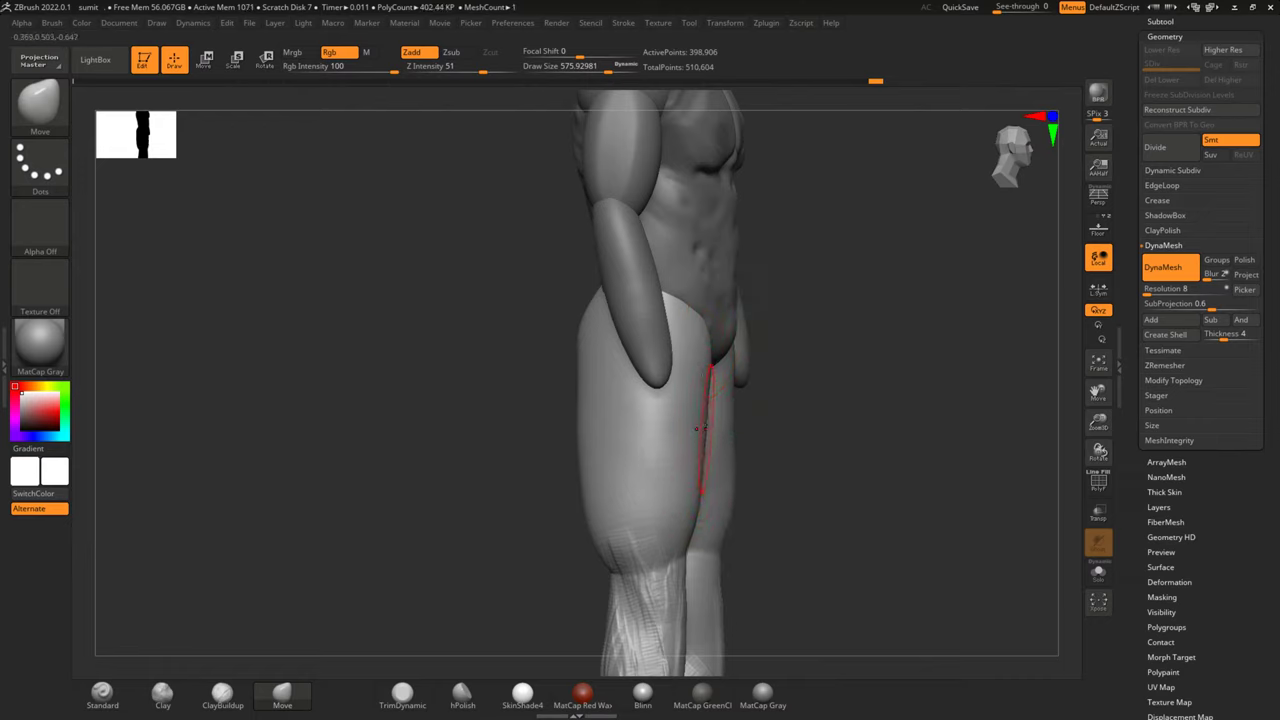
Pull the outer edges of both thighs inward with Move and smooth them
left_click_drag(829, 418, 714, 430, "shift")
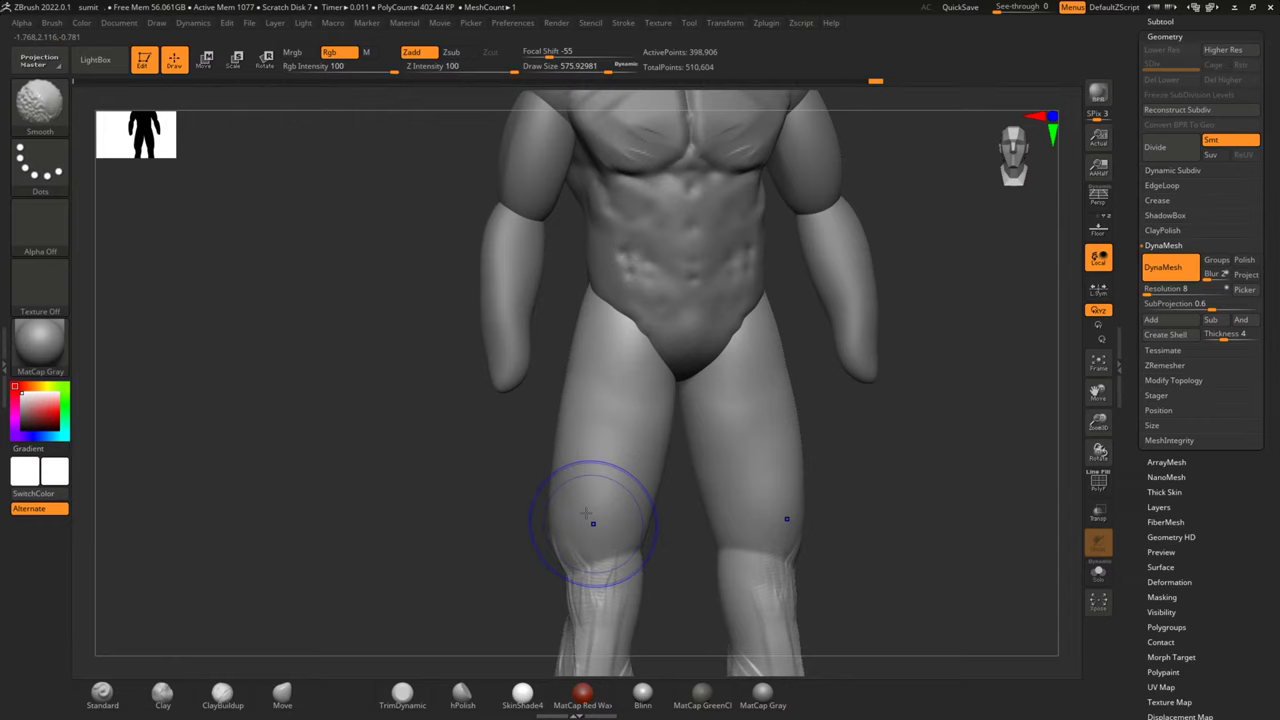
left_click_drag(681, 602, 623, 414, "alt")
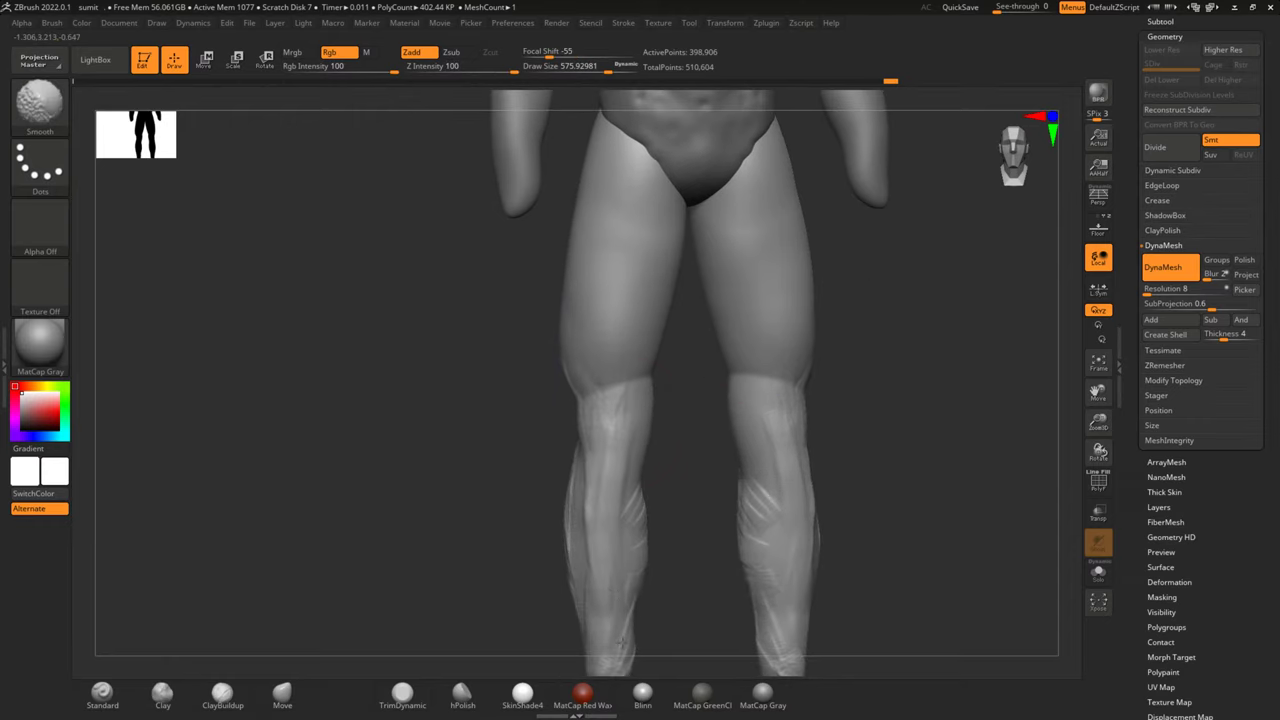
left_click_drag(700, 420, 582, 493, "alt")
left_click_drag(488, 485, 413, 443)
key("shift")
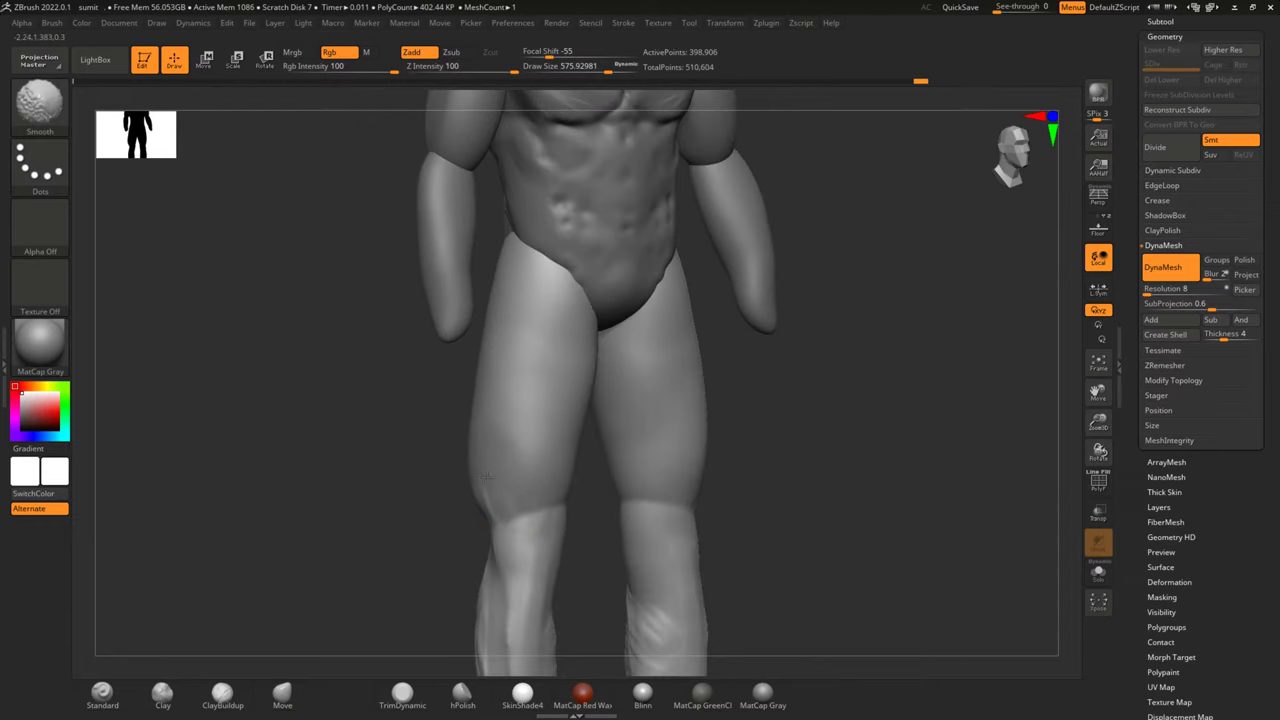
Show the legs on their own with Solo and view them from behind
left_click_drag(477, 487, 471, 514)
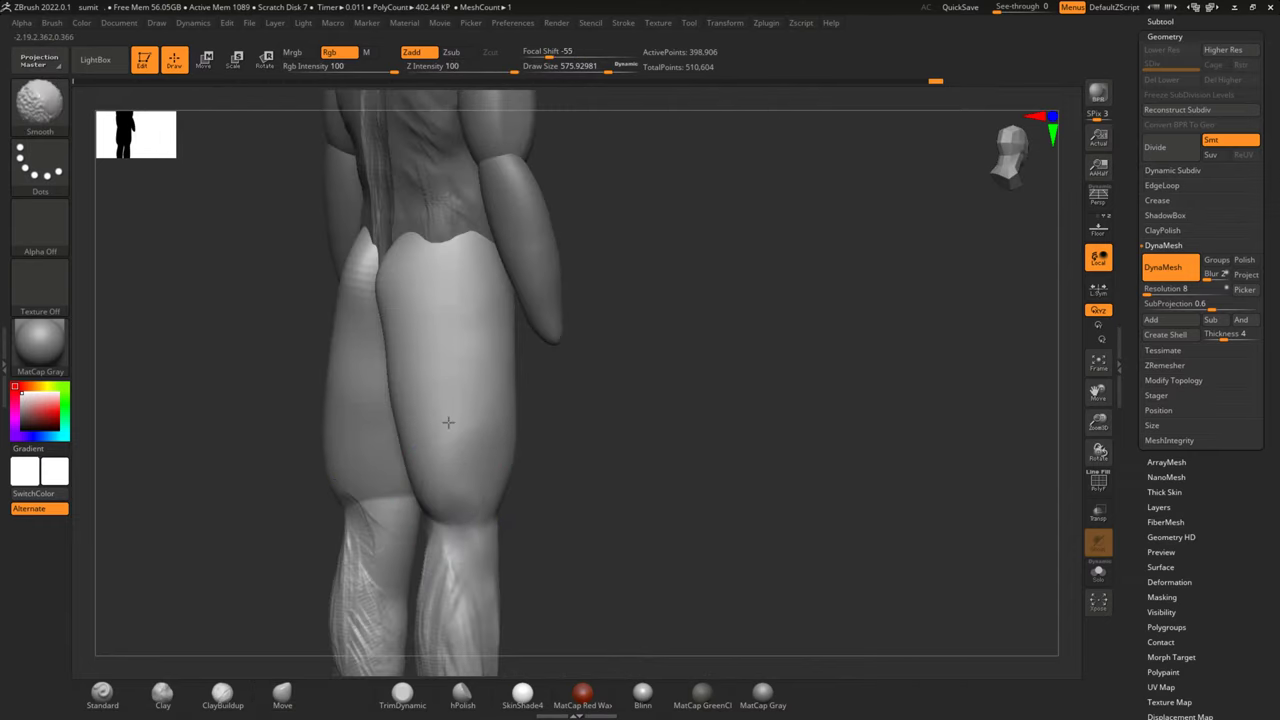
right_click_drag(531, 426, 463, 436)
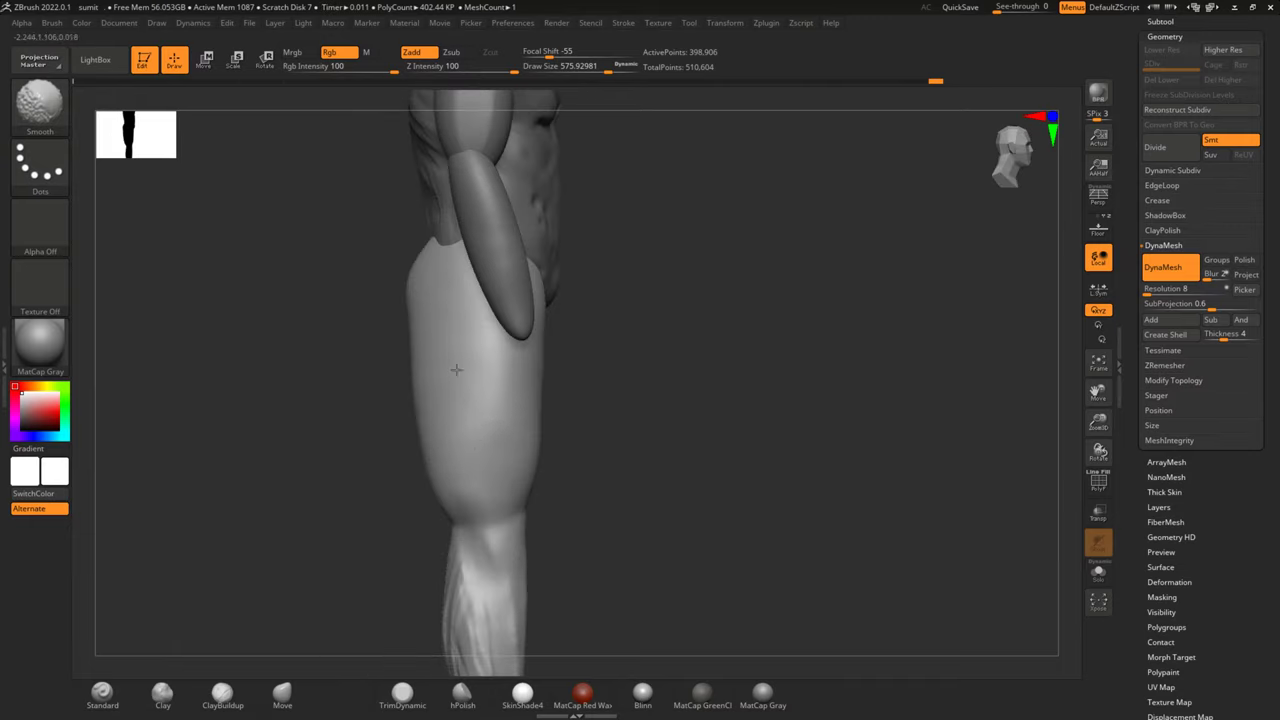
mouse_move(707, 394)
left_mouse_down()
mouse_move(748, 434)
mouse_move(962, 387)
left_mouse_up()
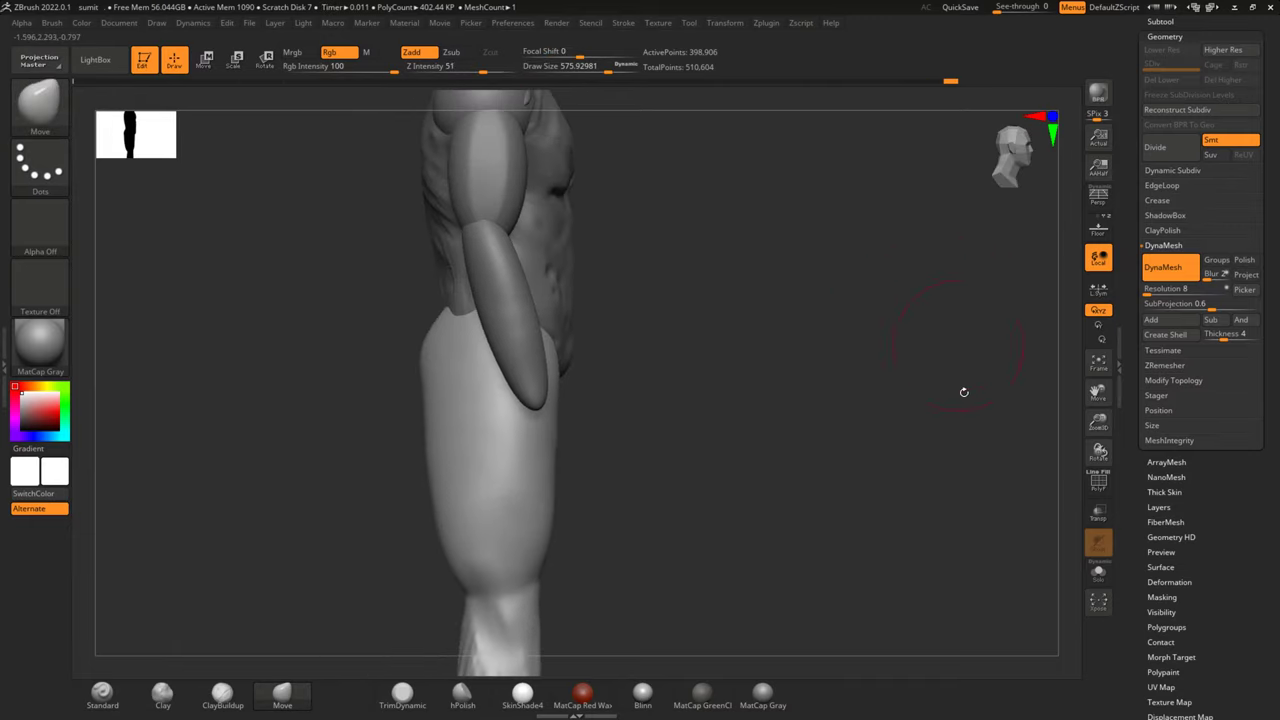
left_click(1098, 572)
mouse_move(1010, 480)
left_mouse_down()
mouse_move(914, 406)
mouse_move(763, 371)
left_mouse_up()
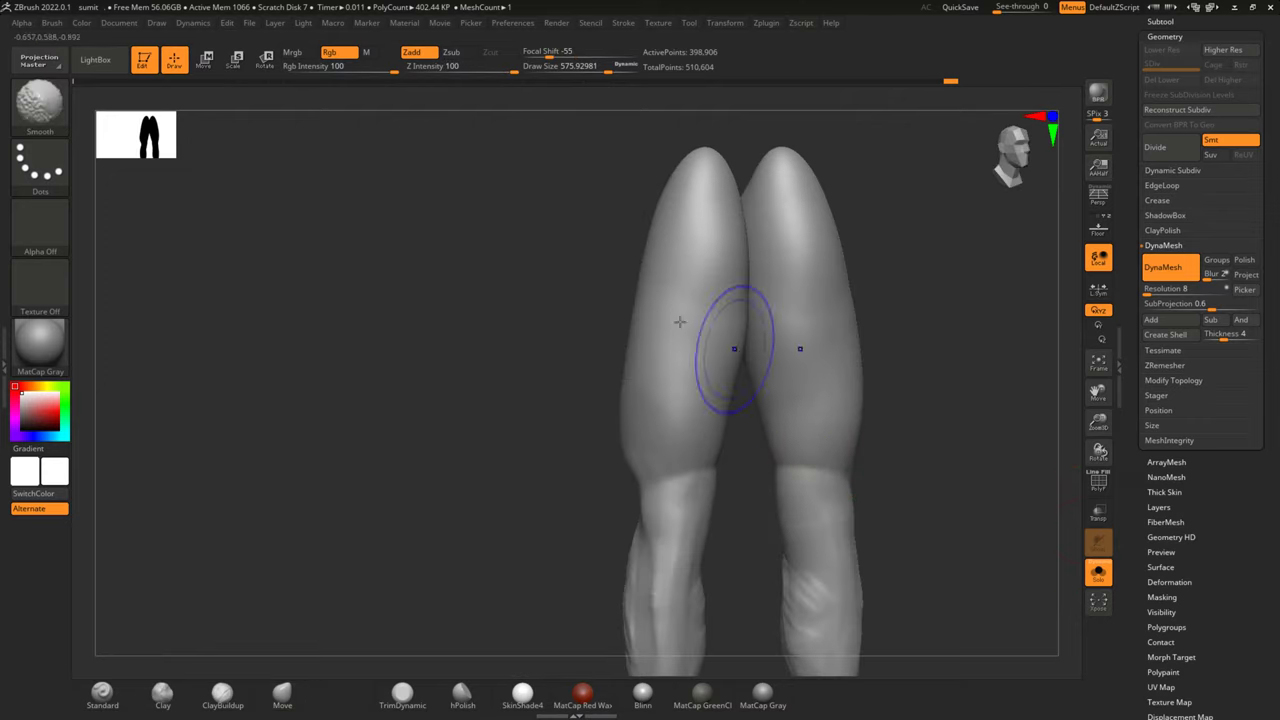
mouse_move(914, 360)
left_mouse_down()
mouse_move(820, 371)
mouse_move(992, 327)
mouse_move(882, 340)
mouse_move(871, 420)
left_mouse_up()
mouse_move(795, 372)
left_mouse_down()
mouse_move(857, 314)
mouse_move(823, 266)
mouse_move(894, 294)
mouse_move(646, 390)
left_mouse_up()
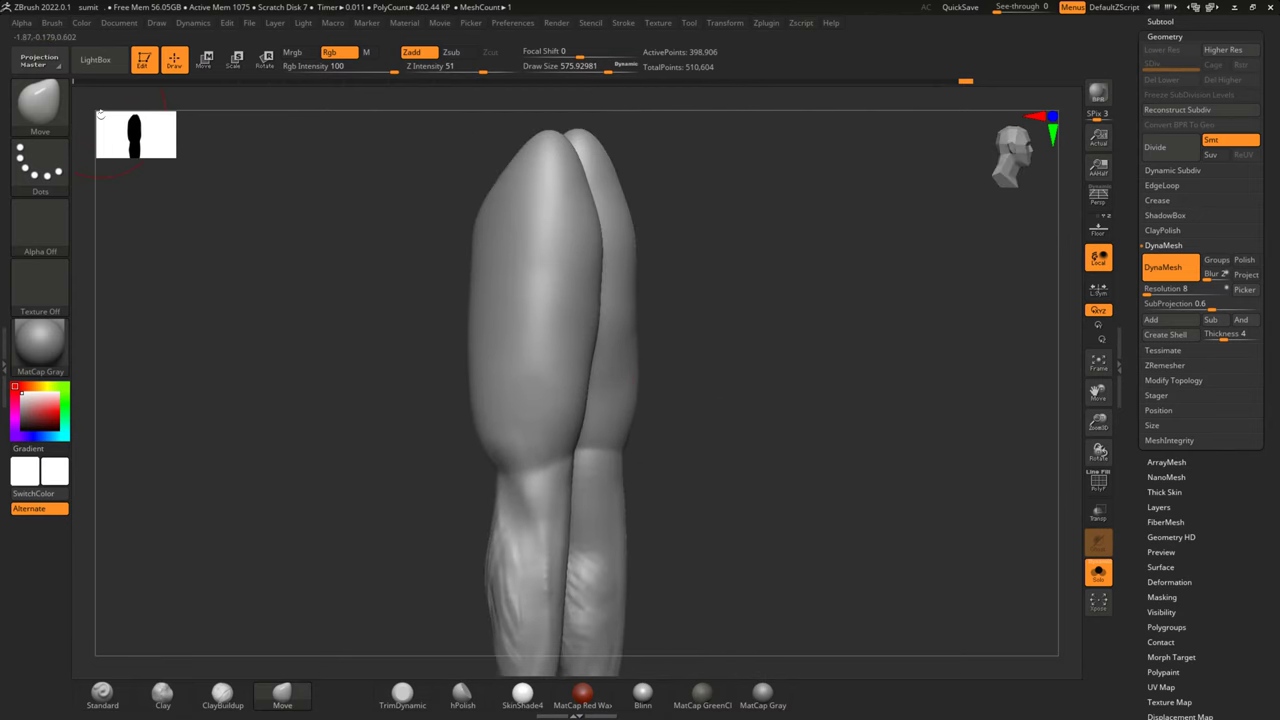
Switch to the DamStandard brush using the B-D-S shortcut and bring up its settings
key("b")
key("d")
key("s")
key("space")
Carve mirrored hamstring grooves and knee creases with DamStandard at draw size about 192
mouse_move(640, 331)
left_mouse_down()
mouse_move(591, 338)
mouse_move(618, 338)
left_mouse_up()
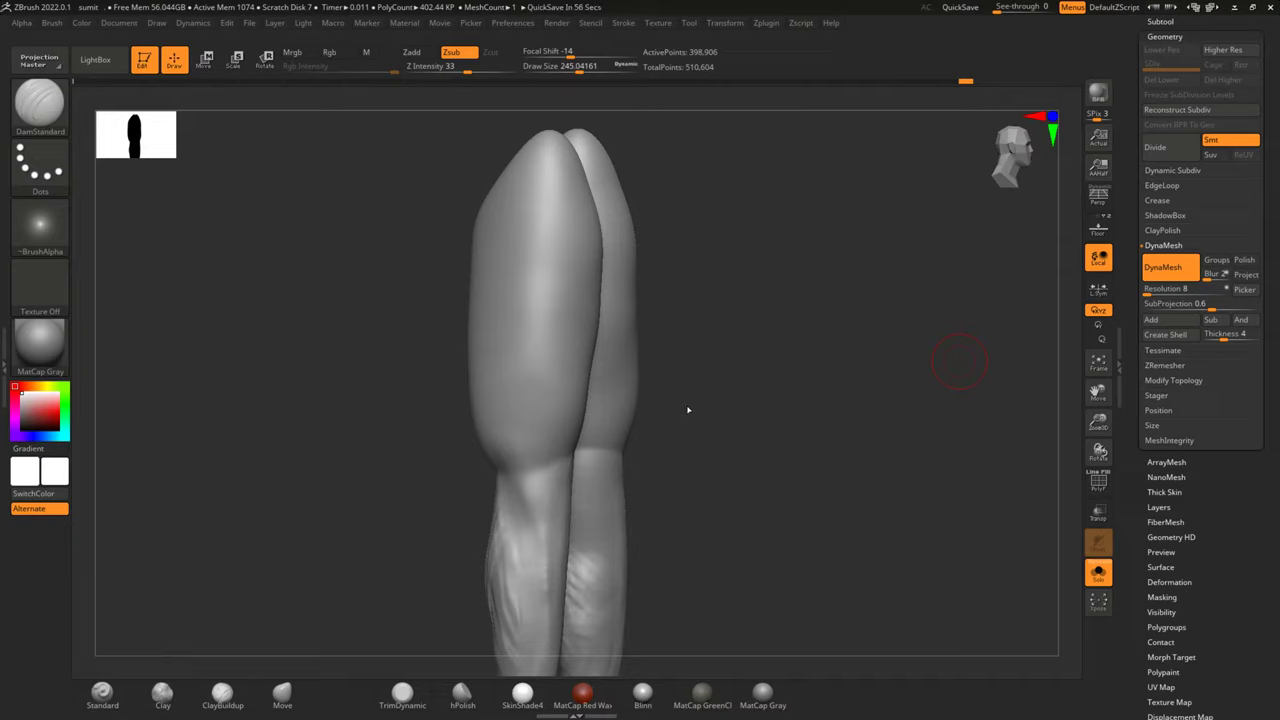
mouse_move(734, 462)
left_mouse_down()
mouse_move(883, 340)
mouse_move(766, 354)
left_mouse_up()
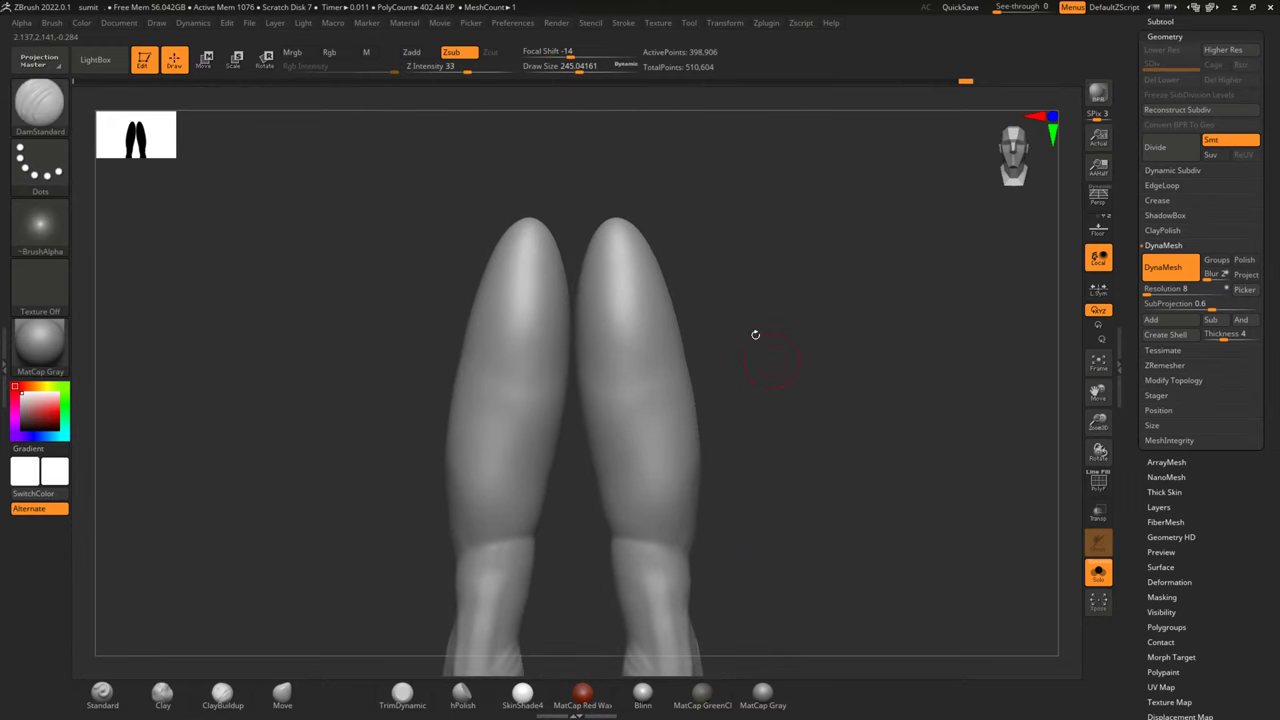
mouse_move(526, 297)
left_mouse_down()
mouse_move(528, 440)
mouse_move(509, 510)
left_mouse_up()
left_click_drag(366, 531, 451, 423, "alt")
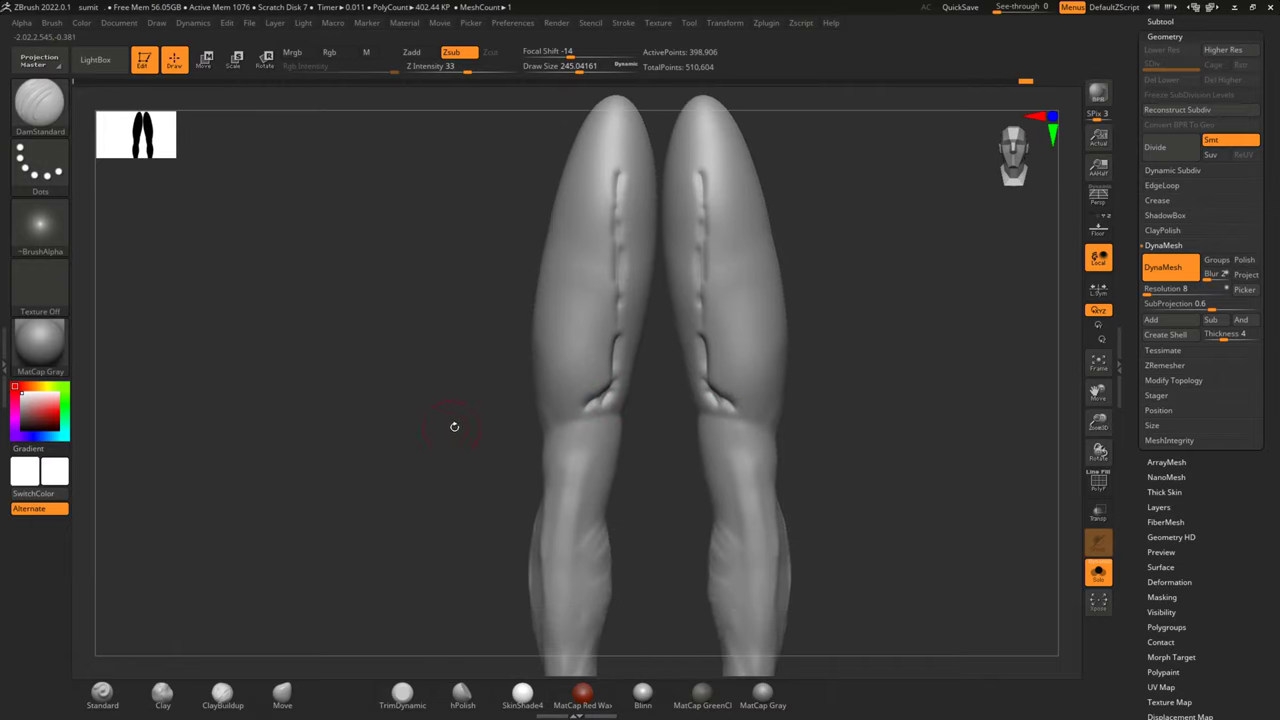
left_click_drag(609, 209, 585, 255)
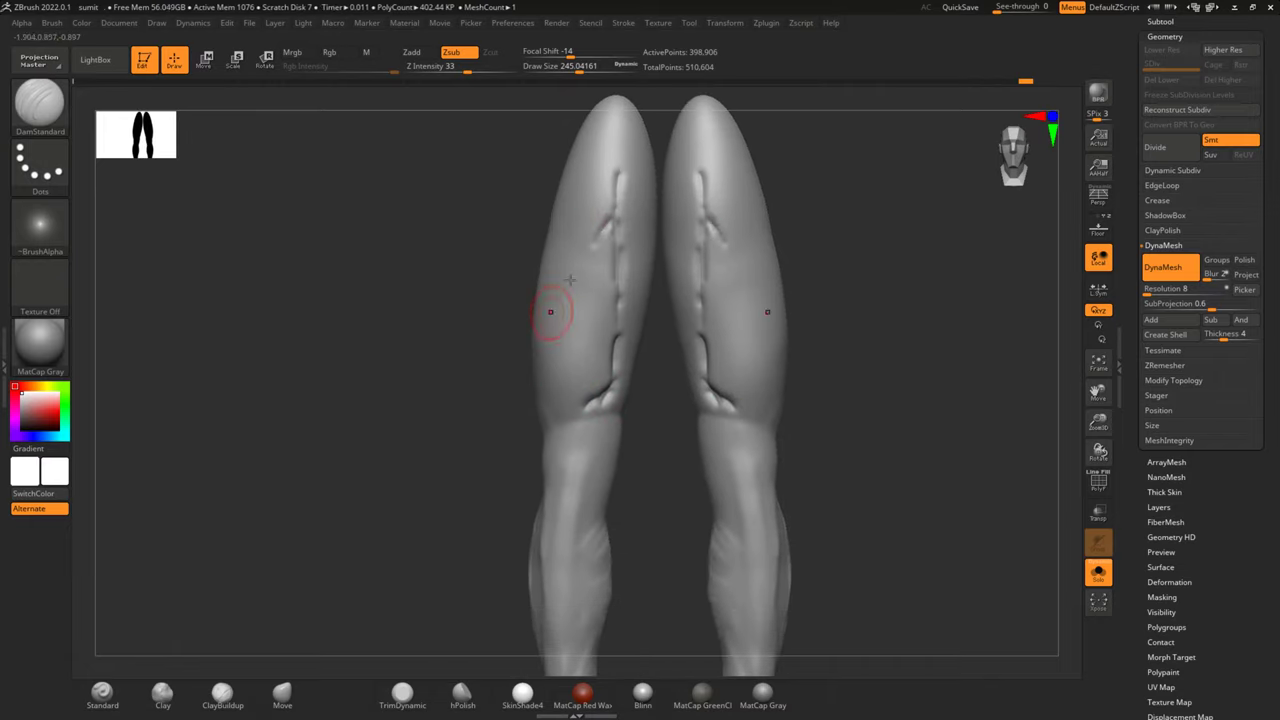
mouse_move(556, 305)
left_mouse_down()
mouse_move(543, 414)
mouse_move(563, 437)
mouse_move(596, 418)
left_mouse_up()
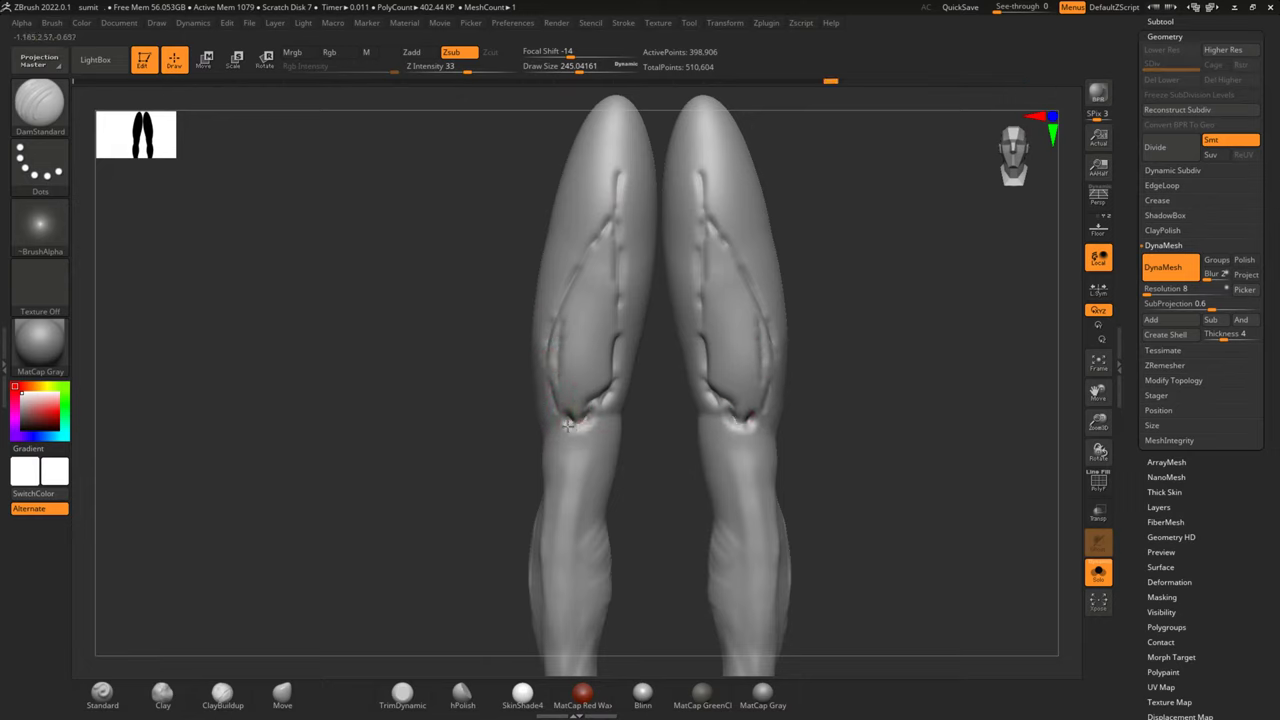
key("shift")
key("ctrl+z")
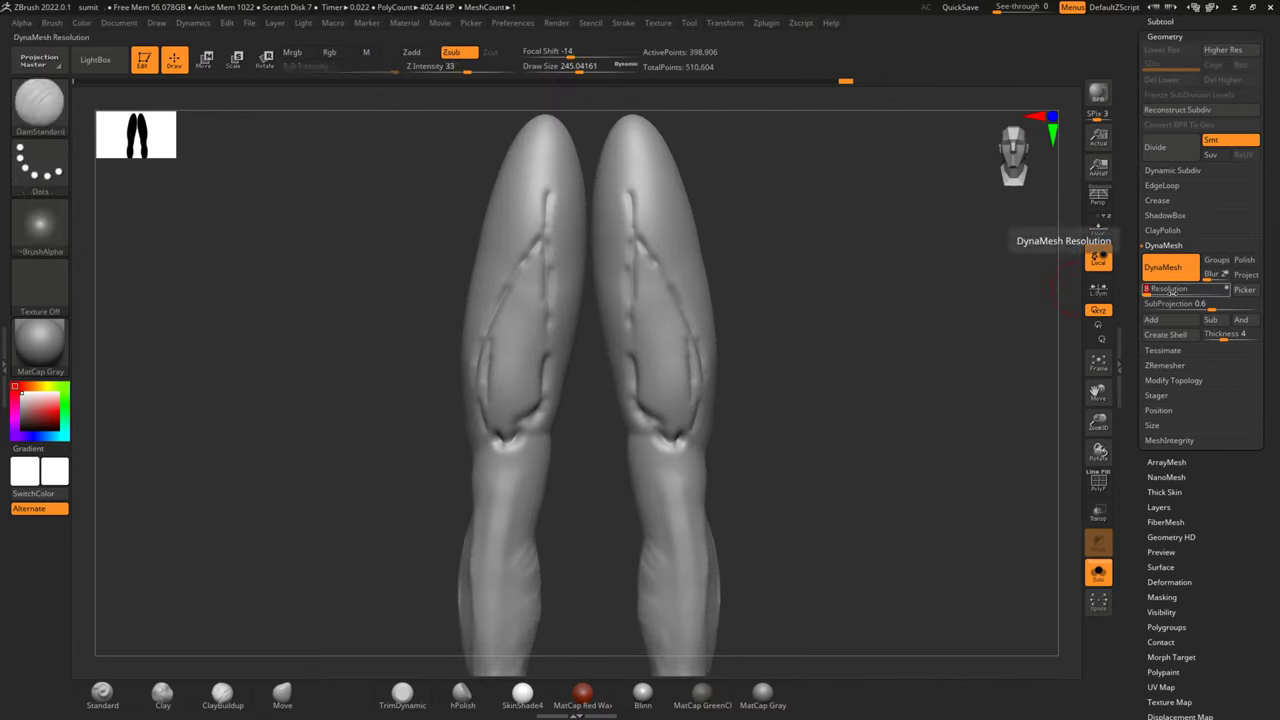
left_click(1187, 288)
type("64")
Remesh the legs at resolution 64 and layer ClayBuildup strokes over the hamstrings and above the knees
left_click_drag(900, 337, 754, 360, "ctrl")
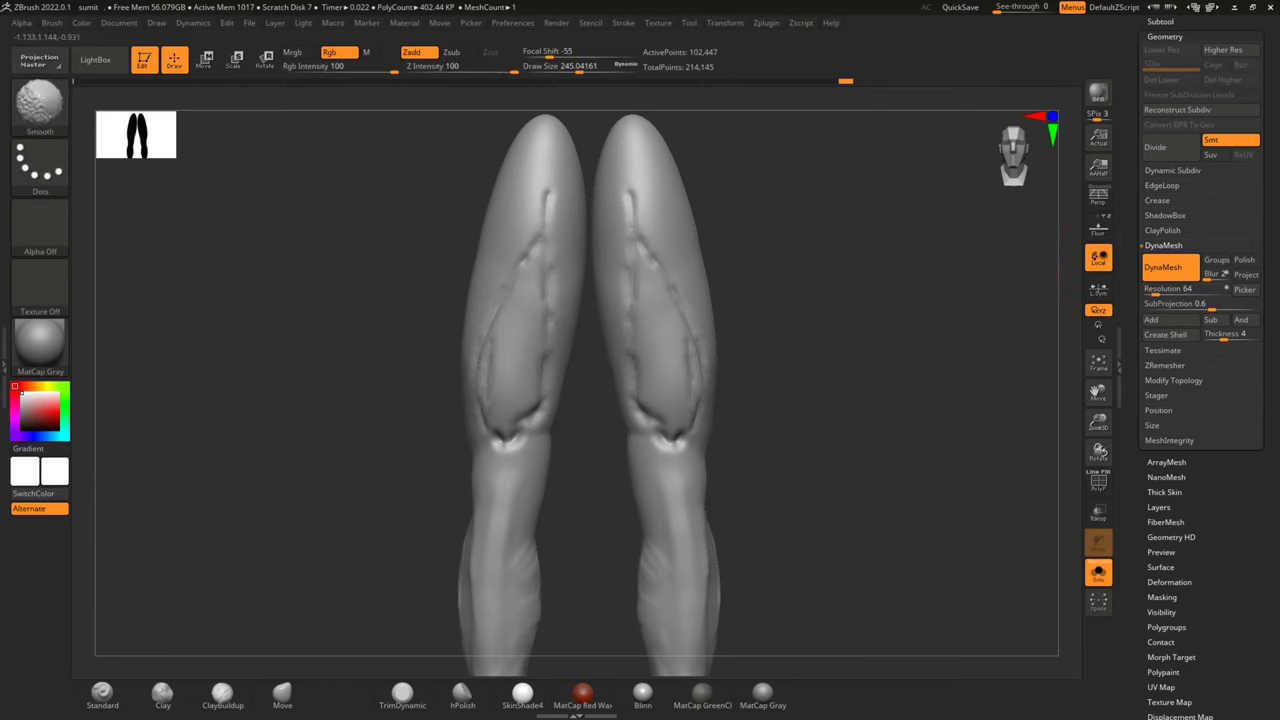
left_click(222, 690)
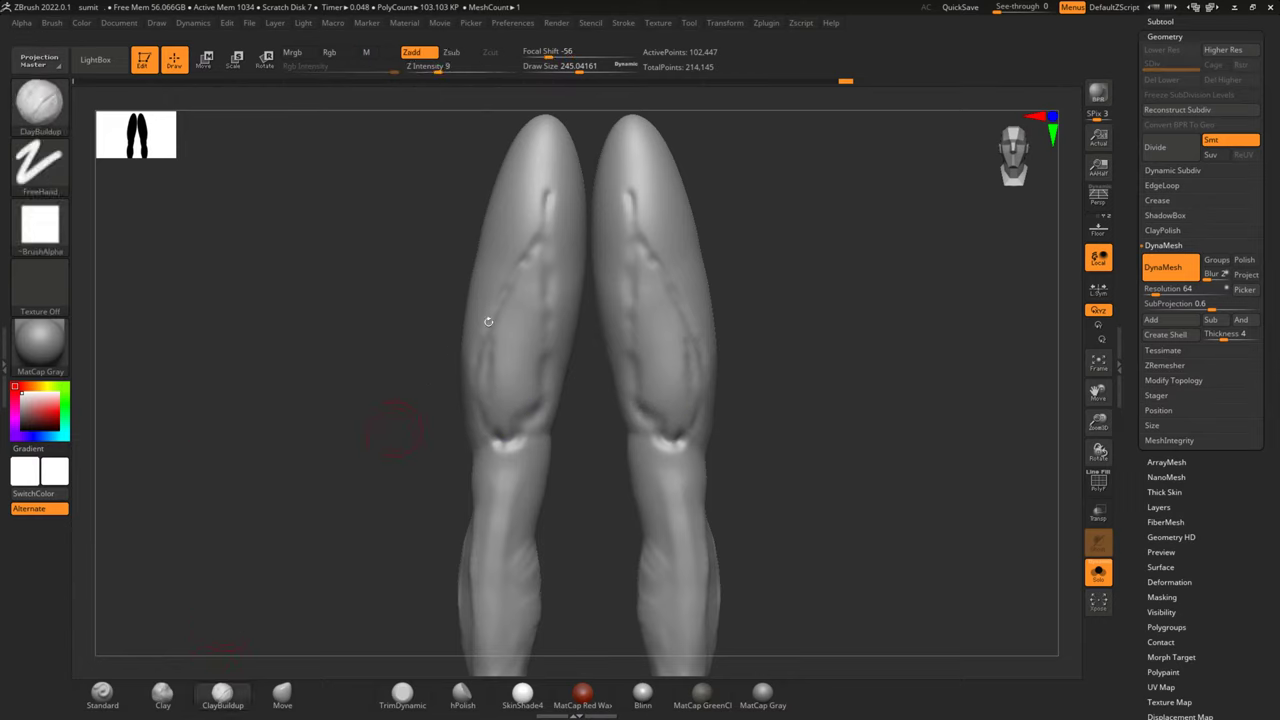
mouse_move(565, 266)
left_mouse_down()
mouse_move(534, 280)
mouse_move(488, 403)
left_mouse_up()
left_click_drag(516, 356, 530, 452)
left_click_drag(535, 405, 512, 455)
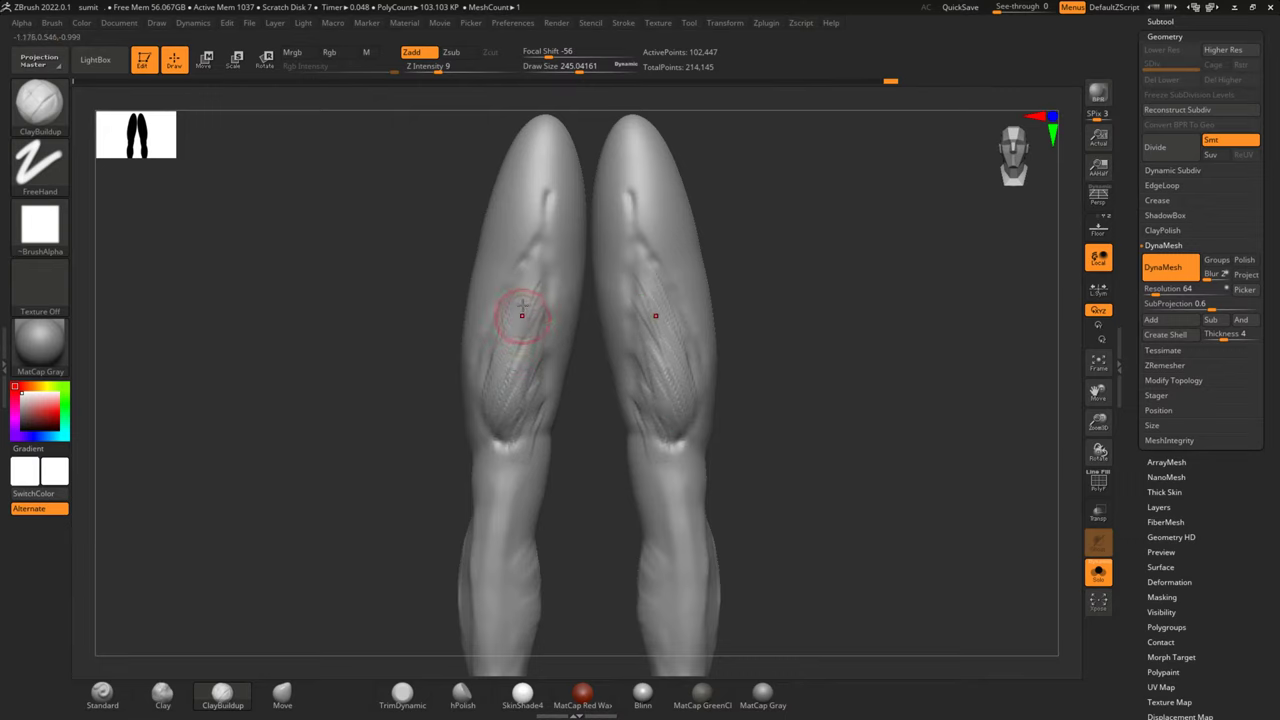
left_click_drag(559, 259, 515, 350)
left_click_drag(540, 235, 514, 366)
left_click_drag(538, 290, 532, 384)
left_click_drag(527, 319, 520, 405)
mouse_move(535, 360)
left_mouse_down()
mouse_move(515, 420)
mouse_move(531, 409)
left_mouse_up()
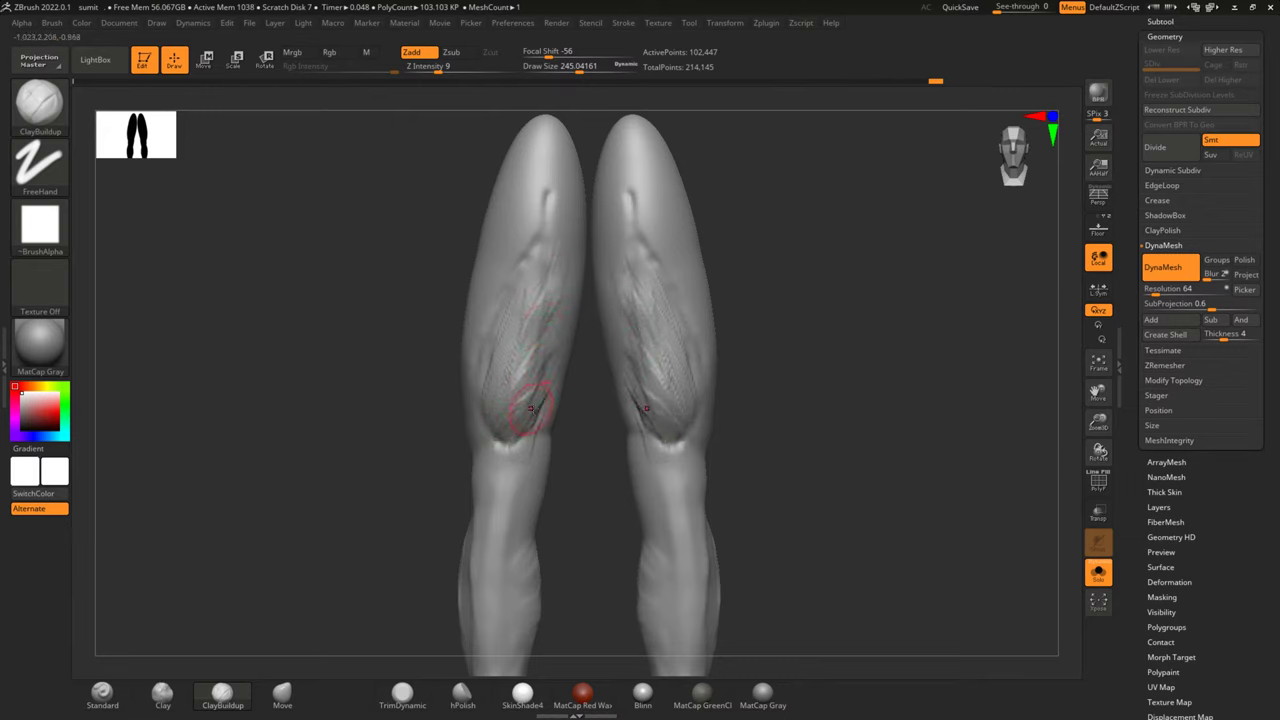
Switch to the transform gizmo and rotate the legs slightly
mouse_move(405, 470)
left_mouse_down("alt")
mouse_move(403, 434)
mouse_move(590, 378)
mouse_move(572, 362)
mouse_move(580, 405)
left_mouse_up("alt")
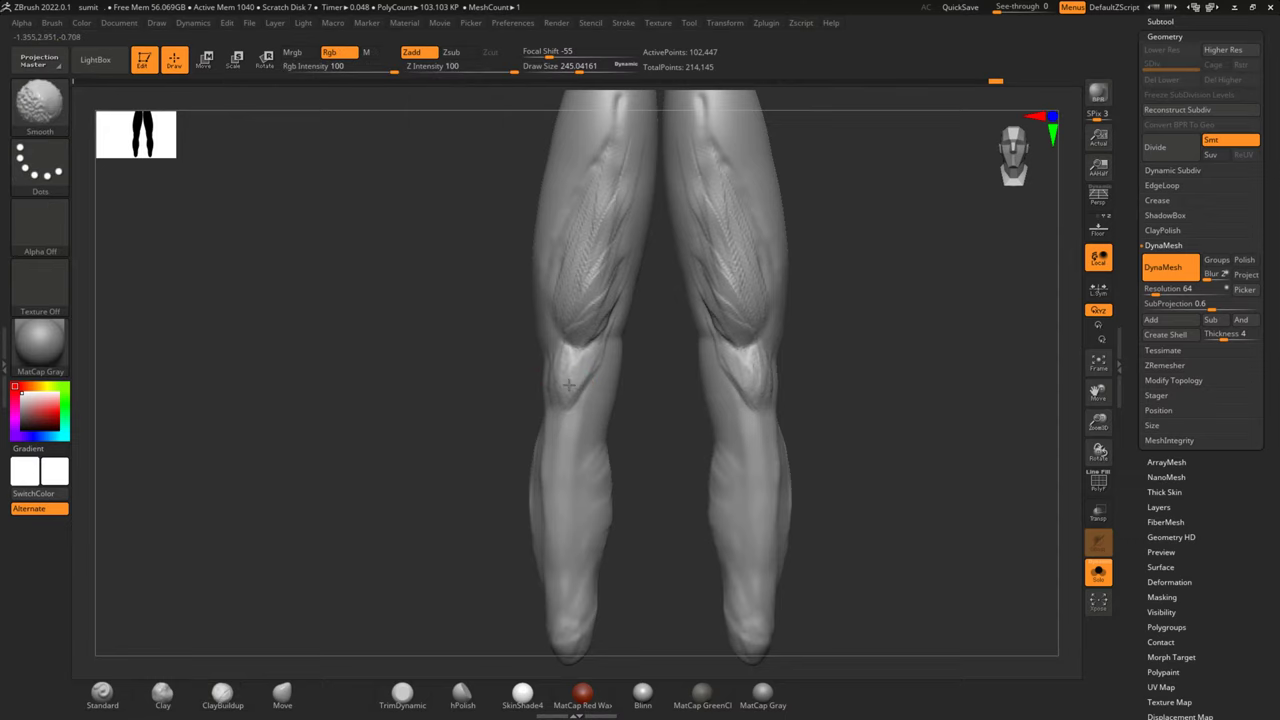
left_click_drag(515, 378, 483, 354)
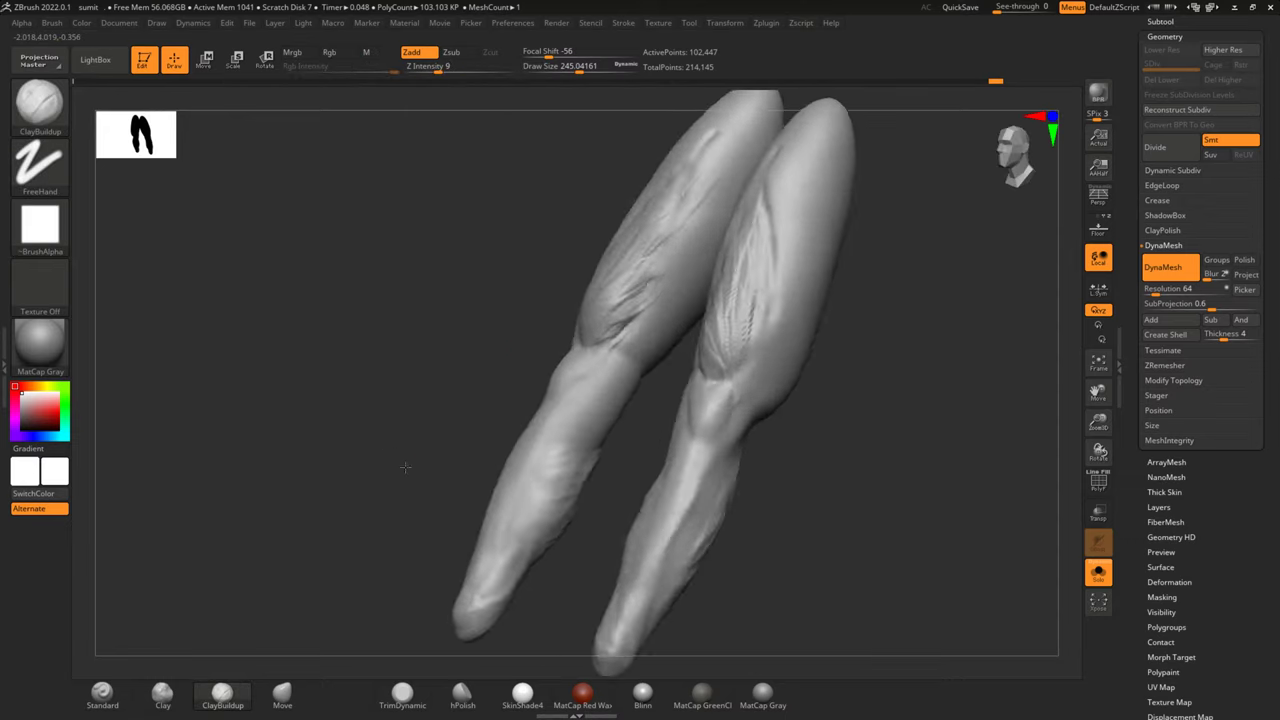
left_click_drag(430, 432, 437, 443)
left_click_drag(334, 491, 376, 300, "alt")
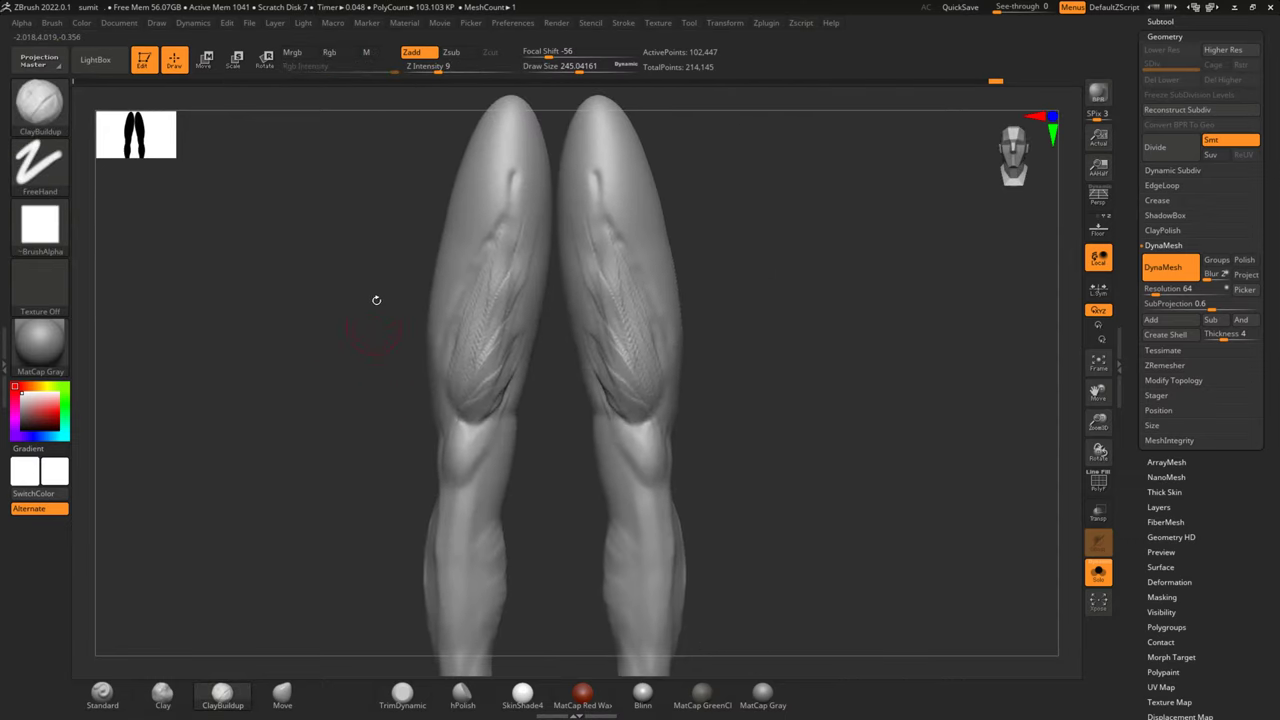
left_click(205, 59)
left_click_drag(530, 265, 440, 266)
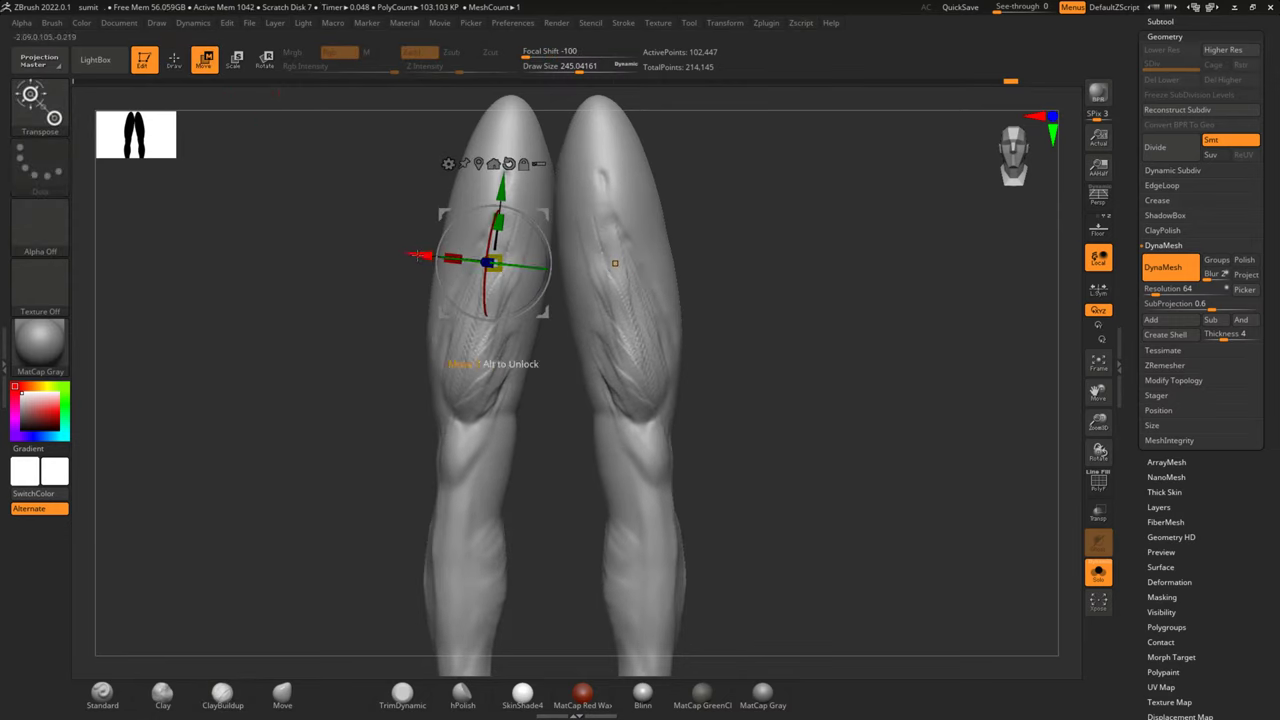
Nudge and rotate the left leg with the gizmo, then display the Subtool list
left_click_drag(418, 255, 416, 256)
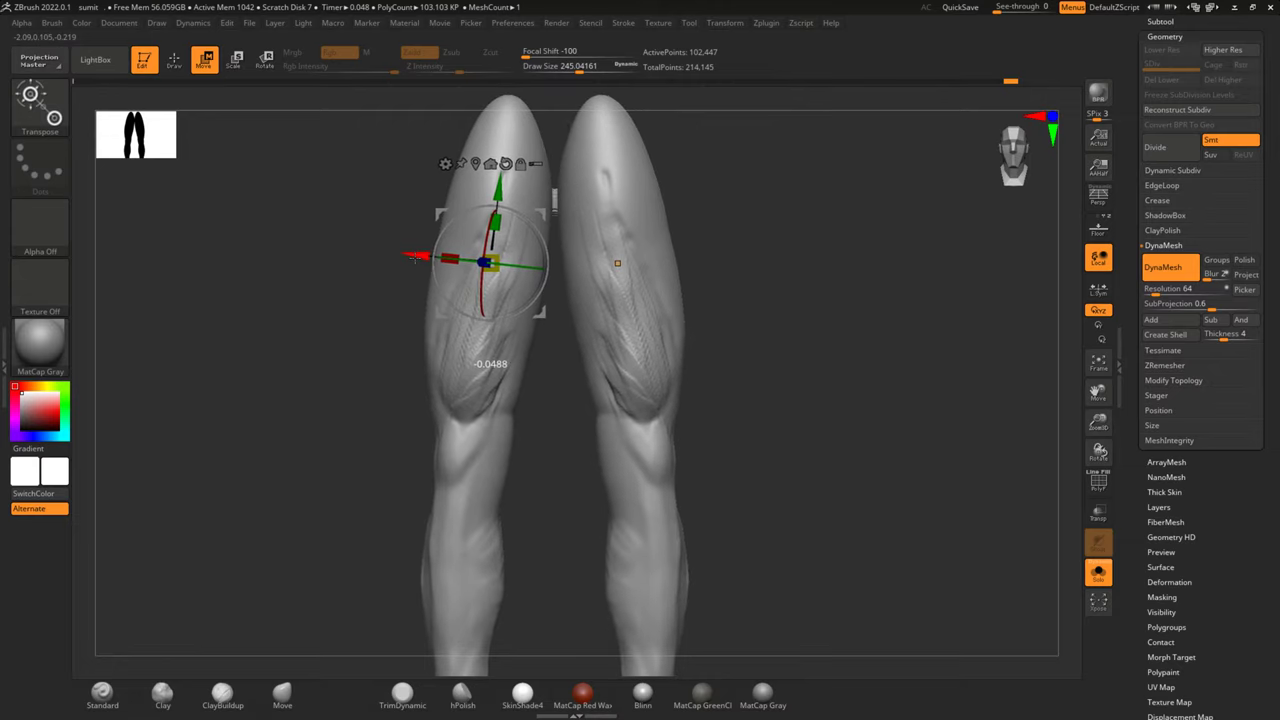
mouse_move(851, 435)
left_mouse_down("alt")
mouse_move(906, 314)
mouse_move(862, 388)
mouse_move(871, 400)
mouse_move(851, 403)
mouse_move(871, 351)
left_mouse_up("alt")
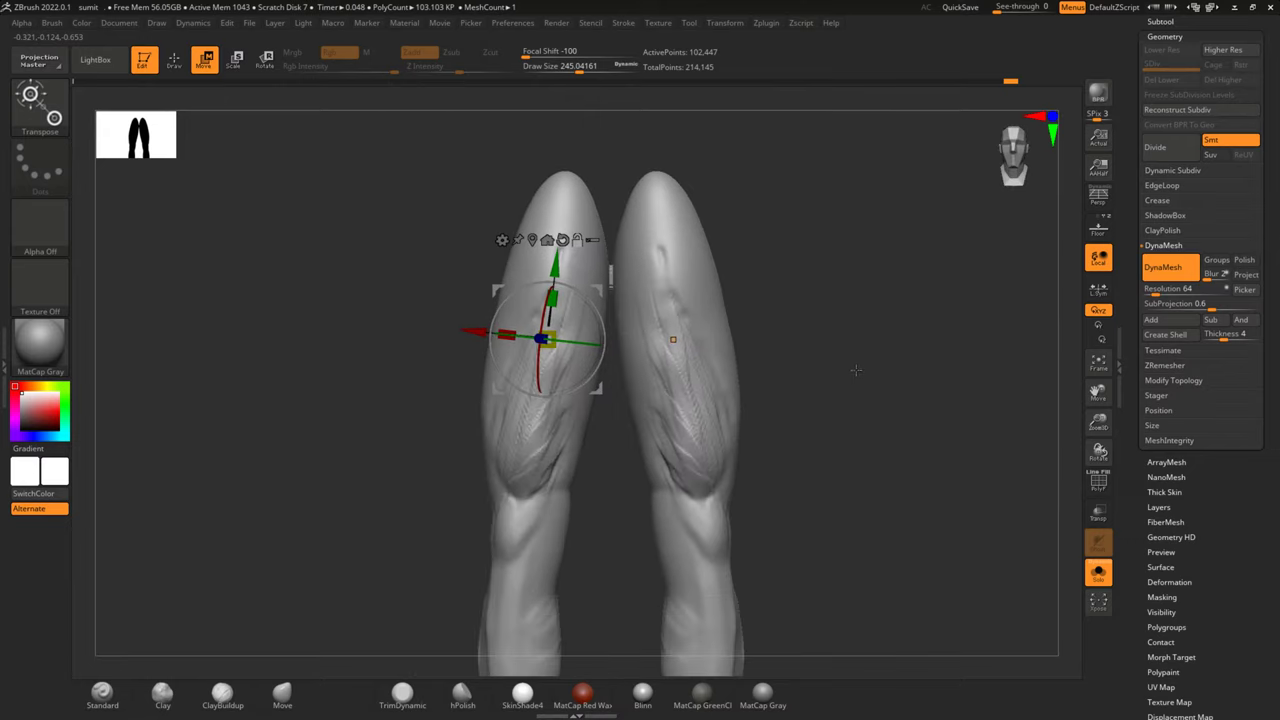
left_click_drag(888, 333, 818, 311)
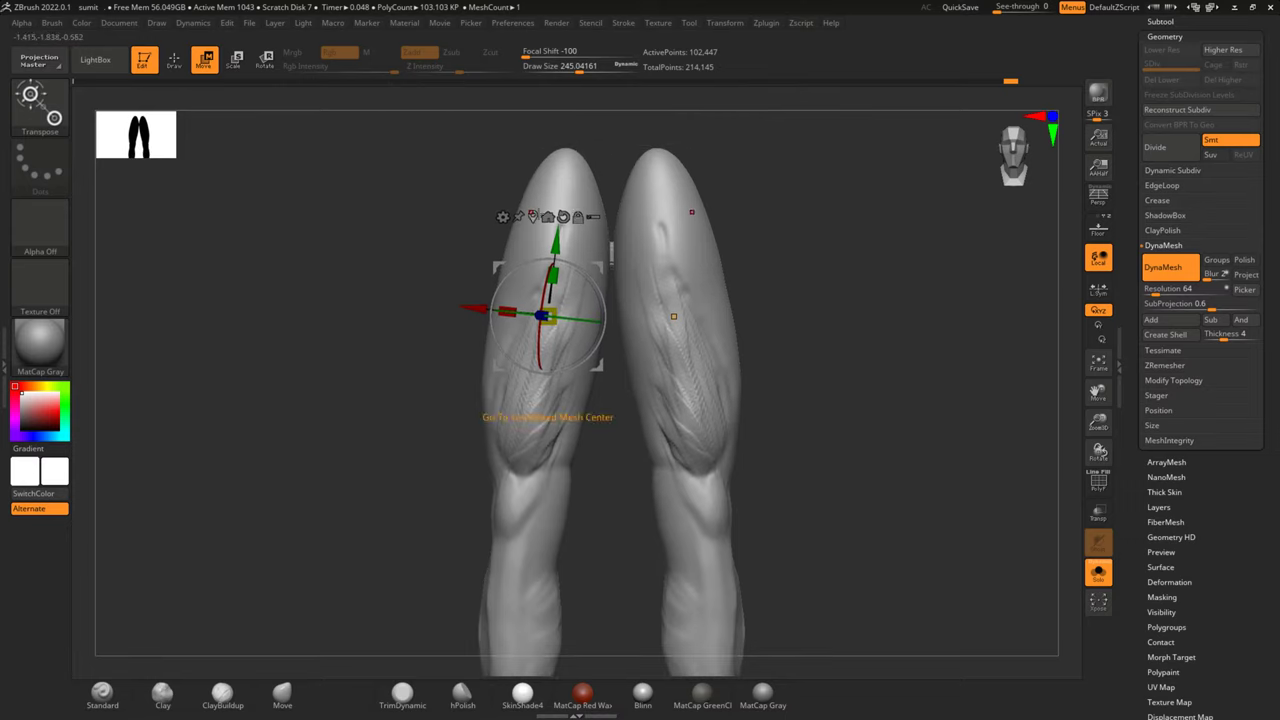
left_click_drag(500, 276, 505, 279)
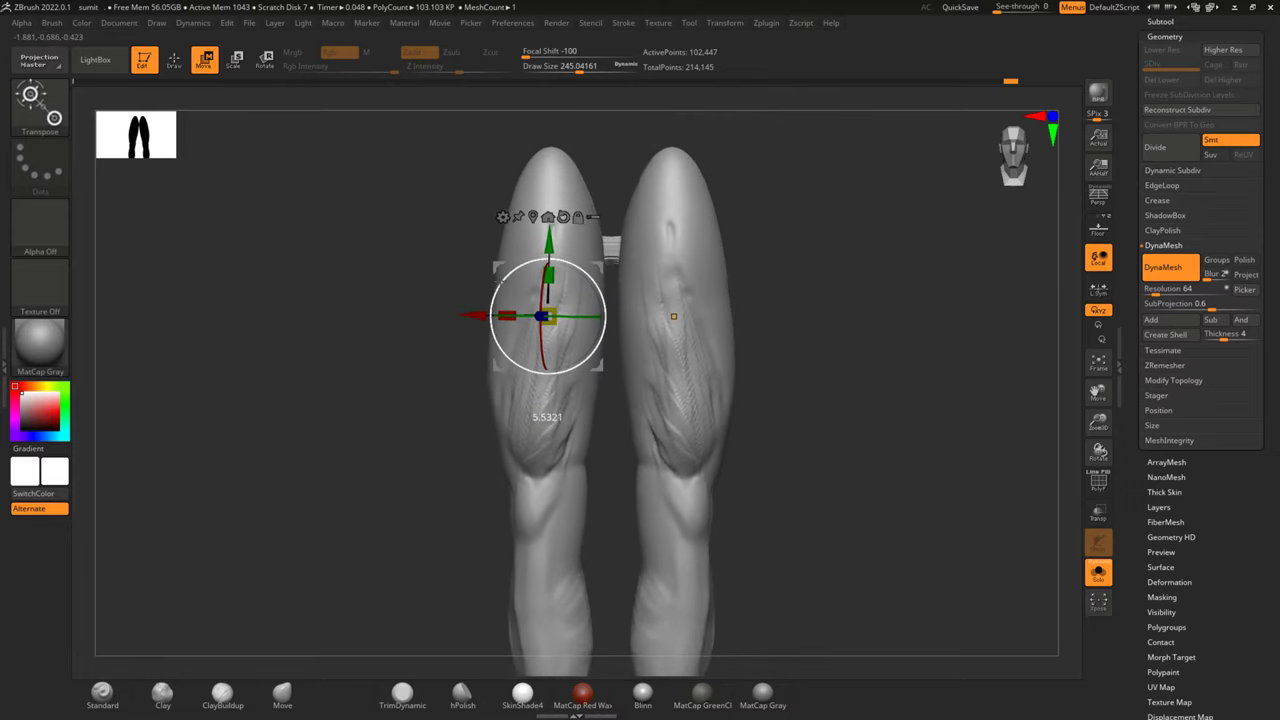
left_click_drag(505, 279, 466, 305)
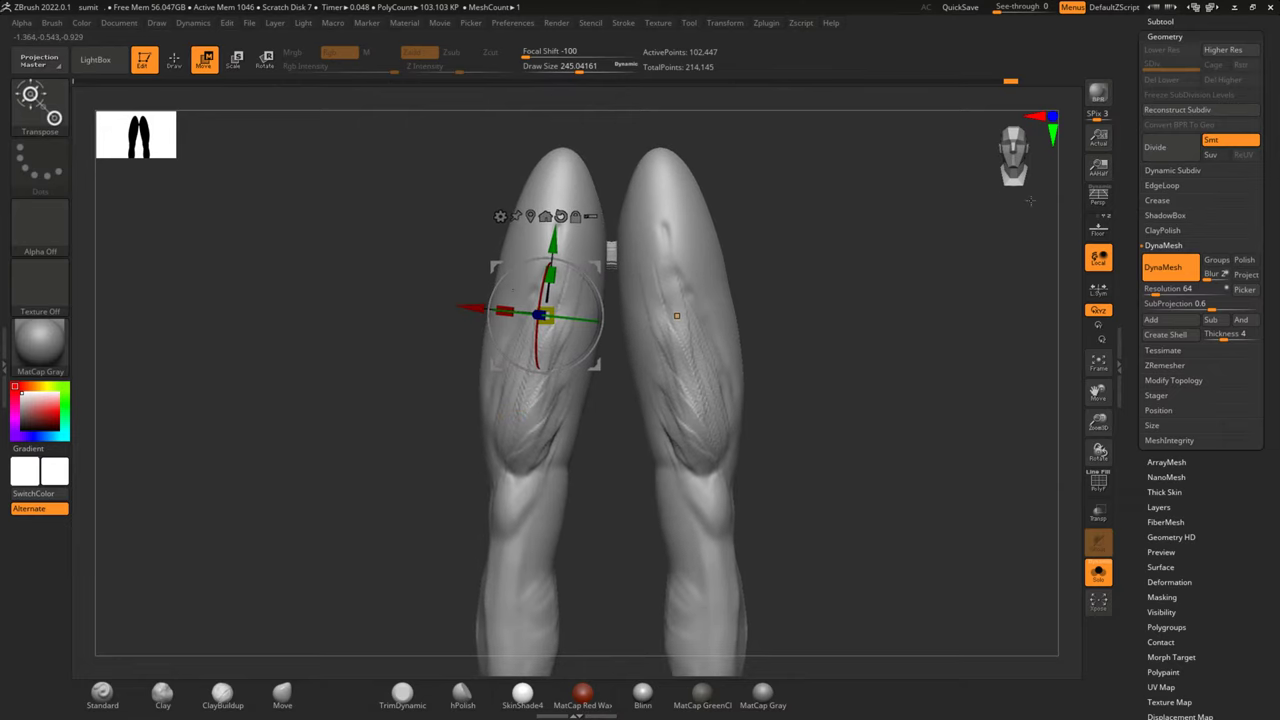
left_click(1165, 22)
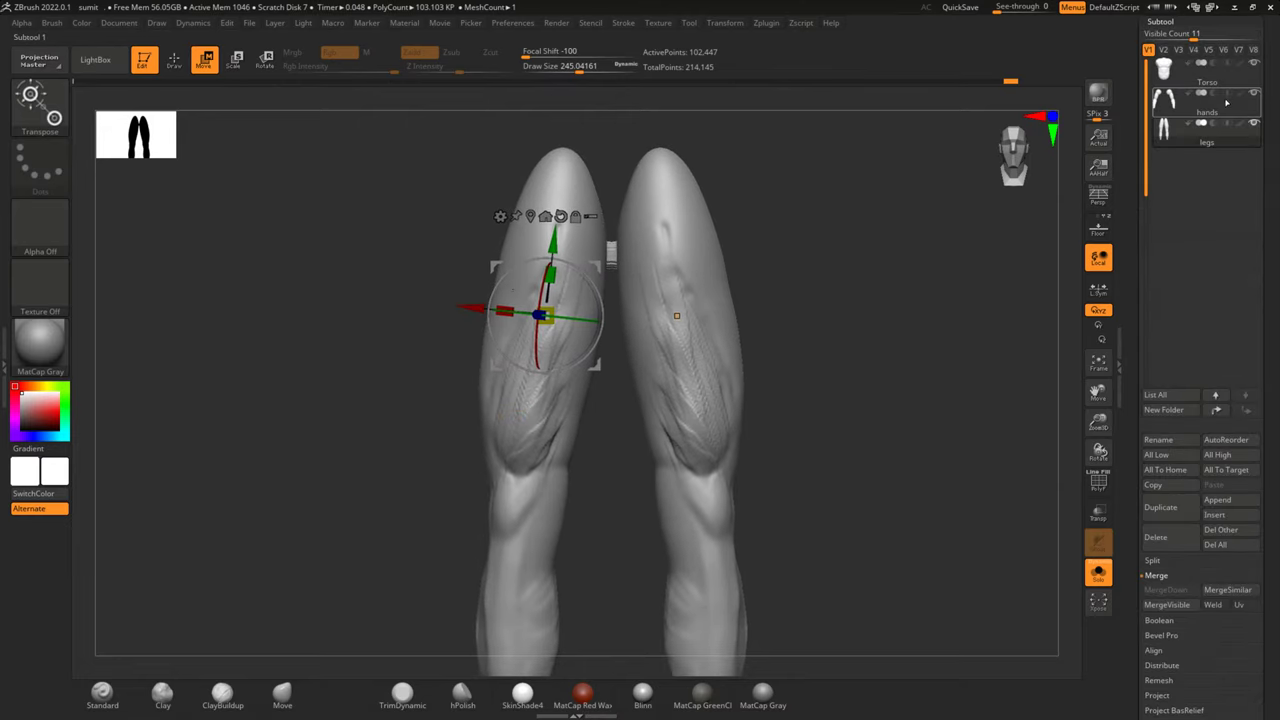
Move the hands subtool above Torso, select Torso and turn off Solo
left_click_drag(1251, 92, 1220, 66)
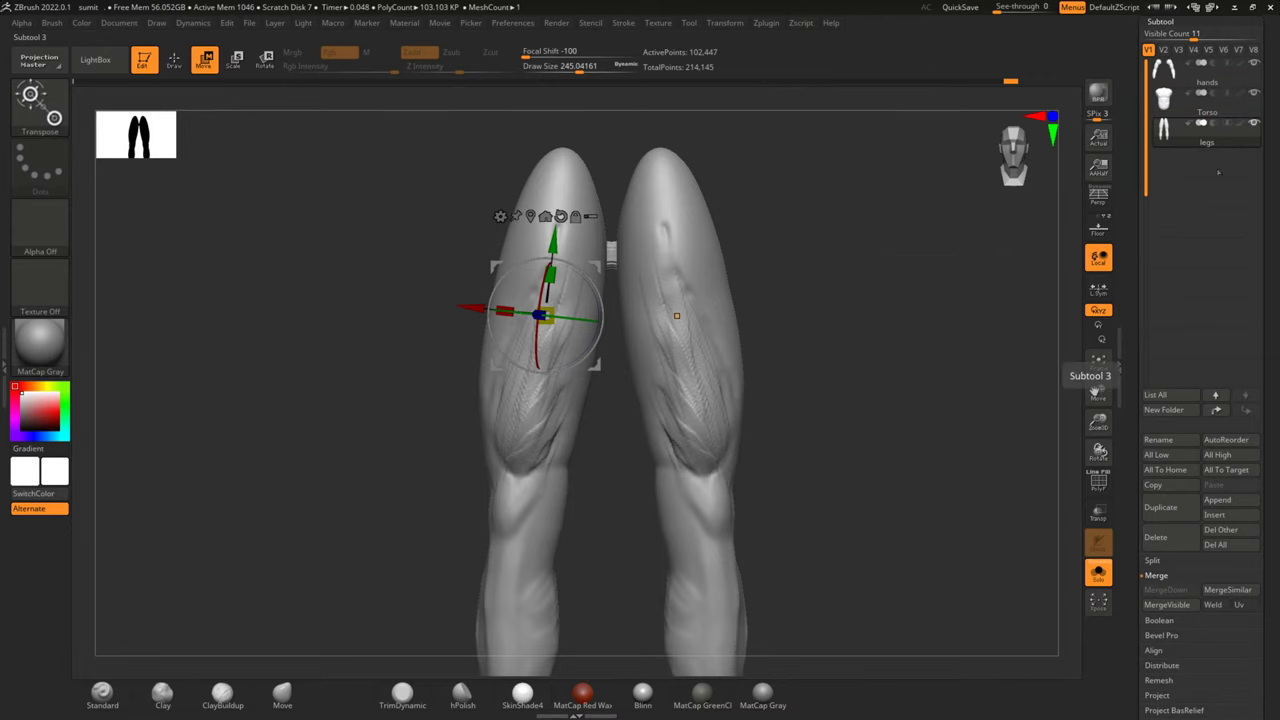
left_click(1190, 100)
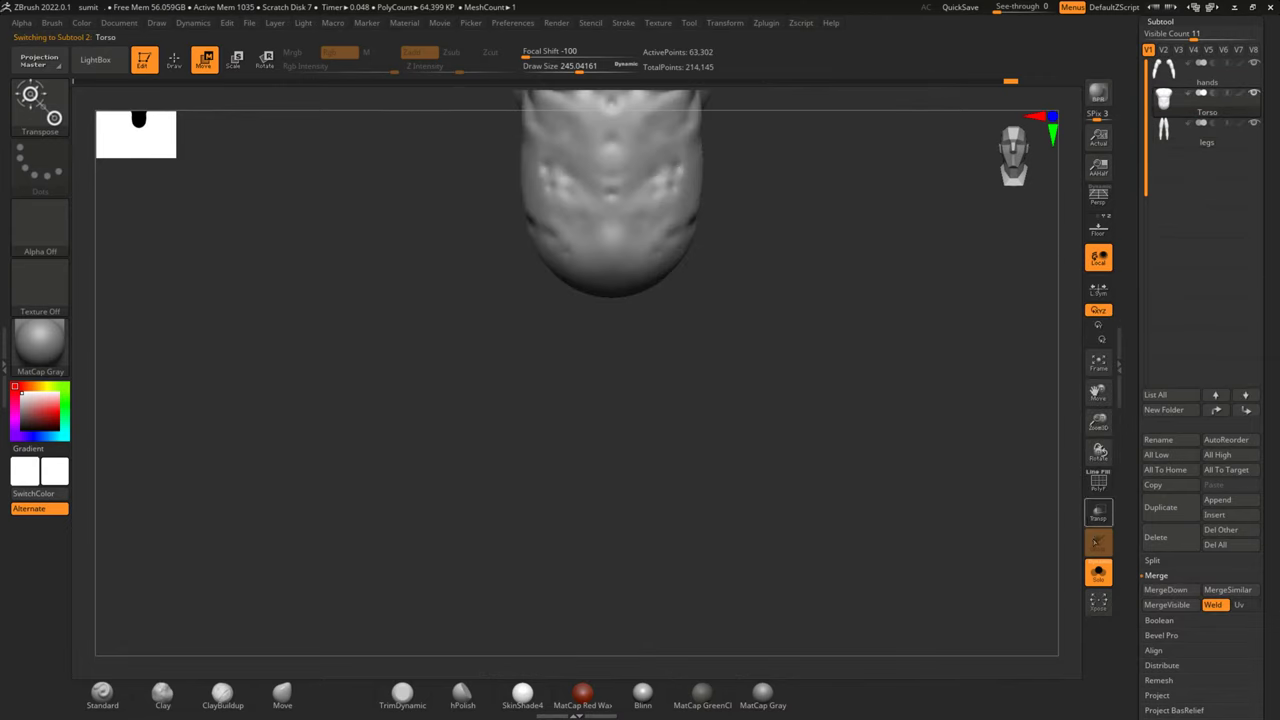
left_click(1098, 570)
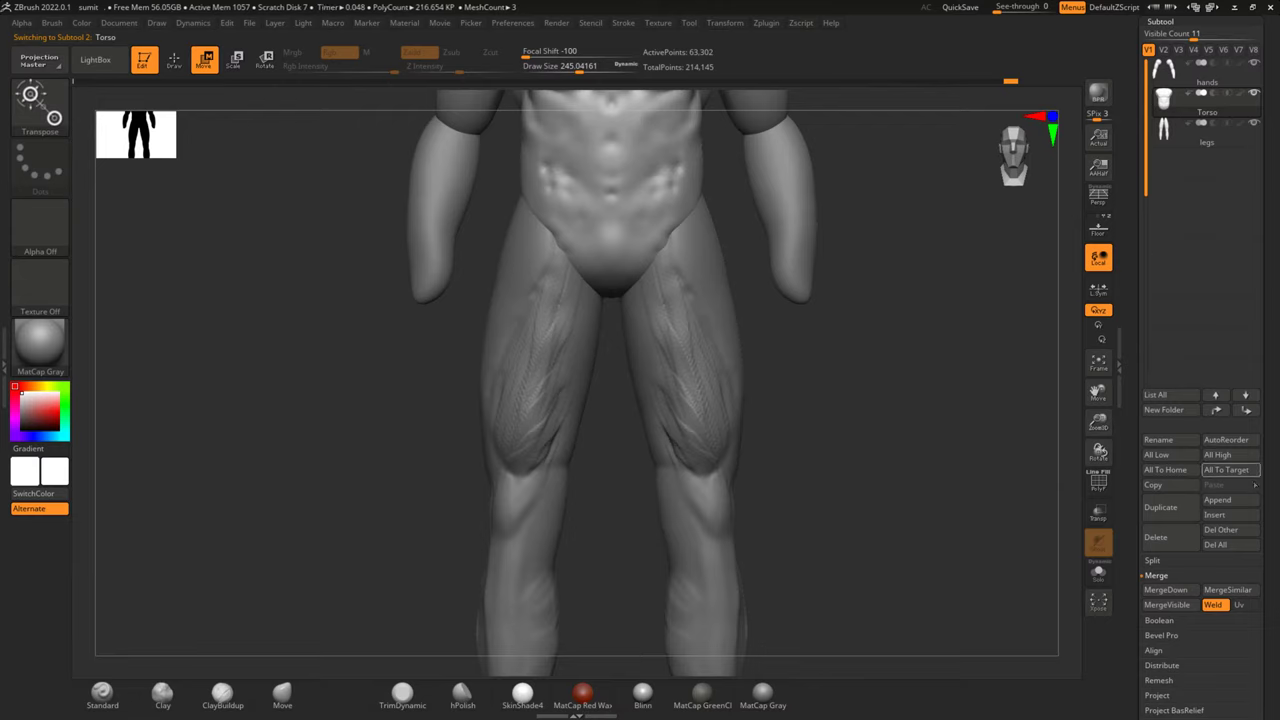
Merge the legs down into the Torso subtool, confirming the undo warning
scroll(1271, 476, "down", 5)
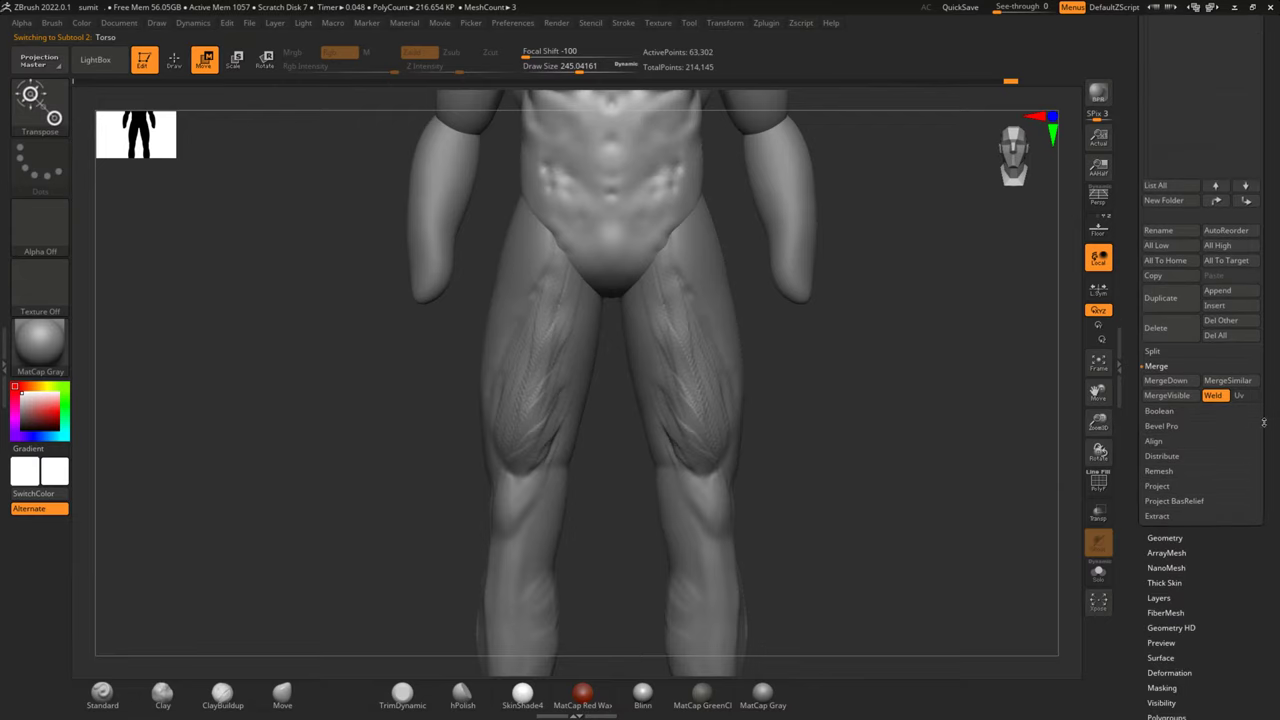
left_click(1150, 538)
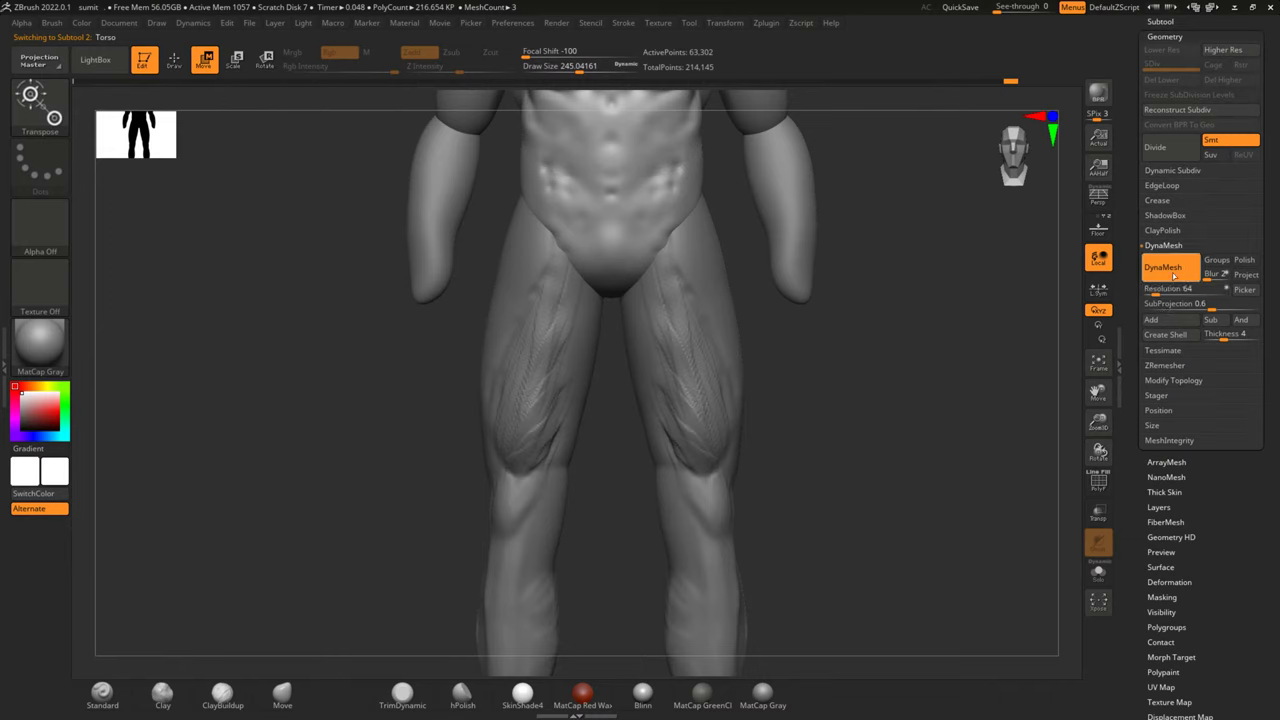
left_click(1172, 380)
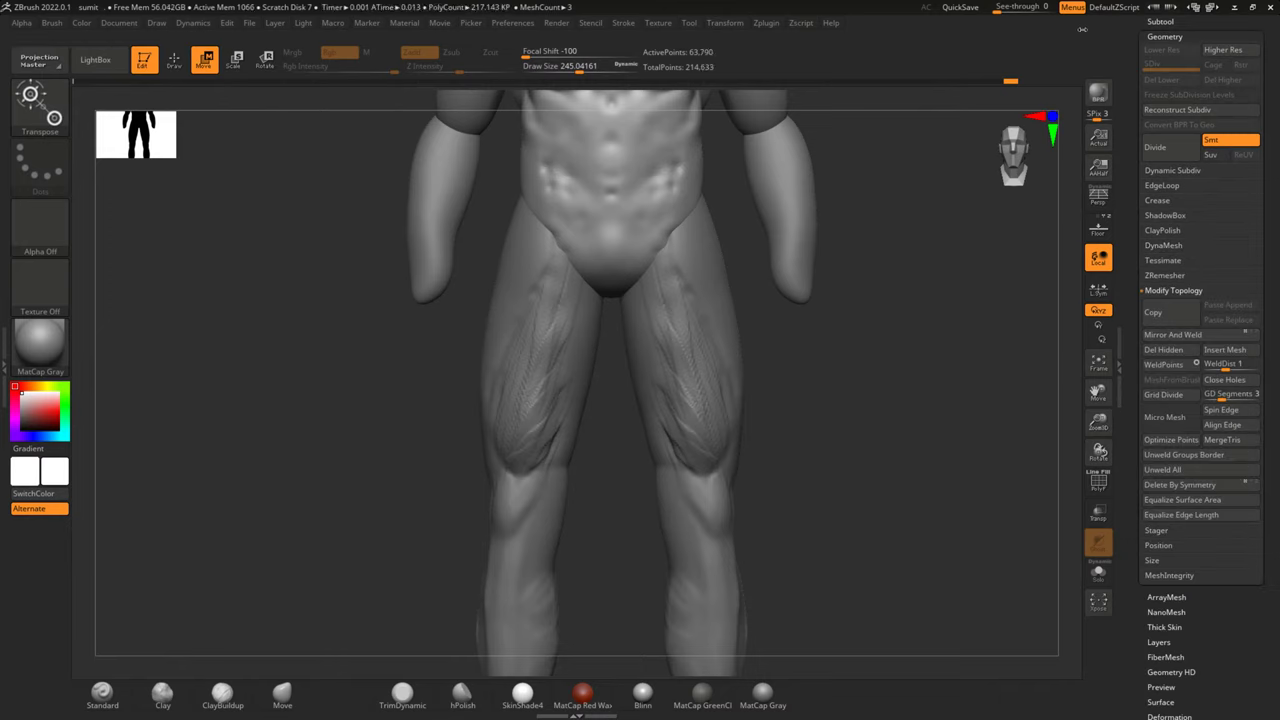
left_click(1156, 22)
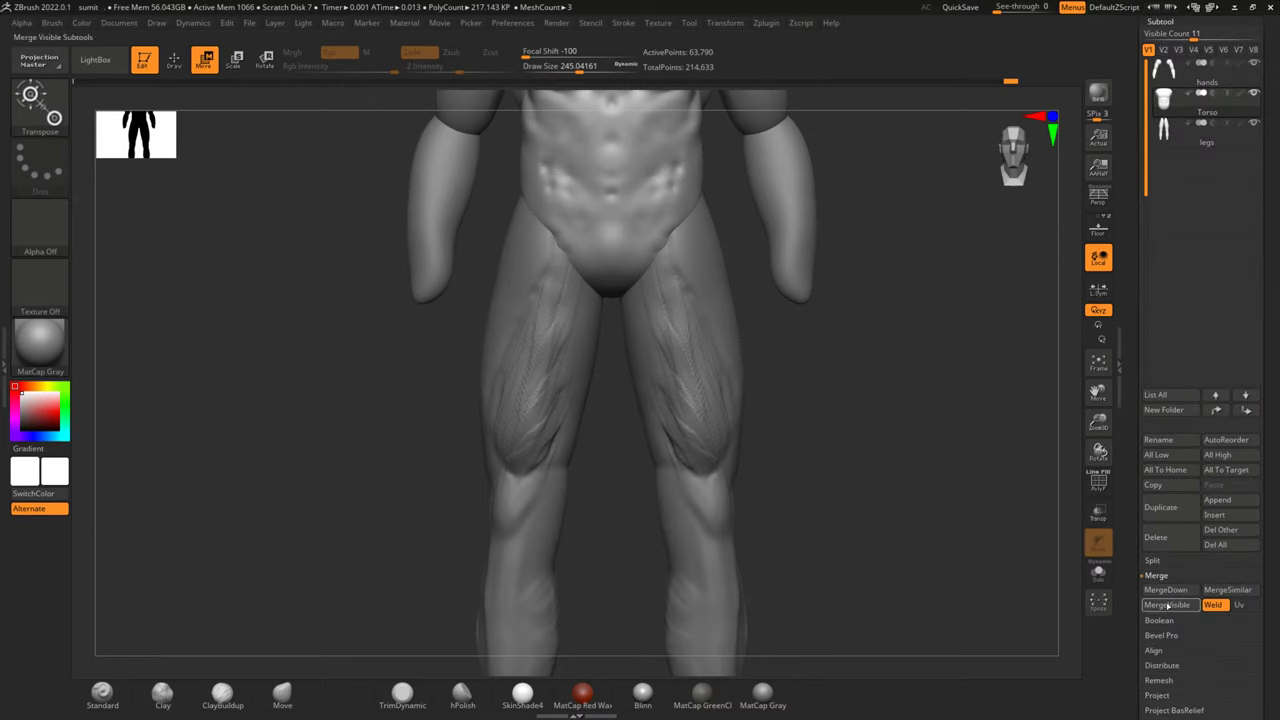
left_click(1166, 591)
left_click(1051, 622)
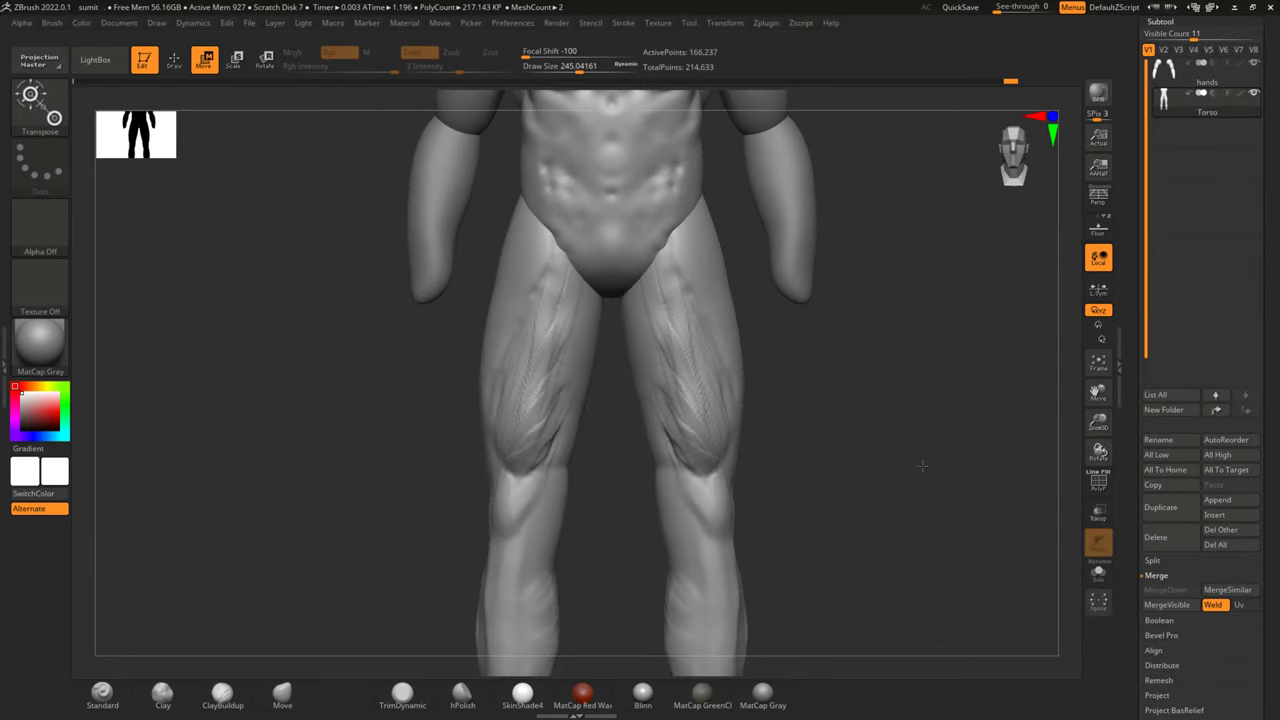
Toggle the polygroup colours to check the merged legs and torso
left_click(1098, 483)
left_click(1098, 483)
left_click(1098, 483)
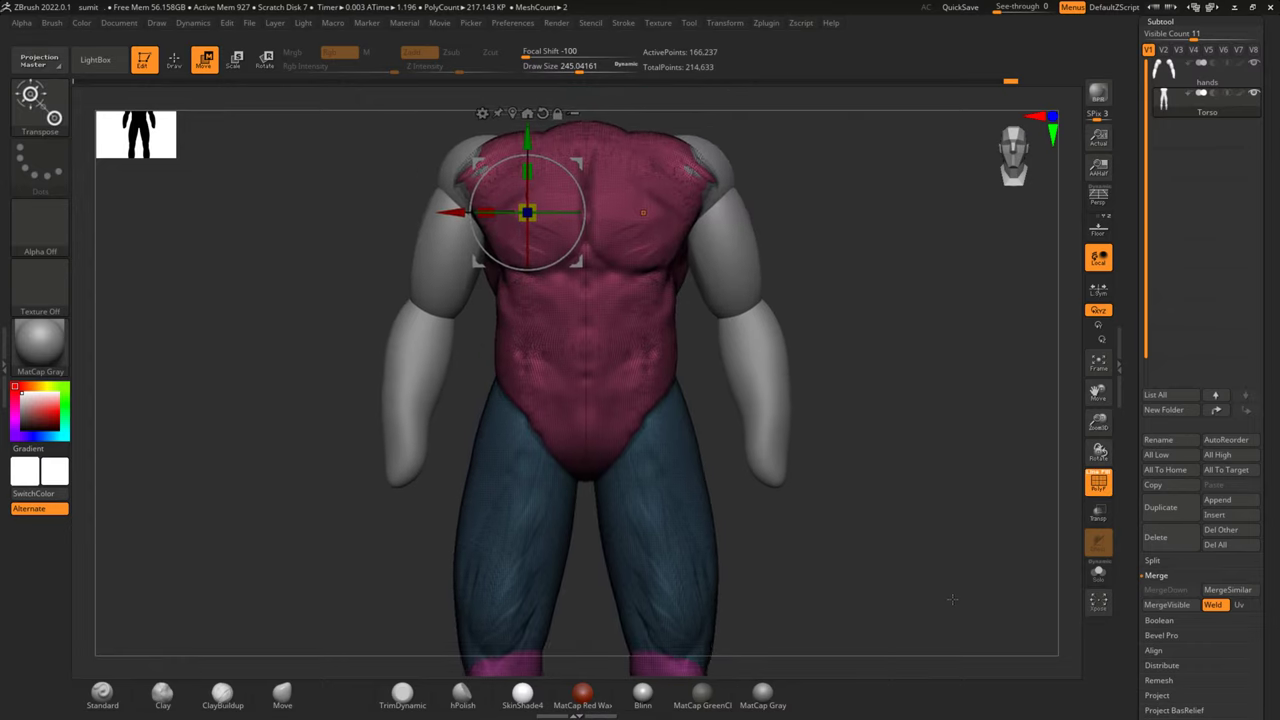
mouse_move(1057, 465)
left_mouse_down("alt")
mouse_move(939, 341)
mouse_move(1068, 520)
left_mouse_up("alt")
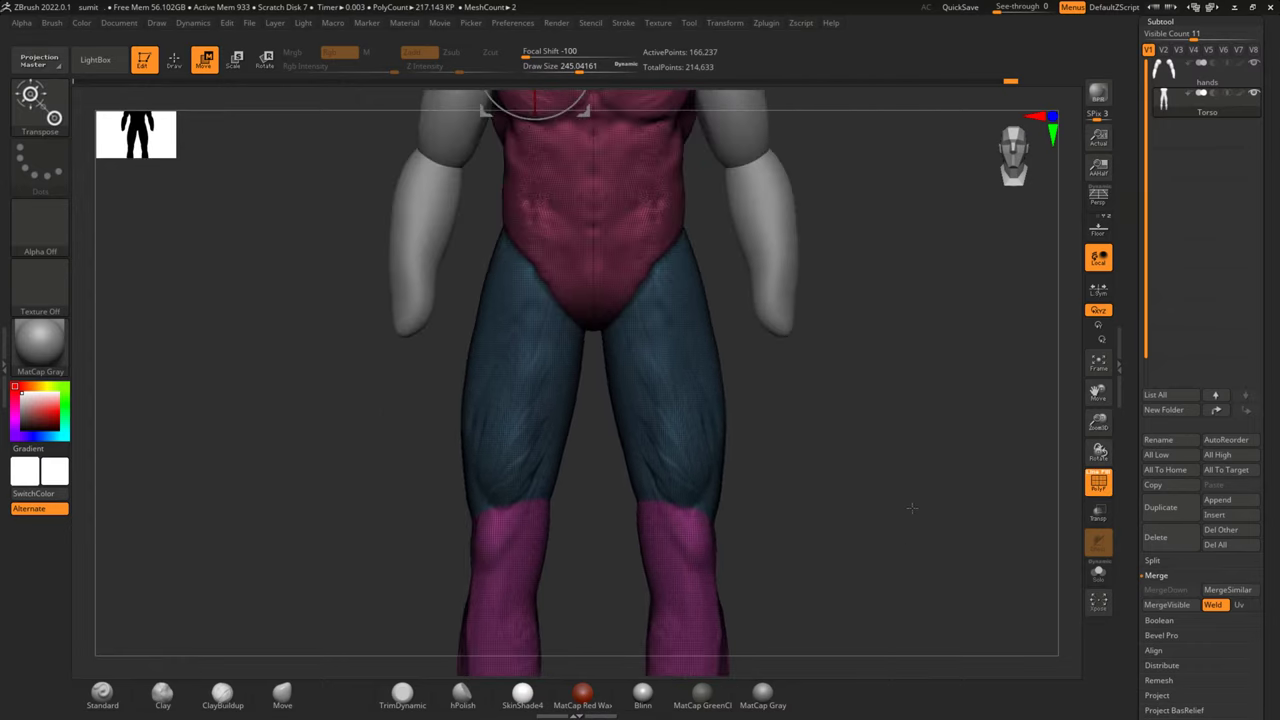
left_click(1098, 483)
left_click_drag(918, 416, 926, 468, "alt")
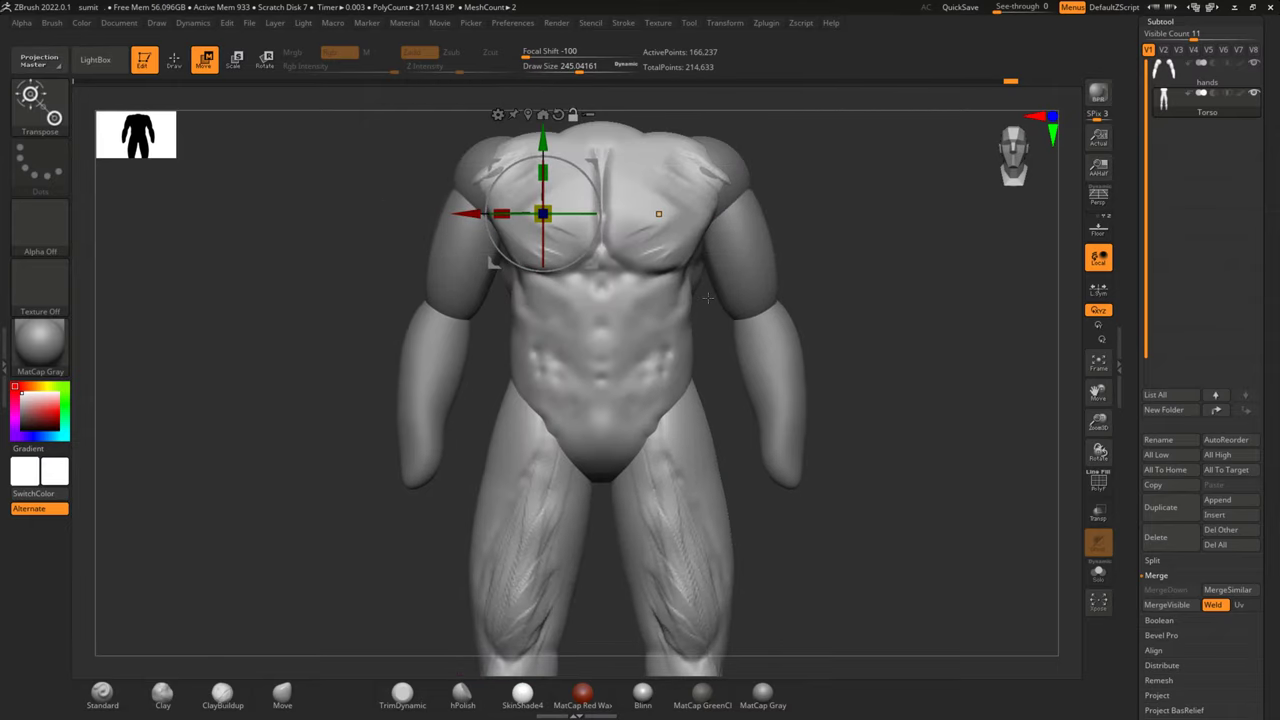
Return to ClayBuildup and smooth the striations on the thigh near the knee
key("q")
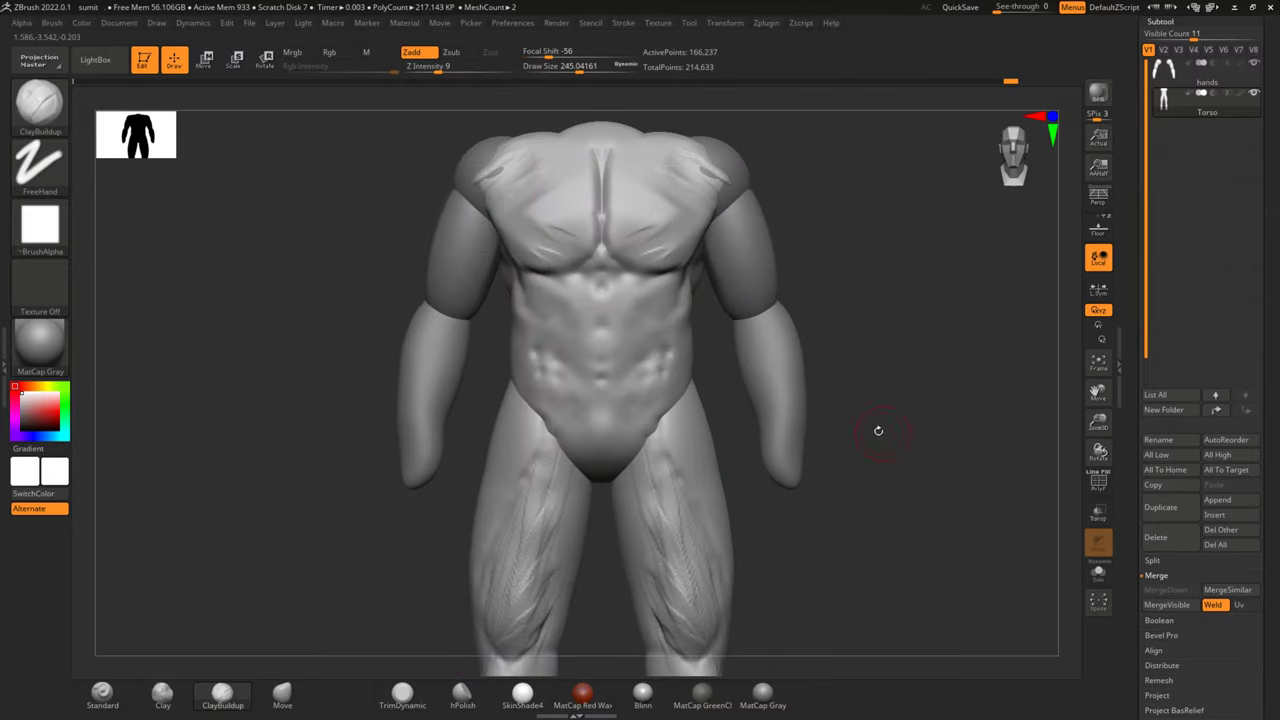
left_click_drag(882, 433, 944, 353, "alt")
key("shift")
left_click_drag(573, 538, 606, 543, "shift")
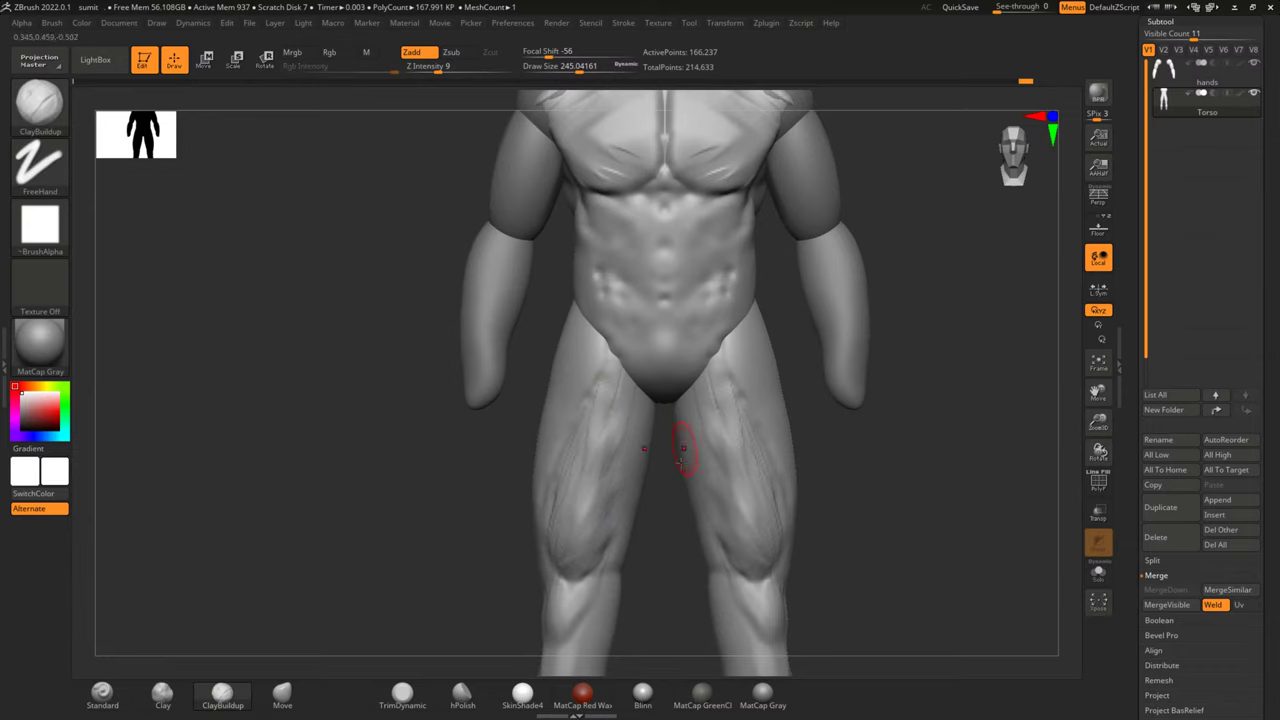
left_click_drag(648, 503, 592, 470, "alt")
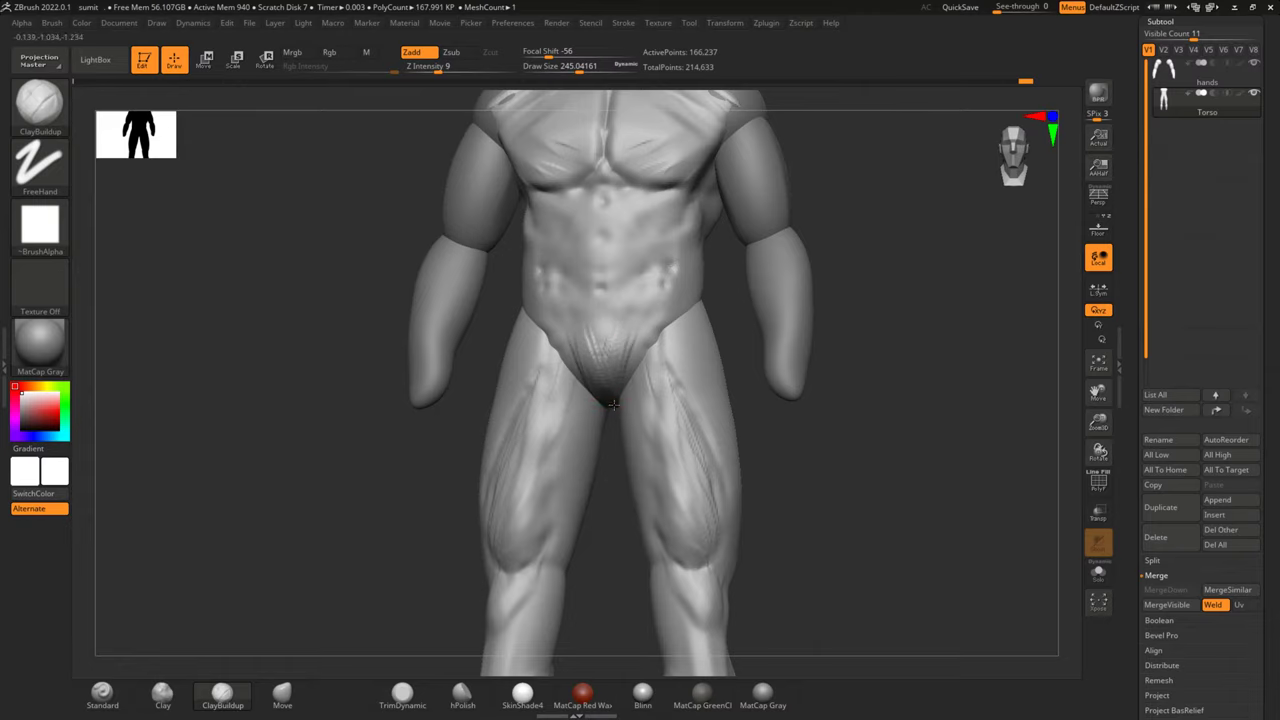
left_click_drag(786, 429, 829, 463, "alt")
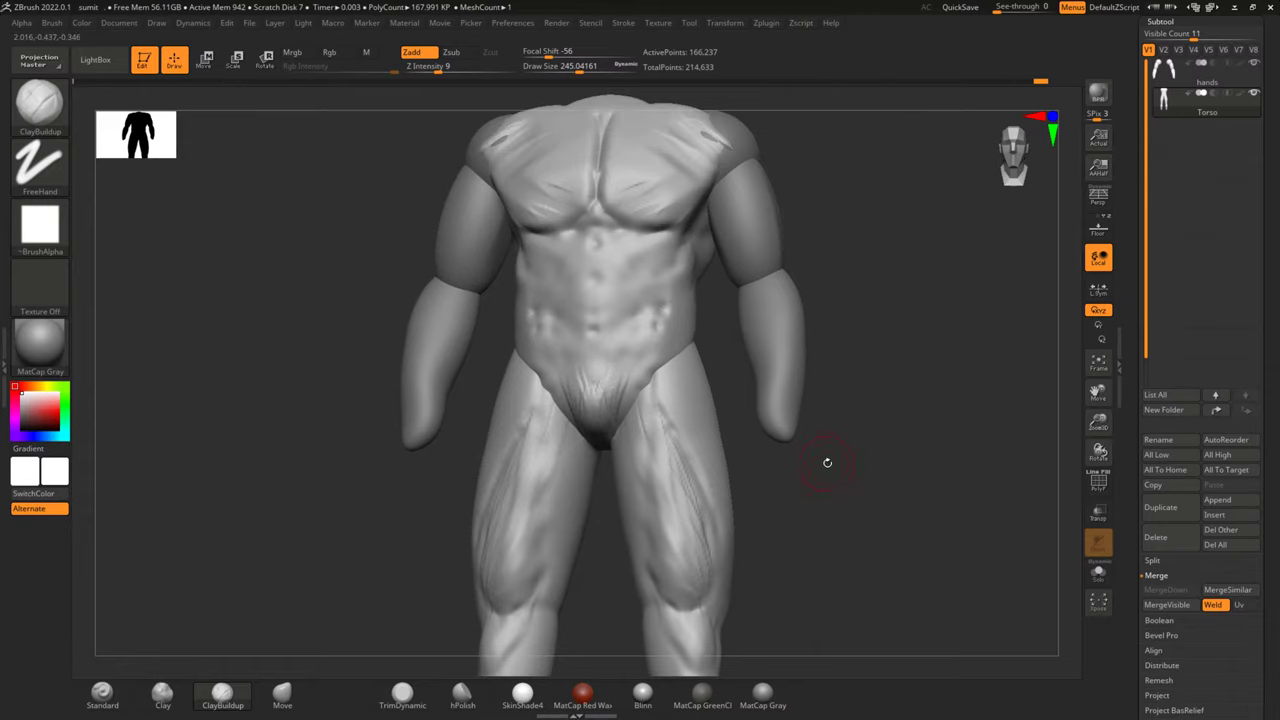
mouse_move(600, 490)
left_mouse_down()
mouse_move(586, 457)
mouse_move(588, 505)
left_mouse_up()
Build up the inner lower leg and inner thigh muscles, and sculpt a crease across the knee
left_click_drag(578, 582, 563, 600)
mouse_move(572, 472)
left_mouse_down()
mouse_move(560, 443)
mouse_move(551, 509)
left_mouse_up()
left_click_drag(534, 440, 548, 530)
left_click_drag(540, 465, 553, 533)
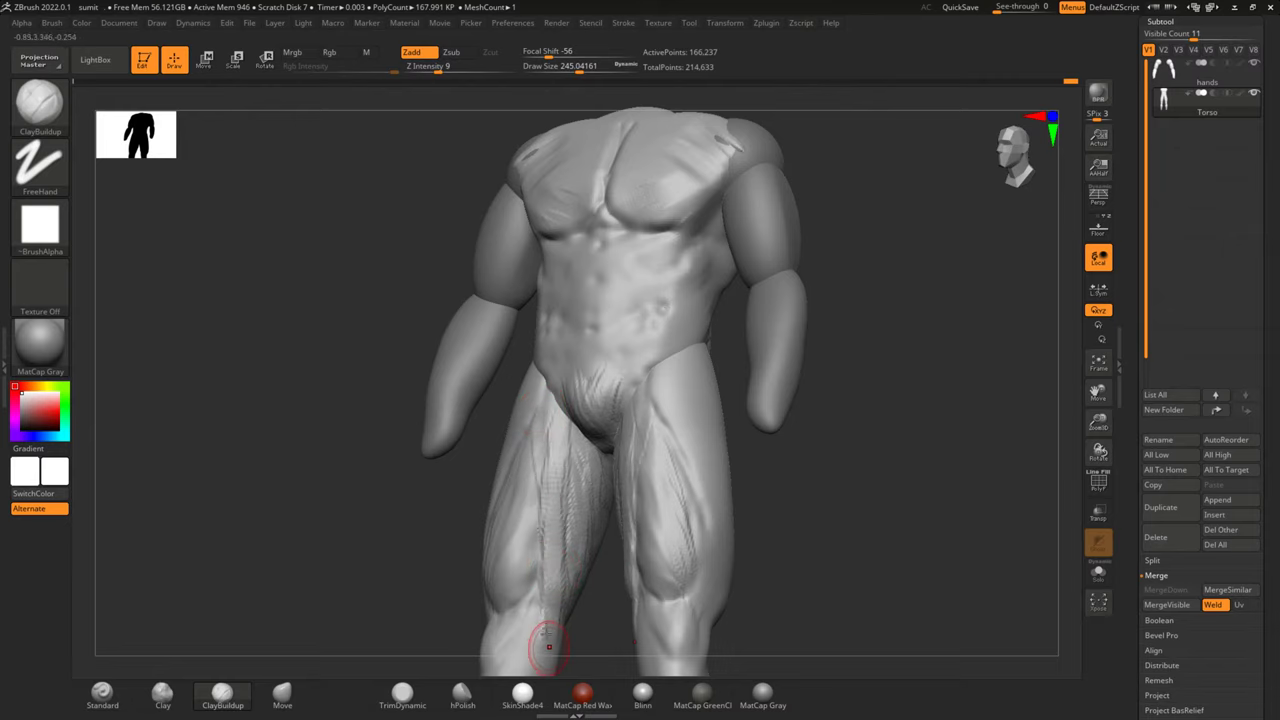
mouse_move(594, 612)
right_mouse_down("alt")
mouse_move(628, 498)
mouse_move(651, 470)
right_mouse_up("alt")
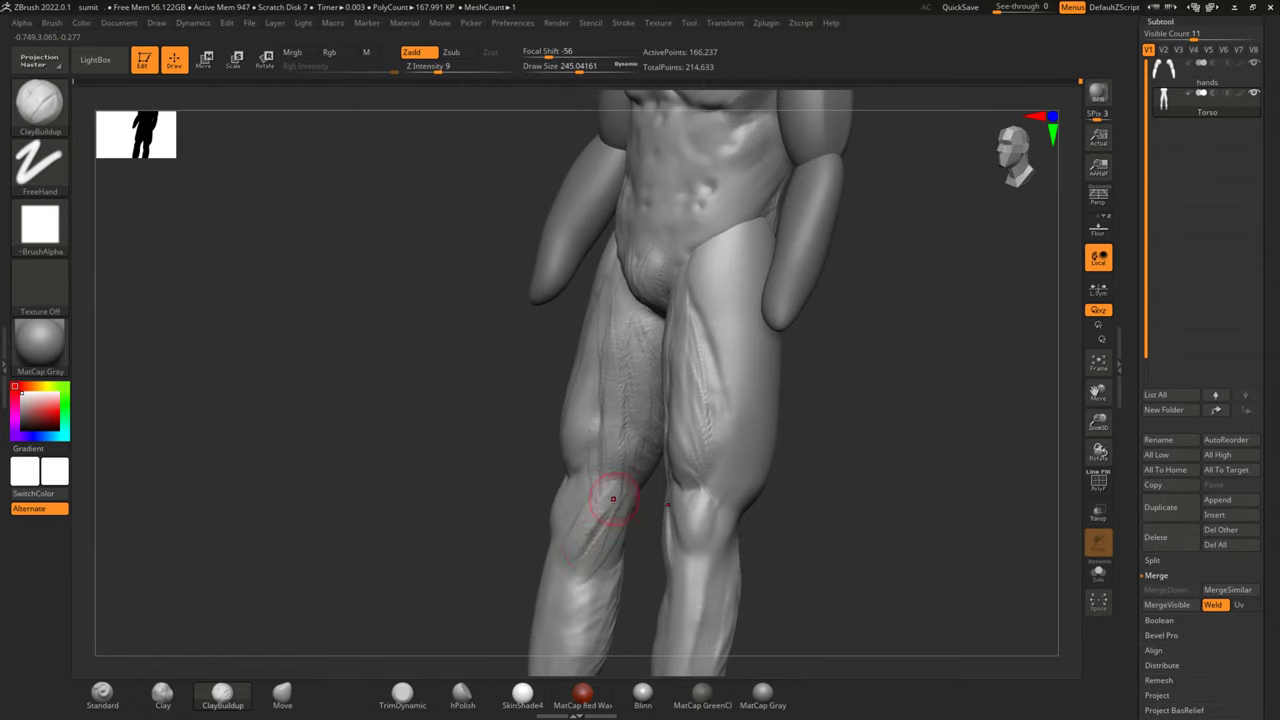
left_click_drag(600, 514, 636, 482)
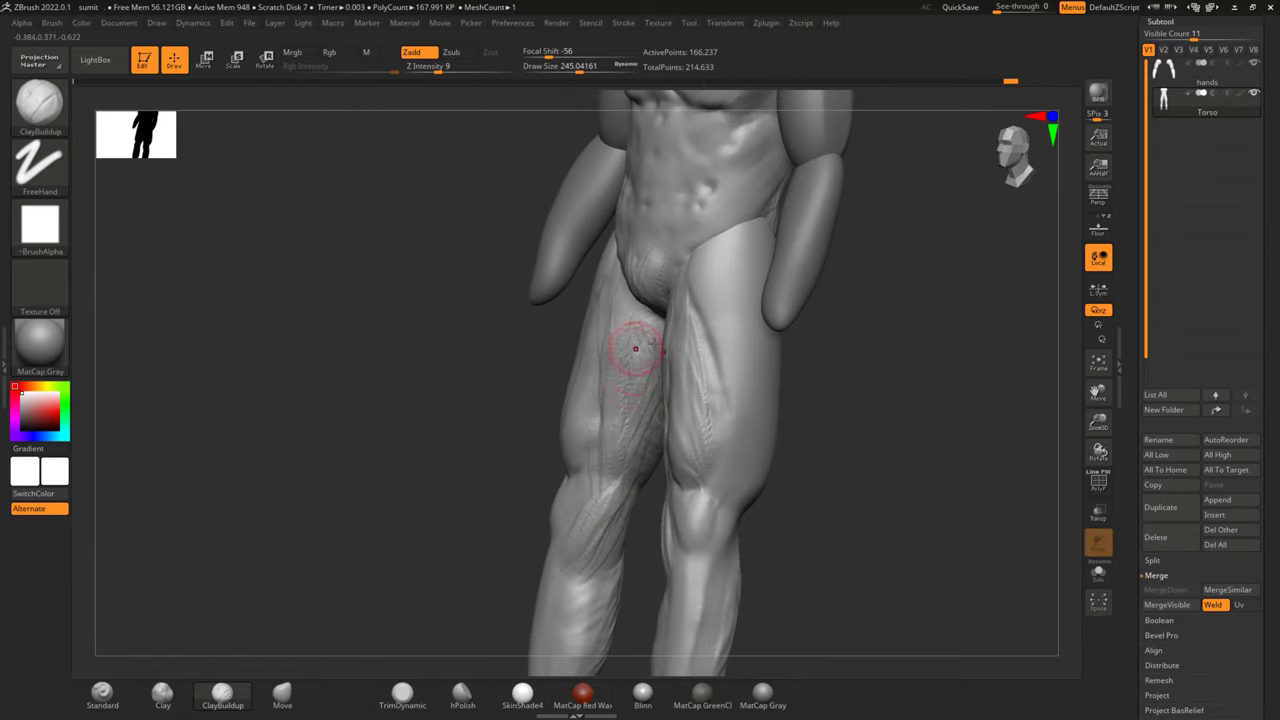
mouse_move(677, 391)
right_mouse_down("shift")
mouse_move(794, 434)
mouse_move(649, 390)
right_mouse_up("shift")
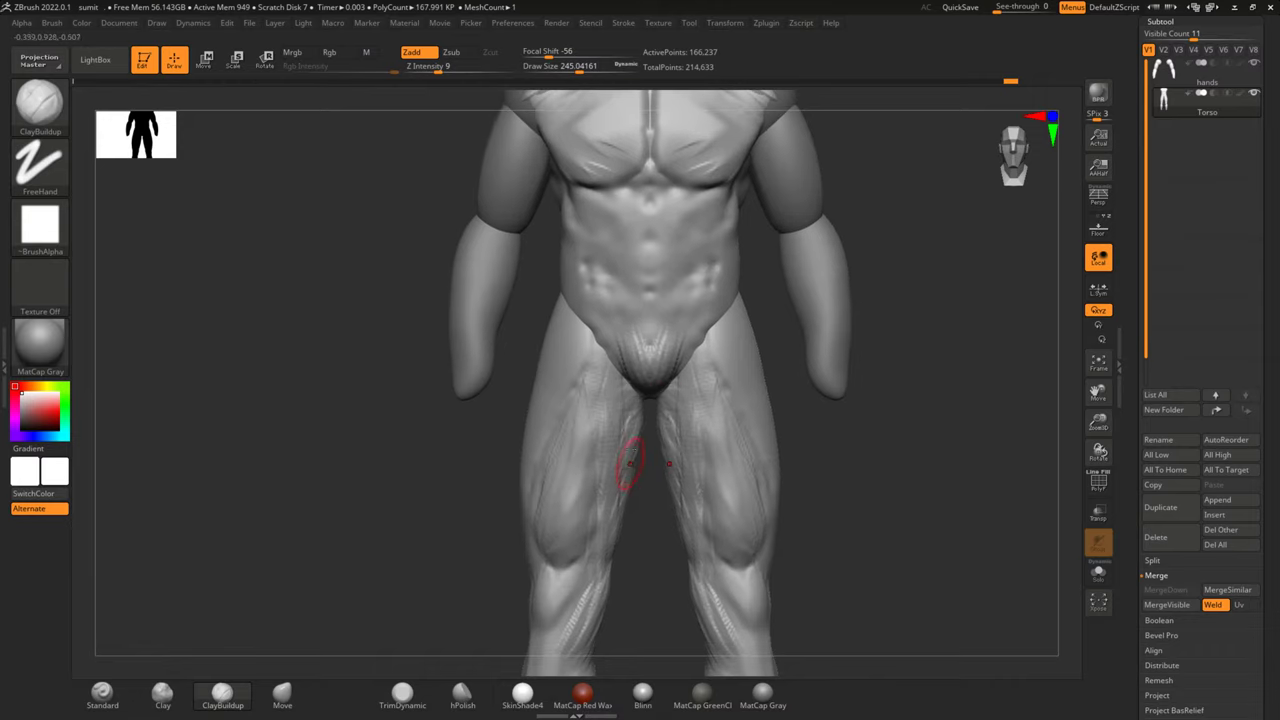
right_click_drag(666, 508, 637, 401, "alt")
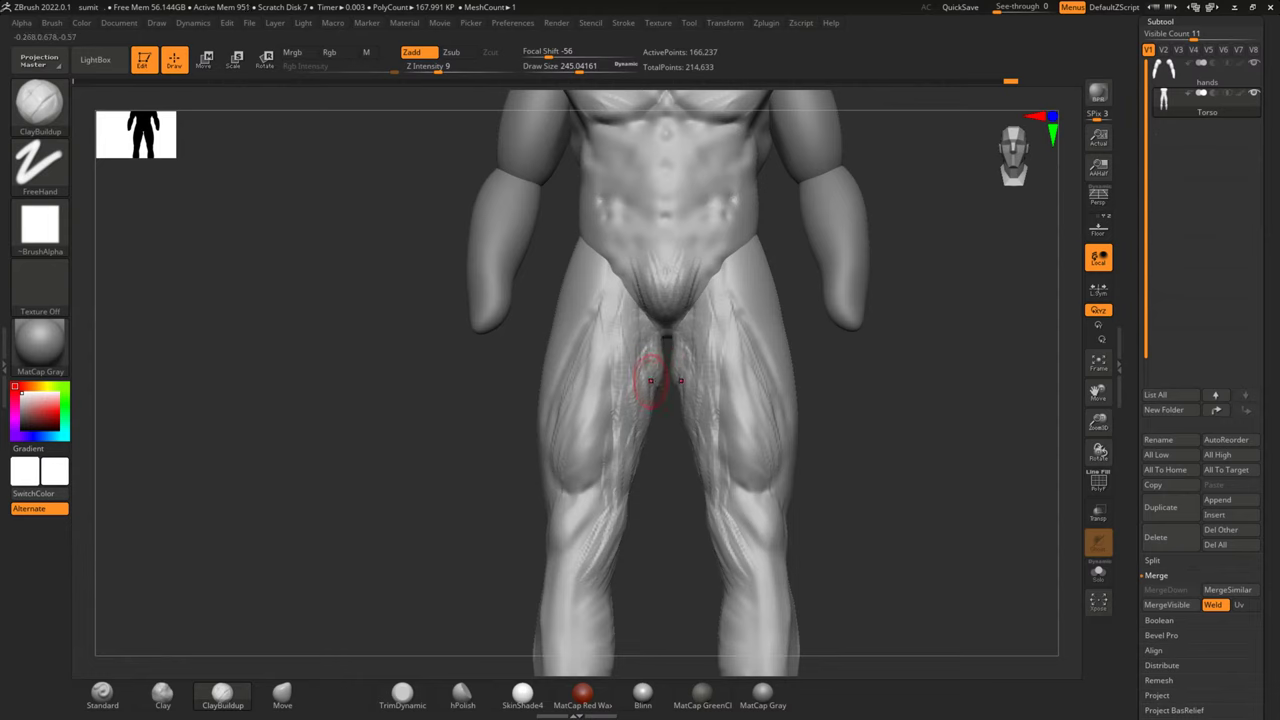
Smooth the inner thigh surfaces and the groin
left_click_drag(657, 457, 666, 449, "shift")
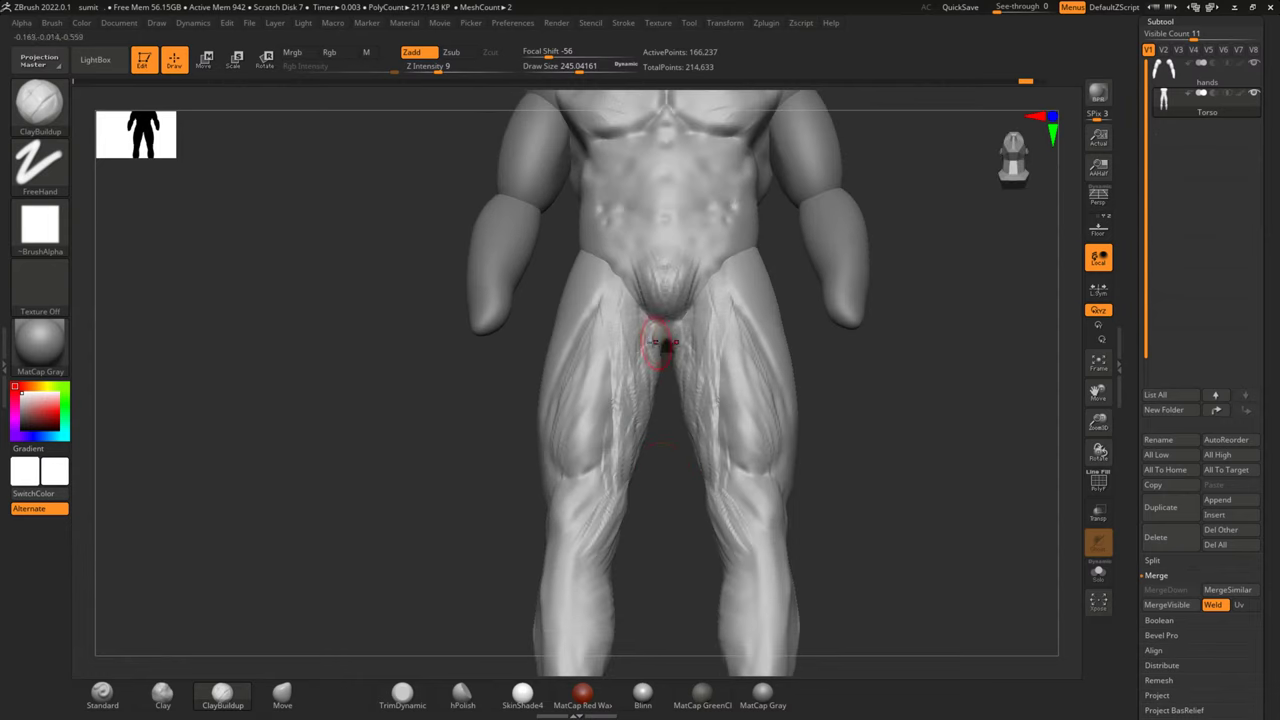
key("shift")
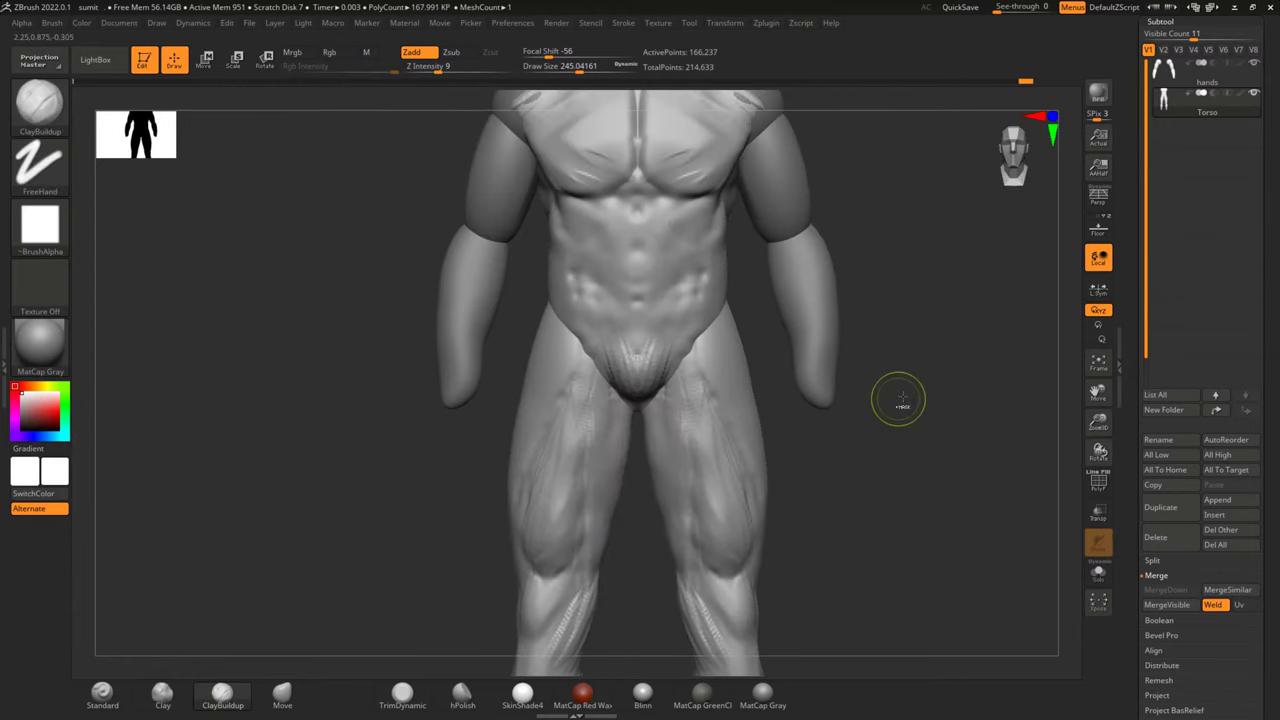
key("shift")
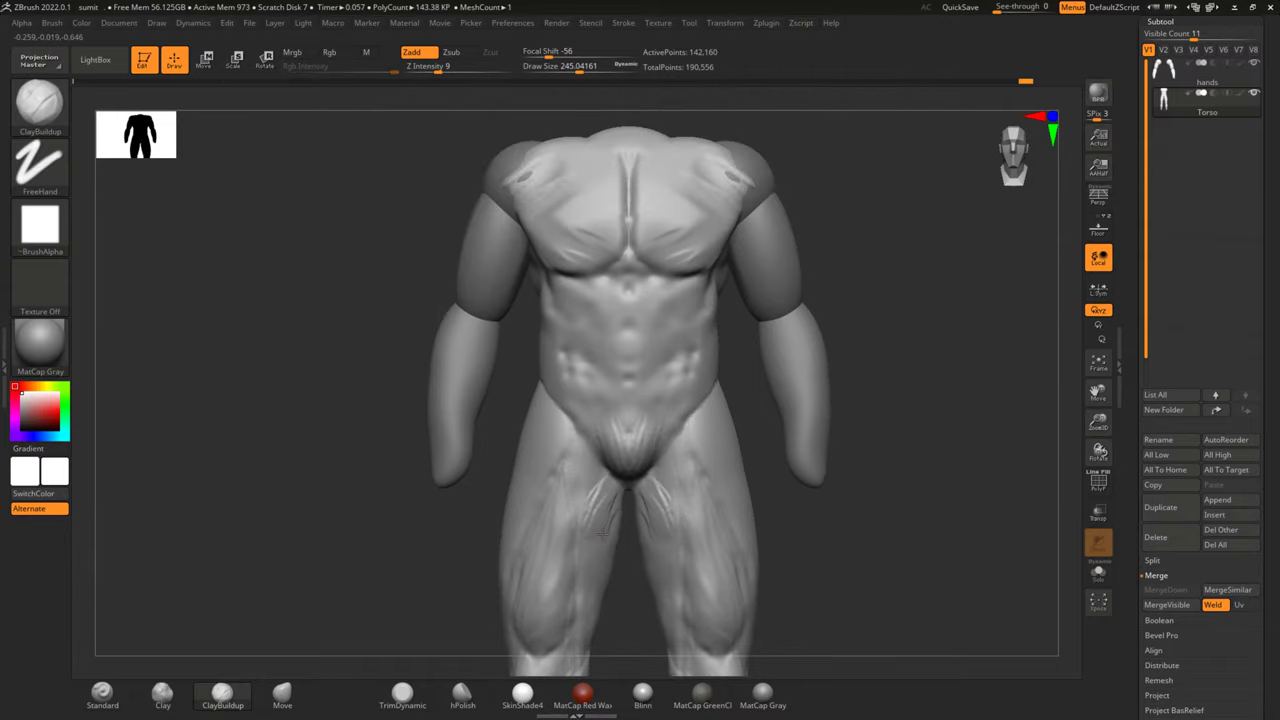
right_click_drag(630, 602, 600, 528)
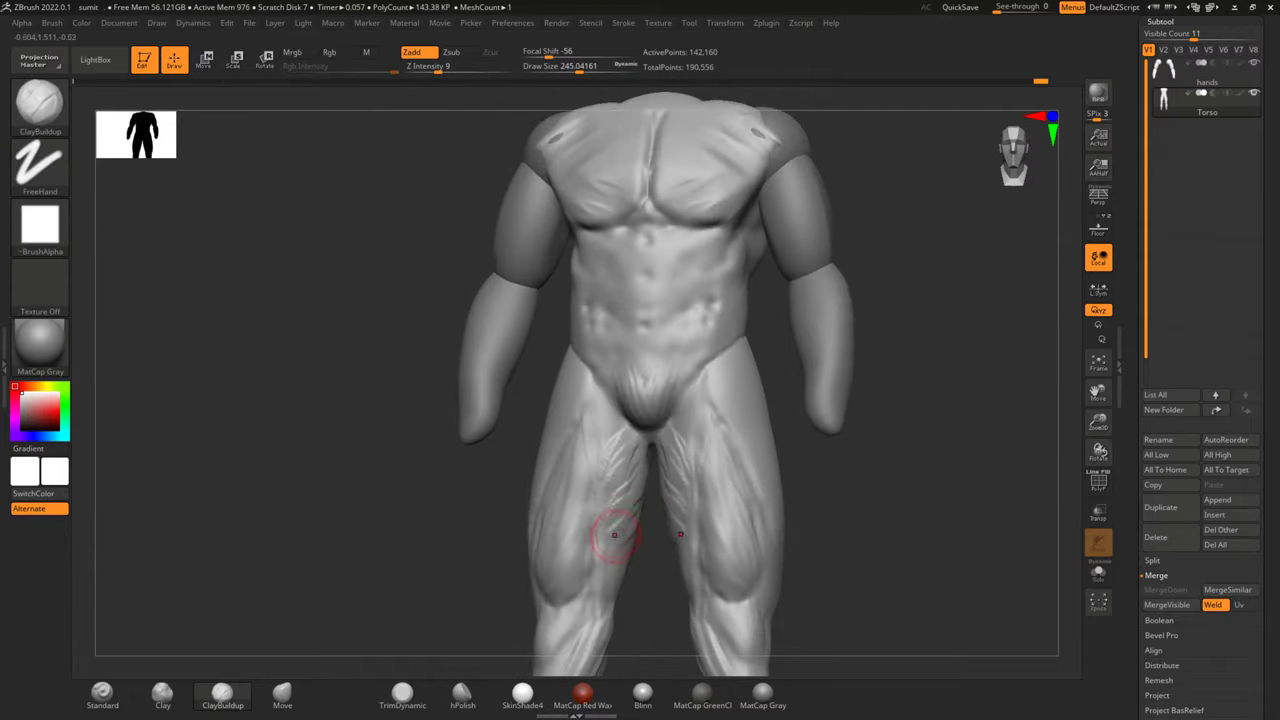
left_click_drag(640, 449, 614, 500, "shift")
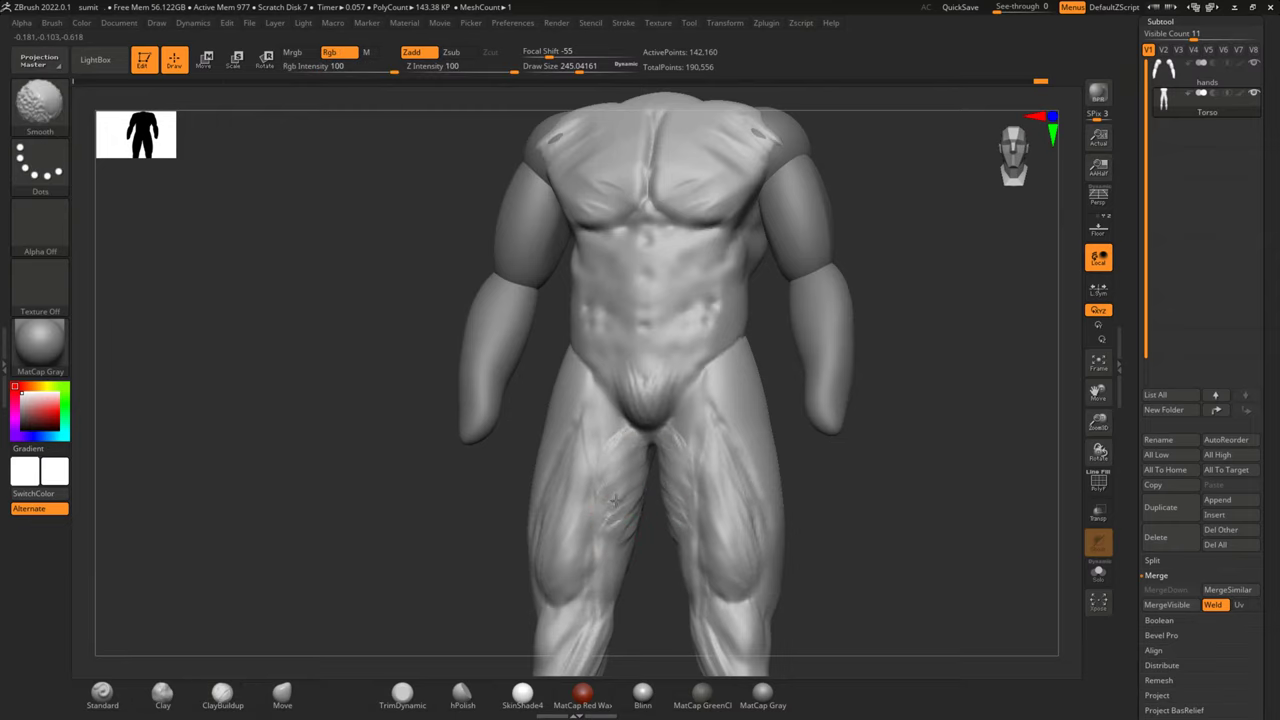
mouse_move(874, 477)
right_mouse_down()
mouse_move(786, 491)
mouse_move(706, 455)
right_mouse_up()
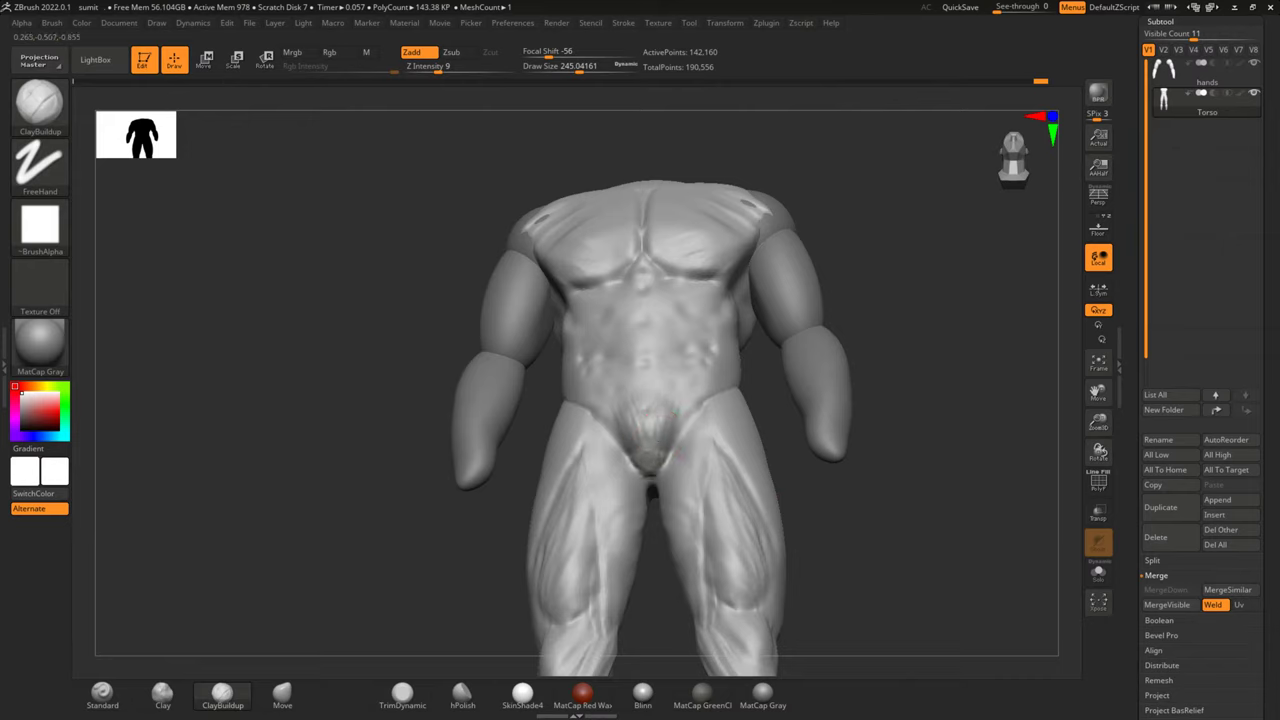
right_click_drag(742, 410, 779, 427)
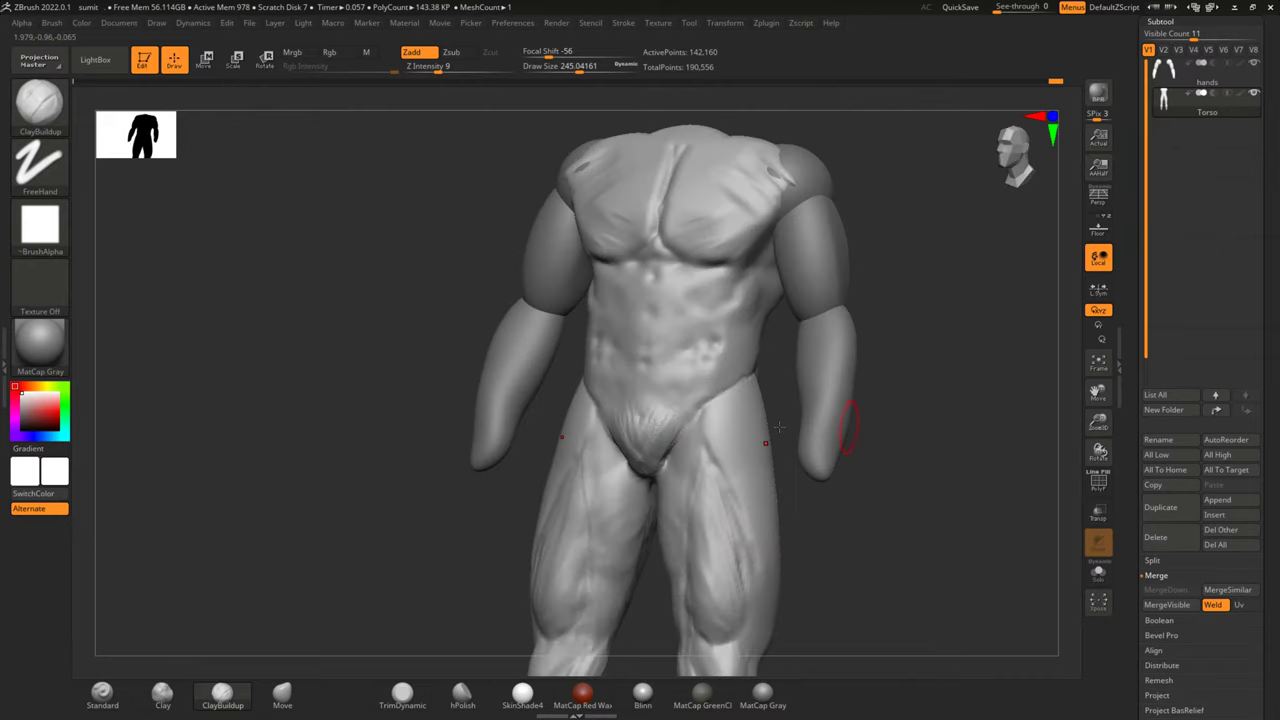
left_click_drag(688, 398, 631, 451, "shift")
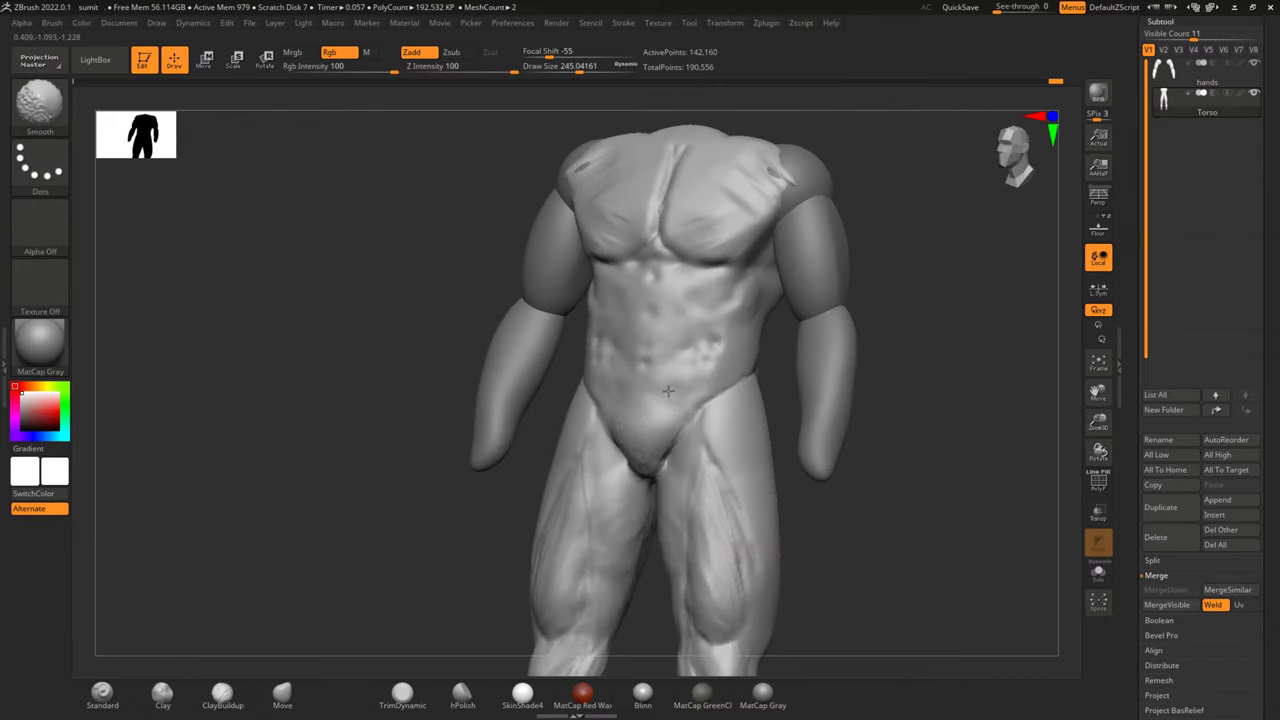
Smooth the groin and chest surfaces, ending at a straight front view
mouse_move(756, 425)
right_mouse_down()
mouse_move(943, 337)
mouse_move(943, 420)
right_mouse_up()
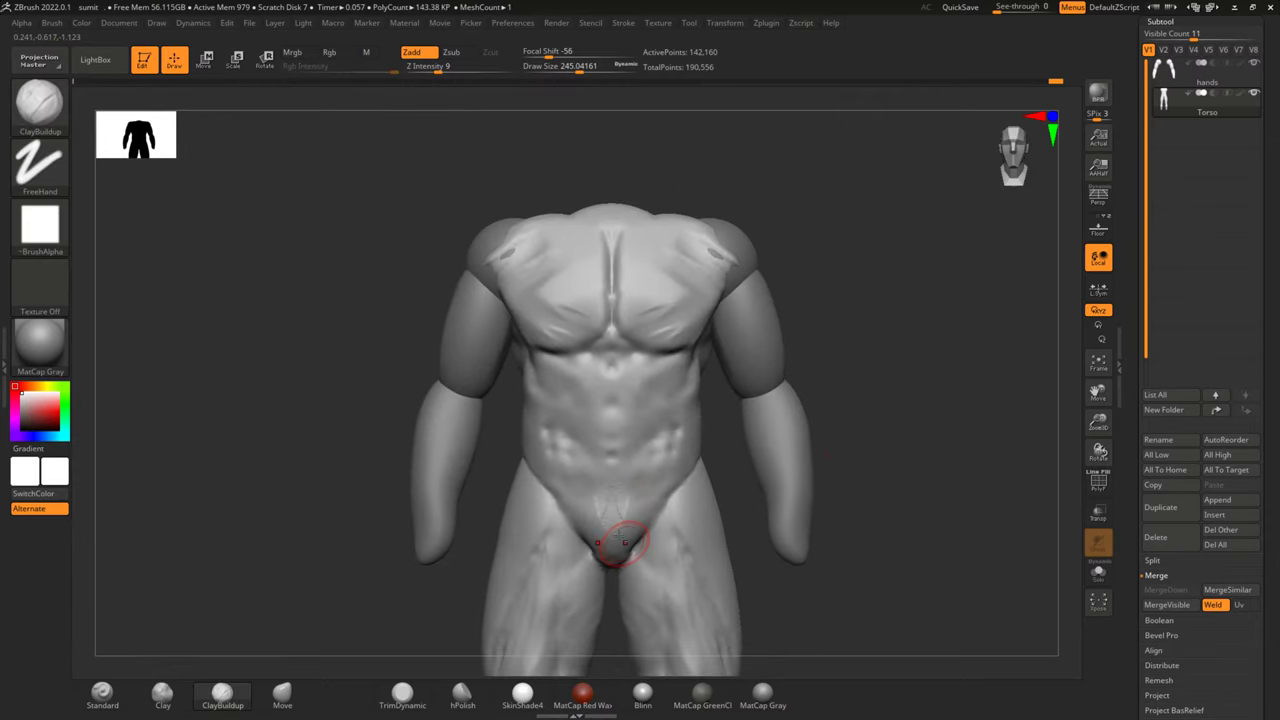
left_click_drag(605, 515, 615, 522, "shift")
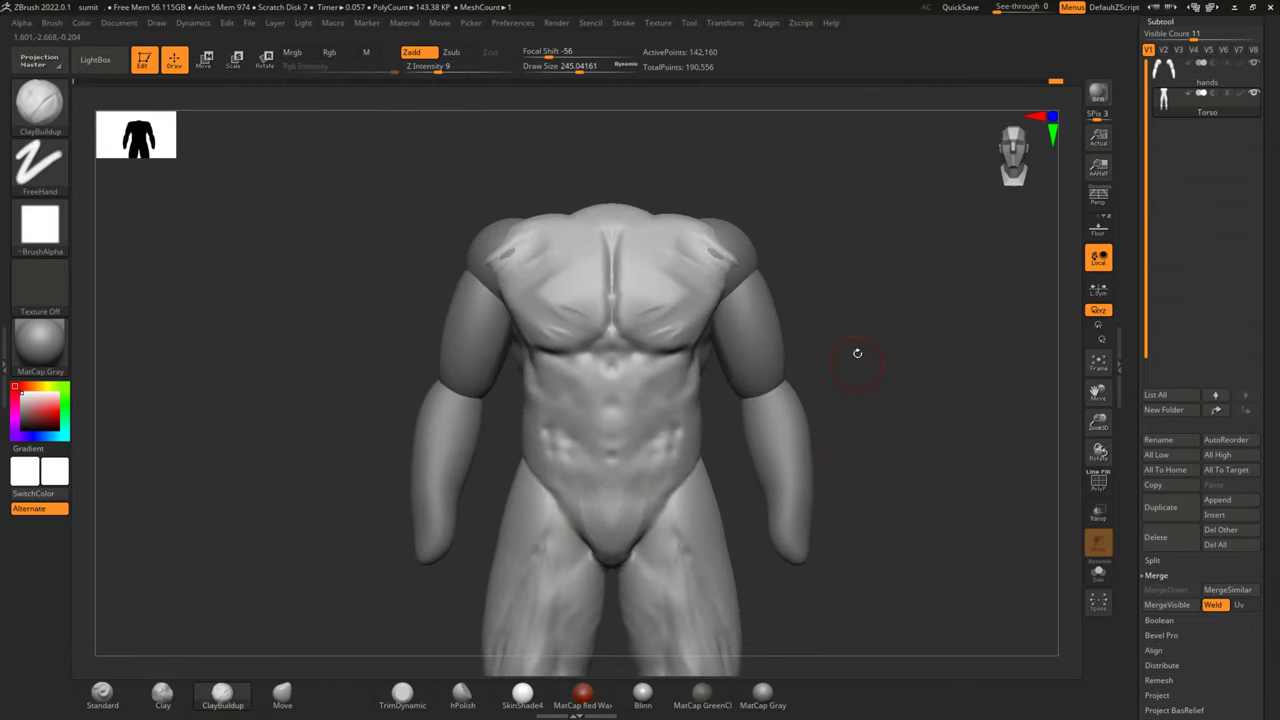
right_click_drag(857, 354, 846, 427)
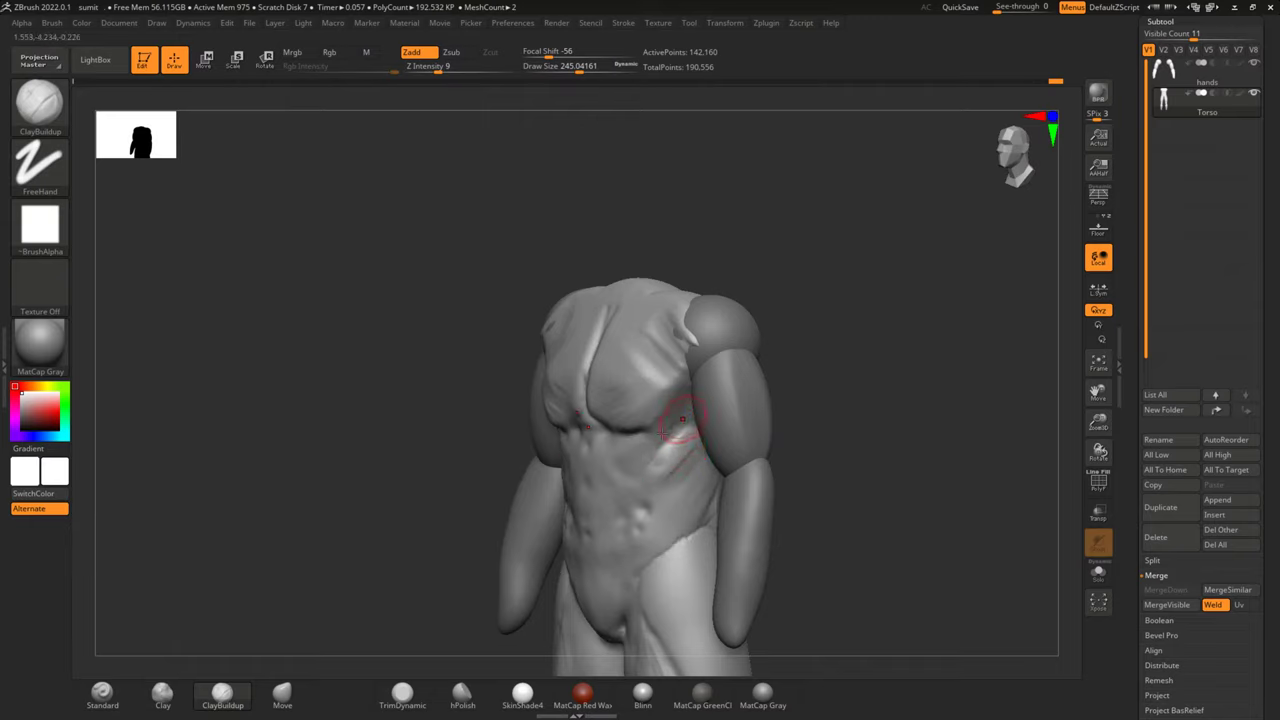
left_click_drag(677, 443, 684, 432, "shift")
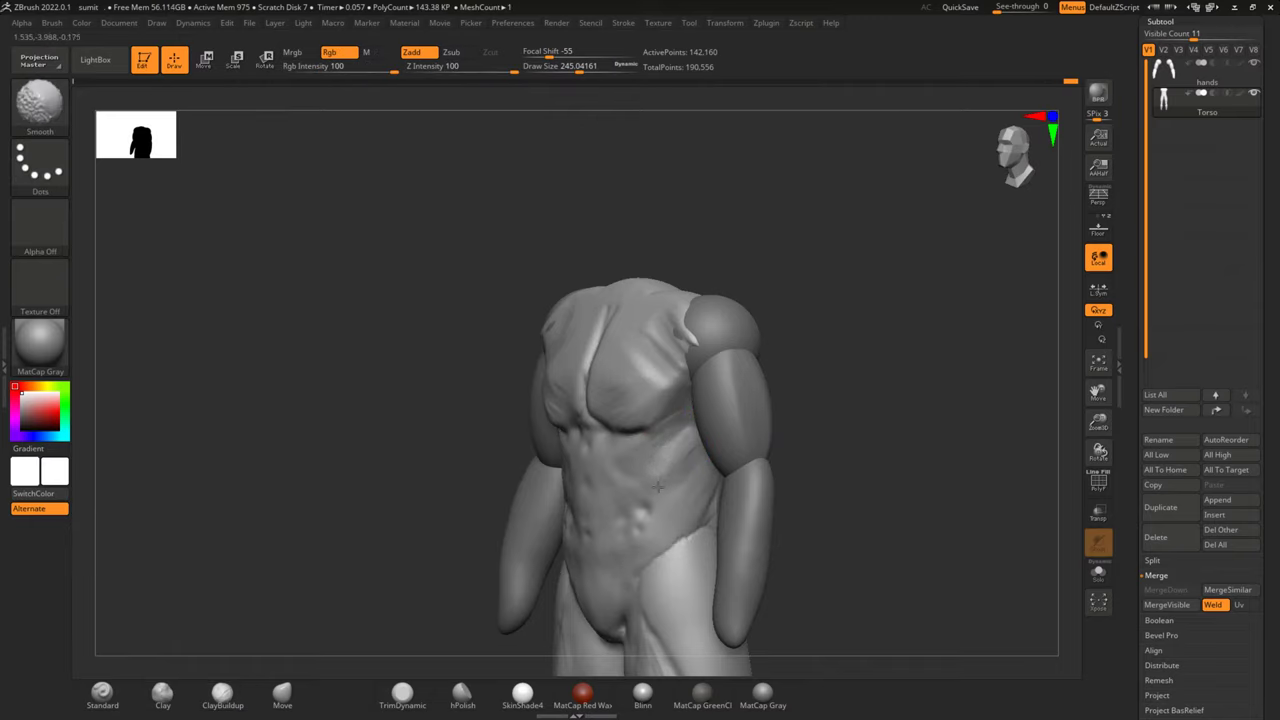
mouse_move(886, 421)
right_mouse_down()
mouse_move(857, 449)
mouse_move(907, 330)
mouse_move(933, 351)
right_mouse_up()
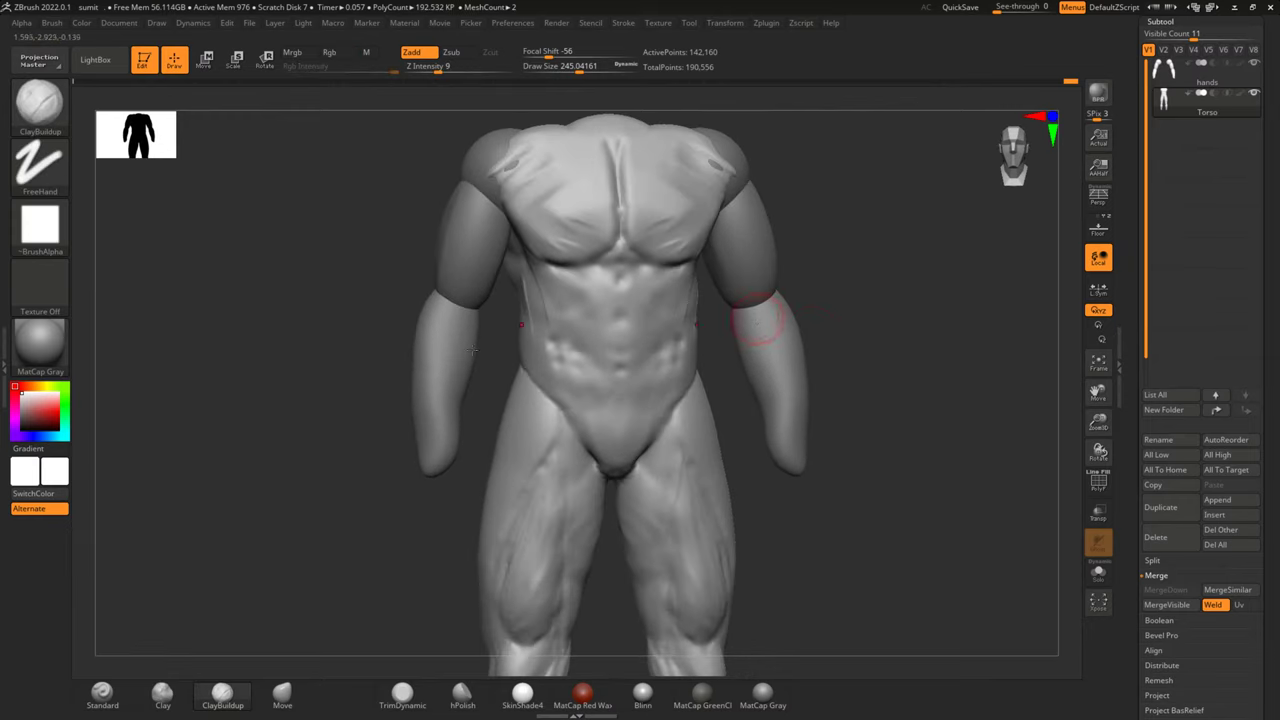
right_click_drag(522, 342, 519, 362)
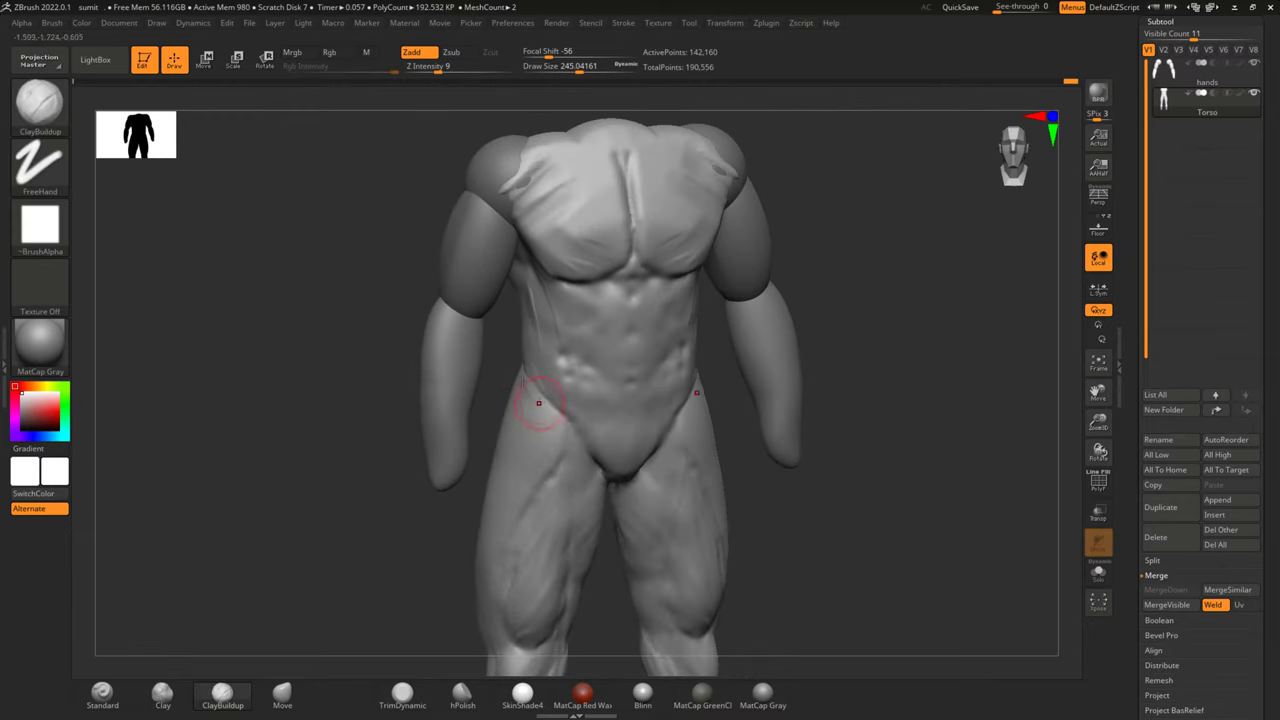
key("shift")
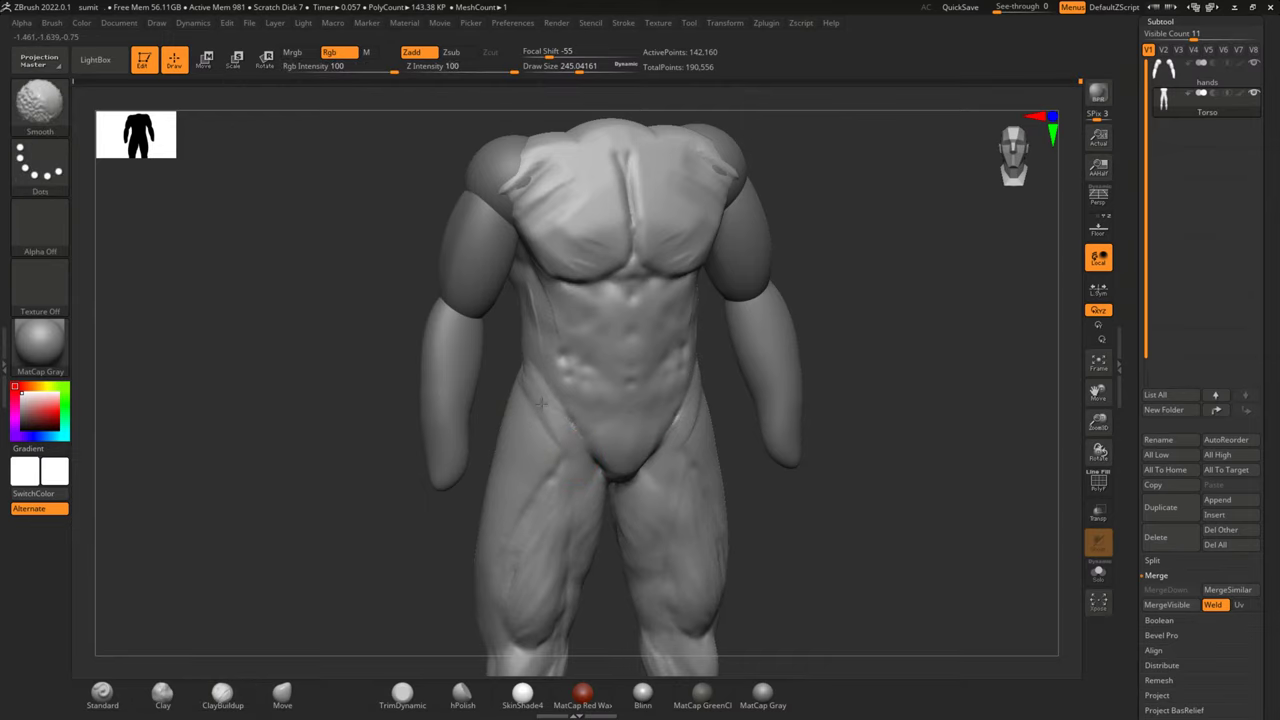
mouse_move(760, 337)
right_mouse_down()
mouse_move(914, 389)
mouse_move(706, 365)
right_mouse_up()
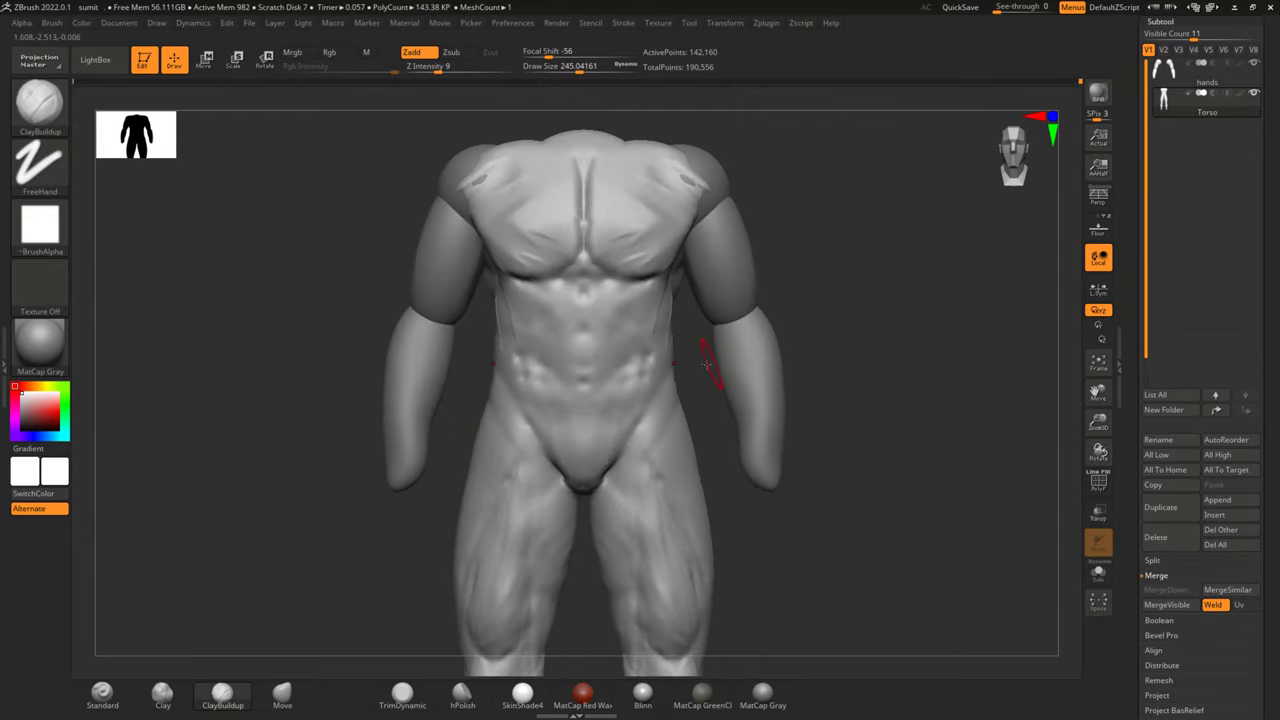
Hide the arms subtool and carve a DamStandard crease from the groin toward the hip
left_click(1255, 63)
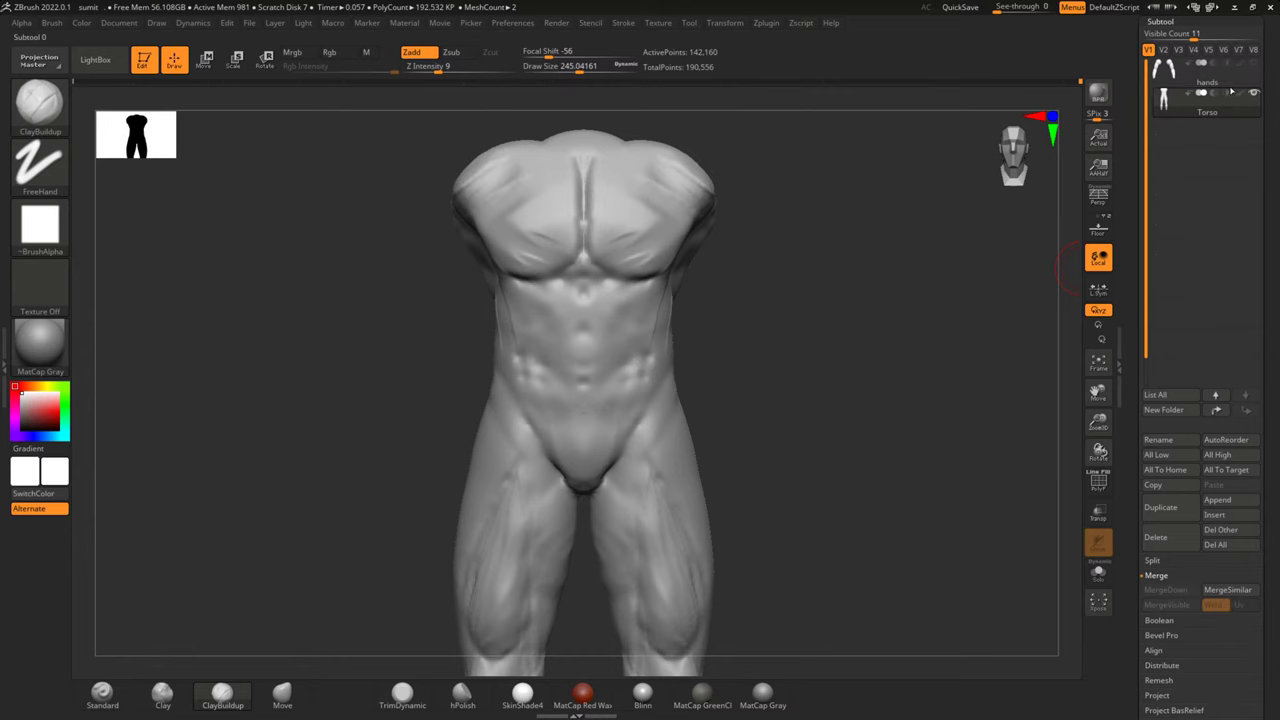
mouse_move(803, 369)
right_mouse_down()
mouse_move(874, 323)
mouse_move(580, 351)
mouse_move(520, 330)
right_mouse_up()
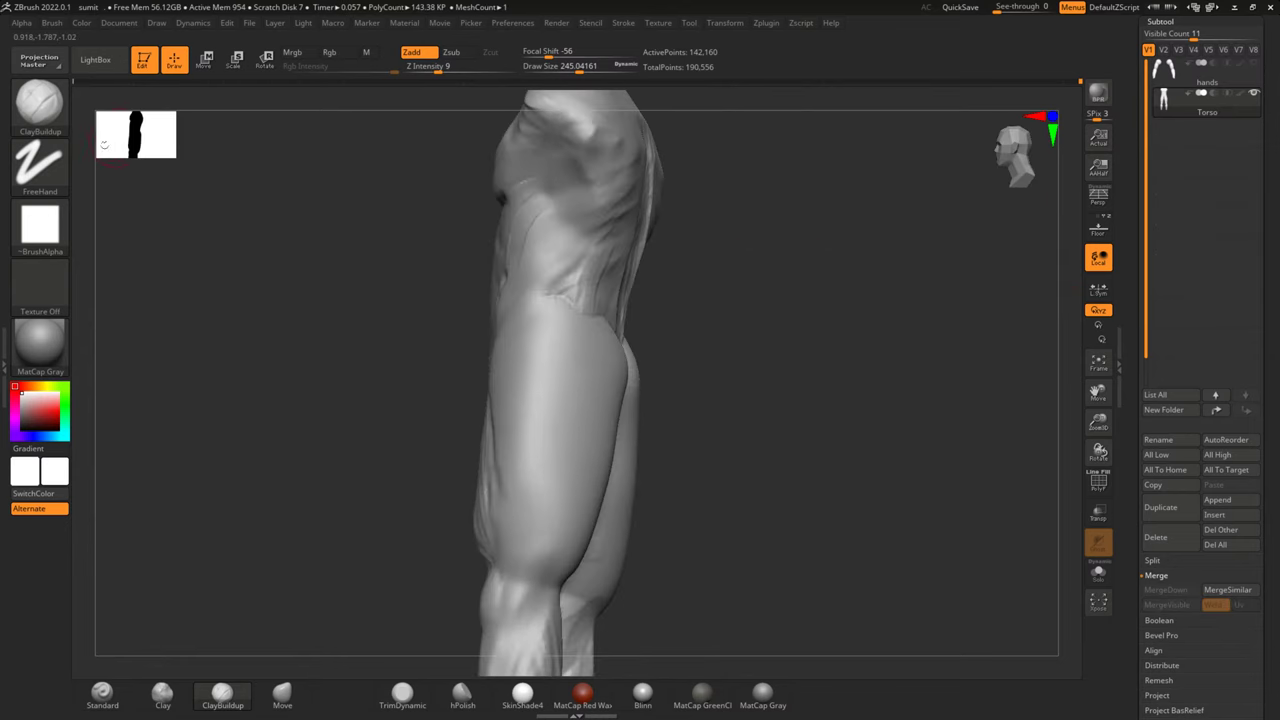
key("b")
left_click(236, 262)
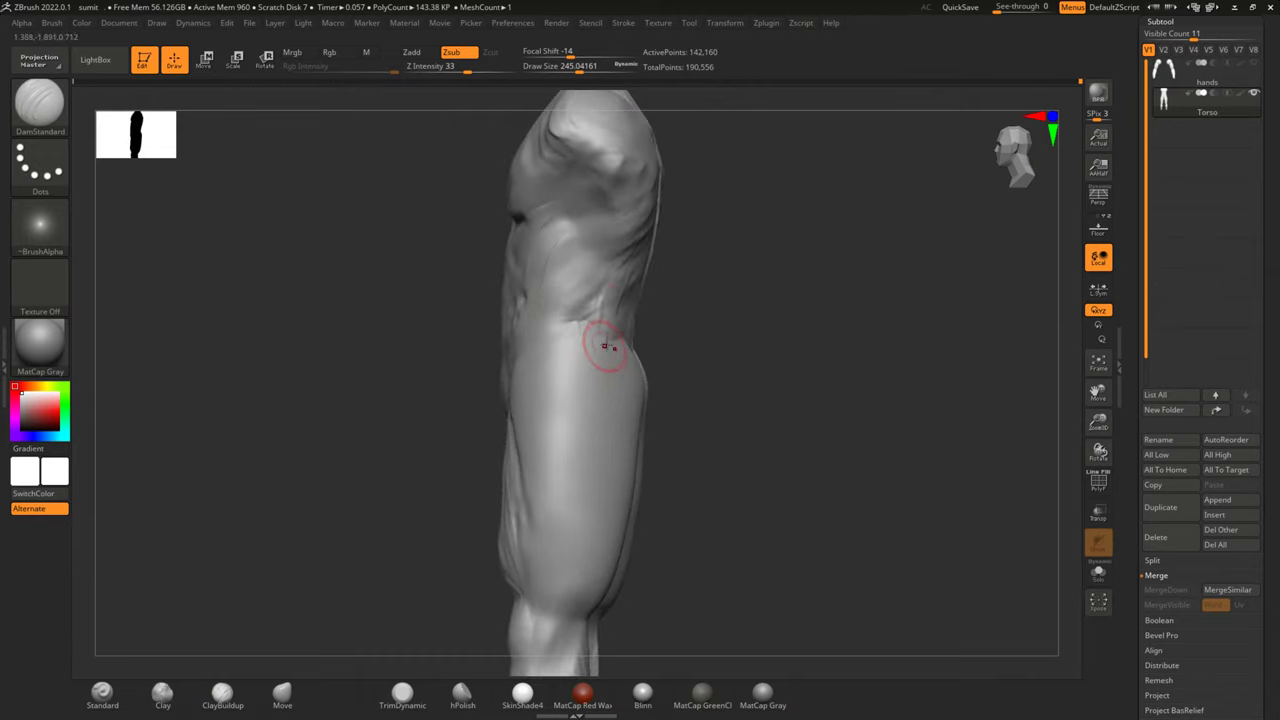
right_click_drag(603, 347, 742, 354)
left_click_drag(567, 403, 624, 369)
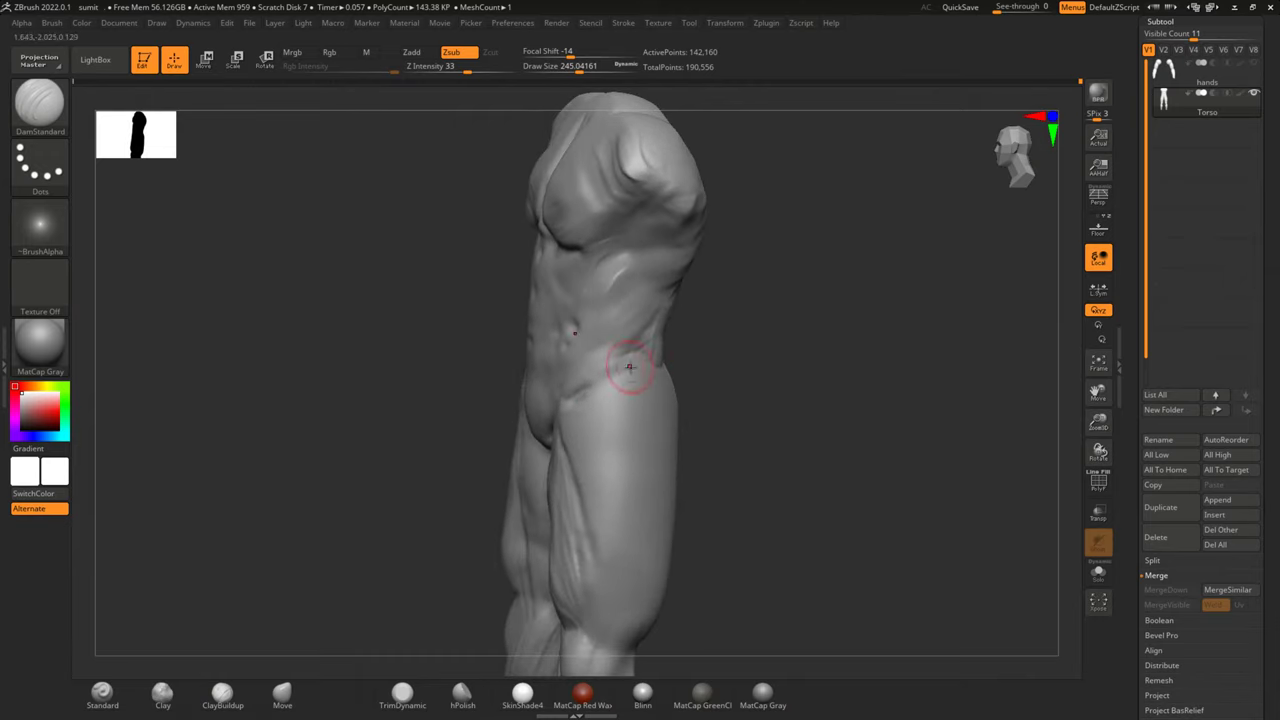
mouse_move(691, 355)
right_mouse_down()
mouse_move(692, 329)
mouse_move(740, 335)
mouse_move(557, 366)
right_mouse_up()
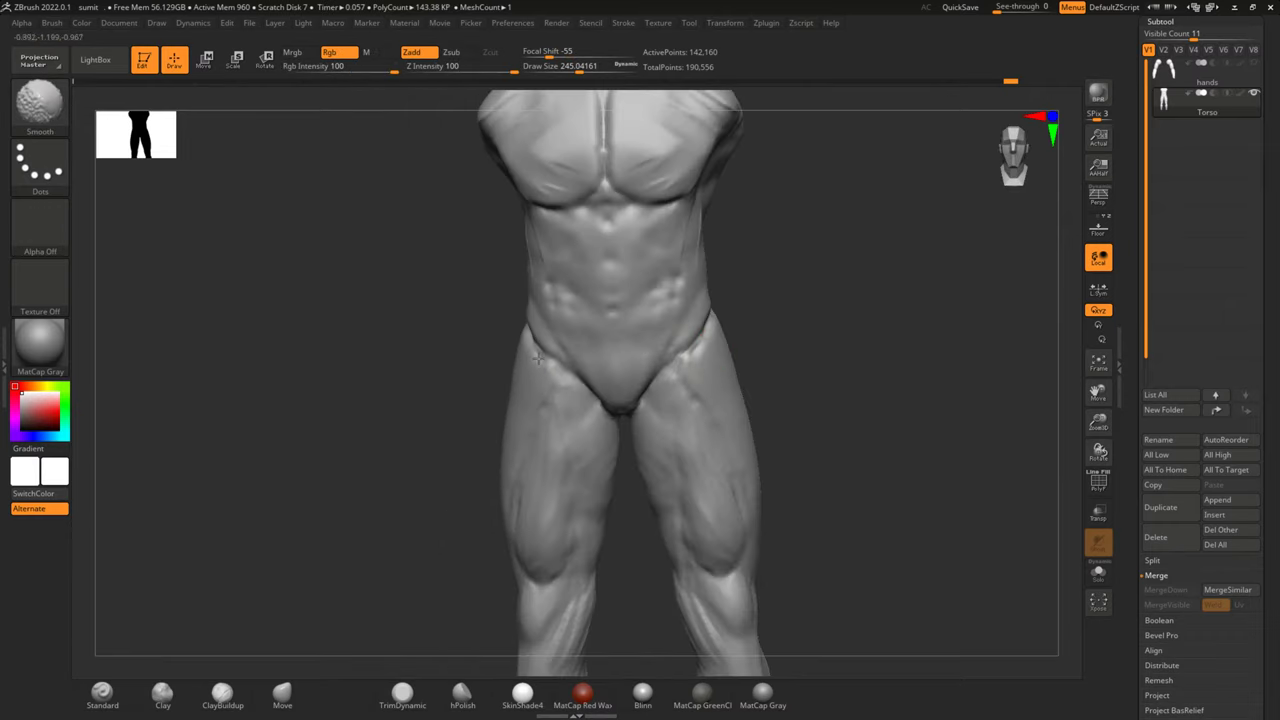
Build up clay with ClayBuildup on the side of the hip and upper thigh
right_click_drag(439, 357, 270, 522)
left_click(222, 692)
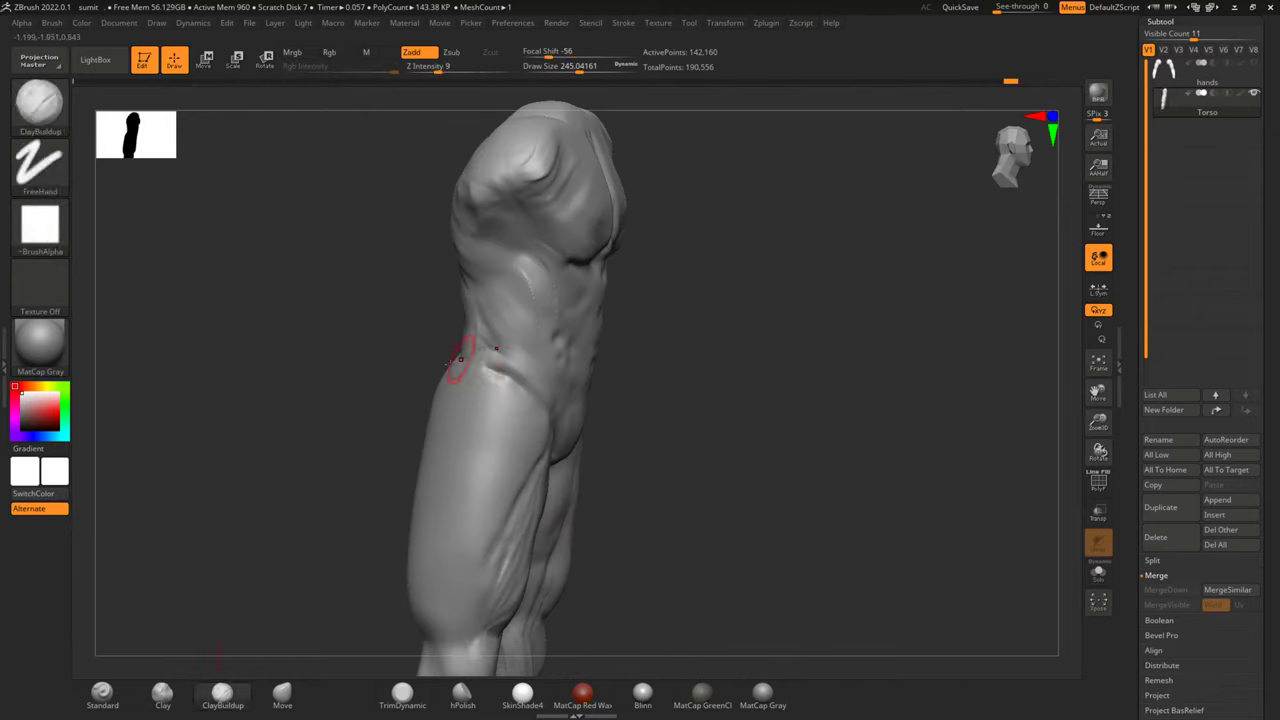
mouse_move(507, 421)
left_mouse_down()
mouse_move(485, 372)
mouse_move(480, 458)
mouse_move(457, 371)
mouse_move(468, 416)
mouse_move(491, 414)
mouse_move(480, 394)
mouse_move(500, 423)
mouse_move(520, 392)
left_mouse_up()
left_click_drag(640, 390, 626, 417)
mouse_move(520, 400)
left_mouse_down()
mouse_move(480, 480)
mouse_move(485, 460)
mouse_move(500, 487)
left_mouse_up()
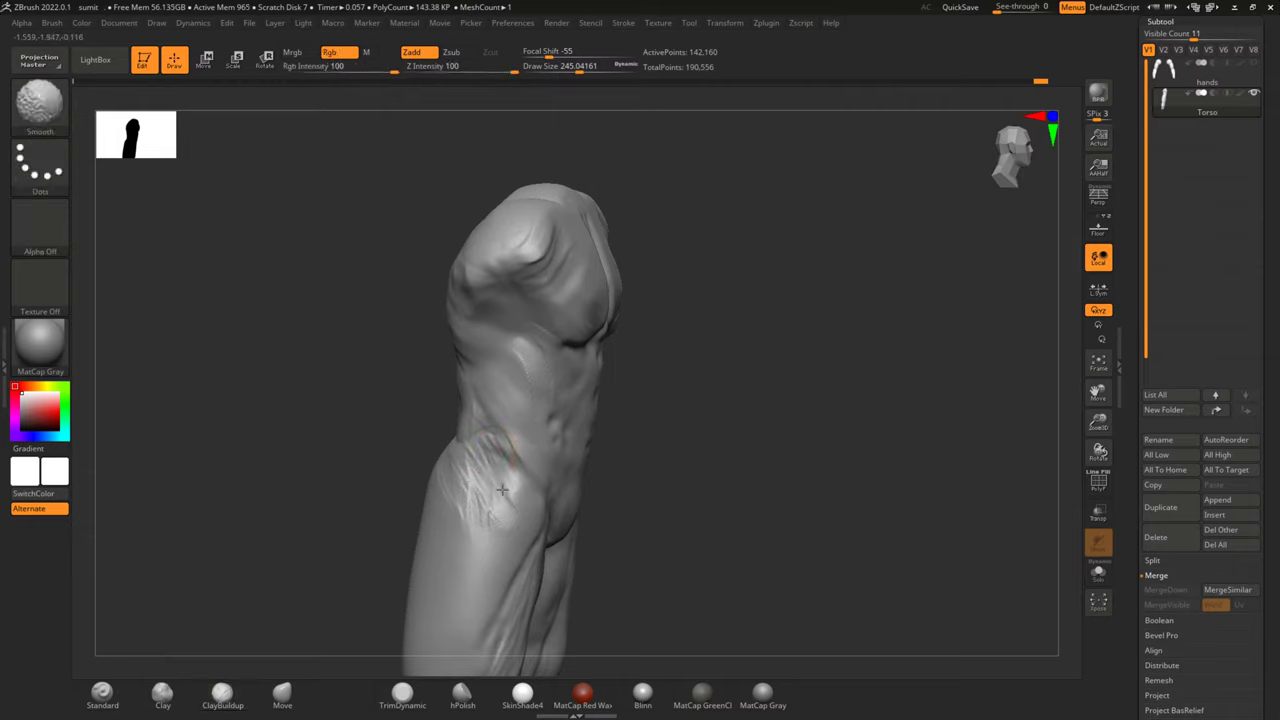
mouse_move(764, 421)
left_mouse_down()
mouse_move(763, 394)
mouse_move(786, 403)
mouse_move(535, 462)
mouse_move(491, 434)
mouse_move(480, 486)
mouse_move(515, 495)
left_mouse_up()
mouse_move(653, 427)
left_mouse_down()
mouse_move(737, 371)
mouse_move(780, 437)
mouse_move(786, 311)
mouse_move(790, 374)
left_mouse_up()
Flatten trimmed planes with TrimDynamic on the outer thigh and lower back, smoothing the edges
left_click(401, 691)
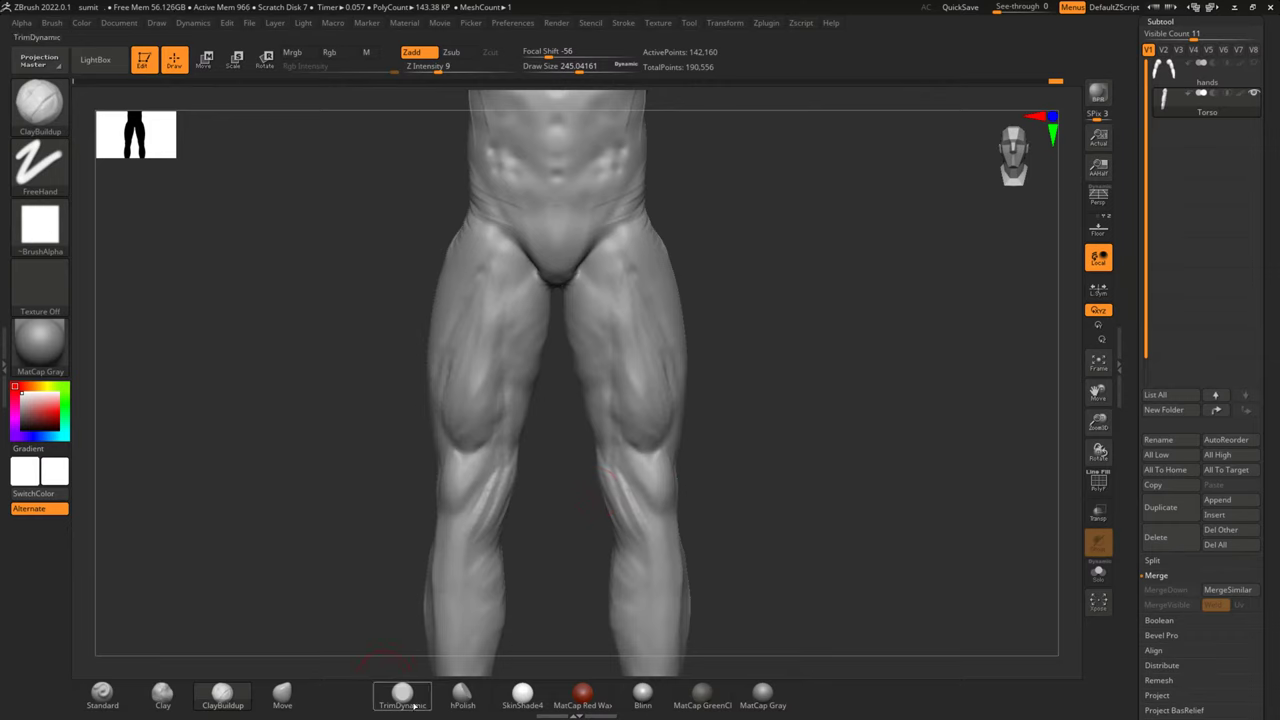
mouse_move(871, 343)
left_mouse_down()
mouse_move(834, 417)
mouse_move(857, 380)
left_mouse_up()
key("space")
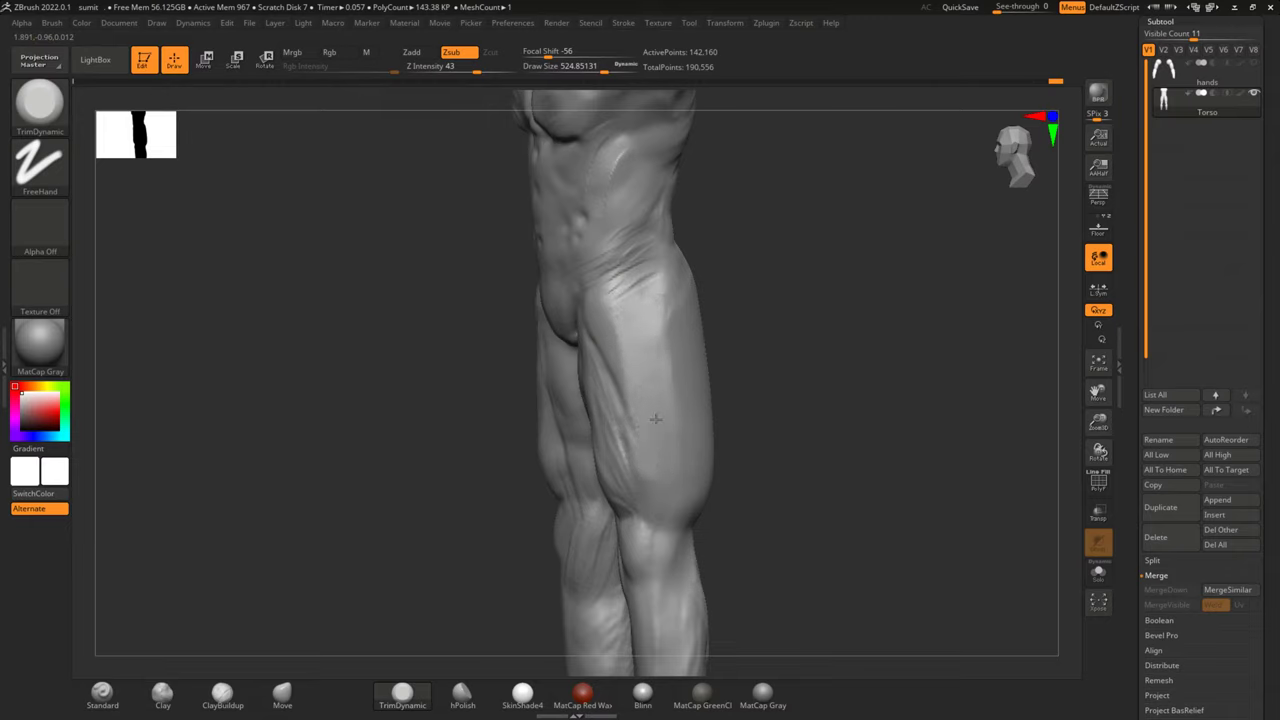
key("shift")
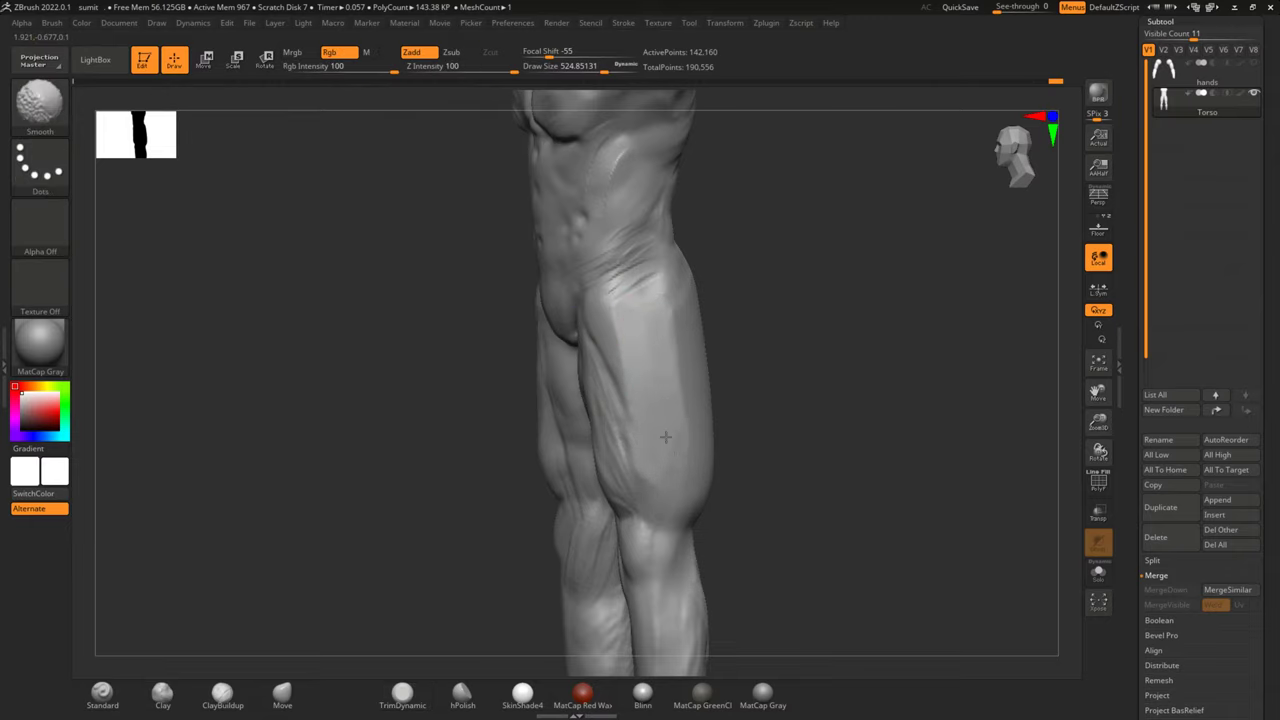
mouse_move(680, 428)
left_mouse_down()
mouse_move(866, 366)
mouse_move(846, 343)
mouse_move(823, 411)
mouse_move(737, 426)
mouse_move(880, 360)
mouse_move(540, 354)
left_mouse_up()
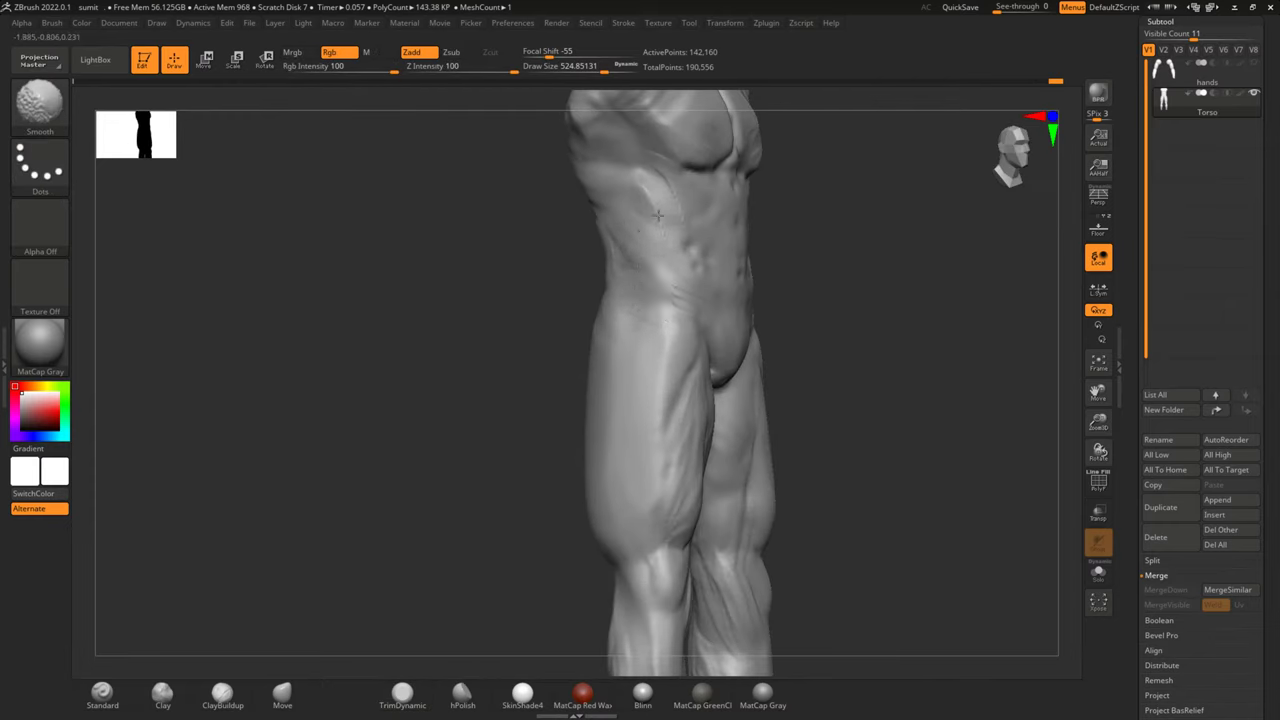
mouse_move(511, 274)
left_mouse_down()
mouse_move(446, 317)
mouse_move(556, 356)
left_mouse_up()
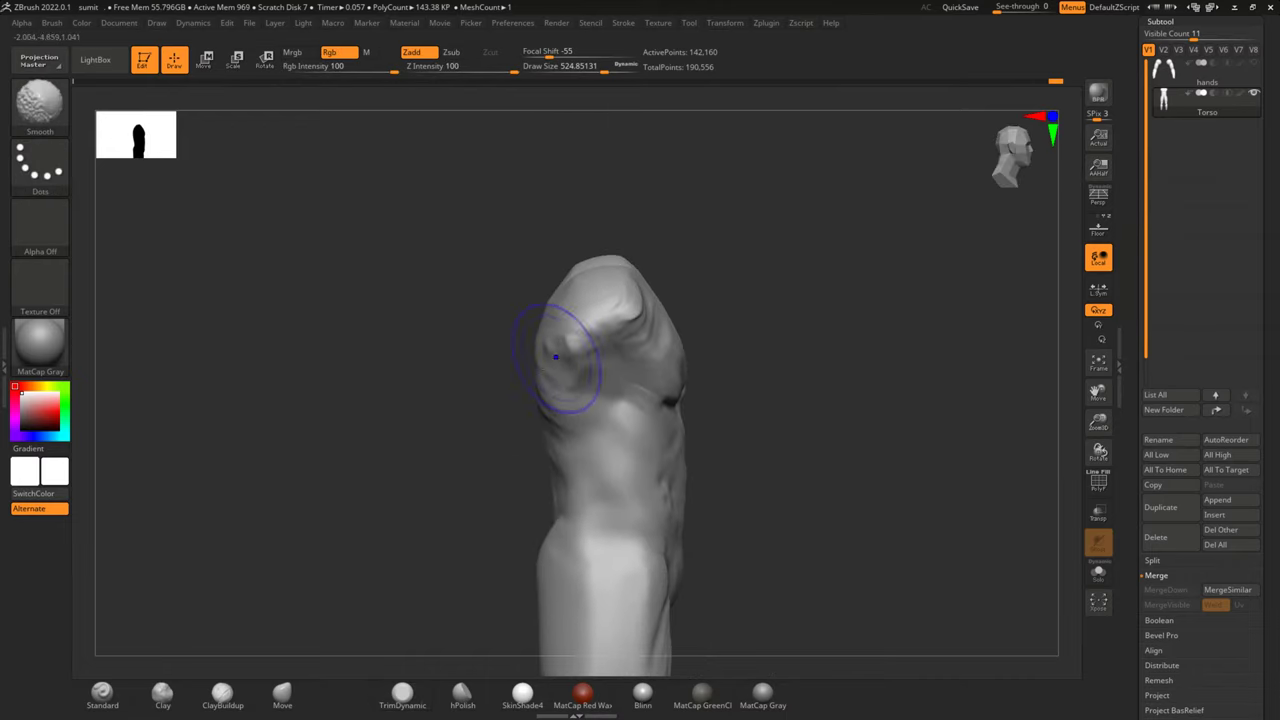
left_click_drag(371, 420, 514, 400)
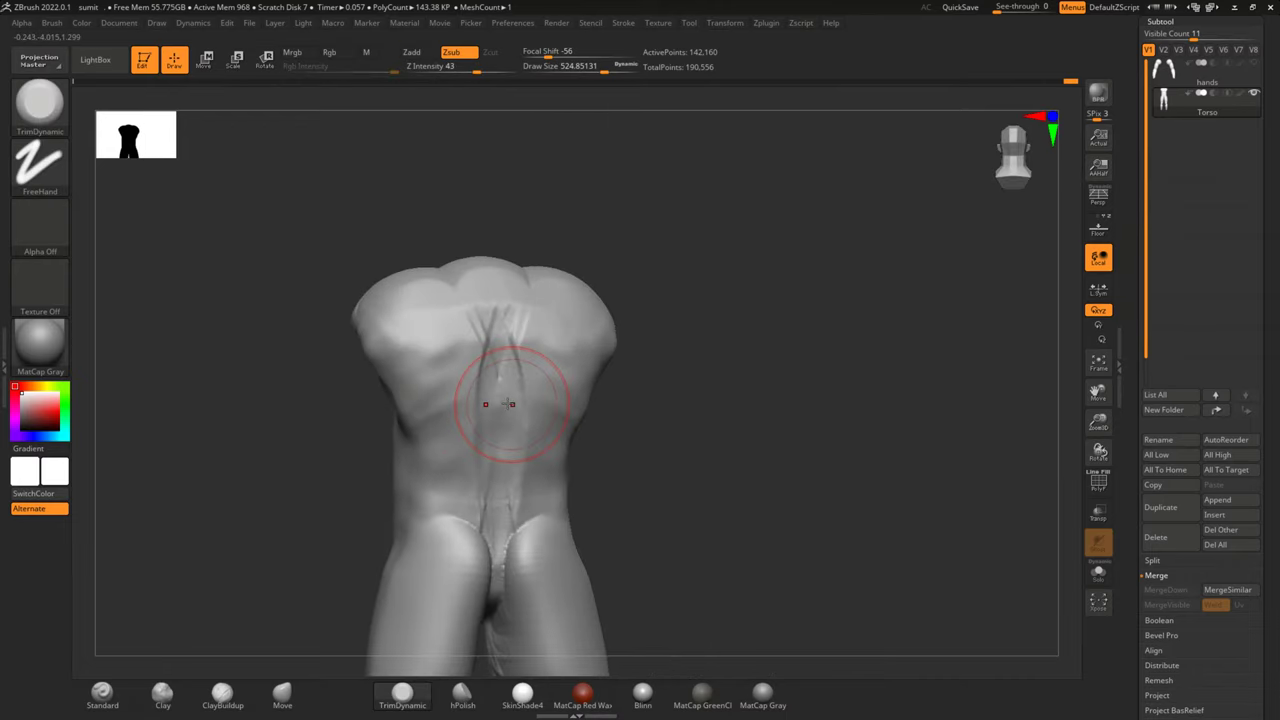
left_click_drag(630, 527, 663, 363)
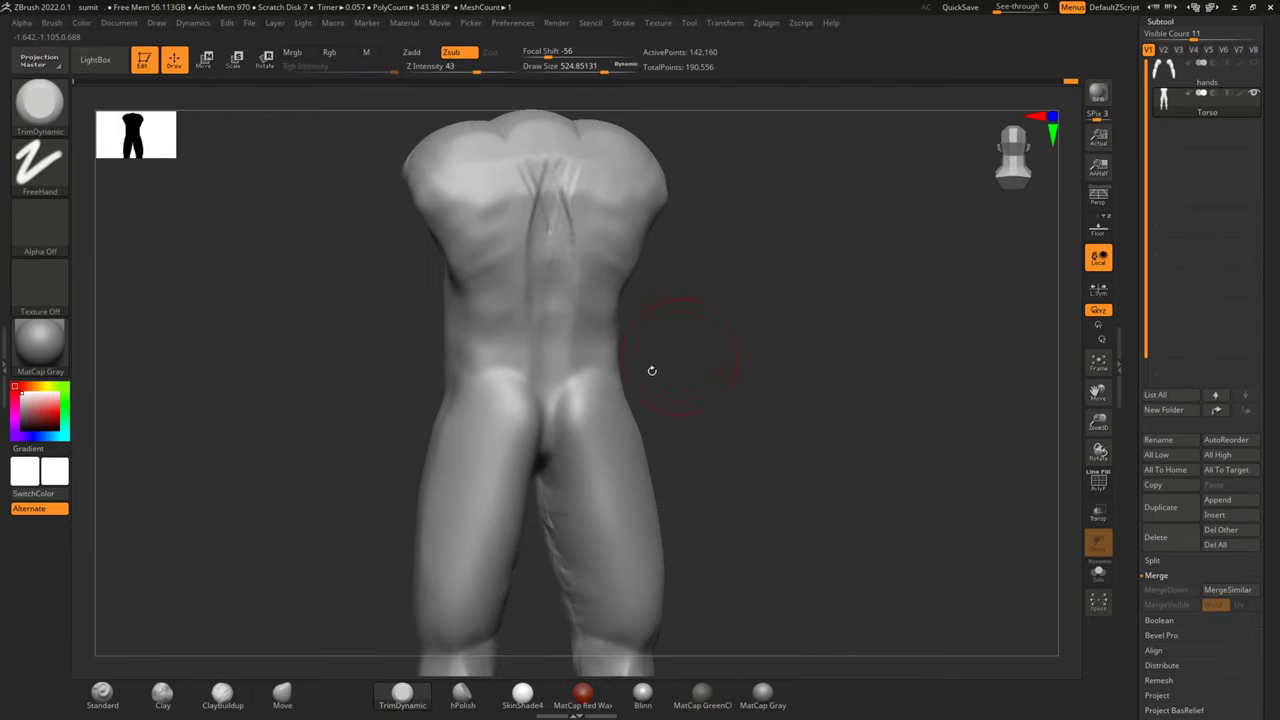
Enlarge the Move brush to about 824 and push the upper back and shoulder silhouette
left_click(282, 692)
mouse_move(389, 480)
left_mouse_down()
mouse_move(703, 363)
mouse_move(703, 493)
left_mouse_up()
key("space")
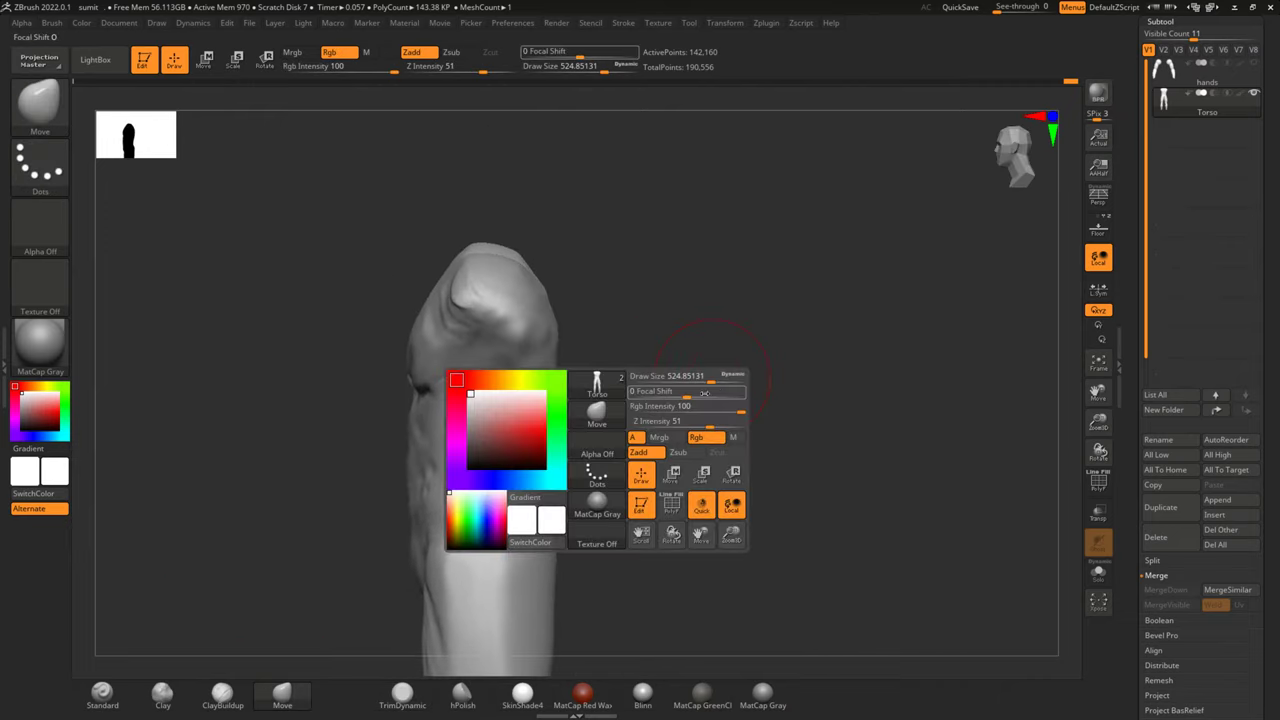
mouse_move(660, 378)
left_mouse_down()
mouse_move(702, 380)
mouse_move(557, 457)
left_mouse_up()
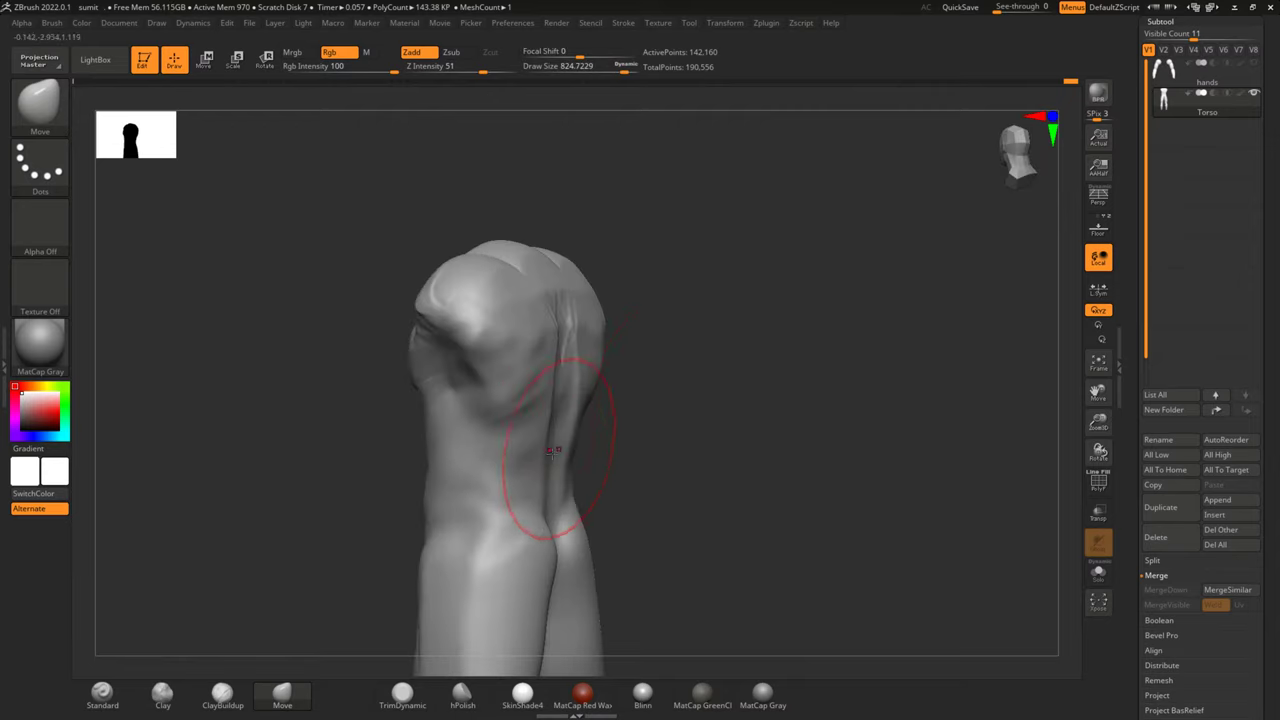
mouse_move(540, 377)
left_mouse_down()
mouse_move(514, 297)
mouse_move(689, 387)
mouse_move(524, 413)
left_mouse_up()
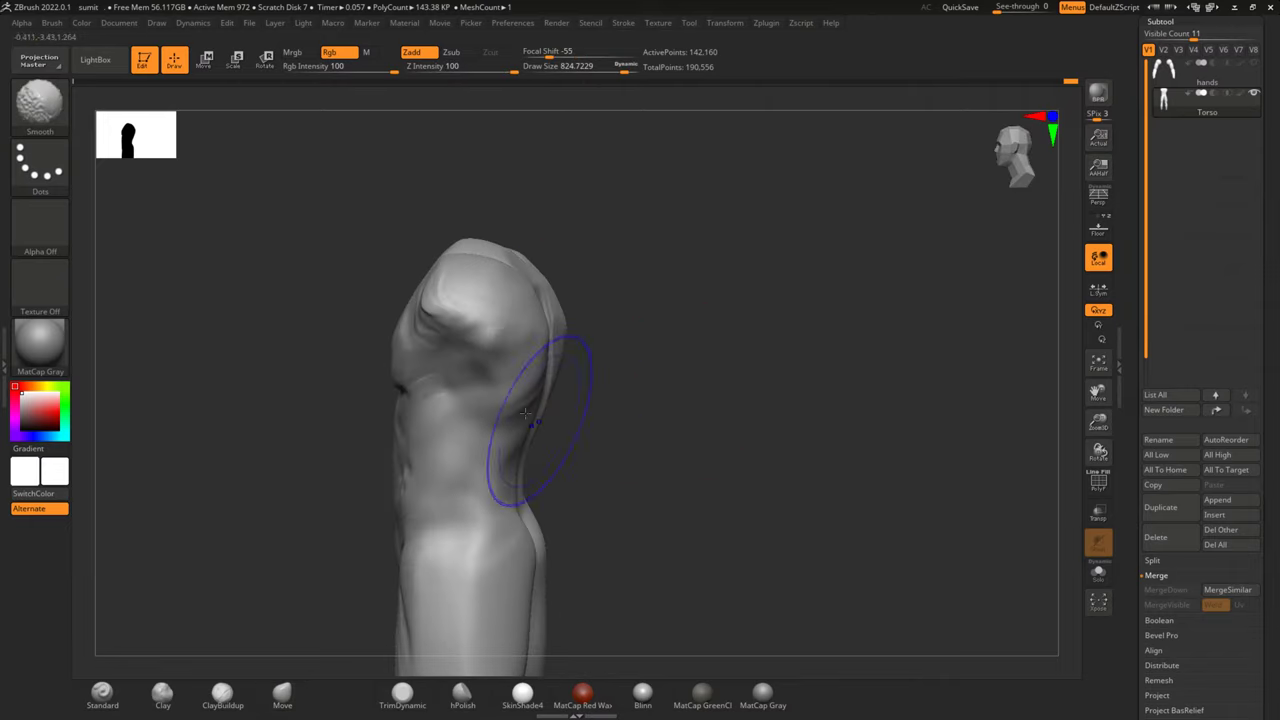
mouse_move(502, 461)
left_mouse_down("shift")
mouse_move(457, 486)
mouse_move(480, 489)
left_mouse_up("shift")
Smooth the right hip and pelvis from behind, then shrink the brush to about 344
left_click_drag(571, 464, 521, 541, "shift")
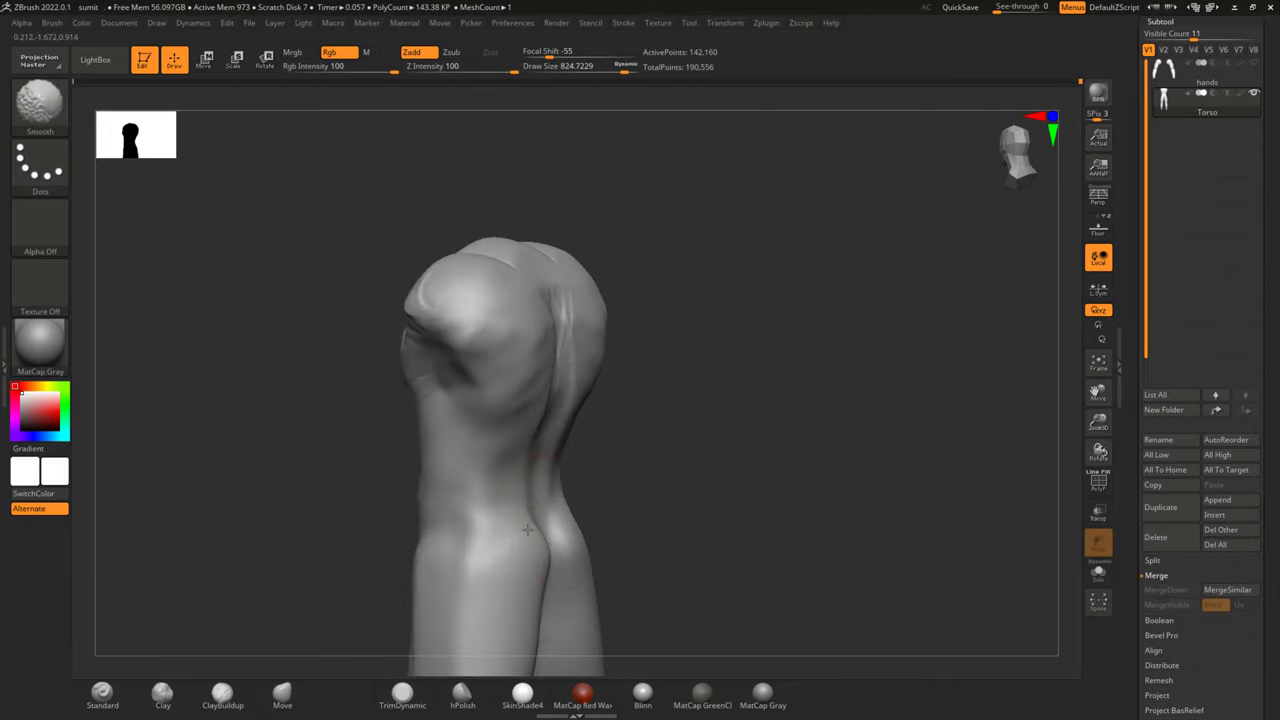
mouse_move(700, 520)
left_mouse_down("shift")
mouse_move(720, 500)
mouse_move(768, 357)
left_mouse_up("shift")
left_click_drag(714, 400, 640, 410, "shift")
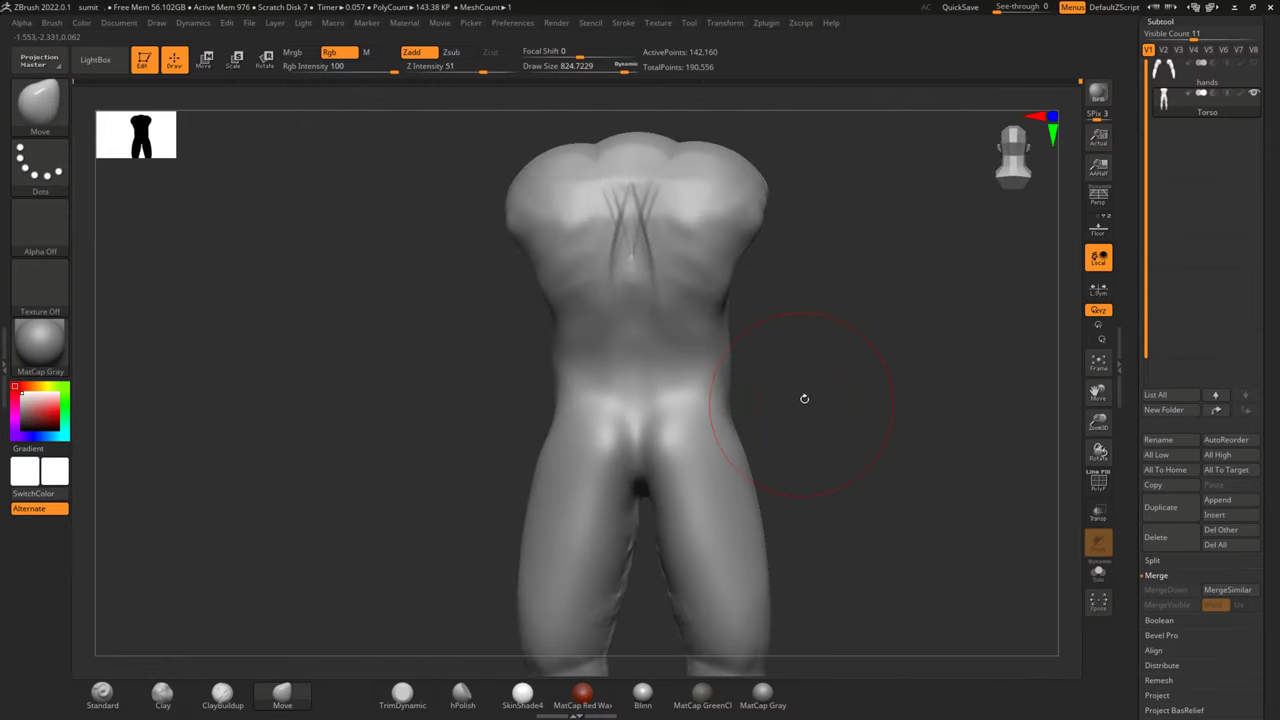
key("space")
left_click_drag(924, 331, 880, 331)
left_click(207, 700)
left_click_drag(300, 491, 711, 417)
mouse_move(823, 329)
left_mouse_down()
mouse_move(857, 409)
mouse_move(763, 429)
mouse_move(777, 449)
mouse_move(688, 379)
left_mouse_up()
key("shift")
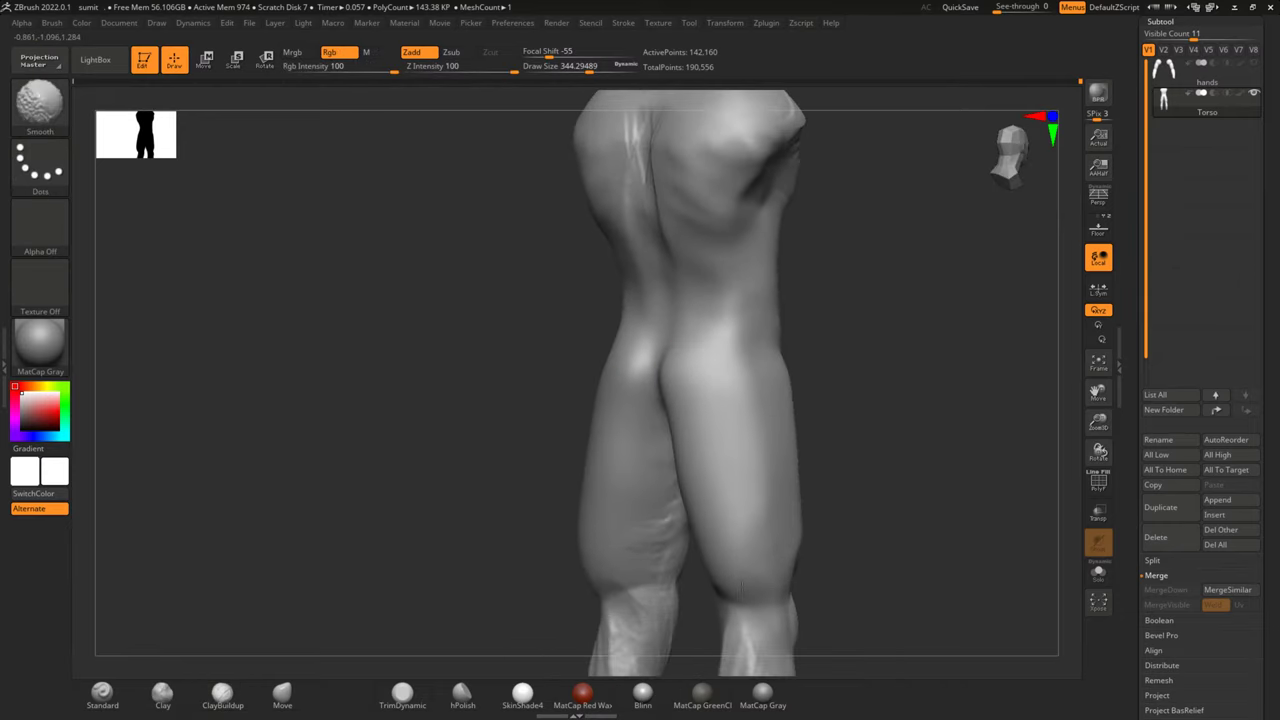
Build up clay along both buttock creases and smooth them
mouse_move(760, 585)
left_mouse_down()
mouse_move(900, 457)
mouse_move(586, 380)
mouse_move(771, 357)
mouse_move(561, 342)
mouse_move(586, 343)
mouse_move(562, 364)
left_mouse_up()
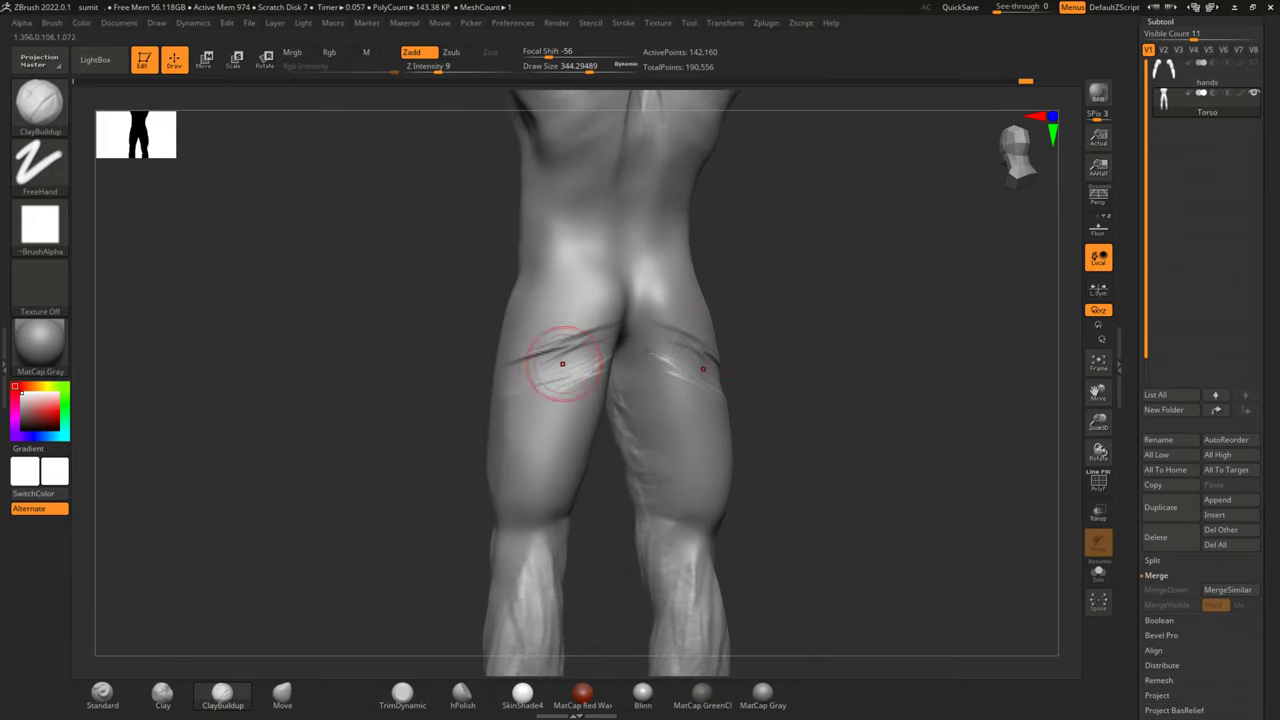
right_click_drag(562, 364, 709, 349, "alt")
mouse_move(709, 349)
left_mouse_down()
mouse_move(590, 345)
mouse_move(543, 385)
mouse_move(586, 371)
left_mouse_up()
mouse_move(586, 371)
right_mouse_down("alt")
mouse_move(511, 340)
mouse_move(599, 339)
right_mouse_up("alt")
right_click_drag(523, 411, 686, 300, "alt")
left_click_drag(686, 300, 700, 290, "shift")
left_click_drag(686, 243, 705, 265, "shift")
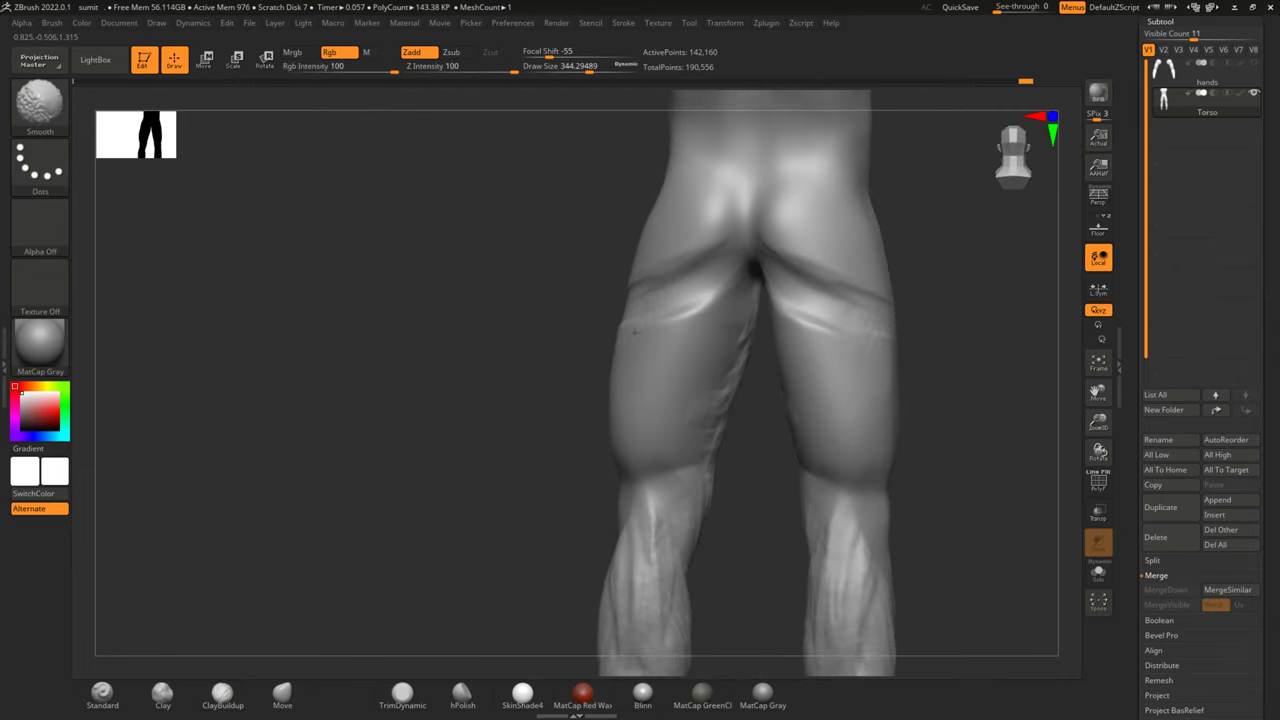
Add diagonal clay strokes building muscle texture on both hamstrings
right_click_drag(491, 386, 663, 309, "alt")
mouse_move(663, 309)
left_mouse_down()
mouse_move(610, 395)
mouse_move(573, 414)
left_mouse_up()
right_click_drag(686, 314, 506, 425)
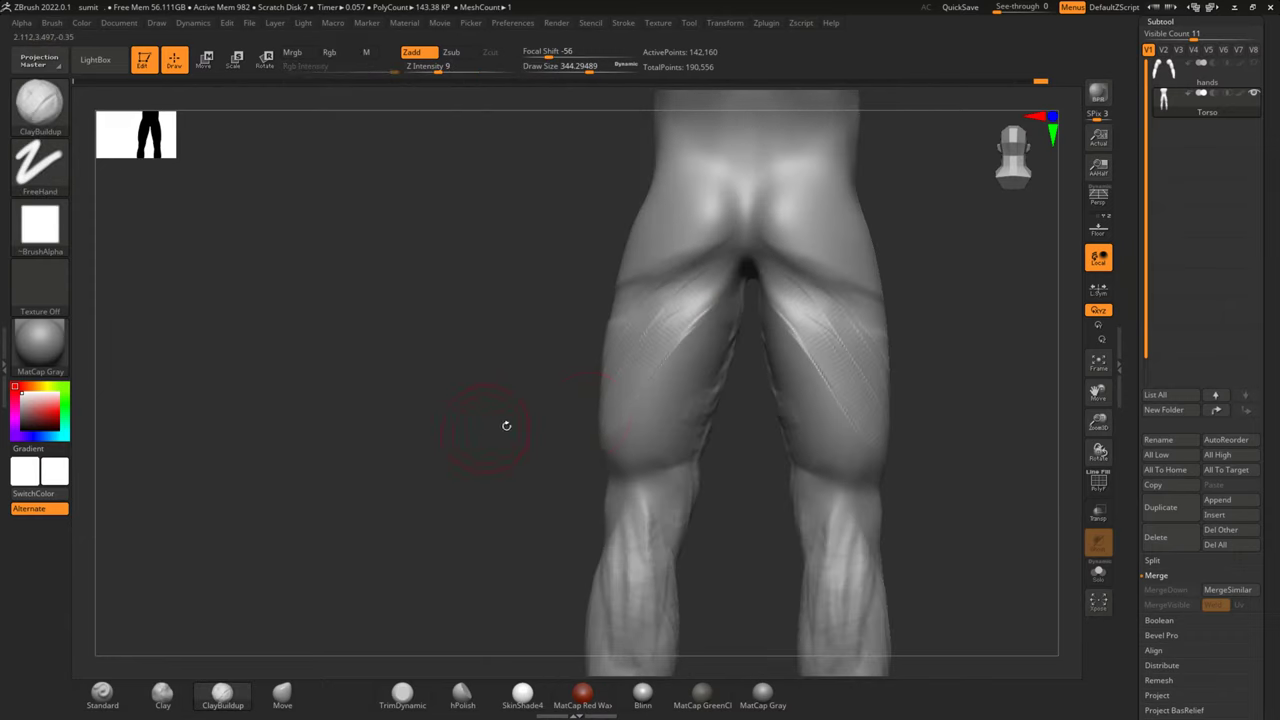
mouse_move(669, 390)
left_mouse_down()
mouse_move(729, 271)
mouse_move(657, 320)
mouse_move(657, 423)
mouse_move(623, 480)
left_mouse_up()
mouse_move(623, 480)
right_mouse_down()
mouse_move(477, 500)
mouse_move(525, 420)
right_mouse_up()
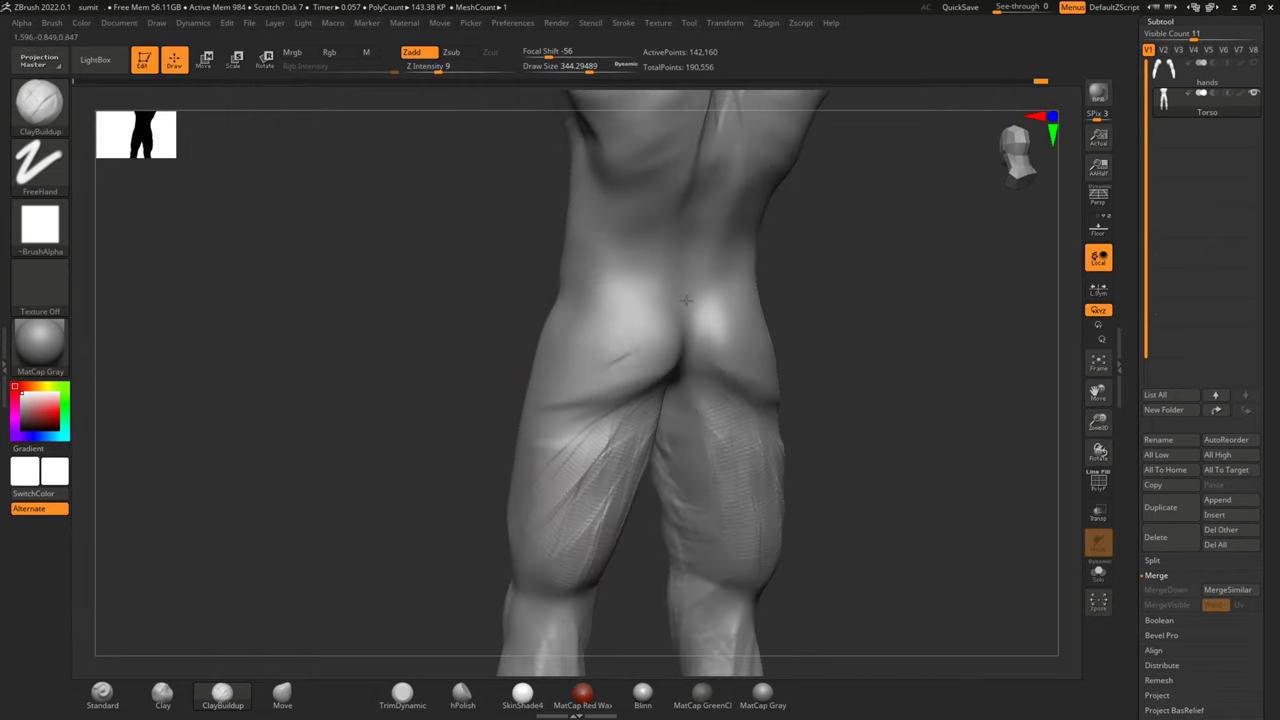
Build up the left buttock with diagonal clay strokes near the spine, smoothing in between
mouse_move(611, 308)
left_mouse_down()
mouse_move(614, 286)
mouse_move(615, 358)
left_mouse_up()
left_click_drag(671, 308, 612, 415)
right_click_drag(766, 320, 677, 366)
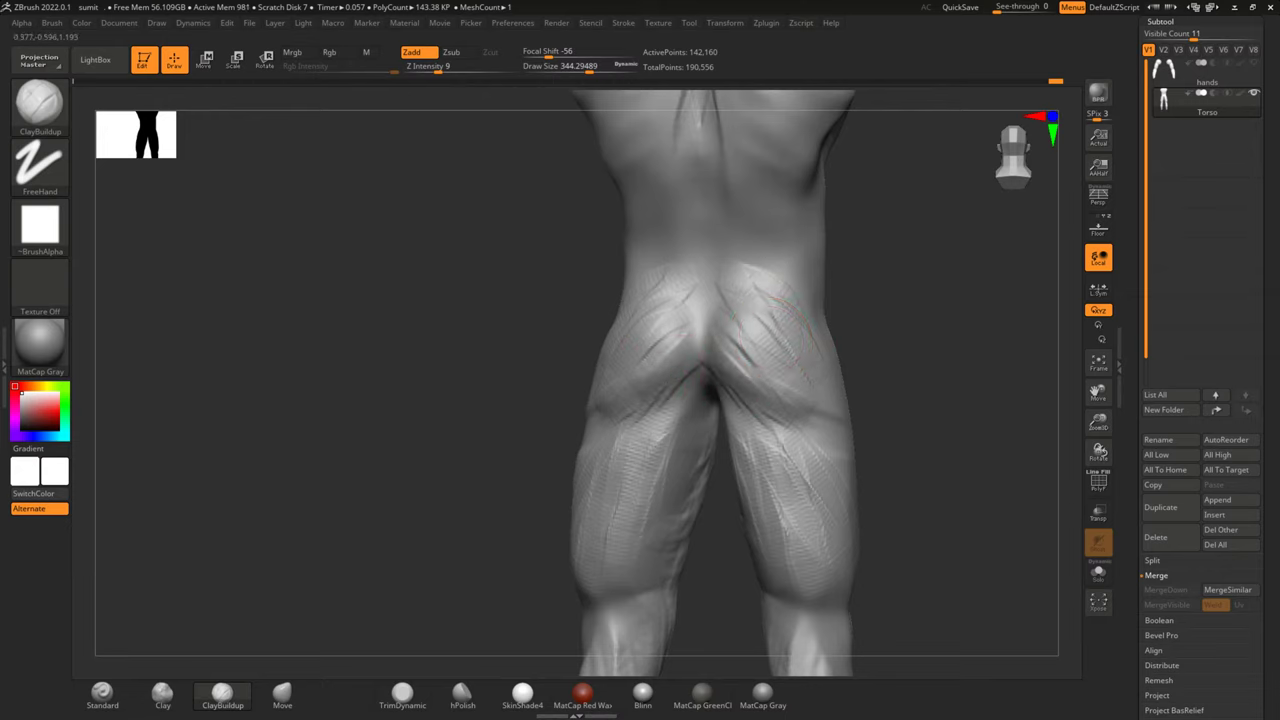
key("shift")
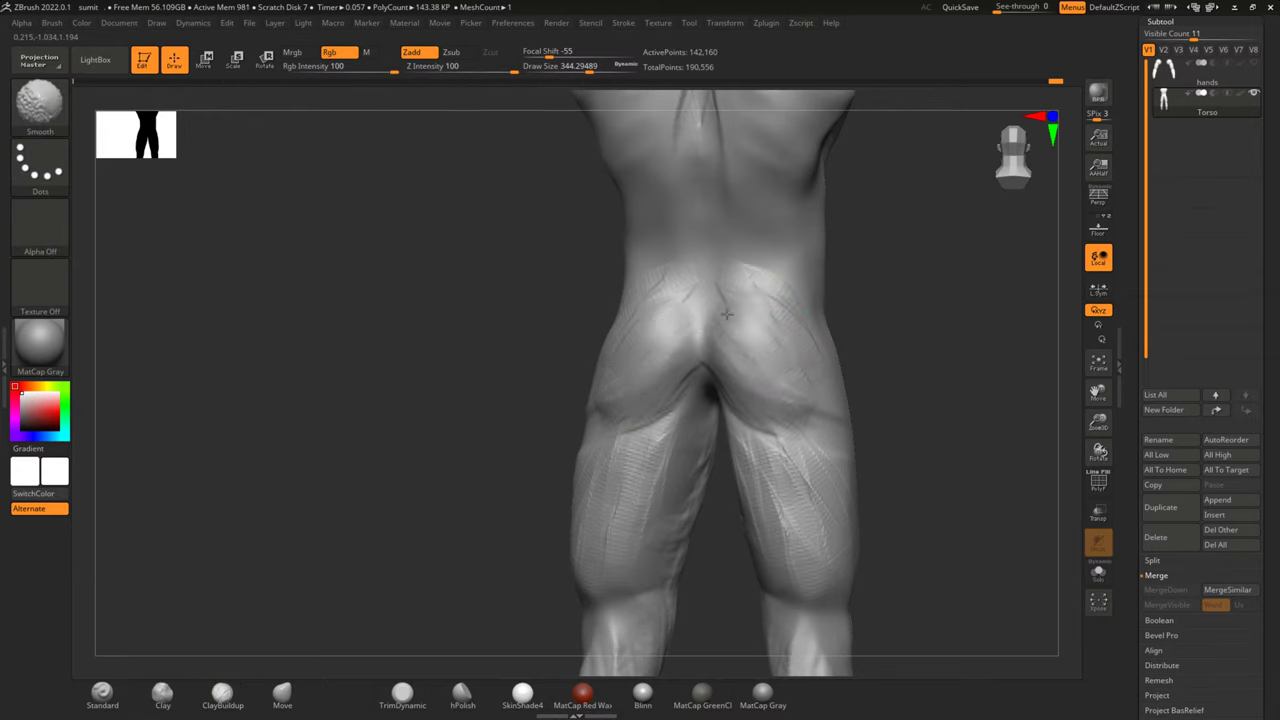
left_click_drag(700, 306, 730, 350)
left_click_drag(671, 318, 655, 365)
key("shift")
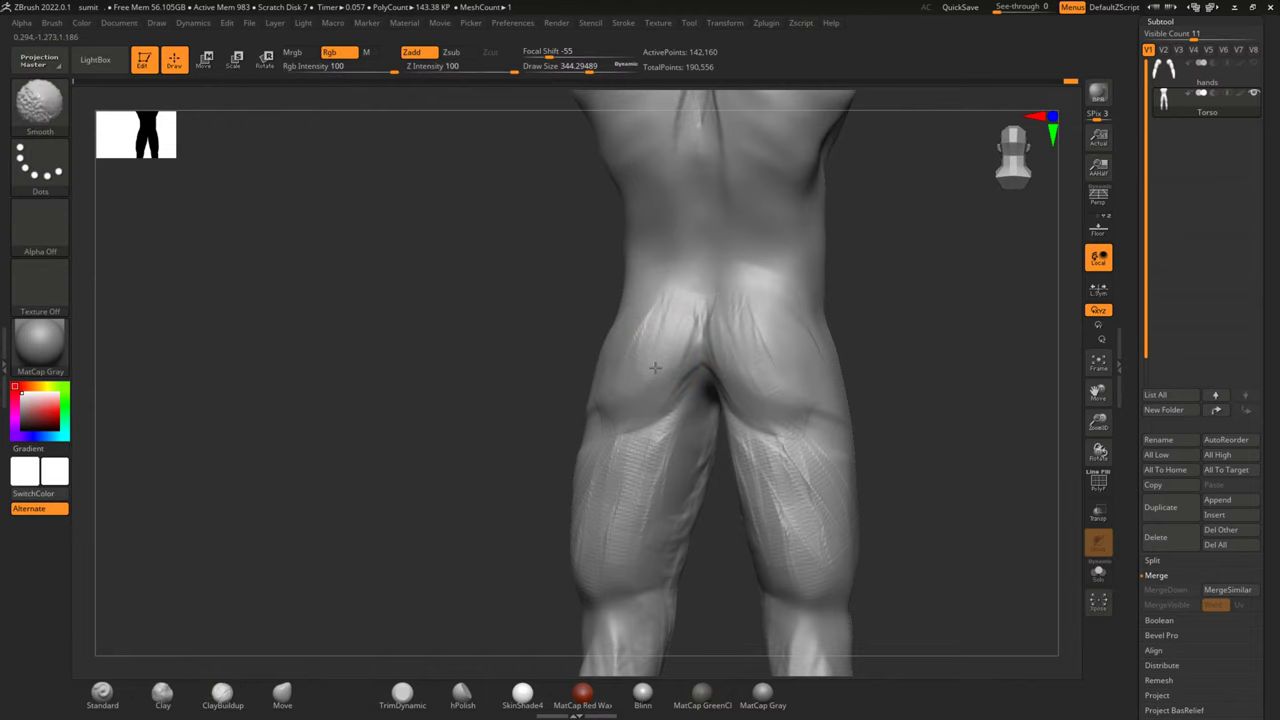
Smooth the hips and back while turning the figure around to the hips and legs
right_click_drag(688, 410, 548, 360)
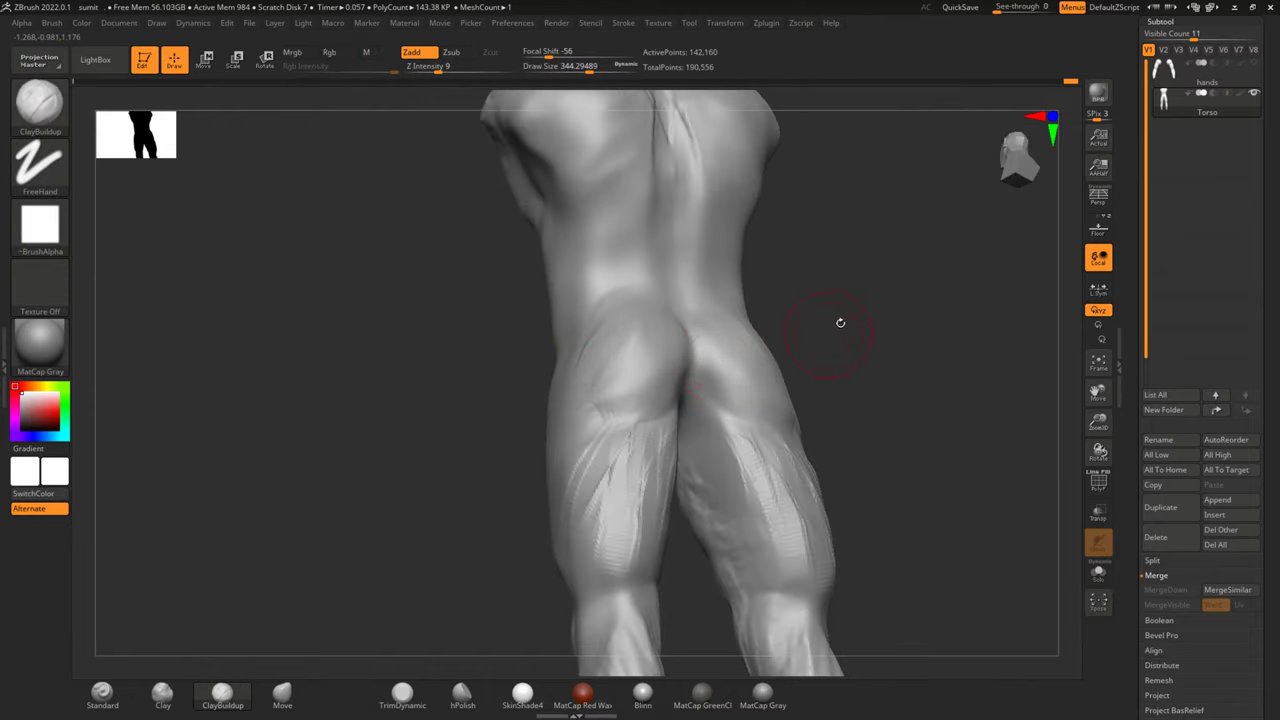
left_click_drag(840, 322, 677, 366)
key("shift")
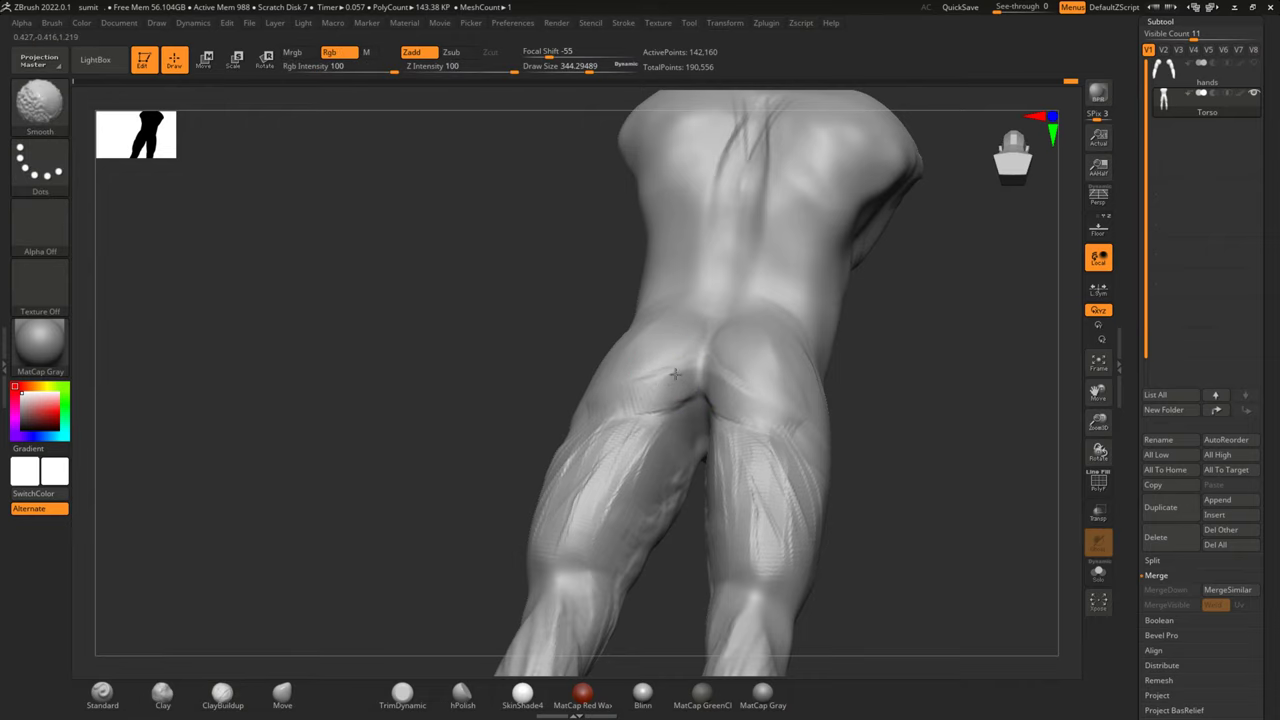
right_click_drag(574, 400, 586, 400, "shift")
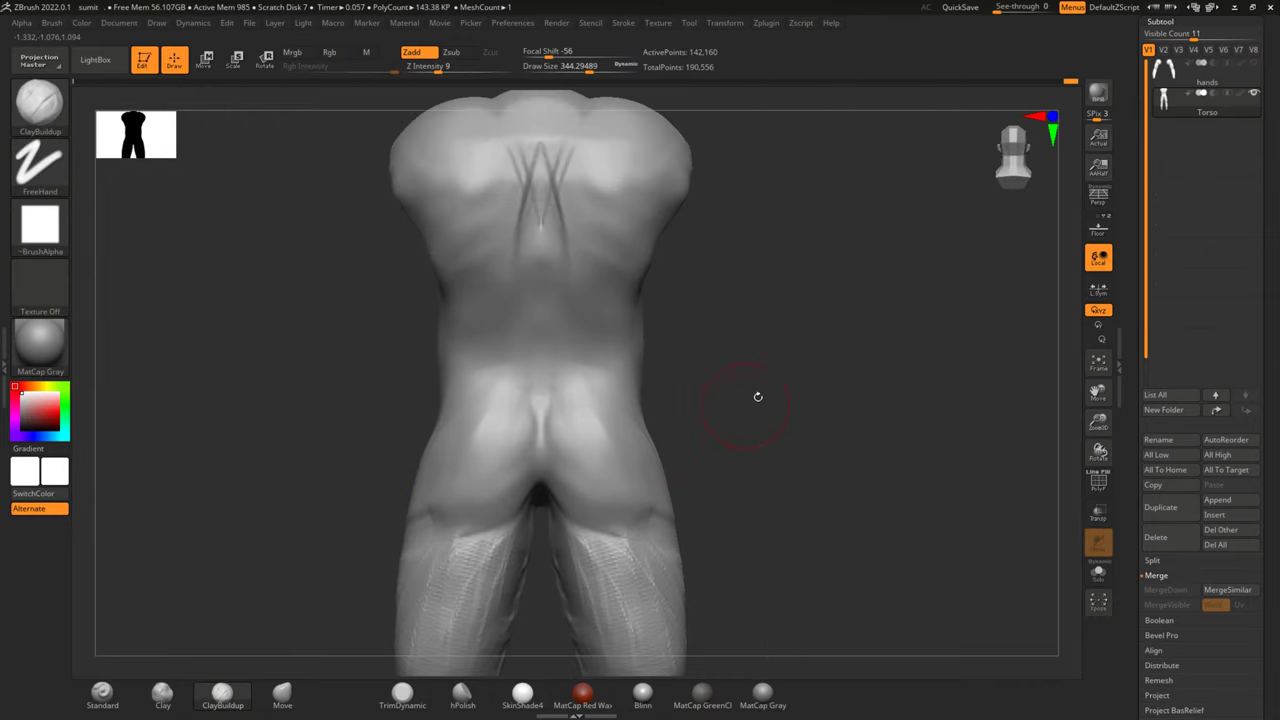
key("shift")
mouse_move(594, 634)
right_mouse_down("alt")
mouse_move(760, 348)
mouse_move(680, 434)
mouse_move(786, 394)
mouse_move(860, 423)
right_mouse_up("alt")
mouse_move(1013, 506)
right_mouse_down()
mouse_move(860, 440)
mouse_move(857, 420)
mouse_move(723, 417)
mouse_move(585, 355)
right_mouse_up()
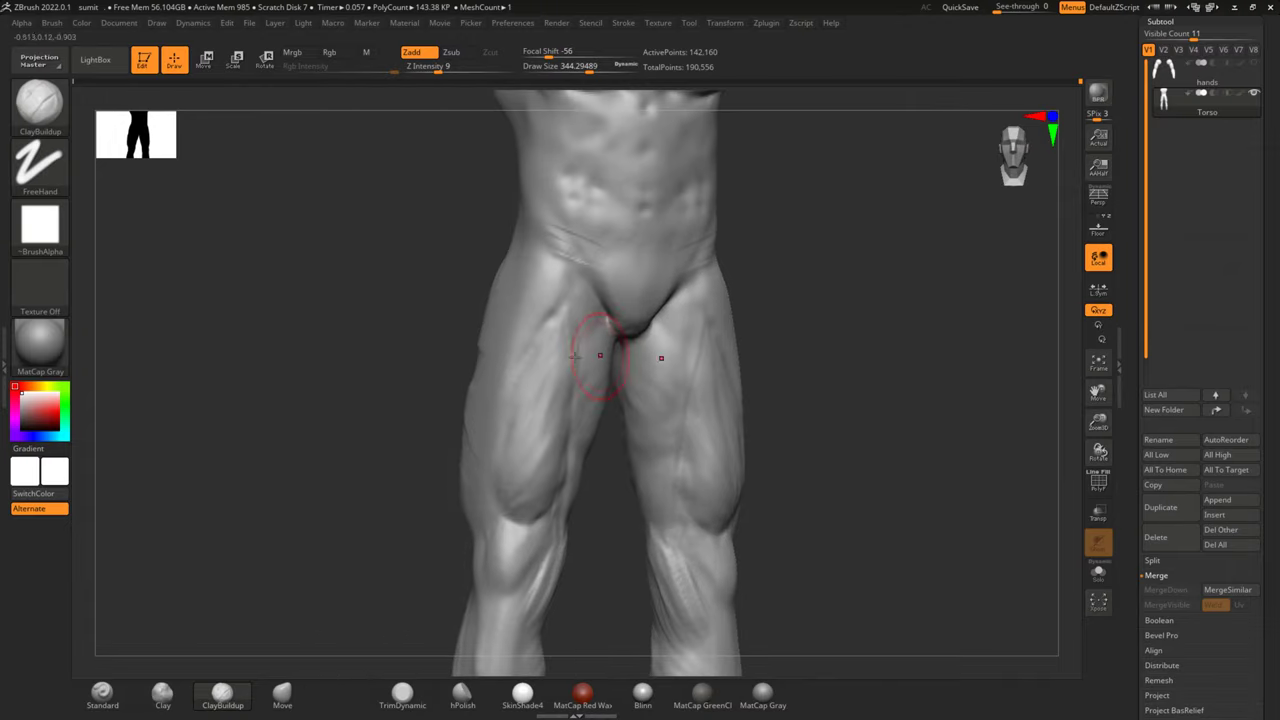
Build up the outer thigh with vertical clay strokes and smooth it
key("shift")
right_click_drag(408, 343, 462, 405)
key("shift")
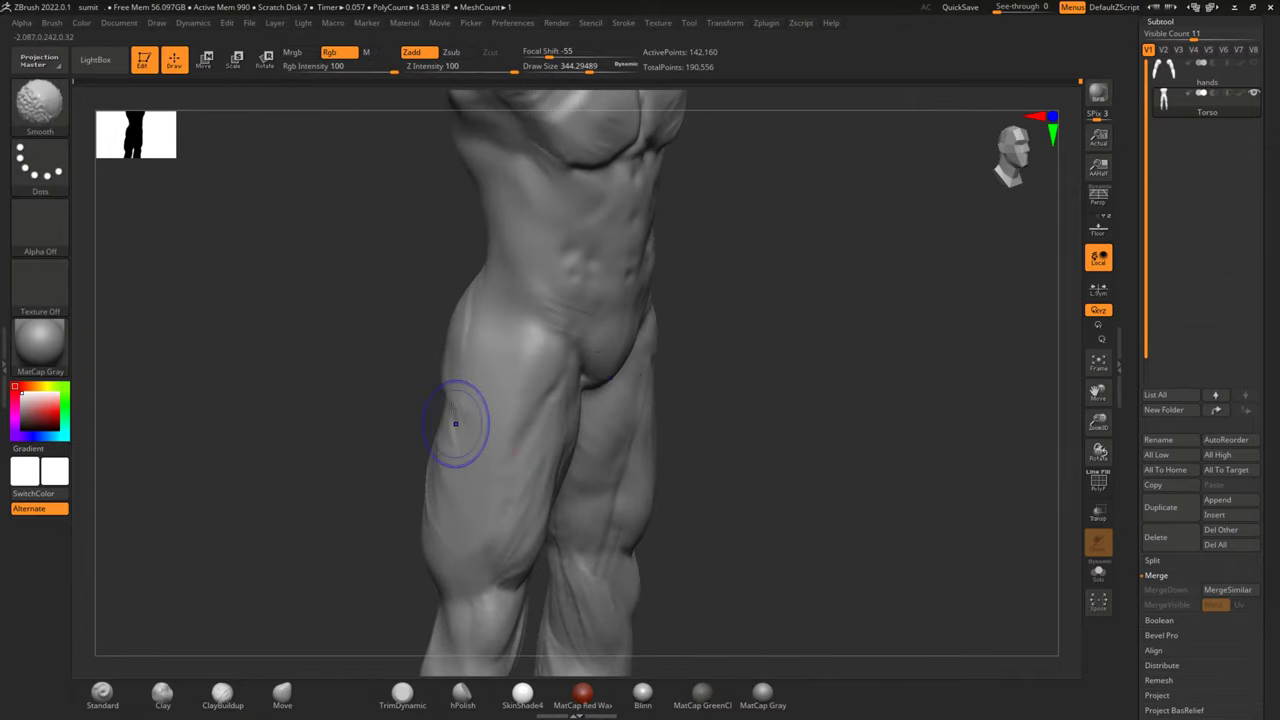
mouse_move(343, 506)
right_mouse_down()
mouse_move(451, 371)
mouse_move(512, 345)
right_mouse_up()
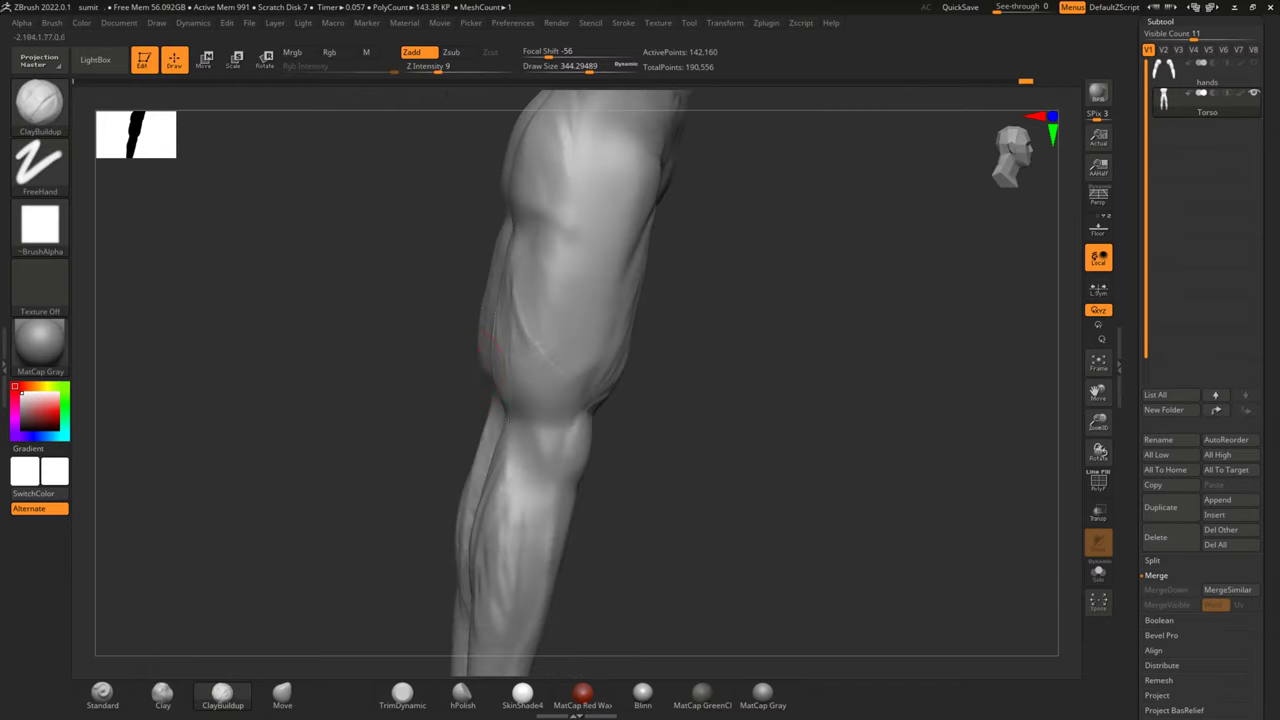
right_click_drag(706, 358, 697, 368)
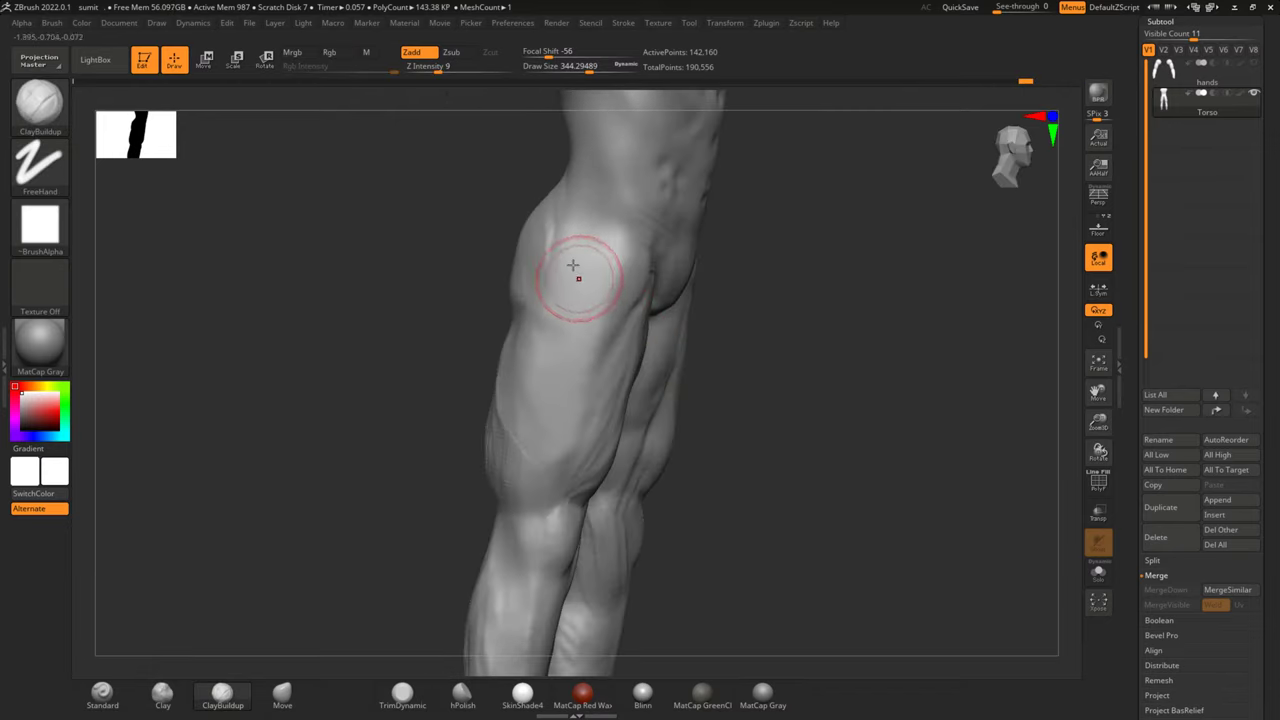
mouse_move(571, 266)
left_mouse_down()
mouse_move(551, 423)
mouse_move(535, 450)
left_mouse_up()
right_click_drag(535, 450, 706, 371)
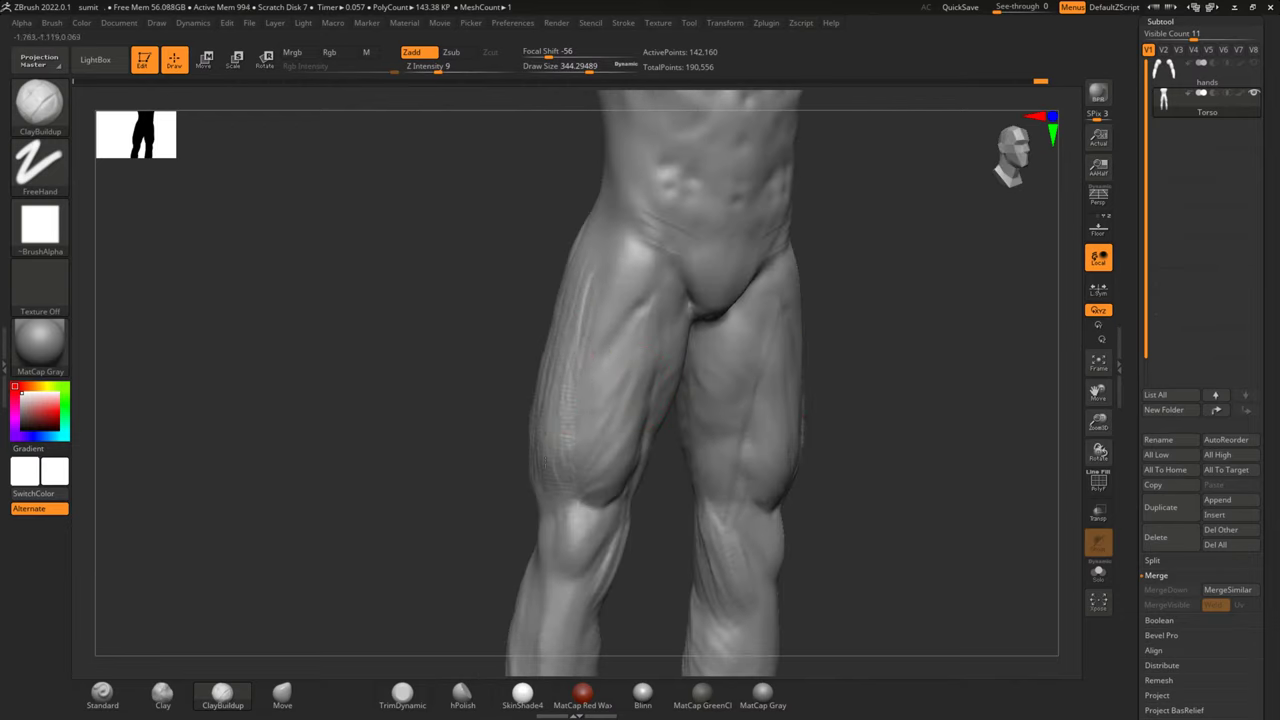
left_click_drag(629, 243, 583, 312)
key("shift")
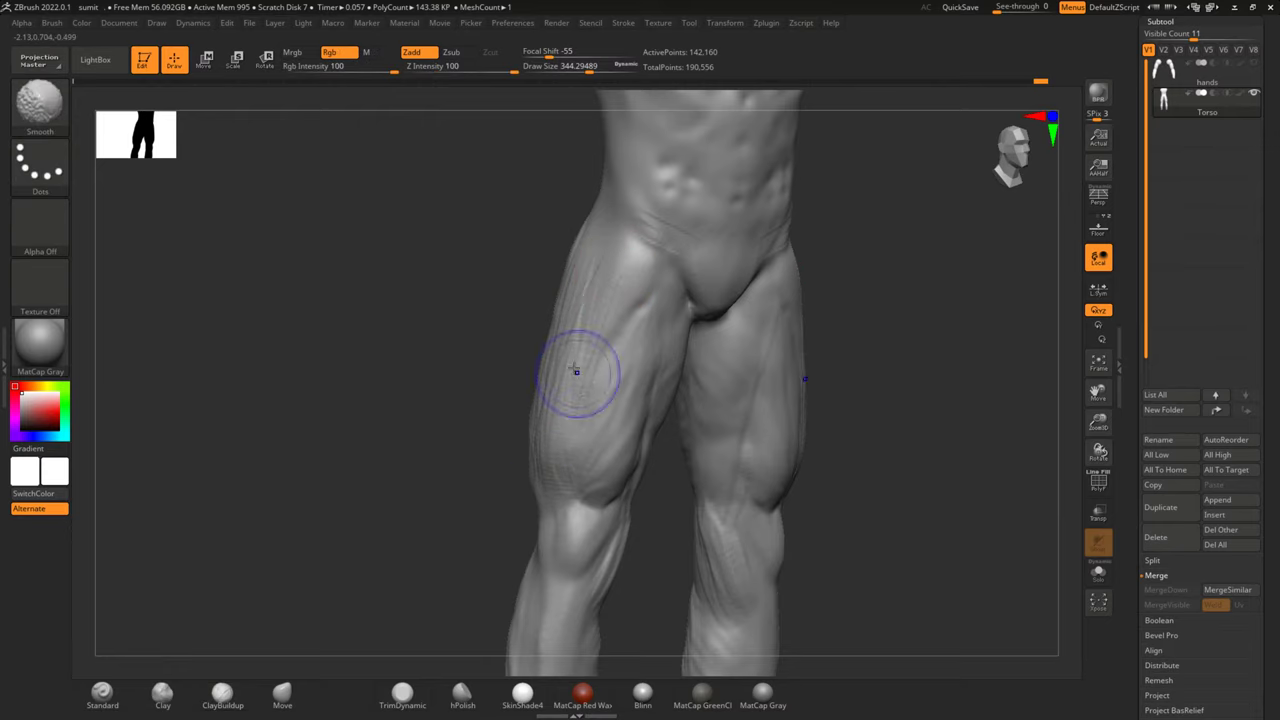
Reshape and smooth both knees, adding small strokes just below them
mouse_move(481, 492)
right_mouse_down("shift")
mouse_move(506, 414)
mouse_move(441, 428)
right_mouse_up("shift")
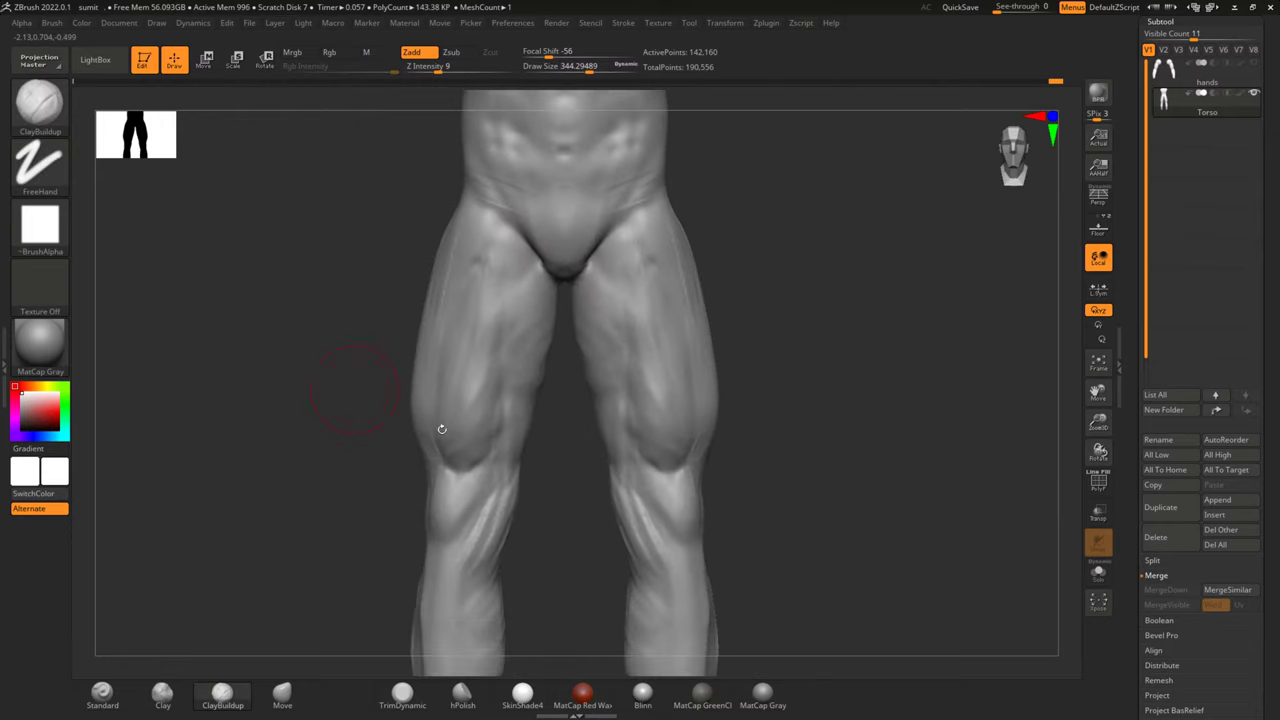
right_click_drag(822, 360, 806, 291, "alt")
mouse_move(876, 310)
right_mouse_down("alt")
mouse_move(1014, 271)
mouse_move(987, 248)
mouse_move(706, 434)
mouse_move(771, 443)
right_mouse_up("alt")
right_click_drag(701, 502, 668, 470, "shift")
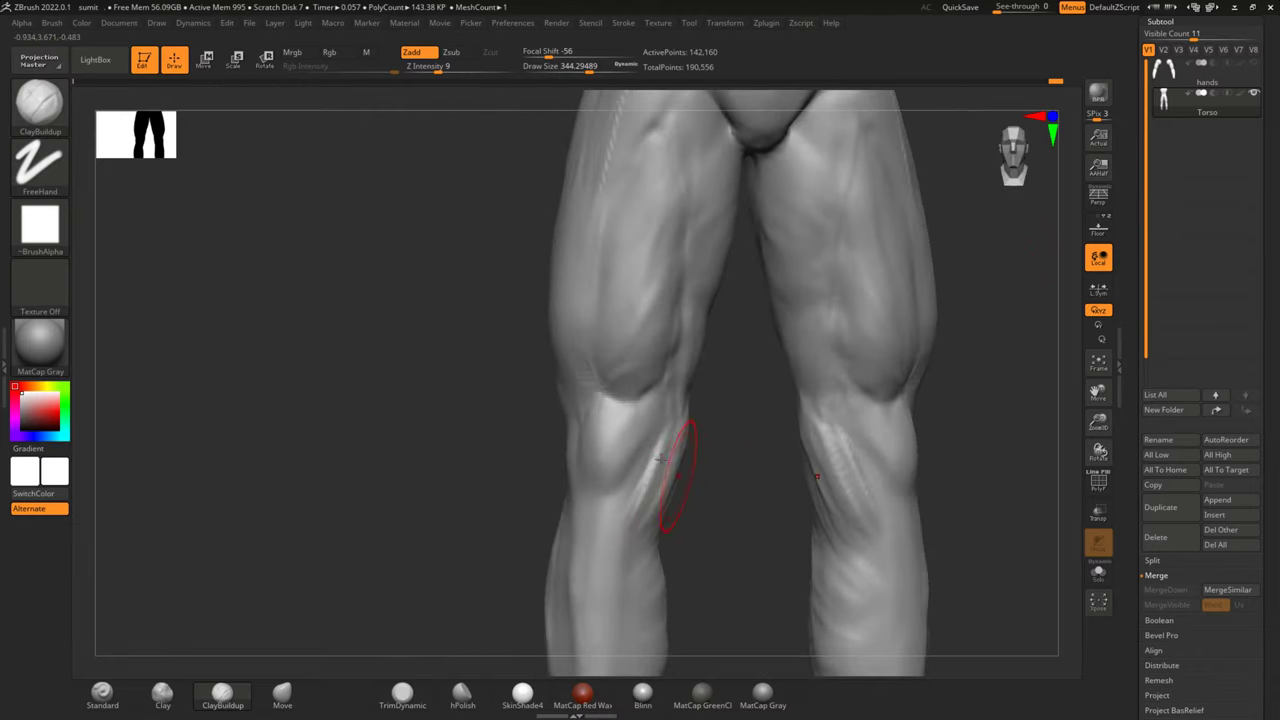
mouse_move(634, 484)
left_mouse_down()
mouse_move(623, 509)
mouse_move(651, 457)
mouse_move(633, 444)
left_mouse_up()
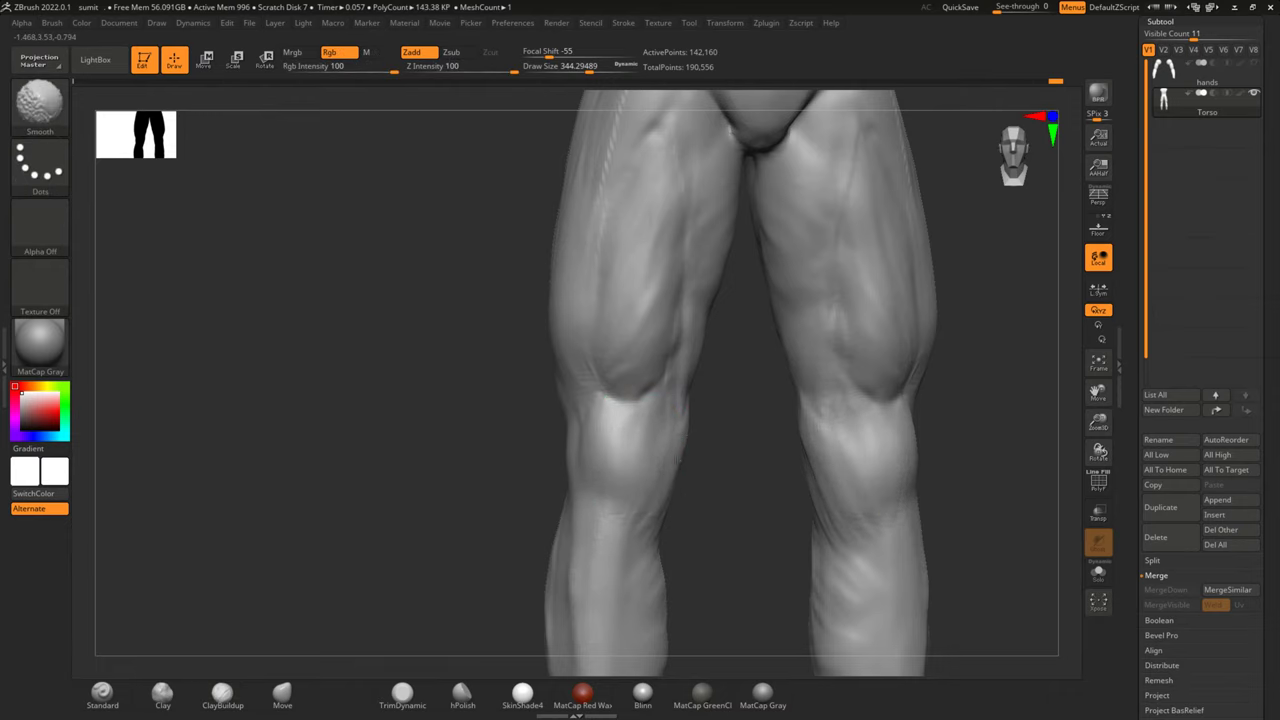
right_click_drag(728, 386, 686, 486, "alt")
mouse_move(686, 486)
left_mouse_down()
mouse_move(692, 565)
mouse_move(663, 514)
mouse_move(675, 385)
left_mouse_up()
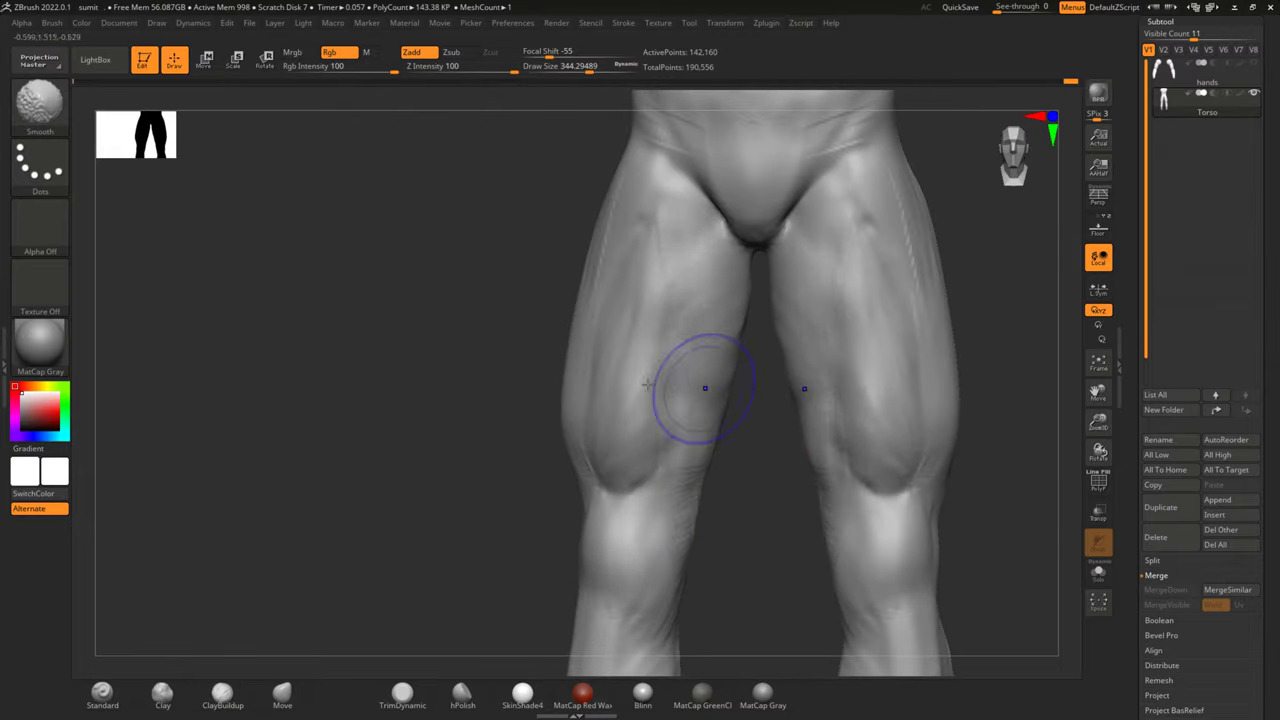
Carve serratus grooves on the ribcage side and build up the side of the abdomen
right_click_drag(480, 294, 531, 480, "alt")
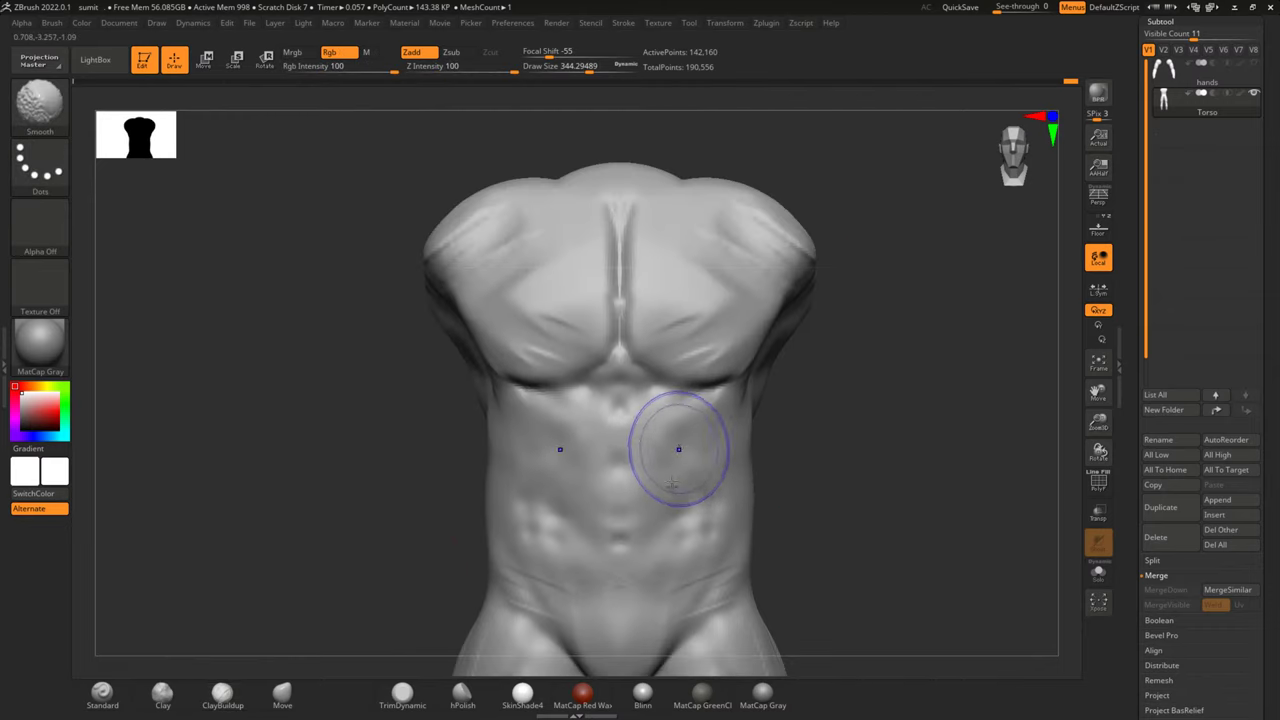
right_click_drag(843, 386, 769, 413)
mouse_move(769, 413)
left_mouse_down()
mouse_move(843, 357)
mouse_move(857, 371)
mouse_move(808, 382)
mouse_move(855, 316)
left_mouse_up()
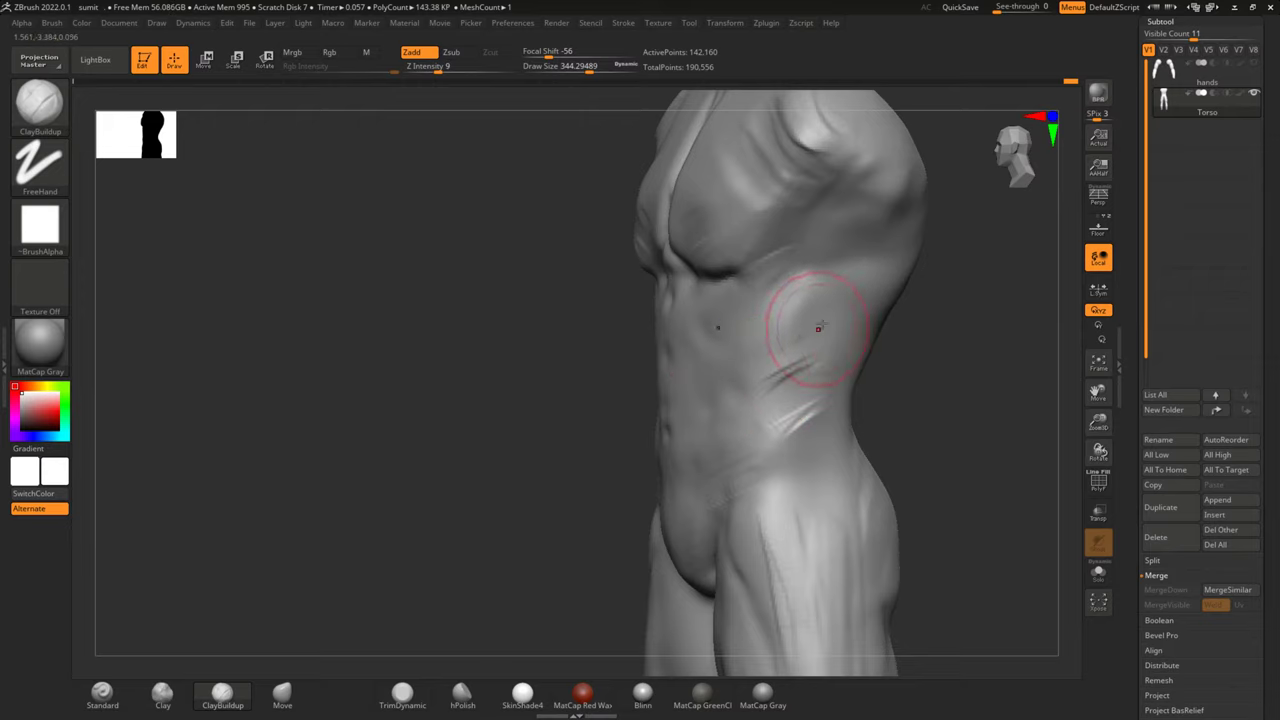
key("shift")
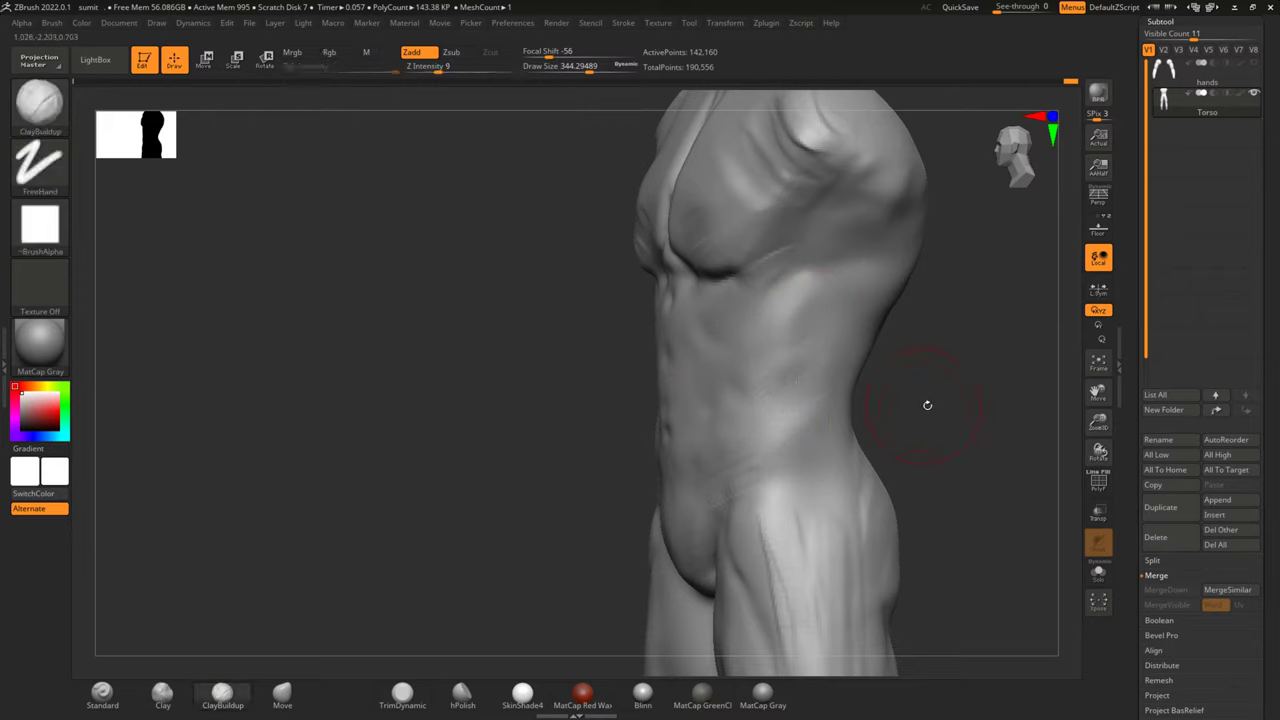
mouse_move(926, 403)
right_mouse_down("alt")
mouse_move(949, 317)
mouse_move(800, 337)
right_mouse_up("alt")
left_click_drag(800, 337, 730, 385)
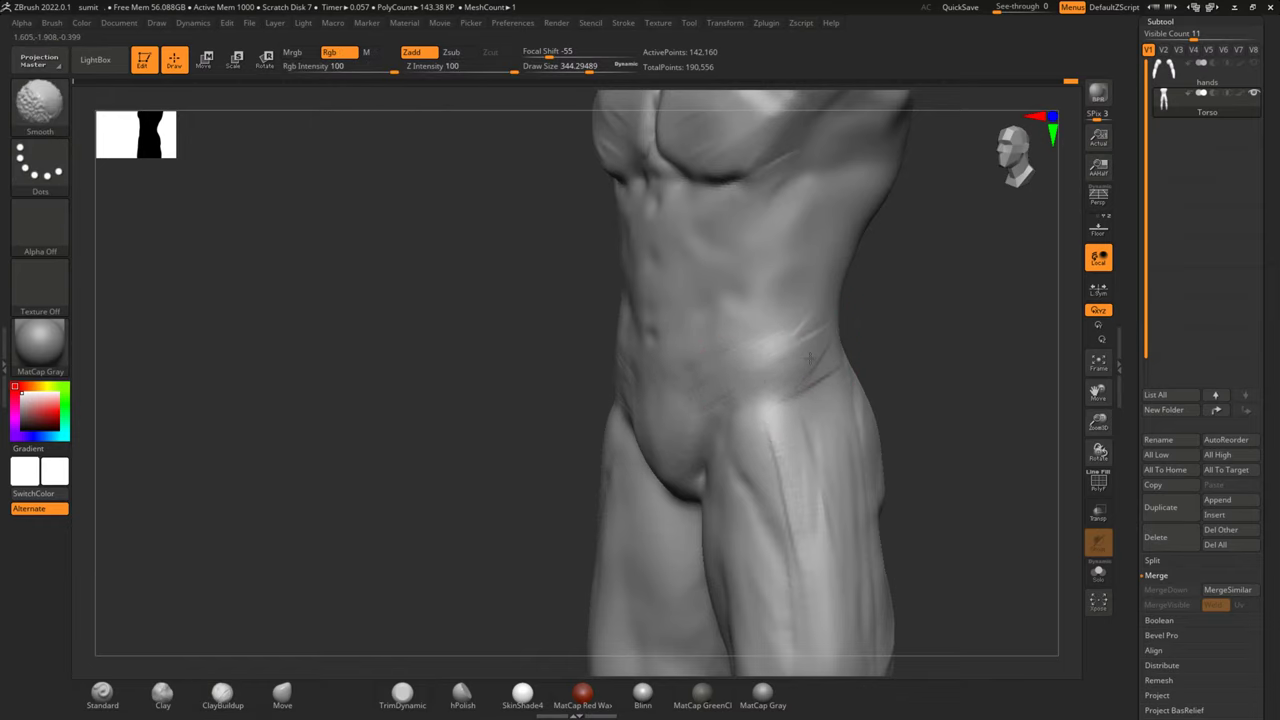
mouse_move(795, 342)
right_mouse_down()
mouse_move(920, 314)
mouse_move(900, 366)
mouse_move(920, 337)
mouse_move(897, 351)
right_mouse_up()
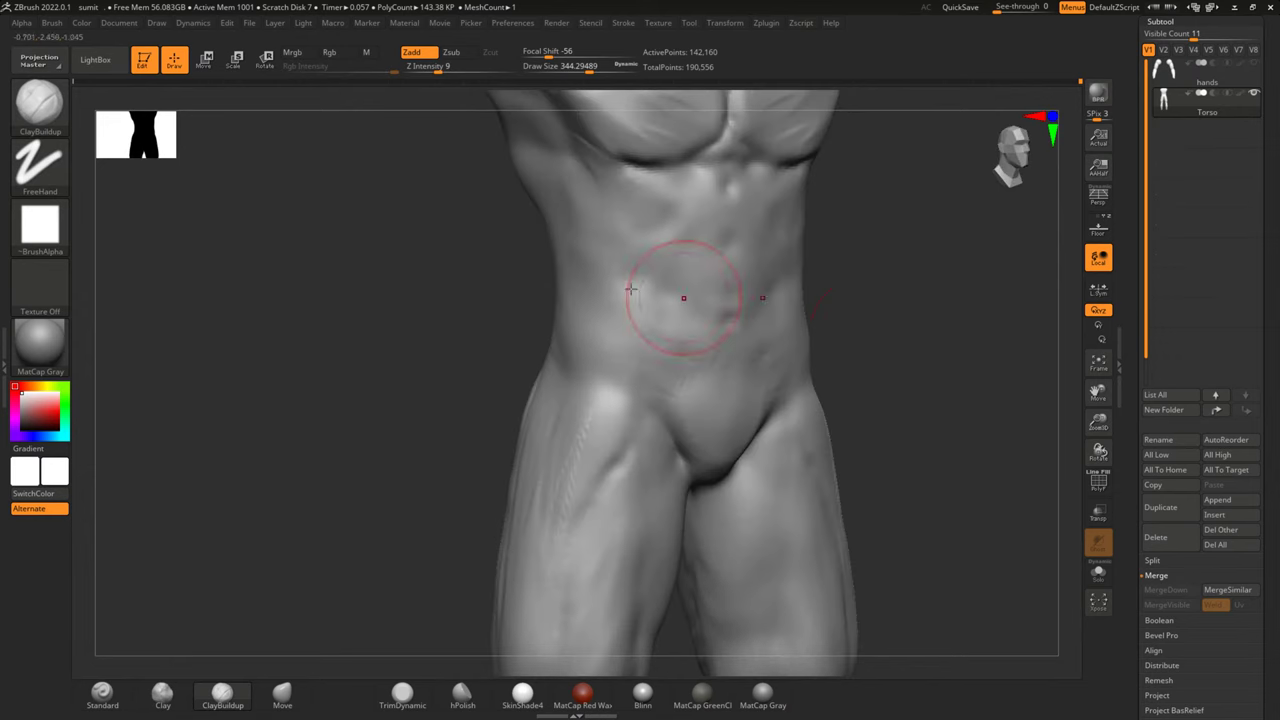
Select DamStandard set to Zsub and reduce its draw size to about 136
key("b")
key("d")
key("s")
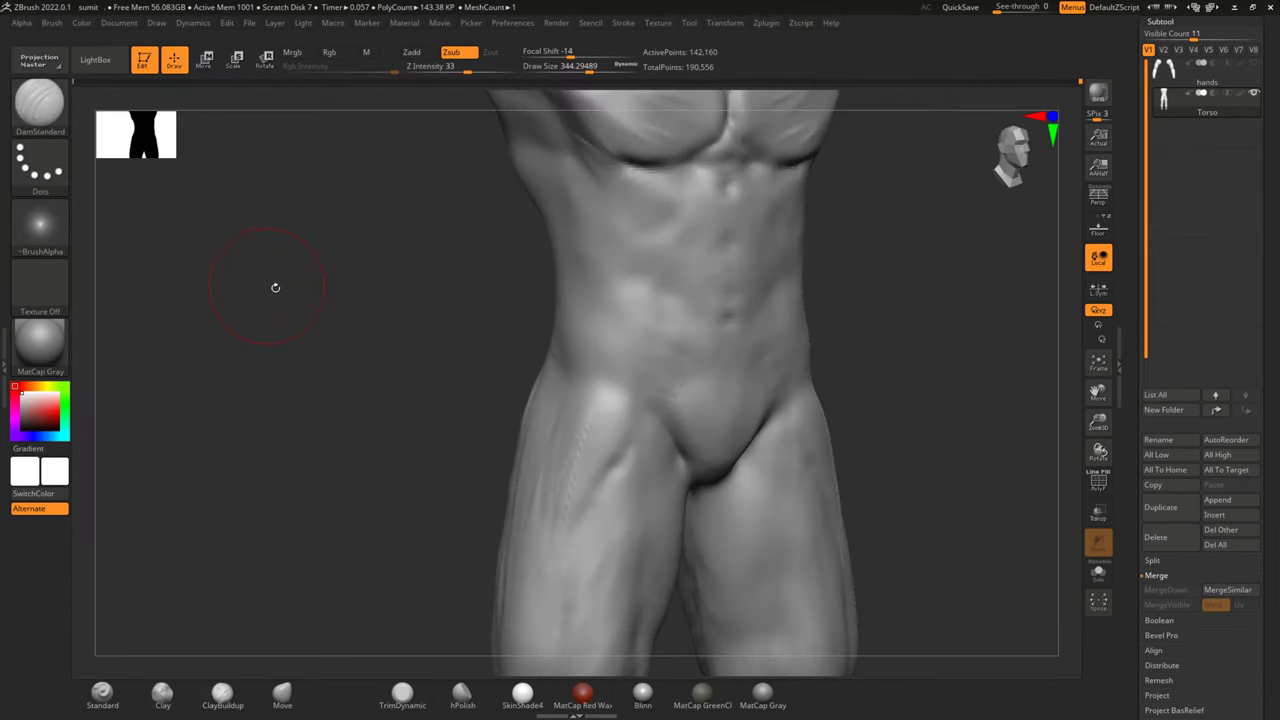
key("space")
left_click_drag(378, 295, 353, 295)
right_click_drag(391, 306, 351, 248)
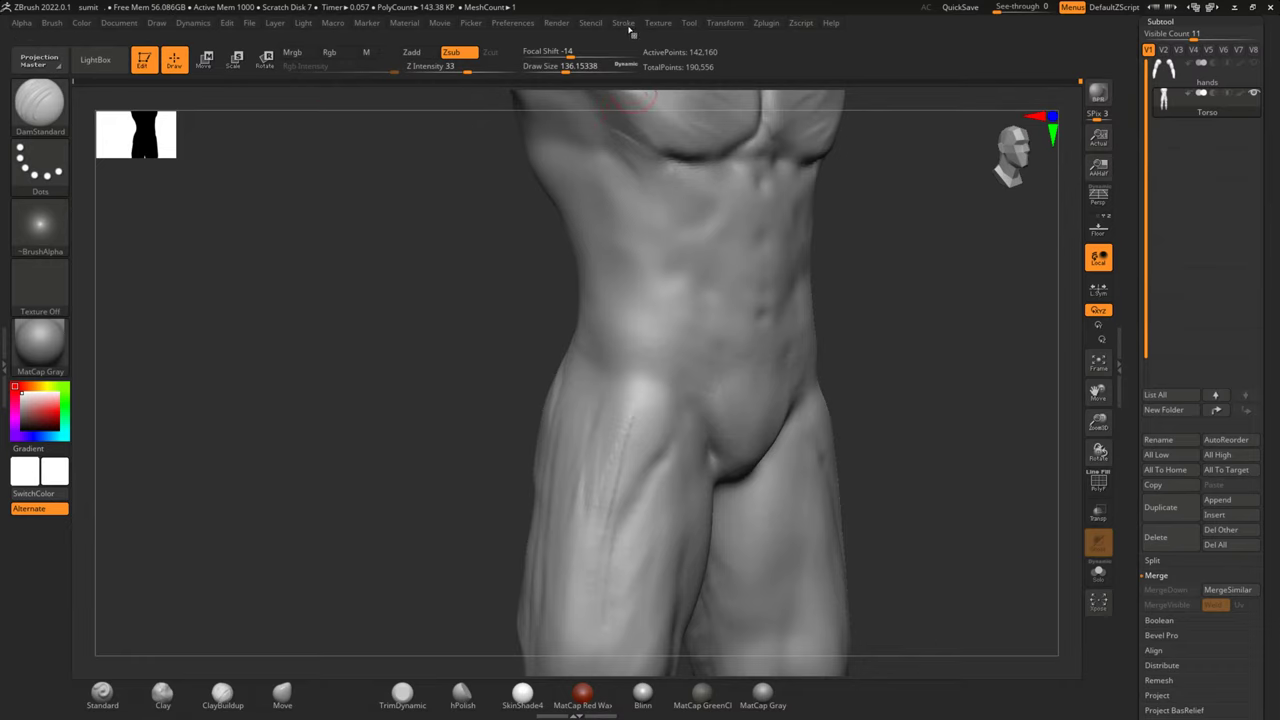
Dock the Stroke menu in the tray and expand its Modifiers and Lazy Mouse options
left_click(623, 22)
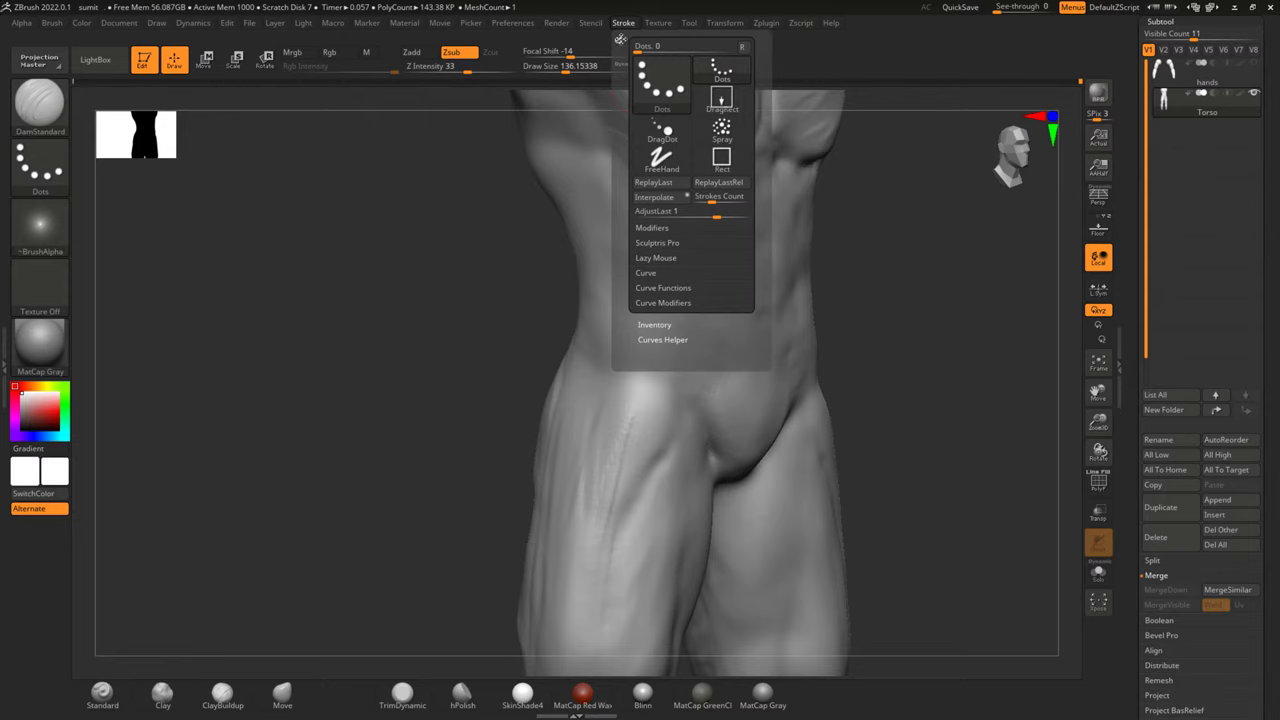
left_click(624, 23)
left_click(617, 40)
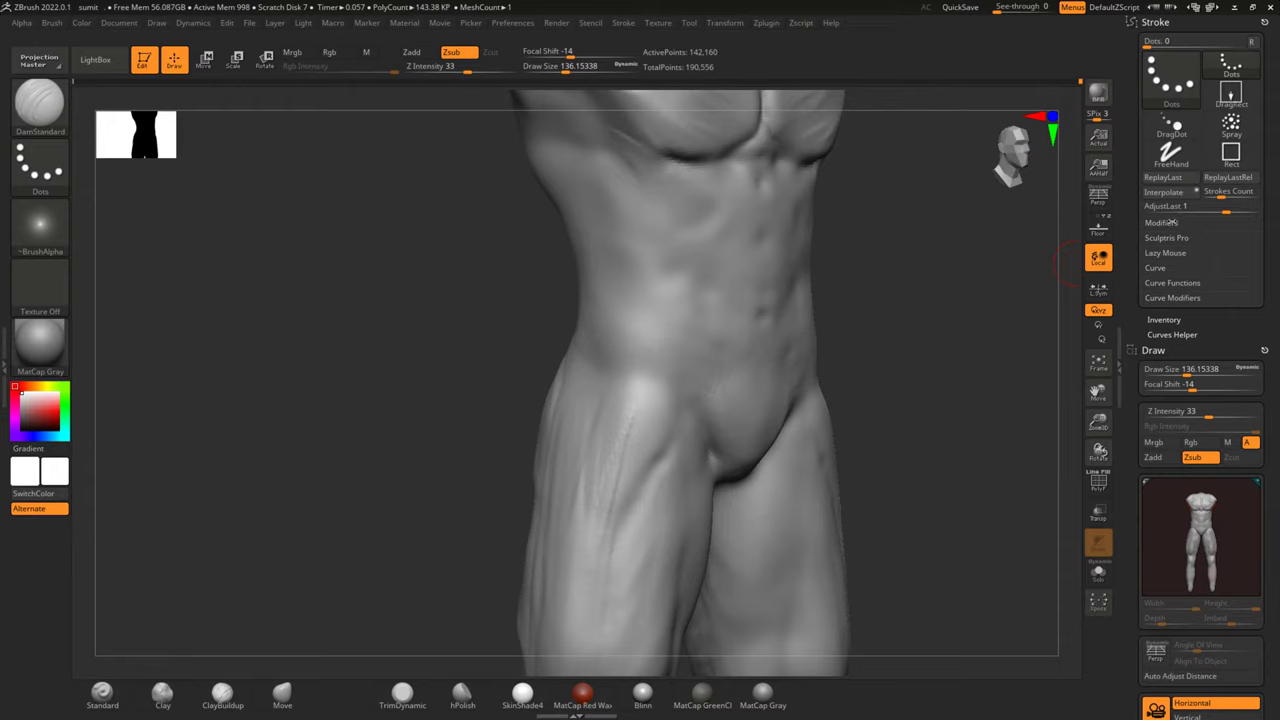
left_click(1164, 223)
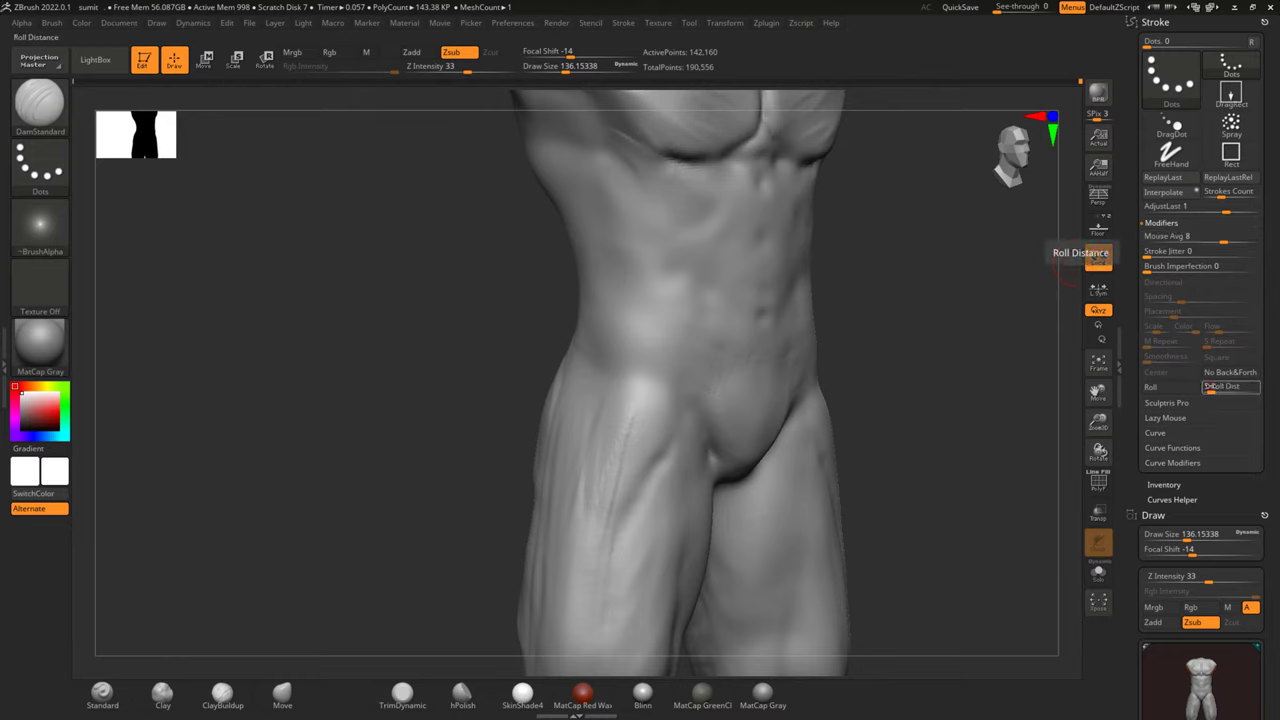
left_click(1163, 418)
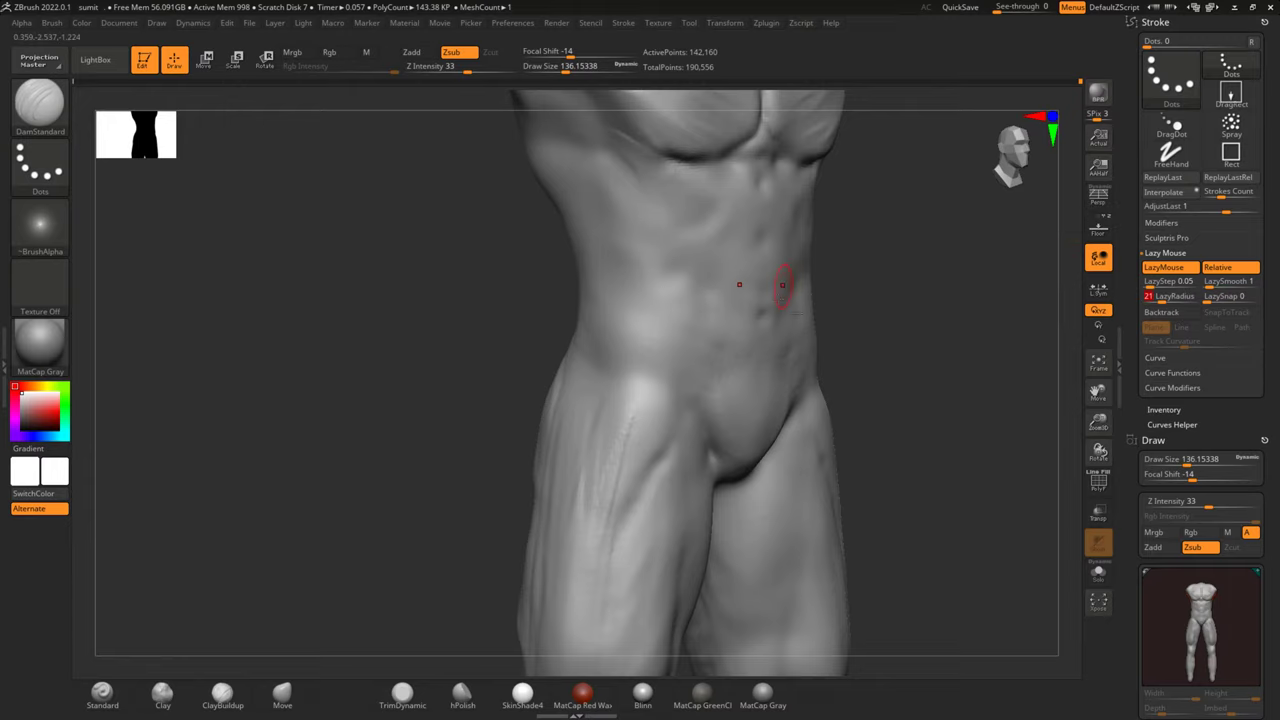
mouse_move(922, 321)
left_mouse_down()
mouse_move(894, 380)
mouse_move(706, 434)
left_mouse_up()
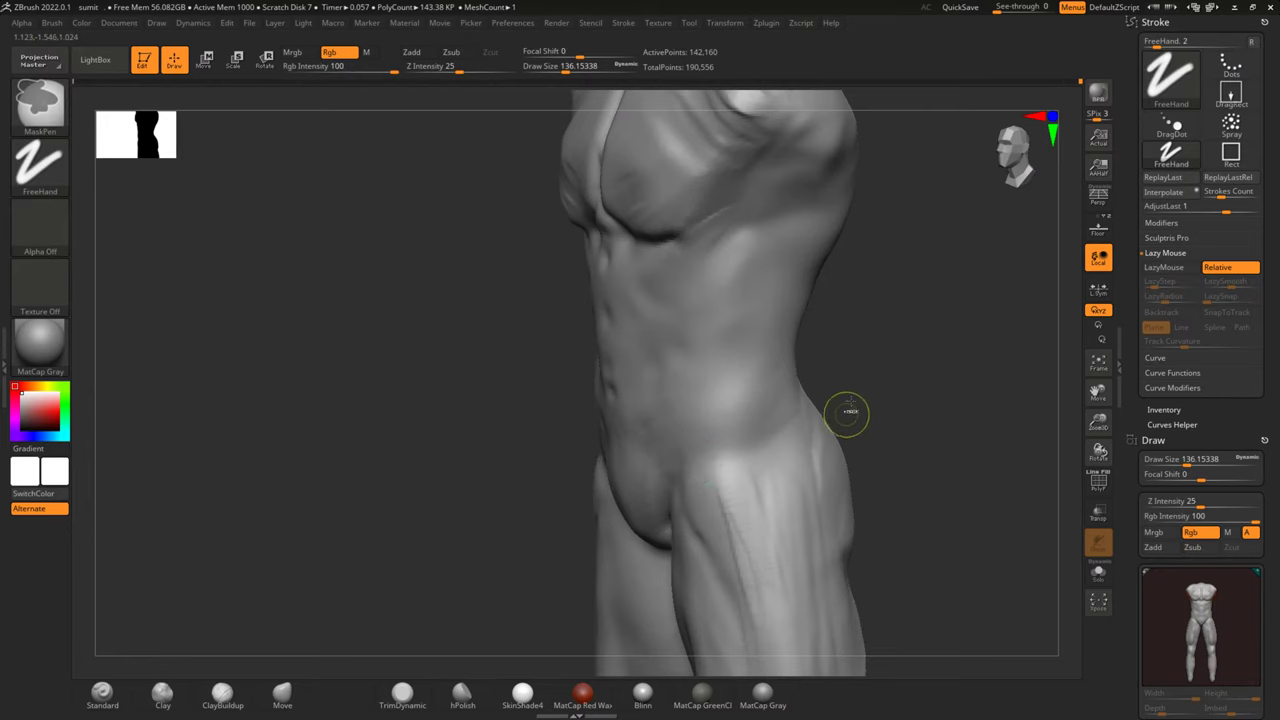
Set the DamStandard Z Intensity to 25 and carve a first crease along the groin line
key("space")
left_click(803, 443)
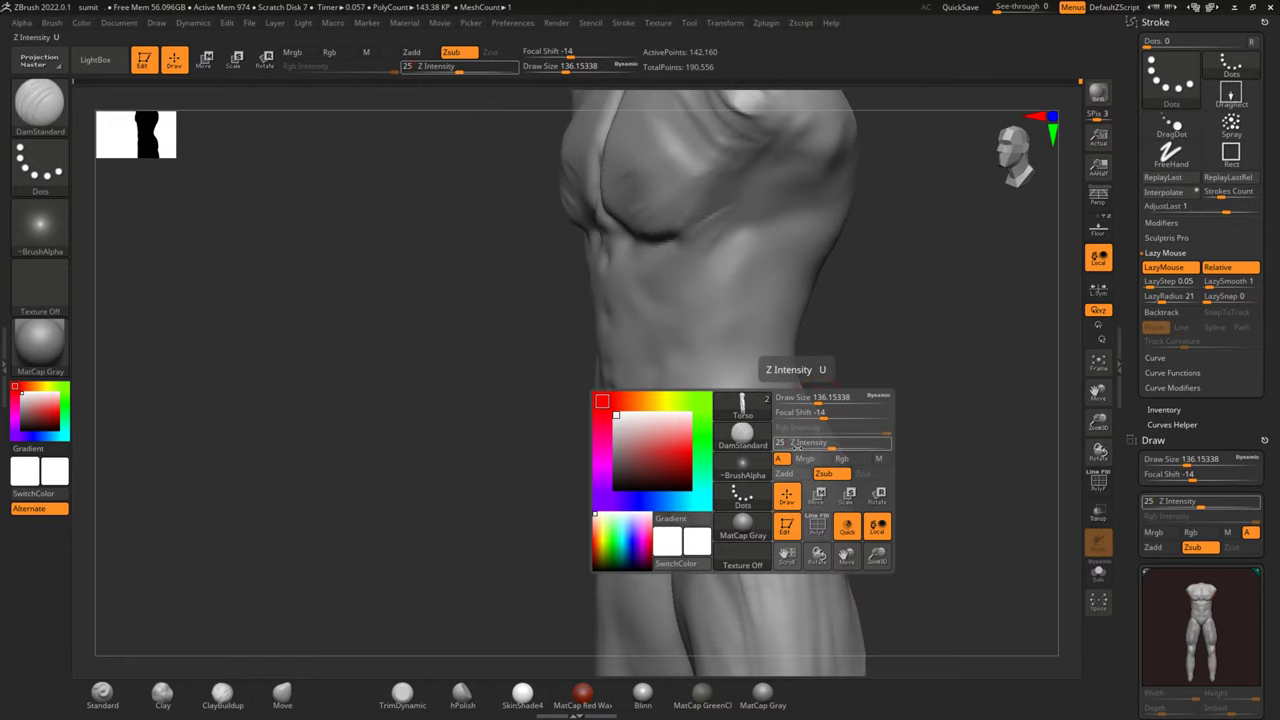
key("Return")
mouse_move(918, 440)
left_mouse_down()
mouse_move(940, 363)
mouse_move(886, 321)
left_mouse_up()
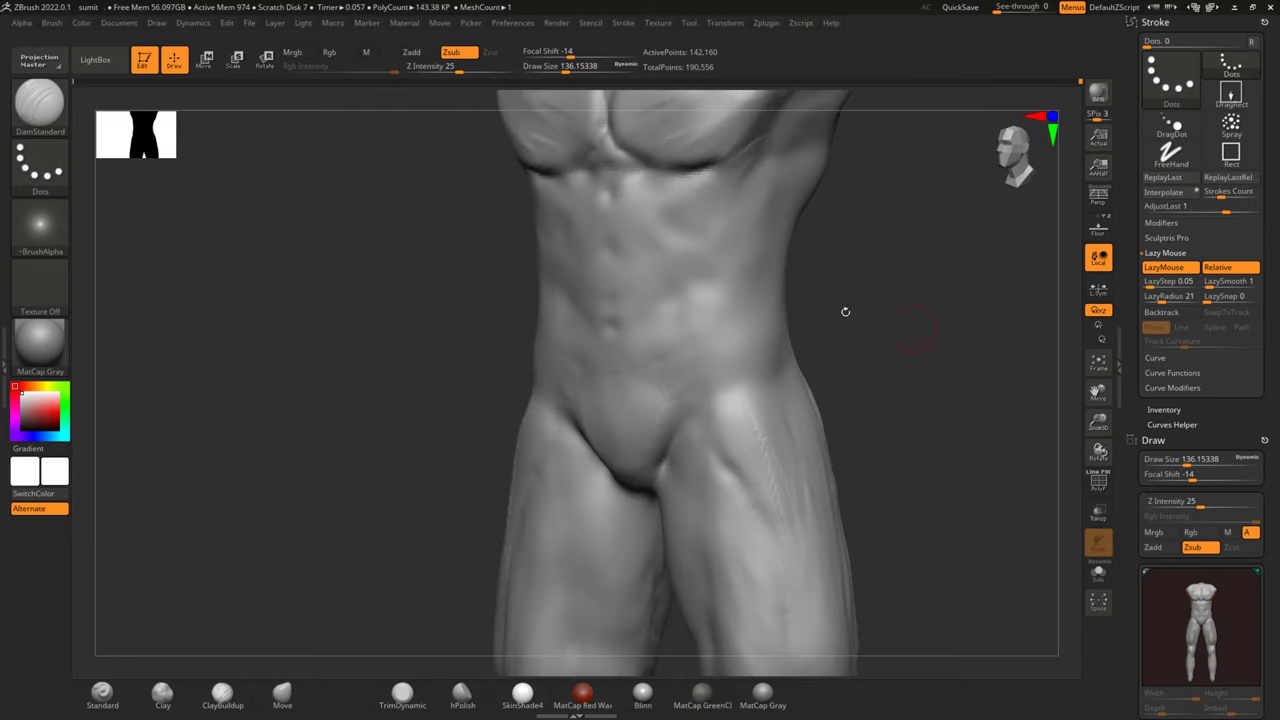
left_click_drag(705, 420, 805, 355)
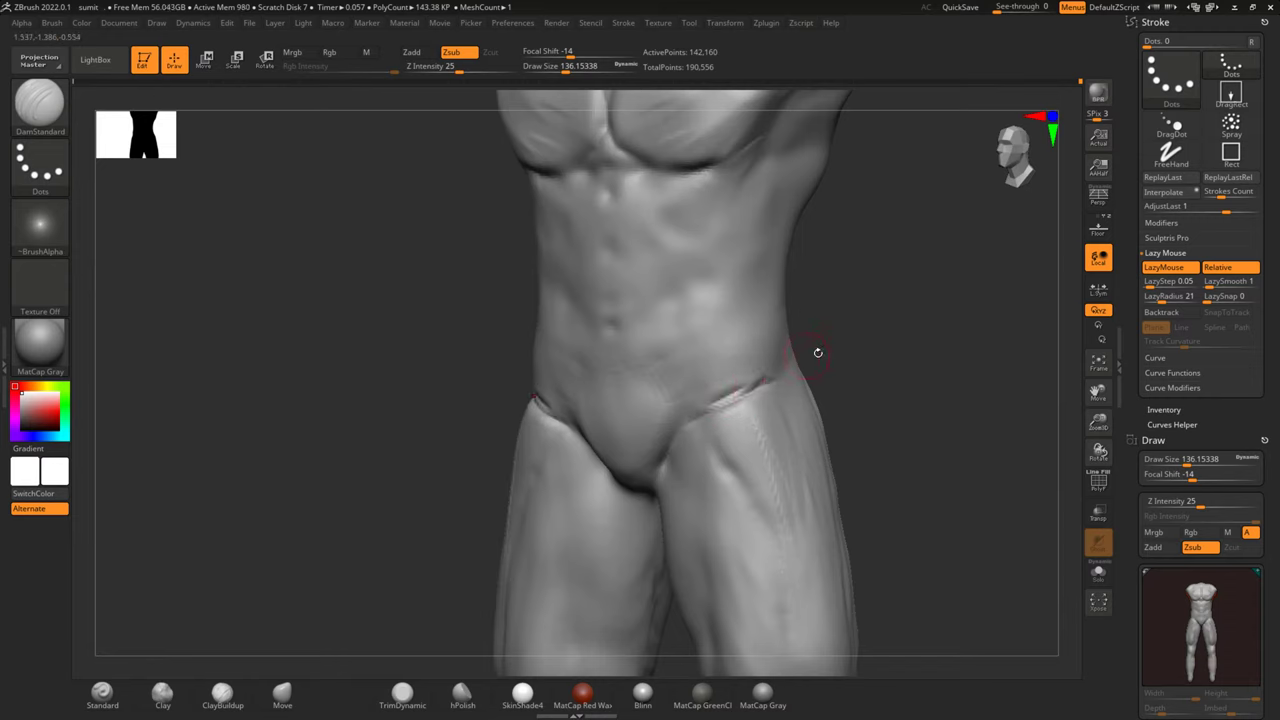
key("shift")
Enlarge the brush to about 212 and deepen the groin crease from a front view
key("space")
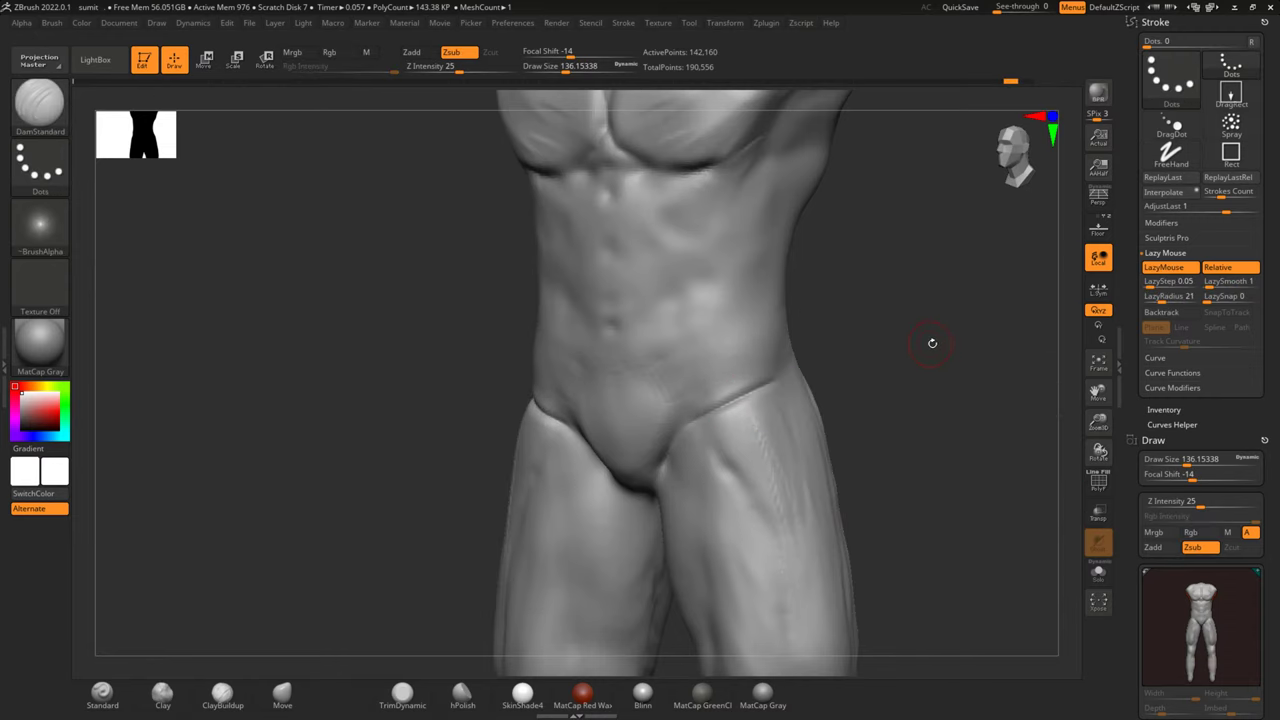
key("space")
mouse_move(934, 342)
left_mouse_down()
mouse_move(945, 342)
mouse_move(851, 343)
left_mouse_up()
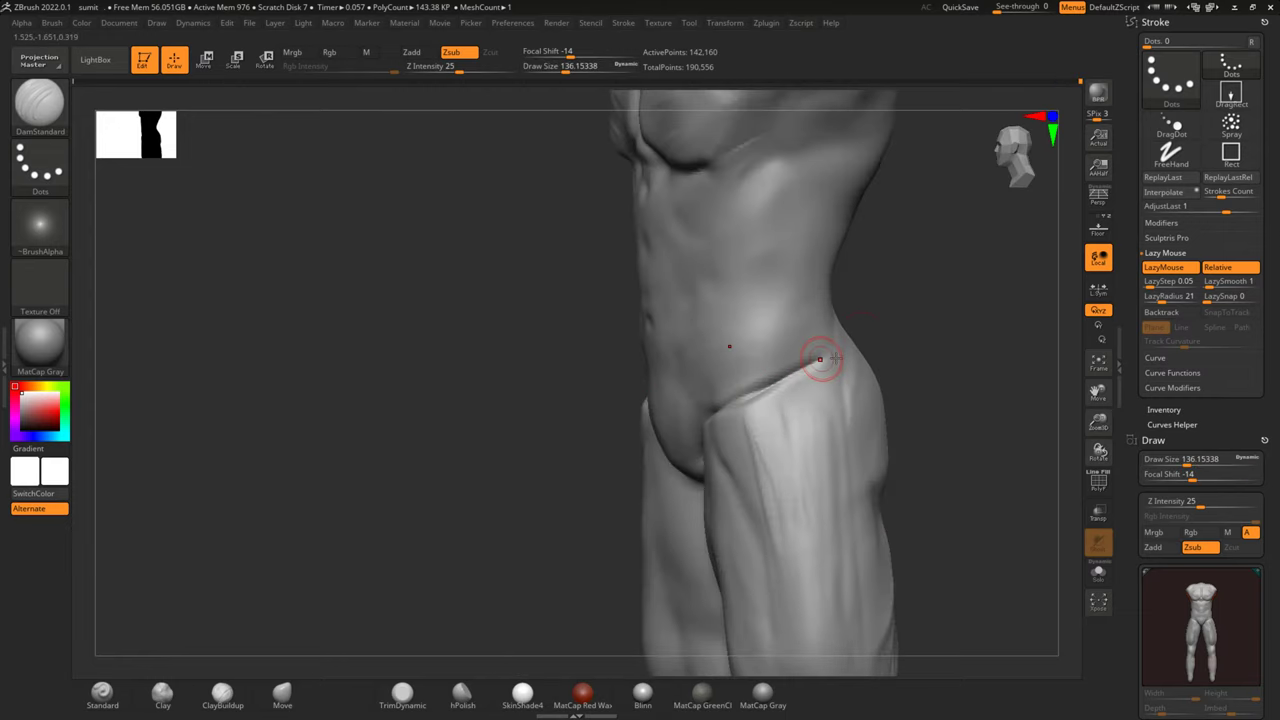
left_click_drag(850, 342, 917, 320, "shift")
left_click_drag(893, 362, 934, 217, "alt")
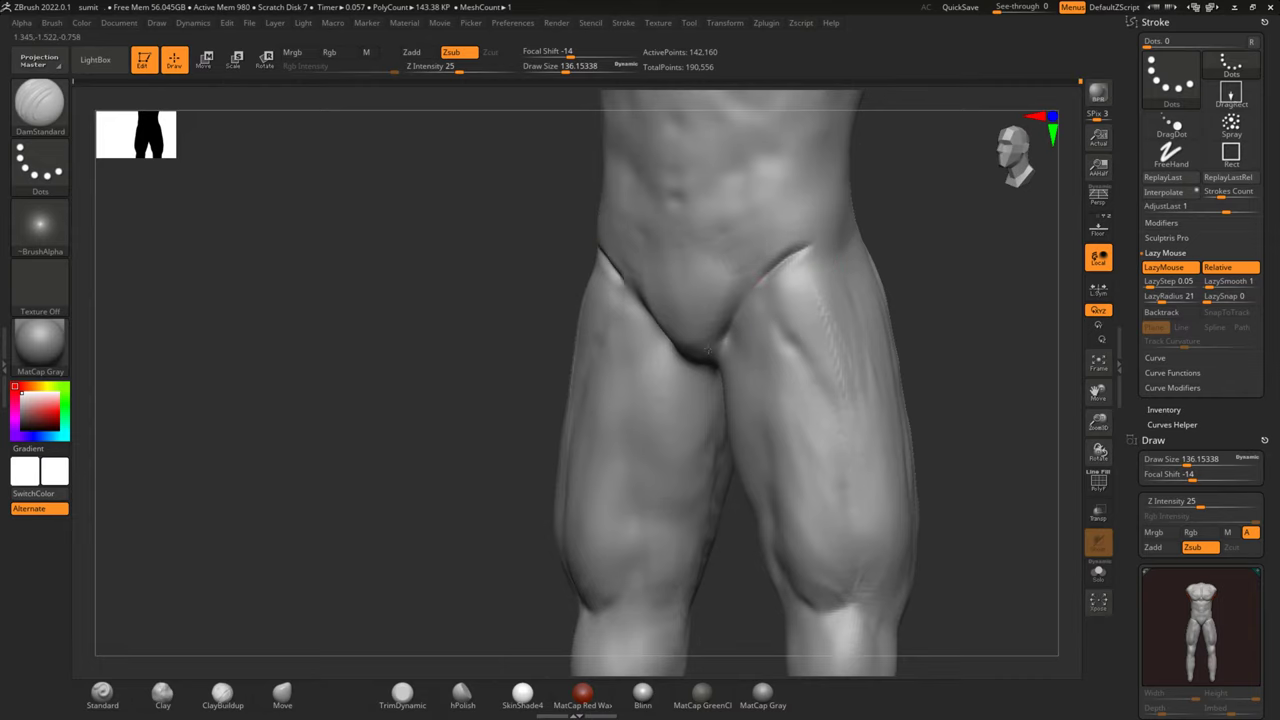
left_click_drag(790, 255, 725, 345)
mouse_move(935, 300)
left_mouse_down("shift")
mouse_move(949, 268)
mouse_move(711, 352)
left_mouse_up("shift")
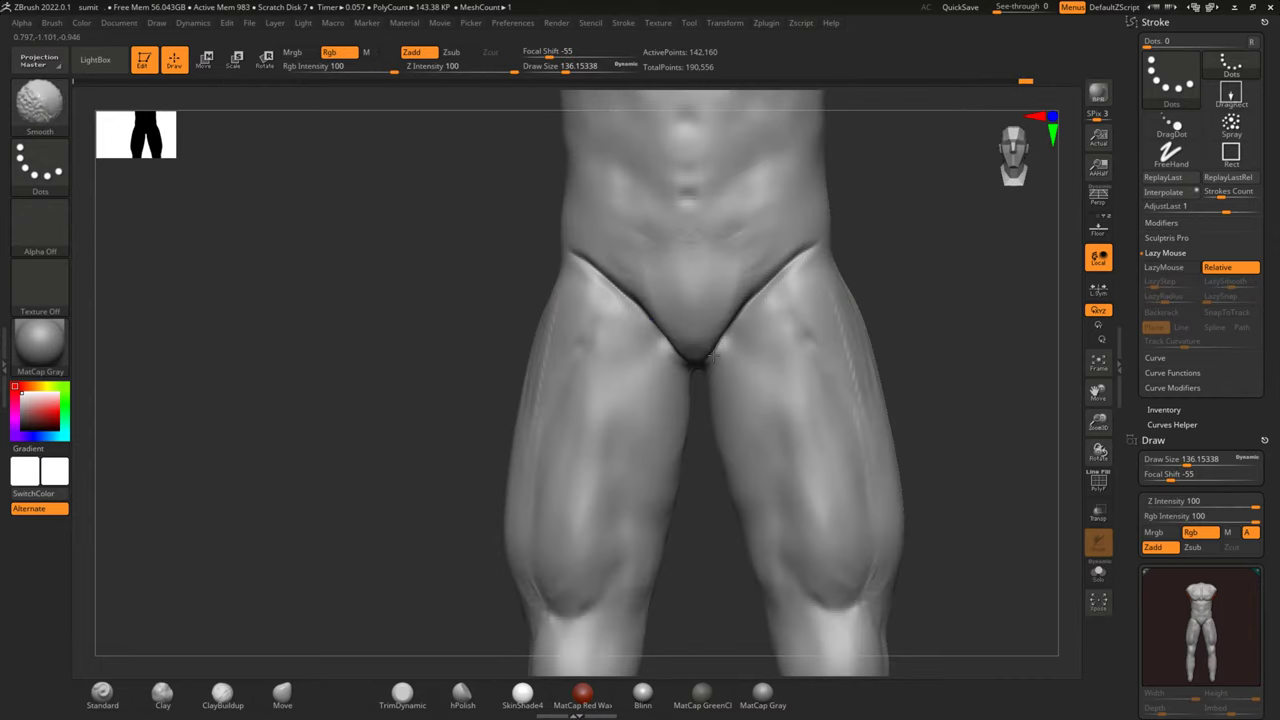
right_click_drag(718, 340, 677, 363)
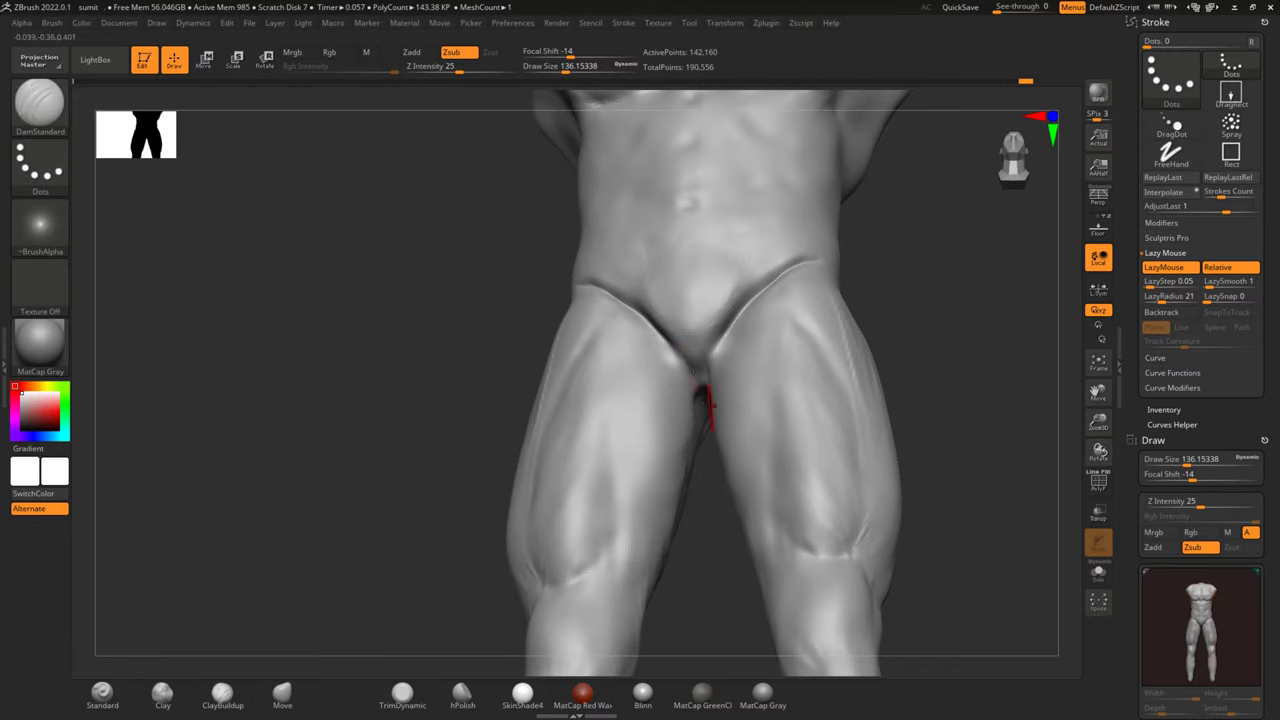
Carve and soften a groove along the hip crease from a three-quarter angle
key("shift")
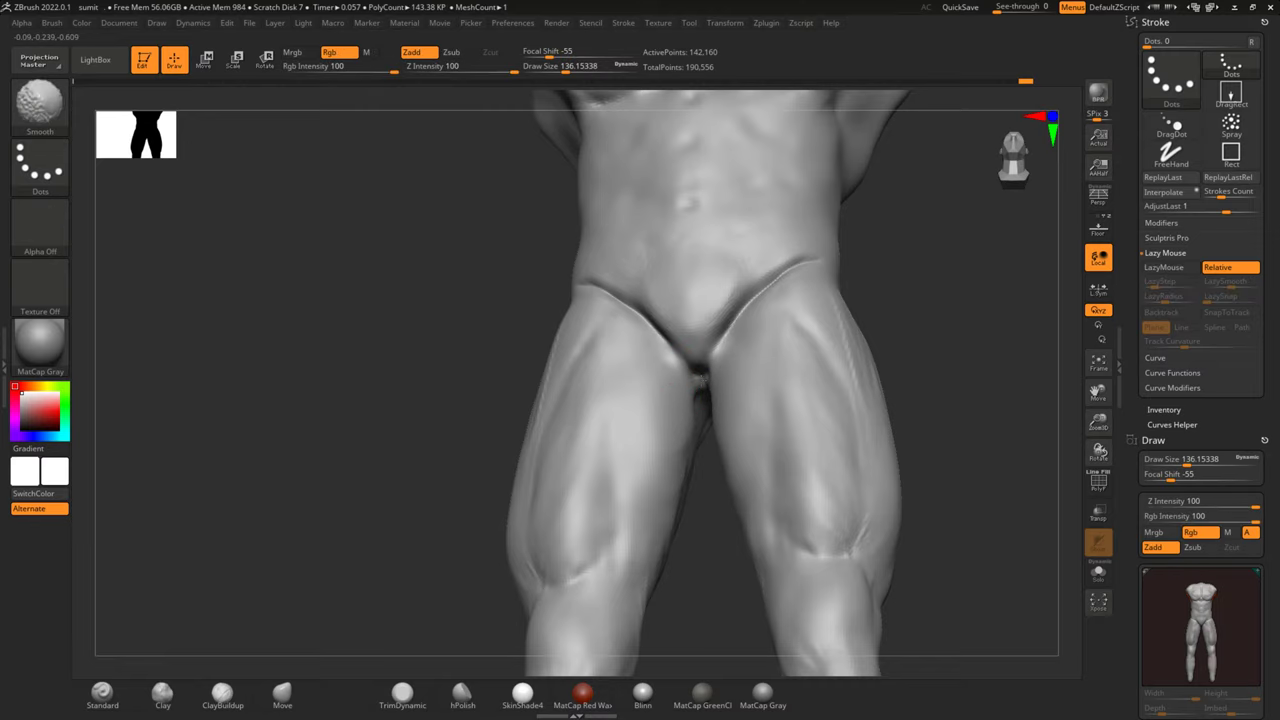
mouse_move(966, 286)
right_mouse_down()
mouse_move(951, 266)
mouse_move(908, 366)
mouse_move(929, 349)
mouse_move(855, 316)
right_mouse_up()
left_click_drag(546, 285, 614, 355)
left_click_drag(545, 272, 548, 300, "shift")
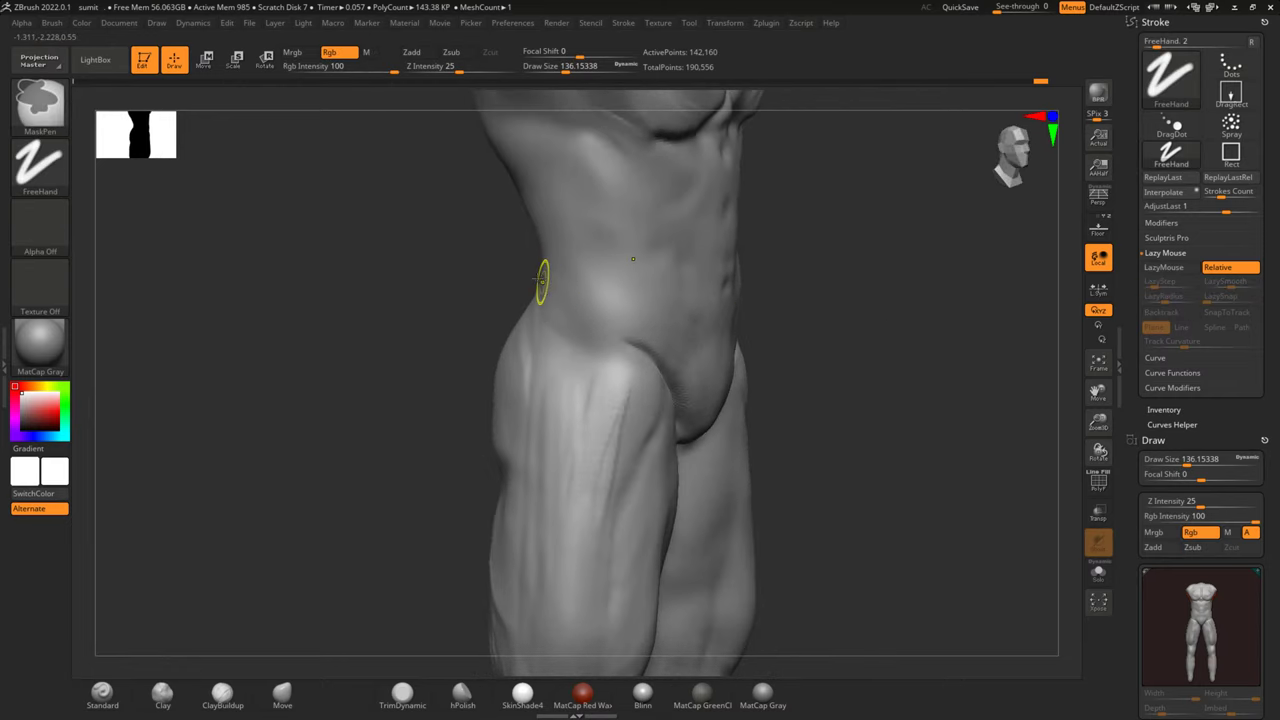
mouse_move(616, 364)
right_mouse_down()
mouse_move(840, 309)
mouse_move(834, 300)
mouse_move(871, 274)
mouse_move(867, 243)
right_mouse_up()
Extend the groin crease further down the thigh and smooth it across the crotch
key("ctrl")
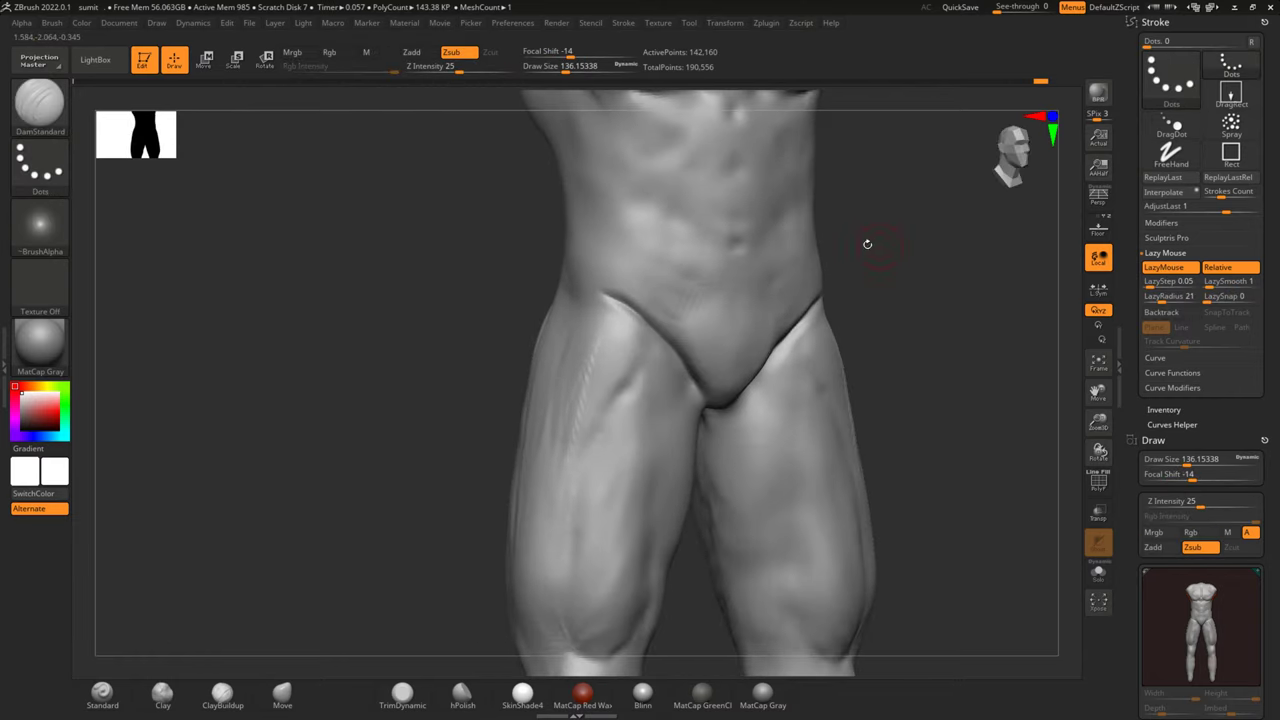
right_click_drag(580, 278, 516, 269)
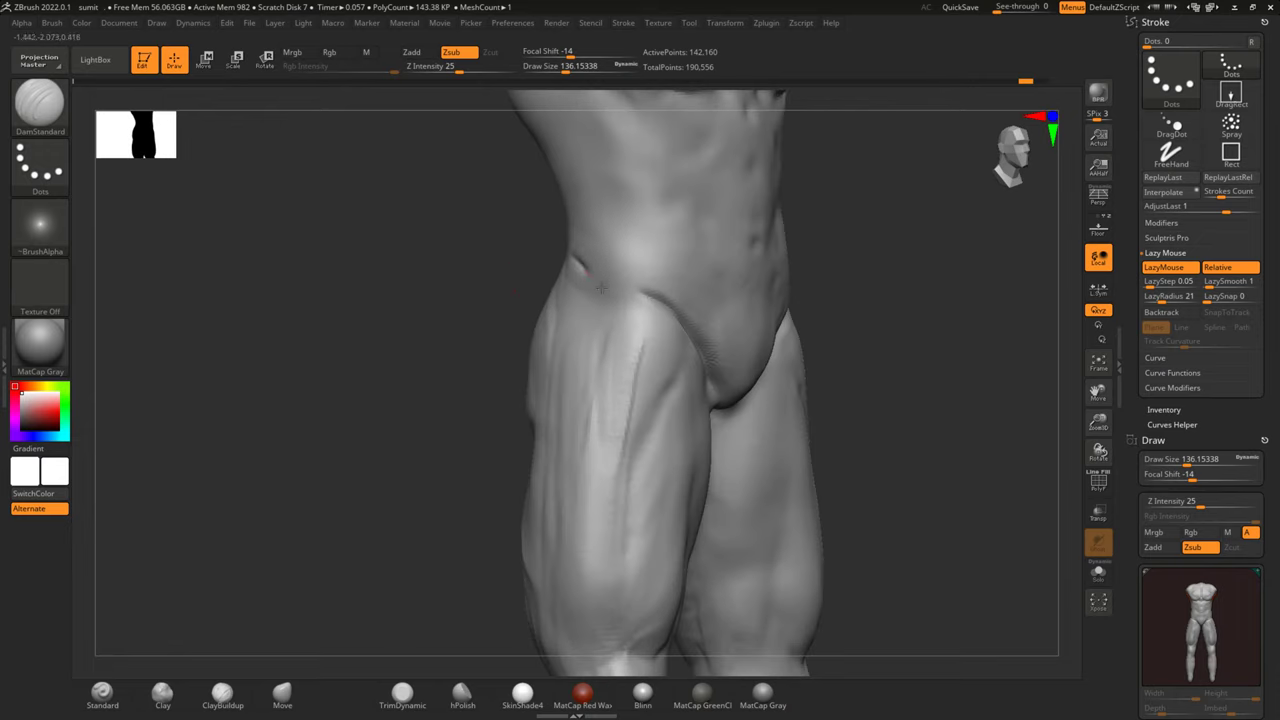
left_click_drag(601, 288, 692, 352)
mouse_move(897, 277)
left_mouse_down("shift")
mouse_move(901, 252)
mouse_move(889, 303)
mouse_move(877, 297)
mouse_move(817, 352)
left_mouse_up("shift")
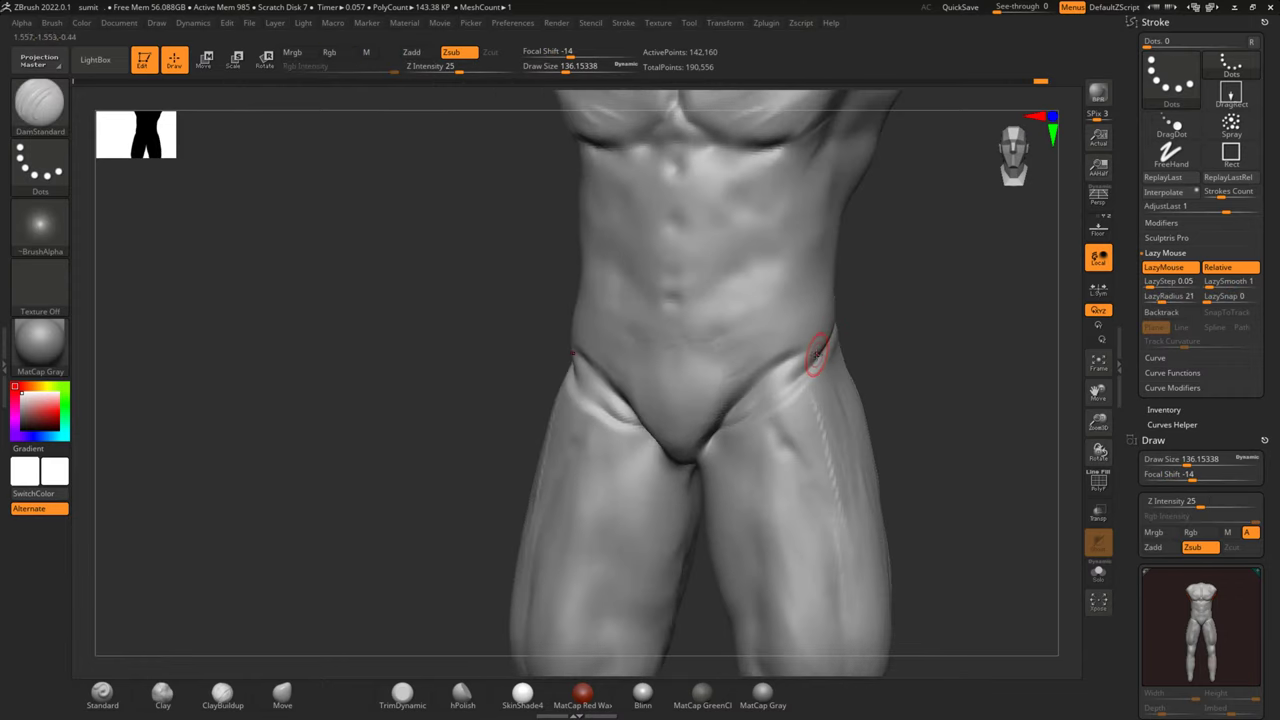
key("shift")
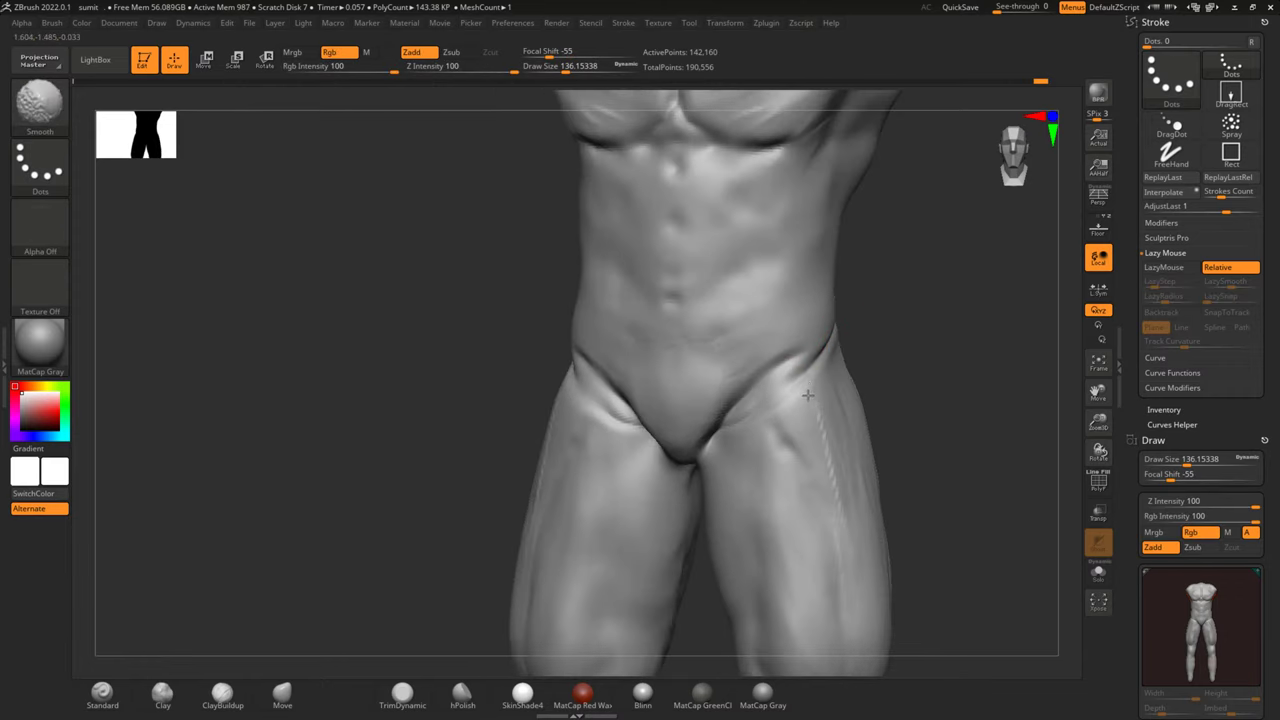
left_click_drag(656, 441, 710, 441, "shift")
Carve and smooth grooves down both sides of the lower abdomen
left_click_drag(868, 296, 823, 331, "alt")
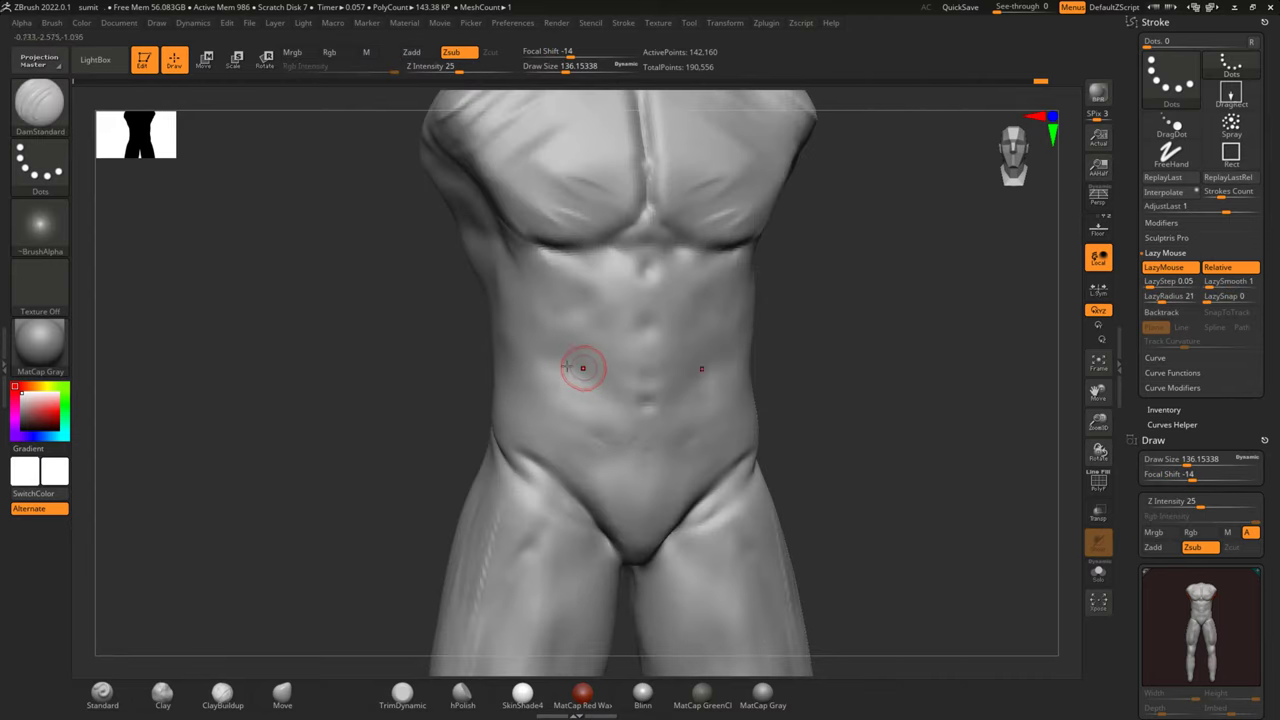
mouse_move(562, 392)
left_mouse_down()
mouse_move(585, 503)
mouse_move(581, 412)
left_mouse_up()
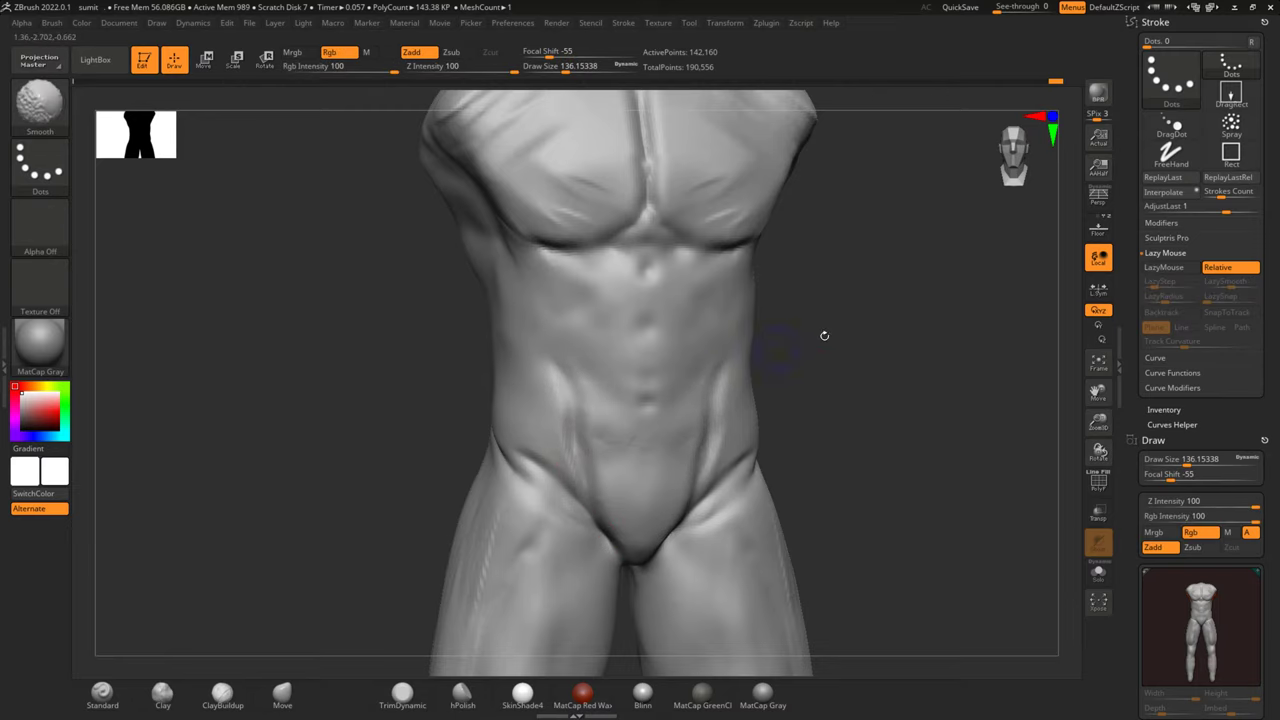
mouse_move(823, 334)
left_mouse_down()
mouse_move(823, 366)
mouse_move(745, 398)
left_mouse_up()
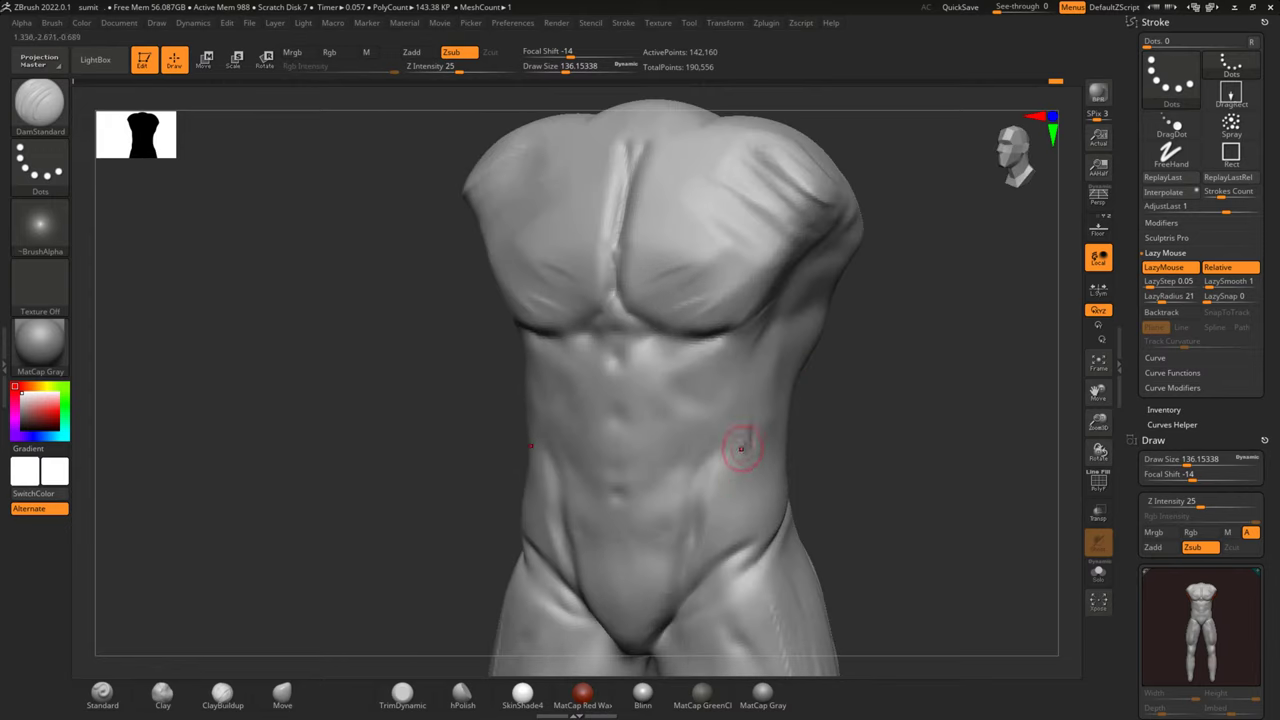
key("shift")
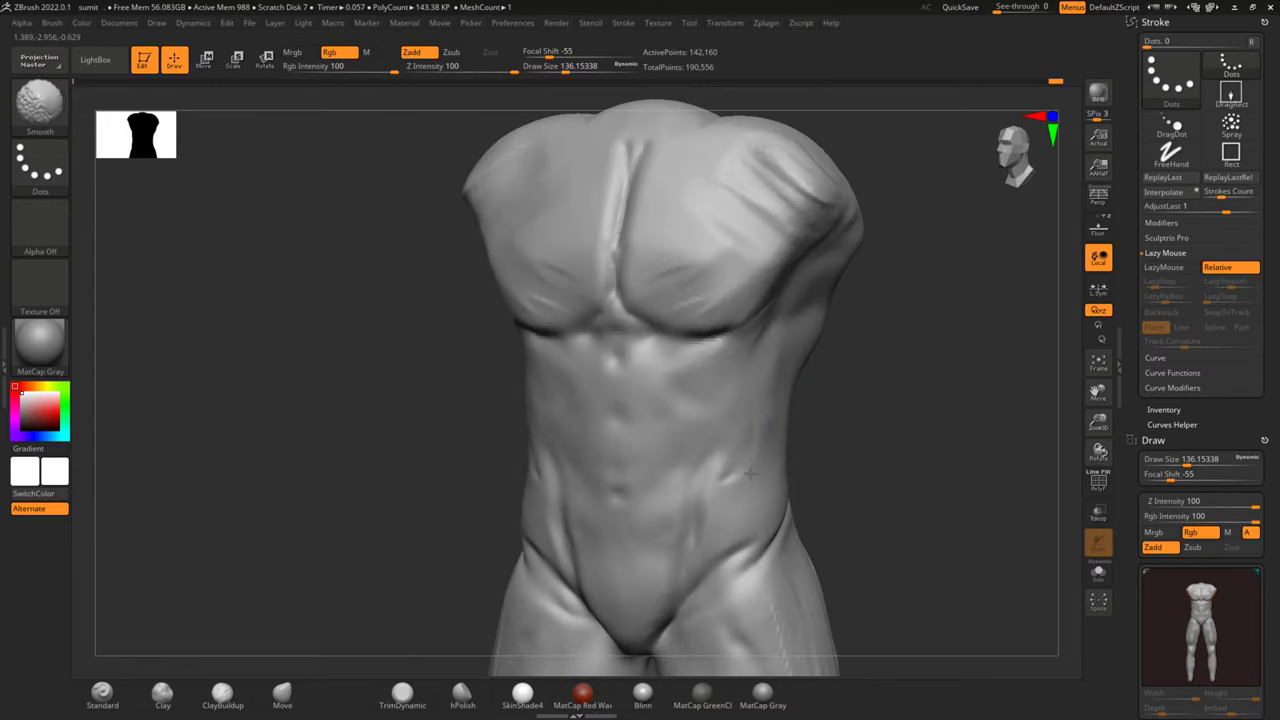
left_click_drag(871, 351, 744, 424)
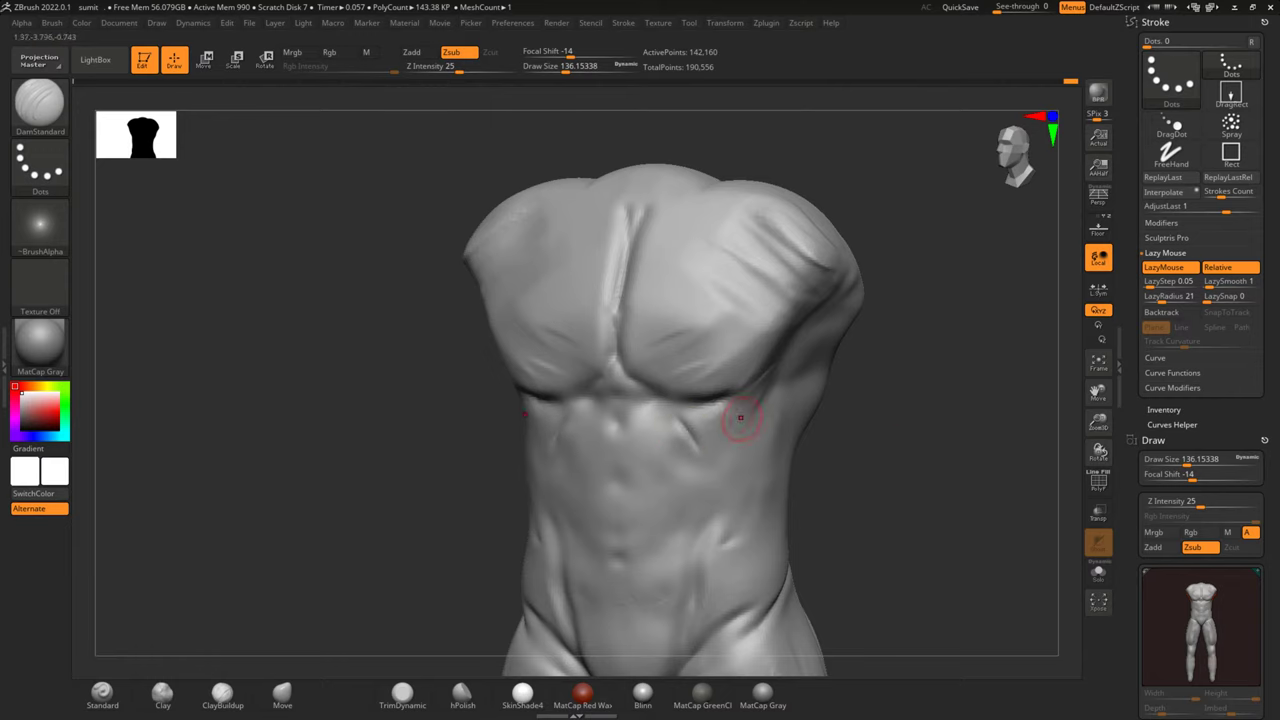
left_click_drag(880, 400, 908, 340)
left_click_drag(552, 353, 534, 474)
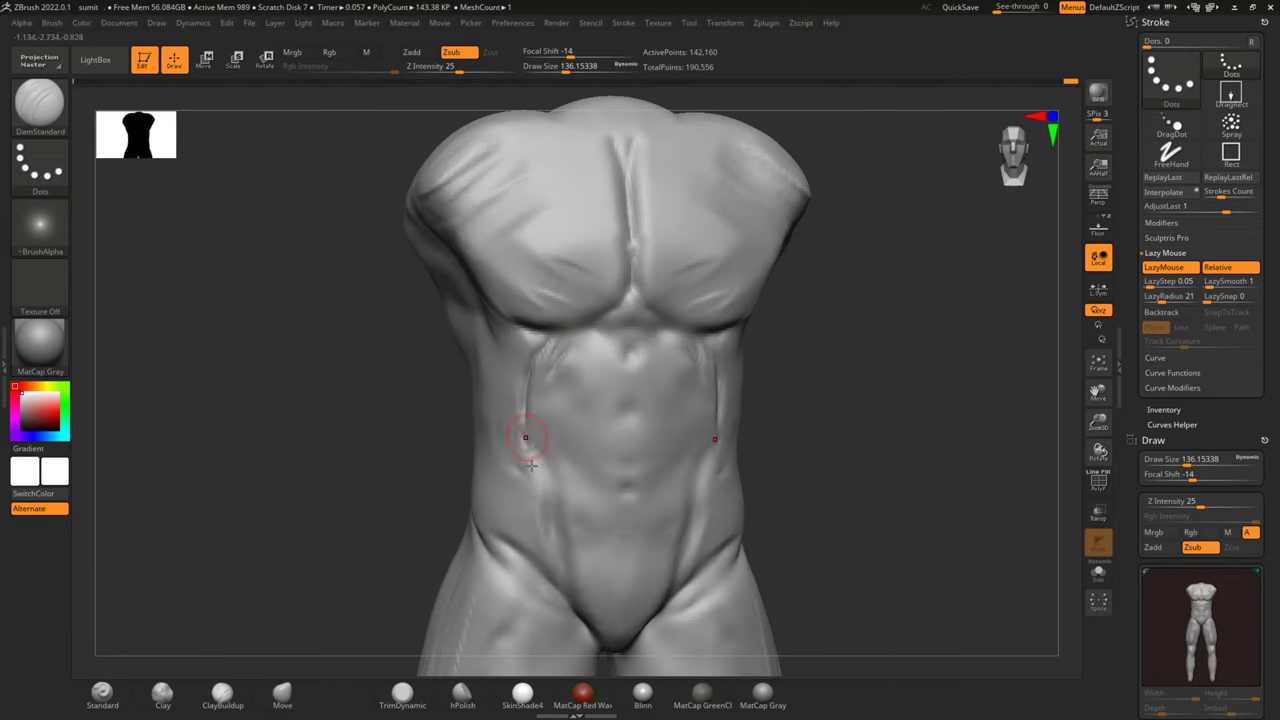
left_click_drag(543, 463, 551, 366, "shift")
Carve a midline groove down the abs plus horizontal grooves across the upper and lower abs
left_click_drag(628, 371, 634, 402, "shift")
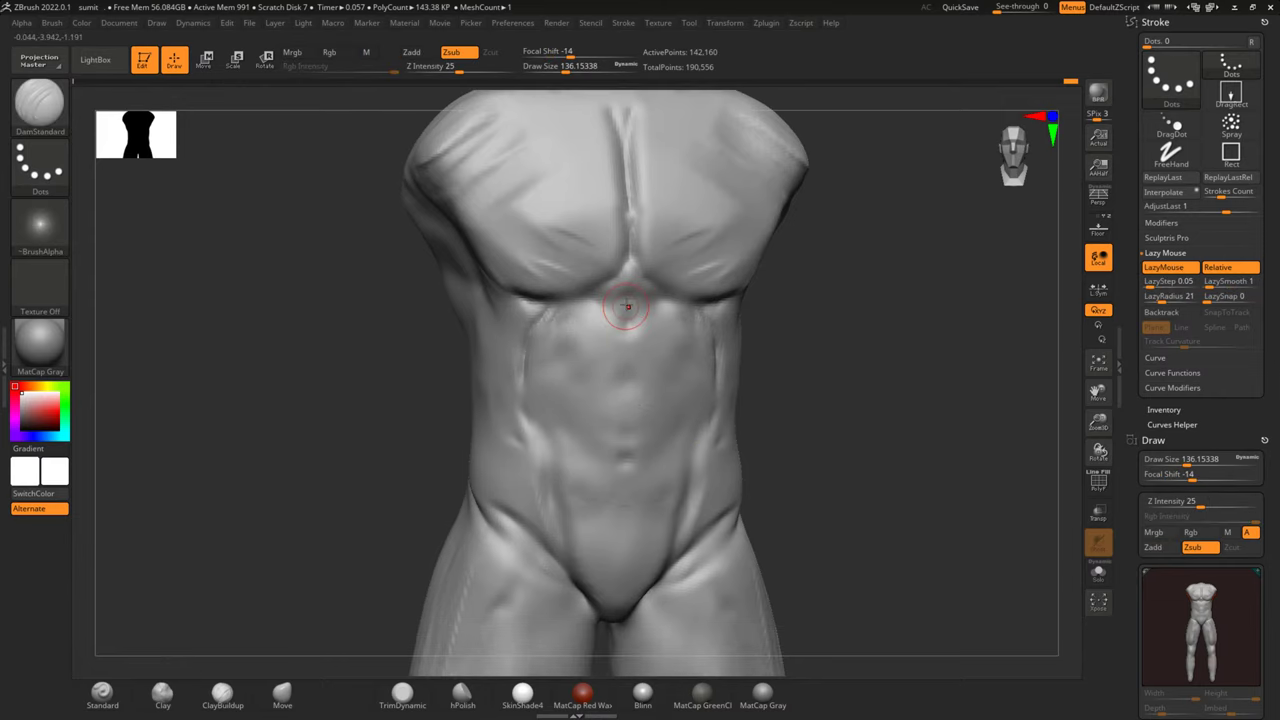
left_click_drag(628, 306, 627, 403)
left_click_drag(627, 349, 632, 453)
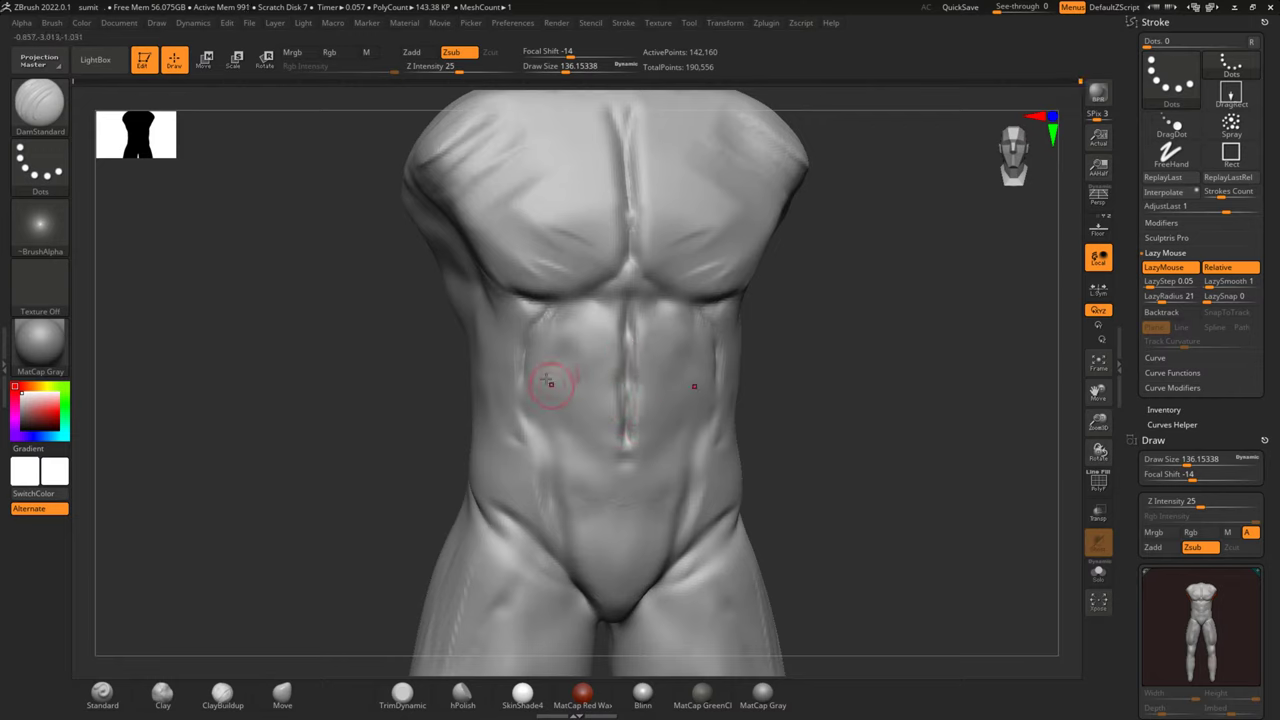
left_click_drag(525, 348, 565, 360)
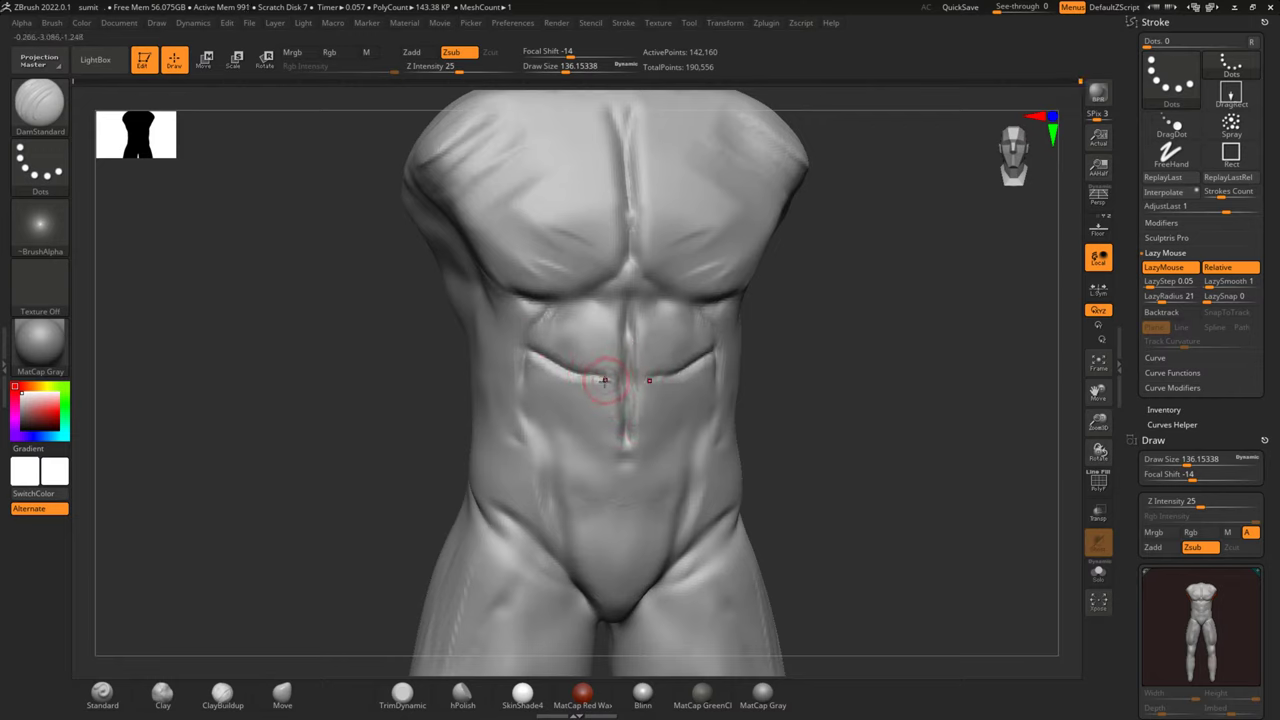
key("shift")
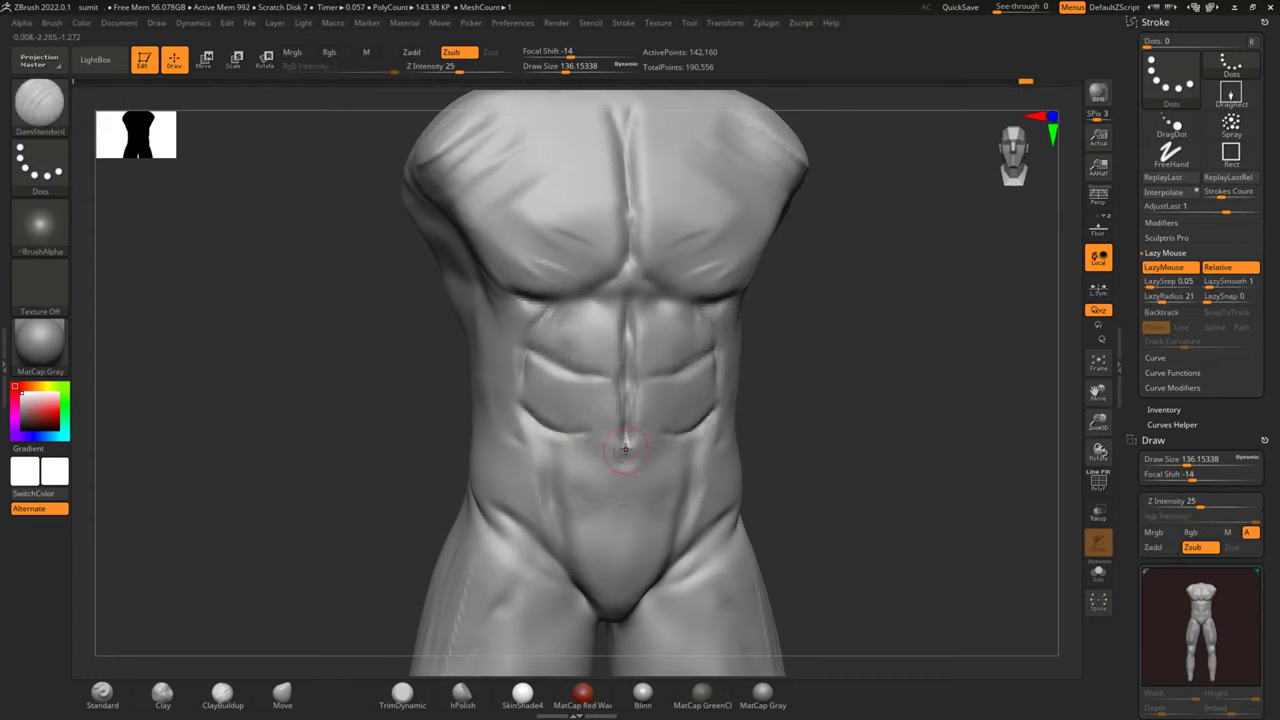
left_click_drag(525, 420, 600, 427)
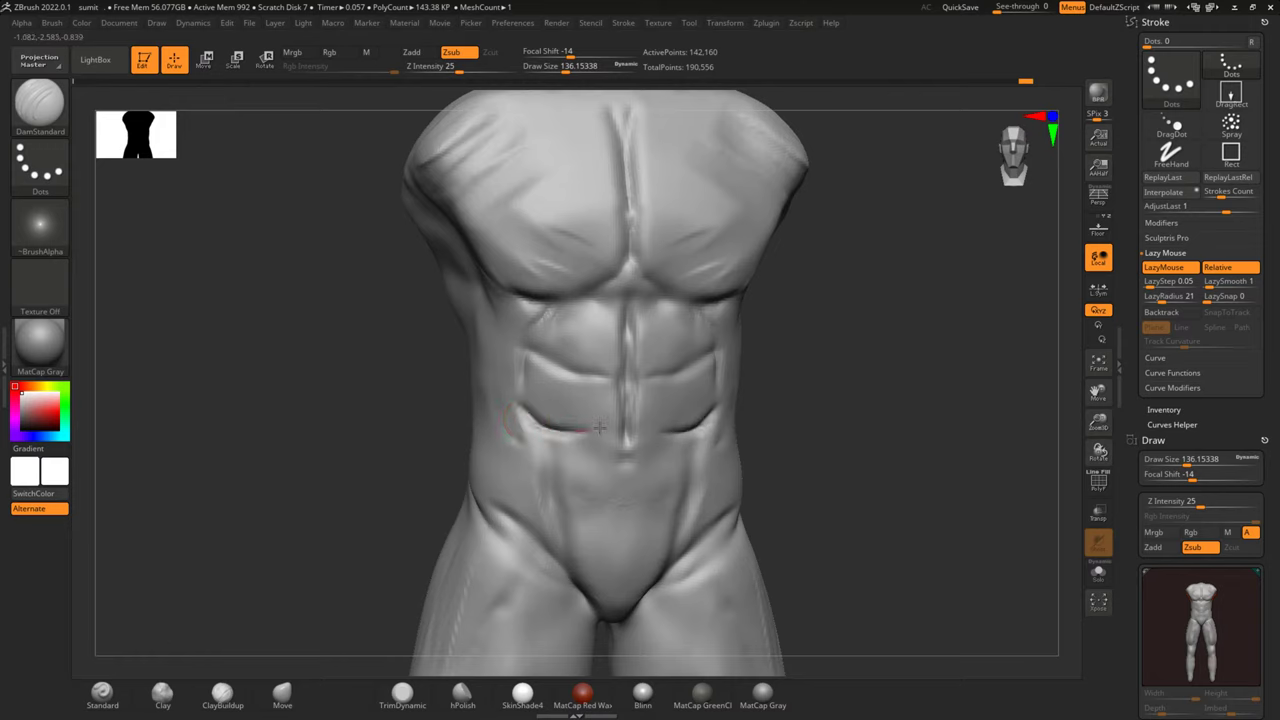
key("shift")
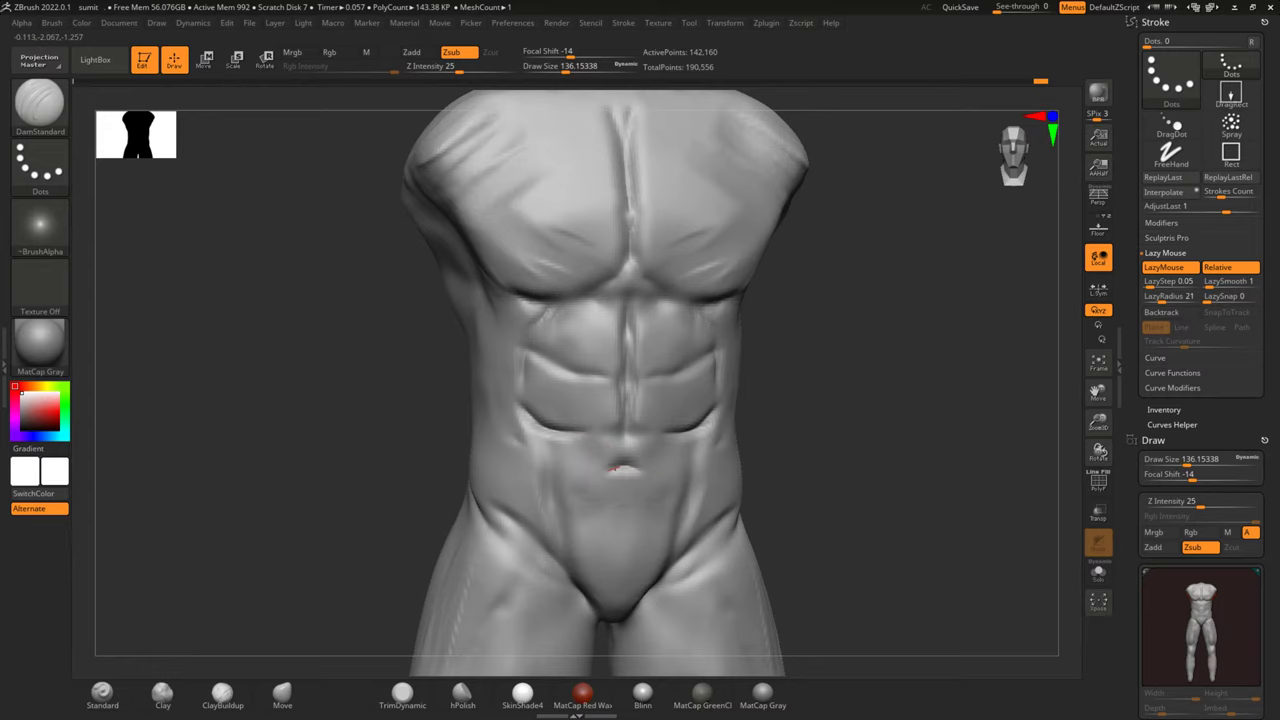
Deepen the crease under the pectorals, checking from side and front views
mouse_move(837, 392)
left_mouse_down()
mouse_move(863, 457)
mouse_move(871, 334)
mouse_move(803, 398)
mouse_move(884, 390)
mouse_move(718, 394)
left_mouse_up()
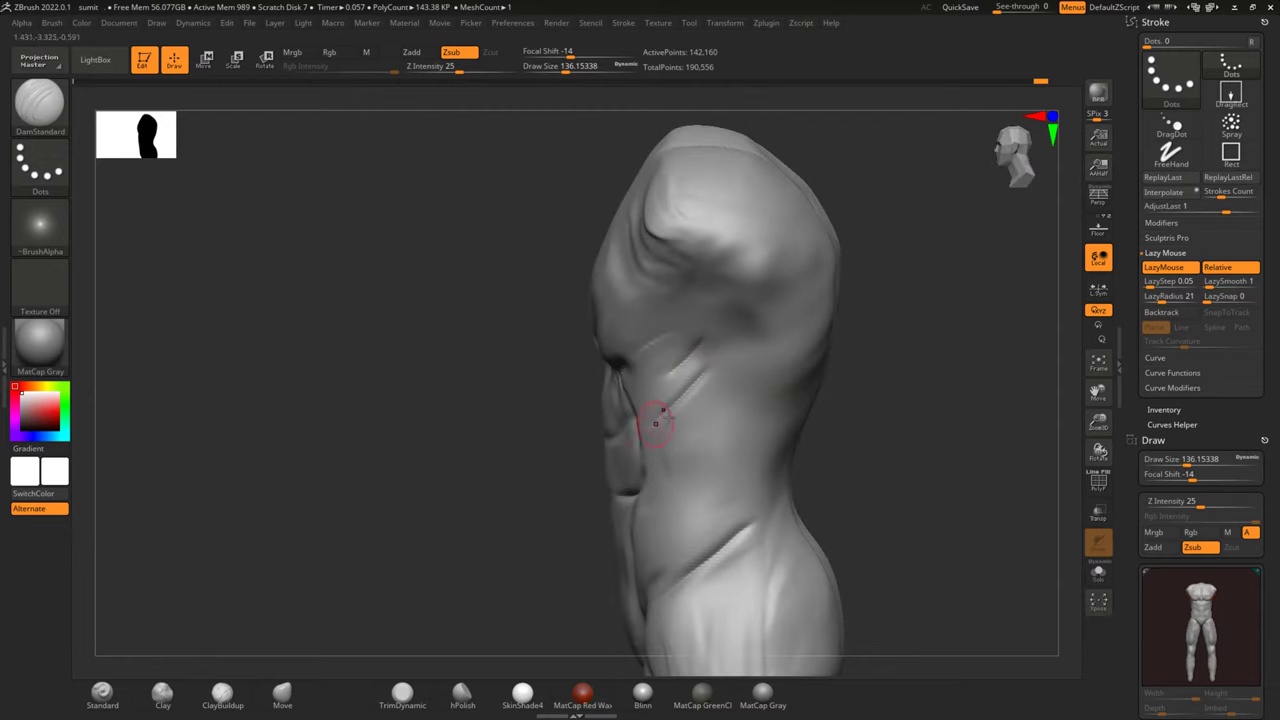
left_click_drag(728, 440, 768, 405)
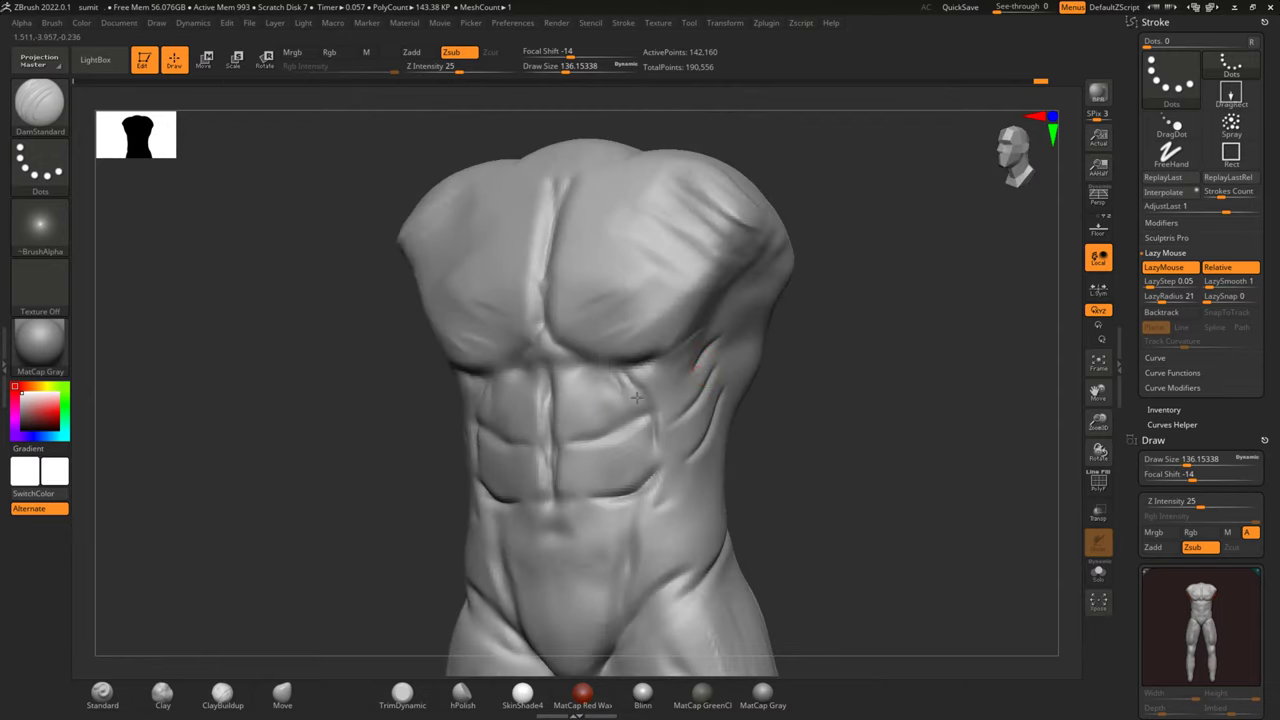
left_click_drag(771, 286, 576, 368)
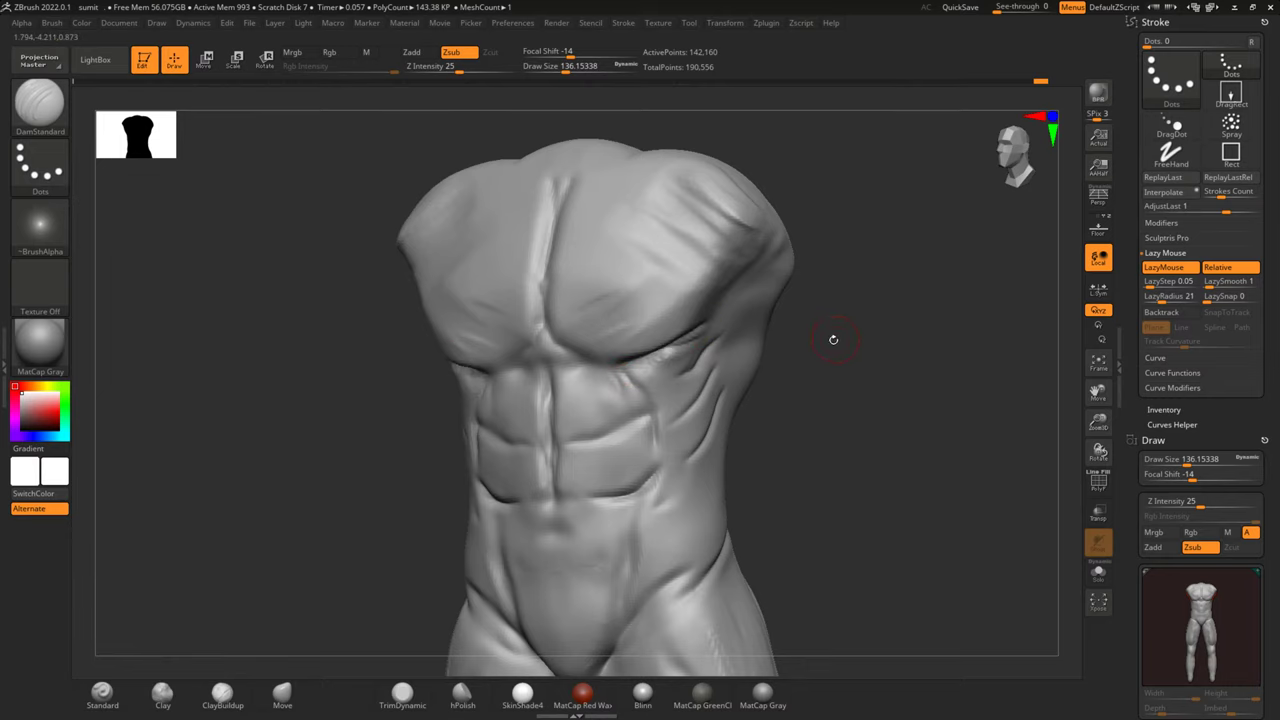
mouse_move(905, 318)
left_mouse_down()
mouse_move(718, 380)
mouse_move(851, 406)
mouse_move(909, 391)
left_mouse_up()
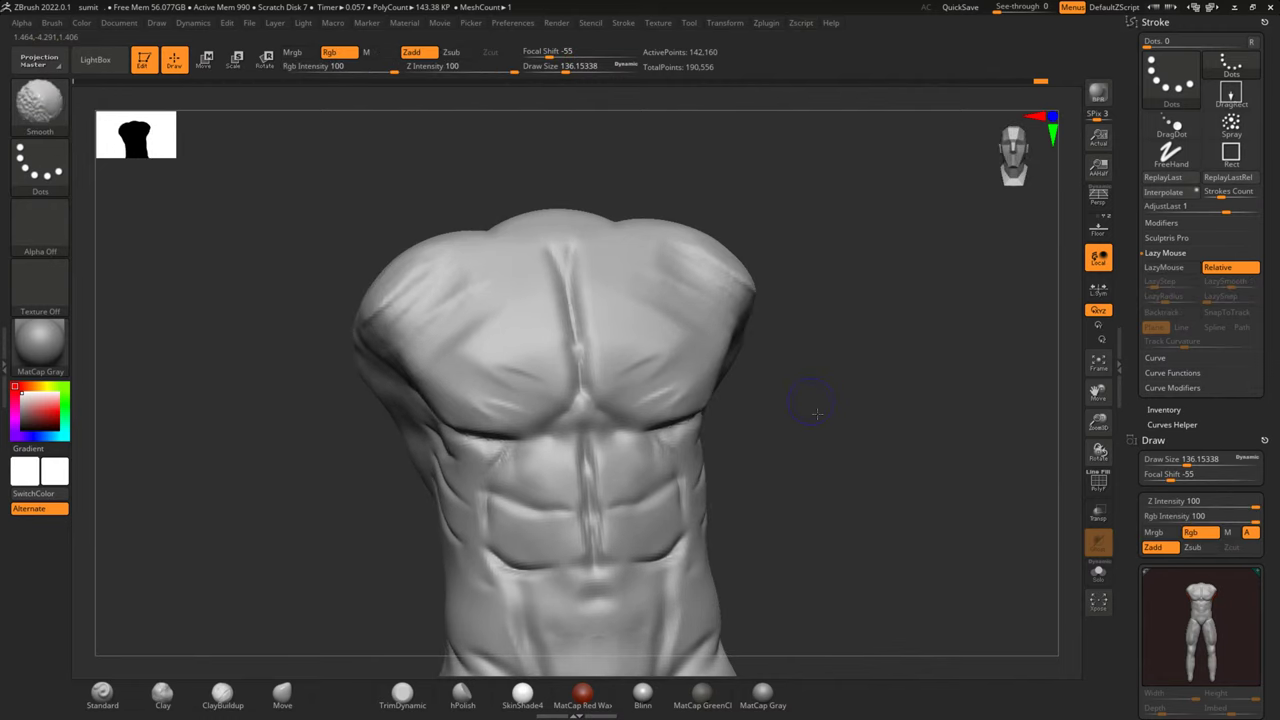
mouse_move(373, 515)
left_mouse_down()
mouse_move(303, 477)
mouse_move(329, 486)
mouse_move(231, 507)
left_mouse_up()
Build up clay on both pectorals with ClayBuildup at brush size about 250
left_click(222, 692)
left_click_drag(337, 526, 446, 437)
key("space")
mouse_move(459, 314)
left_mouse_down()
mouse_move(455, 345)
mouse_move(505, 390)
mouse_move(520, 367)
mouse_move(506, 363)
mouse_move(556, 346)
mouse_move(545, 375)
left_mouse_up()
Flatten the upper chest and sternum with TrimDynamic at size 899, smoothing the pec edges
left_click(402, 690)
key("space")
mouse_move(588, 444)
left_mouse_down()
mouse_move(637, 449)
mouse_move(618, 449)
left_mouse_up()
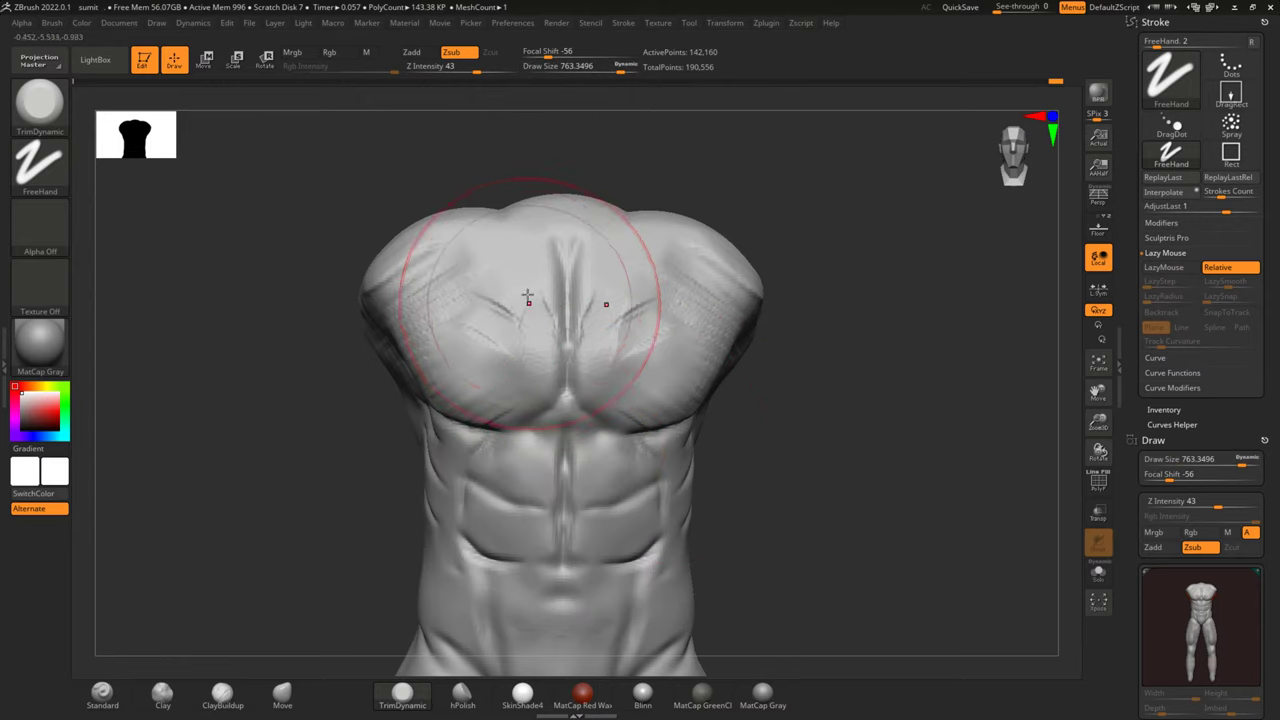
mouse_move(541, 315)
left_mouse_down()
mouse_move(520, 300)
mouse_move(646, 280)
mouse_move(559, 271)
mouse_move(440, 285)
mouse_move(480, 297)
left_mouse_up()
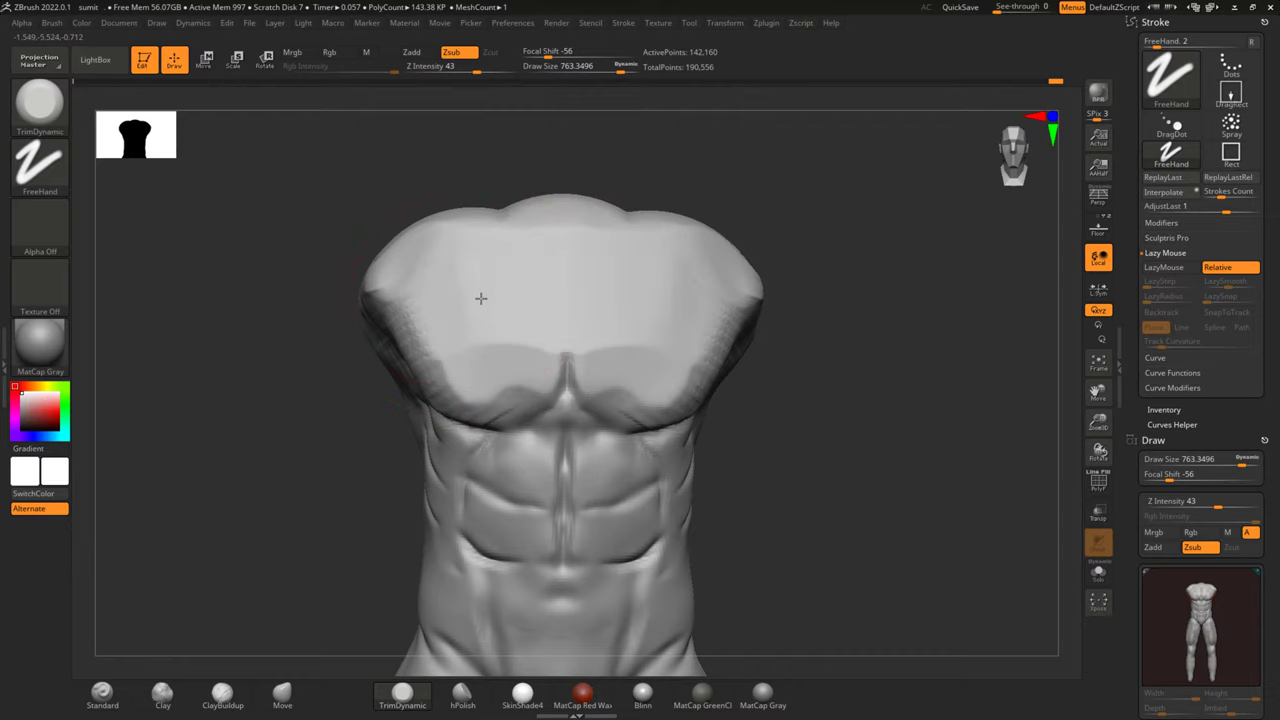
mouse_move(718, 310)
left_mouse_down()
mouse_move(637, 323)
mouse_move(663, 311)
mouse_move(480, 309)
mouse_move(666, 311)
left_mouse_up()
mouse_move(790, 320)
left_mouse_down()
mouse_move(845, 329)
mouse_move(717, 334)
mouse_move(717, 394)
mouse_move(586, 357)
mouse_move(671, 371)
mouse_move(640, 374)
left_mouse_up()
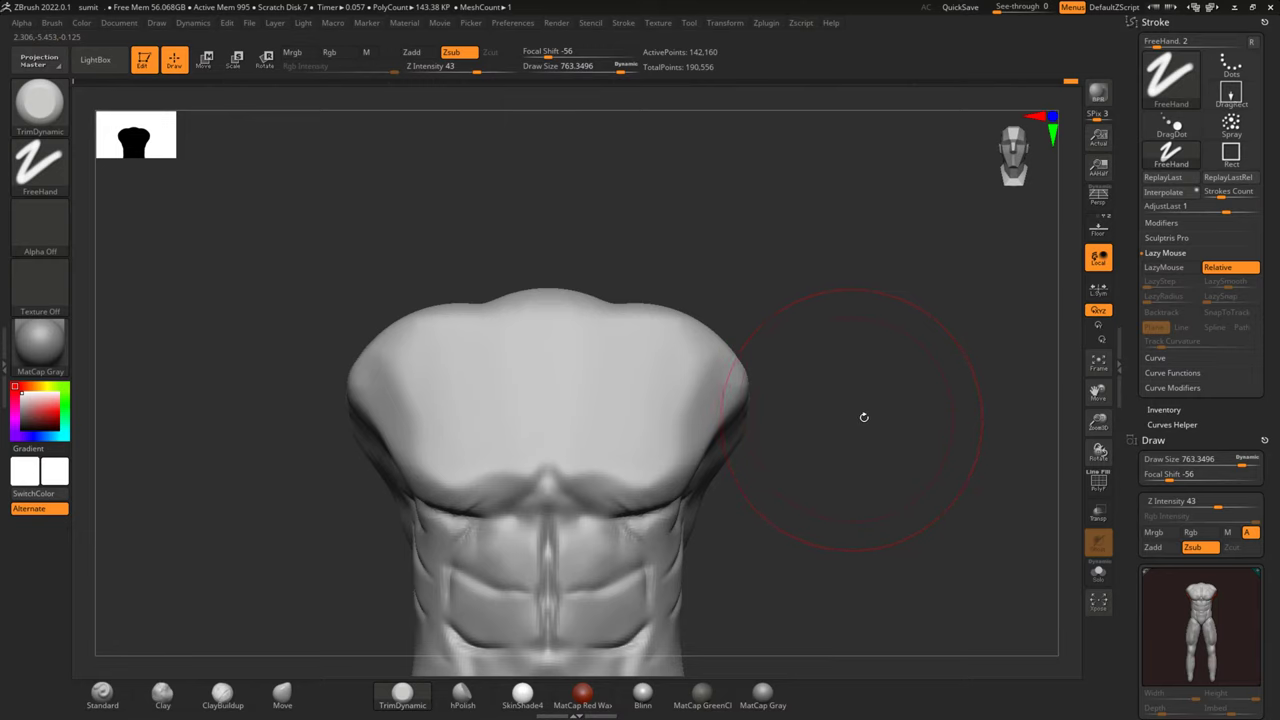
Make the arms subtool visible in the Subtool list
left_click_drag(864, 417, 902, 334, "alt")
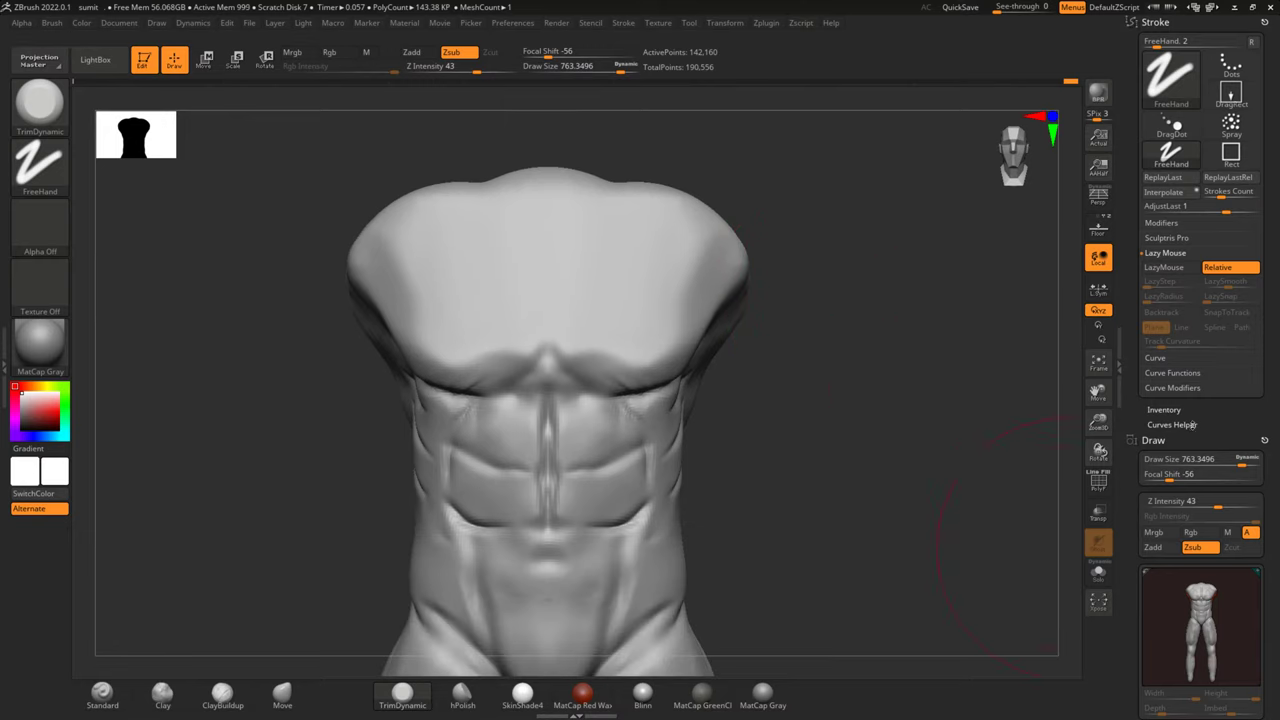
scroll(1200, 440, "down", 10)
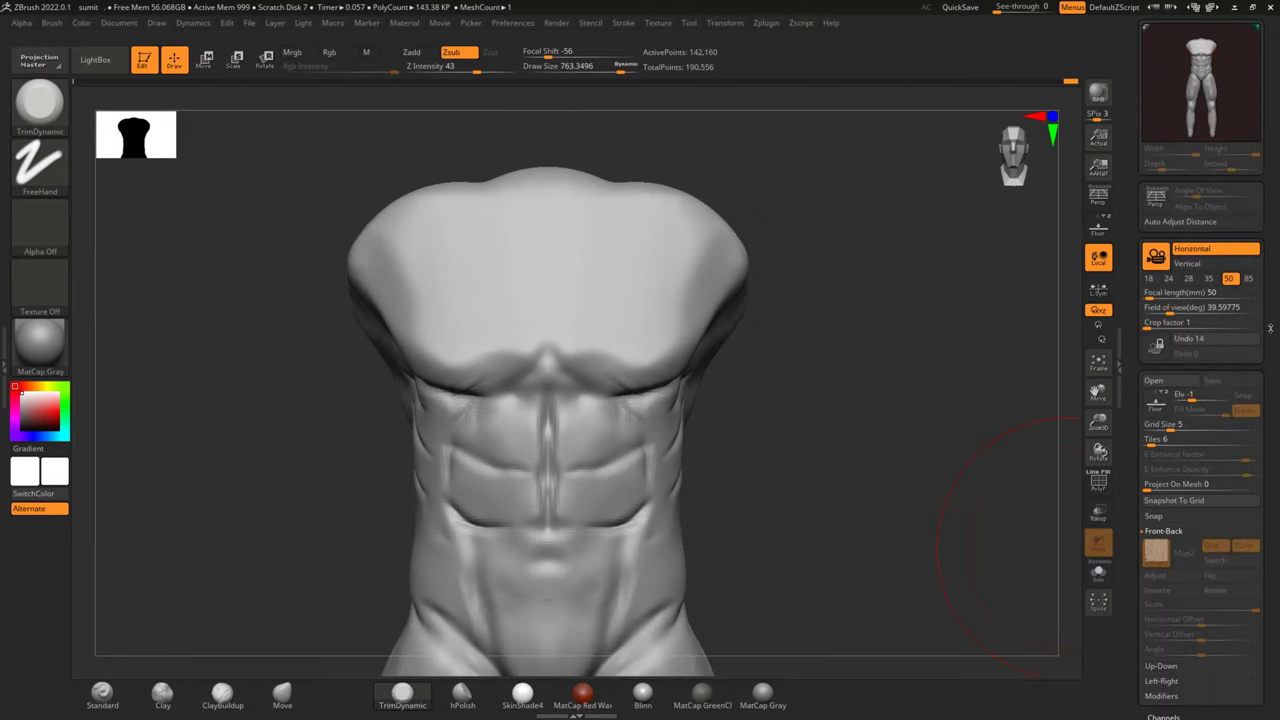
scroll(1178, 411, "down", 5)
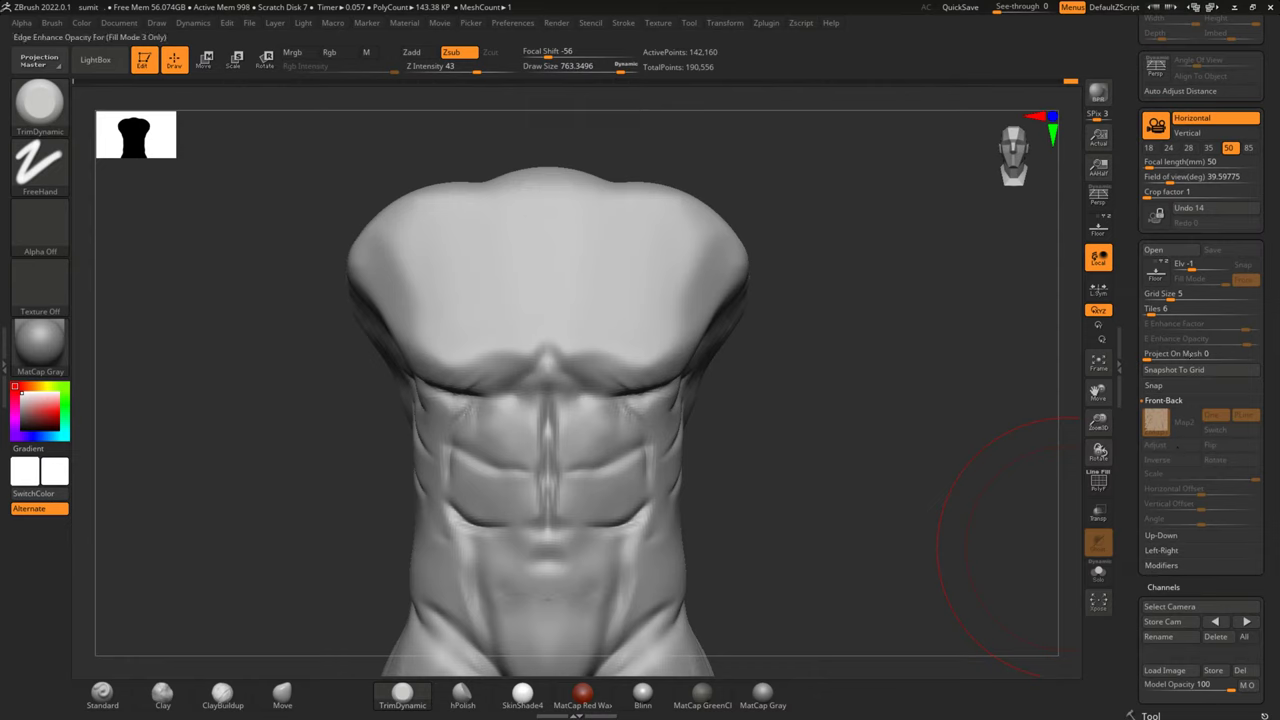
scroll(1210, 600, "down", 3)
scroll(1210, 610, "down", 3)
scroll(1215, 625, "down", 3)
left_click(1254, 633)
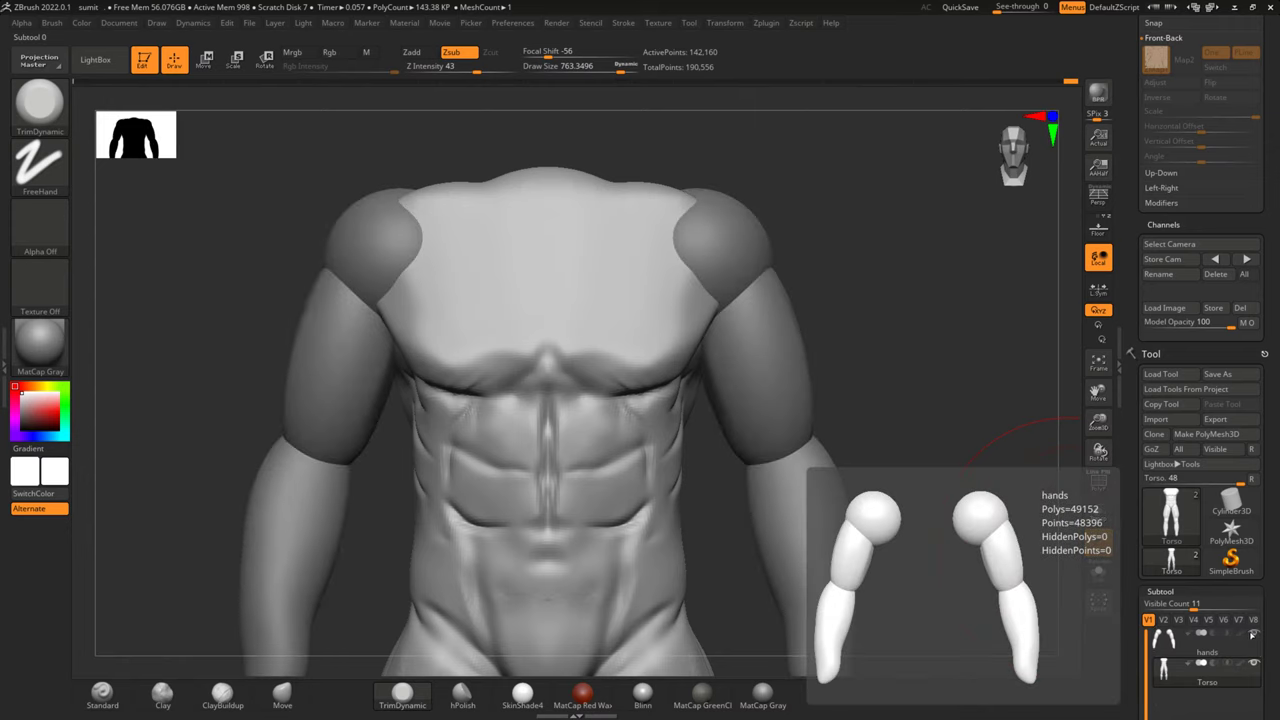
Shrink the draw size and switch to the ClayBuildup brush, angled on the upper chest
left_click_drag(965, 374, 974, 420, "alt")
key("space")
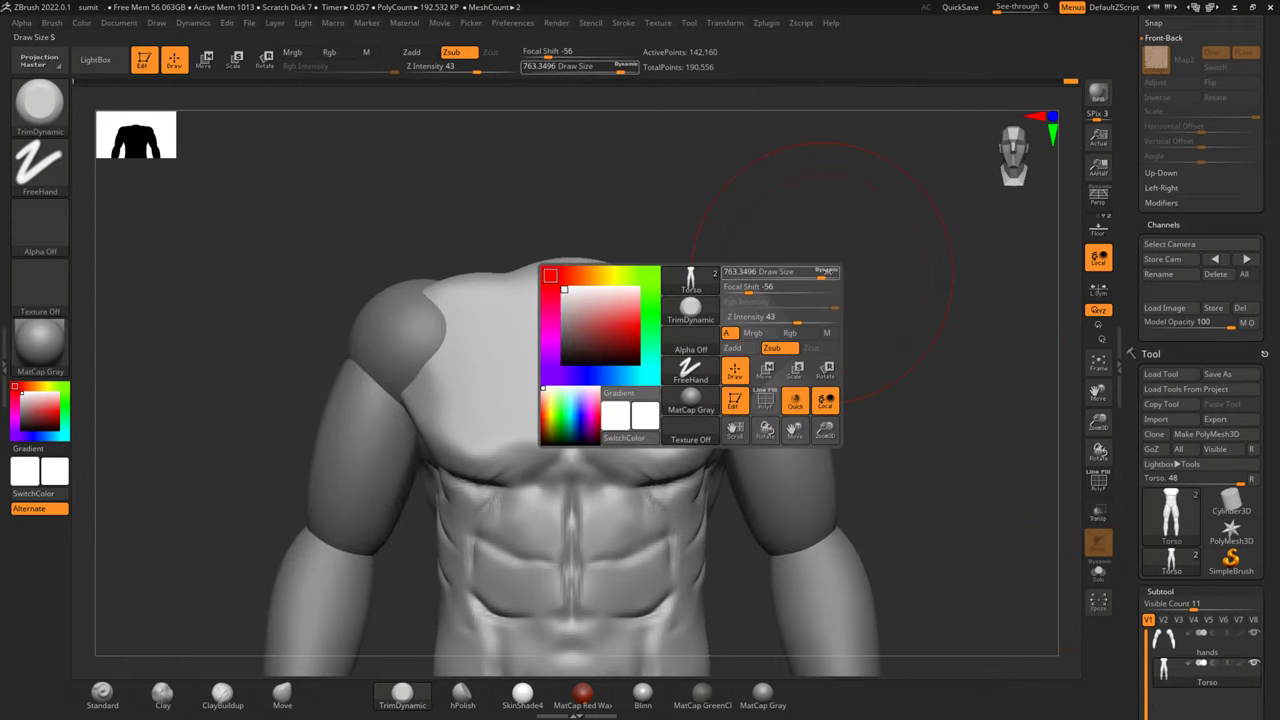
left_click_drag(826, 277, 766, 281)
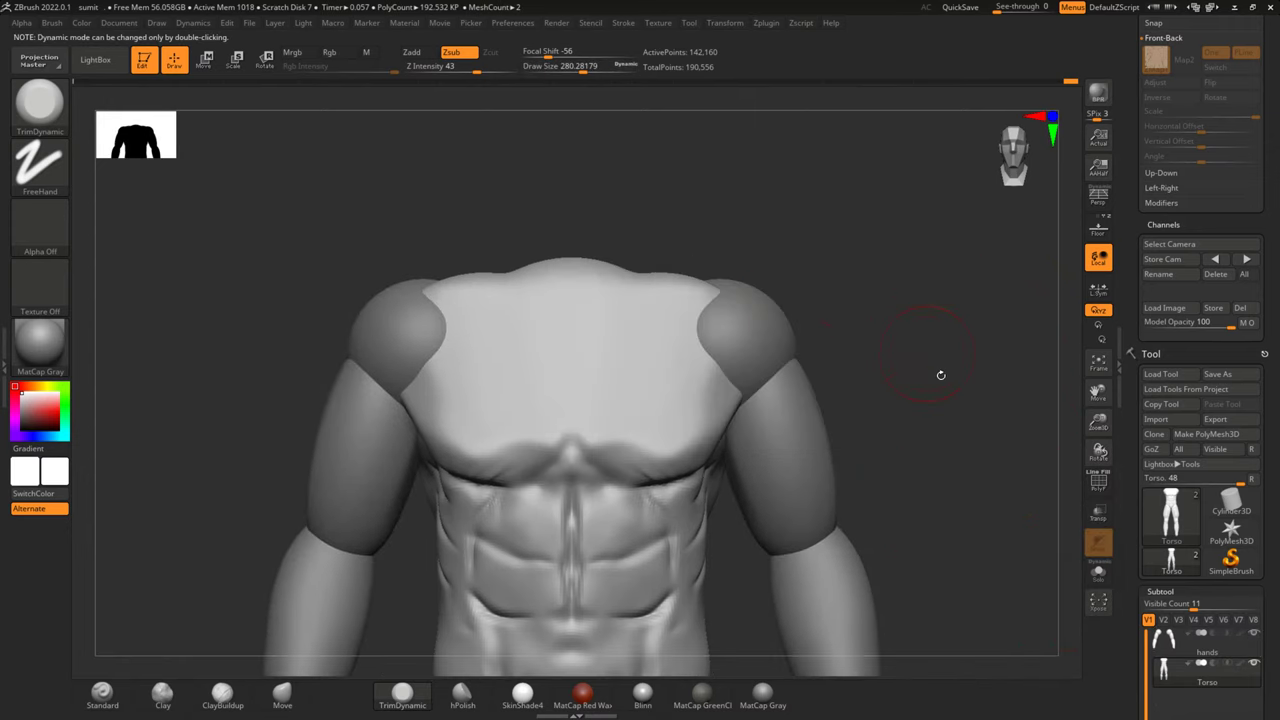
mouse_move(918, 385)
left_mouse_down()
mouse_move(960, 330)
mouse_move(937, 374)
mouse_move(957, 307)
mouse_move(887, 339)
left_mouse_up()
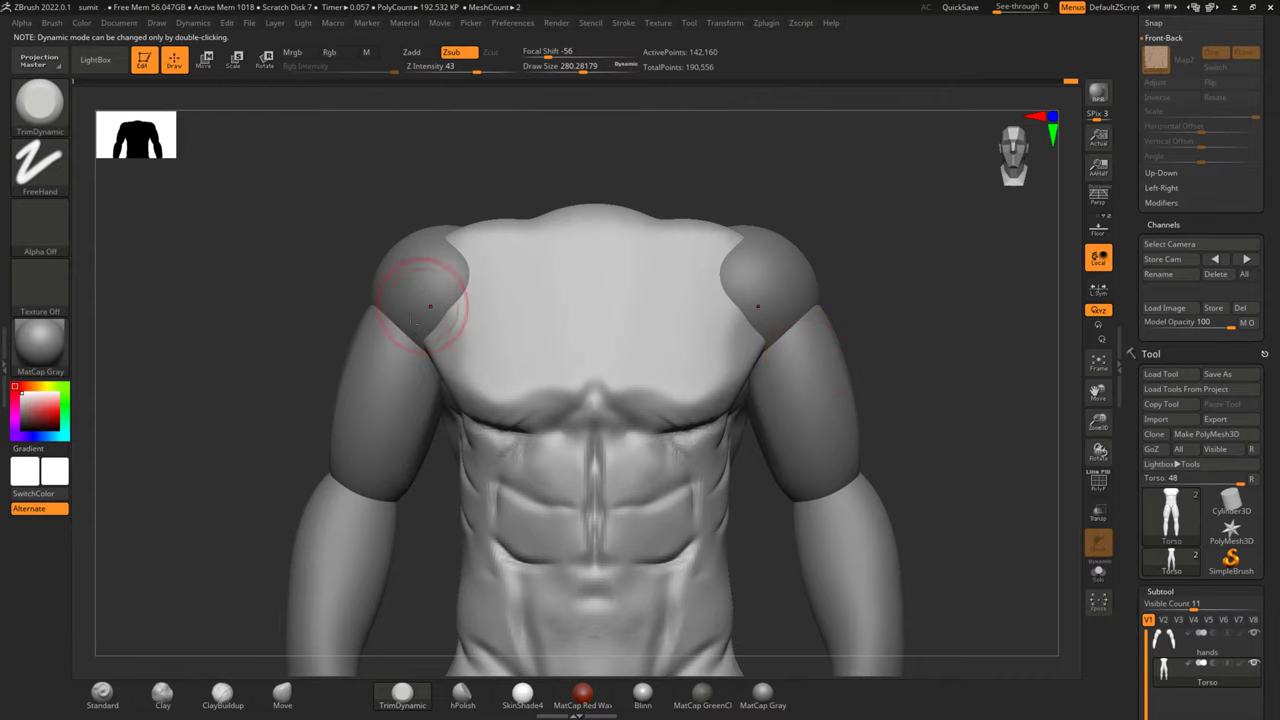
mouse_move(334, 251)
left_mouse_down()
mouse_move(236, 376)
mouse_move(320, 331)
left_mouse_up()
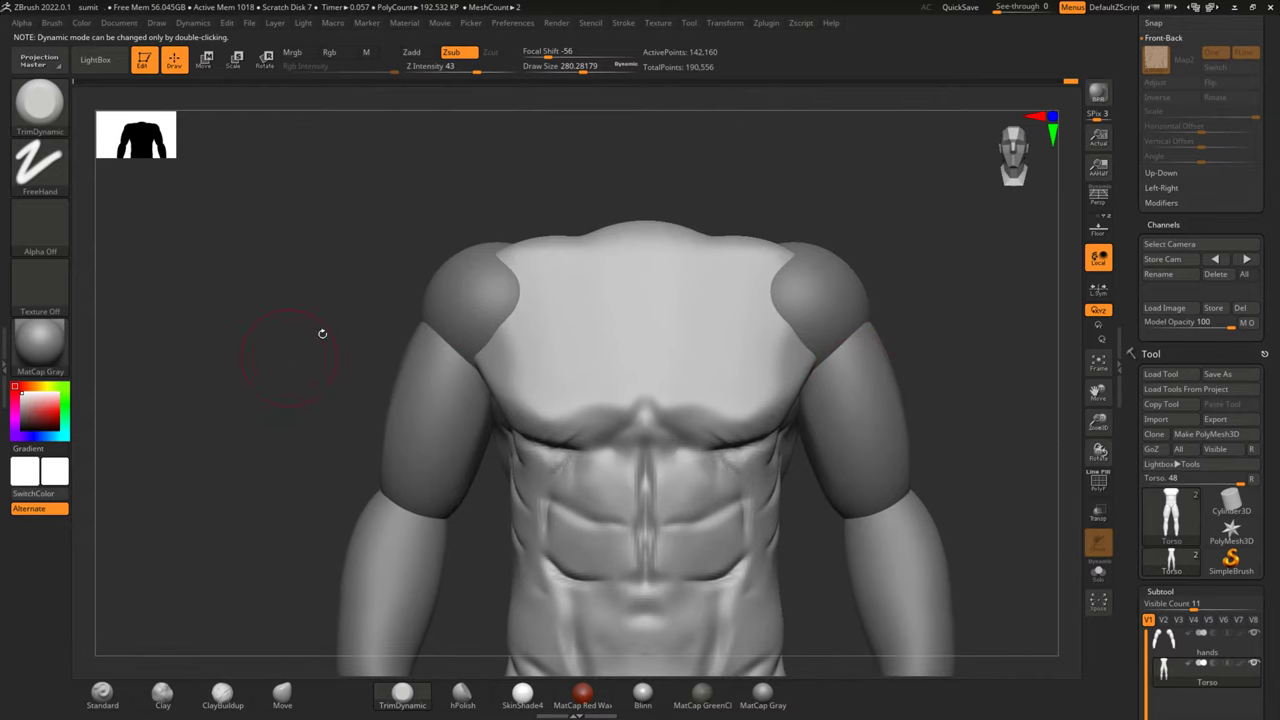
left_click(222, 693)
mouse_move(257, 477)
left_mouse_down()
mouse_move(206, 471)
mouse_move(486, 406)
left_mouse_up()
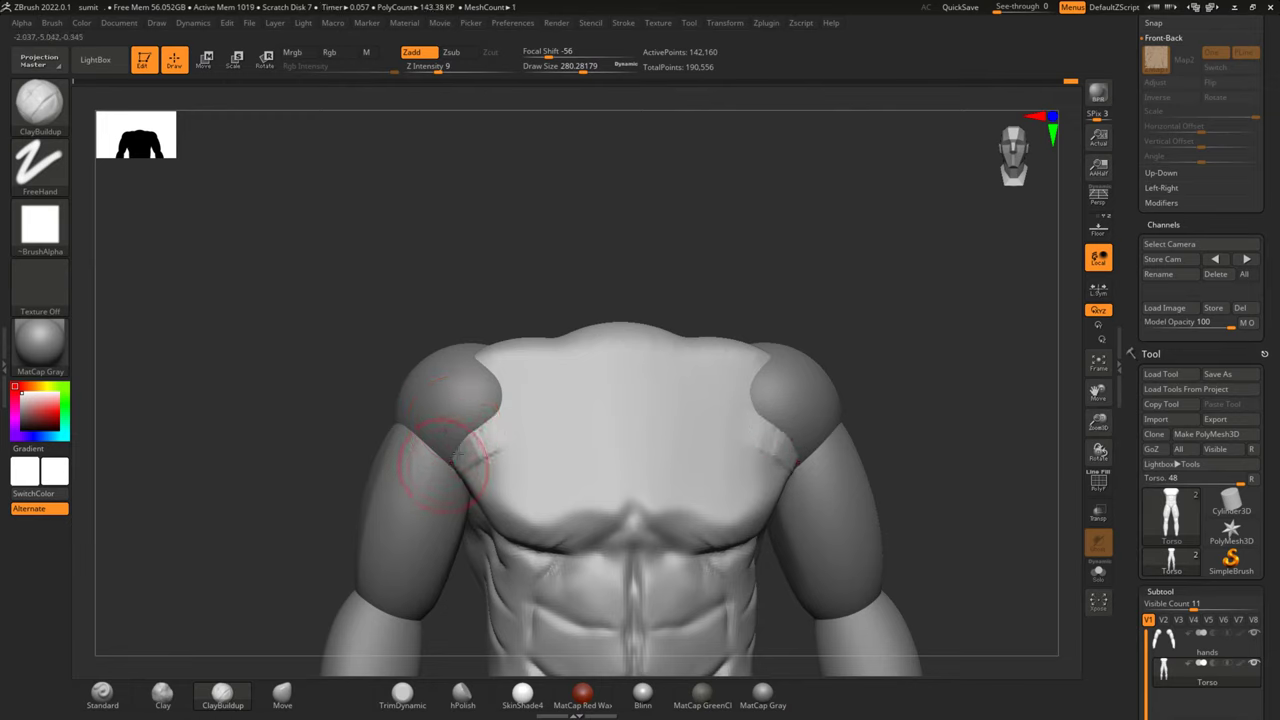
Build up clay strokes across both pectorals and smooth the left pectoral
key("shift")
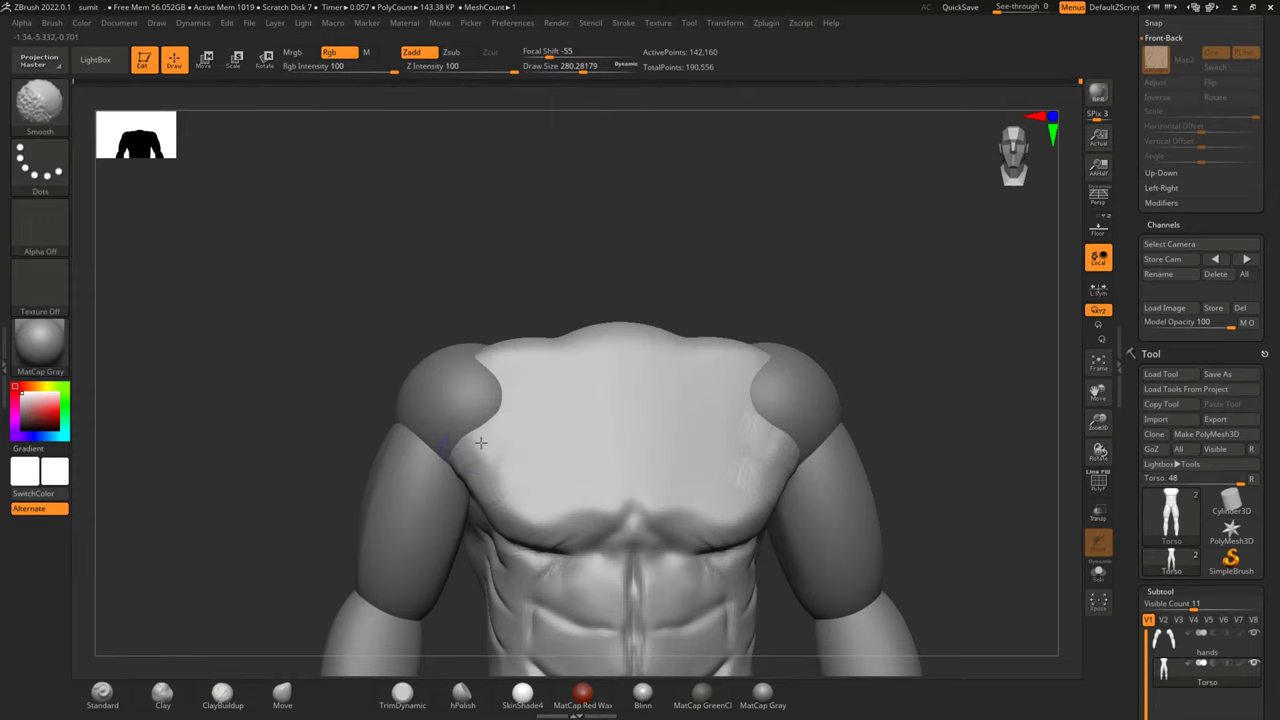
mouse_move(870, 320)
left_mouse_down()
mouse_move(857, 261)
mouse_move(843, 266)
left_mouse_up()
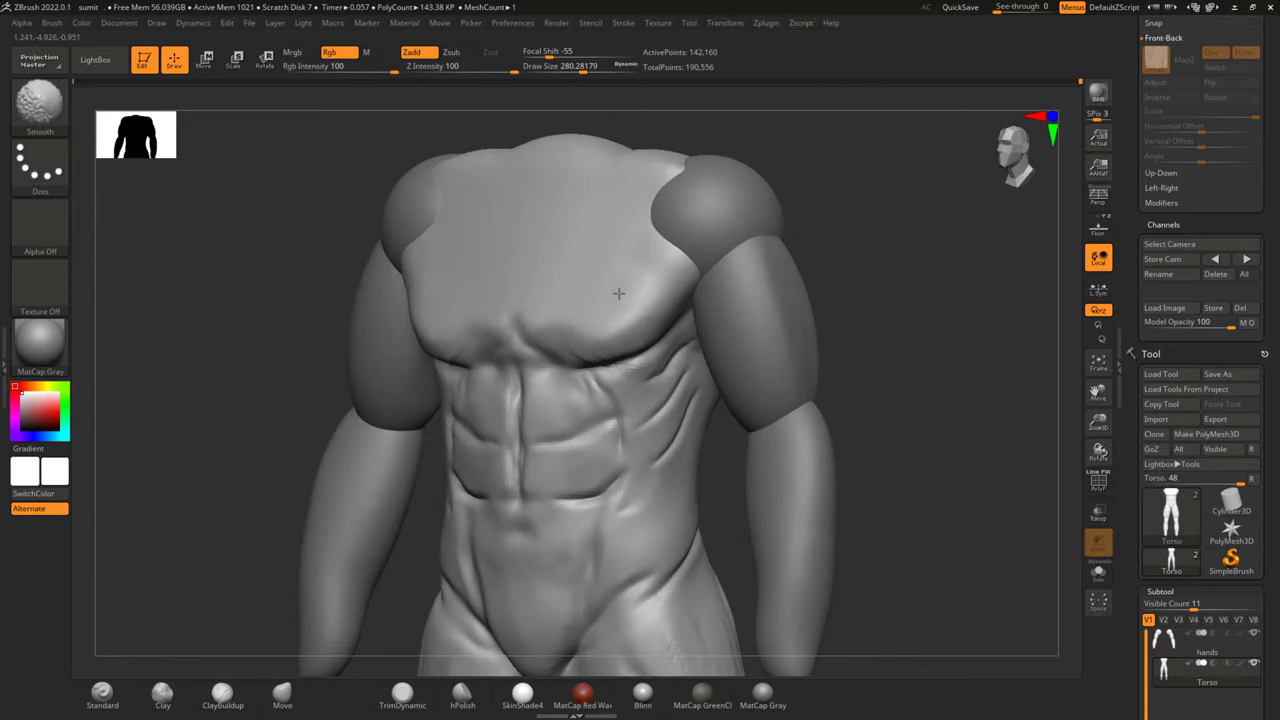
left_click_drag(800, 250, 784, 290, "shift")
mouse_move(460, 380)
left_mouse_down()
mouse_move(551, 426)
mouse_move(590, 470)
left_mouse_up()
left_click_drag(500, 400, 600, 480)
left_click_drag(500, 470, 560, 495)
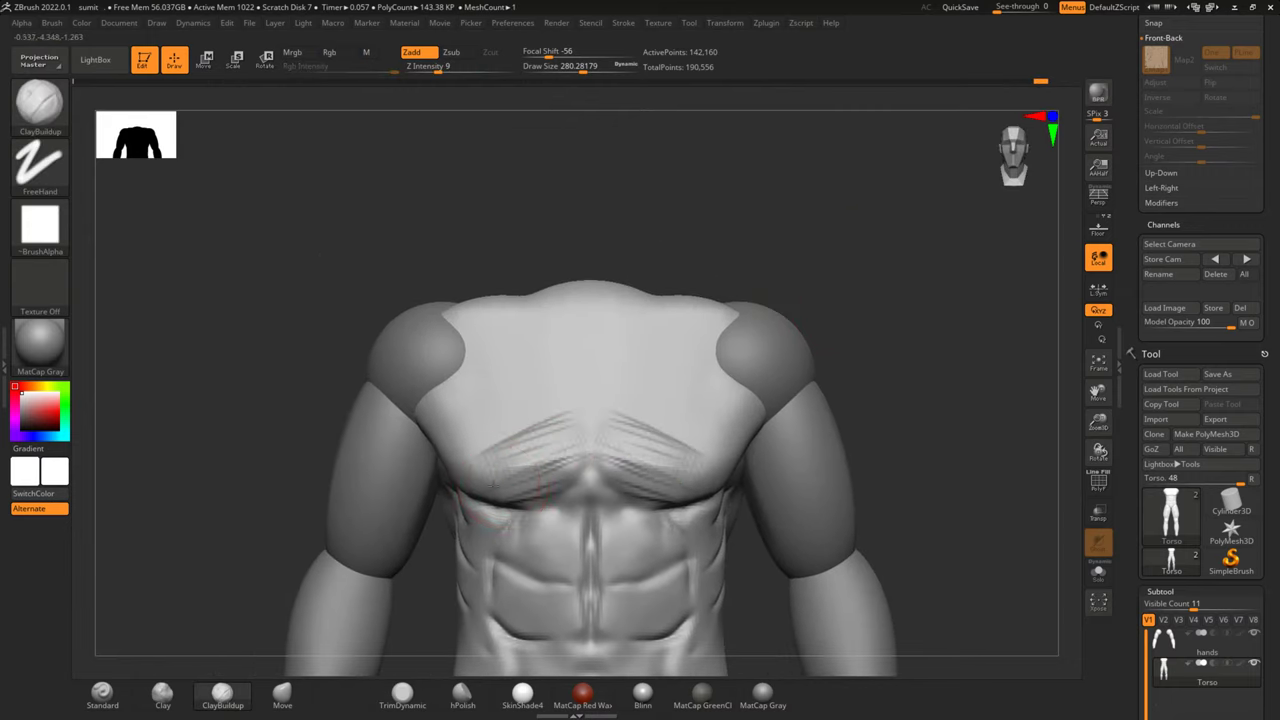
key("shift")
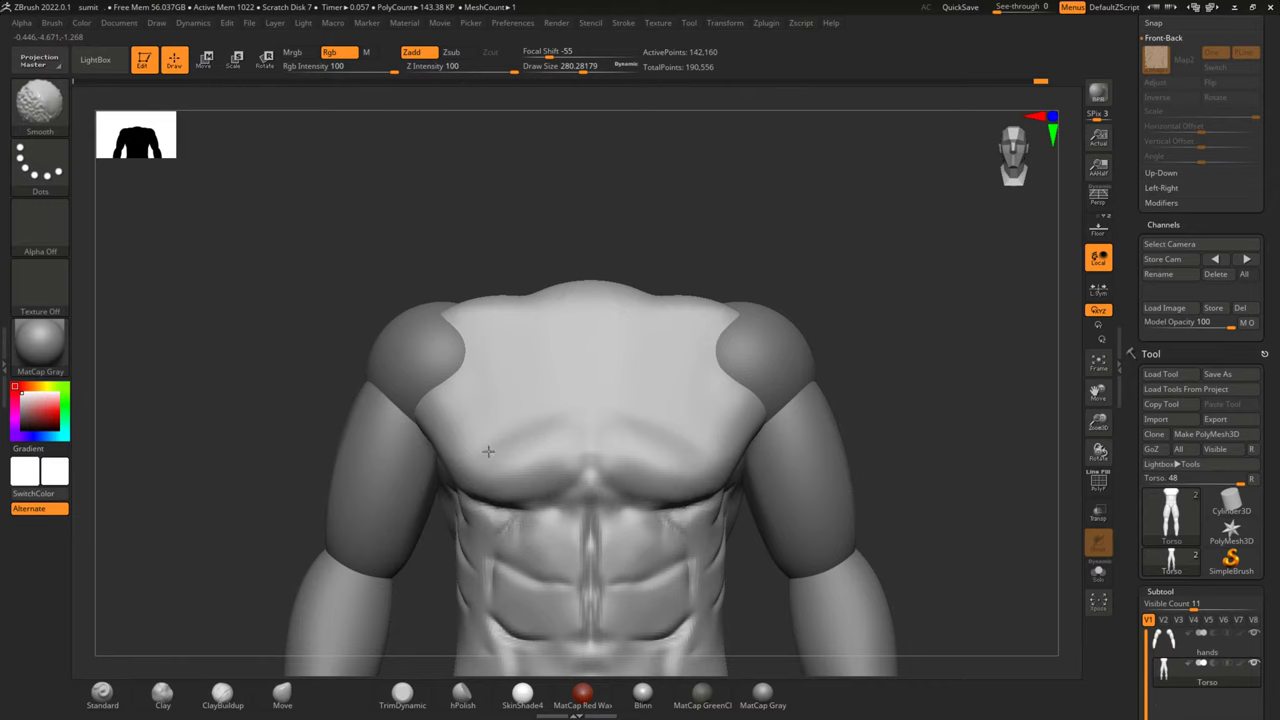
mouse_move(488, 452)
left_mouse_down("shift")
mouse_move(520, 414)
mouse_move(569, 391)
mouse_move(469, 447)
left_mouse_up("shift")
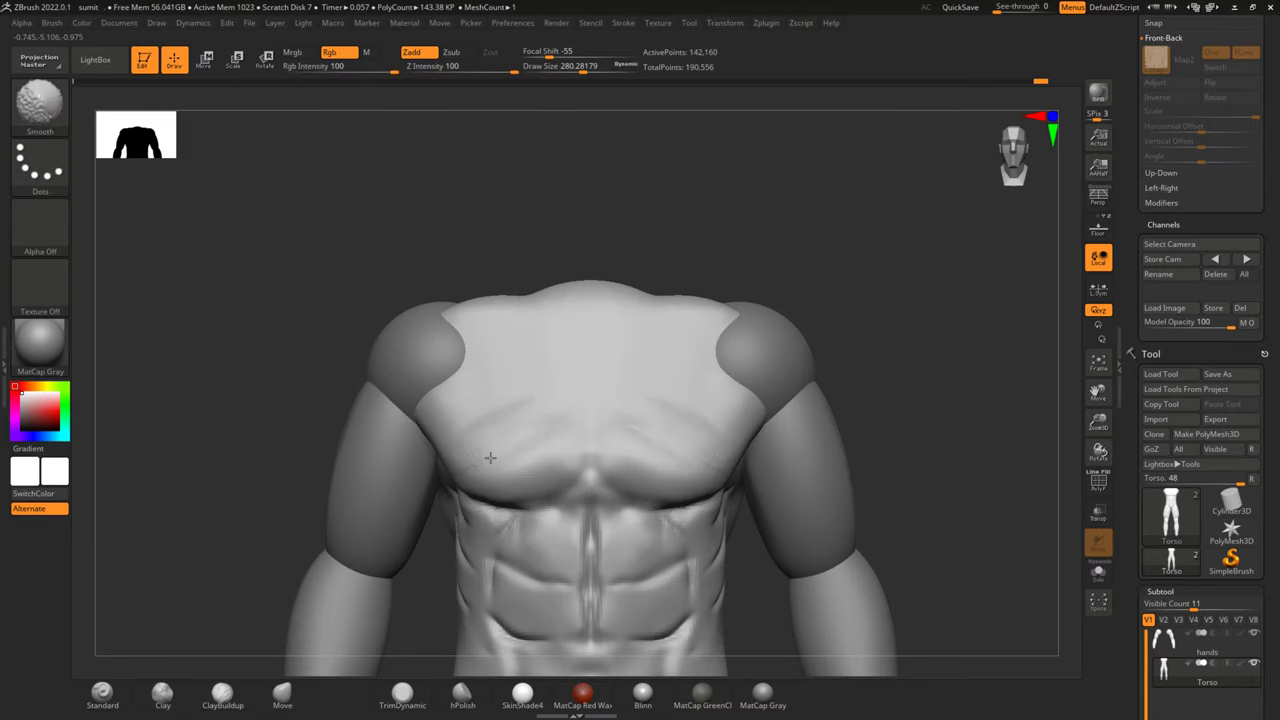
left_click(40, 100)
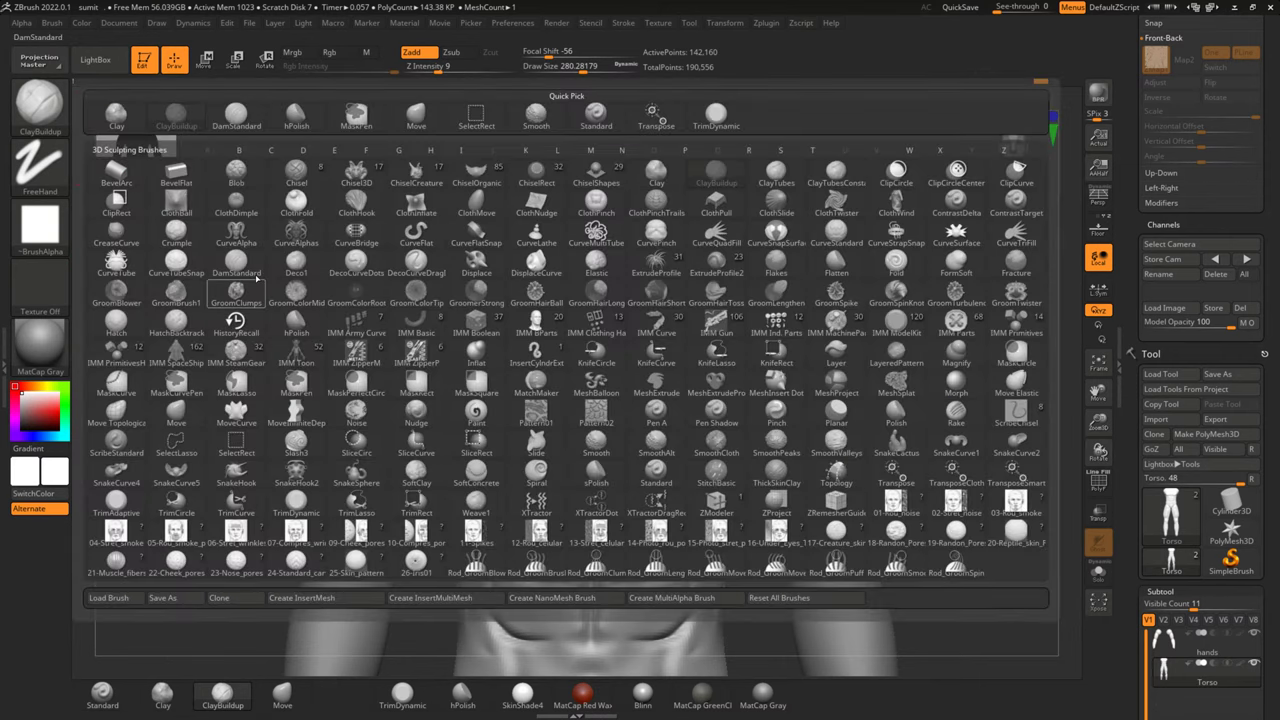
Carve a vertical sternum groove and creases below both collarbones with DamStandard
left_click(236, 262)
left_click_drag(592, 322, 592, 392)
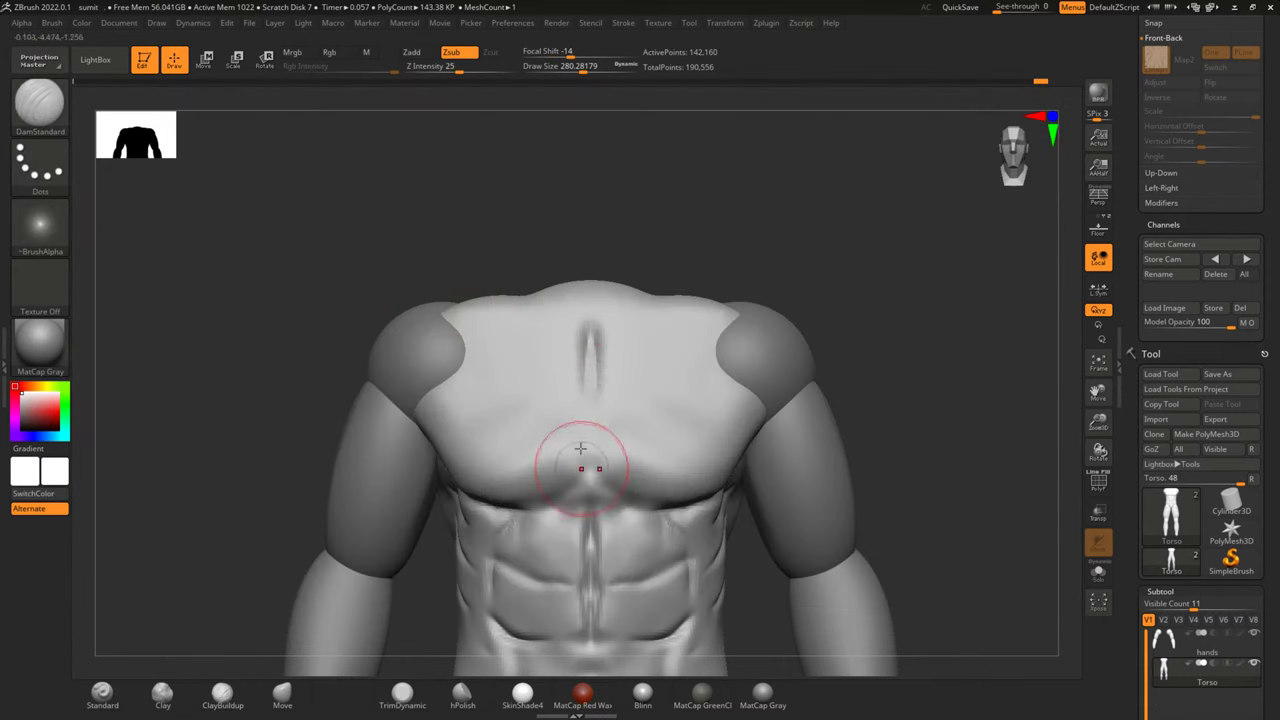
left_click_drag(592, 330, 591, 488)
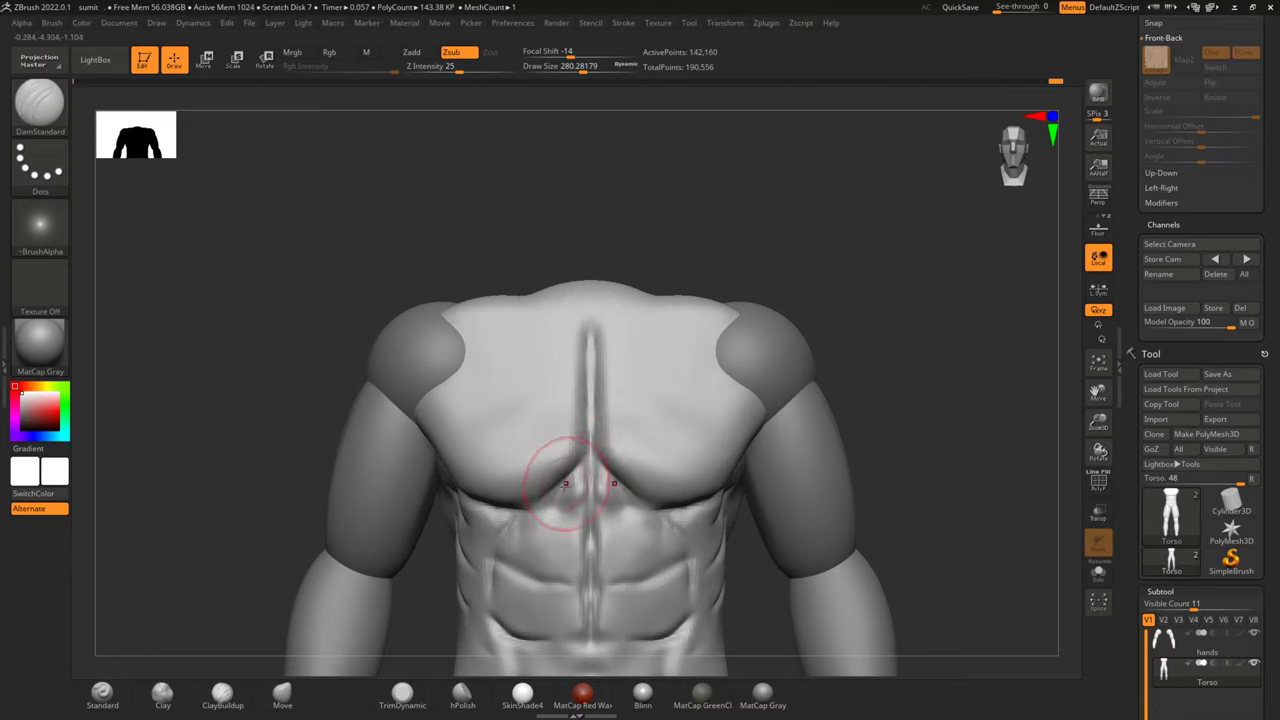
left_click_drag(514, 486, 592, 462, "shift")
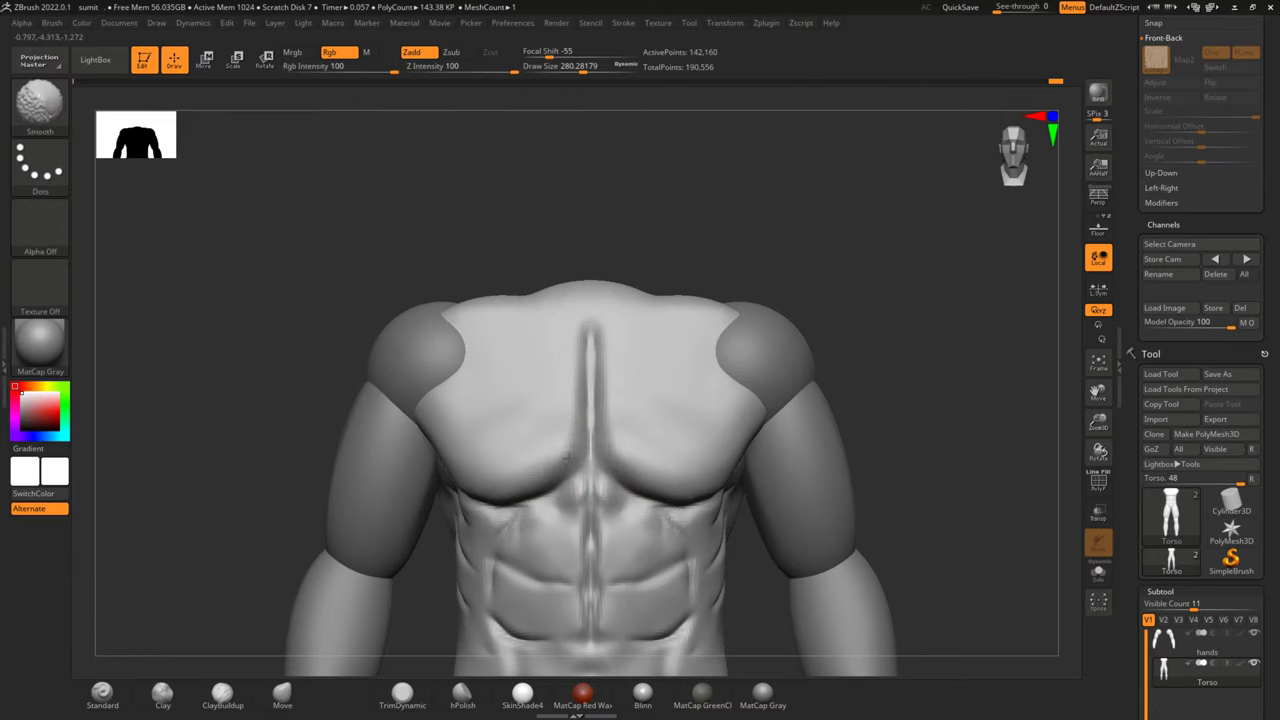
left_click_drag(689, 243, 671, 271, "alt")
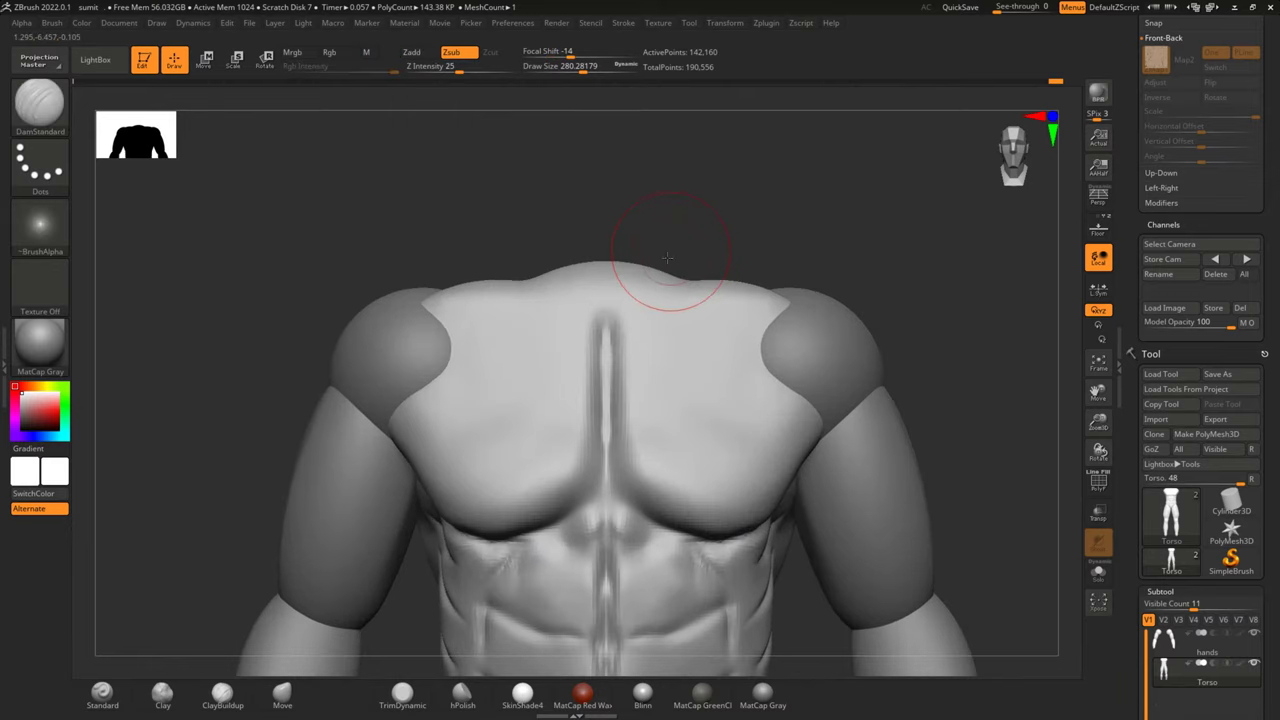
mouse_move(571, 300)
left_mouse_down()
mouse_move(600, 314)
mouse_move(480, 280)
left_mouse_up()
mouse_move(425, 239)
left_mouse_down()
mouse_move(457, 271)
mouse_move(528, 271)
mouse_move(514, 277)
mouse_move(573, 296)
mouse_move(557, 300)
mouse_move(586, 320)
mouse_move(555, 300)
mouse_move(546, 264)
left_mouse_up()
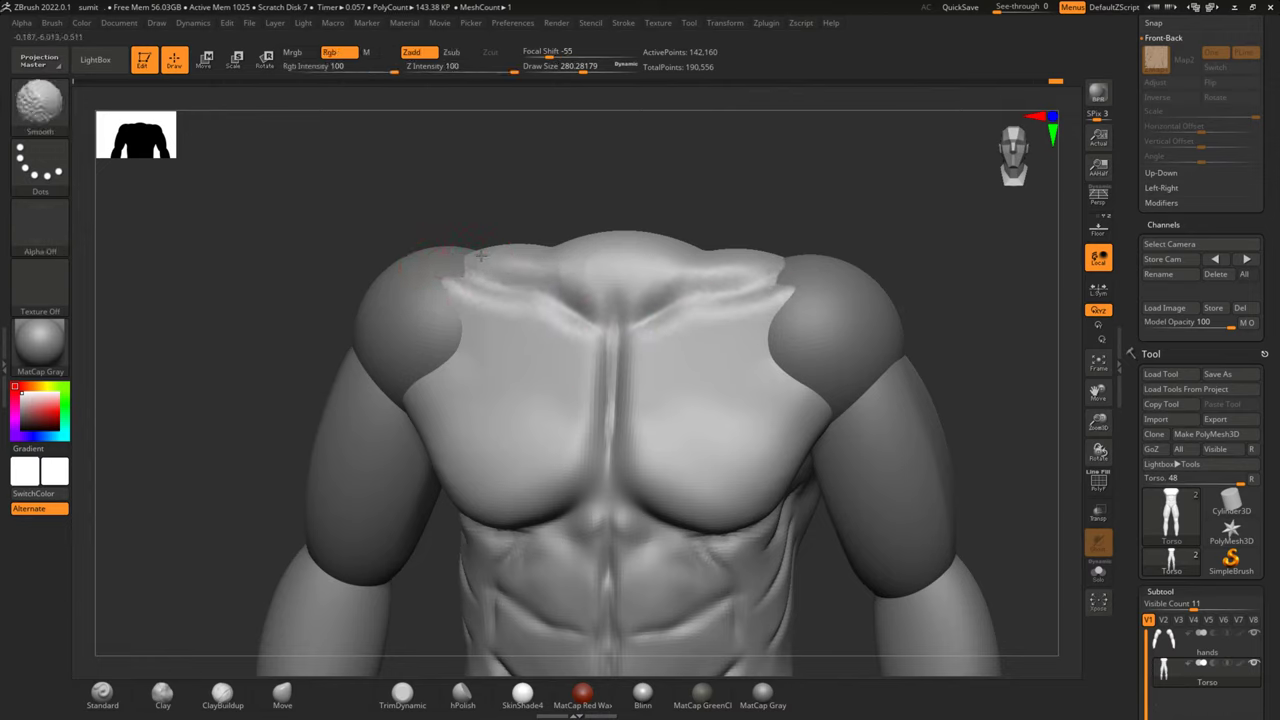
Zoom out and rotate to a front view of the whole figure
mouse_move(740, 197)
left_mouse_down("alt")
mouse_move(817, 203)
mouse_move(786, 269)
left_mouse_up("alt")
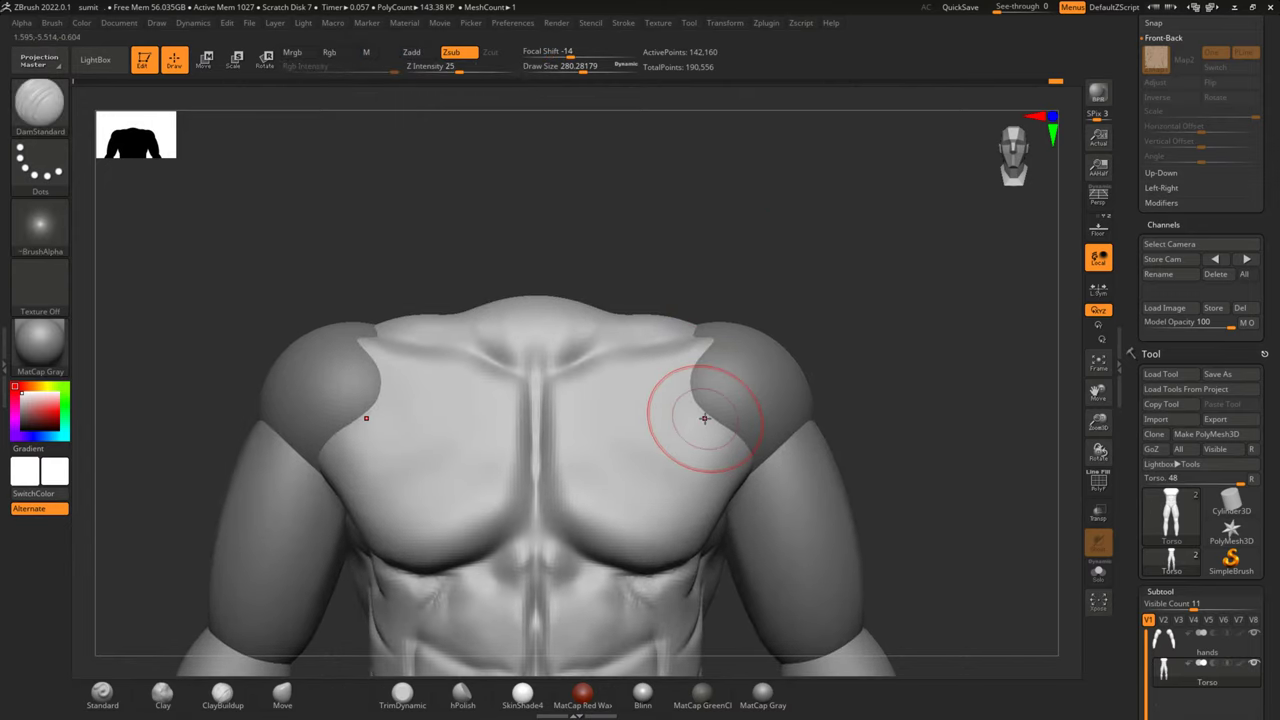
scroll(704, 418, "down", 5)
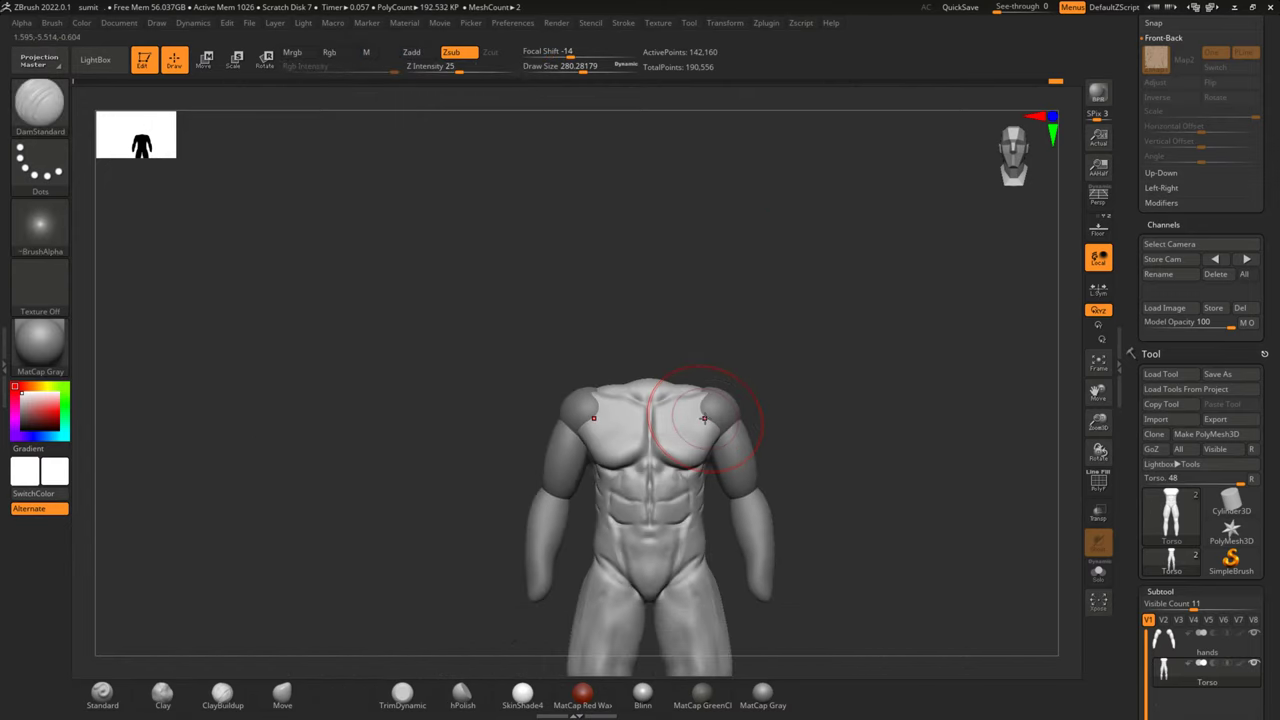
mouse_move(840, 495)
left_mouse_down("alt")
mouse_move(843, 429)
mouse_move(791, 360)
mouse_move(769, 403)
mouse_move(811, 387)
mouse_move(820, 366)
mouse_move(784, 441)
left_mouse_up("alt")
mouse_move(784, 385)
left_mouse_down()
mouse_move(808, 483)
mouse_move(817, 365)
mouse_move(797, 409)
mouse_move(846, 406)
left_mouse_up()
left_click_drag(806, 347, 861, 445, "alt")
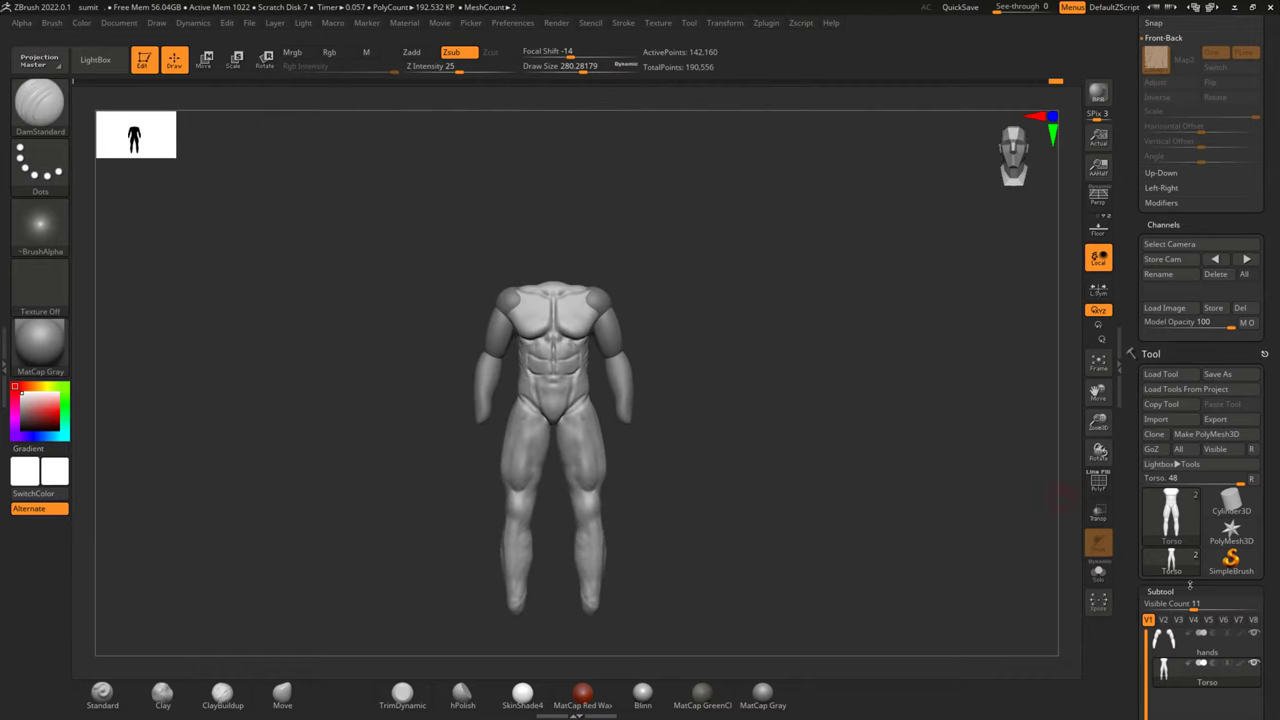
Insert a sphere subtool and move it up to the head with the Transpose gizmo
left_click_drag(1270, 598, 1270, 463)
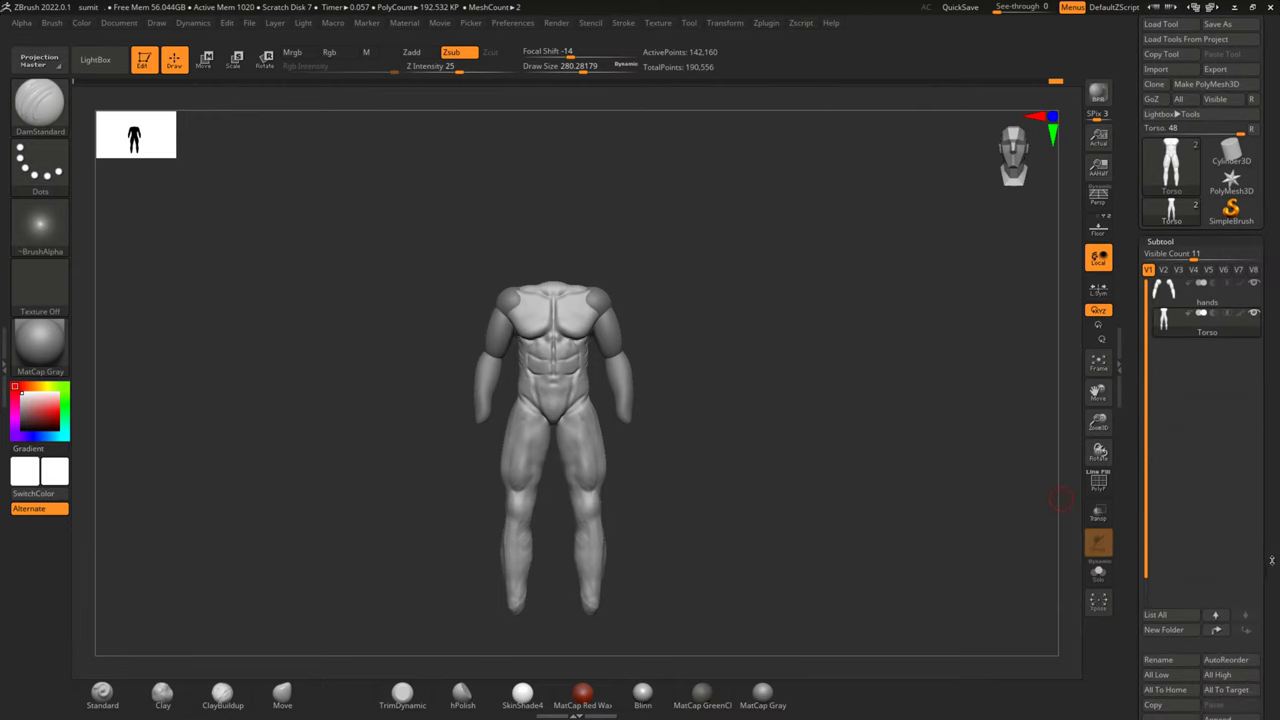
scroll(1227, 553, "down", 3)
scroll(1227, 553, "down", 2)
left_click(1222, 562)
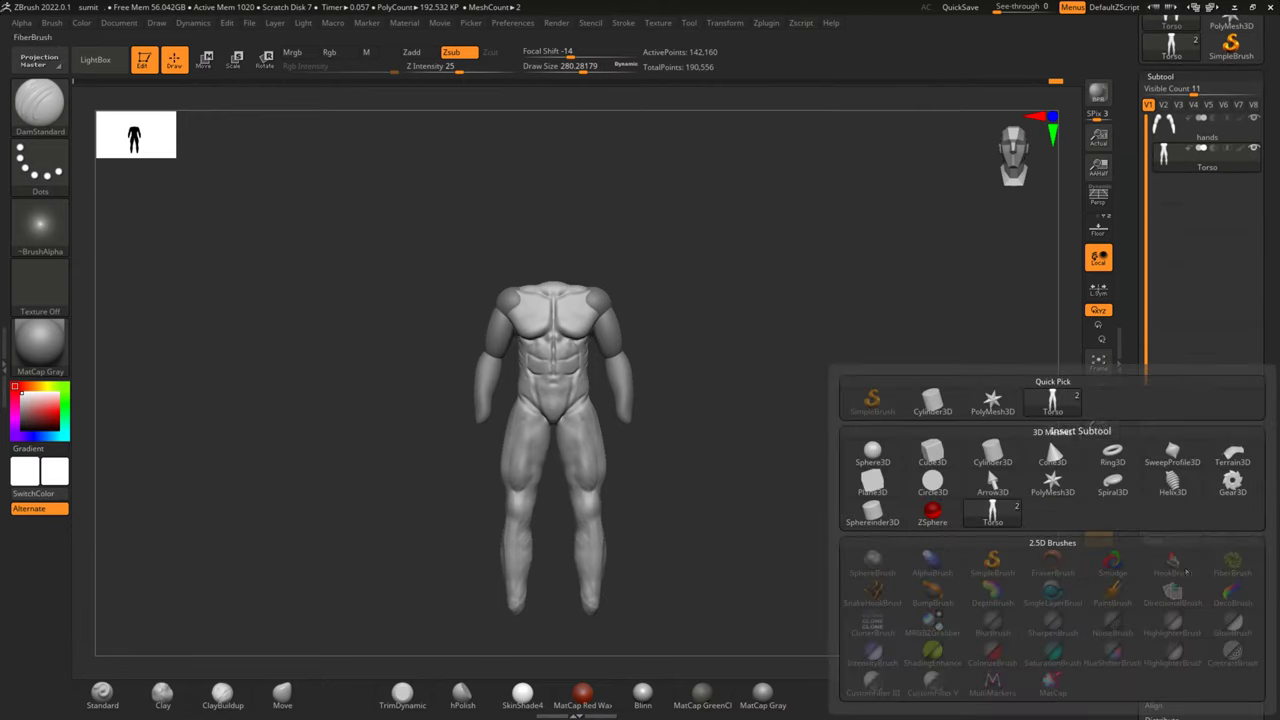
left_click(868, 462)
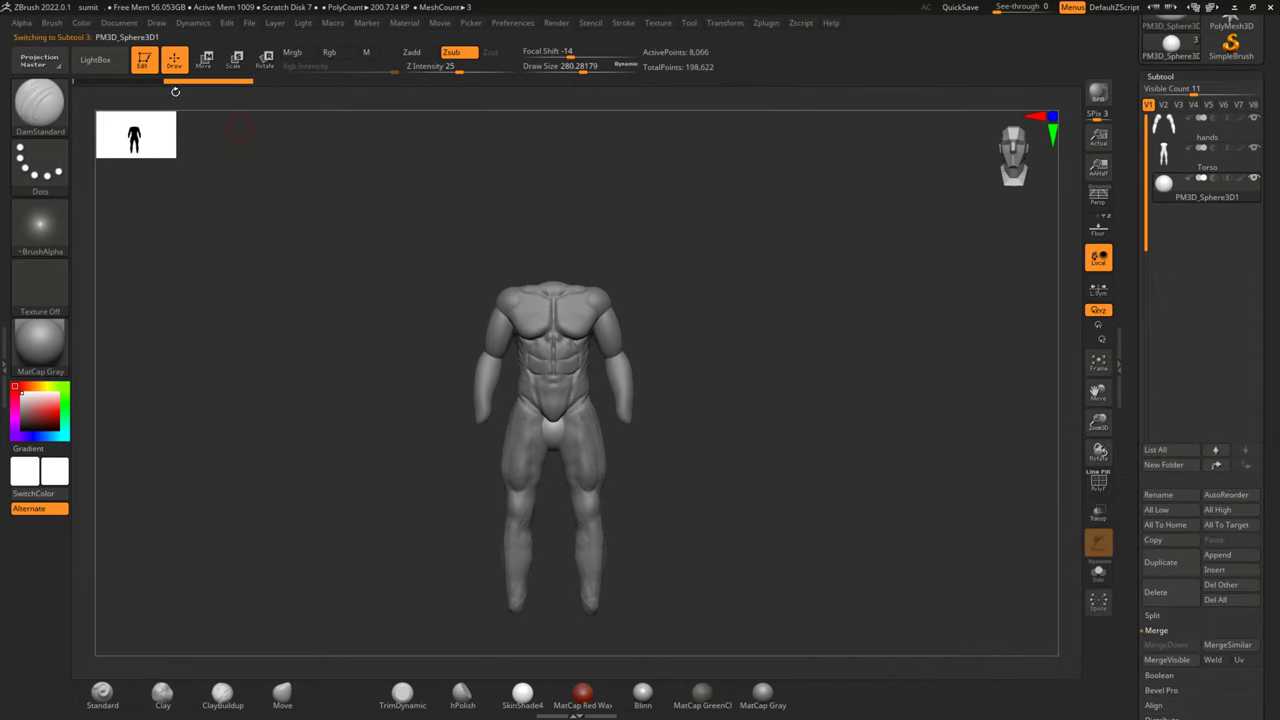
left_click(203, 68)
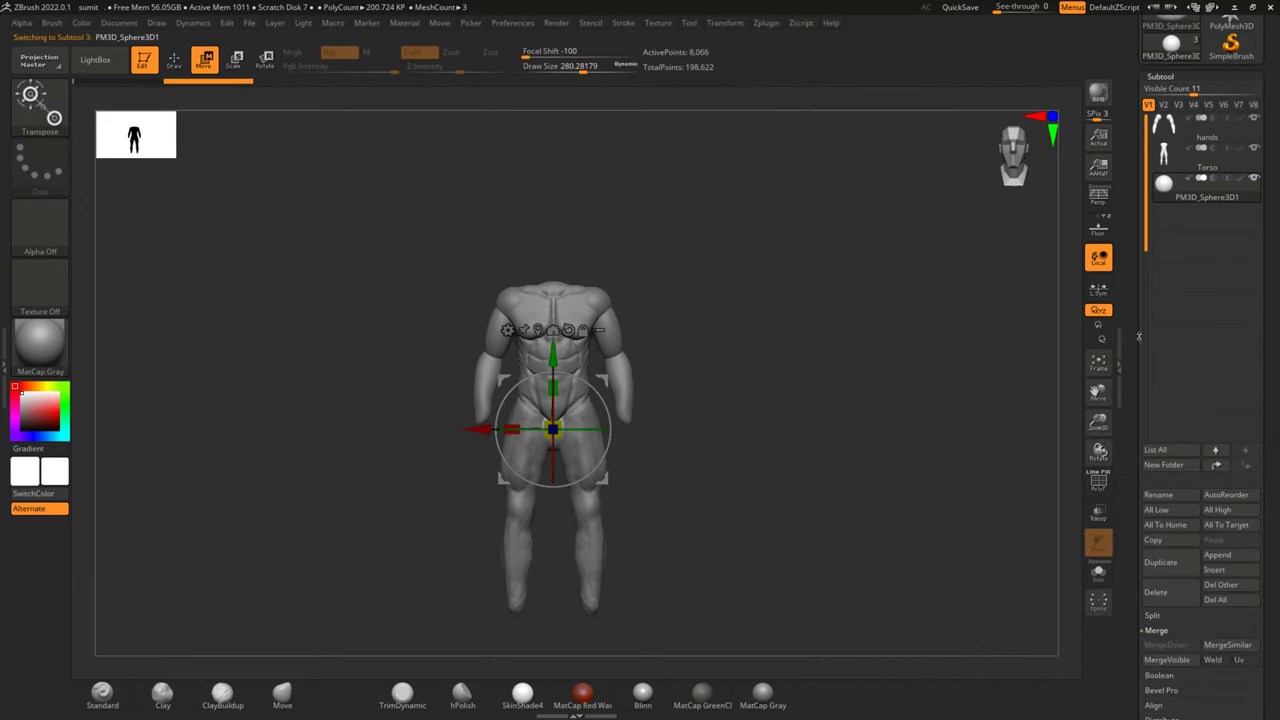
left_click(1098, 228)
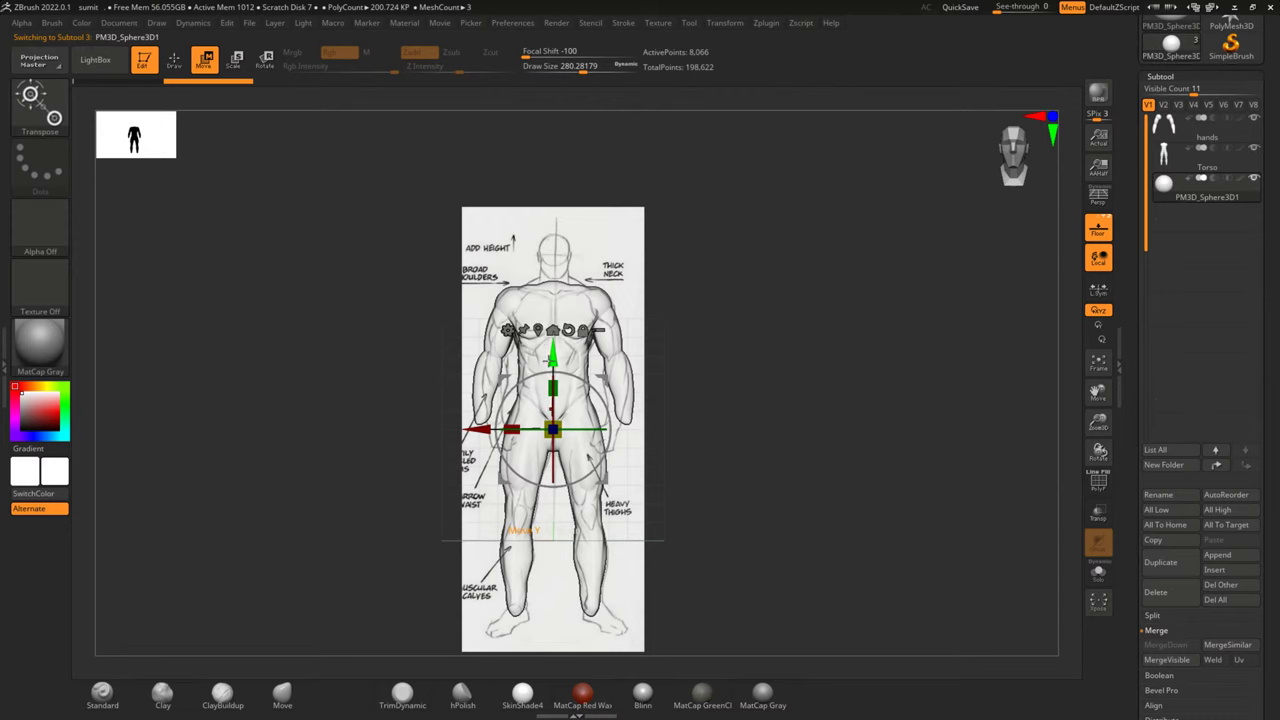
left_click_drag(548, 360, 580, 189)
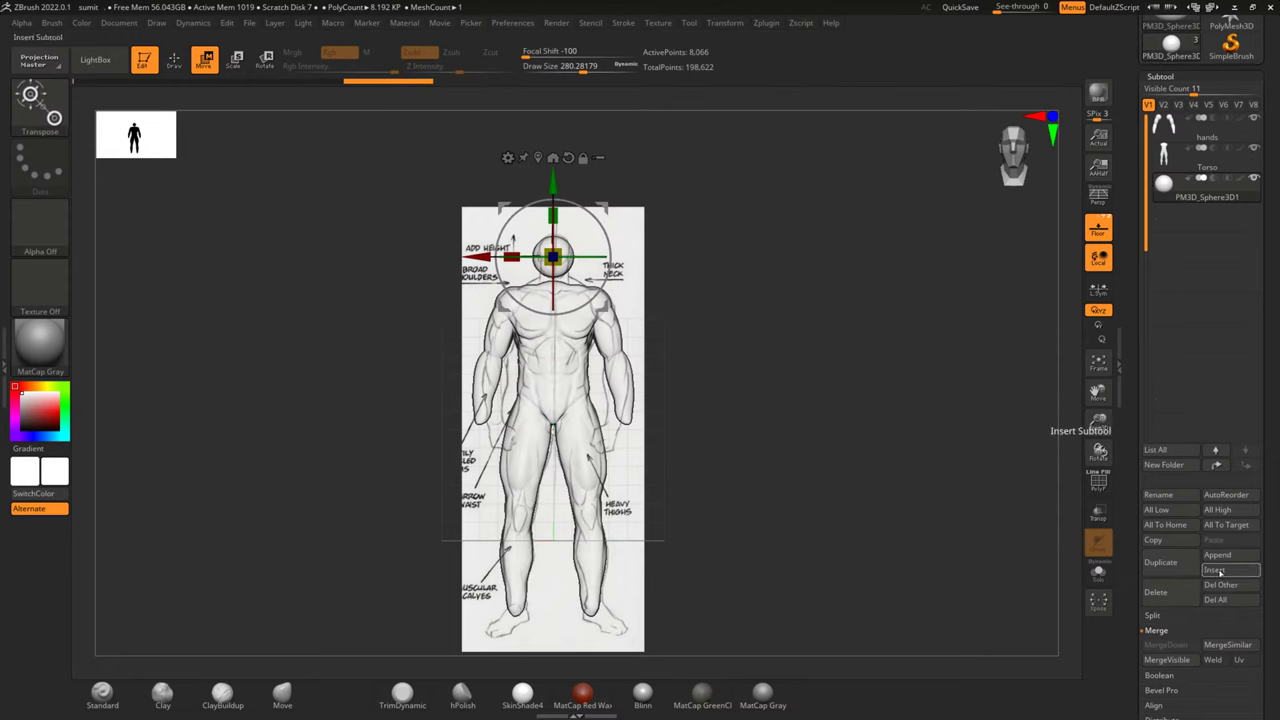
left_click(1239, 574)
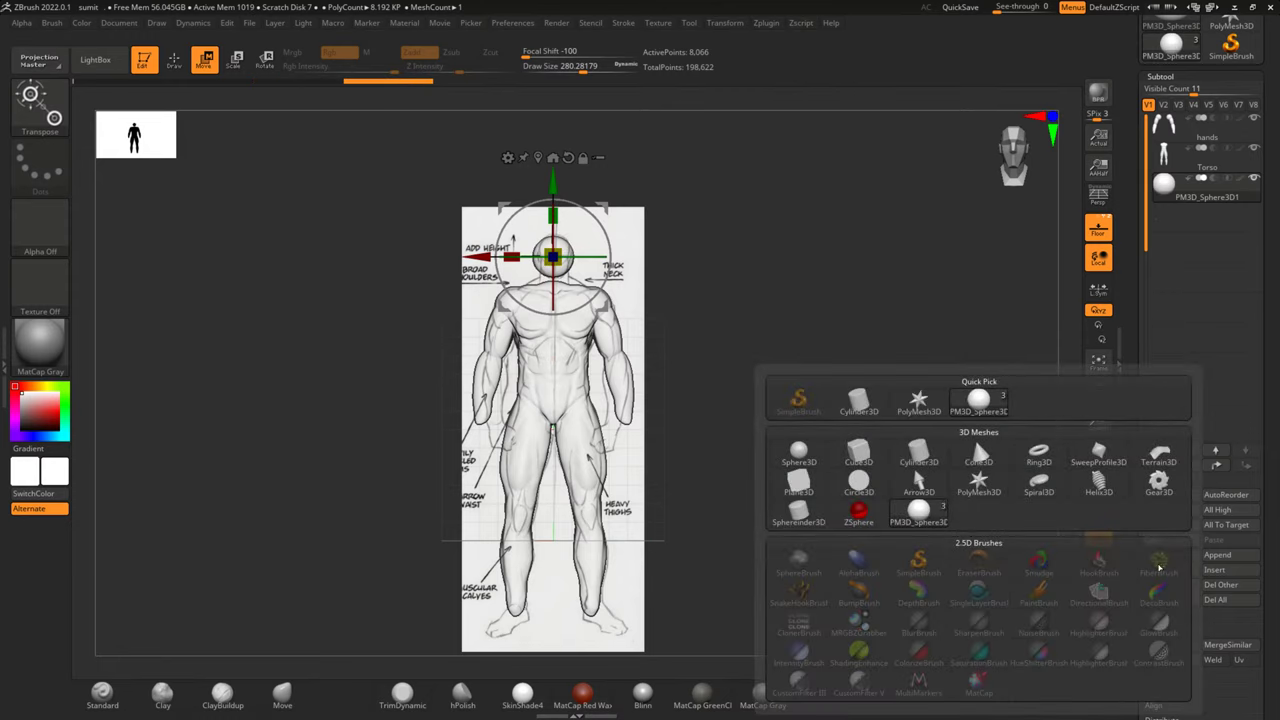
Insert a Cylinder3D subtool and move it up toward the head sphere
left_click(905, 452)
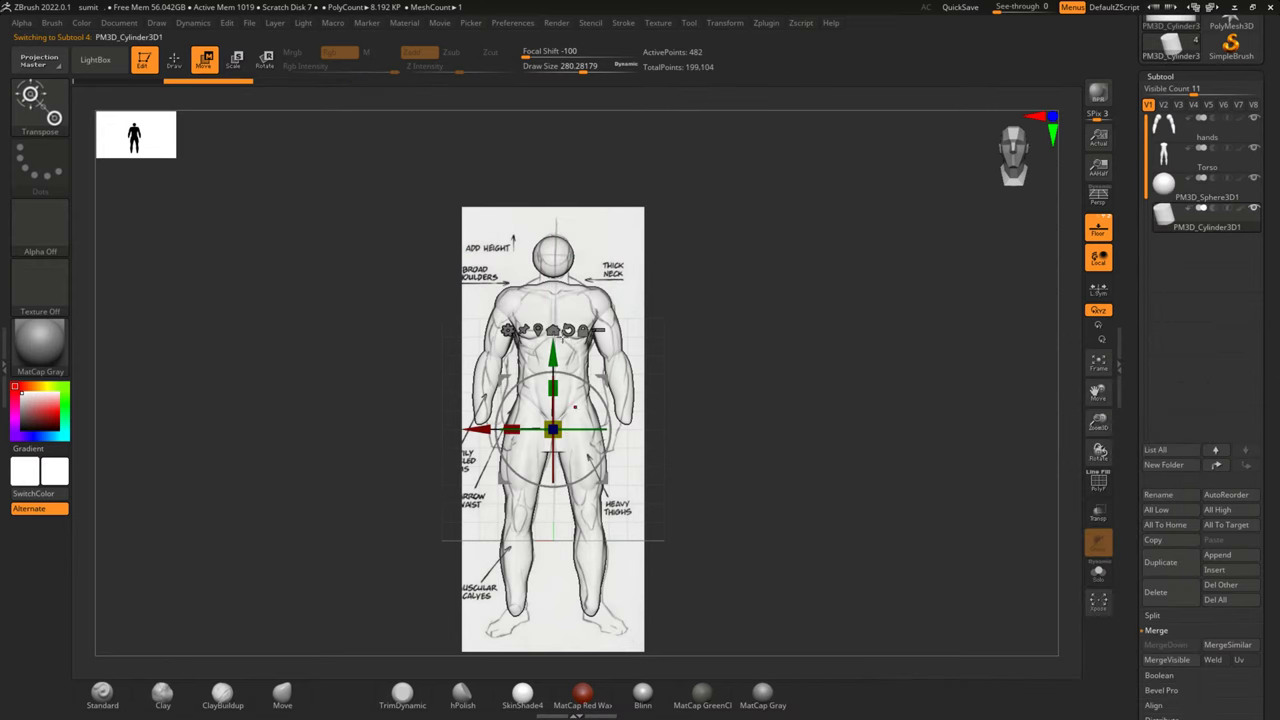
mouse_move(550, 350)
left_mouse_down()
mouse_move(587, 227)
mouse_move(553, 282)
left_mouse_up()
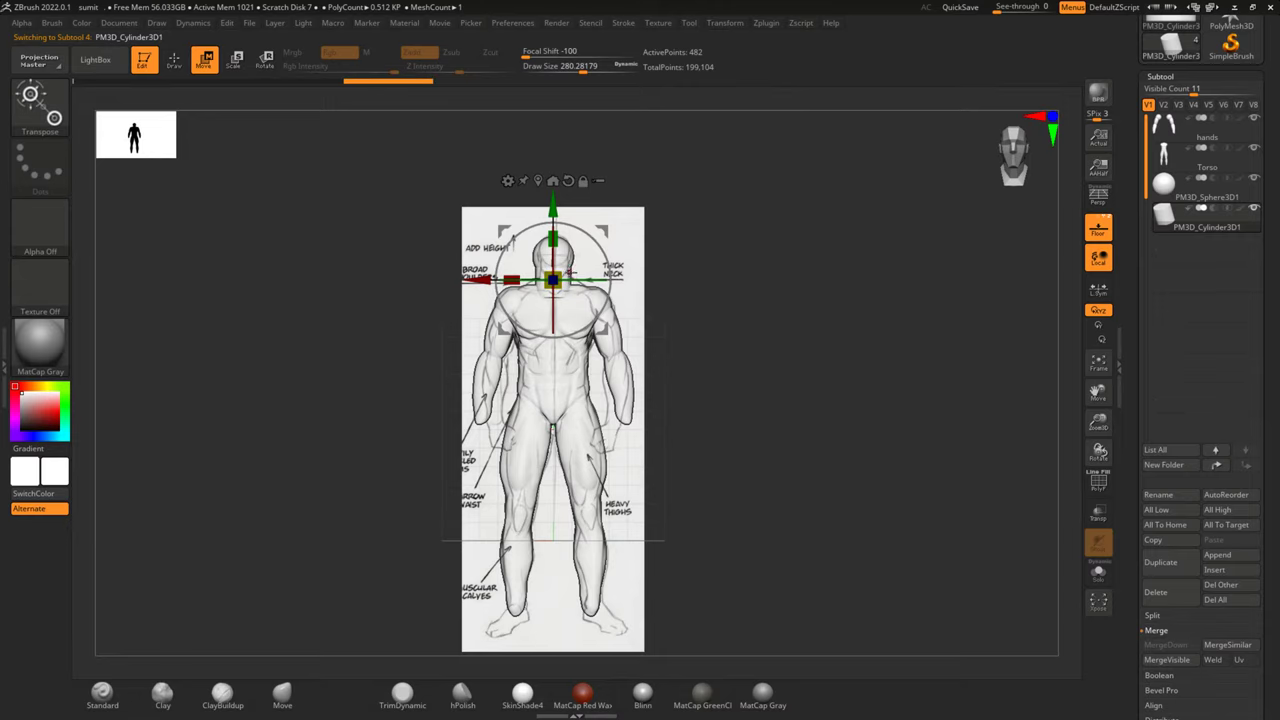
left_click(1253, 198)
left_click(1090, 484)
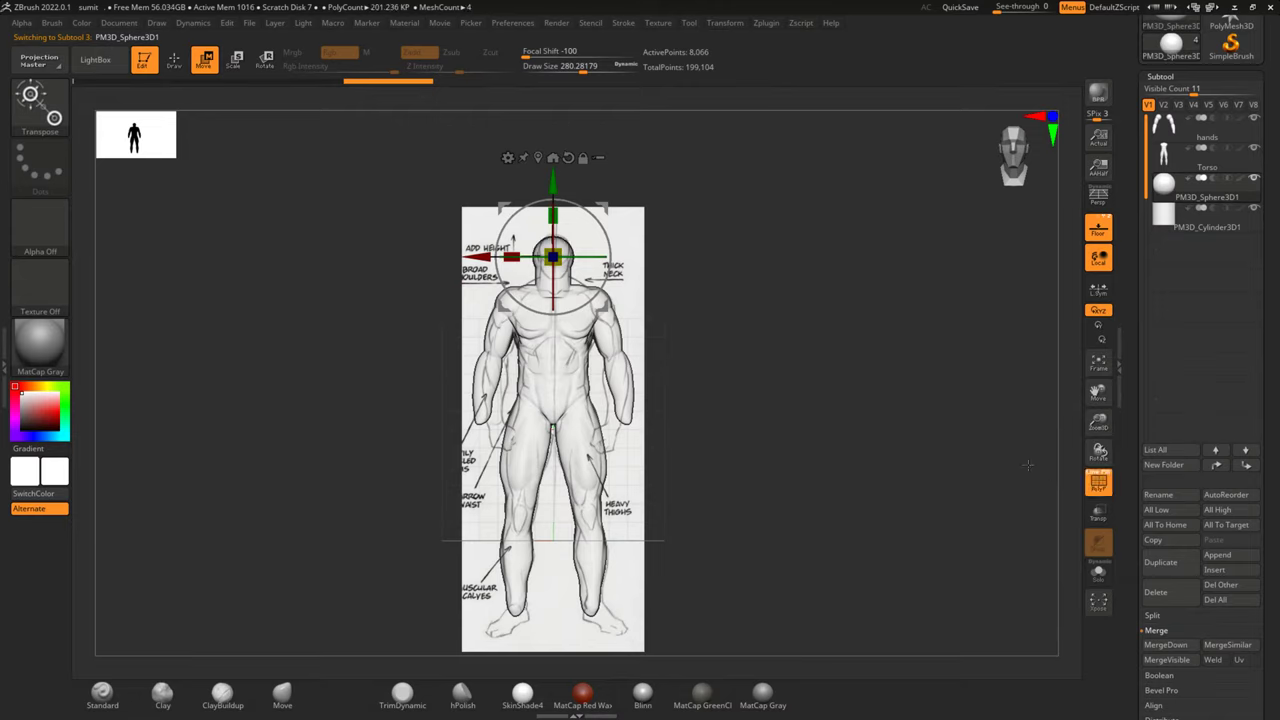
left_click(1091, 487)
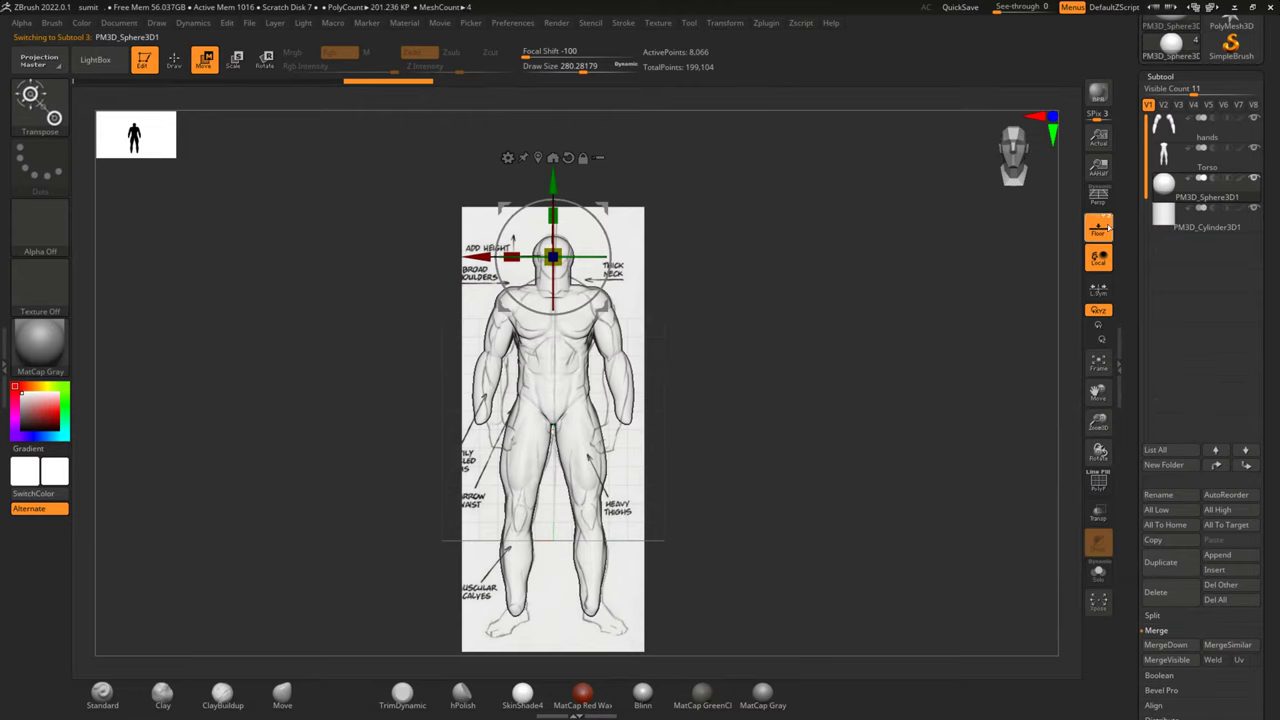
left_click(1098, 228)
mouse_move(837, 306)
left_mouse_down()
mouse_move(855, 306)
mouse_move(590, 281)
left_mouse_up()
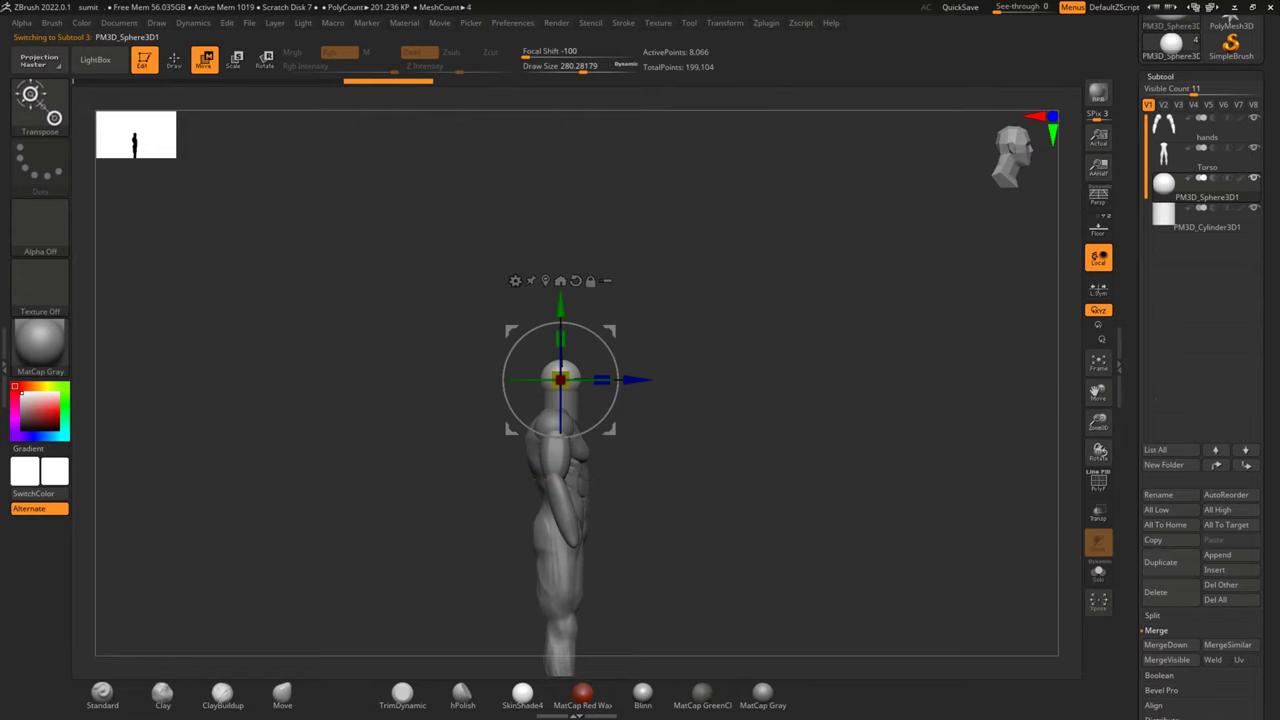
scroll(563, 398, "up", 1)
scroll(563, 400, "up", 7)
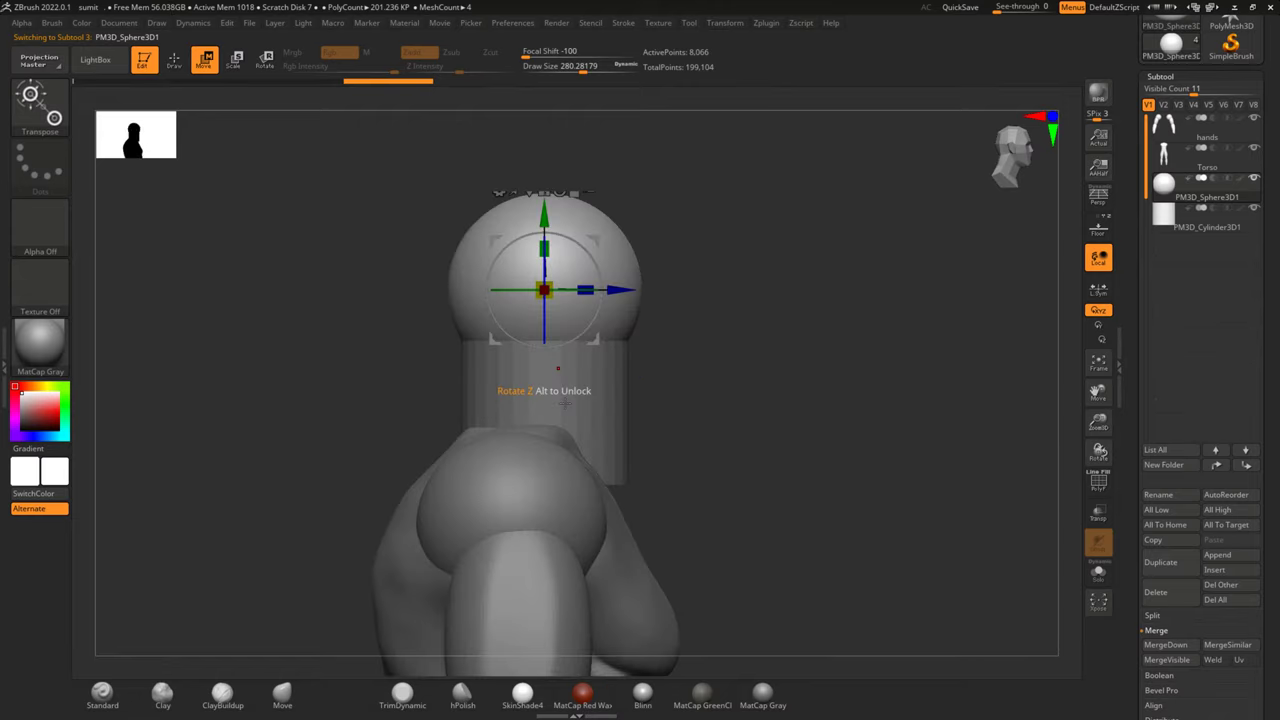
scroll(565, 404, "up", 1)
mouse_move(713, 413)
left_mouse_down()
mouse_move(740, 280)
mouse_move(745, 345)
mouse_move(771, 315)
left_mouse_up()
Stretch and scale the cylinder into a thinner neck, then reorder the sphere below it
left_click(642, 318, "alt")
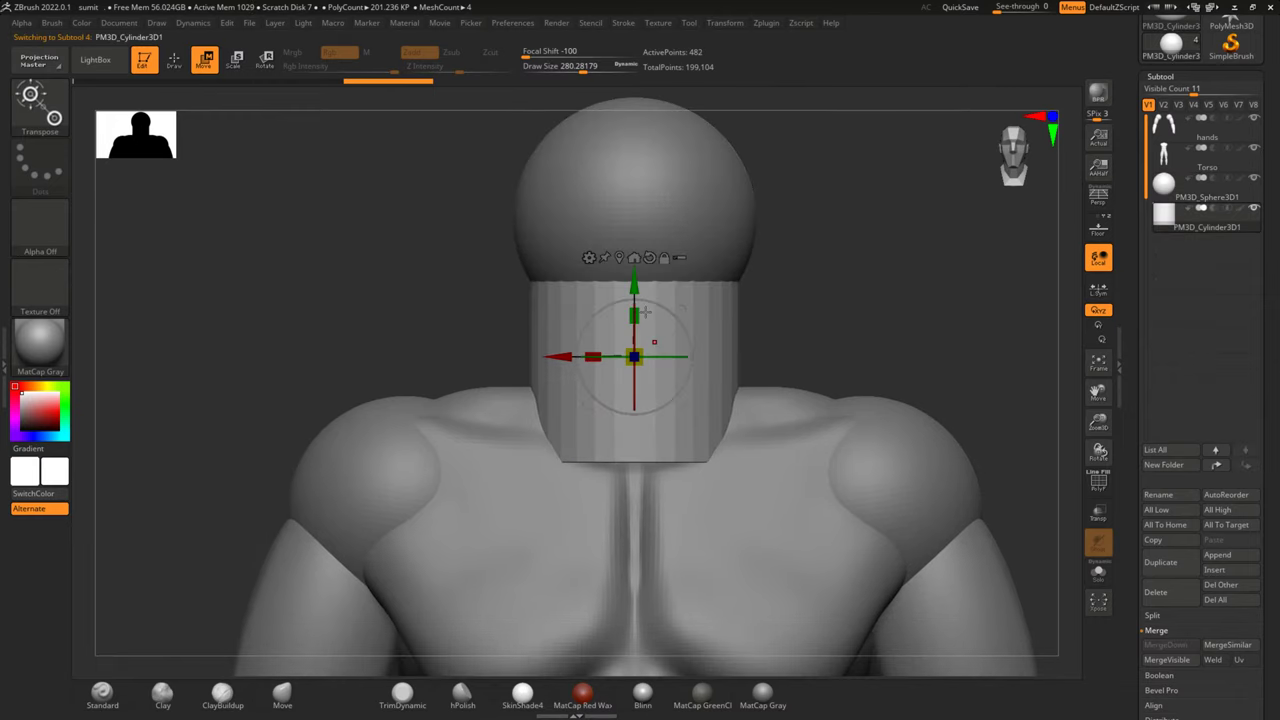
left_click_drag(636, 313, 674, 226)
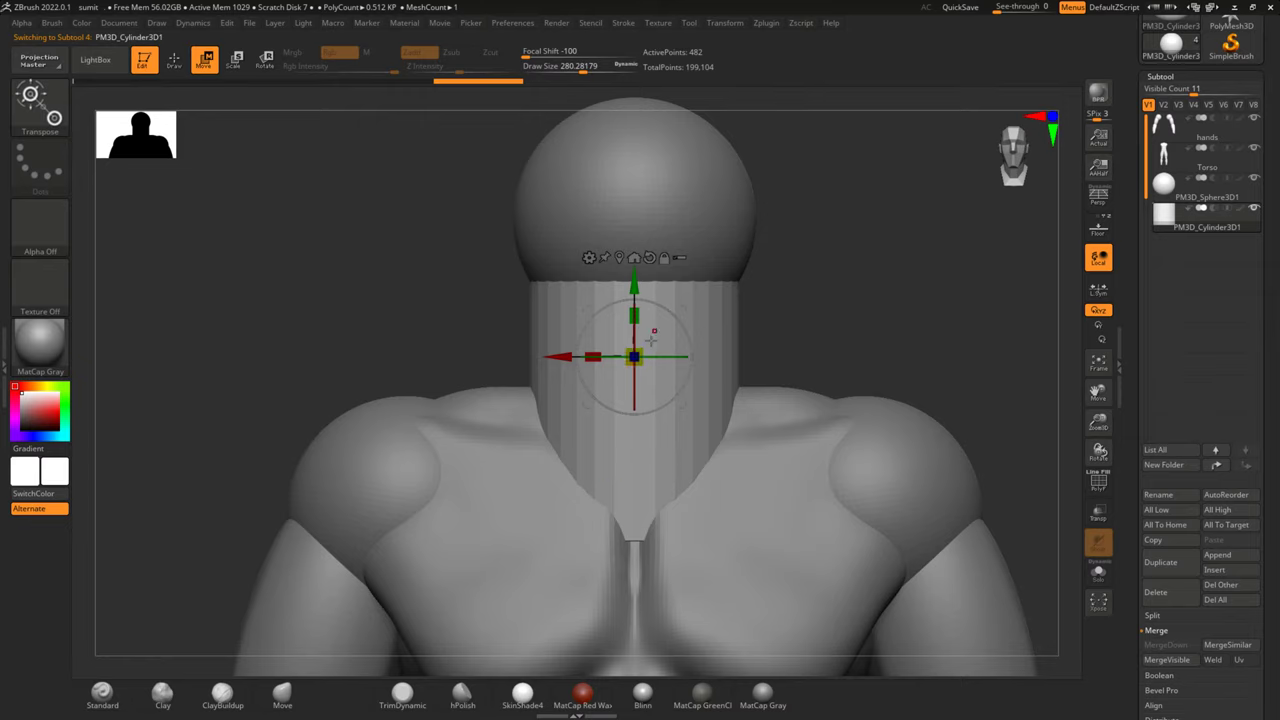
key("q")
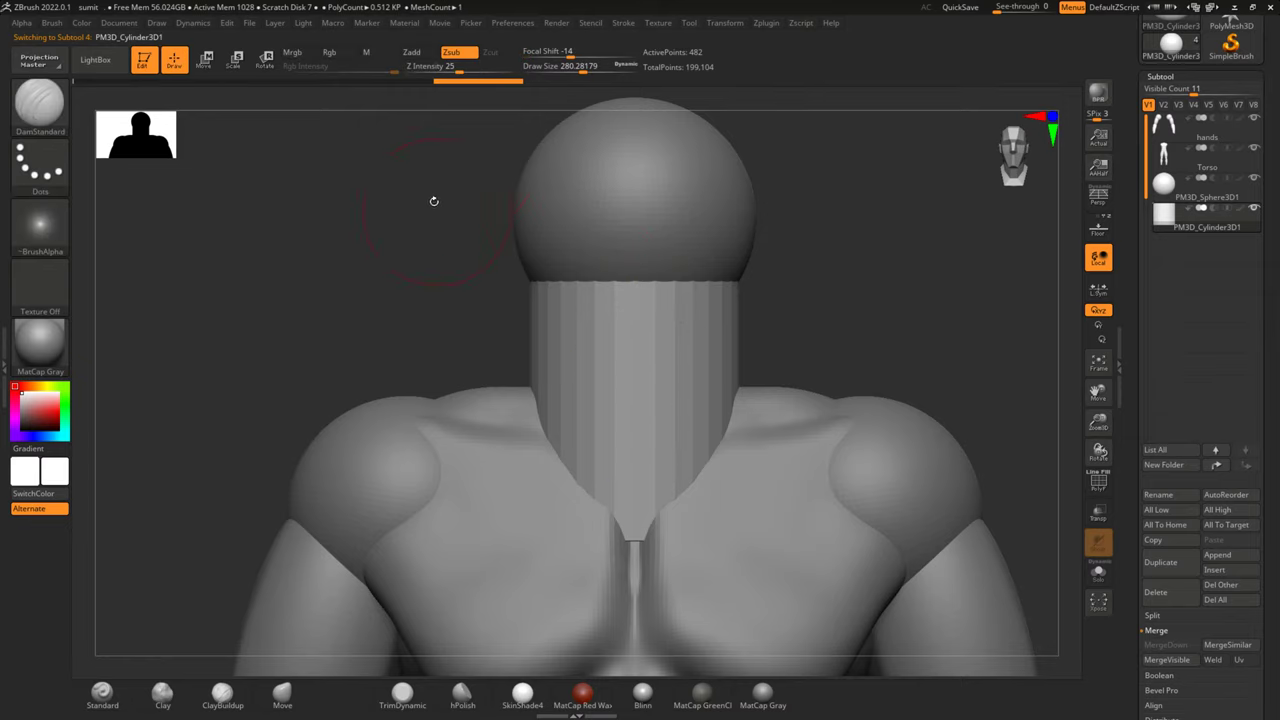
left_click(207, 58)
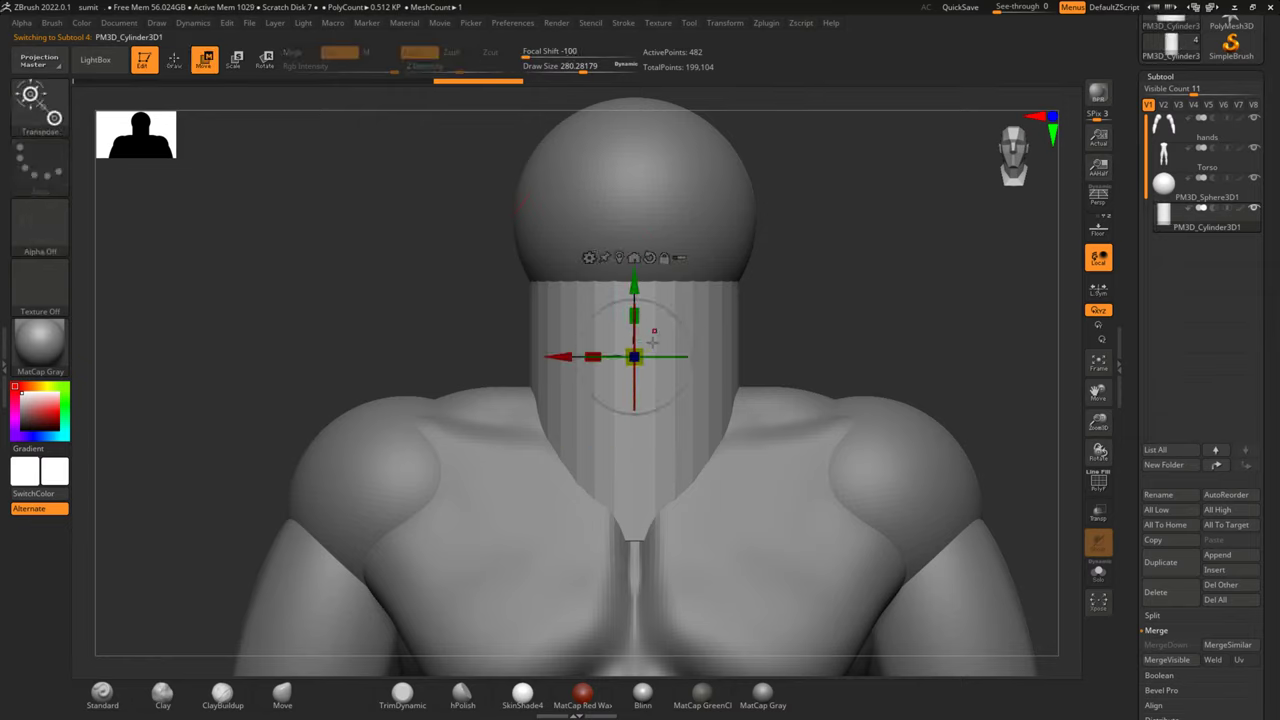
left_click_drag(642, 346, 668, 356)
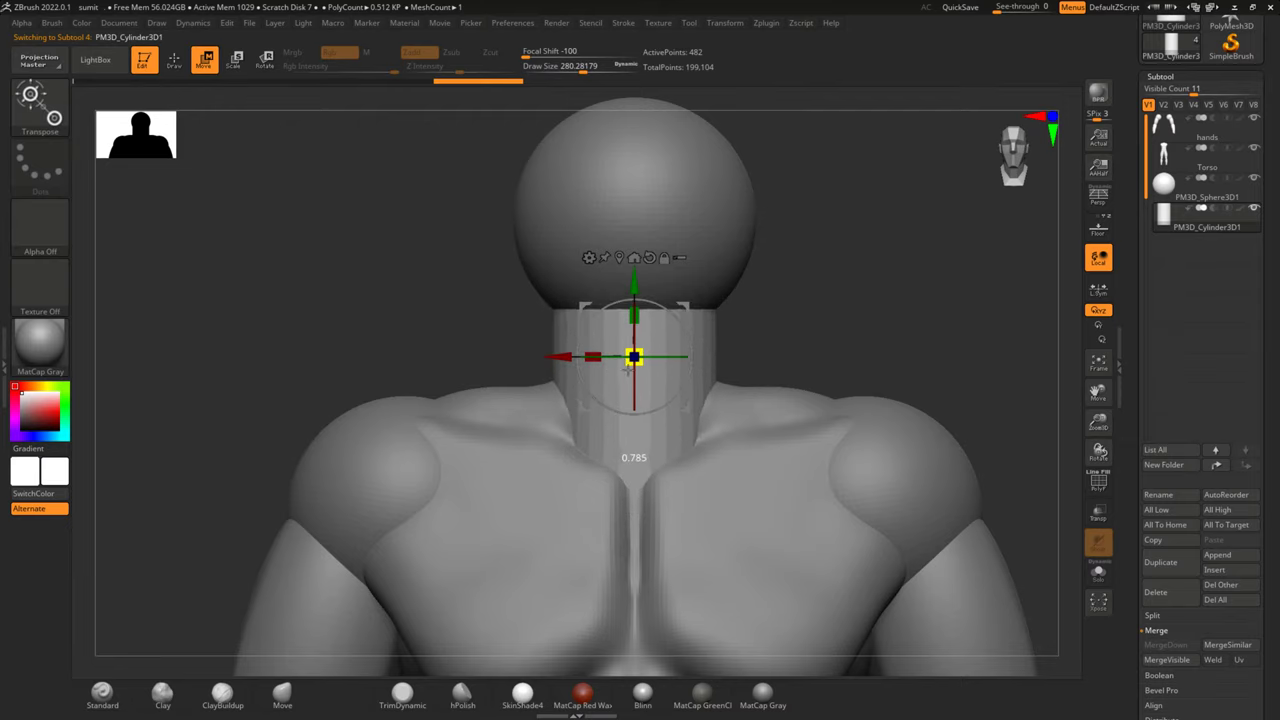
left_click_drag(858, 304, 831, 331)
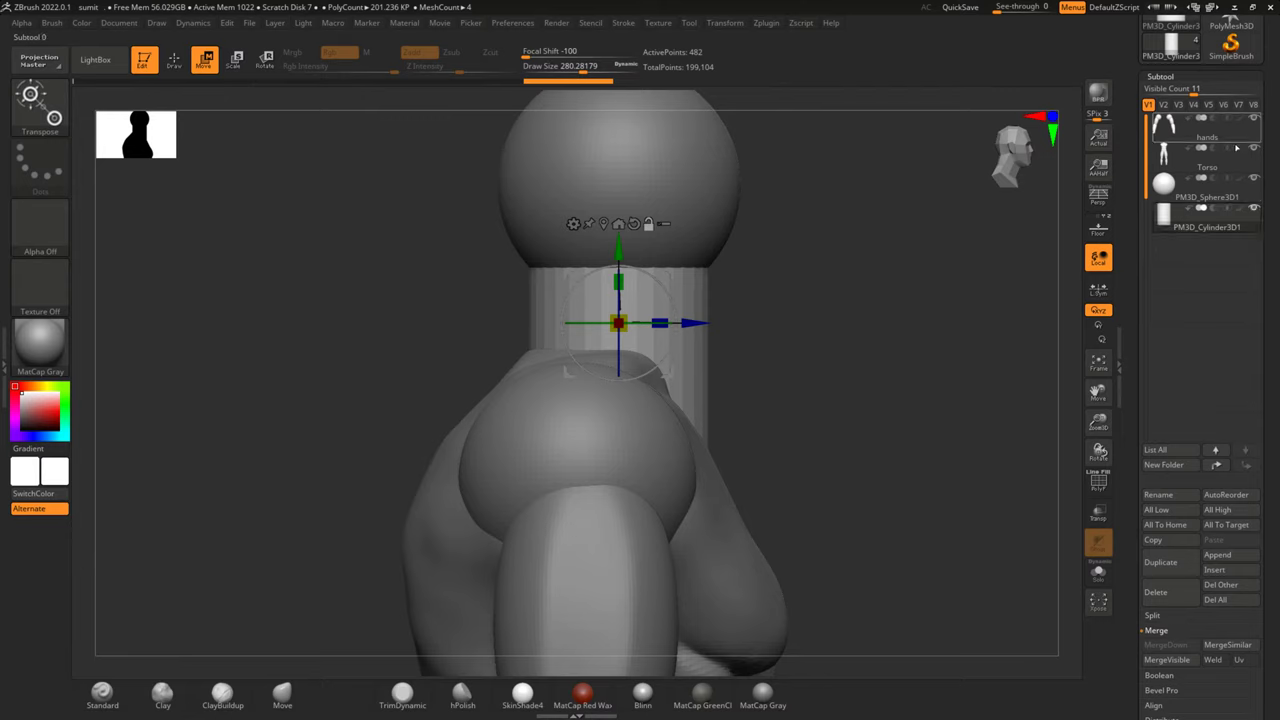
left_click(1254, 178)
left_click_drag(1163, 184, 1202, 244)
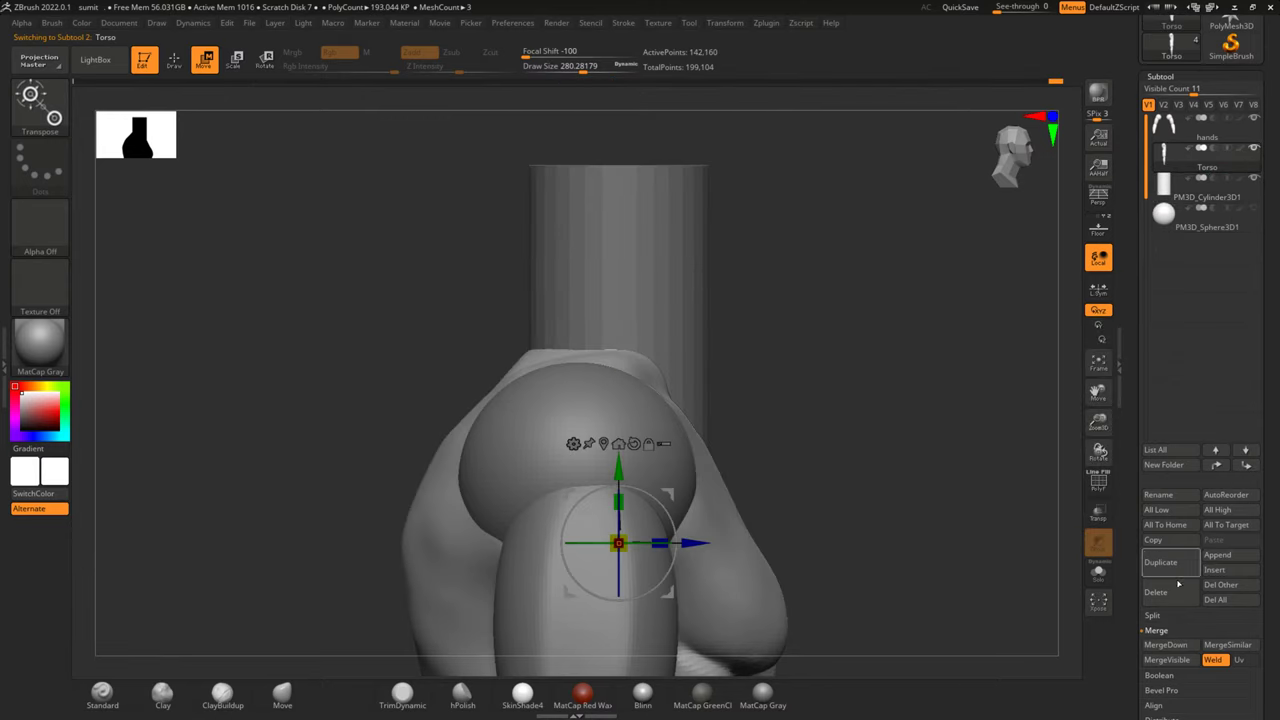
MergeDown the neck cylinder into the Torso subtool and frame the neck and chest from the front
left_click(1166, 644)
left_click(1055, 671)
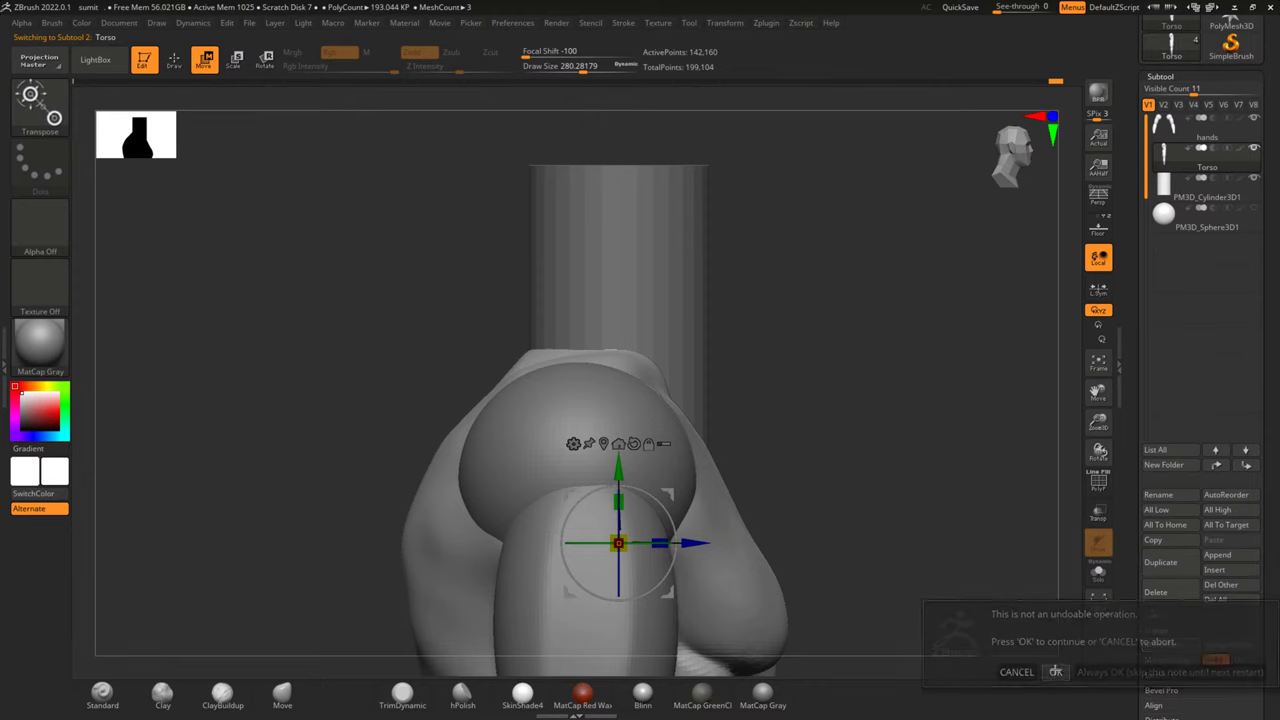
mouse_move(885, 391)
left_mouse_down()
mouse_move(934, 291)
mouse_move(988, 285)
left_mouse_up()
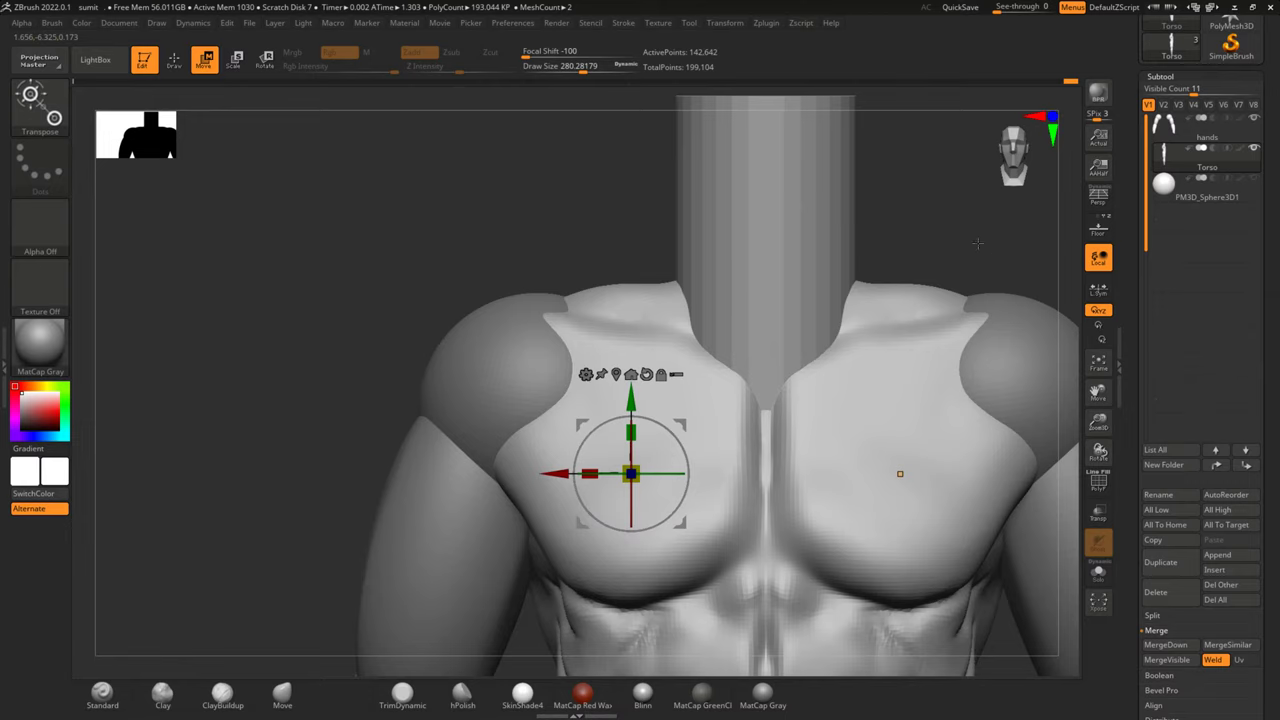
left_click_drag(977, 242, 845, 323, "alt")
left_click(174, 60)
Choose the DamStandard brush and smooth the join between the neck and chest
key("b")
key("d")
key("s")
mouse_move(911, 344)
left_mouse_down("alt")
mouse_move(882, 224)
mouse_move(880, 274)
mouse_move(625, 399)
mouse_move(529, 400)
left_mouse_up("alt")
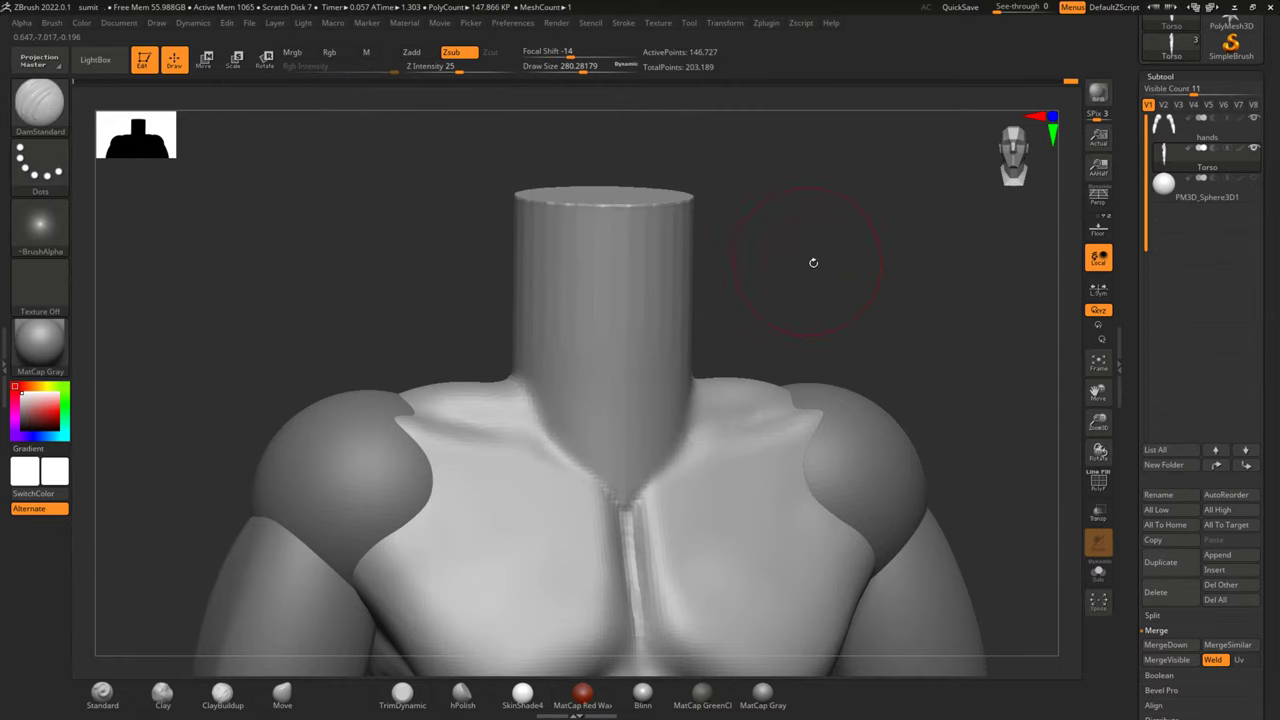
left_click_drag(814, 263, 819, 309, "alt")
mouse_move(527, 343)
left_mouse_down()
mouse_move(457, 386)
mouse_move(548, 310)
left_mouse_up()
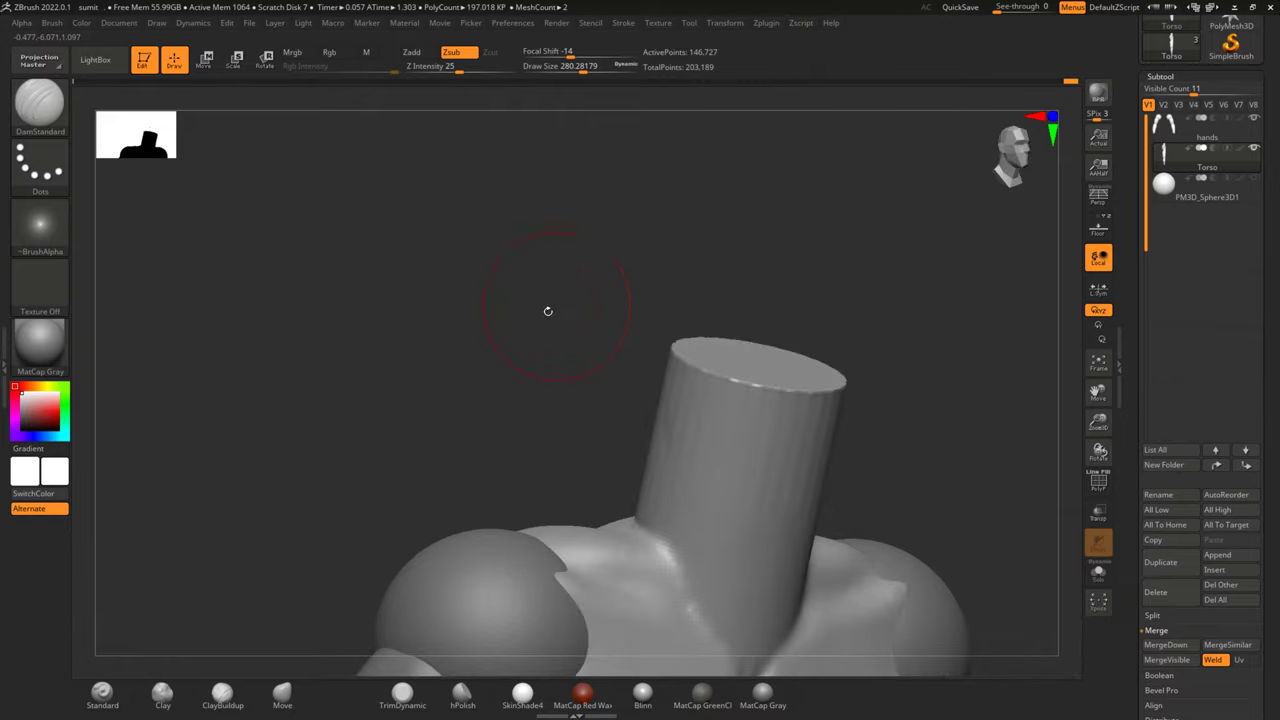
Build up clay down the front and upper sides of the neck, then smooth the cylinder
left_click(222, 692)
mouse_move(274, 634)
left_mouse_down()
mouse_move(508, 380)
mouse_move(470, 321)
mouse_move(609, 375)
mouse_move(625, 490)
left_mouse_up()
mouse_move(600, 420)
left_mouse_down()
mouse_move(655, 530)
mouse_move(651, 400)
left_mouse_up()
left_click_drag(740, 380, 710, 417)
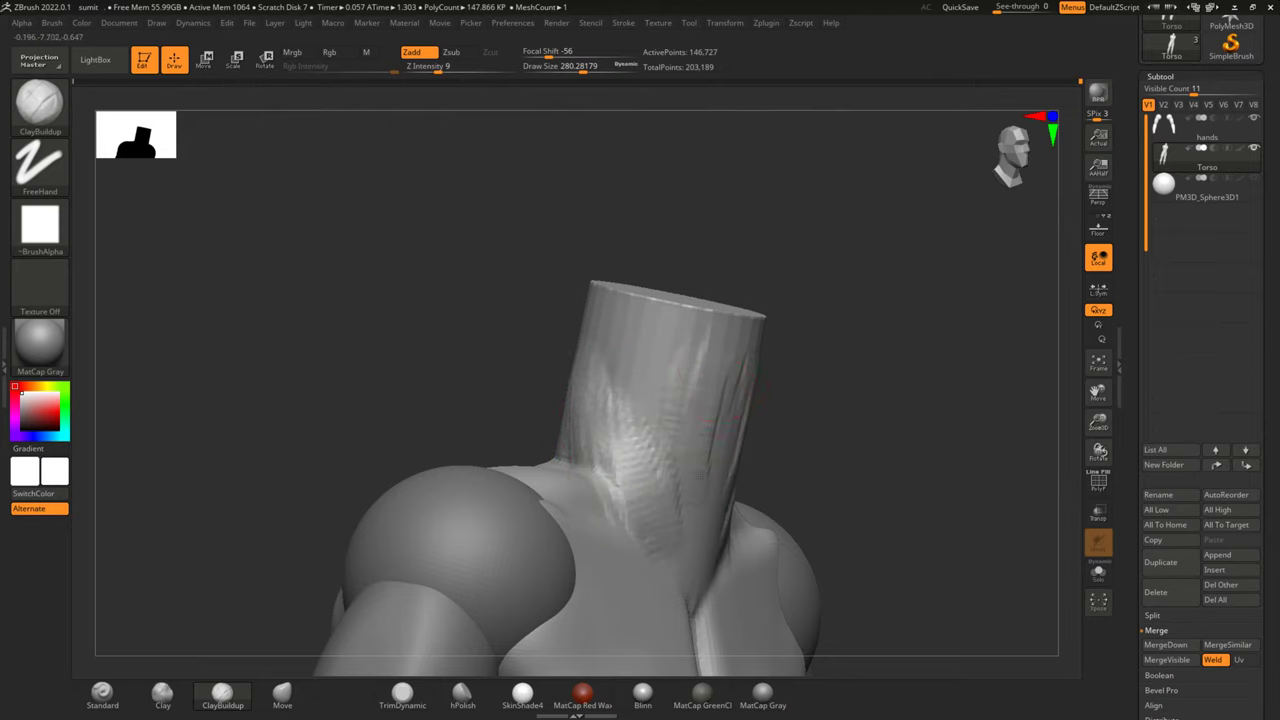
left_click_drag(740, 330, 738, 440)
mouse_move(700, 318)
left_mouse_down()
mouse_move(655, 410)
mouse_move(720, 400)
mouse_move(632, 457)
left_mouse_up()
key("shift")
mouse_move(800, 300)
left_mouse_down()
mouse_move(840, 260)
mouse_move(889, 298)
mouse_move(837, 289)
mouse_move(884, 269)
left_mouse_up()
Add clay bands across the neck base, the trapezius and diagonally over the upper back
left_click_drag(755, 299, 553, 261)
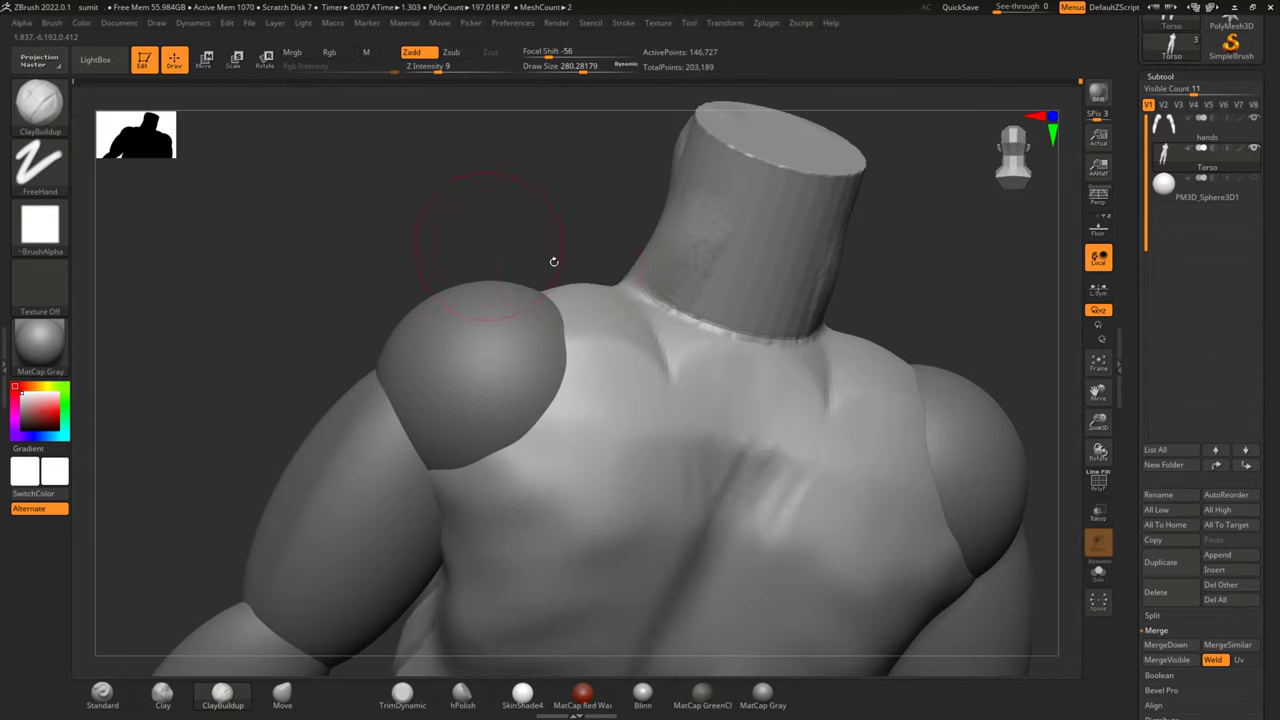
left_click_drag(750, 271, 590, 370)
mouse_move(650, 300)
left_mouse_down()
mouse_move(700, 255)
mouse_move(885, 400)
left_mouse_up()
mouse_move(840, 300)
left_mouse_down()
mouse_move(621, 297)
mouse_move(740, 310)
left_mouse_up()
mouse_move(560, 330)
left_mouse_down()
mouse_move(920, 430)
mouse_move(560, 350)
left_mouse_up()
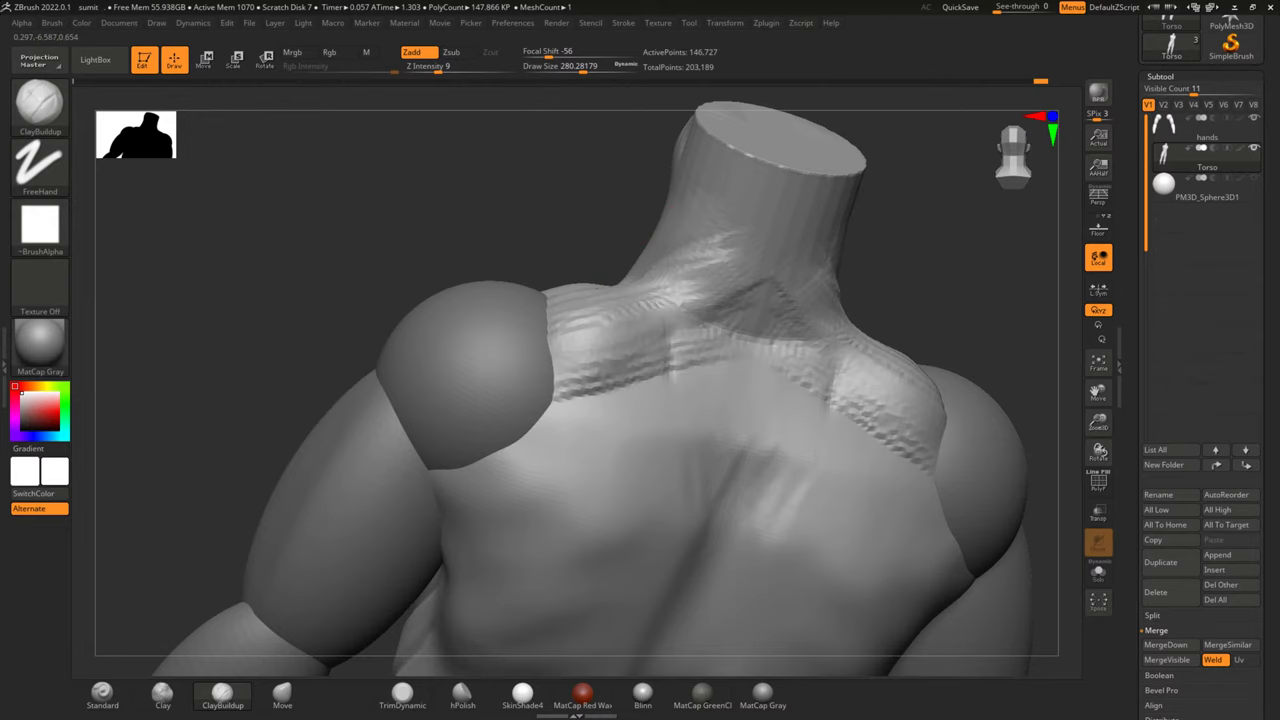
left_click_drag(940, 470, 588, 370)
left_click_drag(930, 460, 529, 414)
left_click_drag(935, 520, 500, 457)
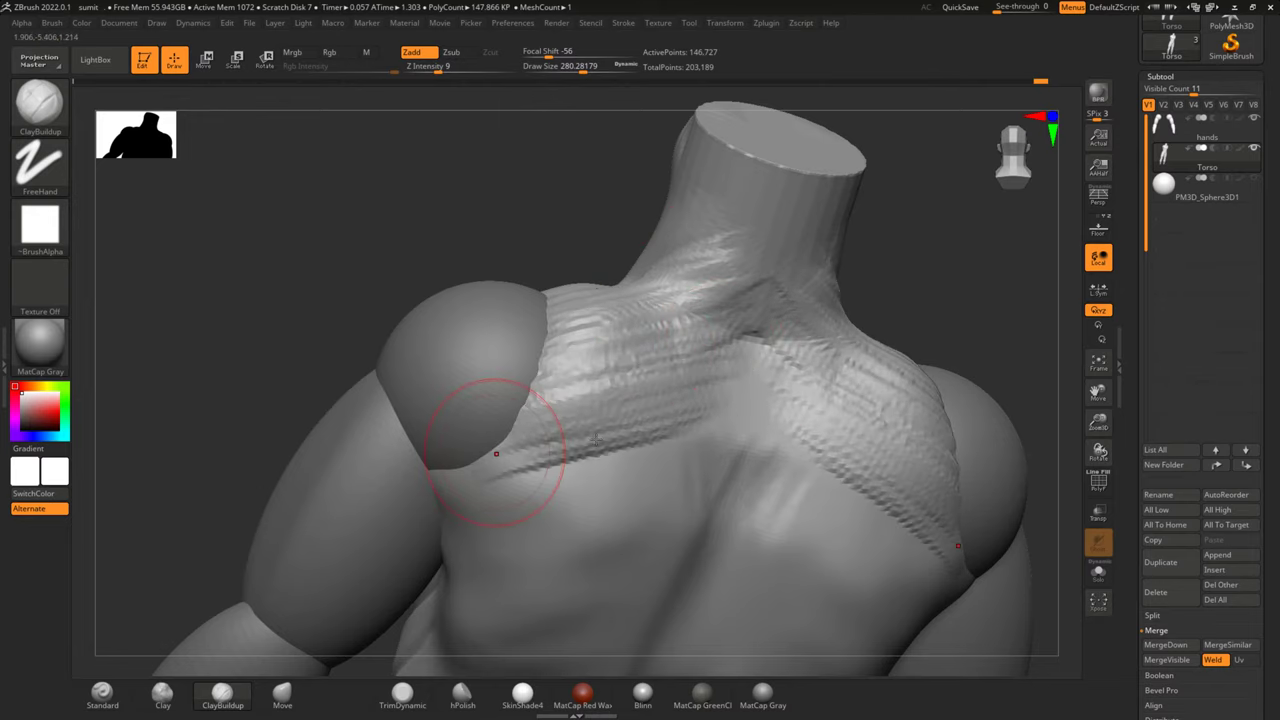
left_click_drag(940, 560, 521, 478)
mouse_move(354, 283)
left_mouse_down("shift")
mouse_move(313, 308)
mouse_move(343, 343)
left_mouse_up("shift")
mouse_move(360, 400)
left_mouse_down()
mouse_move(620, 380)
mouse_move(465, 400)
mouse_move(514, 429)
mouse_move(486, 500)
mouse_move(543, 443)
mouse_move(476, 430)
mouse_move(439, 358)
left_mouse_up()
Add clay along both collarbones and the front of the trapezius
mouse_move(627, 268)
left_mouse_down("shift")
mouse_move(880, 251)
mouse_move(543, 357)
left_mouse_up("shift")
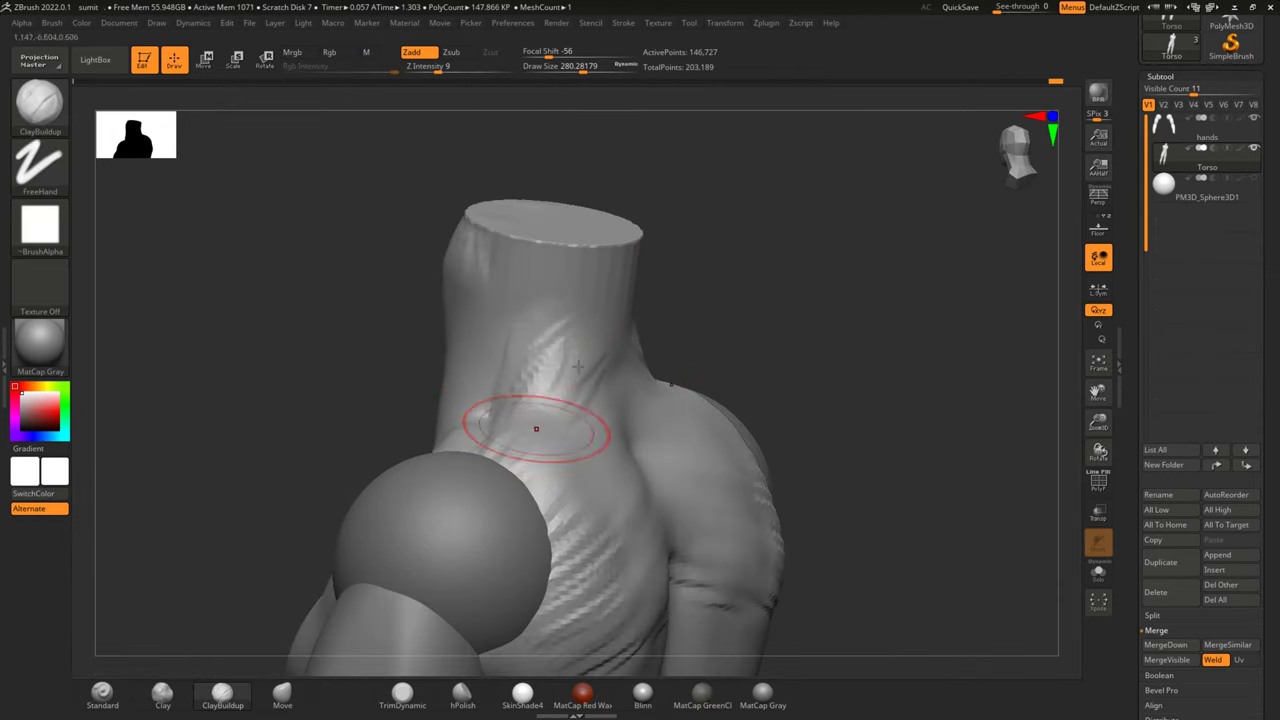
left_click_drag(720, 329, 770, 330)
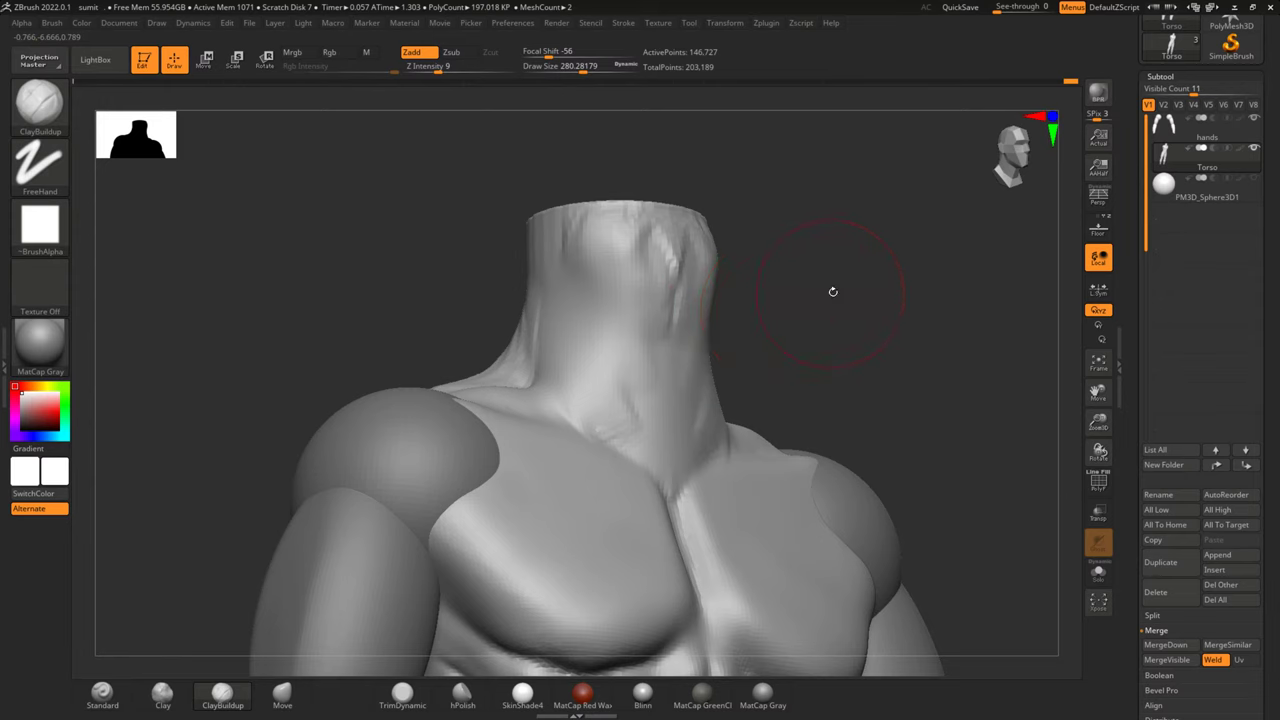
mouse_move(832, 291)
left_mouse_down()
mouse_move(786, 357)
mouse_move(818, 302)
mouse_move(800, 305)
left_mouse_up()
key("space")
mouse_move(663, 350)
left_mouse_down()
mouse_move(685, 430)
mouse_move(720, 412)
mouse_move(680, 455)
left_mouse_up()
left_click_drag(900, 250, 746, 321)
With a larger brush, build clay on the neck flowing down into the upper chest
mouse_move(400, 414)
left_mouse_down()
mouse_move(249, 491)
mouse_move(491, 349)
mouse_move(600, 310)
mouse_move(682, 312)
left_mouse_up()
key("space")
mouse_move(608, 334)
left_mouse_down()
mouse_move(555, 430)
mouse_move(555, 395)
mouse_move(530, 470)
left_mouse_up()
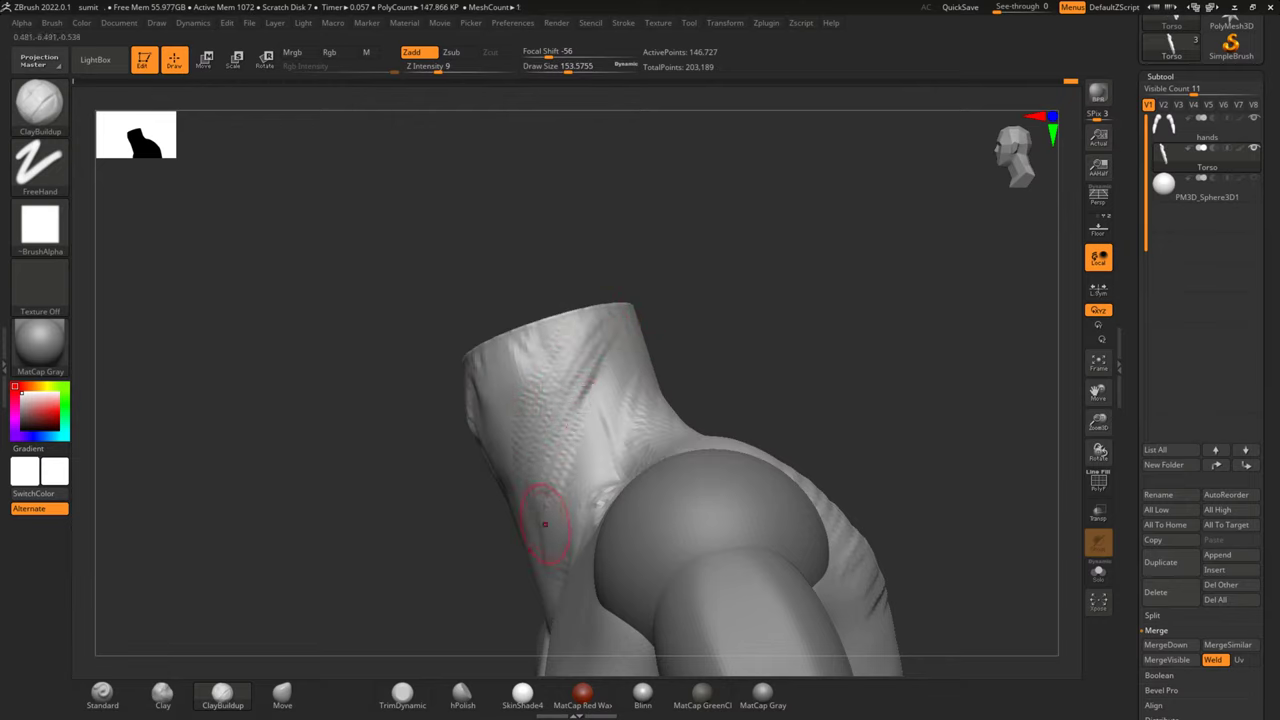
left_click_drag(610, 318, 571, 371)
right_click_drag(729, 357, 766, 337)
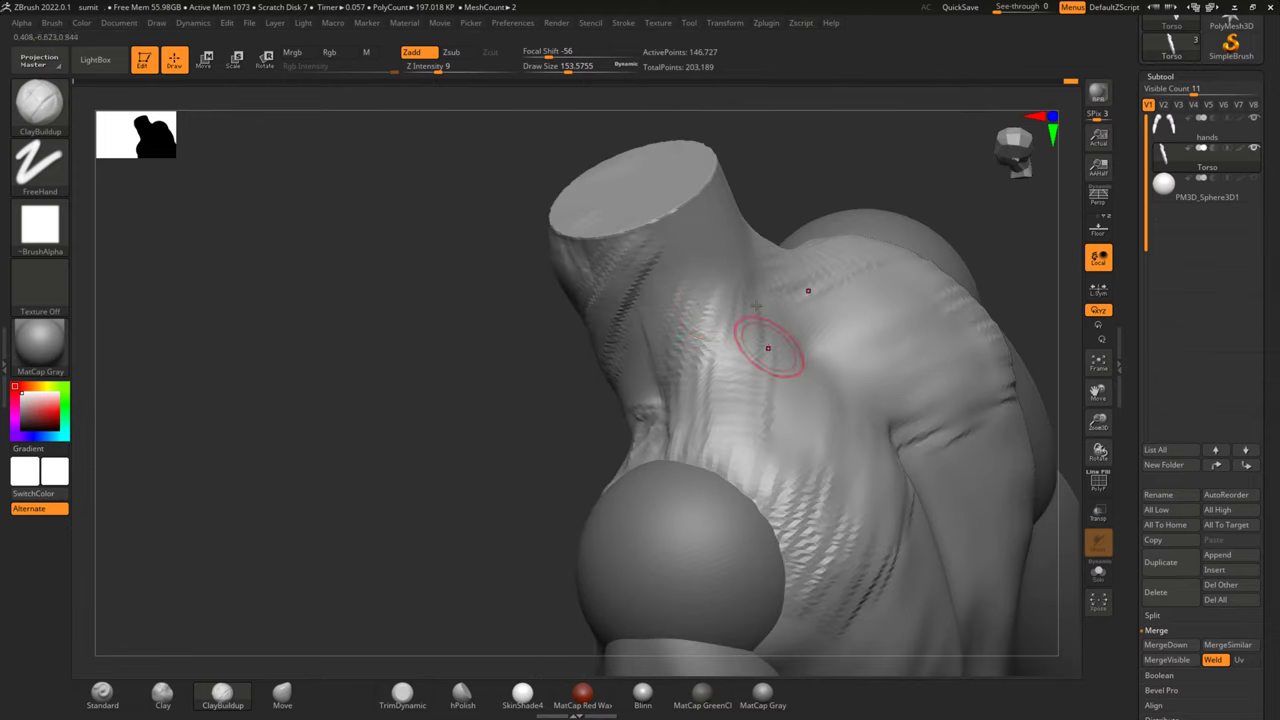
left_click_drag(695, 295, 705, 420)
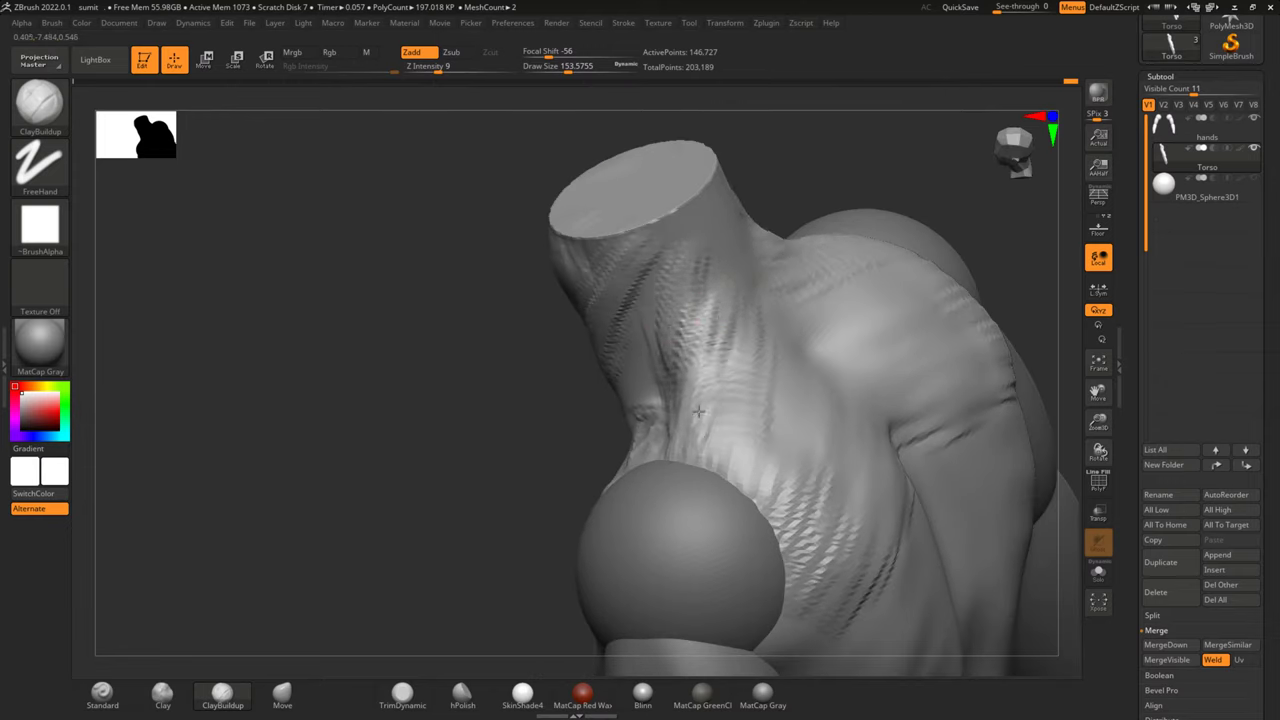
left_click_drag(705, 330, 718, 458)
mouse_move(730, 370)
left_mouse_down()
mouse_move(745, 490)
mouse_move(763, 443)
mouse_move(780, 520)
left_mouse_up()
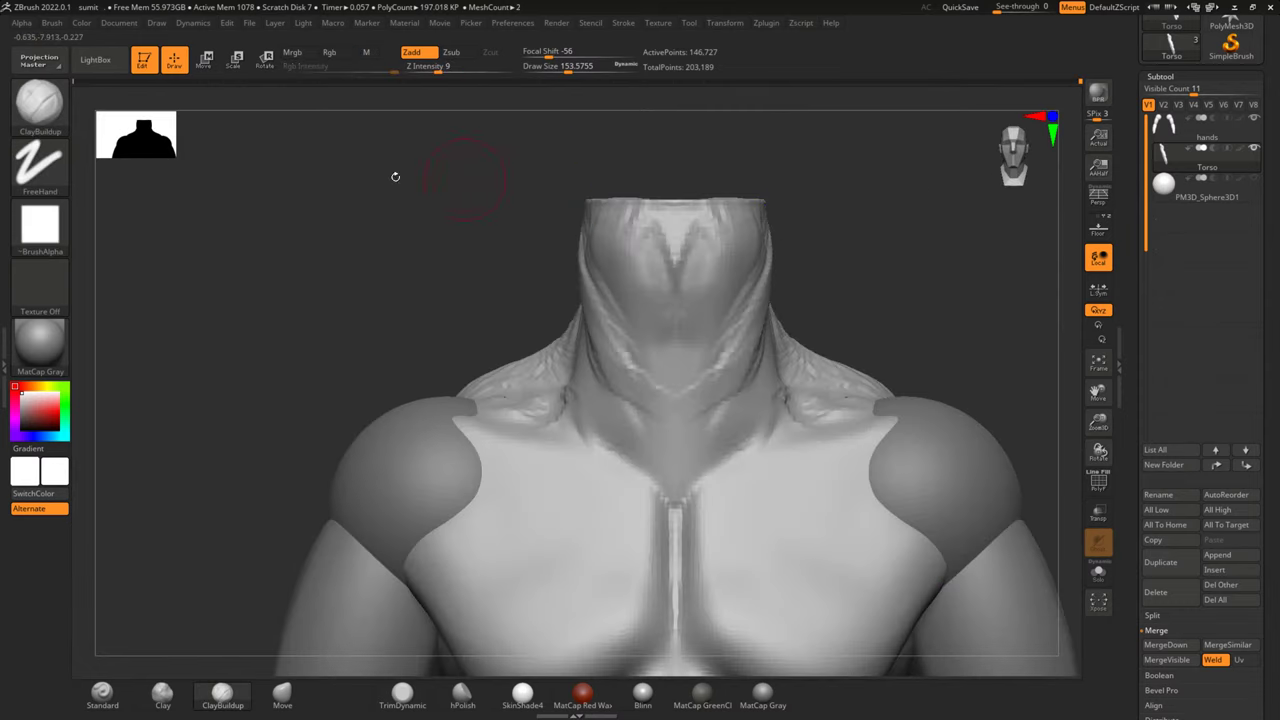
Smooth the clay texture on both shoulders and the trapezius, then frame the torso
mouse_move(394, 174)
right_mouse_down("alt")
mouse_move(342, 382)
mouse_move(493, 230)
mouse_move(469, 391)
mouse_move(470, 250)
mouse_move(583, 362)
right_mouse_up("alt")
left_click_drag(583, 362, 598, 347, "shift")
right_click_drag(598, 347, 627, 327)
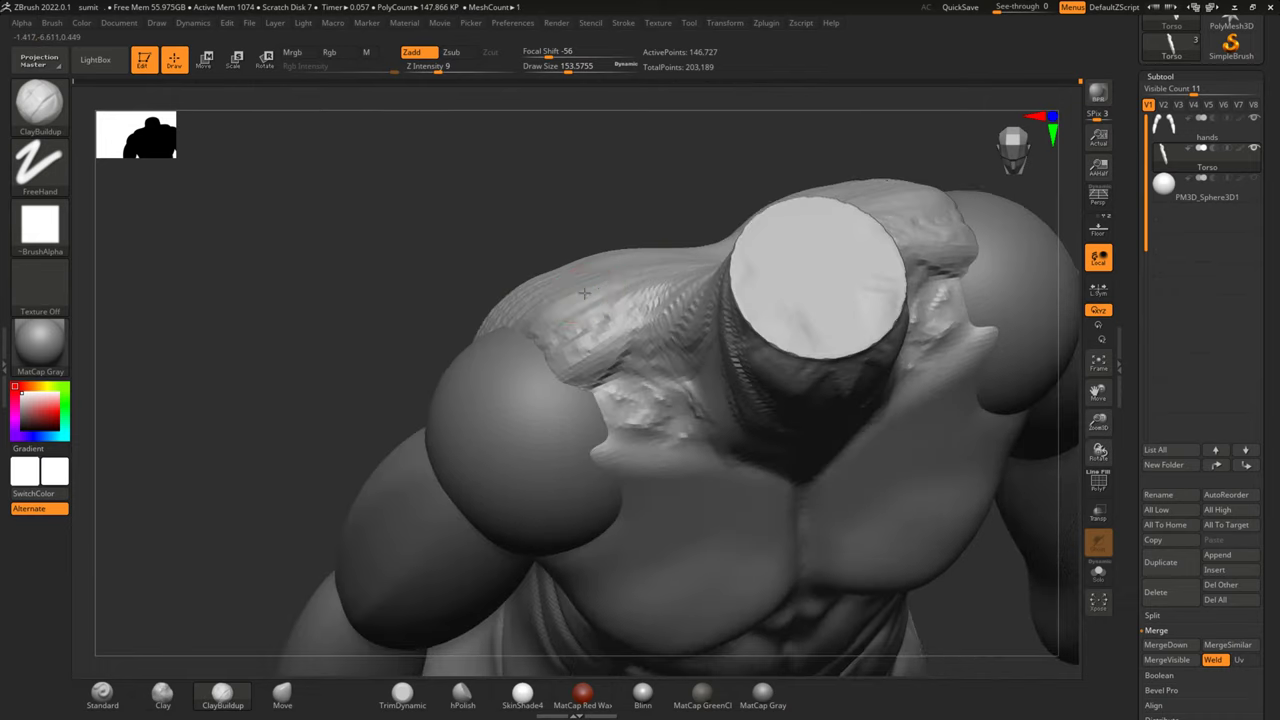
mouse_move(627, 327)
left_mouse_down("shift")
mouse_move(650, 330)
mouse_move(600, 410)
mouse_move(543, 402)
mouse_move(643, 286)
mouse_move(657, 243)
left_mouse_up("shift")
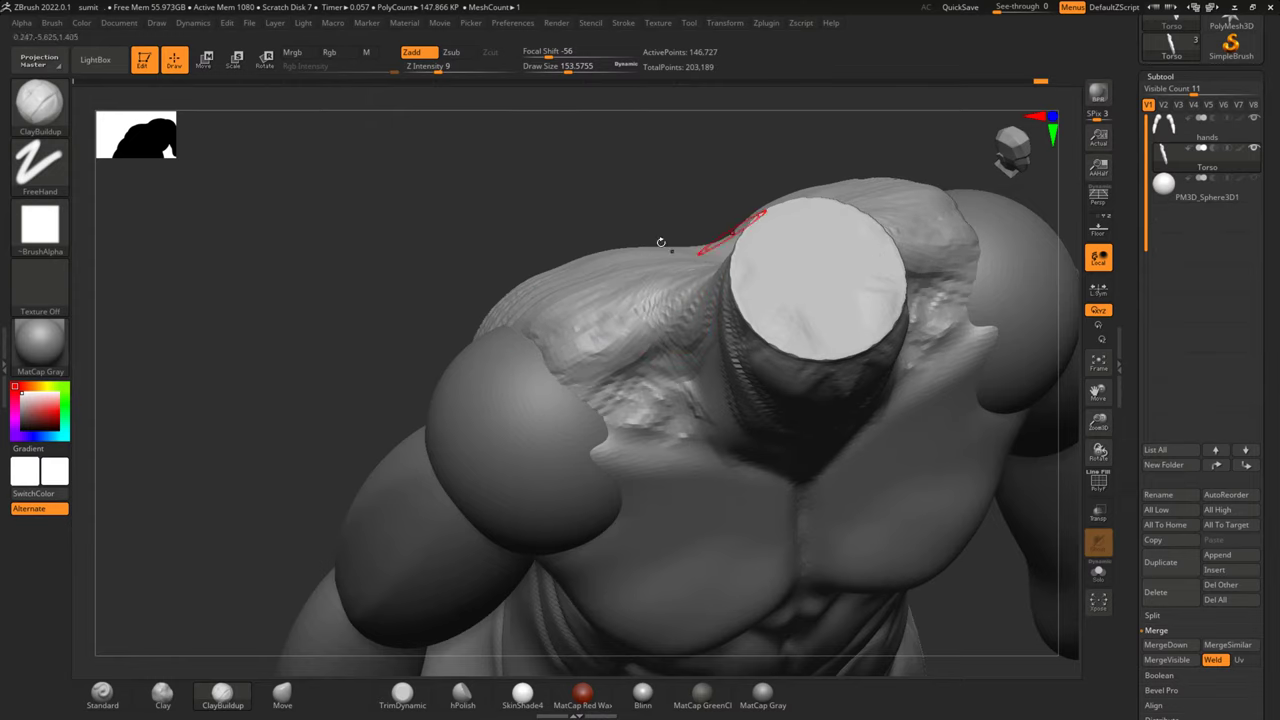
mouse_move(657, 243)
right_mouse_down()
mouse_move(443, 251)
mouse_move(696, 254)
mouse_move(860, 317)
mouse_move(906, 240)
mouse_move(851, 234)
mouse_move(808, 317)
mouse_move(1006, 314)
mouse_move(820, 271)
mouse_move(844, 327)
right_mouse_up()
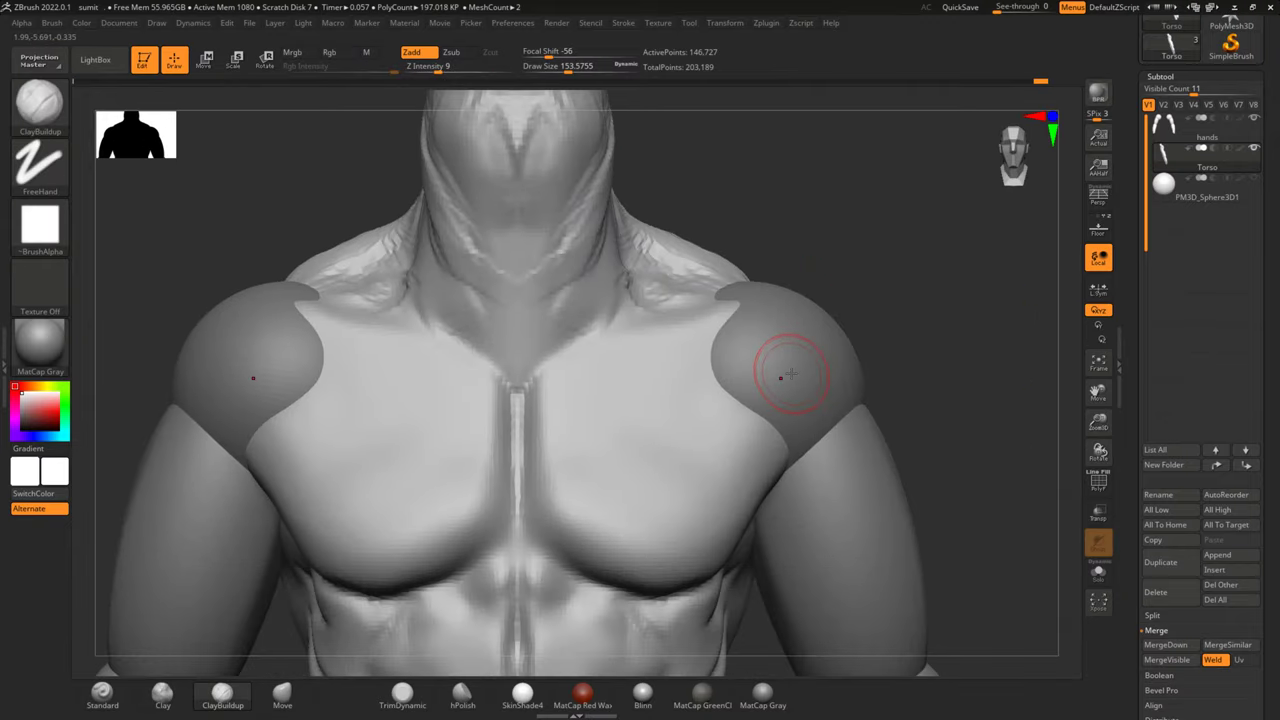
key("f")
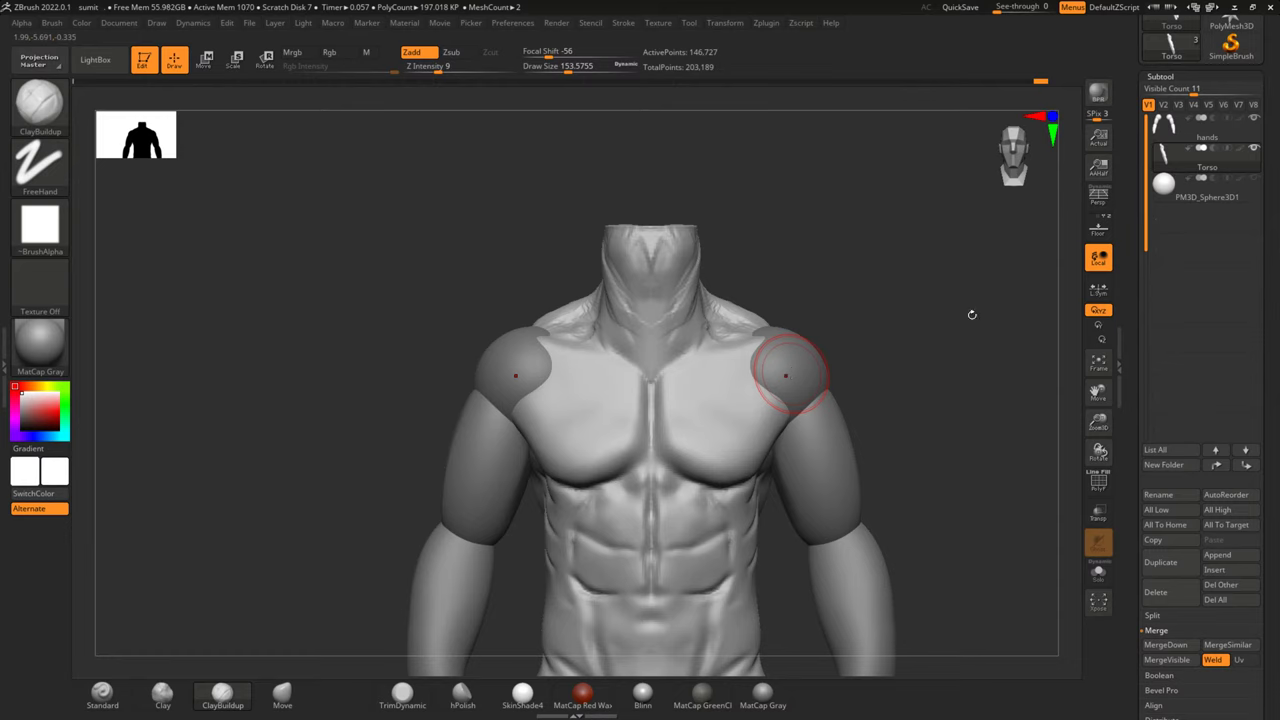
right_click_drag(923, 432, 914, 354, "alt")
Set the brush size to about 393 and use Move to shape both neck-to-shoulder slopes
key("space")
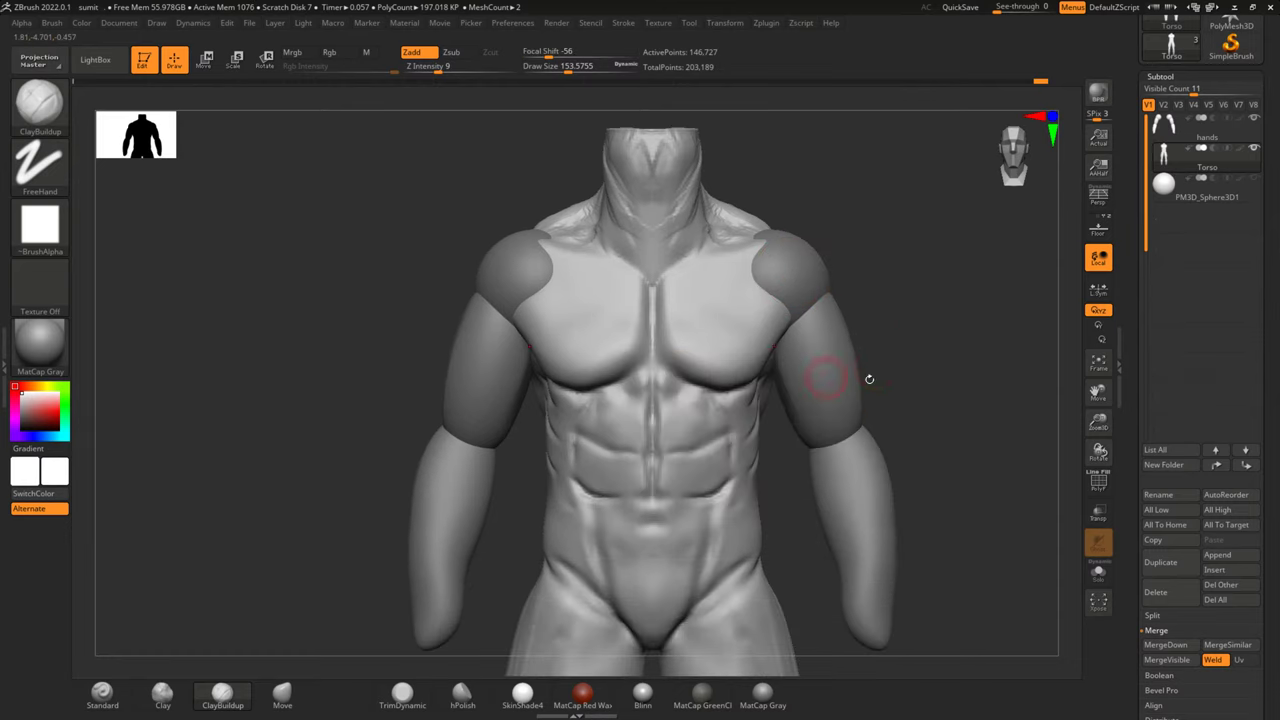
key("space")
left_click_drag(897, 341, 920, 344)
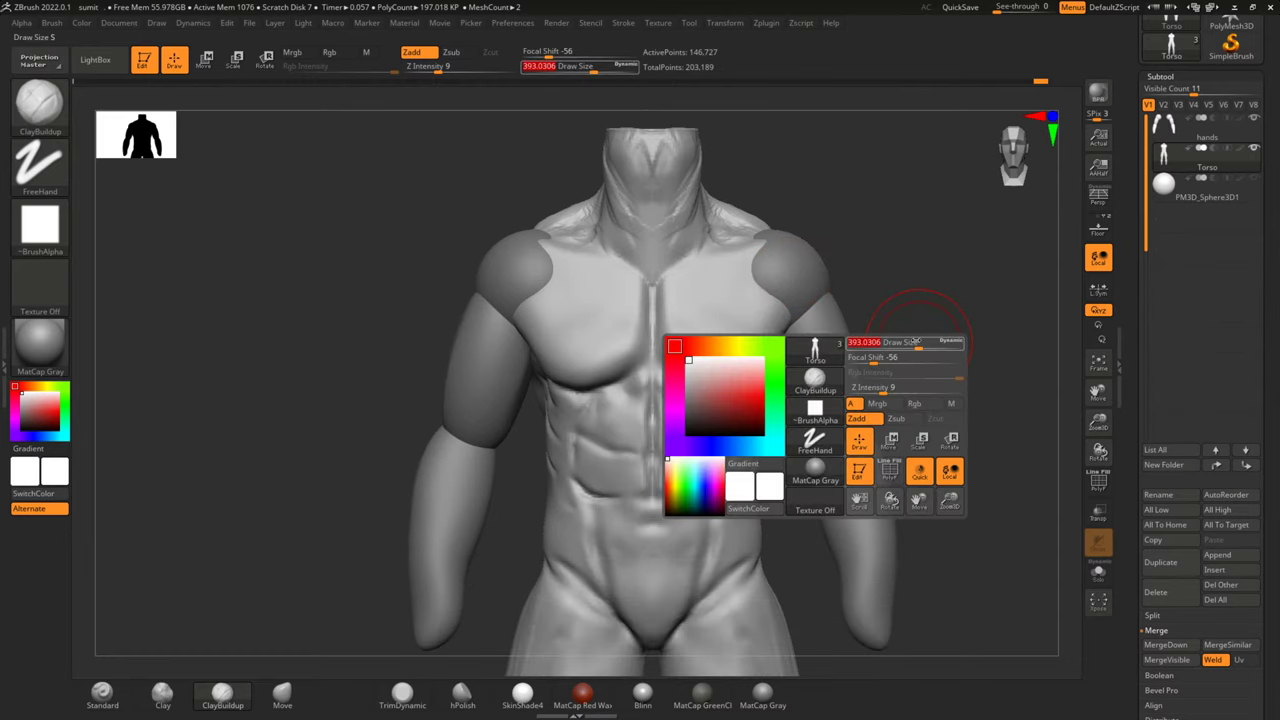
right_click_drag(905, 264, 890, 370, "alt")
left_click(282, 692)
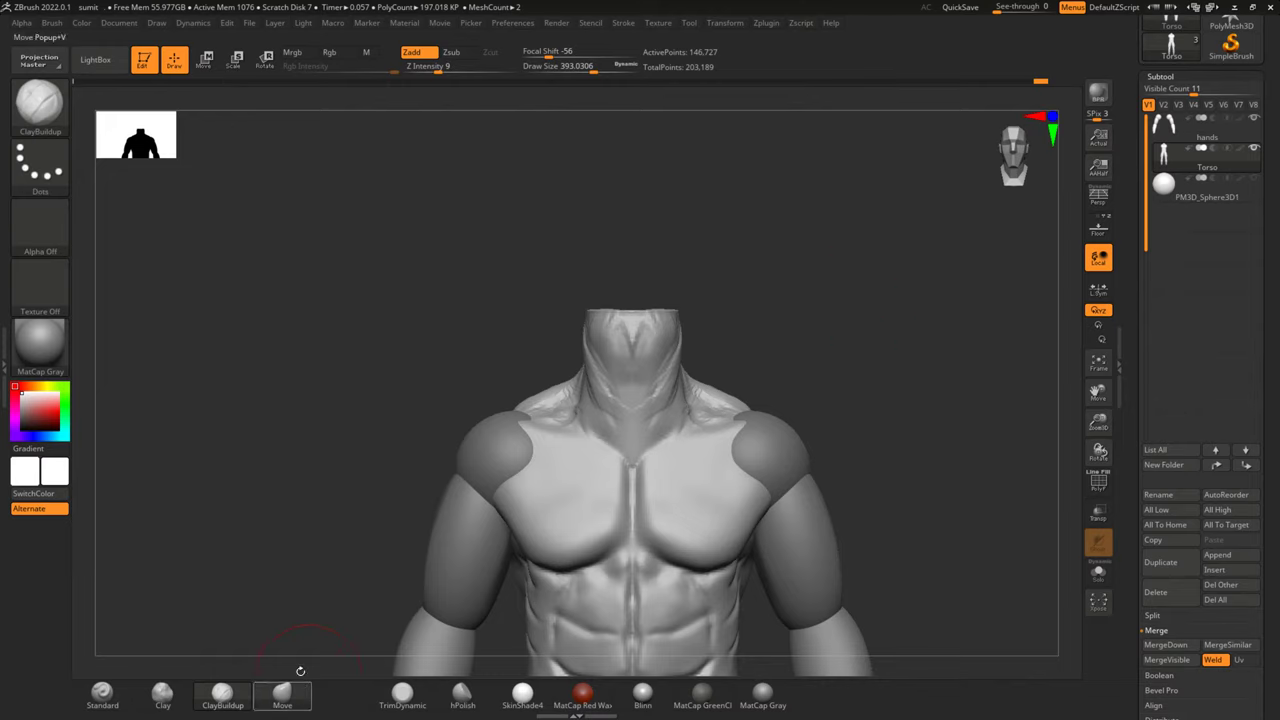
left_click_drag(723, 403, 756, 425)
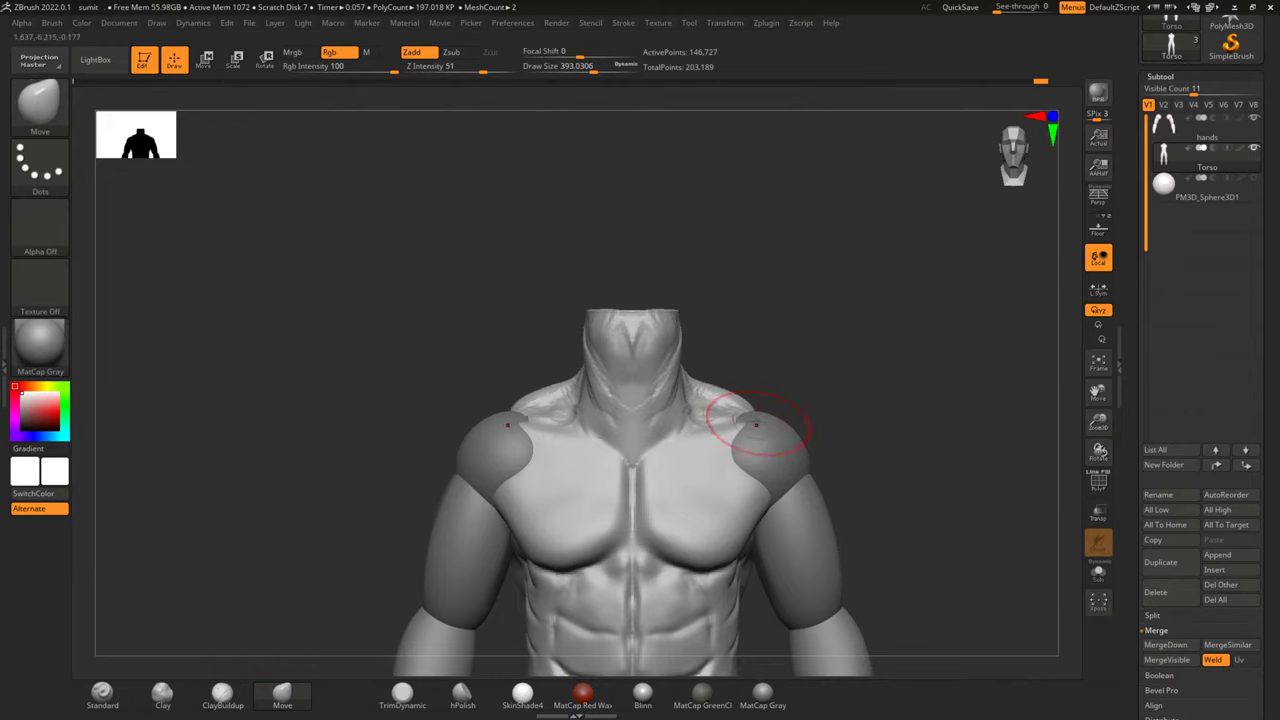
Select the arms subtool and move both arms outward from the torso with the gizmo
left_click(808, 458, "alt")
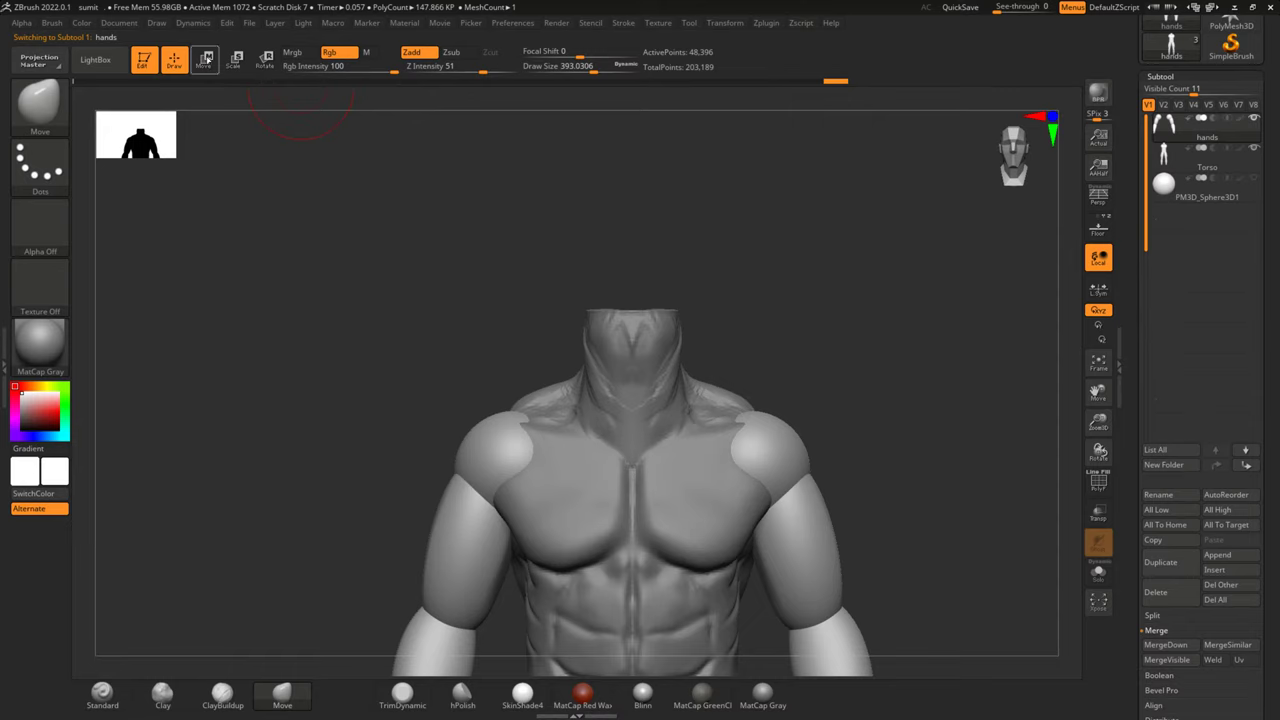
left_click(205, 58)
right_click_drag(860, 560, 868, 366, "alt")
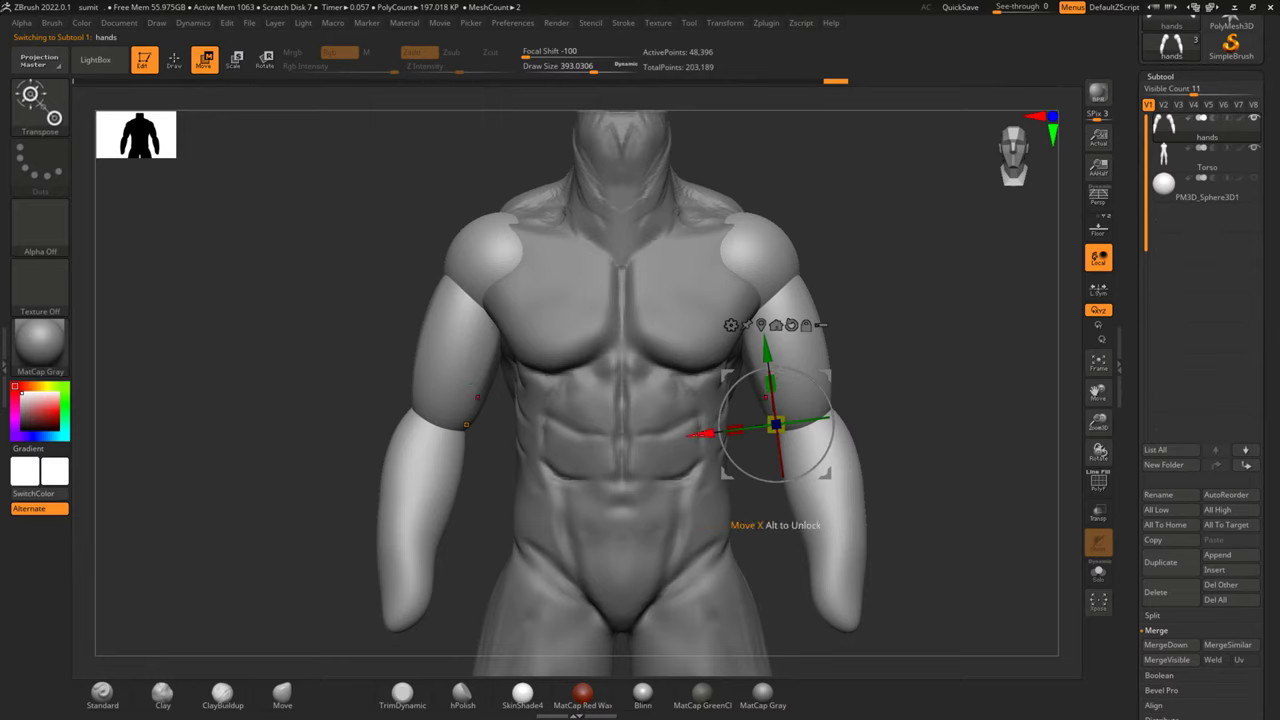
left_click_drag(735, 431, 750, 431)
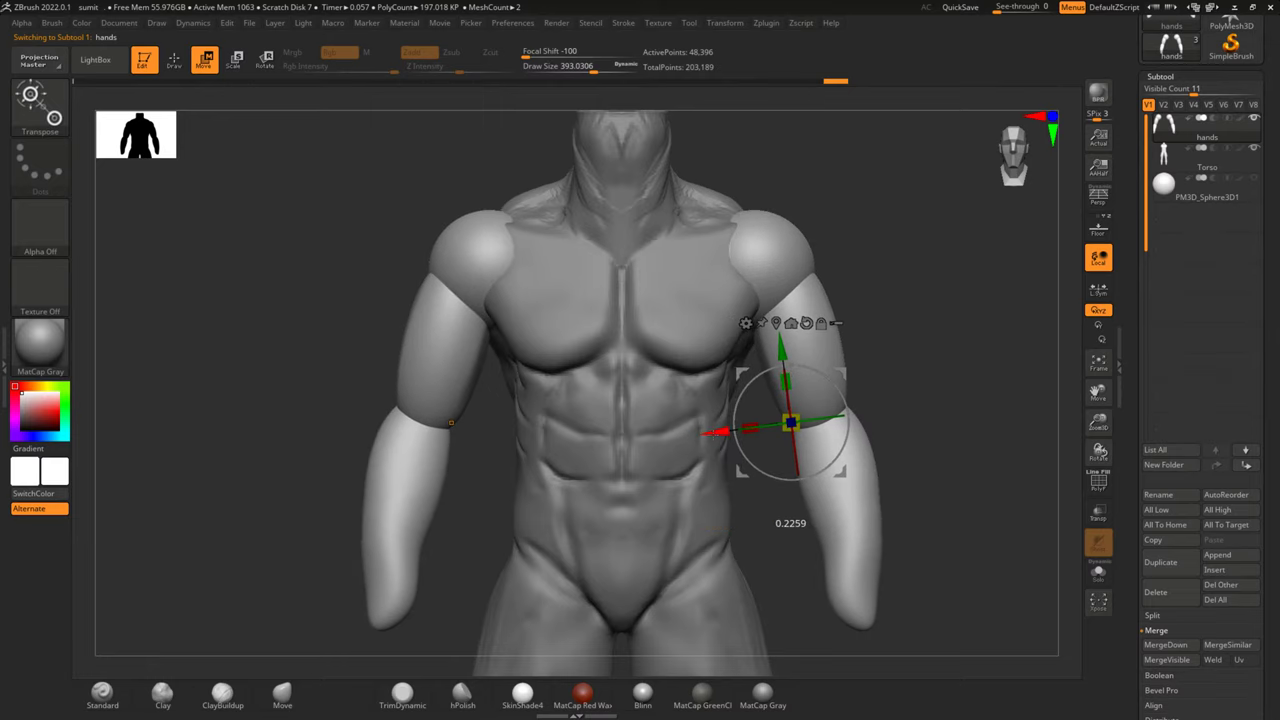
mouse_move(995, 283)
left_mouse_down("alt")
mouse_move(935, 373)
mouse_move(922, 358)
left_mouse_up("alt")
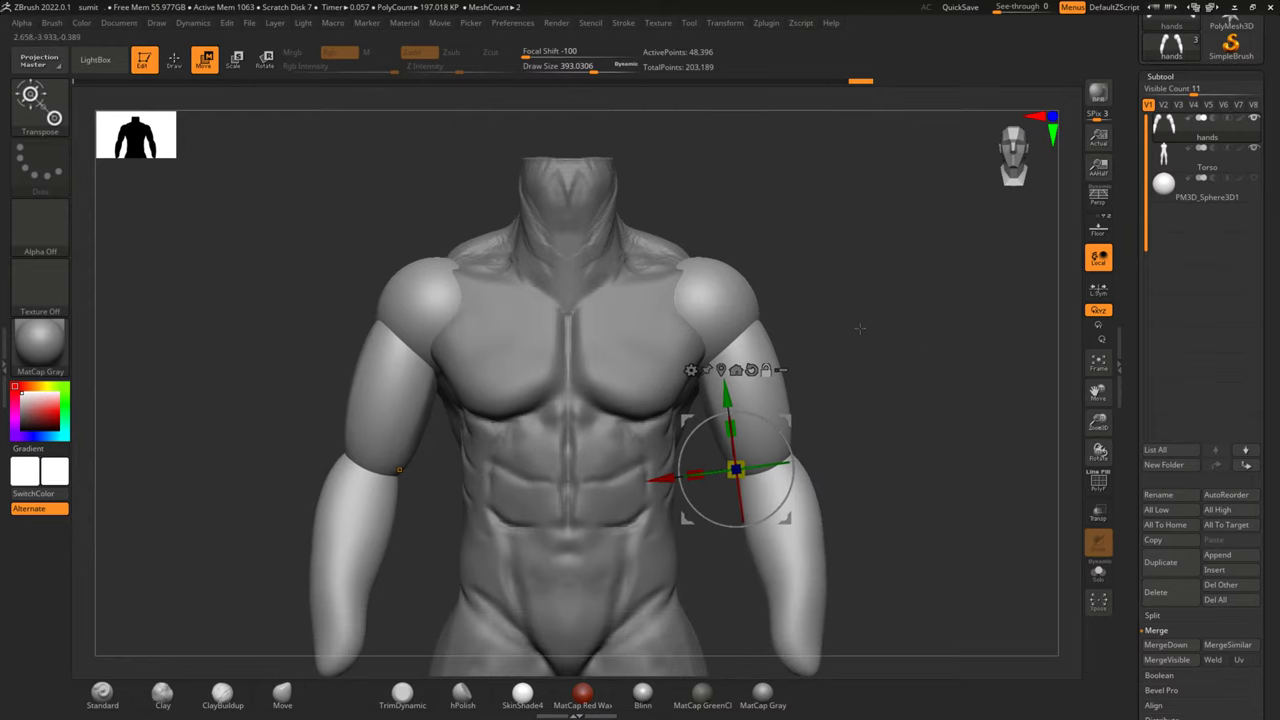
key("q")
mouse_move(868, 269)
left_mouse_down()
mouse_move(854, 294)
mouse_move(874, 297)
mouse_move(815, 327)
left_mouse_up()
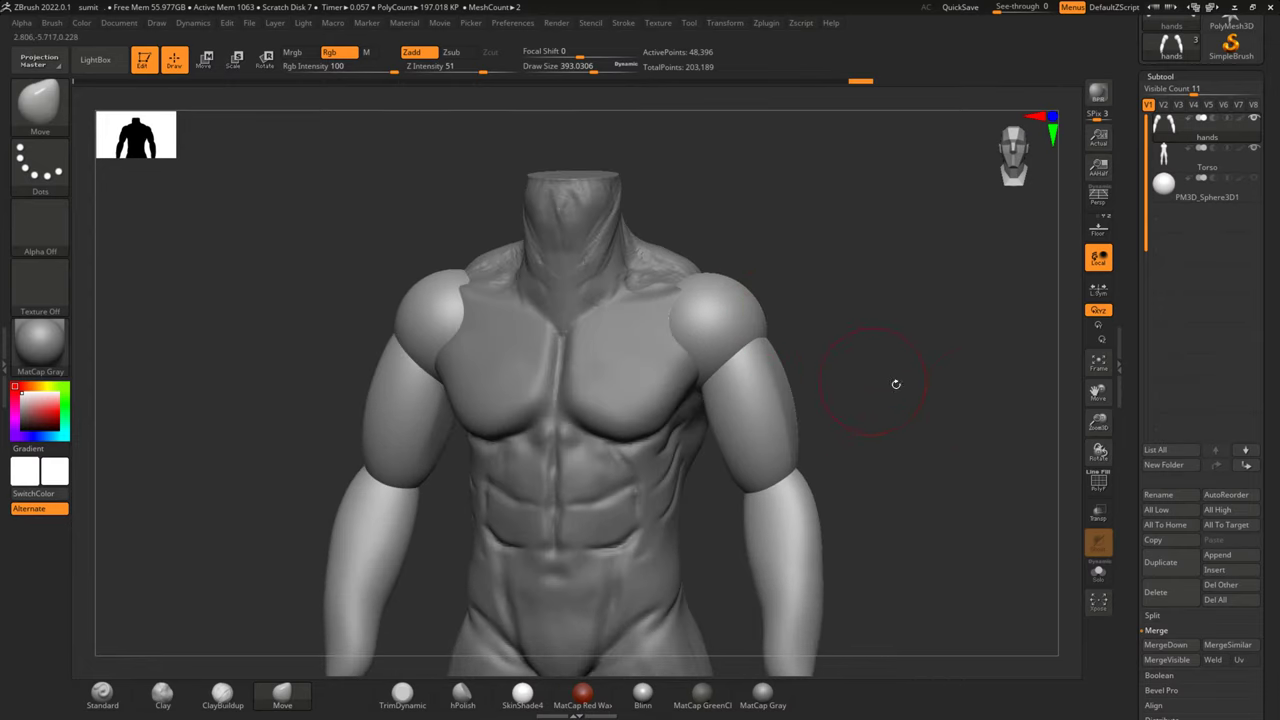
left_click(1098, 480)
Hide the arms so only the shoulder caps remain visible
left_click(1098, 480)
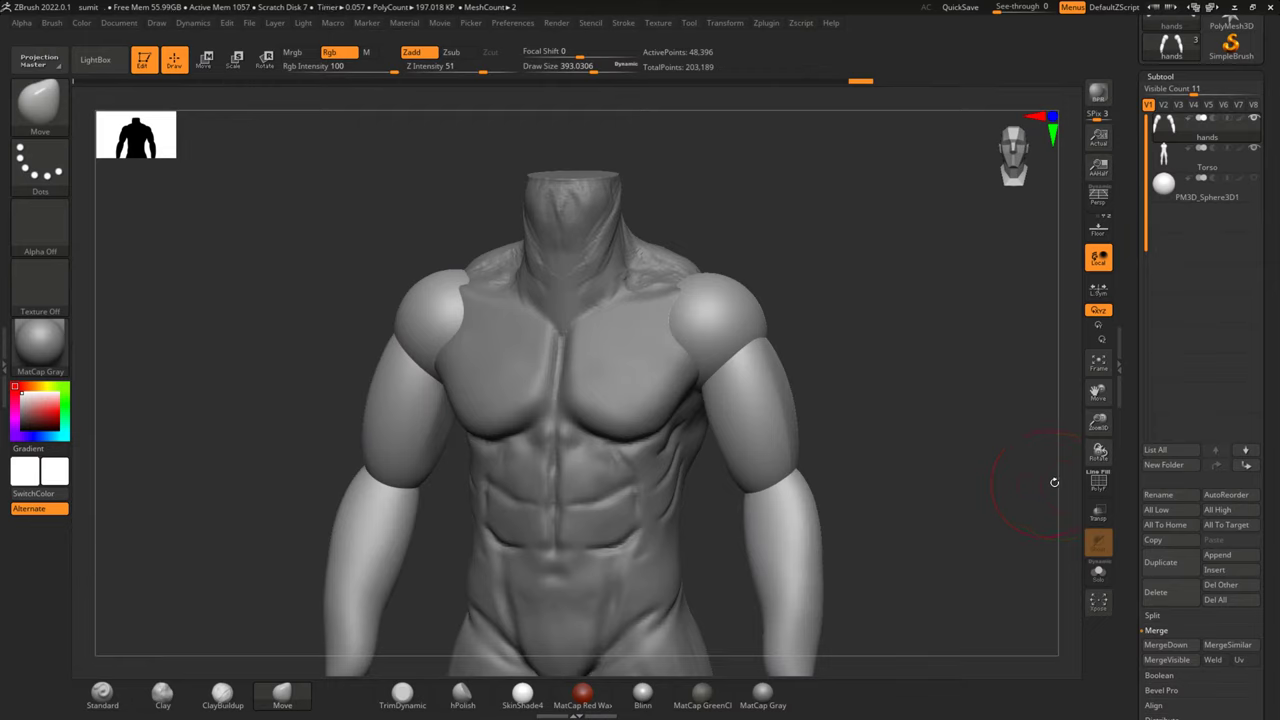
left_click(740, 315, "ctrl+shift")
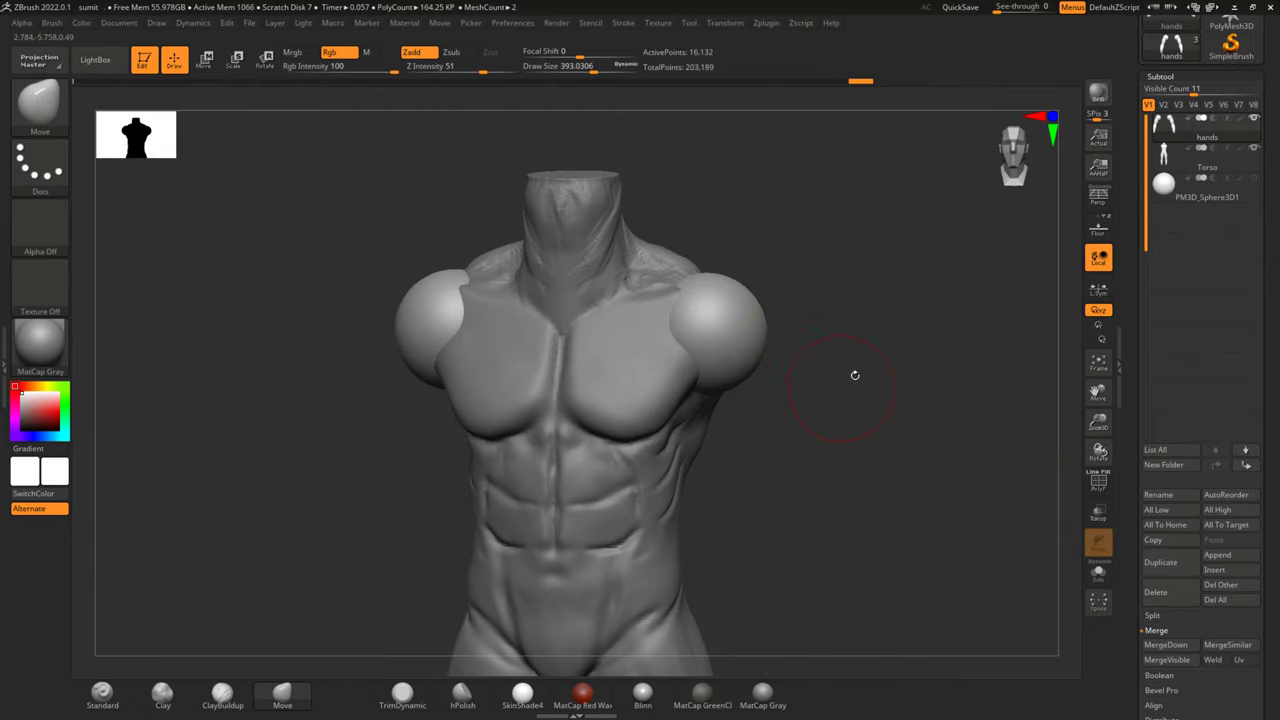
left_click(905, 330, "ctrl+shift")
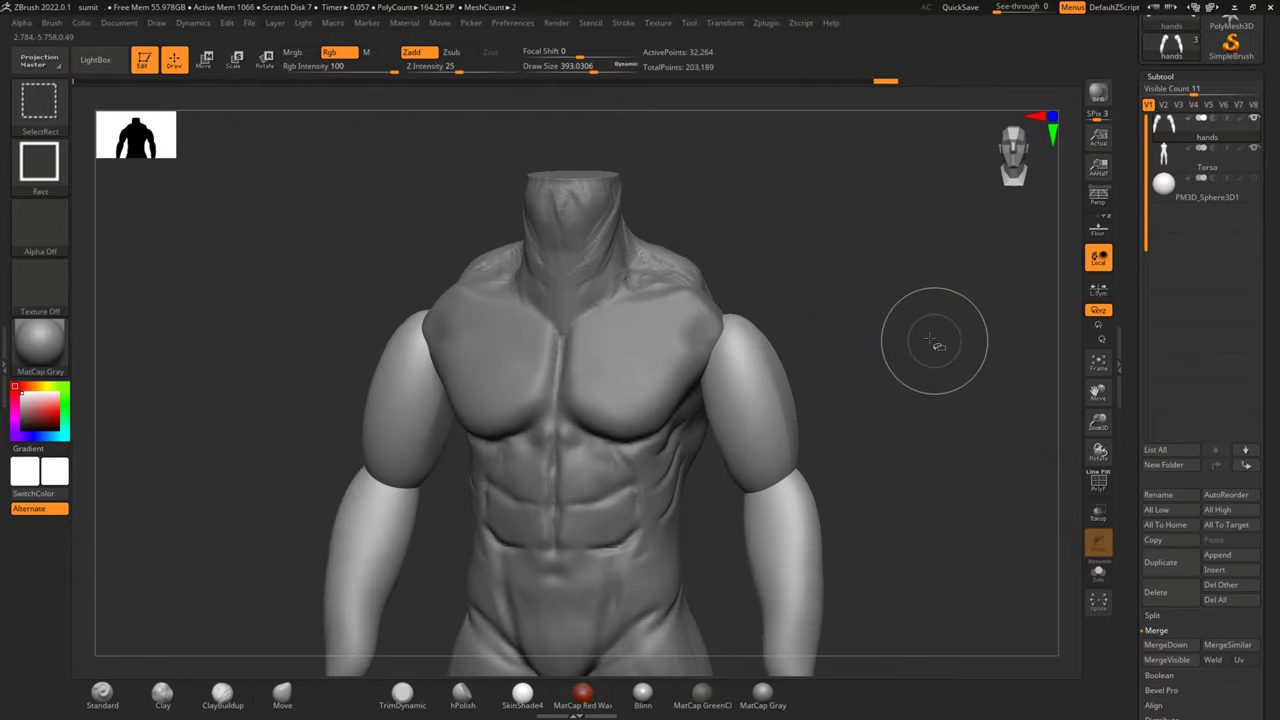
left_click(883, 355, "ctrl+shift")
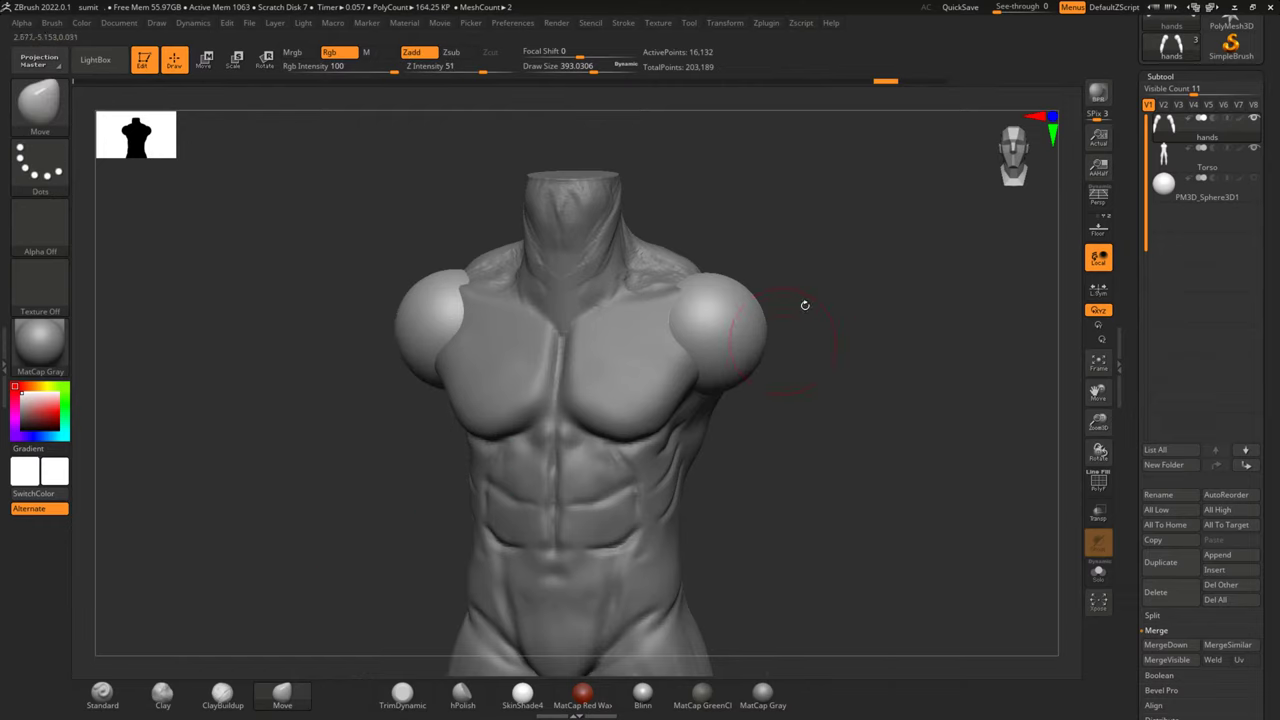
Sculpt the deltoid caps with ClayBuildup, checking their polygon wireframe
left_click(240, 690)
mouse_move(886, 340)
left_mouse_down()
mouse_move(880, 366)
mouse_move(820, 371)
mouse_move(848, 354)
left_mouse_up()
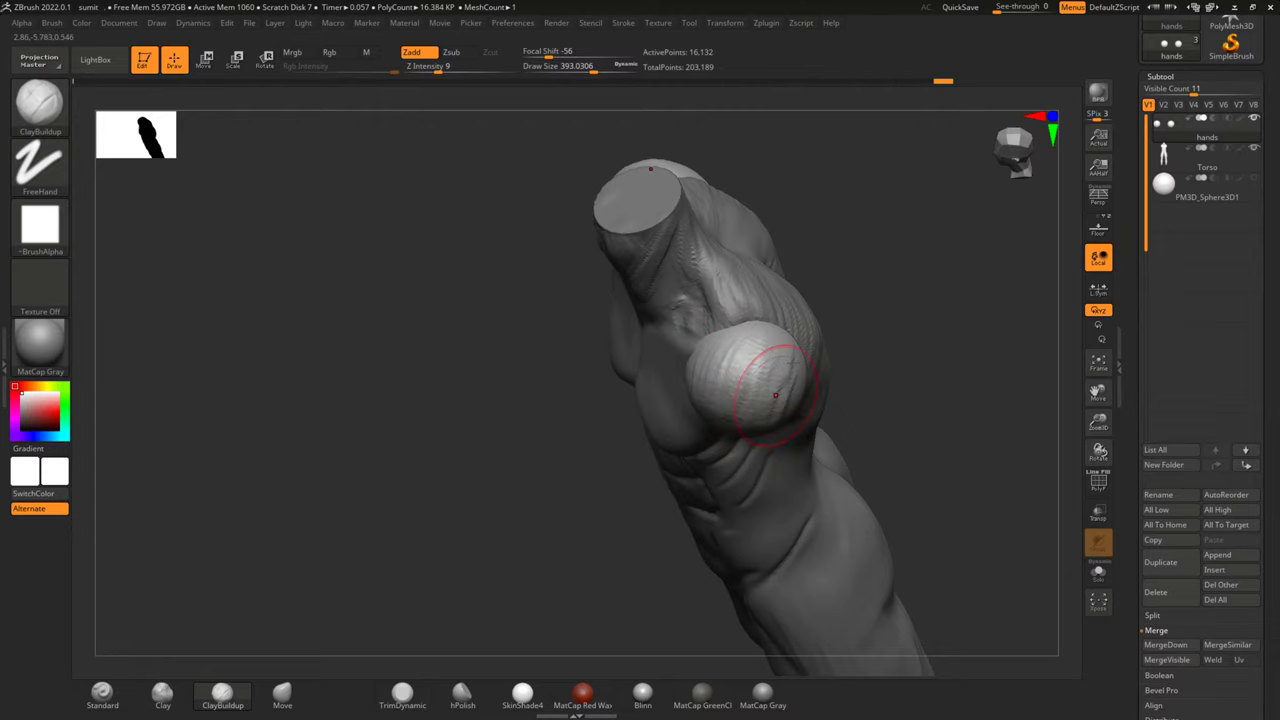
mouse_move(795, 443)
left_mouse_down()
mouse_move(883, 357)
mouse_move(861, 388)
mouse_move(805, 418)
left_mouse_up()
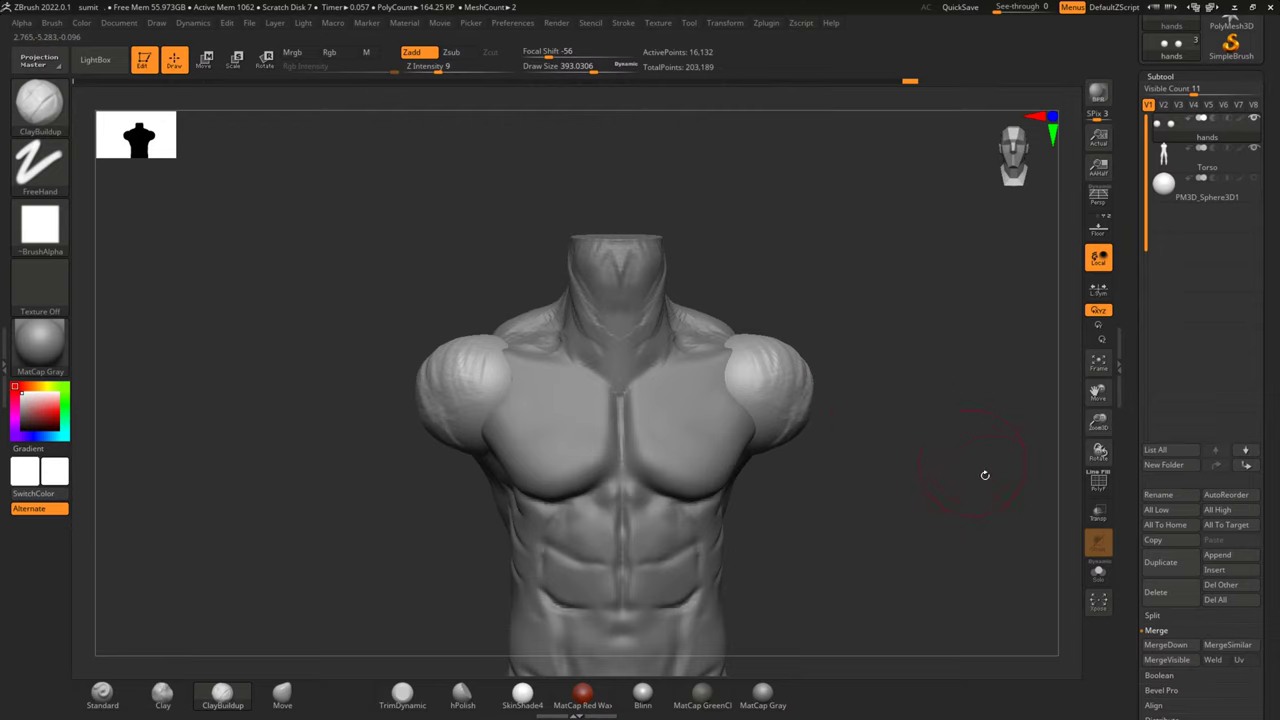
left_click(1098, 484)
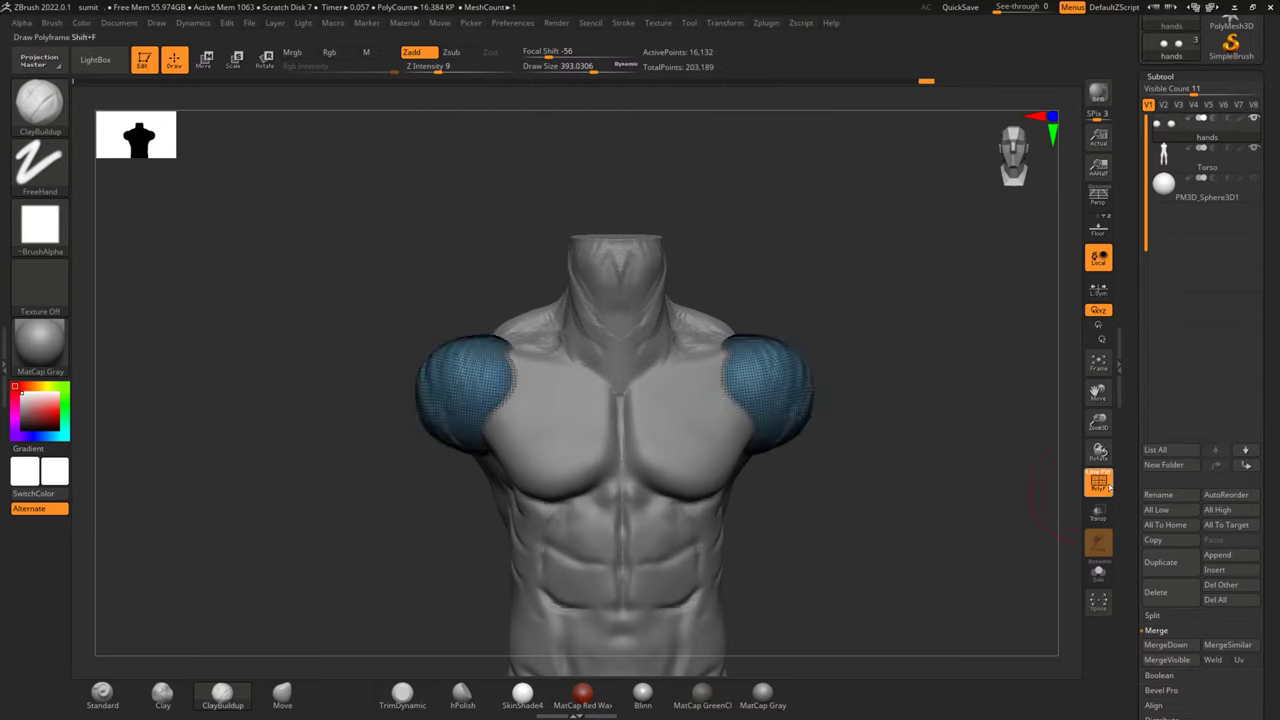
left_click(1098, 484)
Show the arms again and smooth the clay strokes on the right shoulder
left_click(963, 491, "ctrl+shift")
left_click_drag(969, 400, 908, 438)
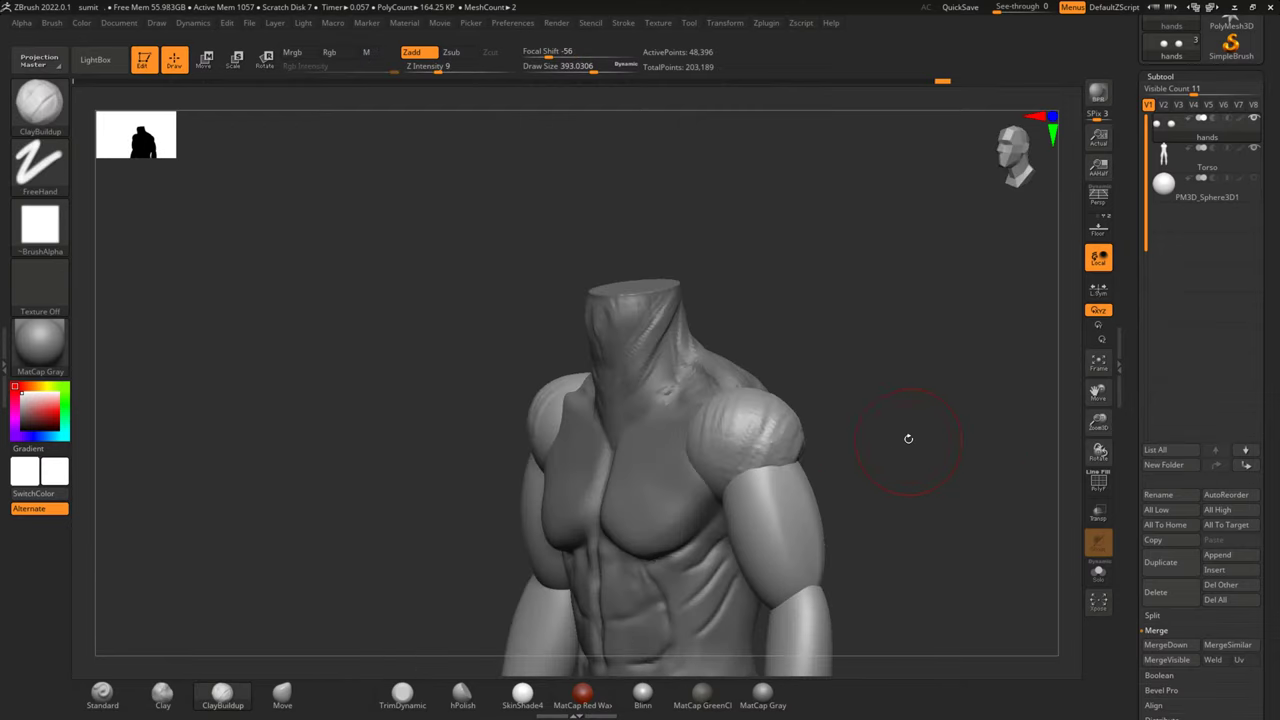
mouse_move(771, 428)
left_mouse_down("shift")
mouse_move(743, 428)
mouse_move(800, 428)
left_mouse_up("shift")
mouse_move(930, 452)
left_mouse_down("shift")
mouse_move(974, 406)
mouse_move(986, 437)
left_mouse_up("shift")
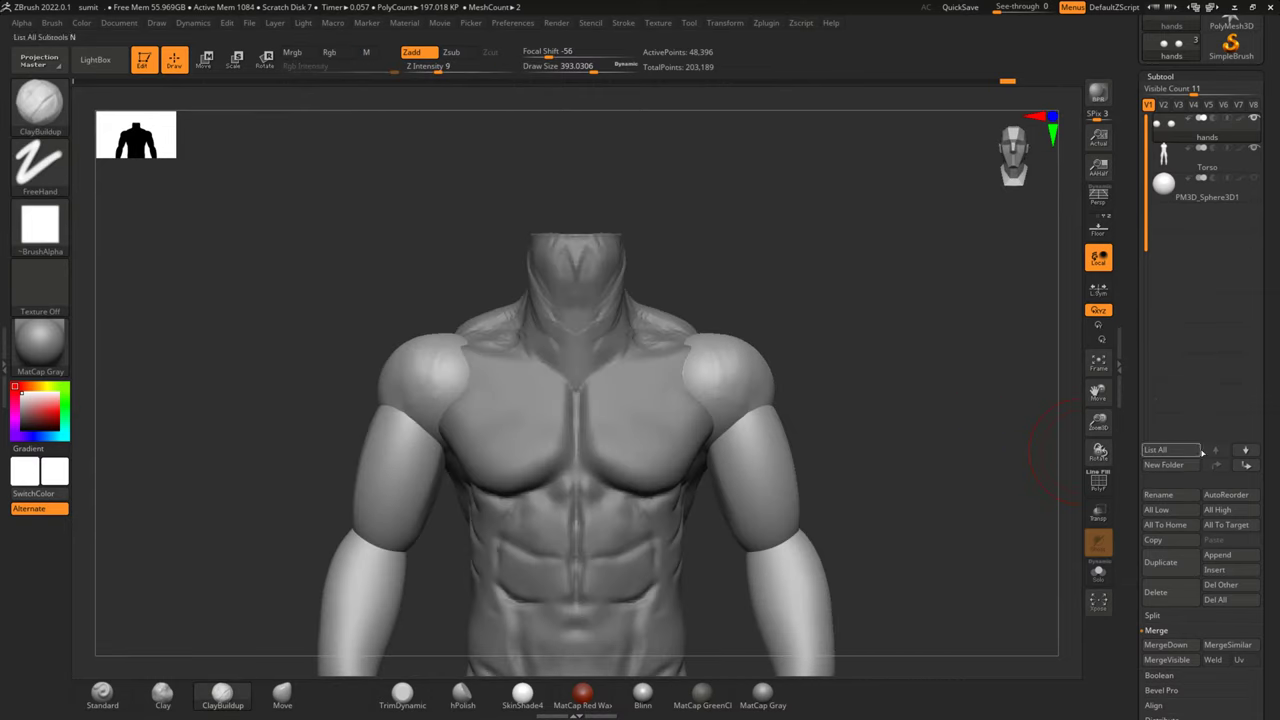
DynaMesh the arm piece at resolution 128 from the Geometry panel
scroll(1195, 495, "down", 5)
scroll(1193, 490, "down", 3)
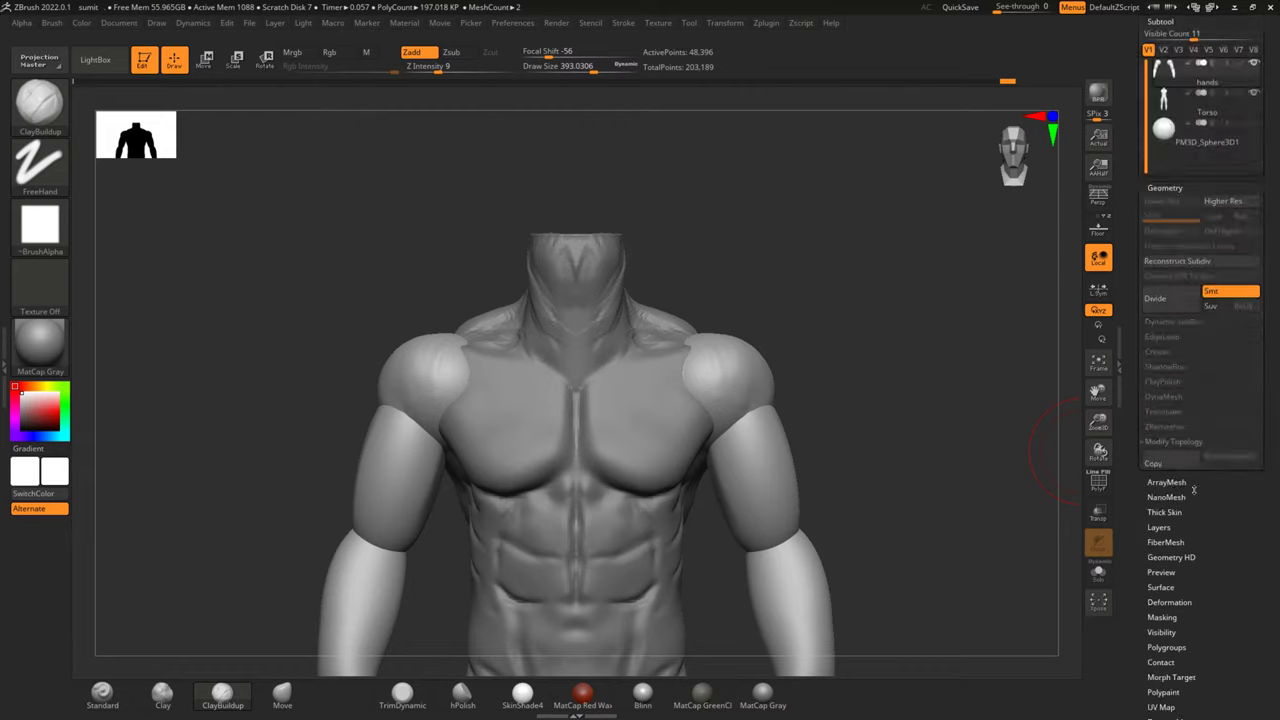
scroll(1193, 489, "down", 3)
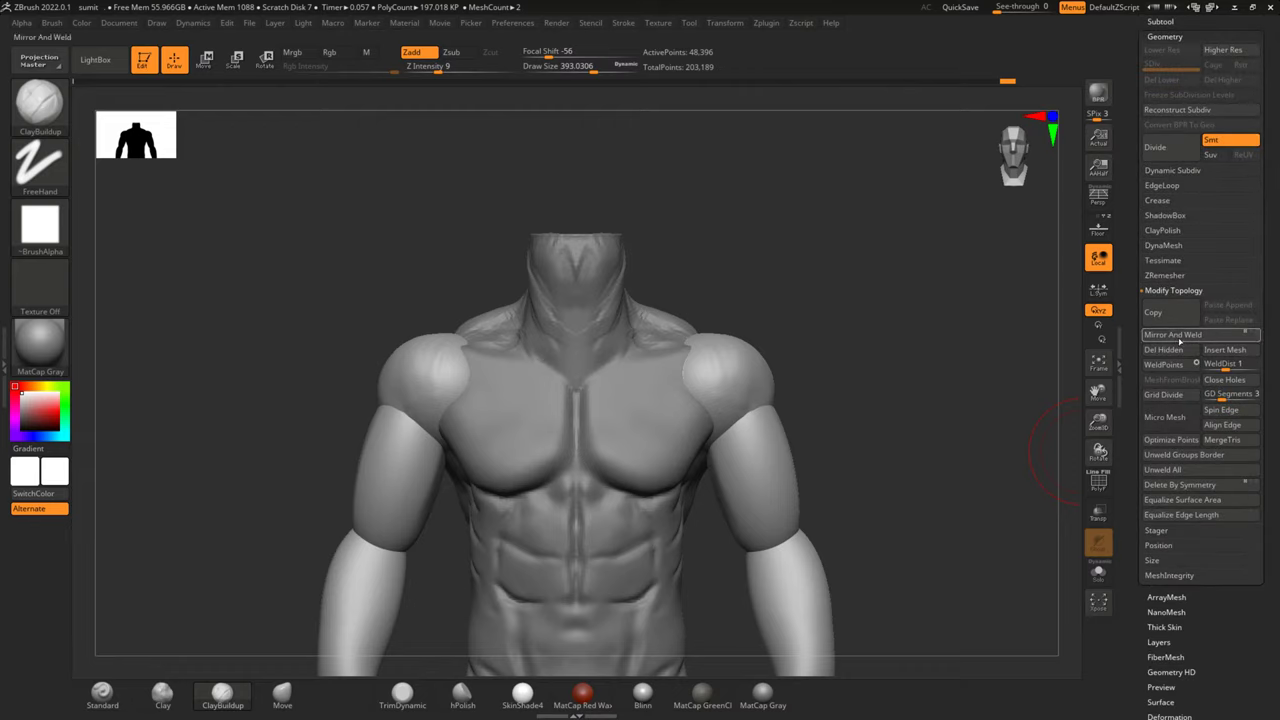
left_click(1165, 246)
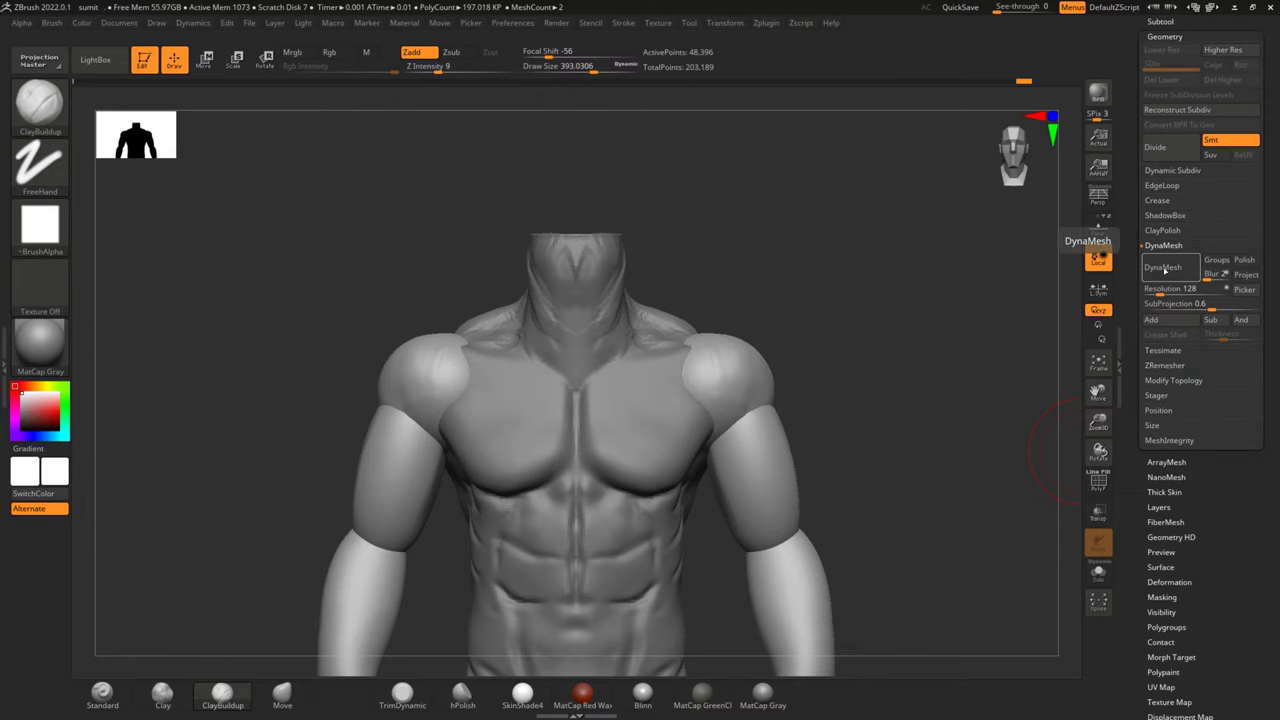
left_click(1163, 267)
At brush size about 305, lay vertical clay strokes down both upper arms and smooth them
left_click_drag(986, 360, 951, 343)
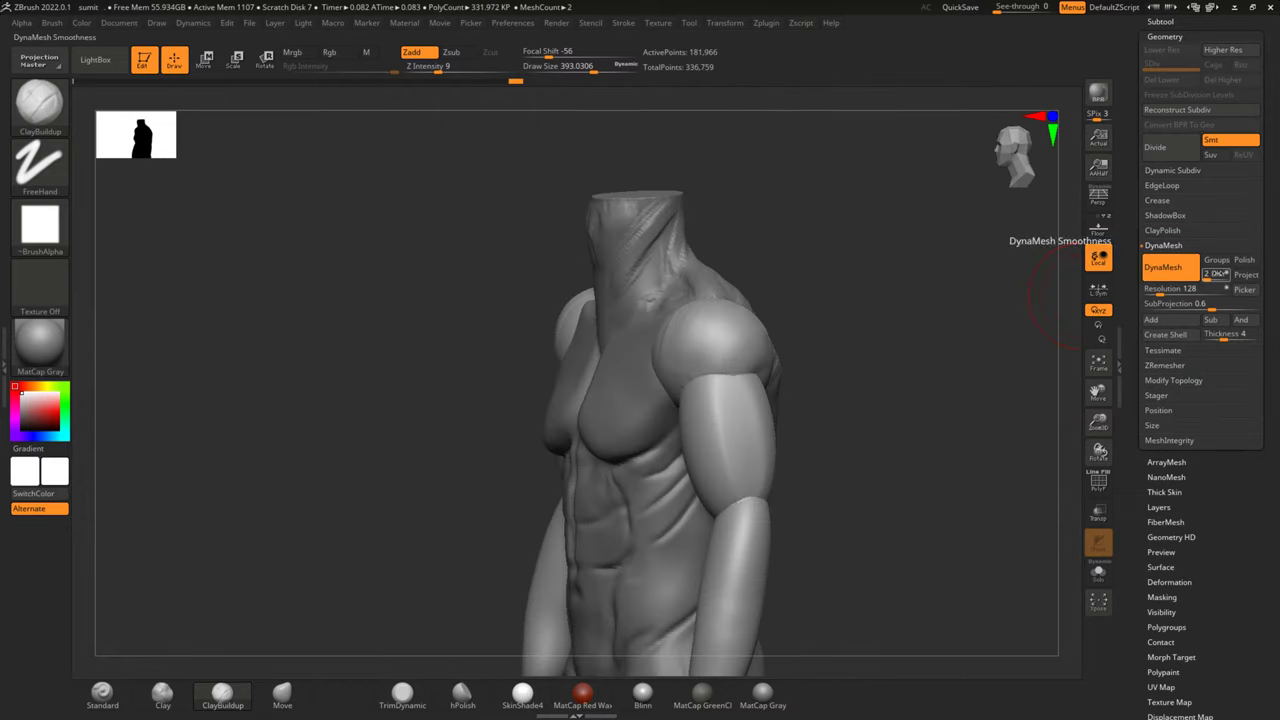
mouse_move(871, 326)
left_mouse_down("shift")
mouse_move(923, 360)
mouse_move(745, 433)
left_mouse_up("shift")
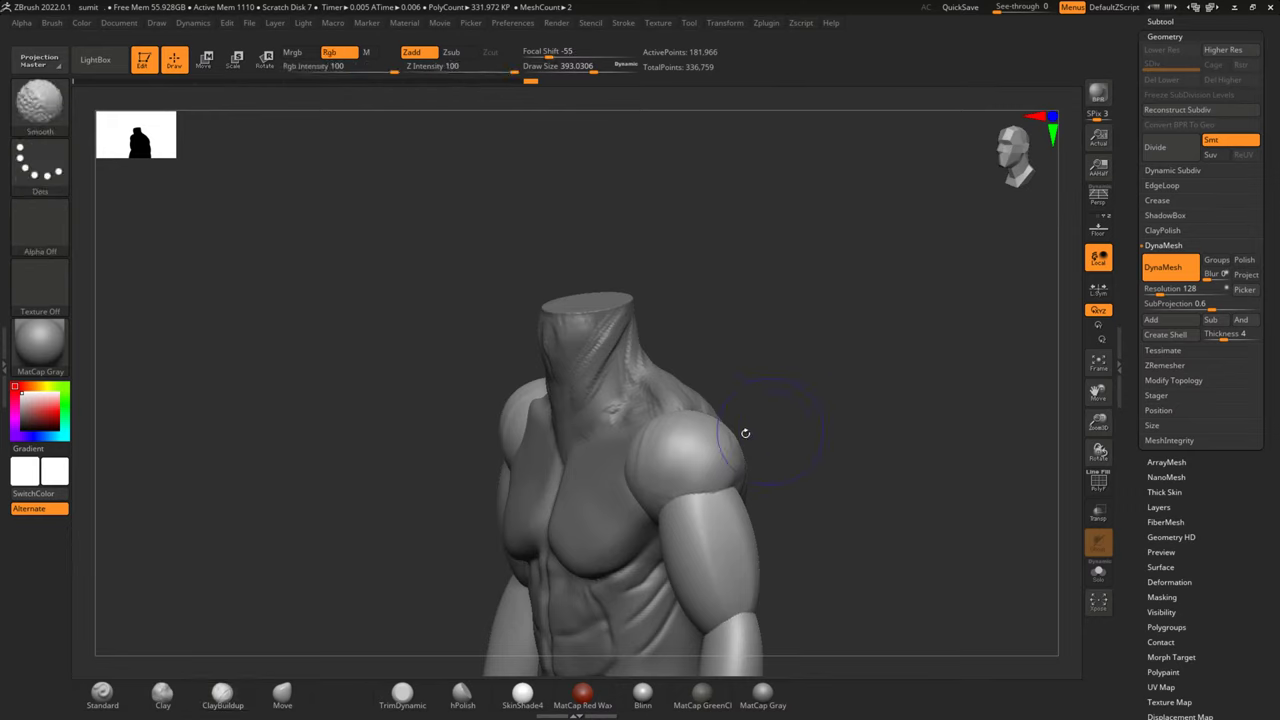
mouse_move(793, 421)
left_mouse_down("shift")
mouse_move(883, 346)
mouse_move(743, 366)
left_mouse_up("shift")
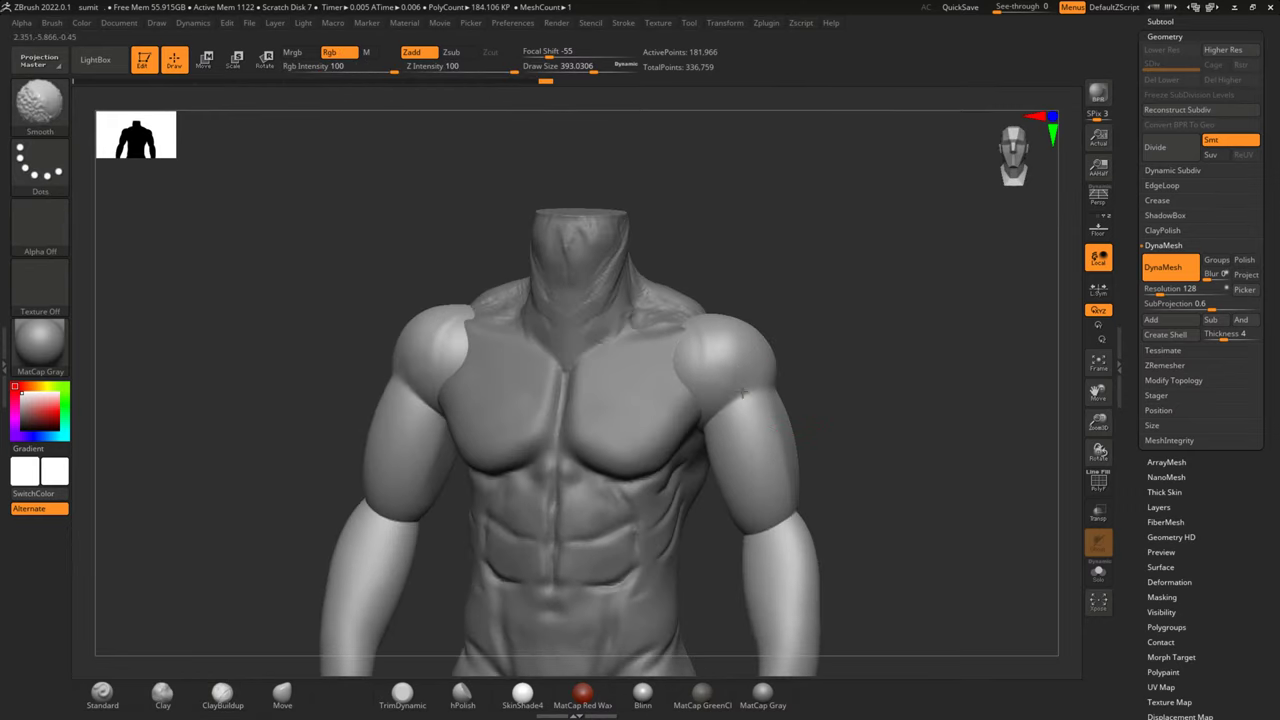
key("space")
mouse_move(857, 357)
left_mouse_down()
mouse_move(838, 357)
mouse_move(862, 357)
left_mouse_up()
left_click_drag(725, 424, 730, 470)
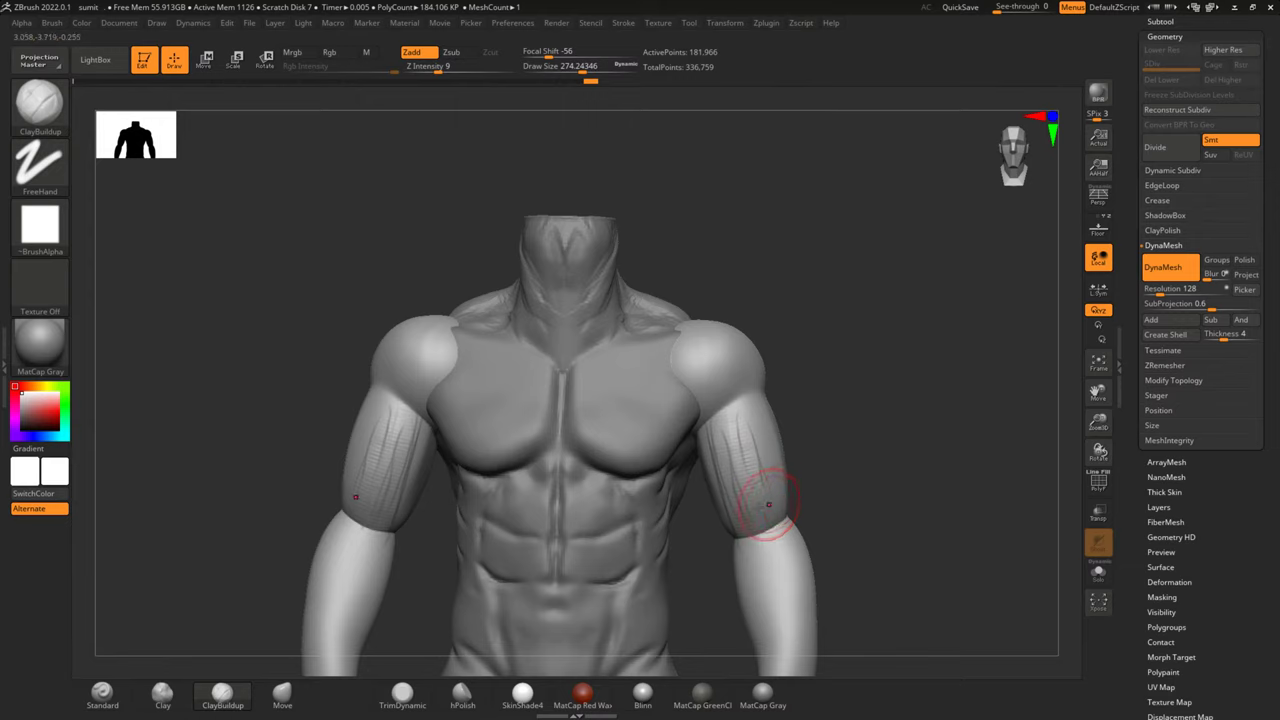
key("shift")
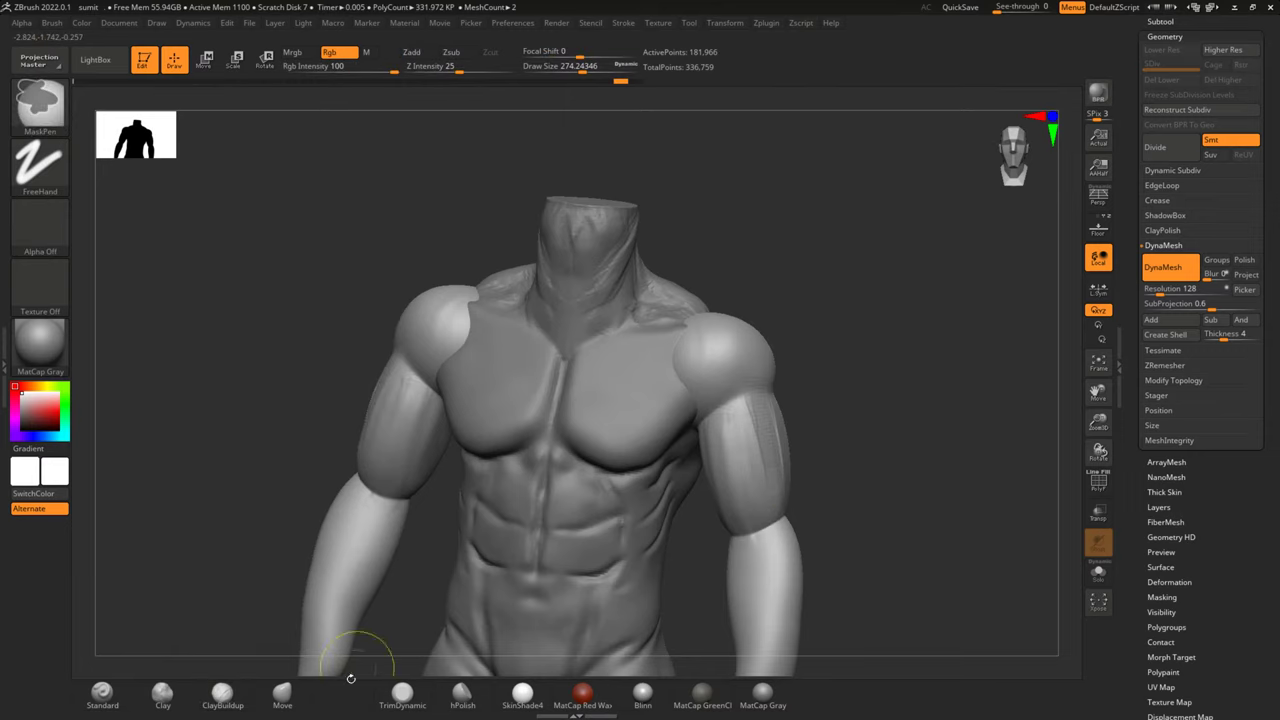
Select the TrimDynamic brush with a size of about 445
left_click(401, 693)
key("space")
mouse_move(871, 397)
left_mouse_down()
mouse_move(913, 389)
mouse_move(809, 410)
left_mouse_up()
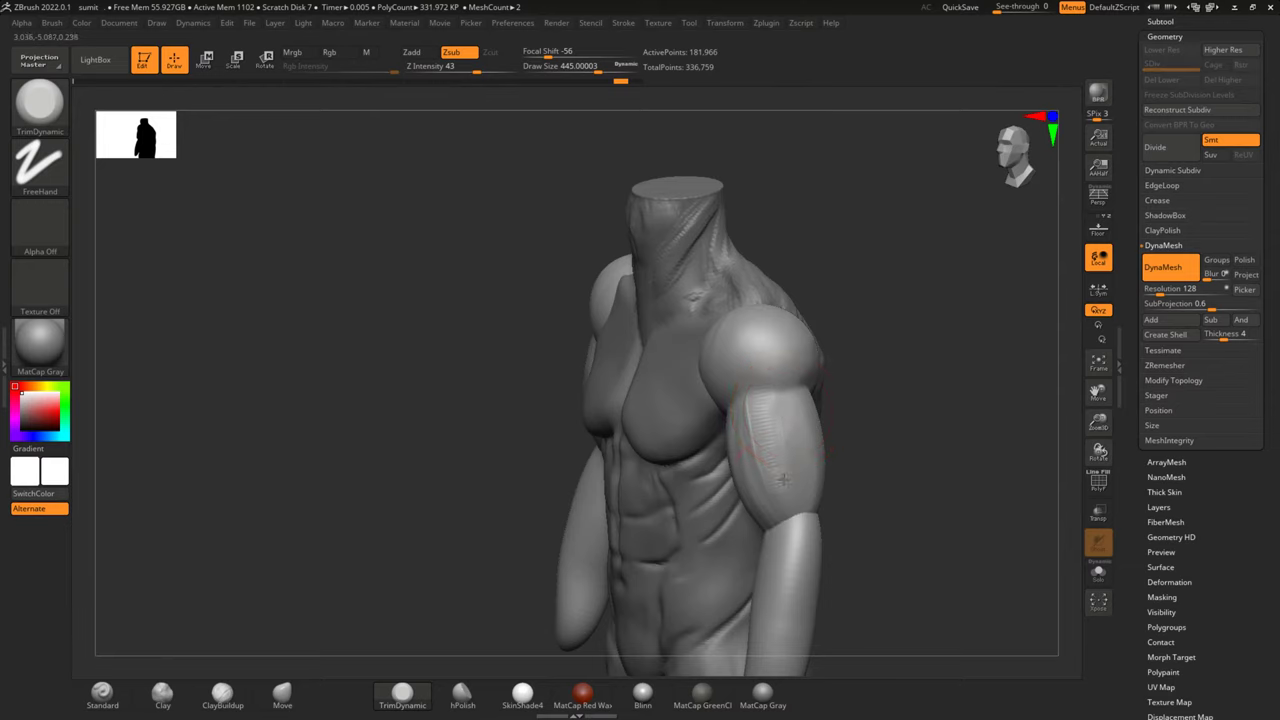
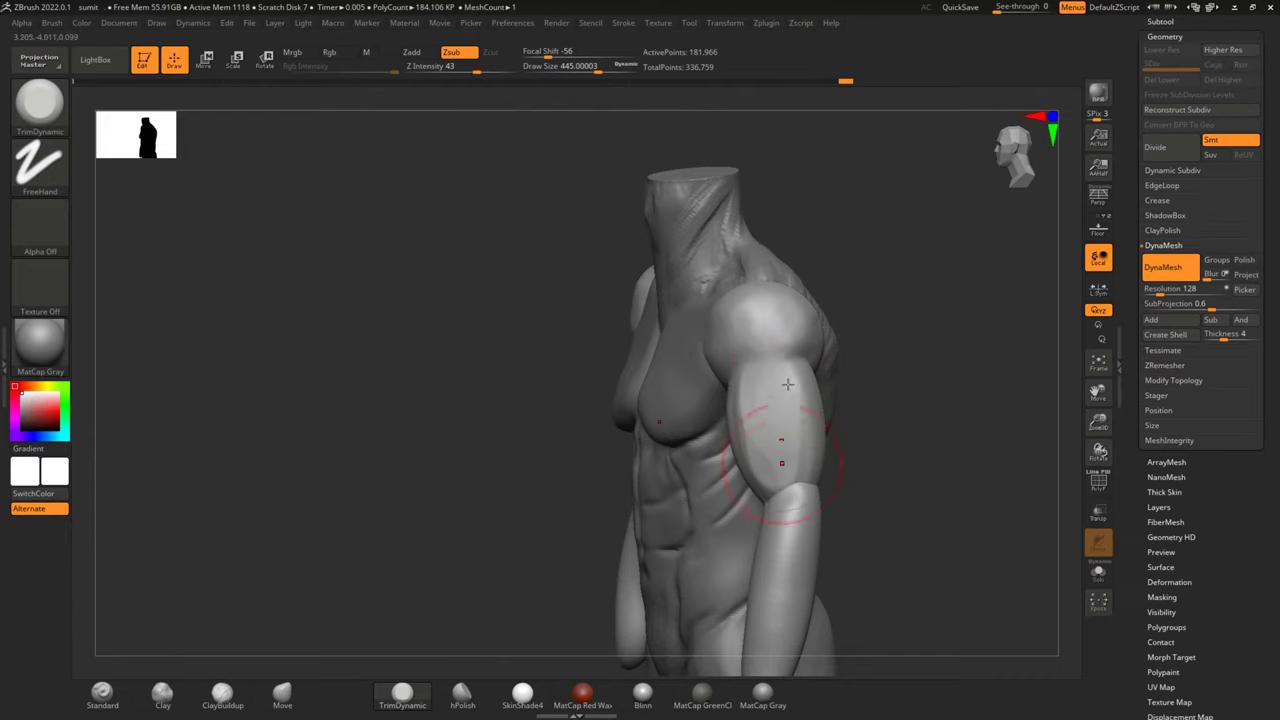
Switch to ClayBuildup, resize the brush, and stroke clay striations on both upper arms and the right forearm
mouse_move(783, 423)
left_mouse_down()
mouse_move(900, 423)
mouse_move(449, 420)
mouse_move(319, 532)
left_mouse_up()
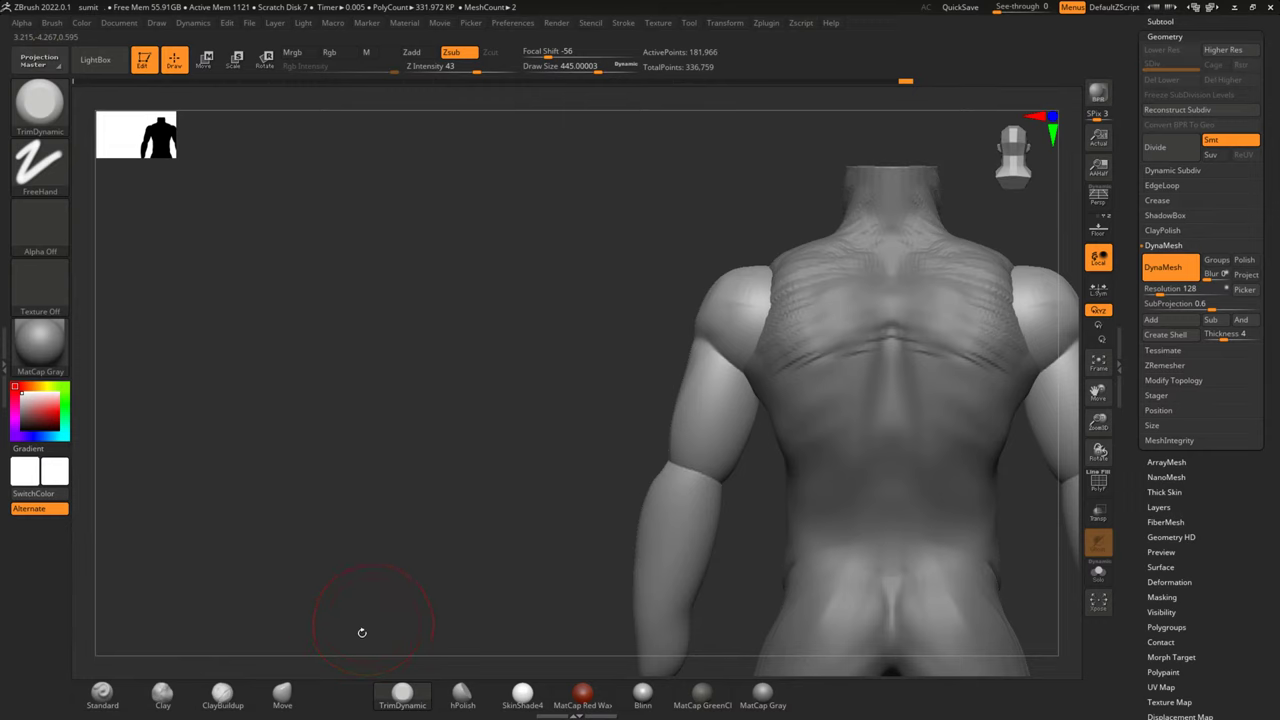
left_click(222, 692)
left_click_drag(510, 455, 362, 490, "alt")
mouse_move(986, 422)
left_mouse_down()
mouse_move(952, 354)
mouse_move(880, 340)
mouse_move(880, 390)
mouse_move(818, 431)
mouse_move(830, 497)
left_mouse_up()
key("space")
right_click_drag(847, 474, 860, 441)
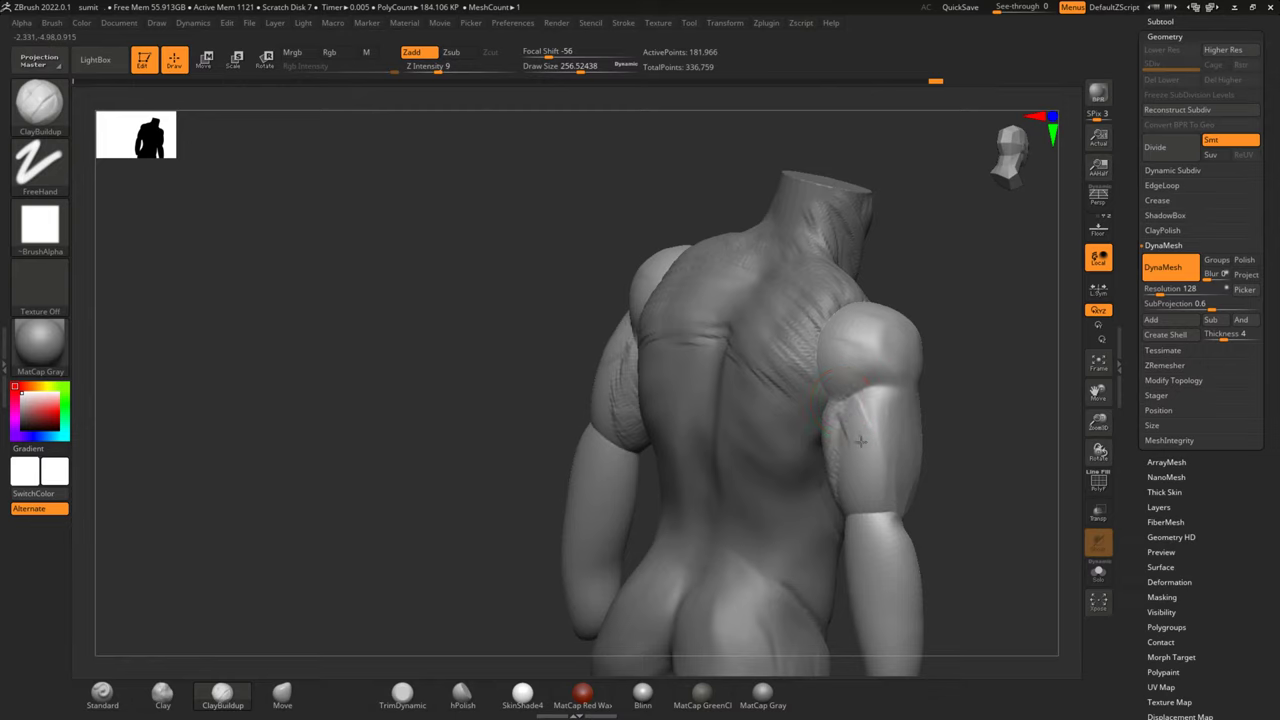
left_click_drag(859, 426, 866, 433)
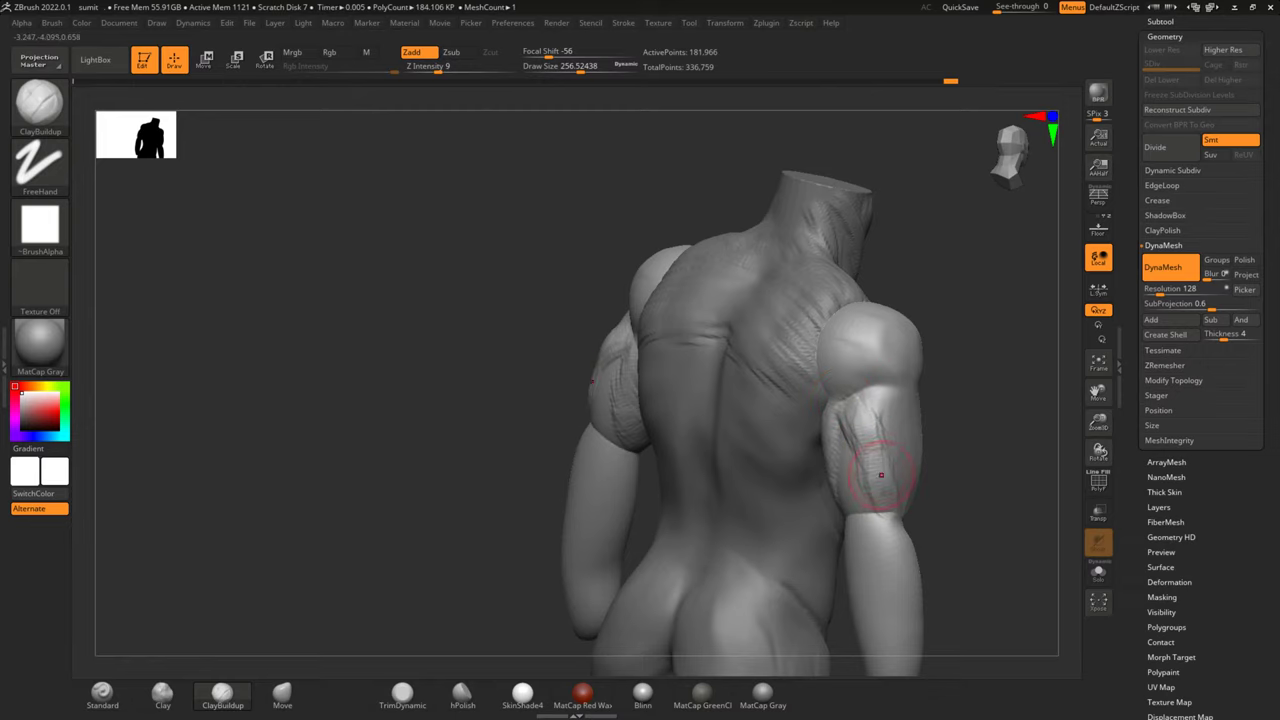
mouse_move(997, 466)
left_mouse_down()
mouse_move(986, 371)
mouse_move(857, 423)
mouse_move(878, 445)
mouse_move(878, 636)
left_mouse_up()
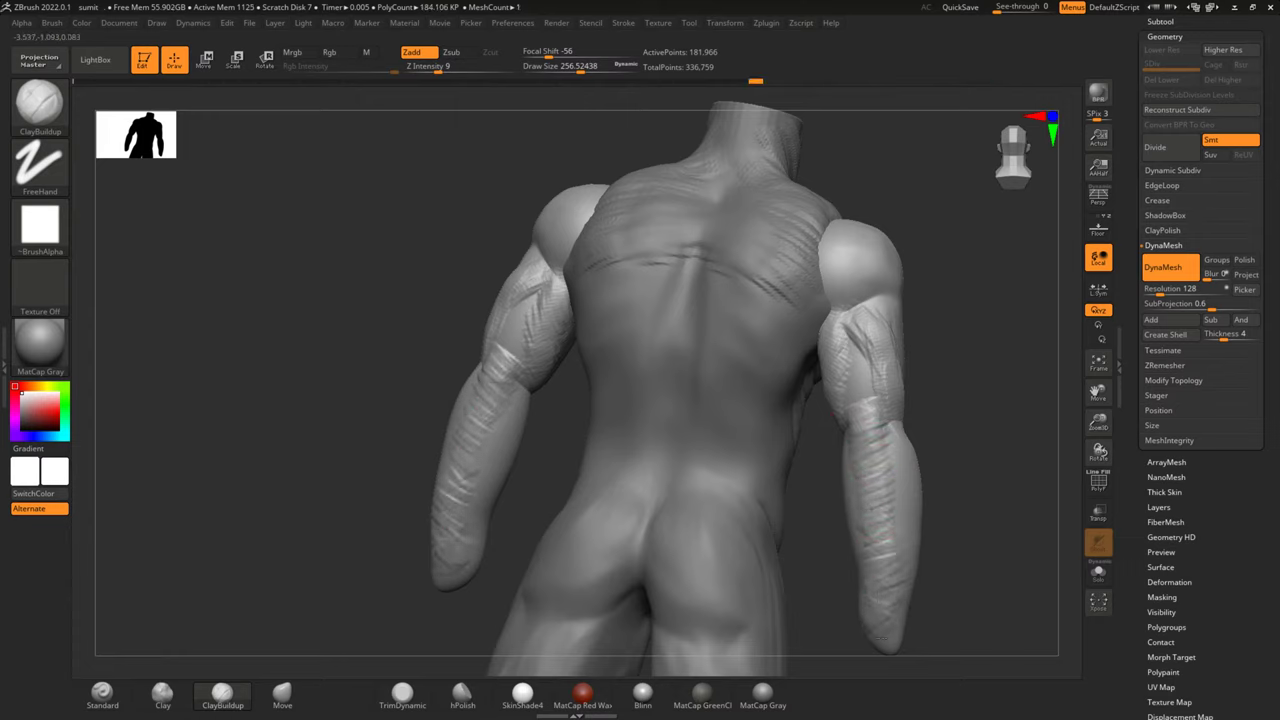
mouse_move(879, 488)
left_mouse_down()
mouse_move(858, 443)
mouse_move(882, 536)
mouse_move(872, 625)
left_mouse_up()
mouse_move(878, 515)
left_mouse_down()
mouse_move(862, 440)
mouse_move(875, 400)
left_mouse_up()
From a side view, add more clay strokes along the right forearm and check the forms
mouse_move(988, 408)
left_mouse_down()
mouse_move(909, 449)
mouse_move(820, 462)
left_mouse_up()
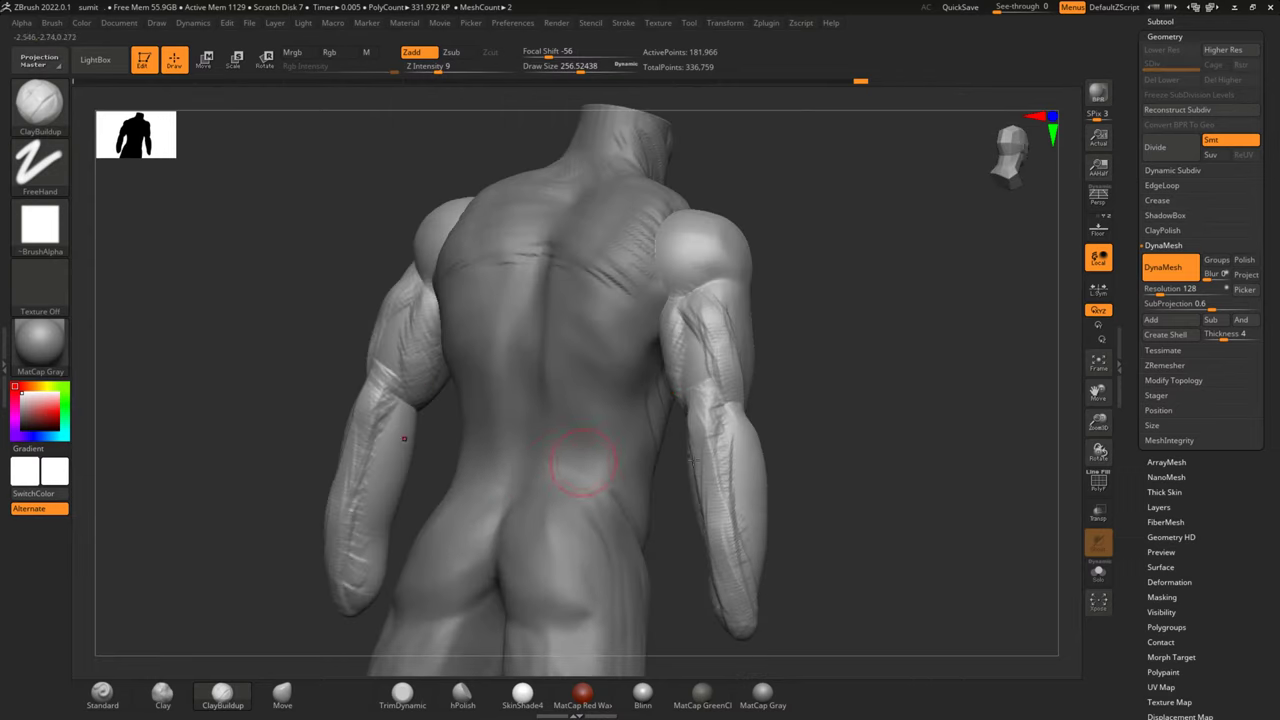
left_click_drag(711, 480, 727, 568)
mouse_move(819, 477)
left_mouse_down()
mouse_move(566, 514)
mouse_move(429, 434)
mouse_move(497, 440)
left_mouse_up()
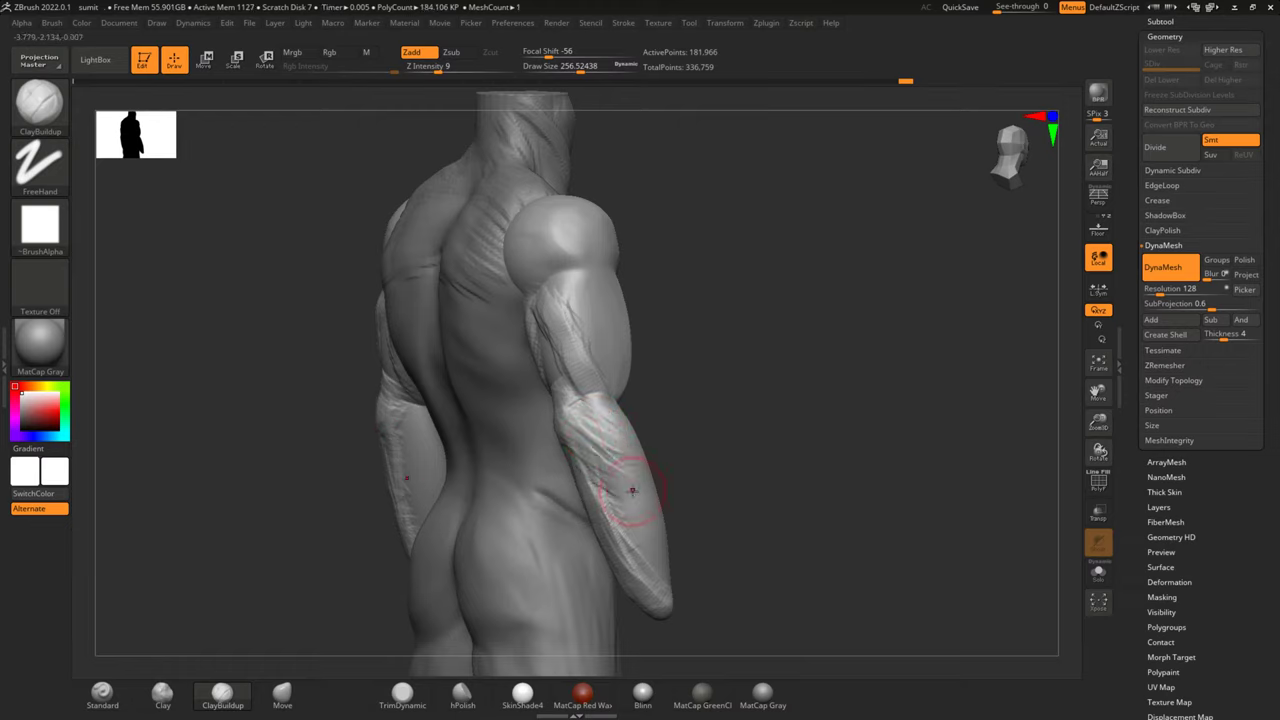
left_click_drag(640, 527, 651, 548)
left_click_drag(743, 500, 600, 429)
mouse_move(560, 531)
left_mouse_down()
mouse_move(417, 457)
mouse_move(525, 451)
mouse_move(488, 425)
mouse_move(478, 428)
mouse_move(577, 545)
left_mouse_up()
mouse_move(483, 535)
left_mouse_down()
mouse_move(409, 423)
mouse_move(377, 445)
left_mouse_up()
mouse_move(553, 556)
left_mouse_down()
mouse_move(514, 449)
mouse_move(466, 500)
left_mouse_up()
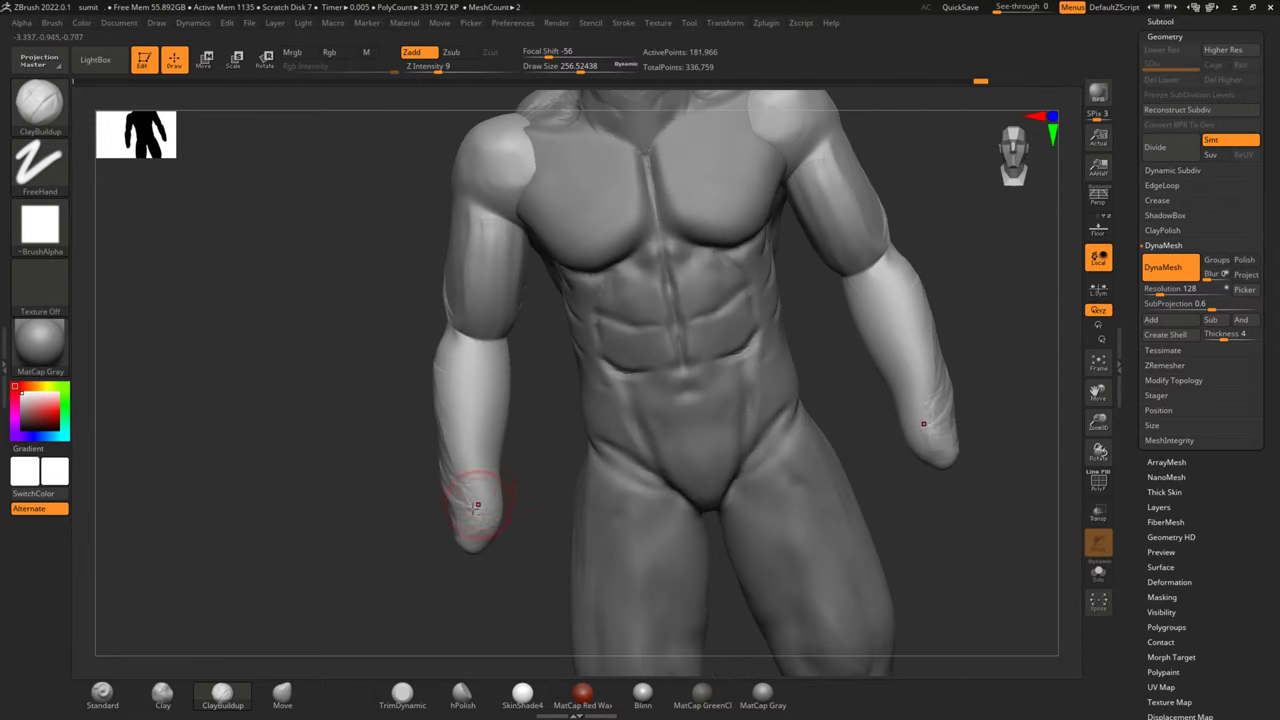
Streak clay along the left forearm down toward the wrist, then Shift-smooth it
left_click_drag(472, 410, 468, 520)
left_click_drag(468, 432, 471, 543)
left_click_drag(528, 434, 606, 449)
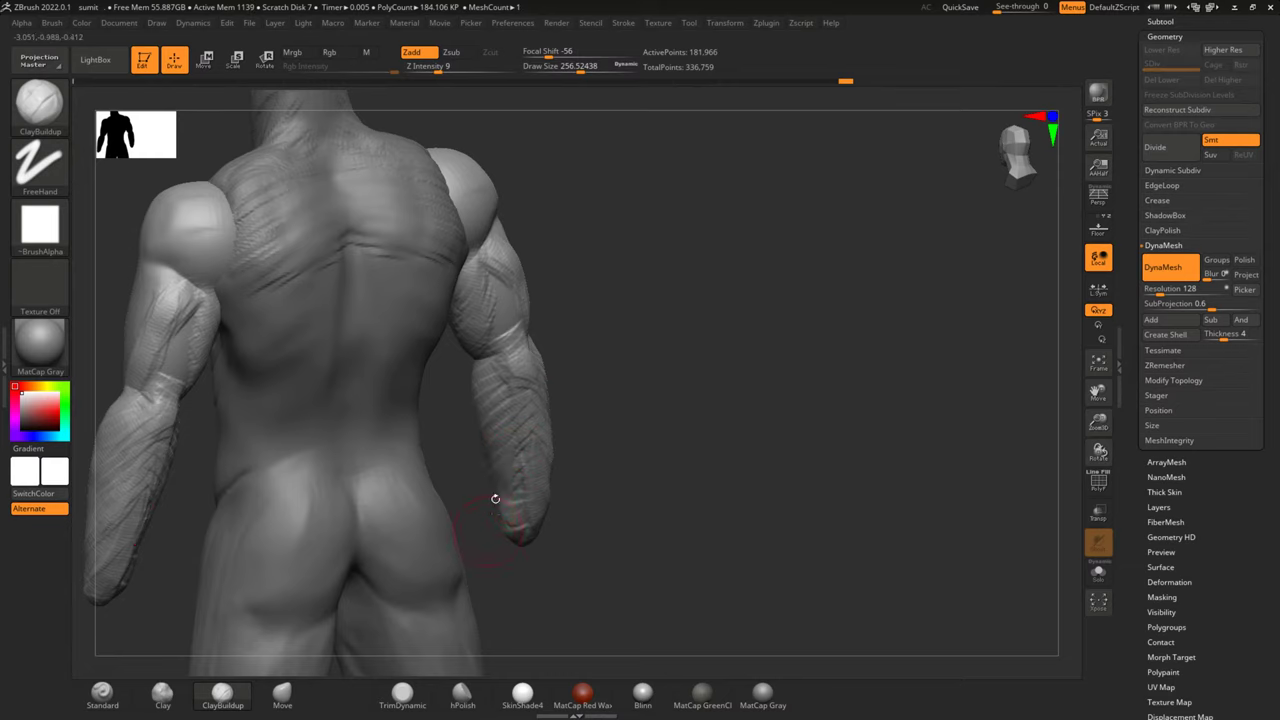
left_click_drag(604, 499, 771, 443)
mouse_move(429, 486)
left_mouse_down("shift")
mouse_move(424, 521)
mouse_move(474, 509)
left_mouse_up("shift")
left_click_drag(431, 366, 407, 465)
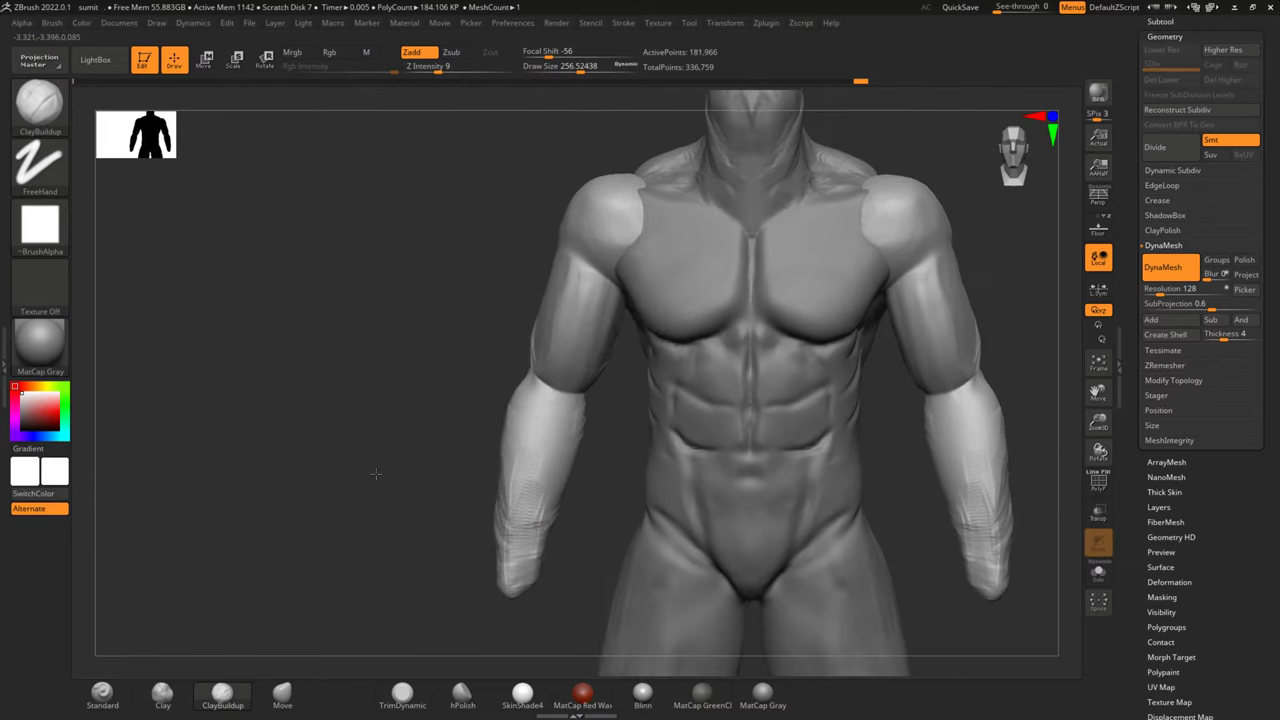
mouse_move(508, 403)
left_mouse_down()
mouse_move(520, 365)
mouse_move(514, 514)
mouse_move(500, 460)
mouse_move(508, 597)
left_mouse_up()
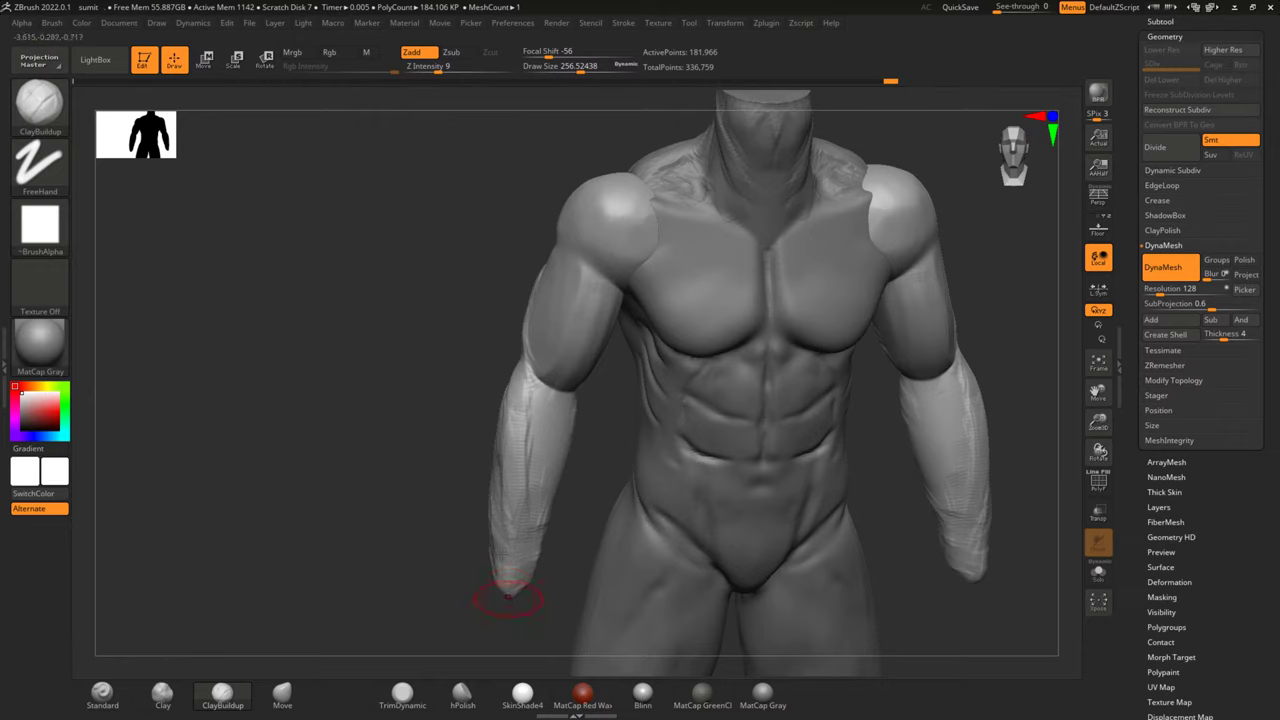
key("shift")
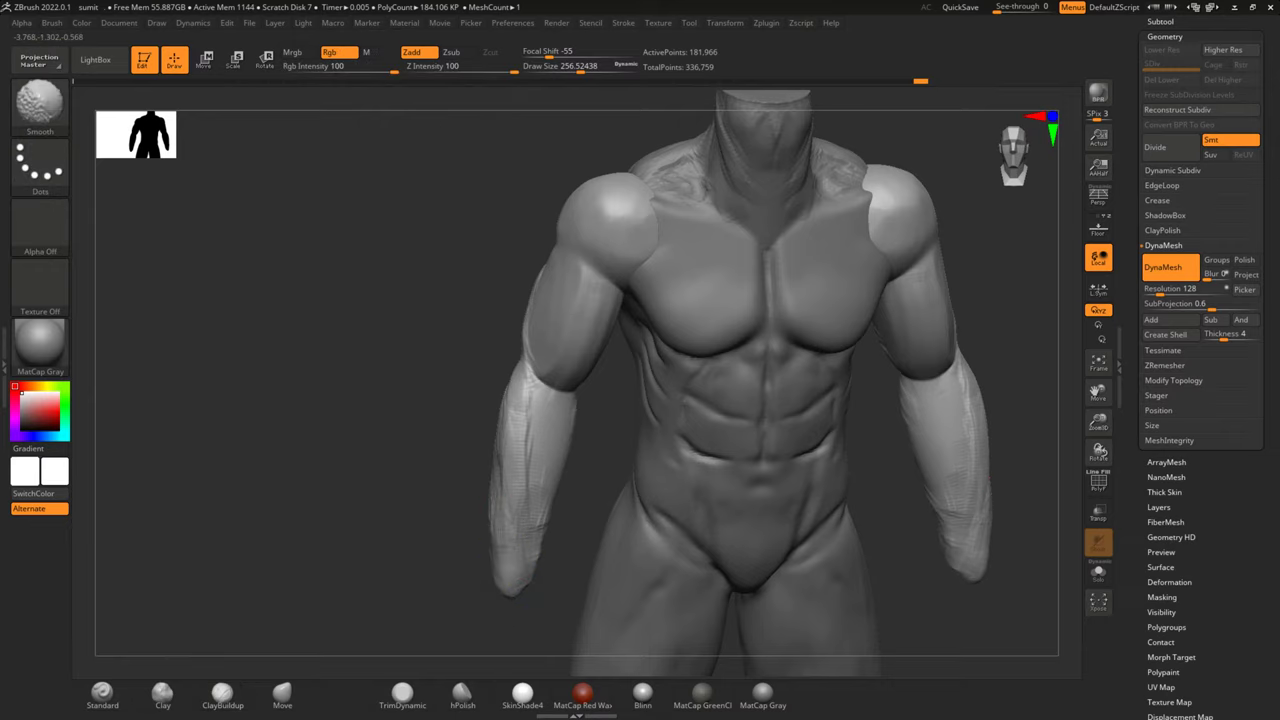
mouse_move(474, 473)
left_mouse_down("shift")
mouse_move(406, 386)
mouse_move(336, 396)
left_mouse_up("shift")
Pick DamStandard and carve a crease down the upper arm to the elbow
left_click(40, 100)
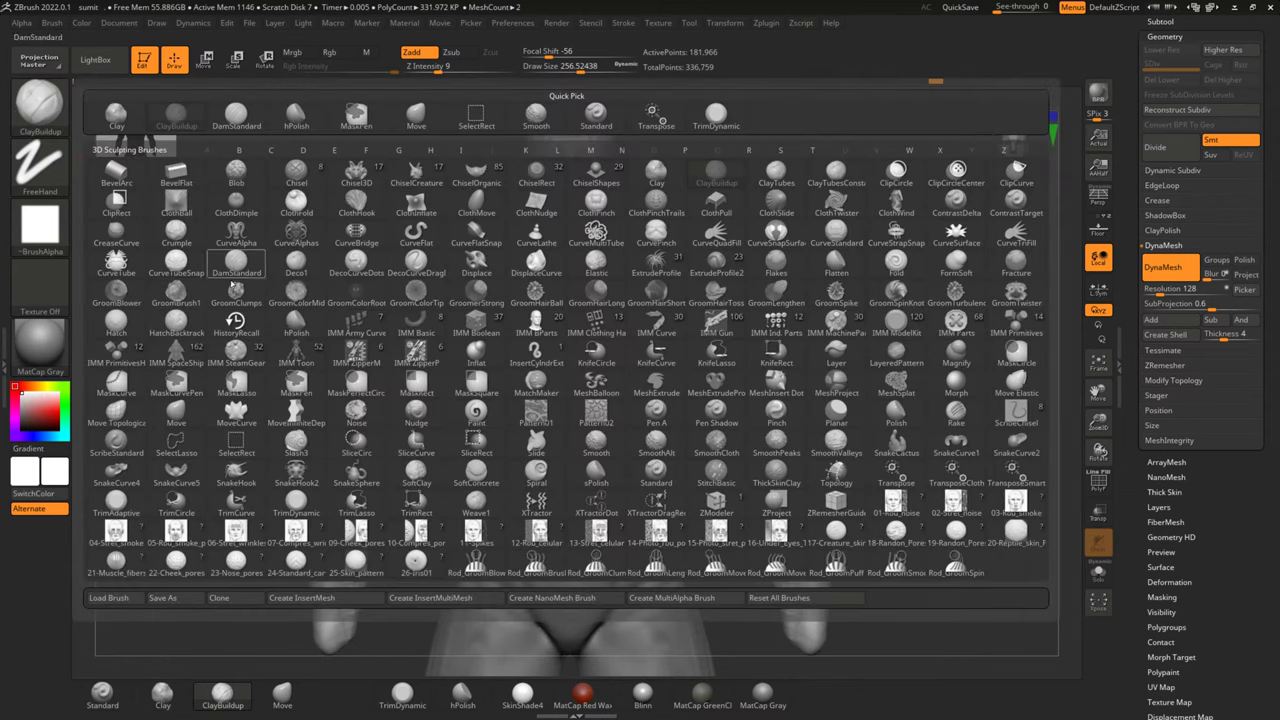
left_click(172, 326)
left_click_drag(172, 326, 304, 301)
mouse_move(376, 378)
left_mouse_down()
mouse_move(386, 443)
mouse_move(371, 414)
mouse_move(397, 452)
mouse_move(380, 486)
mouse_move(392, 494)
mouse_move(371, 600)
mouse_move(357, 600)
mouse_move(386, 478)
left_mouse_up()
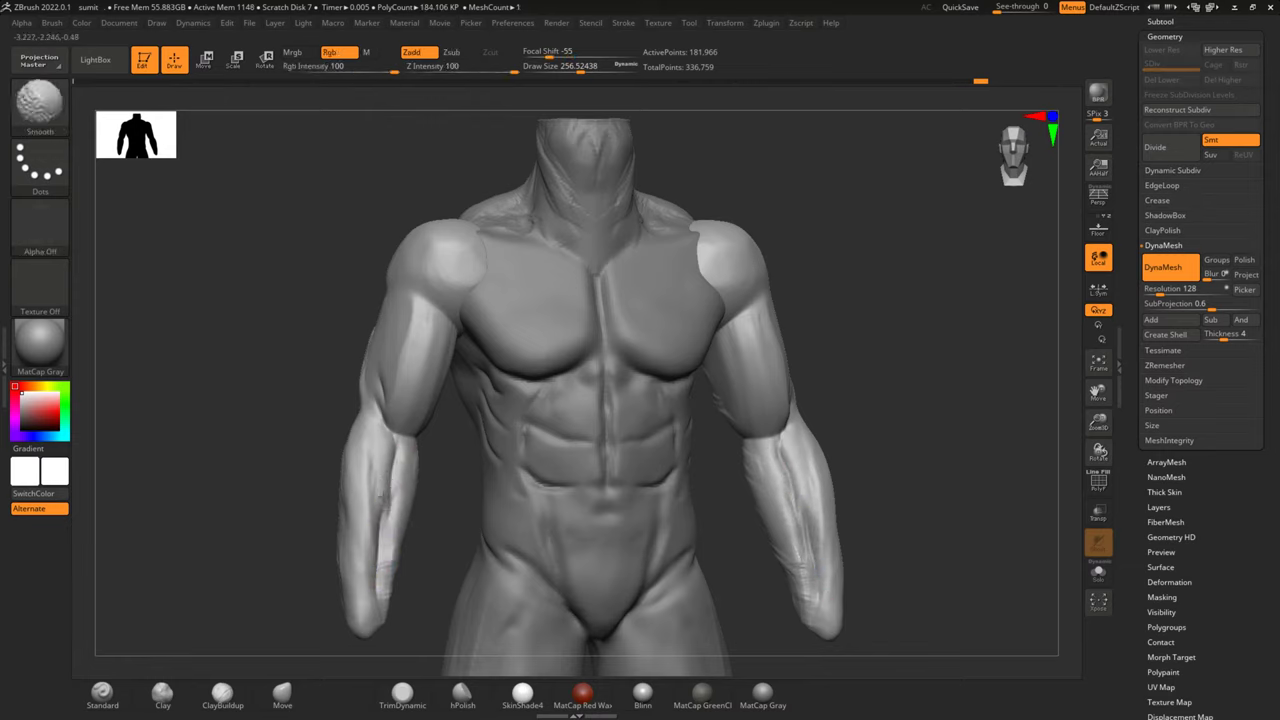
Load Smooth Stronger from the LightBox Brush > Smooth folder as the smoothing brush
left_click(95, 59)
left_click(222, 98)
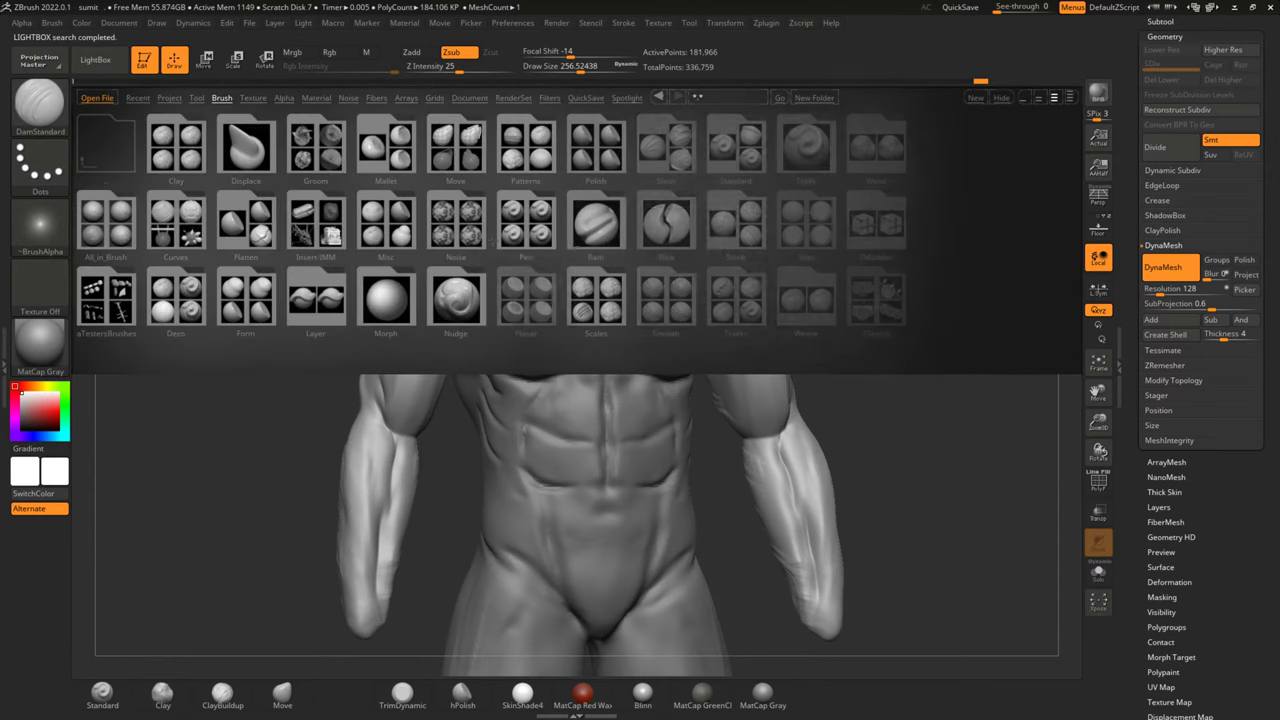
double_click(678, 302)
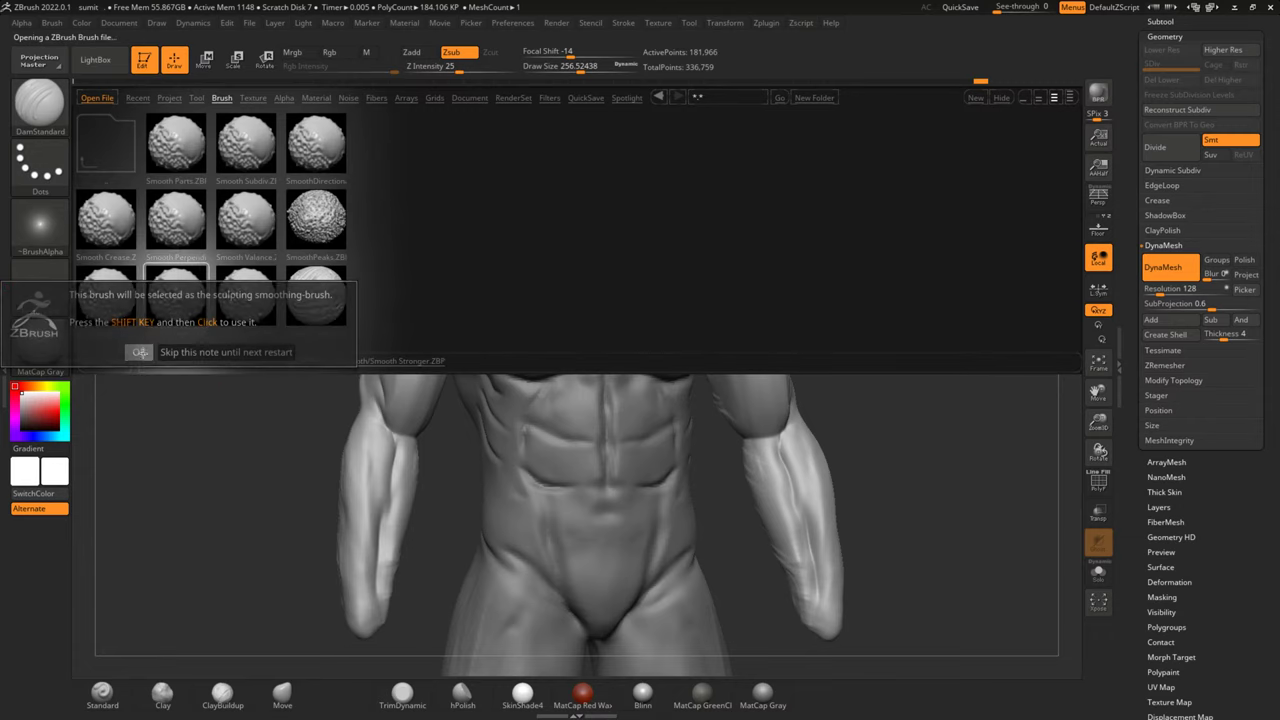
double_click(162, 318)
left_click_drag(344, 405, 522, 466)
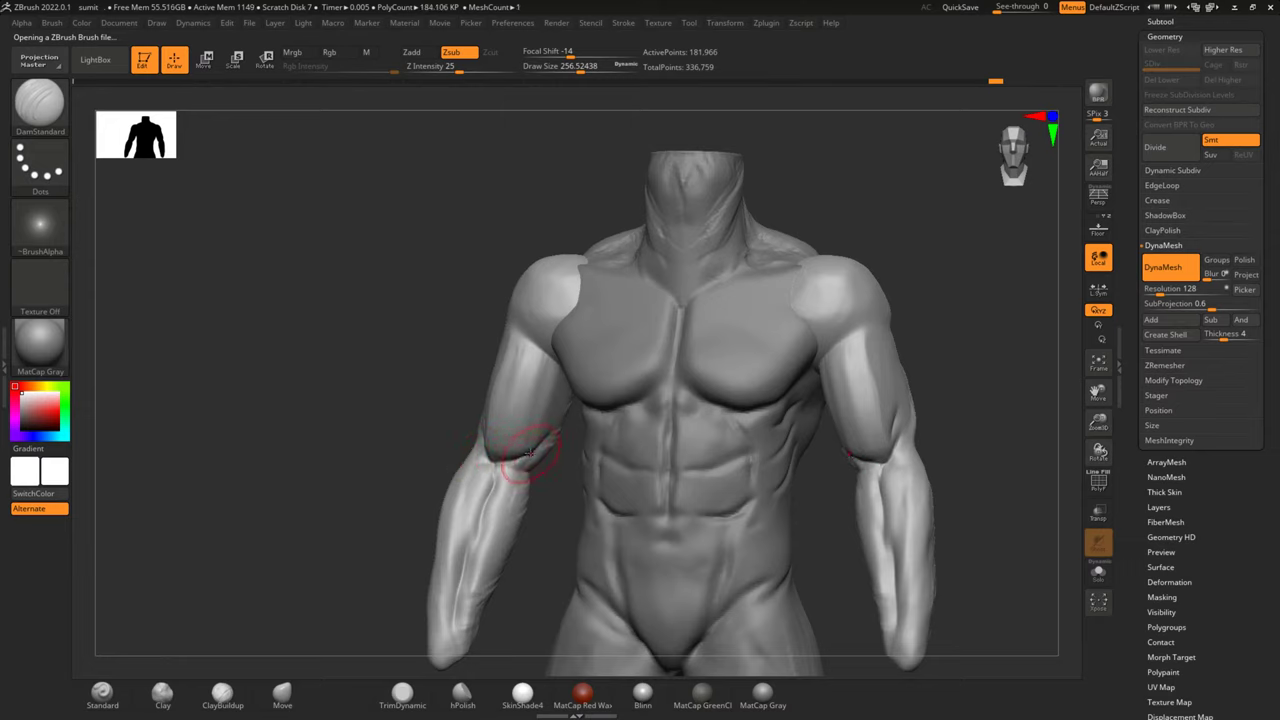
key("shift")
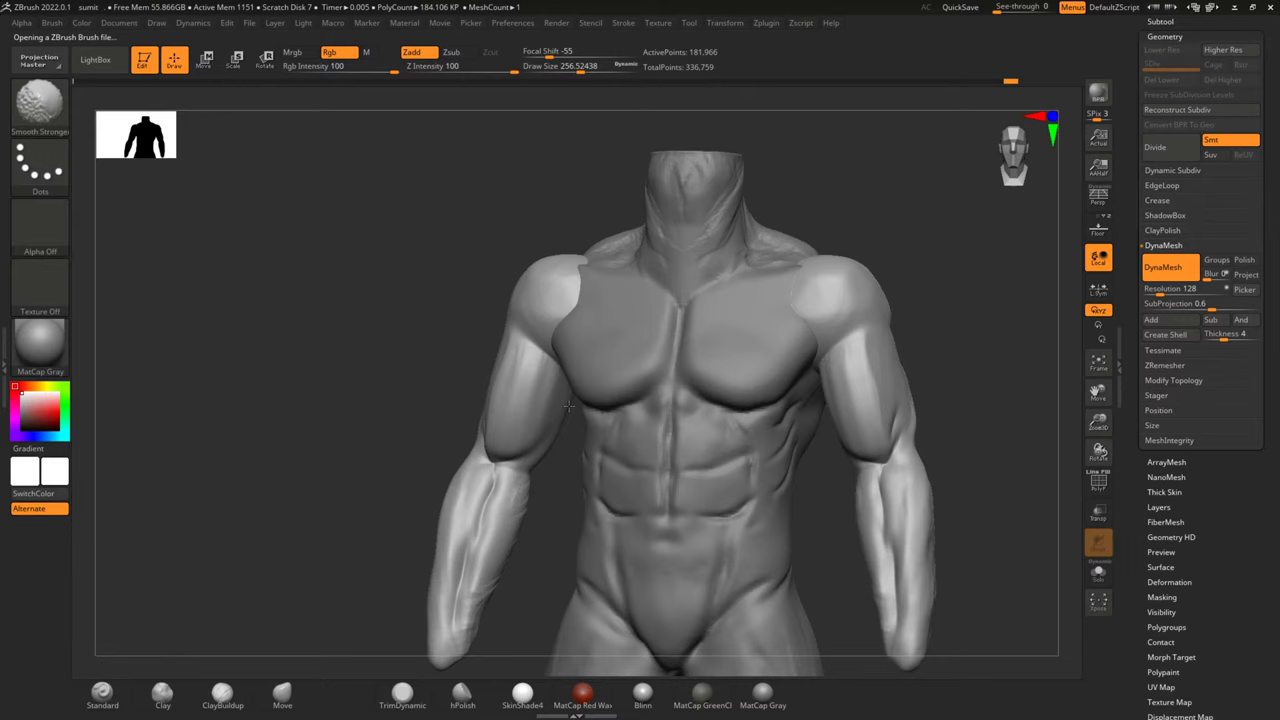
Smooth the elbow crease with Smooth Stronger, orbit to check it, and turn on PolyF
mouse_move(508, 461)
left_mouse_down("shift")
mouse_move(498, 441)
mouse_move(419, 429)
mouse_move(431, 476)
left_mouse_up("shift")
mouse_move(965, 396)
left_mouse_down()
mouse_move(969, 329)
mouse_move(842, 345)
left_mouse_up()
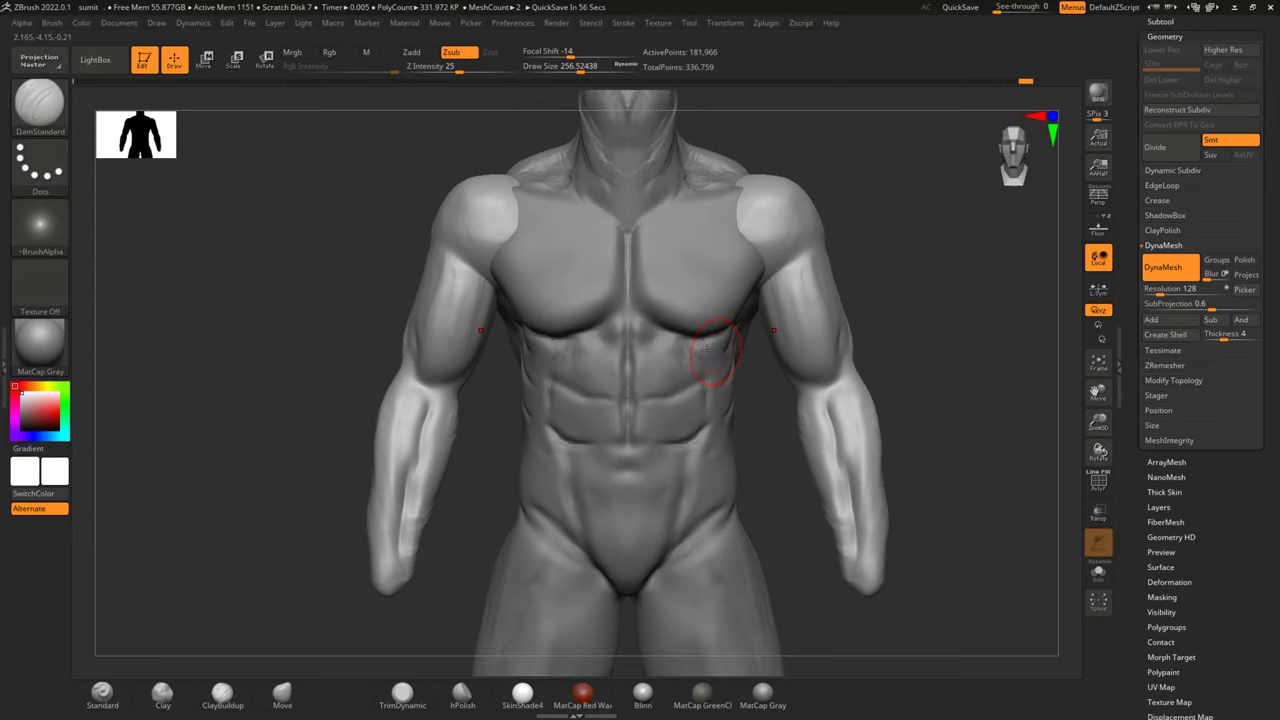
mouse_move(888, 297)
left_mouse_down()
mouse_move(931, 323)
mouse_move(757, 371)
mouse_move(751, 386)
mouse_move(772, 395)
left_mouse_up()
mouse_move(812, 342)
left_mouse_down("shift")
mouse_move(832, 343)
mouse_move(849, 391)
mouse_move(871, 331)
mouse_move(918, 330)
mouse_move(520, 467)
mouse_move(397, 449)
mouse_move(474, 394)
mouse_move(548, 393)
mouse_move(437, 360)
left_mouse_up("shift")
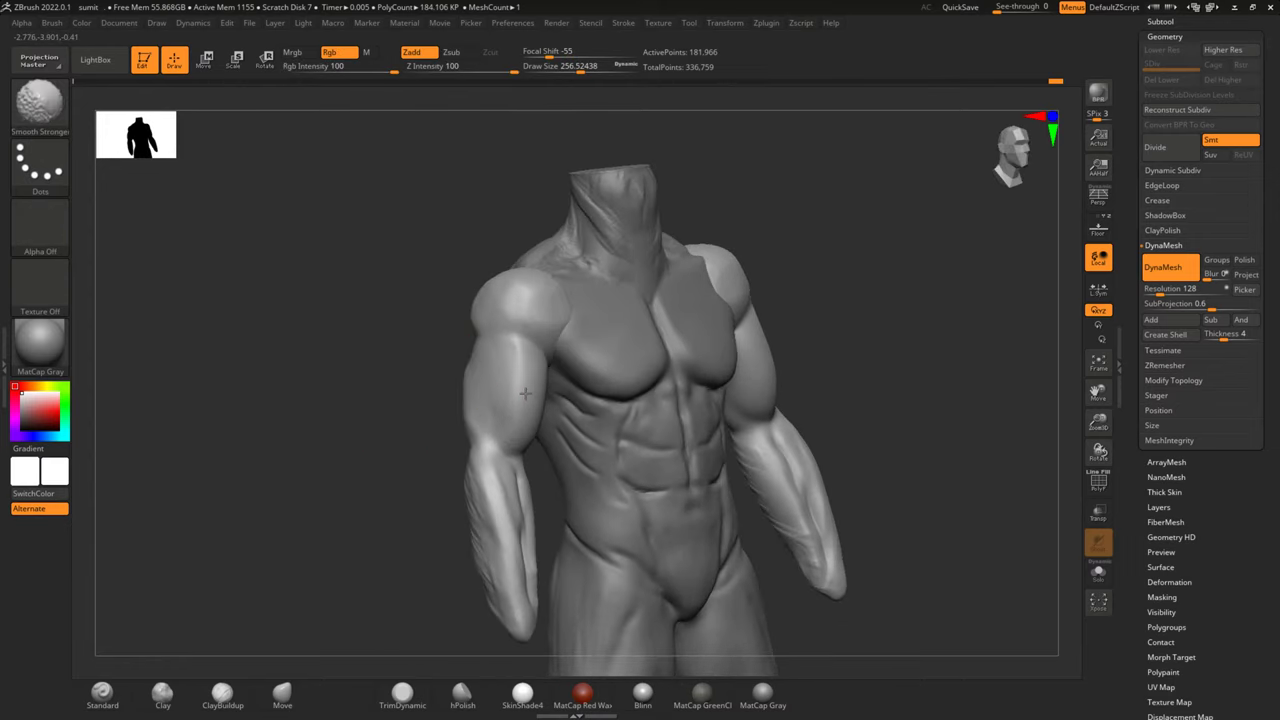
left_click_drag(329, 377, 303, 457)
mouse_move(726, 314)
left_mouse_down()
mouse_move(813, 257)
mouse_move(557, 386)
mouse_move(594, 337)
mouse_move(429, 323)
mouse_move(256, 372)
mouse_move(625, 410)
left_mouse_up()
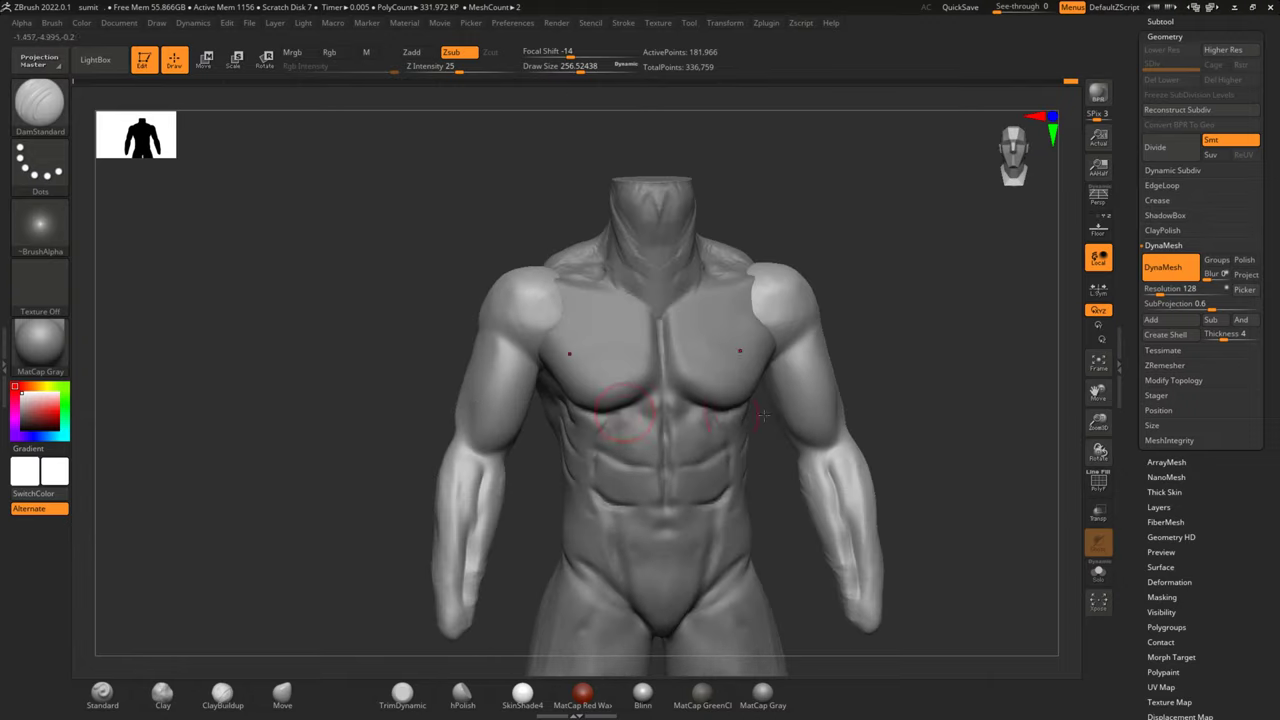
left_click(1090, 482)
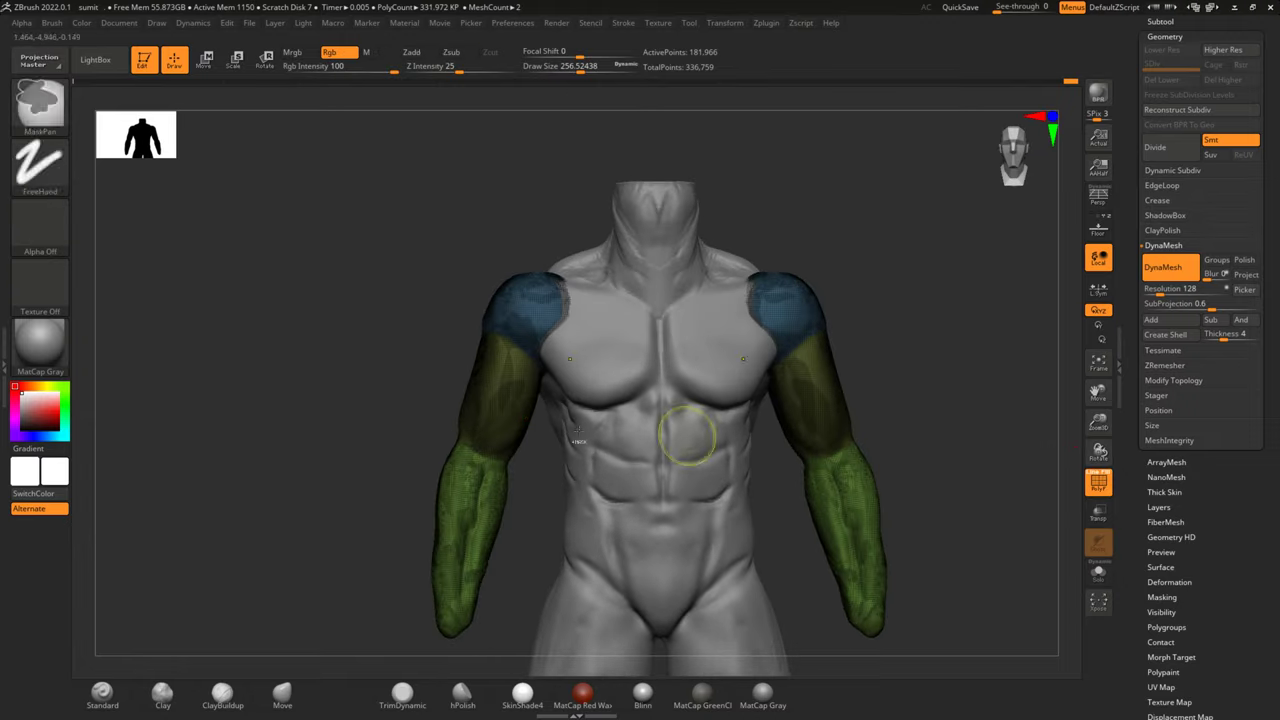
Hide the forearm and deltoid groups, turn off PolyF, and enable Solo to isolate the arm pieces
left_click(554, 406, "ctrl+shift")
mouse_move(382, 413)
left_mouse_down()
mouse_move(397, 389)
mouse_move(521, 400)
left_mouse_up()
left_click(1088, 488)
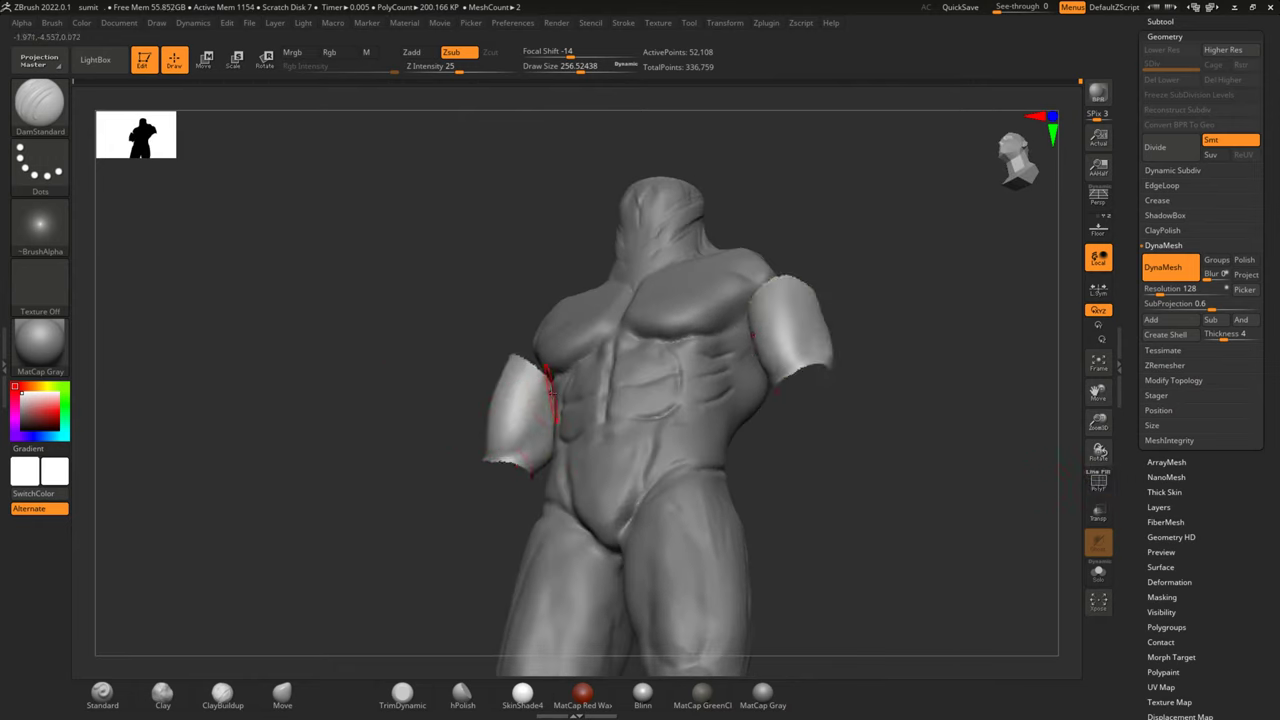
left_click(1098, 572)
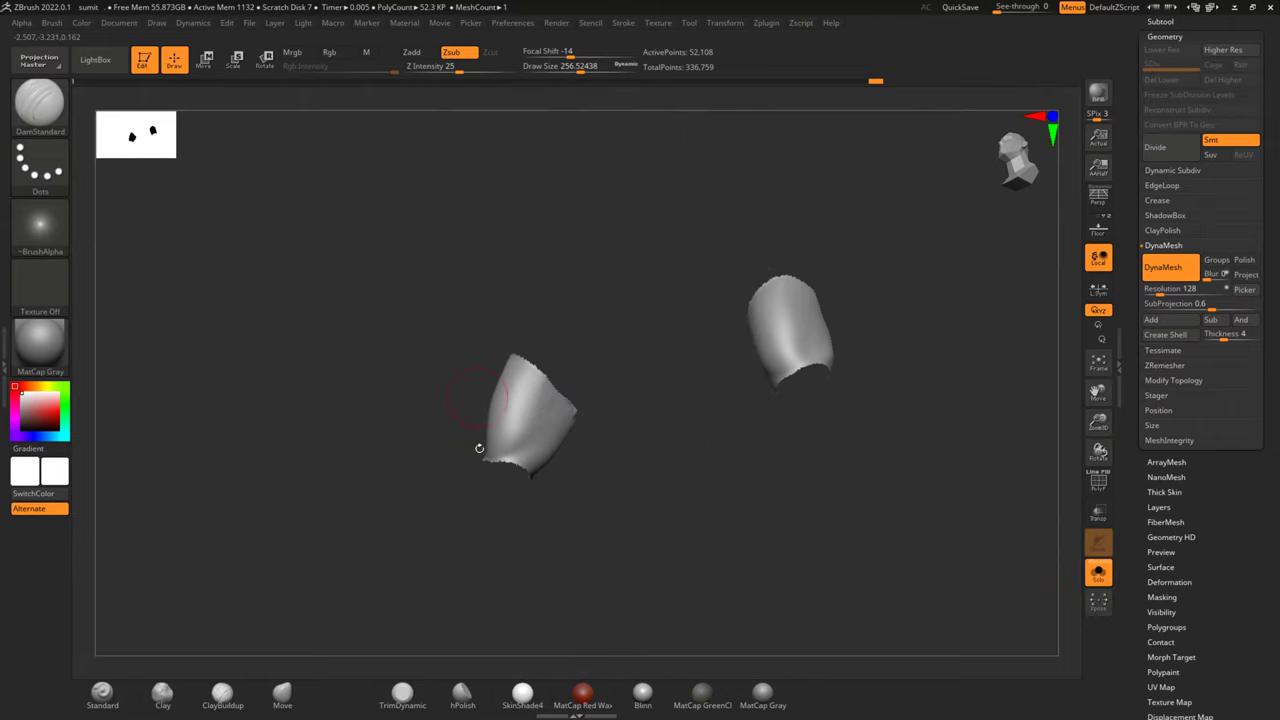
Deepen and smooth the groove on the left shoulder piece, then unhide the full arms
left_click_drag(530, 440, 494, 477)
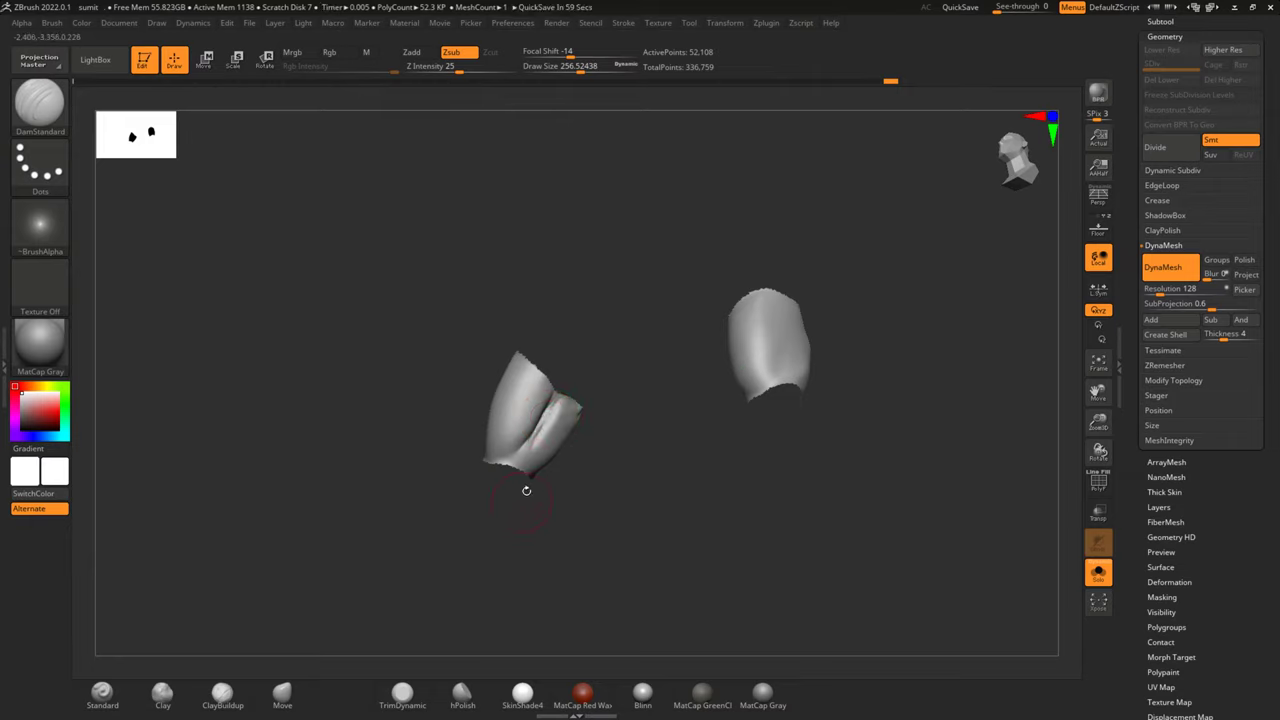
key("shift")
left_click_drag(540, 437, 518, 511, "shift")
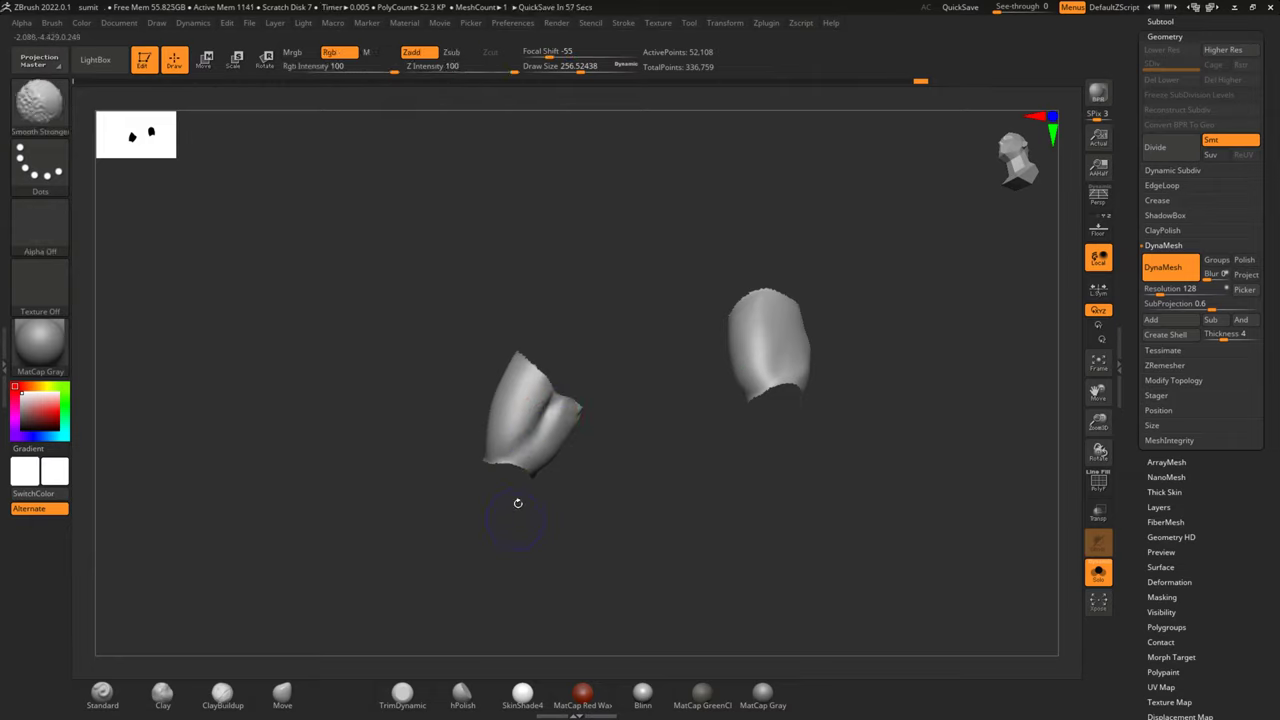
mouse_move(562, 386)
left_mouse_down("shift")
mouse_move(581, 390)
mouse_move(550, 395)
mouse_move(520, 580)
left_mouse_up("shift")
left_click(354, 551, "ctrl+shift")
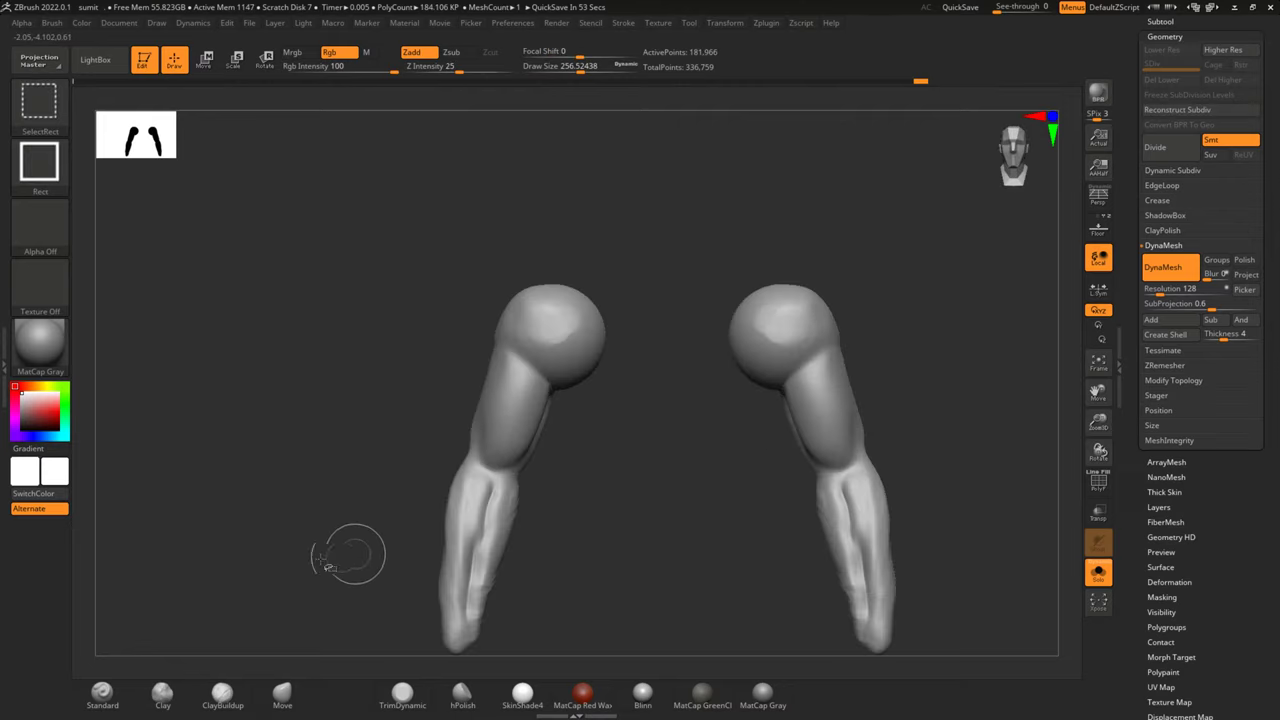
Shift-smooth the carved armpit crease on the isolated arms
mouse_move(292, 452)
left_mouse_down()
mouse_move(500, 457)
mouse_move(559, 448)
mouse_move(591, 409)
left_mouse_up()
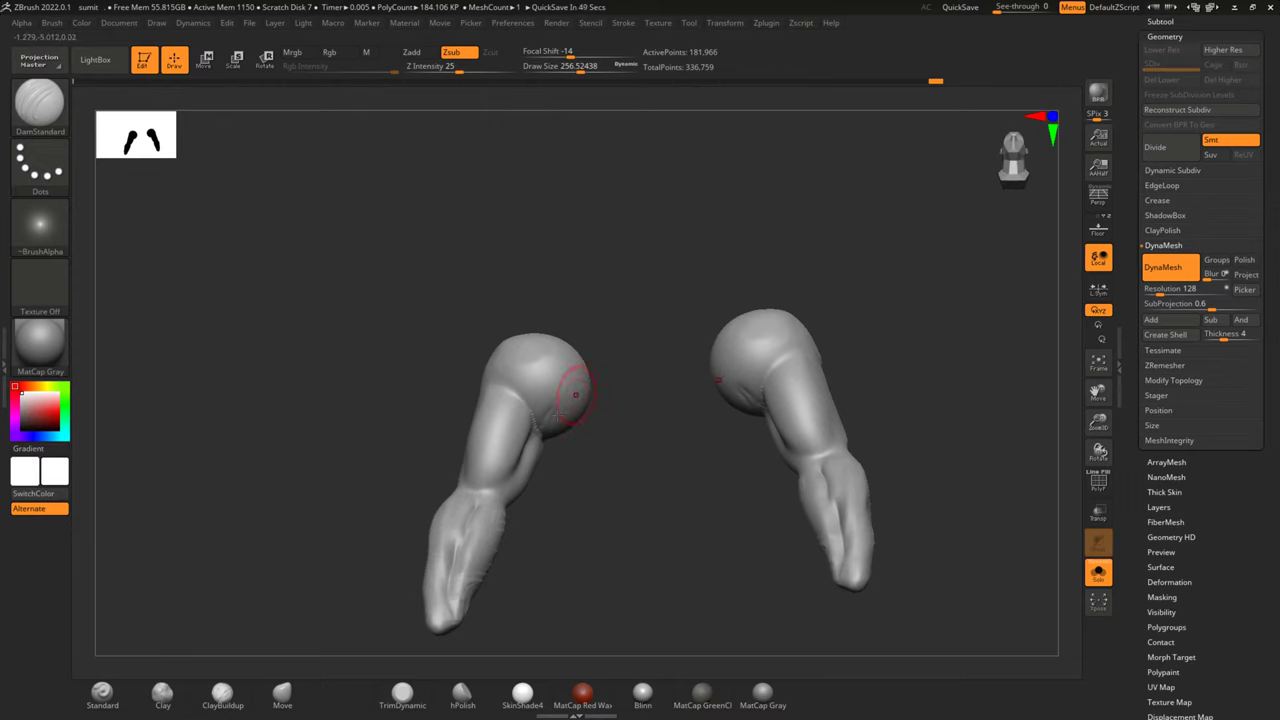
key("shift")
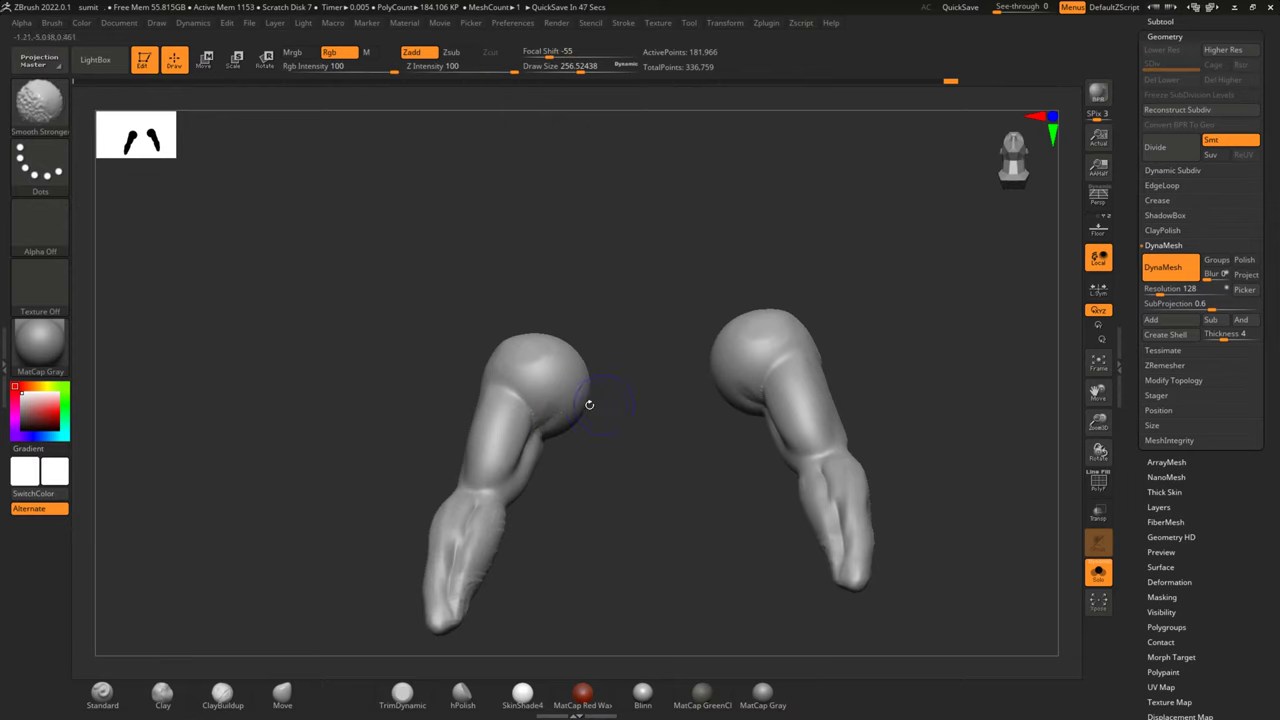
mouse_move(584, 496)
left_mouse_down()
mouse_move(597, 497)
mouse_move(555, 480)
mouse_move(522, 492)
left_mouse_up()
left_click_drag(494, 553, 512, 528, "shift")
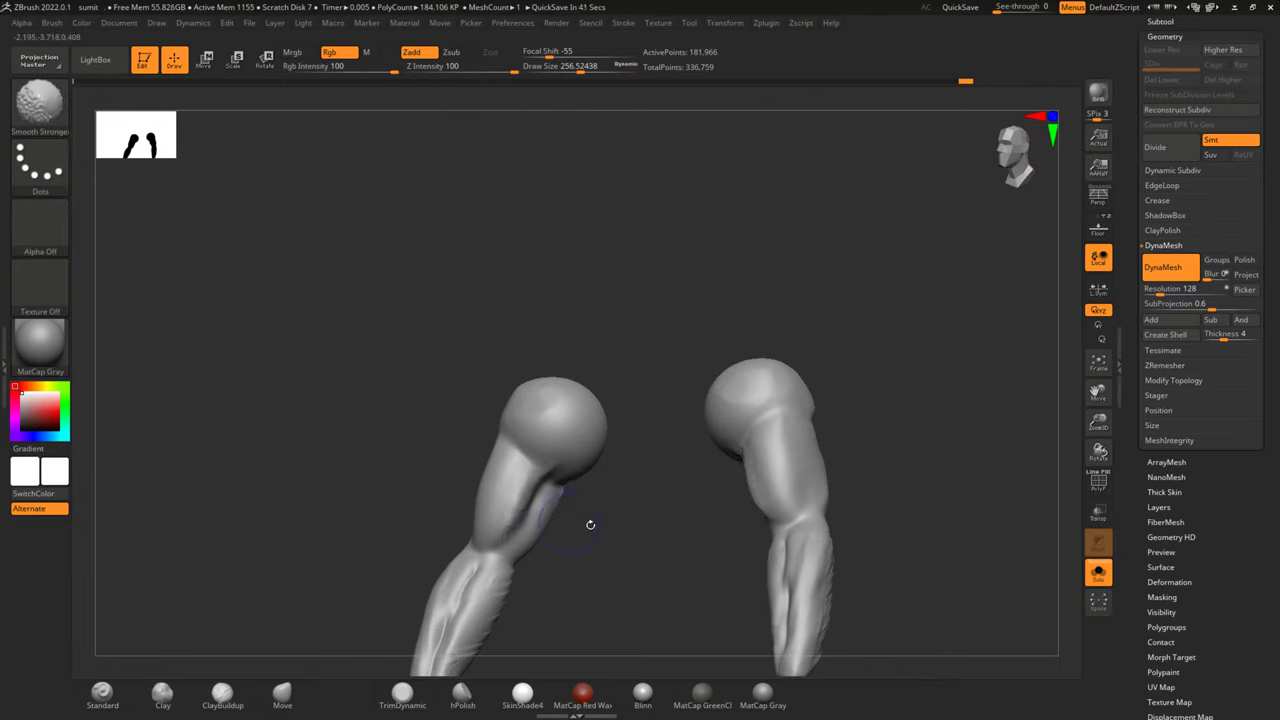
left_click_drag(583, 520, 600, 560)
mouse_move(580, 510)
left_mouse_down()
mouse_move(583, 443)
mouse_move(586, 457)
mouse_move(520, 440)
left_mouse_up()
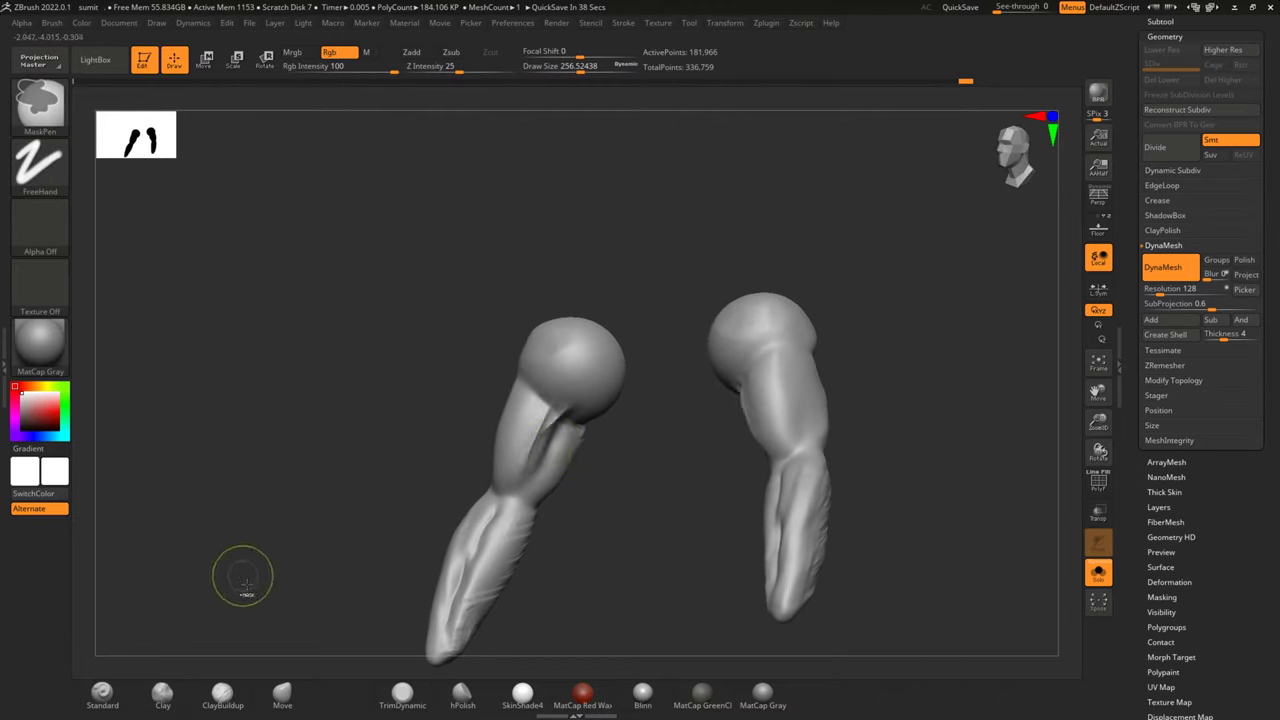
Build up and smooth clay on the upper arm near the armpit, then turn off Solo
left_click(224, 685)
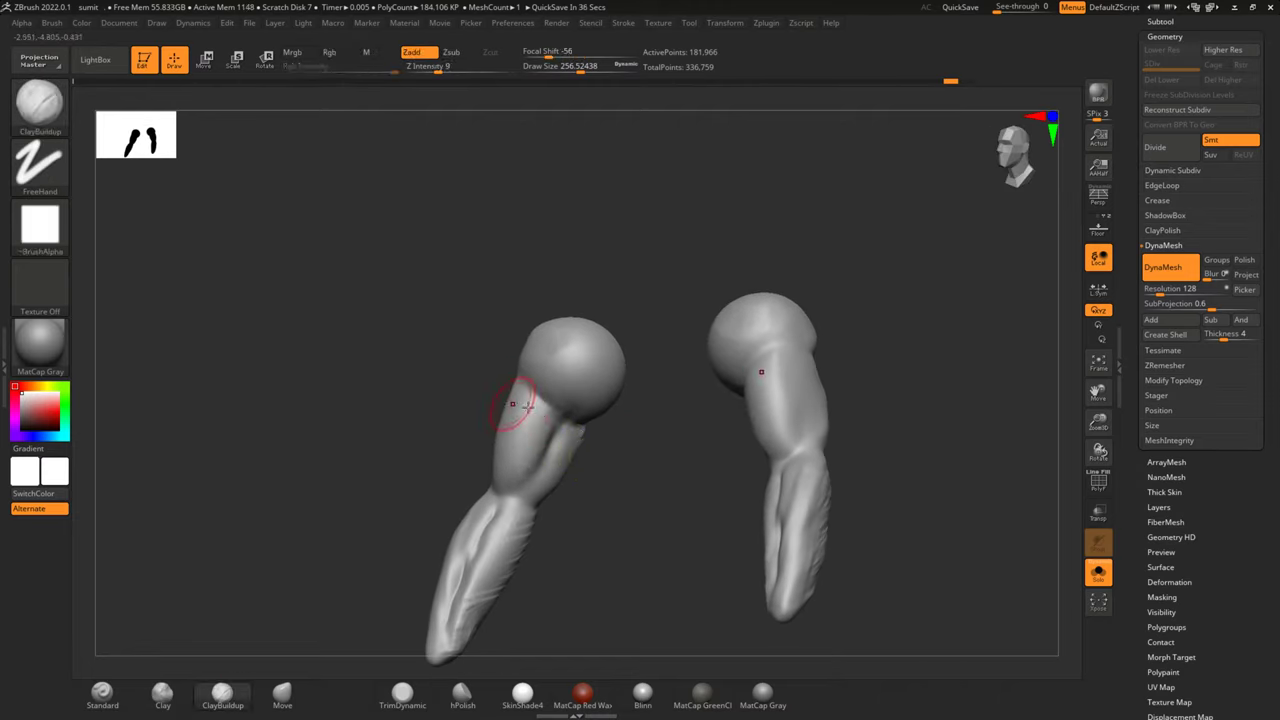
mouse_move(520, 440)
left_mouse_down()
mouse_move(530, 400)
mouse_move(538, 412)
left_mouse_up()
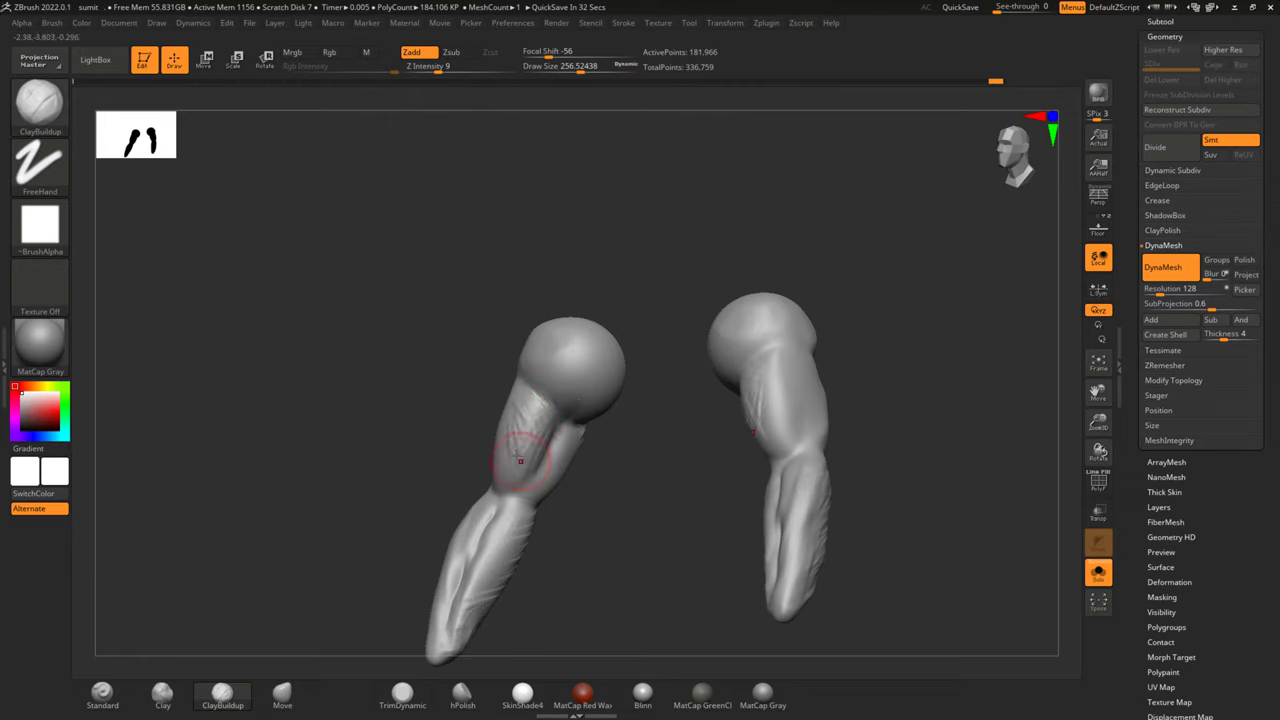
key("shift")
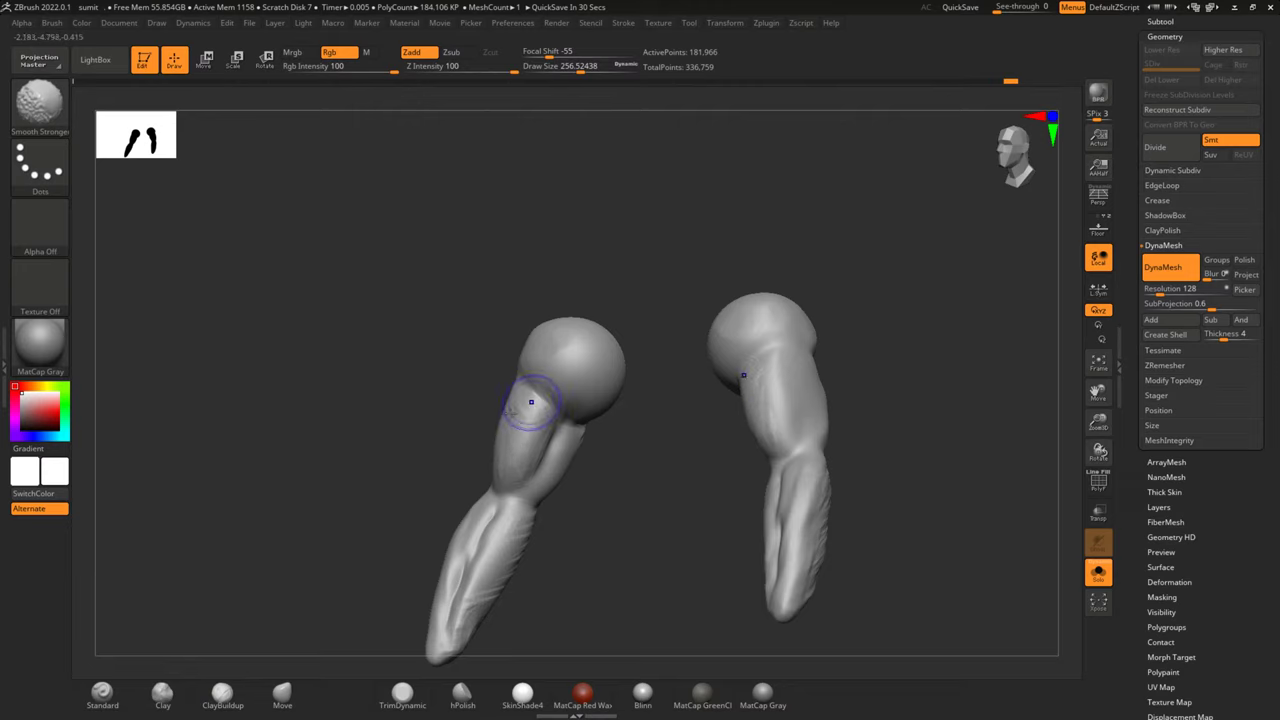
mouse_move(470, 400)
left_mouse_down("shift")
mouse_move(371, 443)
mouse_move(367, 474)
mouse_move(513, 453)
left_mouse_up("shift")
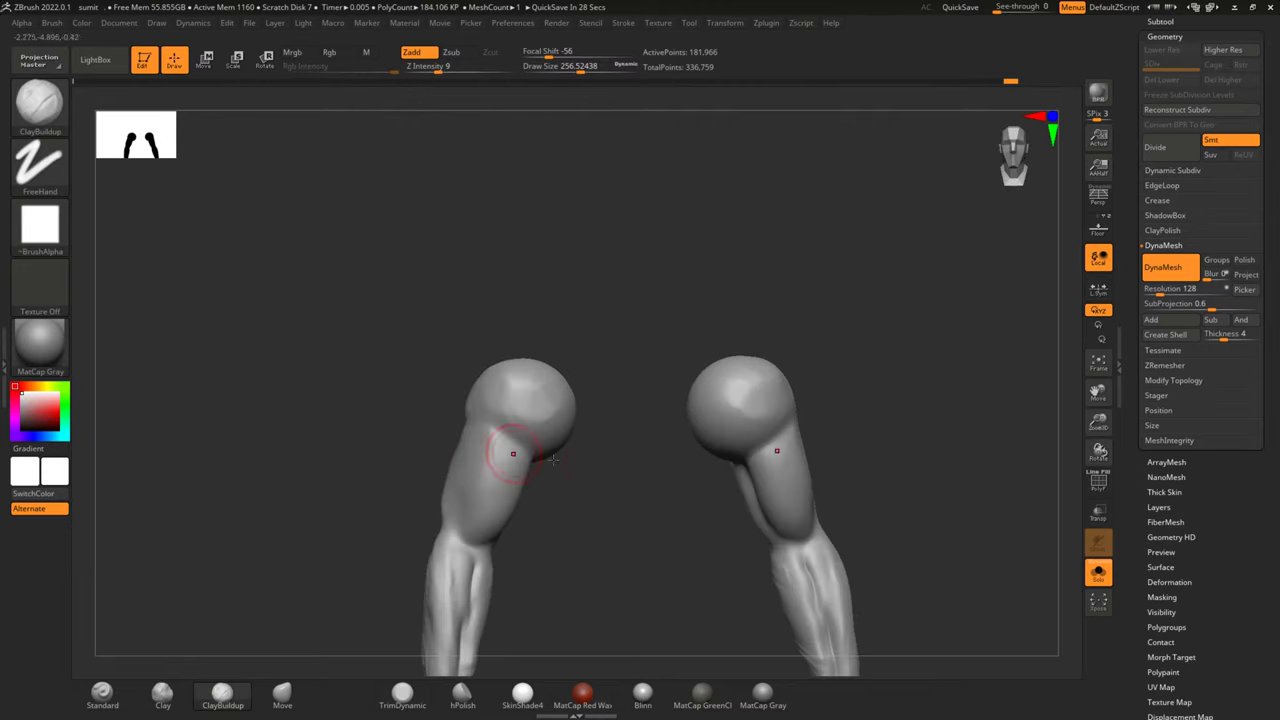
left_click(1092, 574)
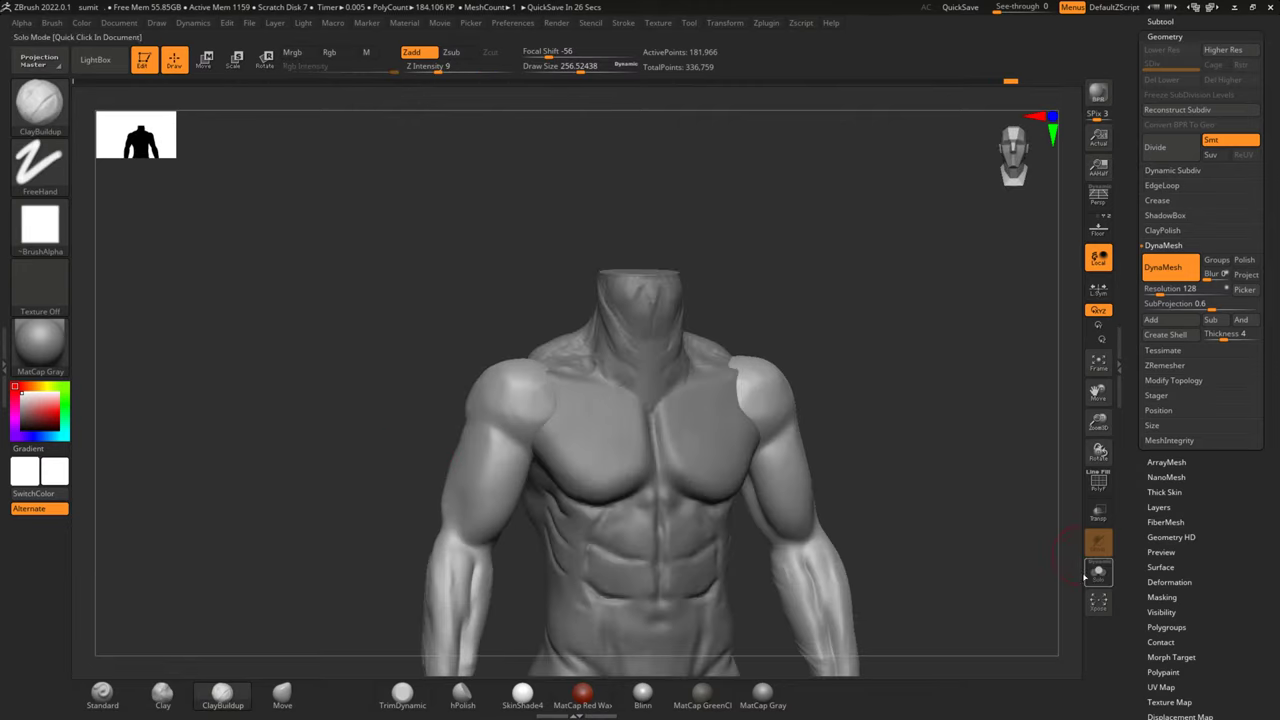
Zoom in on the torso and Shift-smooth the upper arm
mouse_move(985, 453)
left_mouse_down()
mouse_move(991, 411)
mouse_move(844, 484)
left_mouse_up()
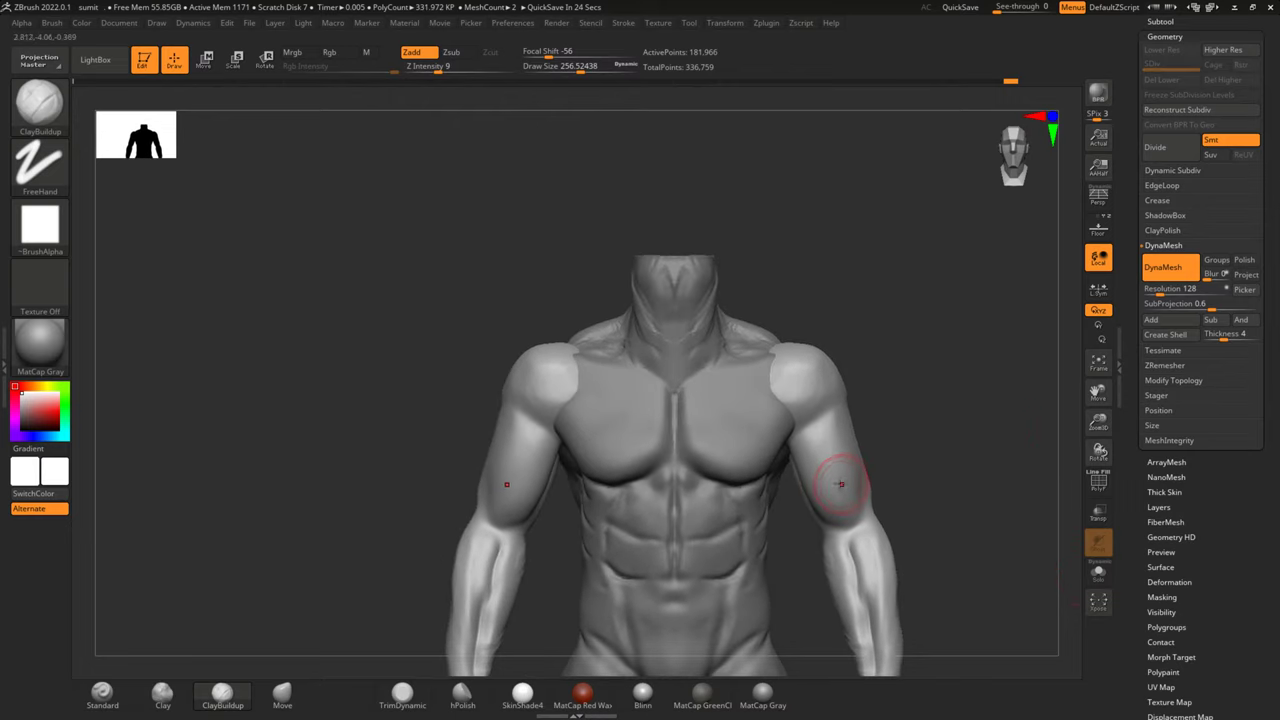
scroll(816, 490, "up", 2)
scroll(816, 490, "up", 2)
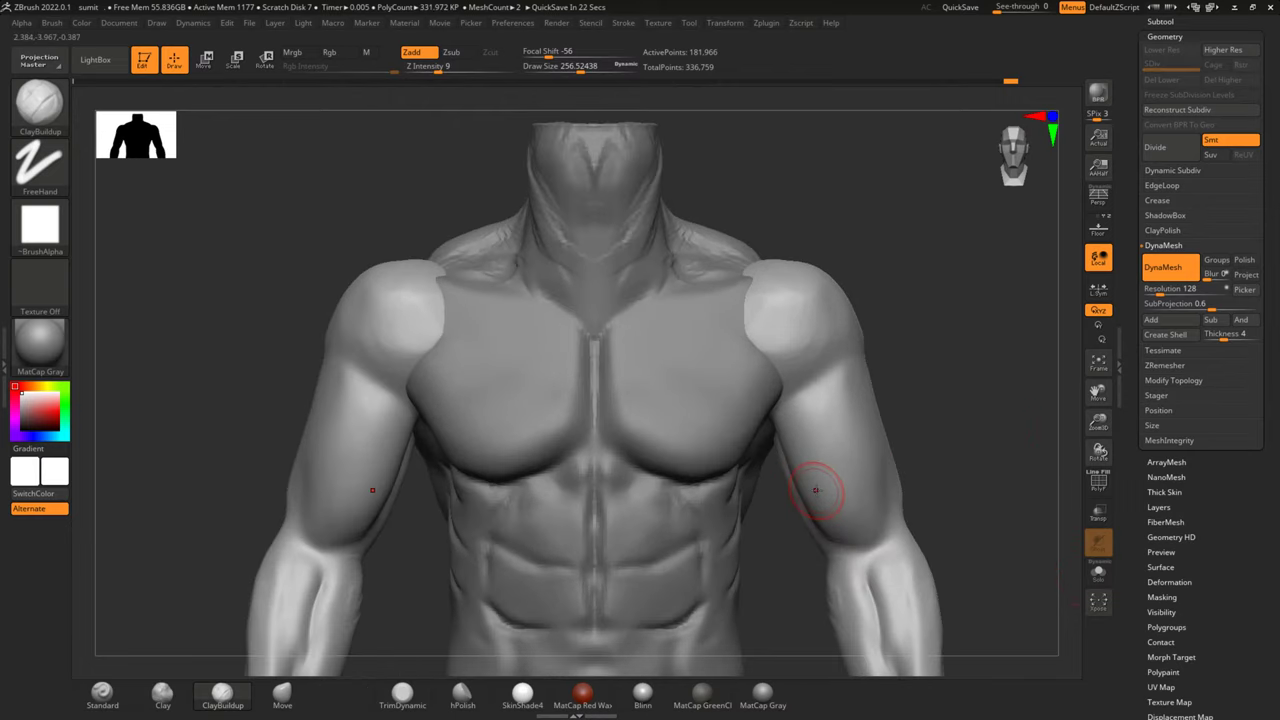
left_click_drag(187, 516, 298, 389, "alt")
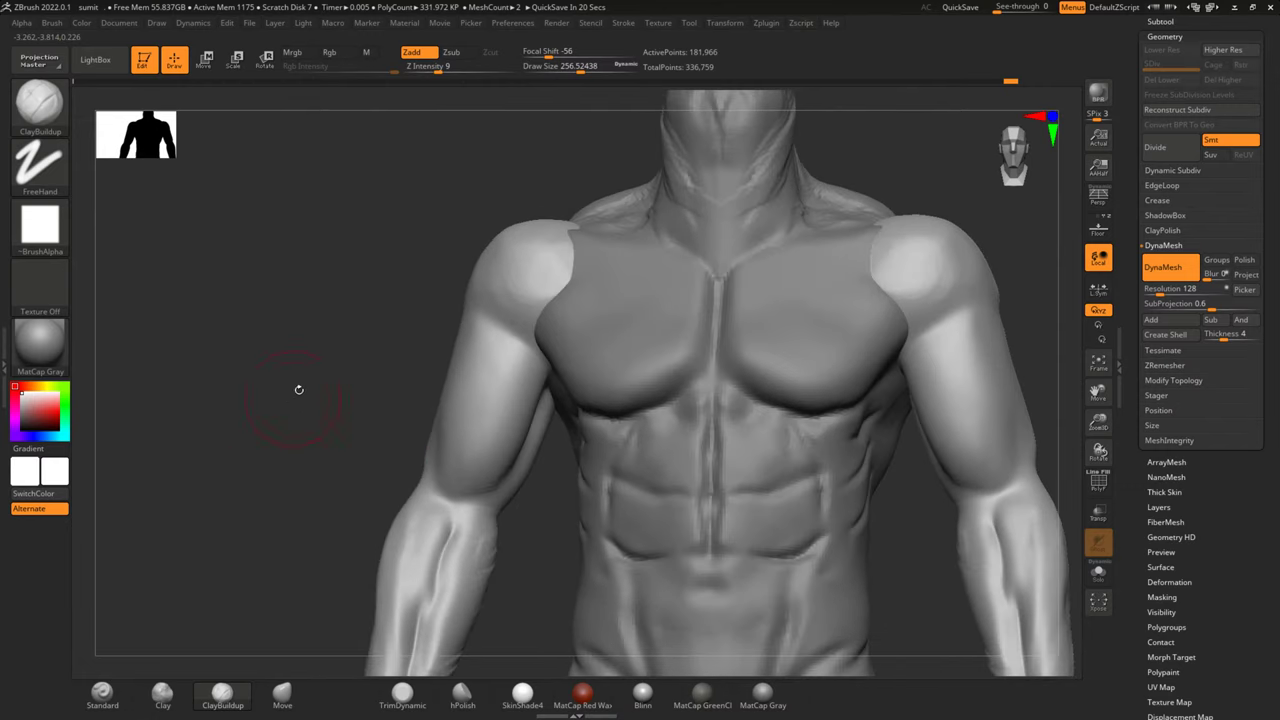
right_click_drag(524, 380, 497, 432)
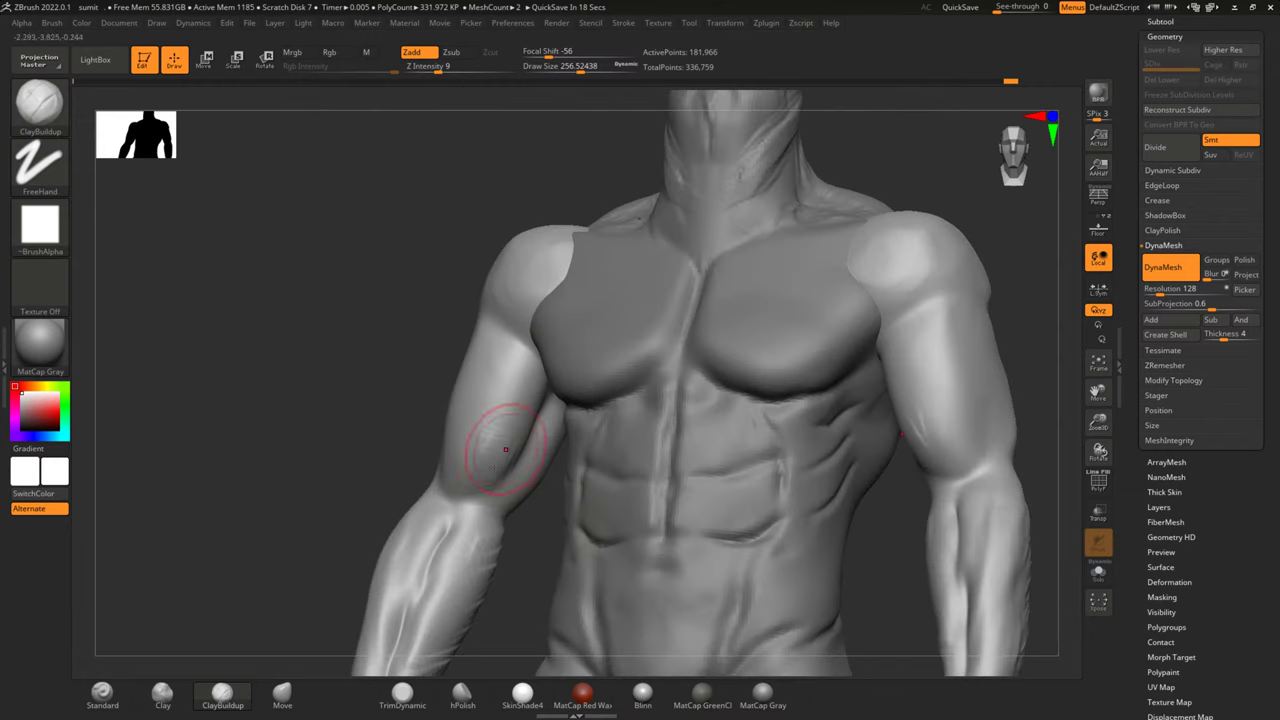
key("shift")
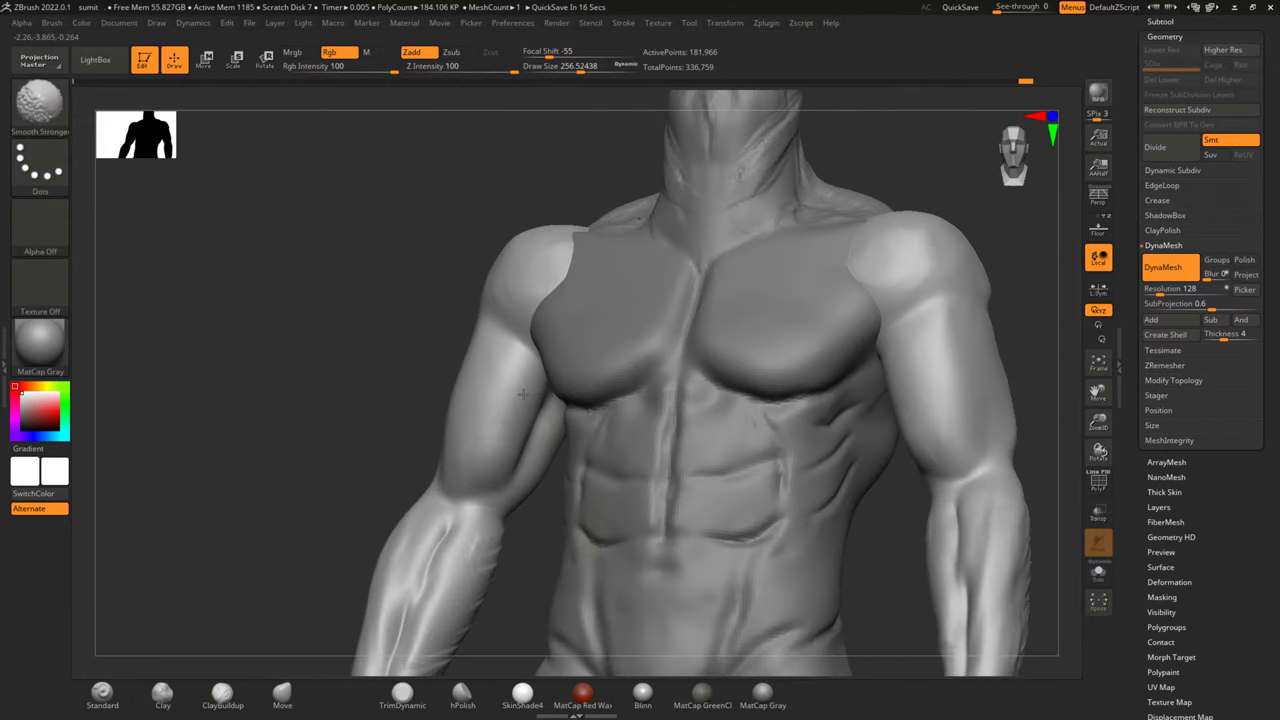
Smooth the armpit and shoulder transitions from chest and side views, then pick DamStandard
mouse_move(402, 402)
right_mouse_down()
mouse_move(323, 366)
mouse_move(340, 294)
mouse_move(515, 375)
mouse_move(512, 345)
right_mouse_up()
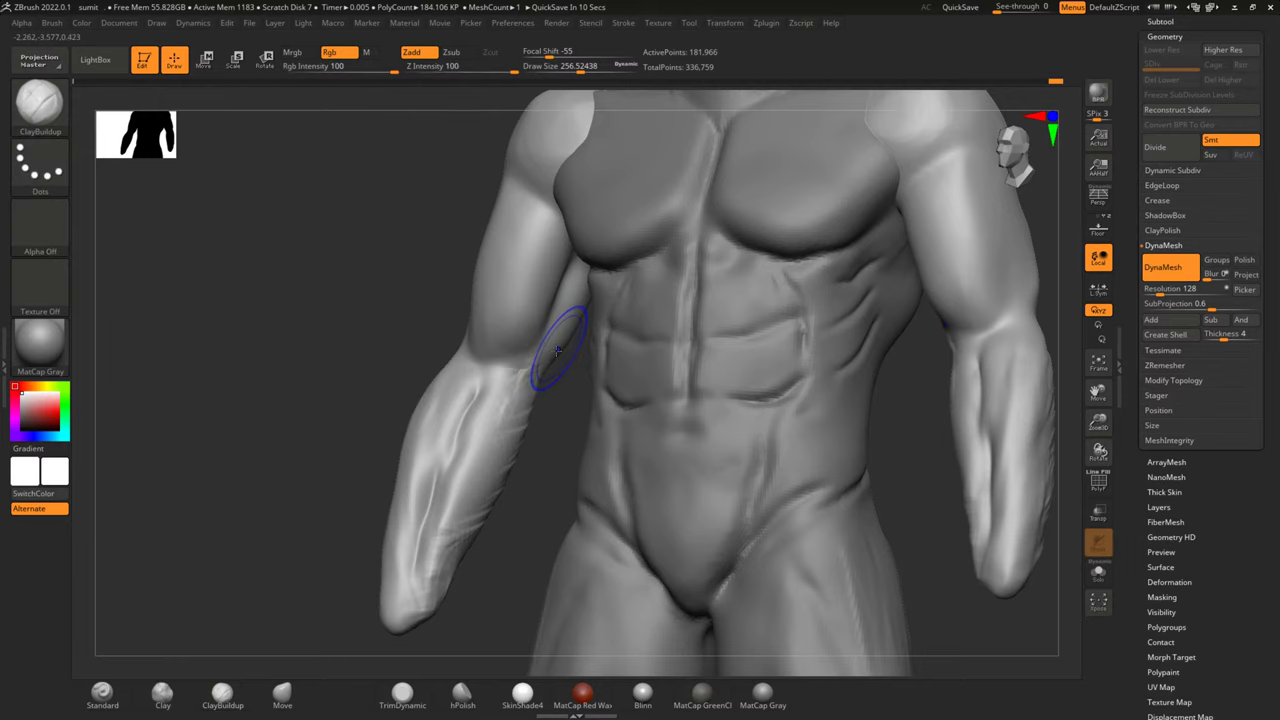
right_click_drag(366, 297, 382, 373)
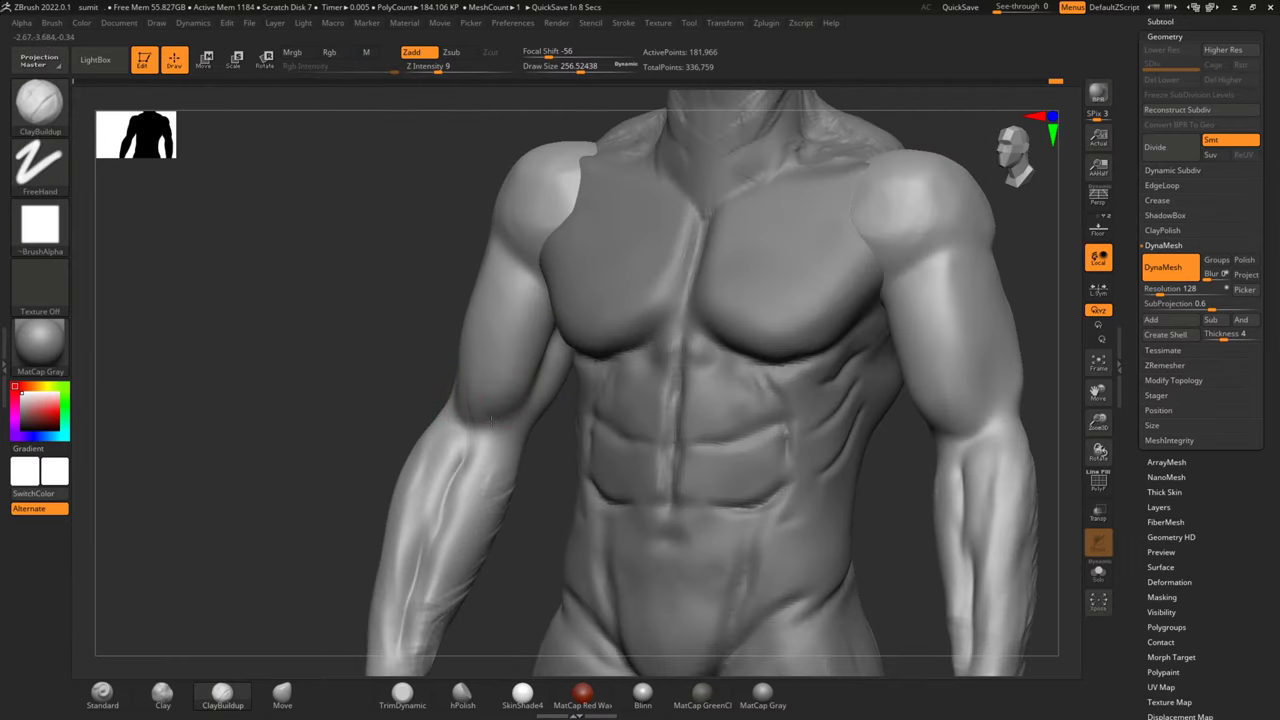
key("shift")
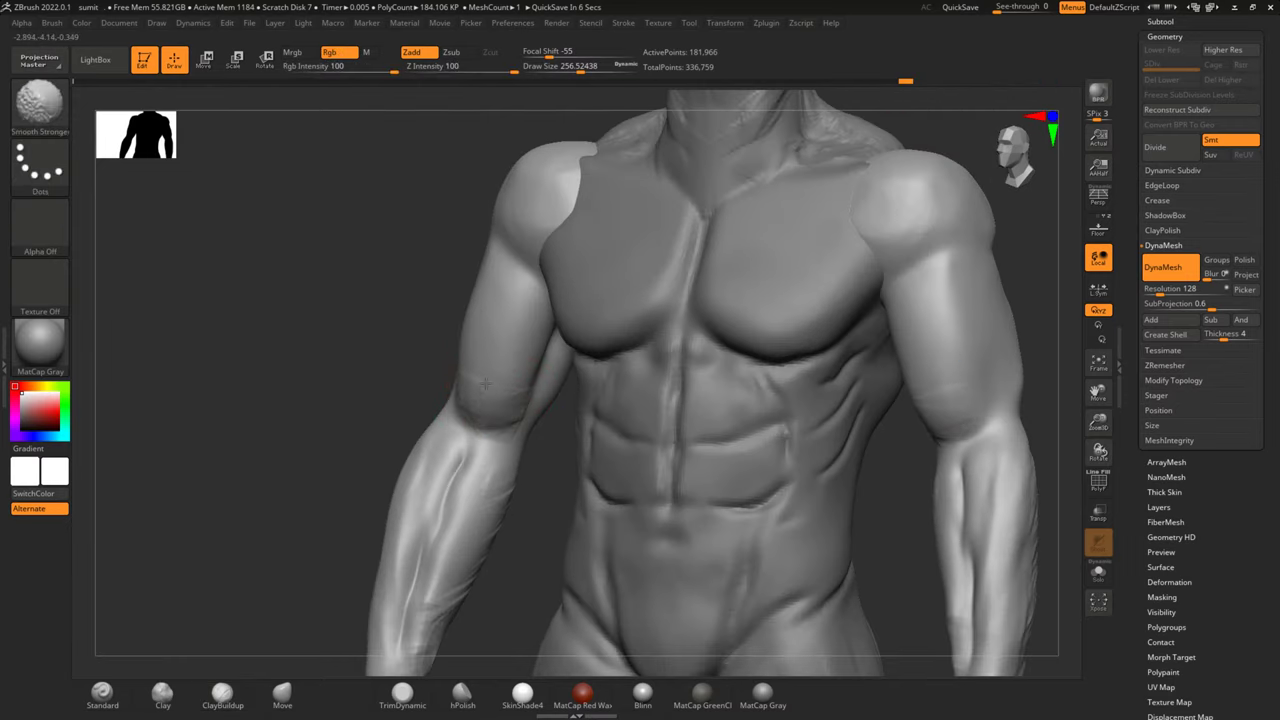
mouse_move(340, 317)
right_mouse_down()
mouse_move(329, 320)
mouse_move(356, 362)
mouse_move(512, 398)
right_mouse_up()
key("shift")
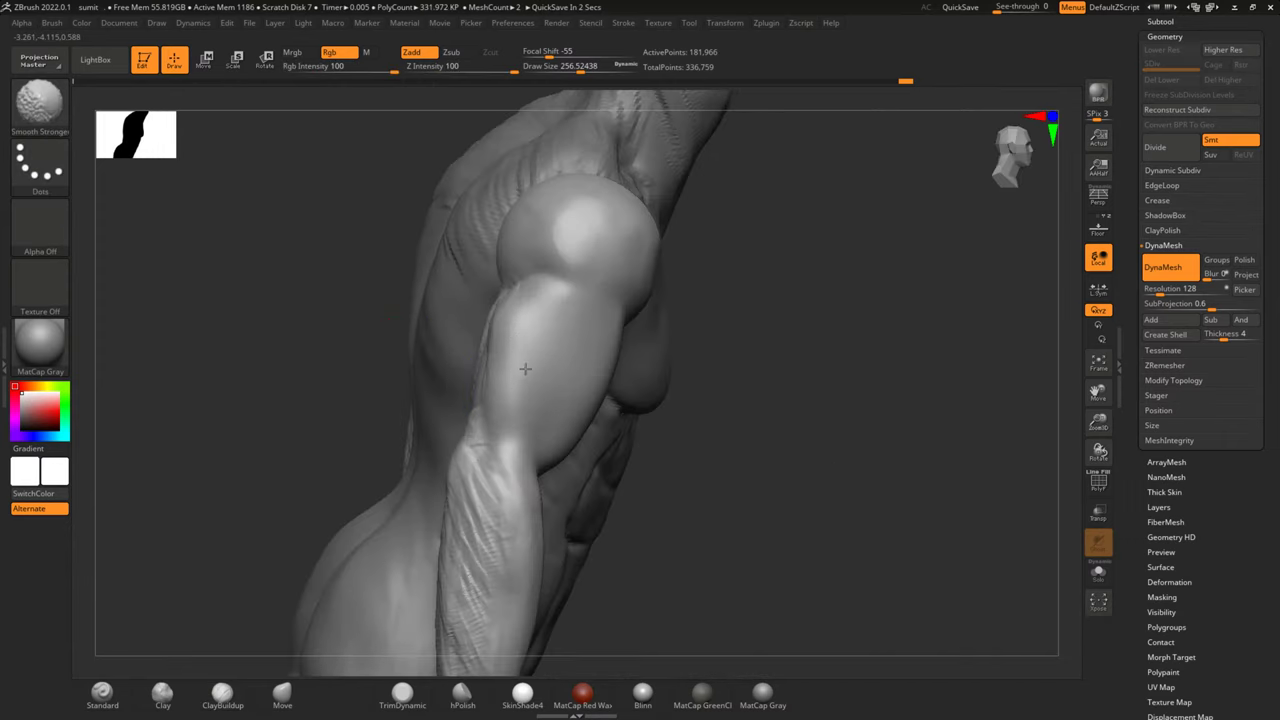
mouse_move(786, 334)
right_mouse_down()
mouse_move(866, 289)
mouse_move(500, 318)
right_mouse_up()
left_click(213, 273)
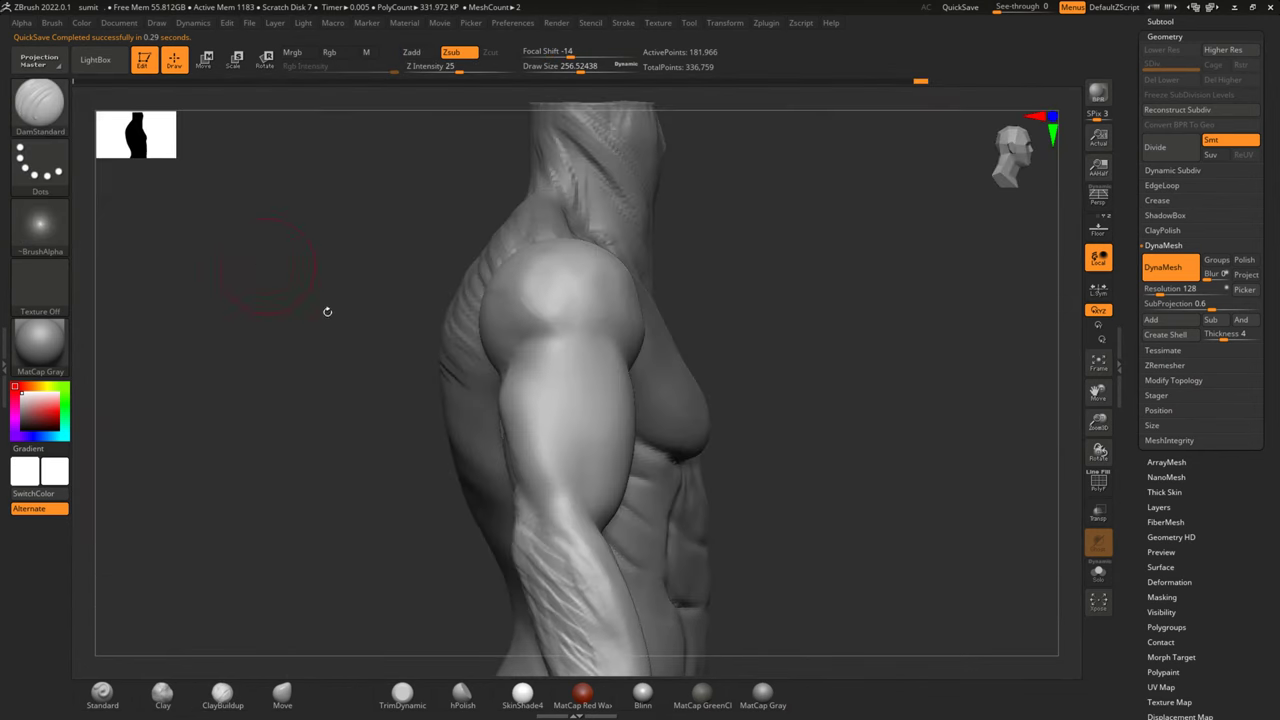
Raise Z Intensity to 12 and carve a crease between the deltoid and biceps
left_click_drag(326, 309, 519, 309)
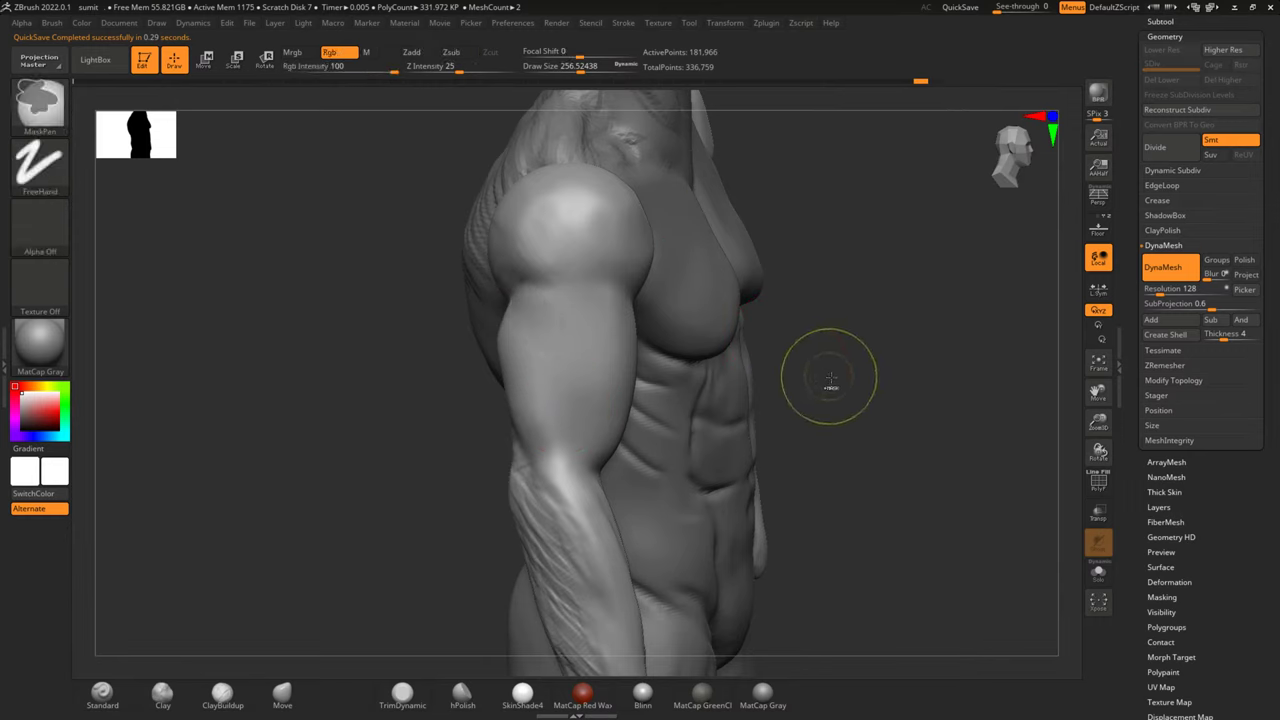
key("space")
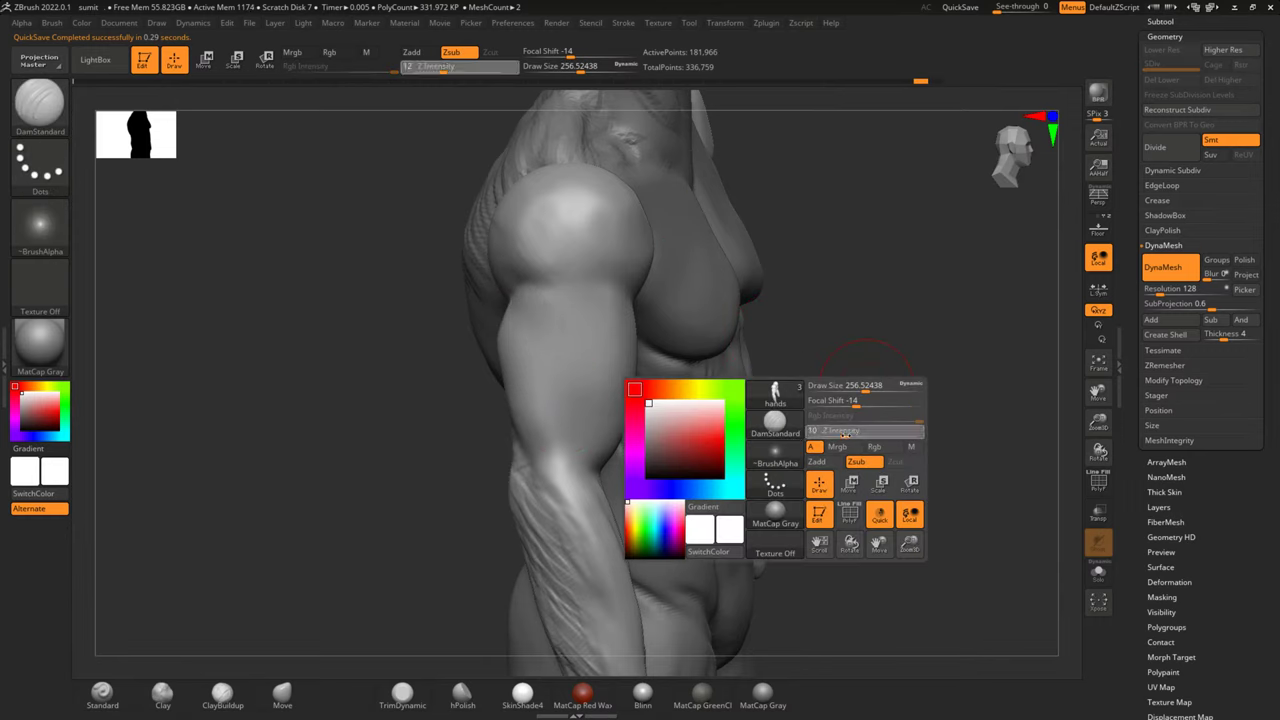
left_click_drag(845, 433, 851, 433)
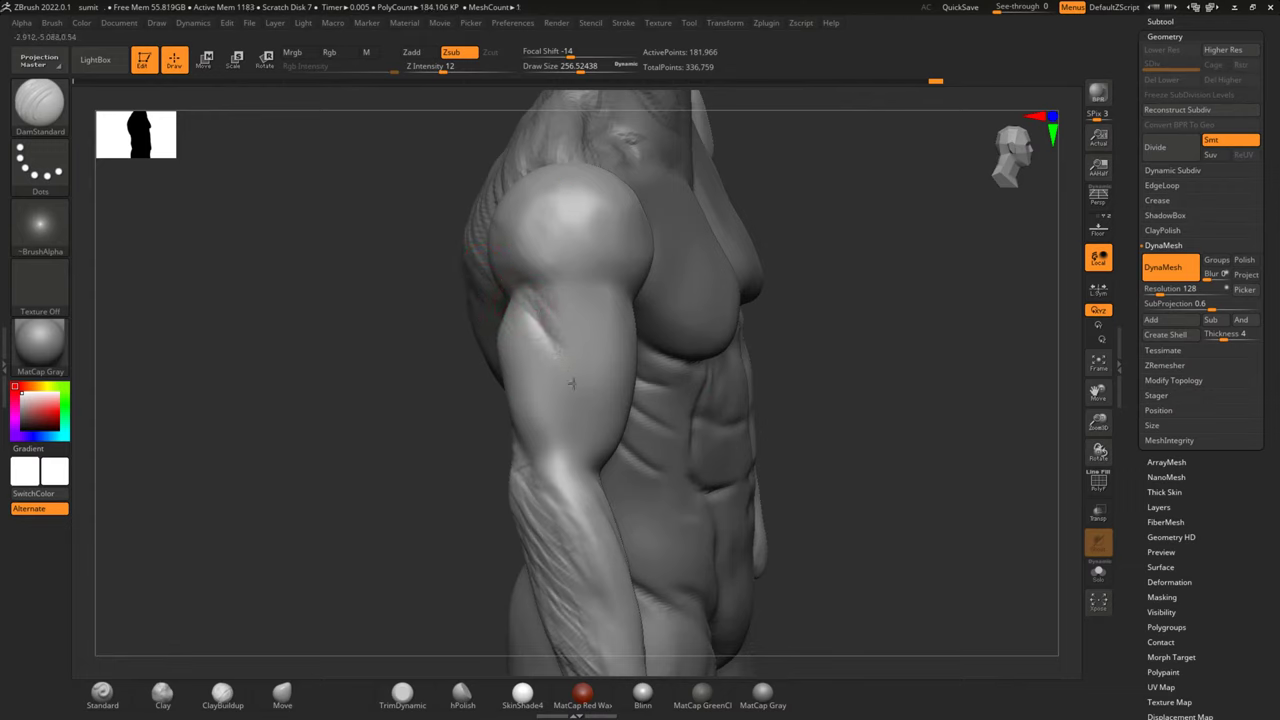
mouse_move(602, 301)
left_mouse_down()
mouse_move(562, 378)
mouse_move(585, 489)
left_mouse_up()
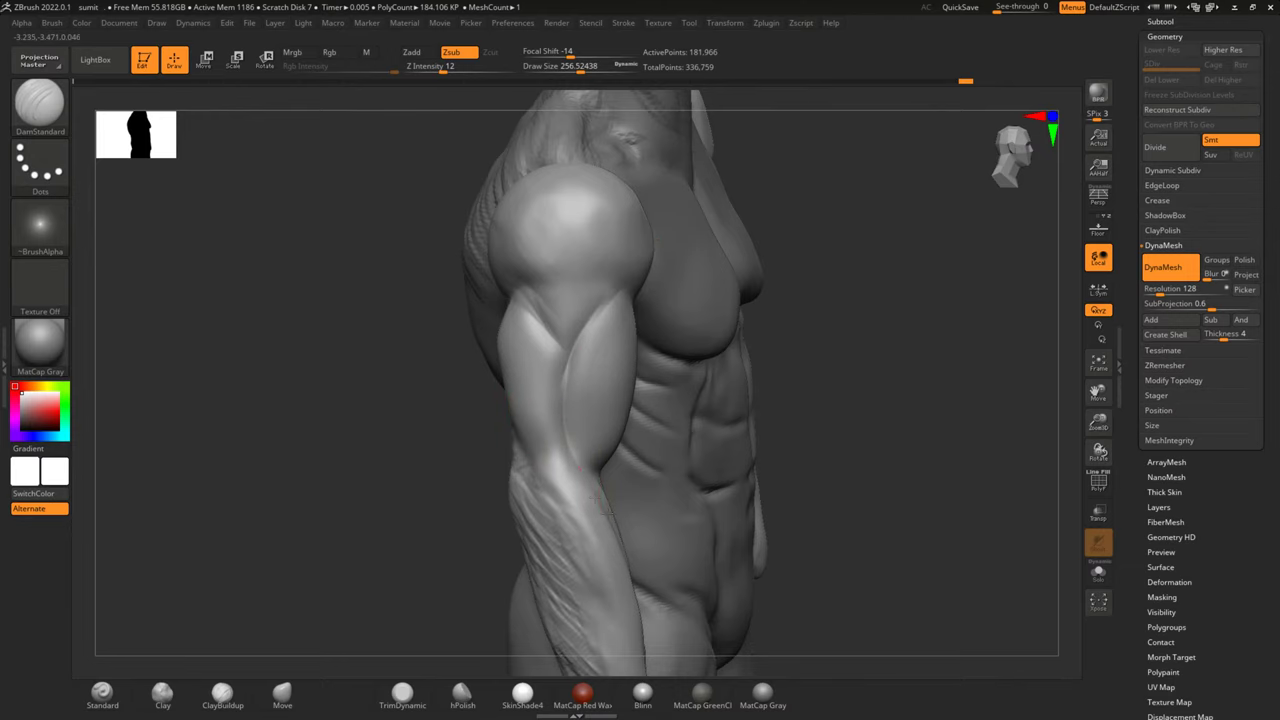
Carve a crease into the biceps near the elbow and orbit around to check it
mouse_move(893, 418)
left_mouse_down()
mouse_move(487, 474)
mouse_move(517, 443)
left_mouse_up()
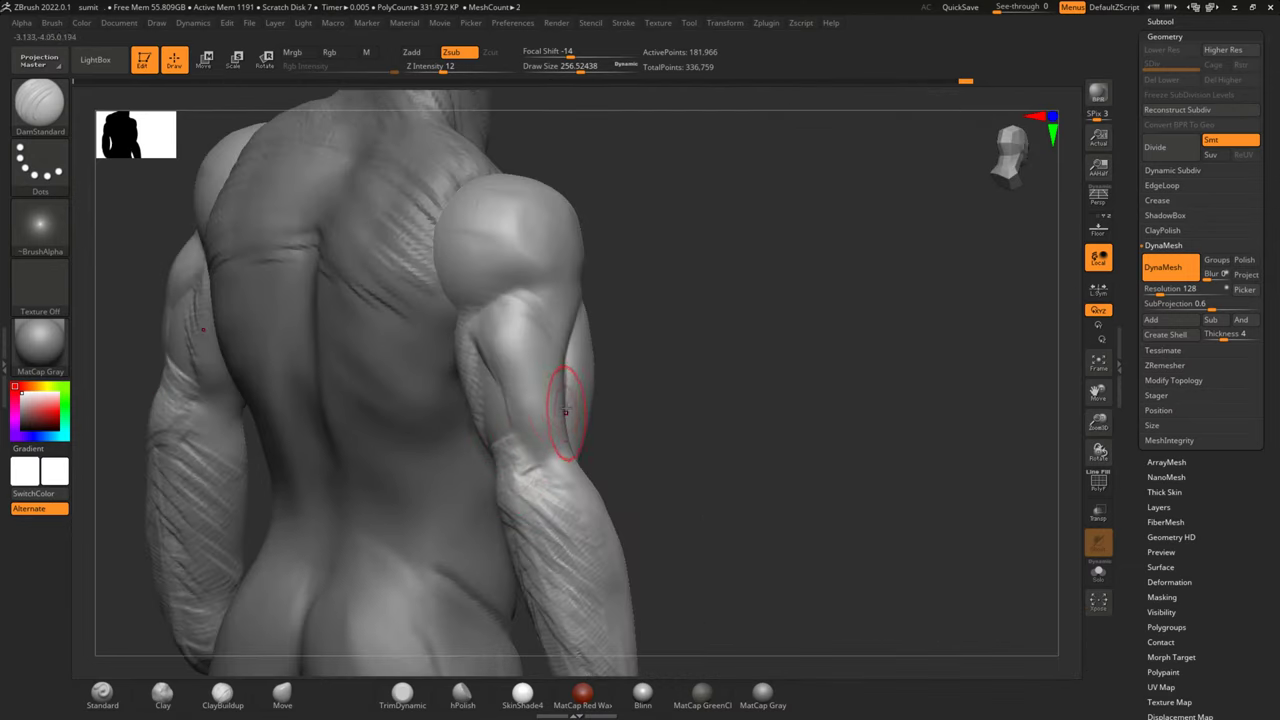
mouse_move(673, 427)
left_mouse_down()
mouse_move(539, 409)
mouse_move(486, 429)
left_mouse_up()
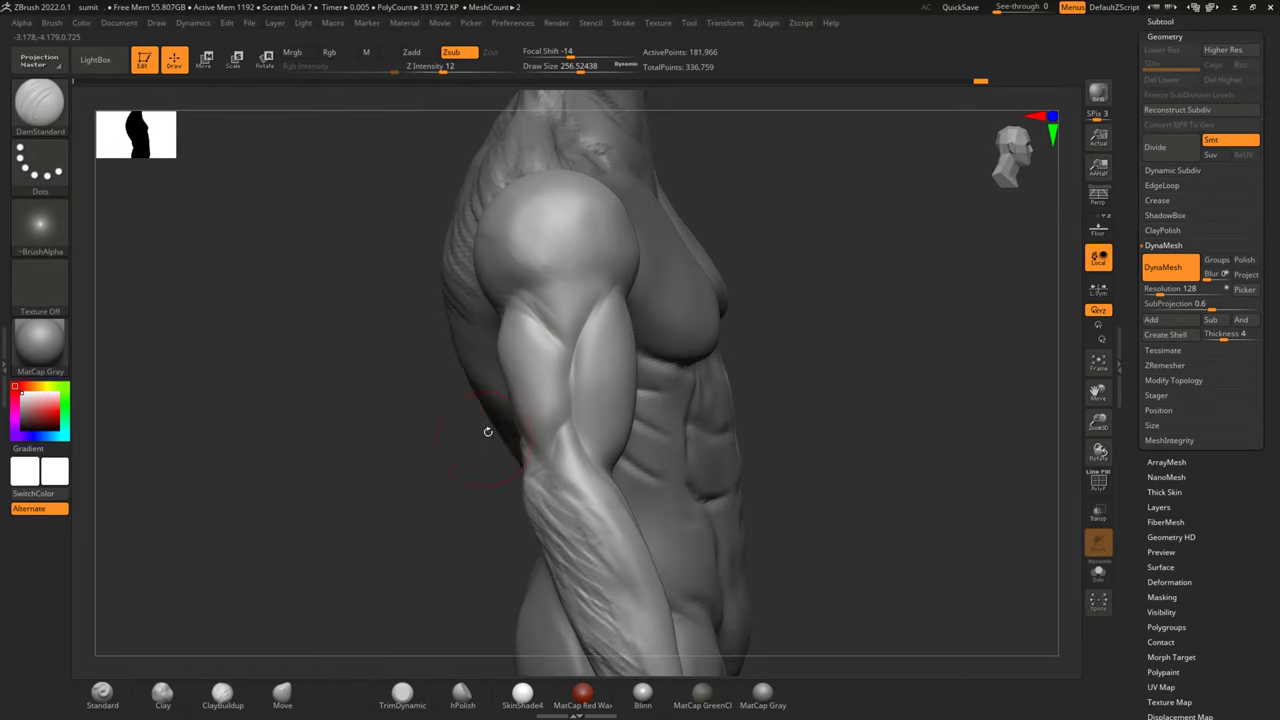
left_click_drag(550, 385, 538, 419)
left_click_drag(430, 450, 410, 412)
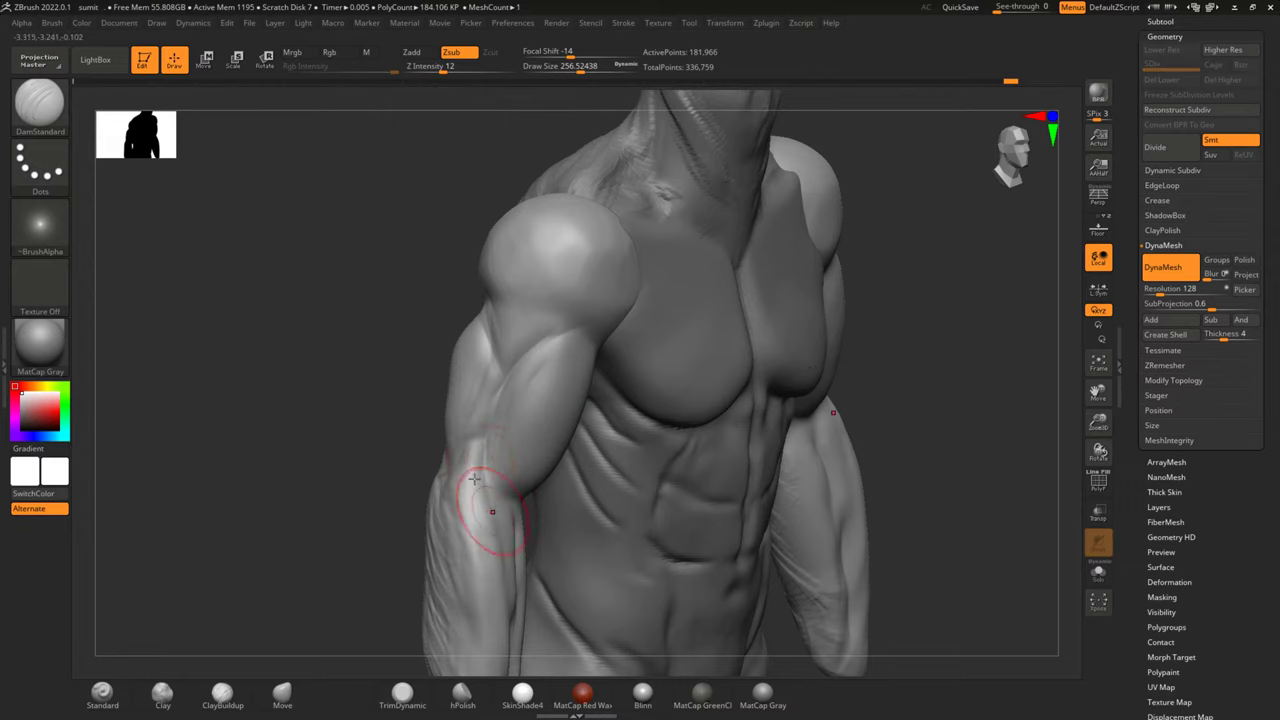
left_click_drag(393, 479, 533, 337)
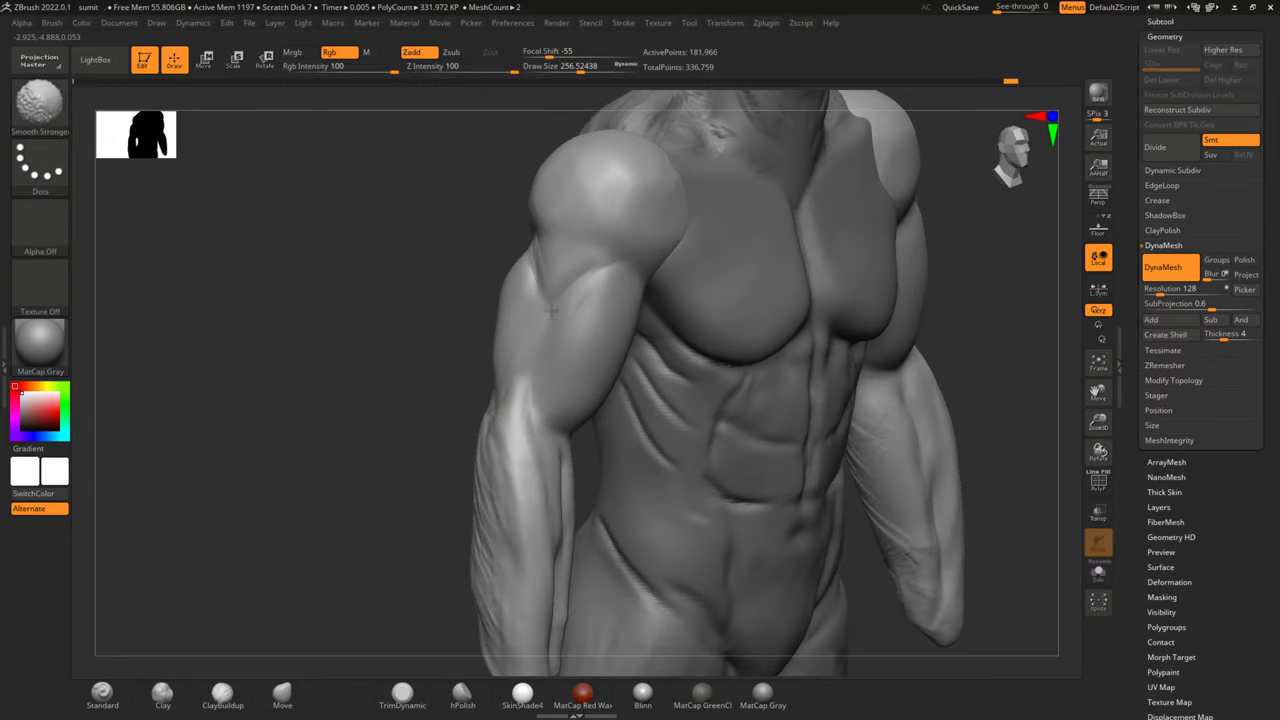
left_click_drag(411, 354, 386, 329, "shift")
left_click_drag(737, 300, 428, 357, "shift")
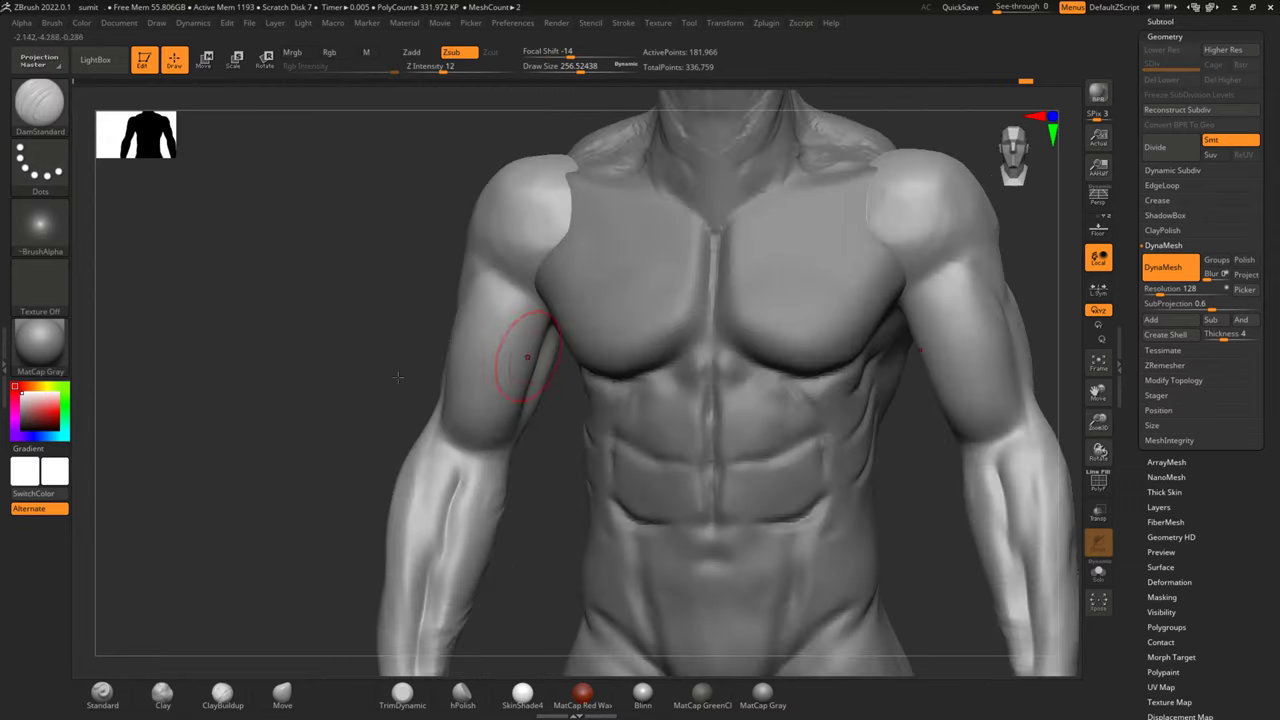
mouse_move(309, 382)
left_mouse_down()
mouse_move(371, 383)
mouse_move(374, 446)
mouse_move(360, 357)
mouse_move(379, 383)
left_mouse_up()
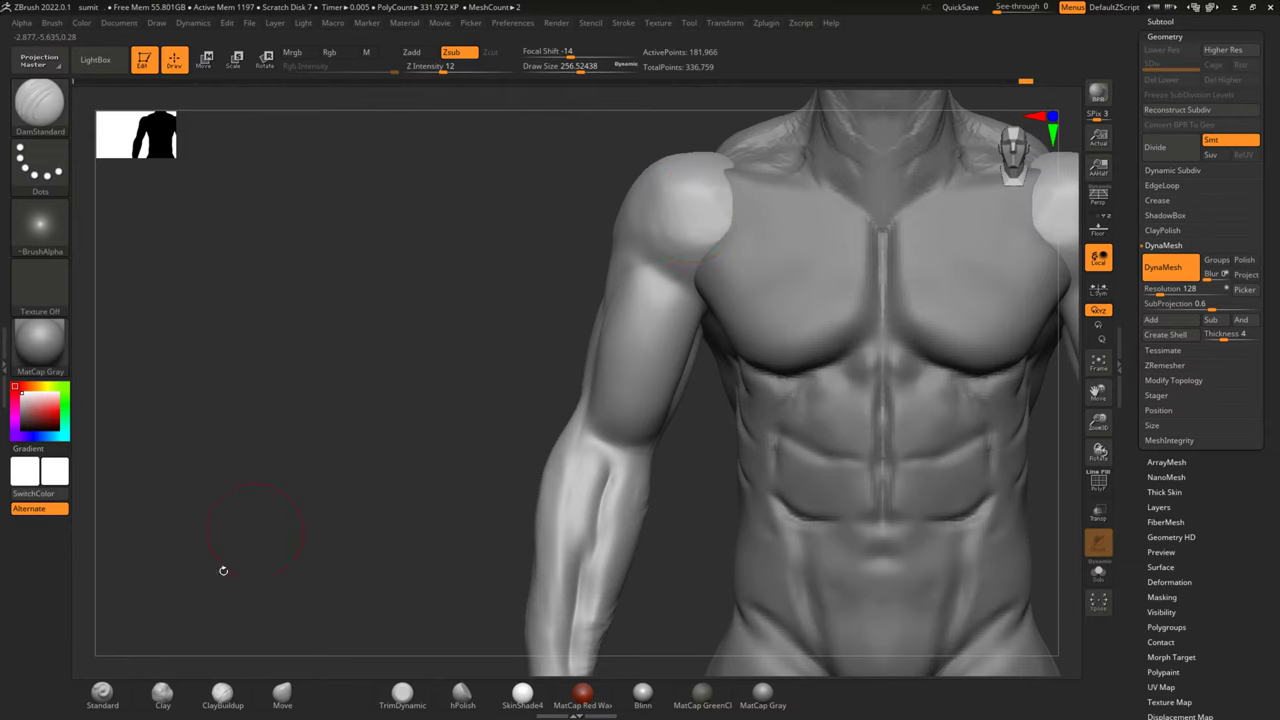
left_click(222, 693)
mouse_move(340, 460)
left_mouse_down()
mouse_move(380, 420)
mouse_move(371, 413)
left_mouse_up()
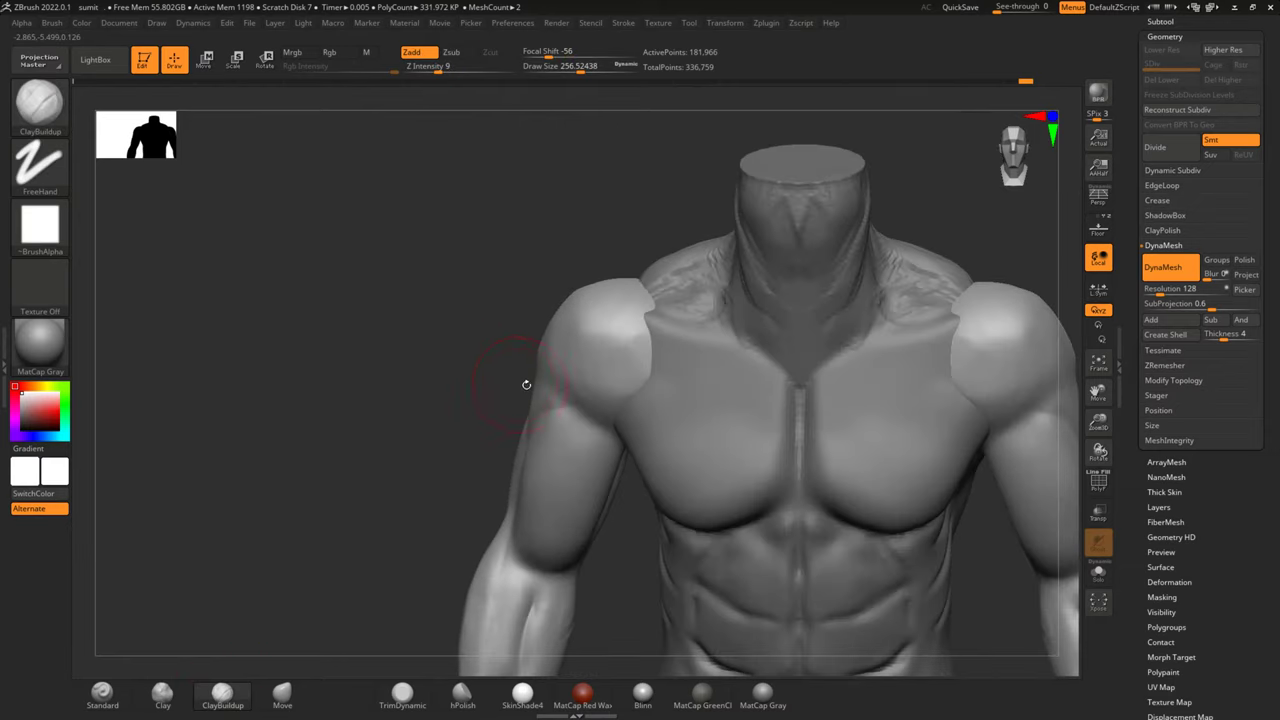
Smooth the shoulder striations and add mirrored clay strokes on the deltoid
left_click_drag(520, 384, 590, 348)
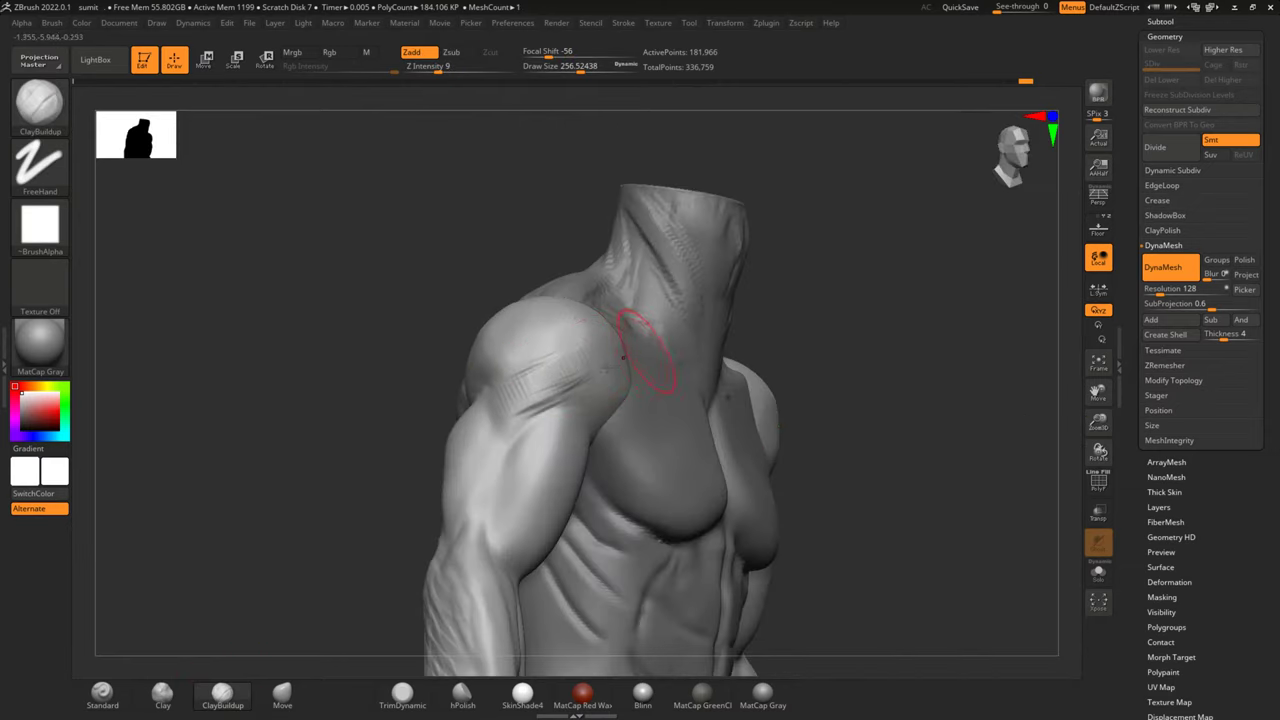
mouse_move(432, 348)
left_mouse_down()
mouse_move(631, 345)
mouse_move(570, 420)
left_mouse_up()
mouse_move(624, 378)
left_mouse_down("shift")
mouse_move(637, 381)
mouse_move(551, 371)
mouse_move(523, 337)
left_mouse_up("shift")
mouse_move(417, 371)
left_mouse_down()
mouse_move(393, 346)
mouse_move(403, 369)
left_mouse_up()
left_click_drag(614, 251, 590, 290)
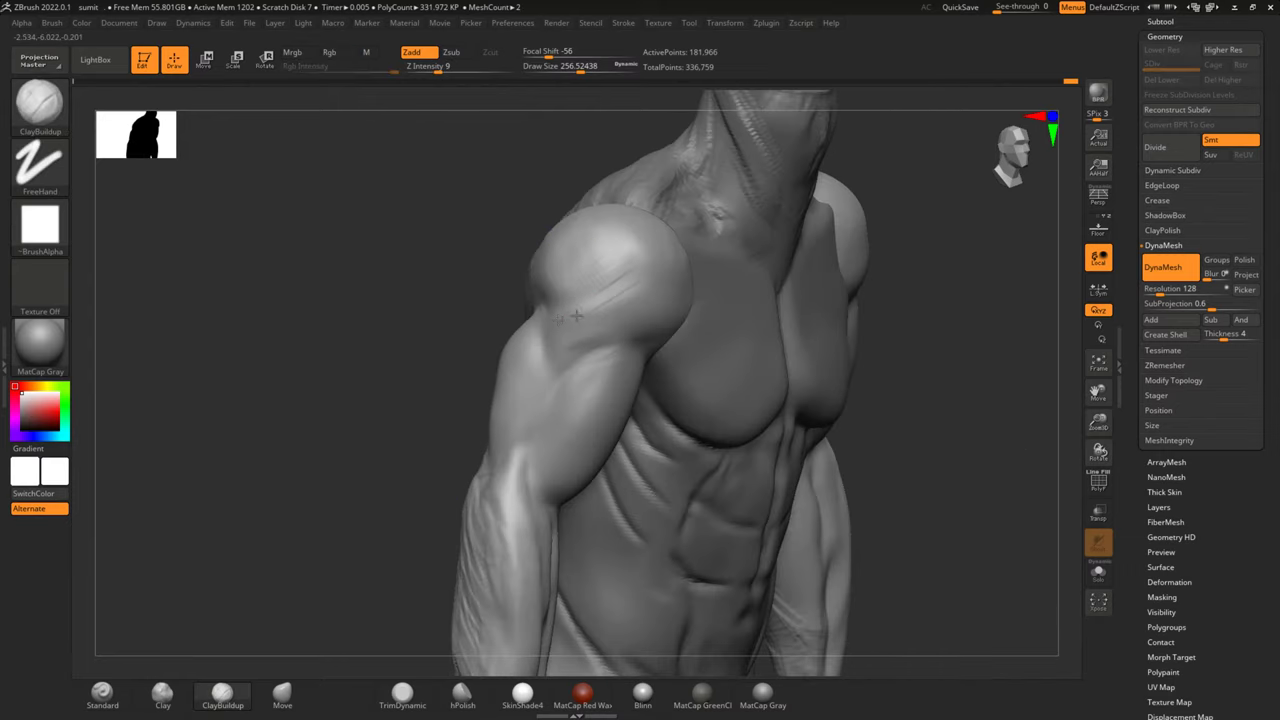
mouse_move(435, 273)
left_mouse_down()
mouse_move(394, 409)
mouse_move(600, 323)
mouse_move(555, 424)
mouse_move(514, 400)
mouse_move(571, 329)
mouse_move(534, 400)
mouse_move(591, 379)
mouse_move(559, 388)
left_mouse_up()
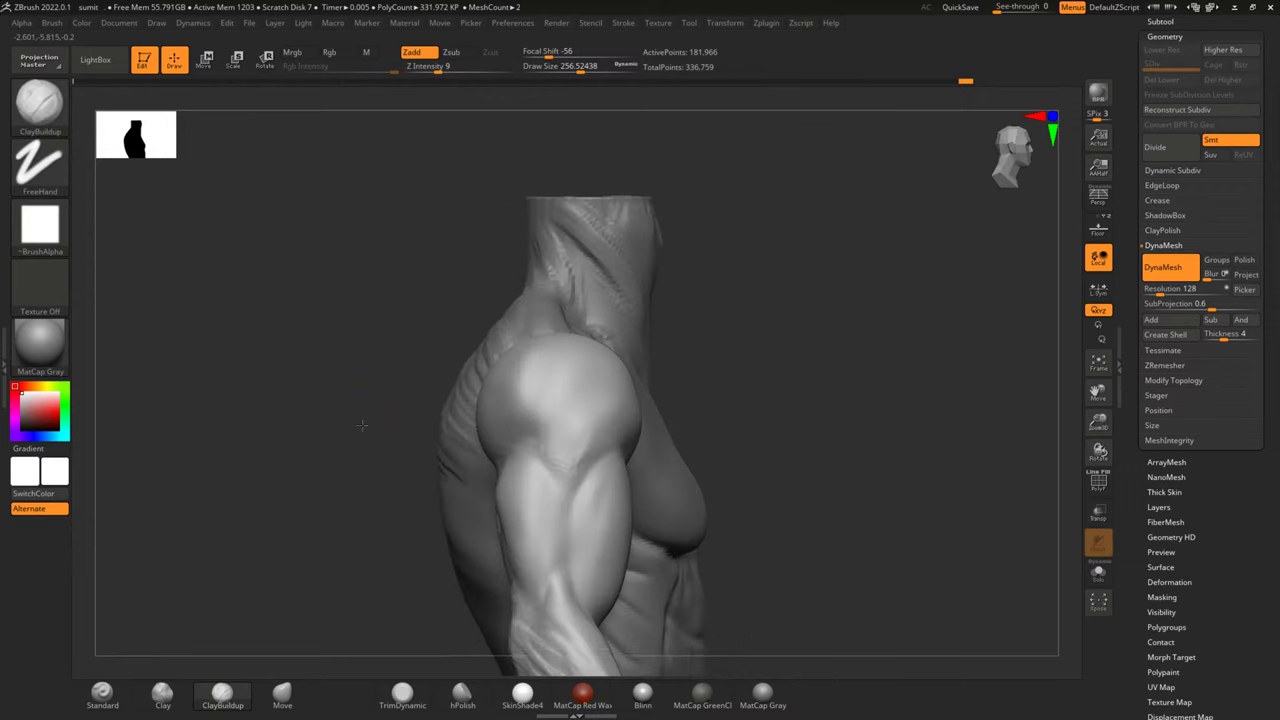
left_click_drag(441, 436, 523, 370, "shift")
Build up the sternum, neck notch and top of the shoulder, then smooth the new strokes
left_click_drag(781, 320, 829, 301)
mouse_move(905, 270)
right_mouse_down()
mouse_move(757, 277)
mouse_move(823, 289)
mouse_move(763, 340)
mouse_move(751, 369)
right_mouse_up()
left_click_drag(689, 396, 704, 382)
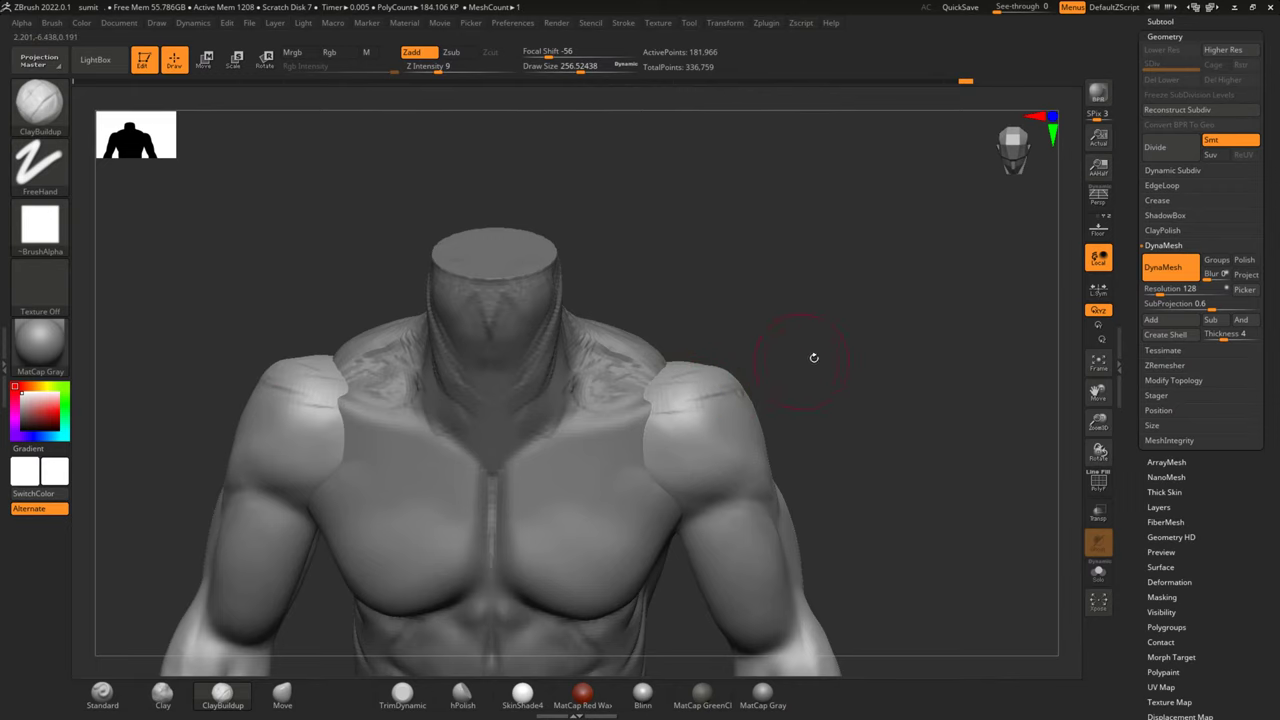
right_click_drag(814, 357, 700, 403)
mouse_move(700, 403)
left_mouse_down()
mouse_move(722, 437)
mouse_move(700, 443)
left_mouse_up()
left_click_drag(829, 414, 708, 461, "shift")
mouse_move(721, 398)
left_mouse_down("shift")
mouse_move(729, 366)
mouse_move(740, 397)
left_mouse_up("shift")
mouse_move(800, 380)
right_mouse_down()
mouse_move(896, 356)
mouse_move(629, 366)
right_mouse_up()
Add diagonal clay strokes across both shoulders, smooth them, and build up the upper deltoid
left_click_drag(618, 370, 692, 387)
mouse_move(625, 352)
left_mouse_down()
mouse_move(705, 405)
mouse_move(725, 460)
left_mouse_up()
left_click_drag(640, 405, 700, 432)
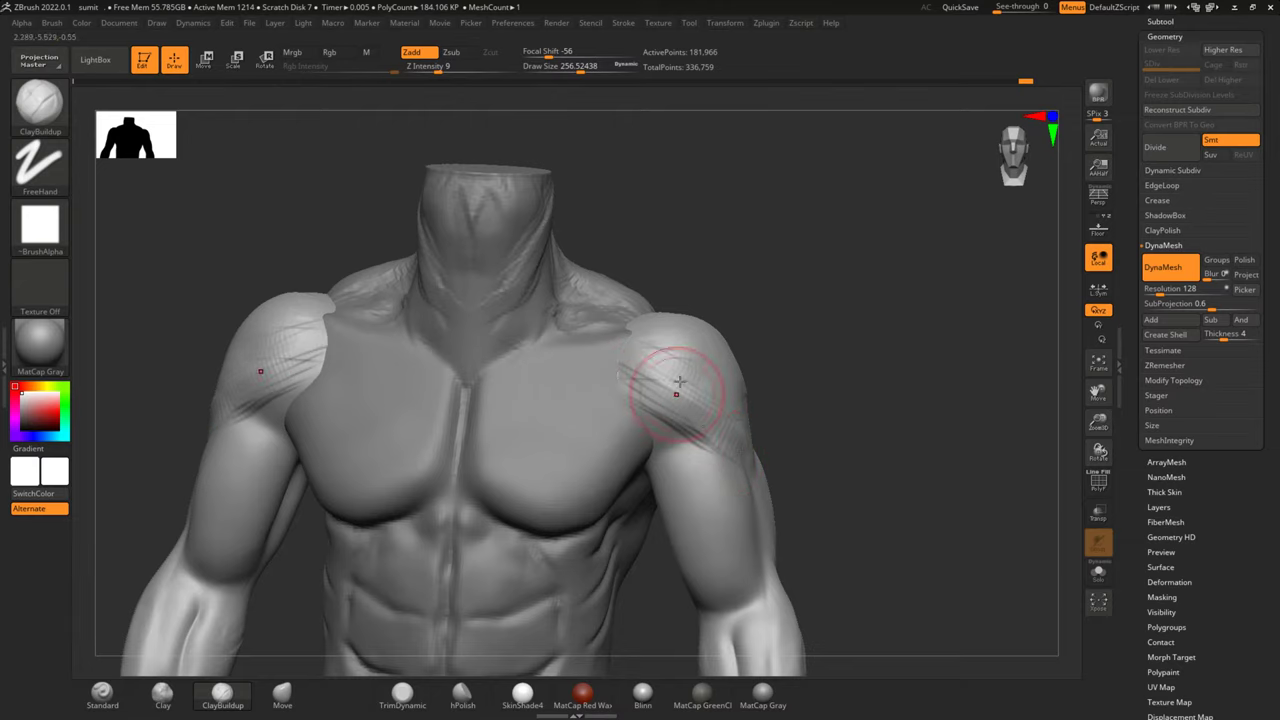
left_click_drag(632, 372, 685, 403, "shift")
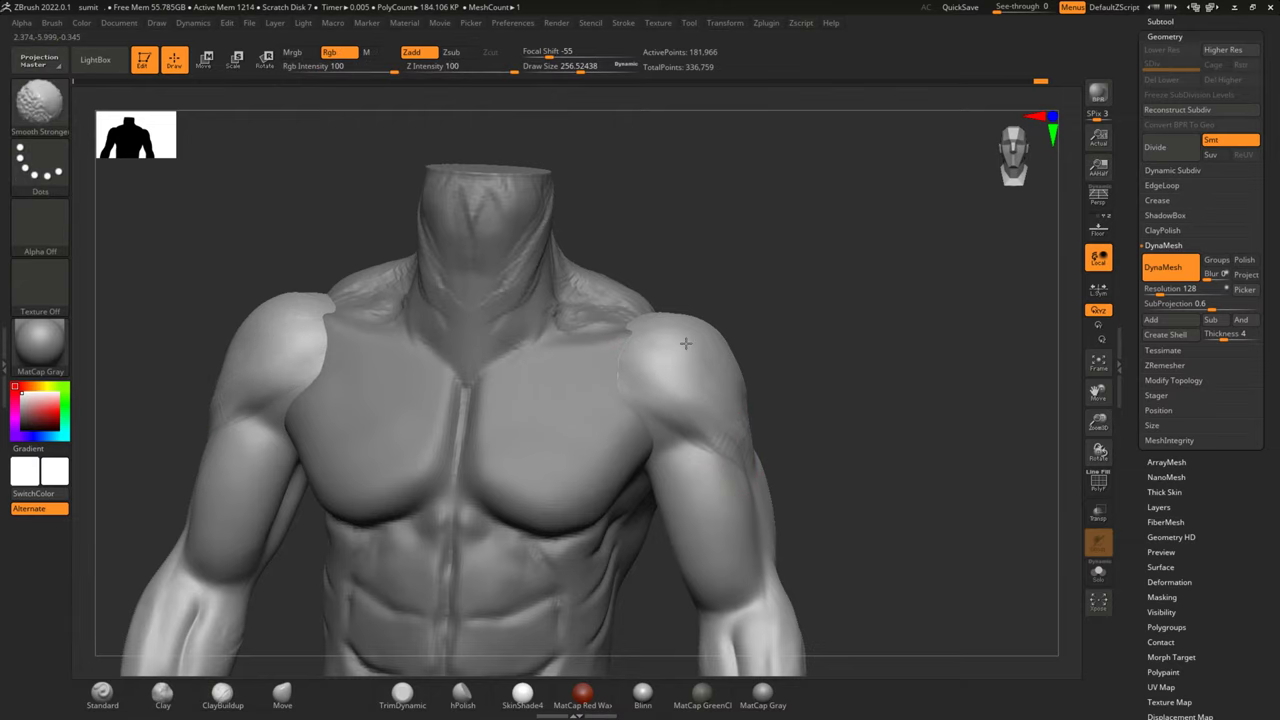
mouse_move(809, 323)
right_mouse_down()
mouse_move(849, 320)
mouse_move(818, 347)
right_mouse_up()
mouse_move(818, 347)
left_mouse_down()
mouse_move(813, 428)
mouse_move(829, 371)
mouse_move(814, 500)
mouse_move(790, 360)
mouse_move(773, 420)
mouse_move(829, 500)
mouse_move(828, 469)
left_mouse_up()
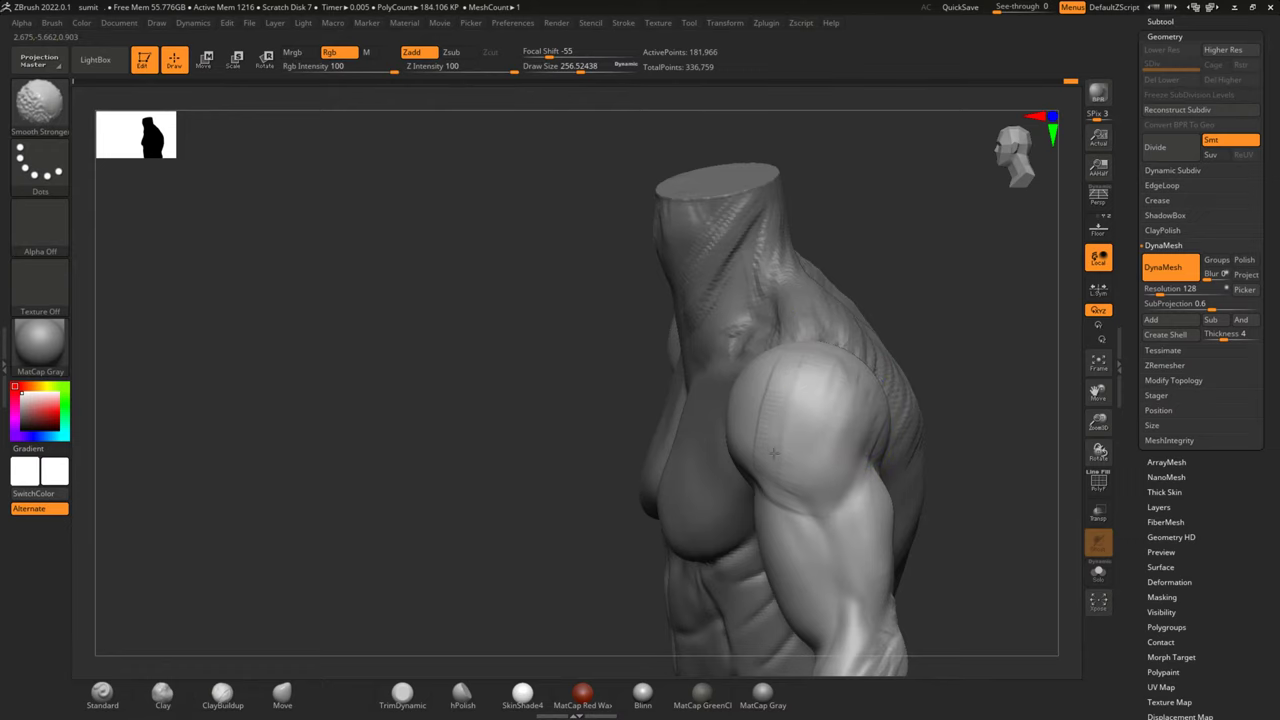
Shift-smooth the arm from a side view and orbit the torso to check both sides
left_click_drag(566, 354, 717, 394)
mouse_move(967, 346)
left_mouse_down("alt")
mouse_move(962, 201)
mouse_move(926, 266)
mouse_move(931, 320)
mouse_move(905, 307)
mouse_move(762, 328)
mouse_move(806, 429)
mouse_move(822, 418)
mouse_move(769, 343)
left_mouse_up("alt")
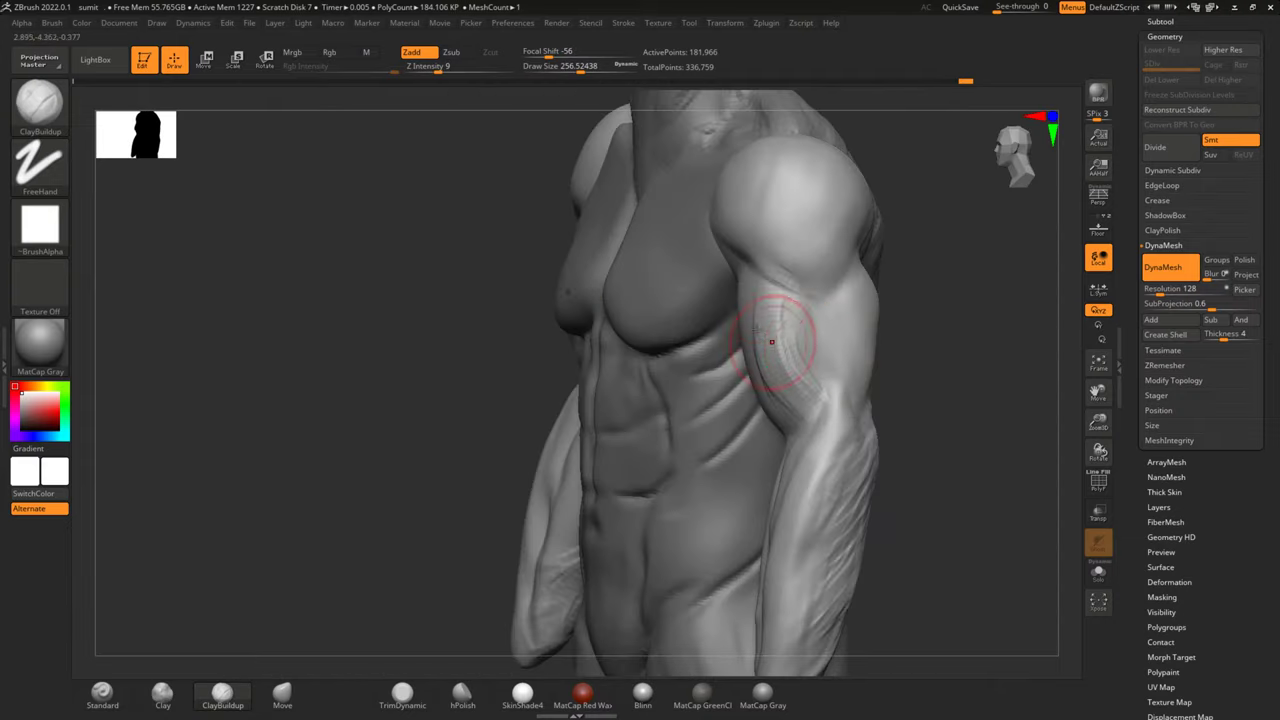
key("shift")
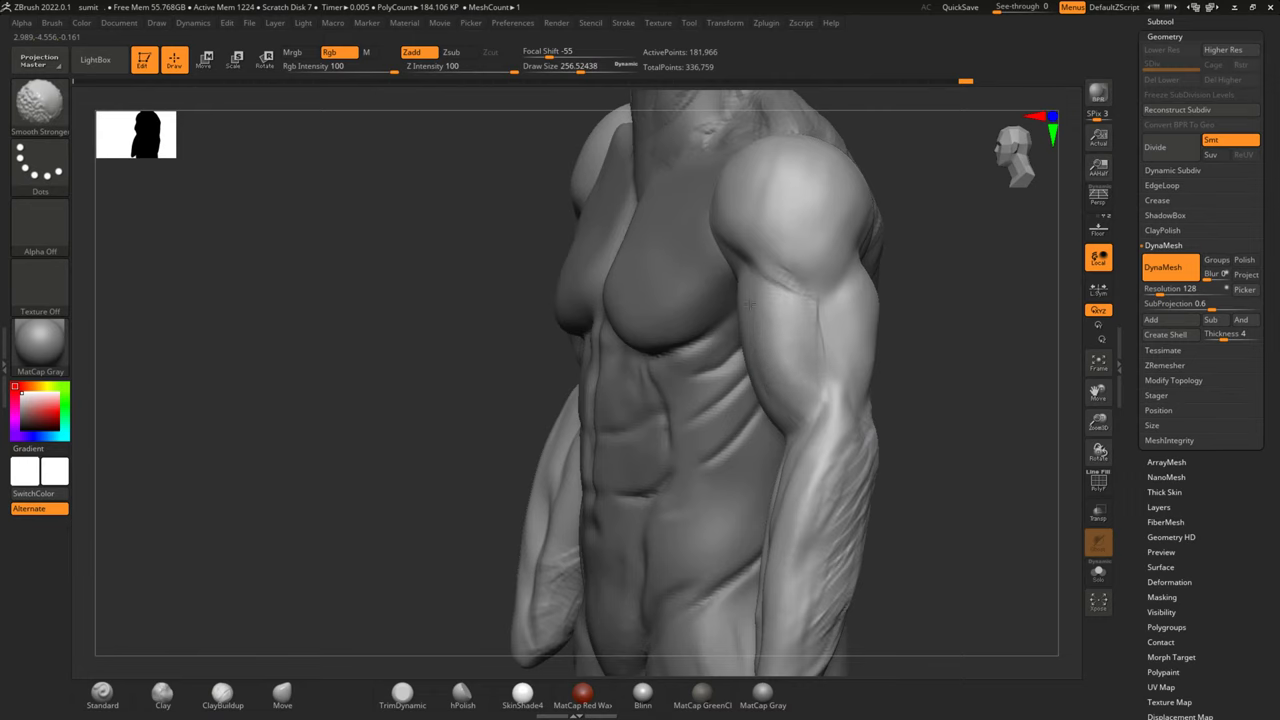
left_click_drag(750, 302, 900, 351)
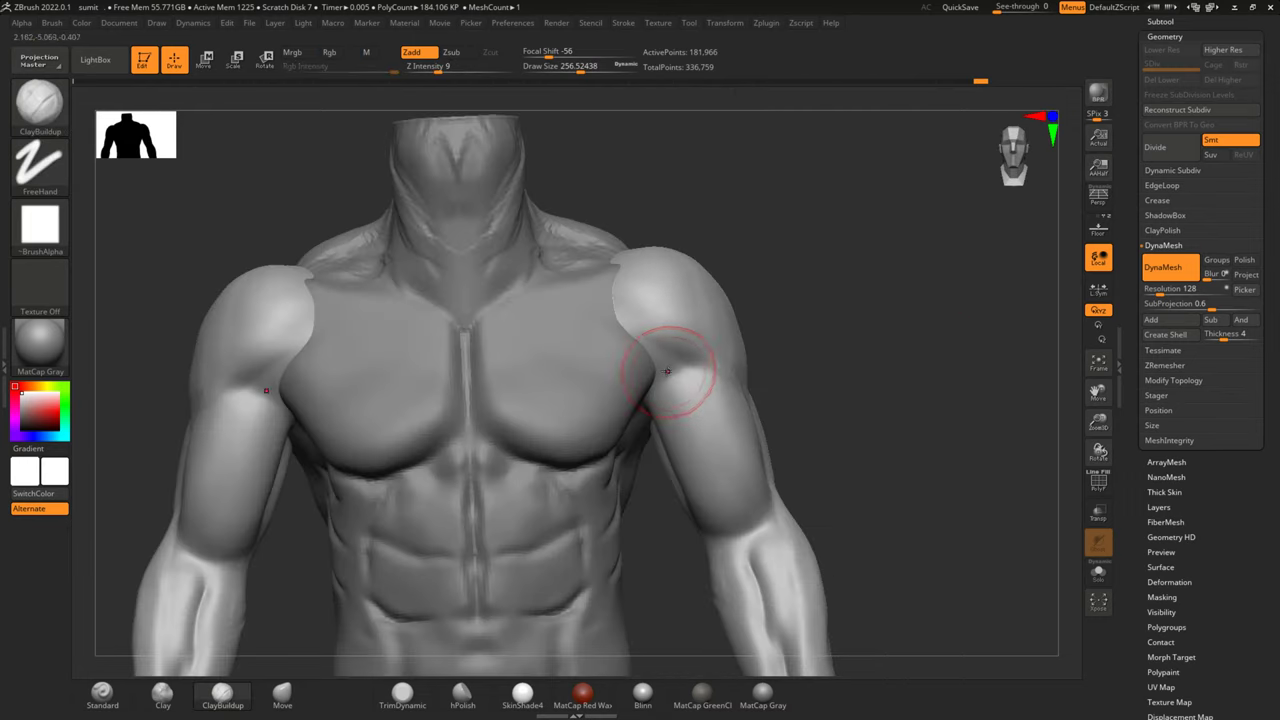
key("shift")
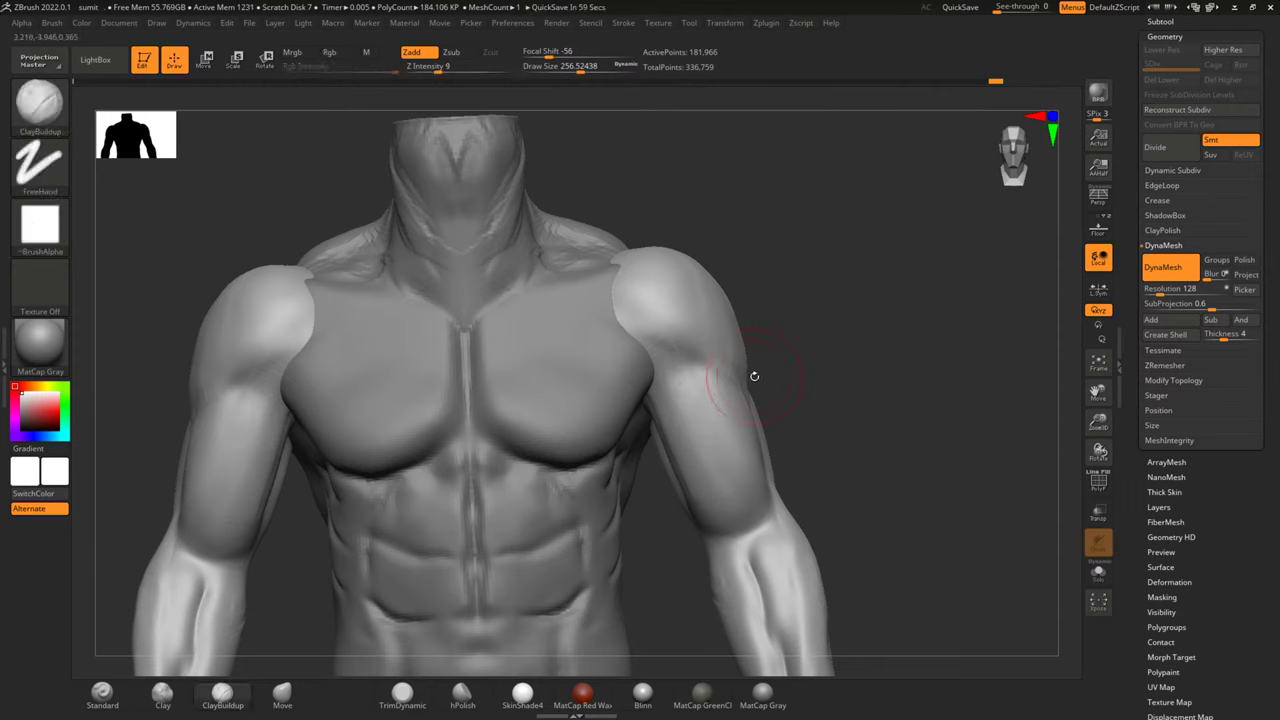
left_click_drag(888, 317, 872, 380)
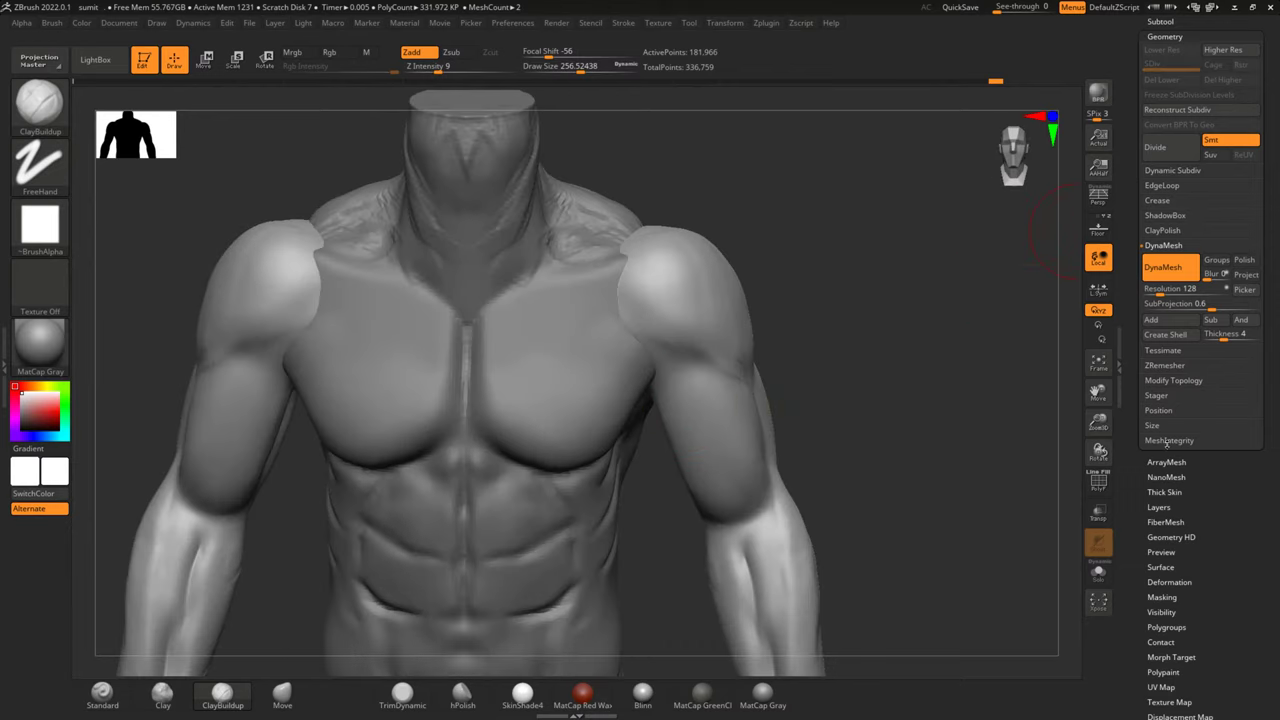
scroll(1195, 250, "up", 2)
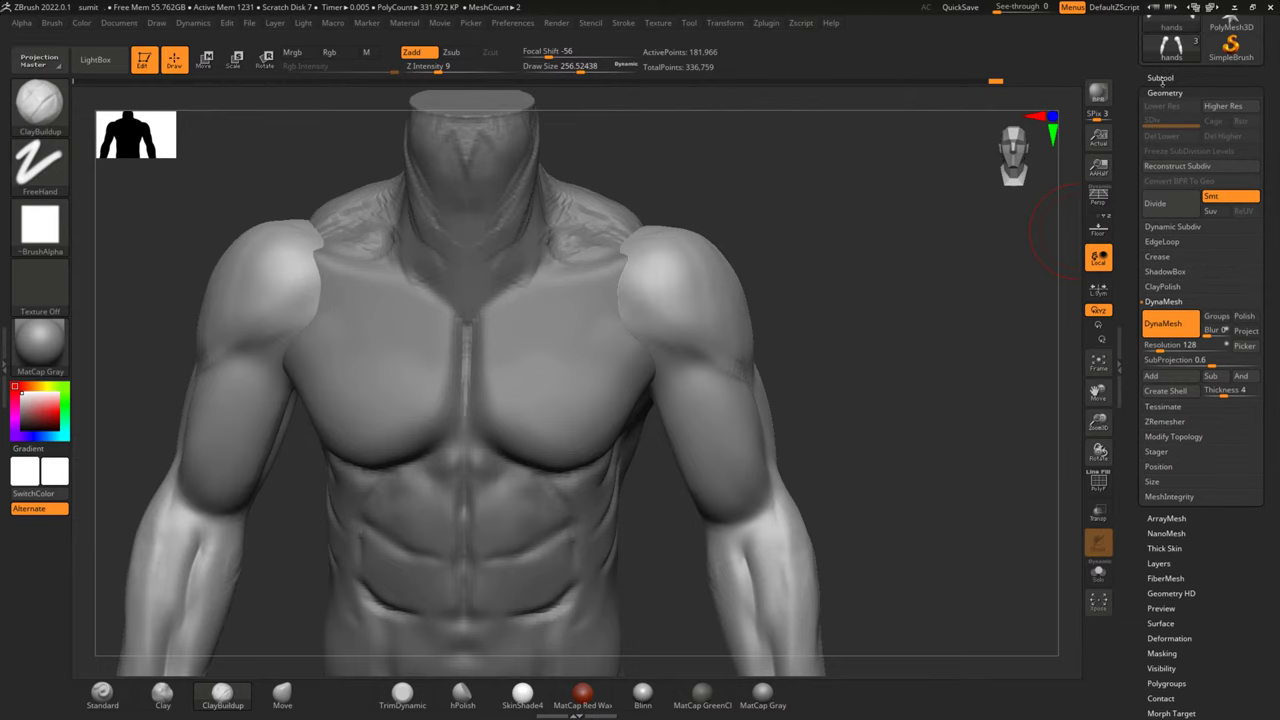
Open the Subtool list and select the PM3D_Sphere3D1 head subtool
left_click(1160, 77)
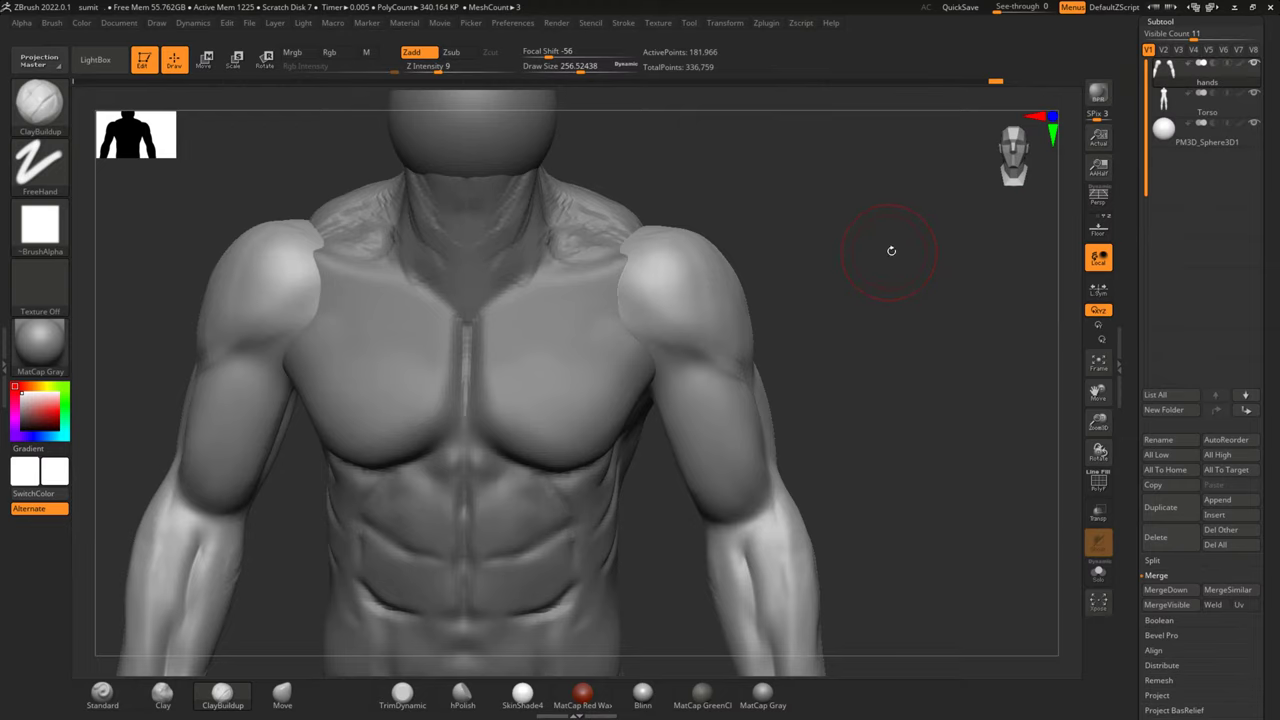
left_click_drag(879, 246, 869, 340, "alt")
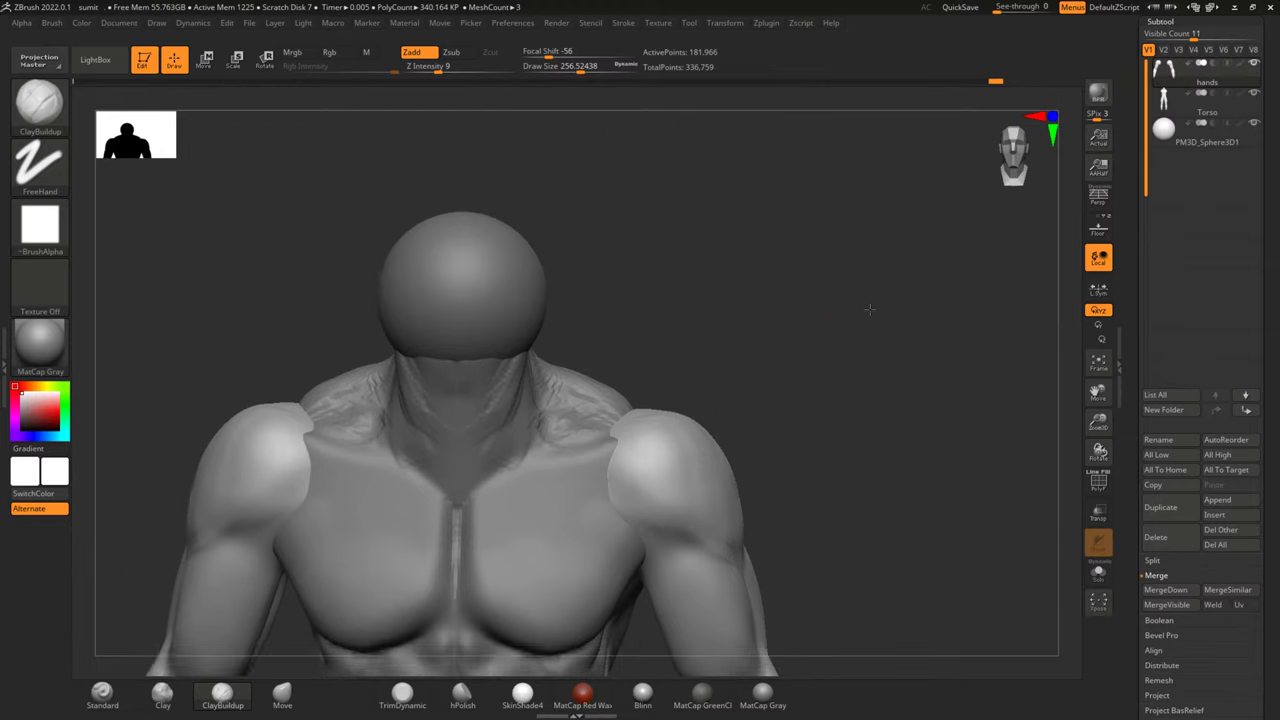
key("w")
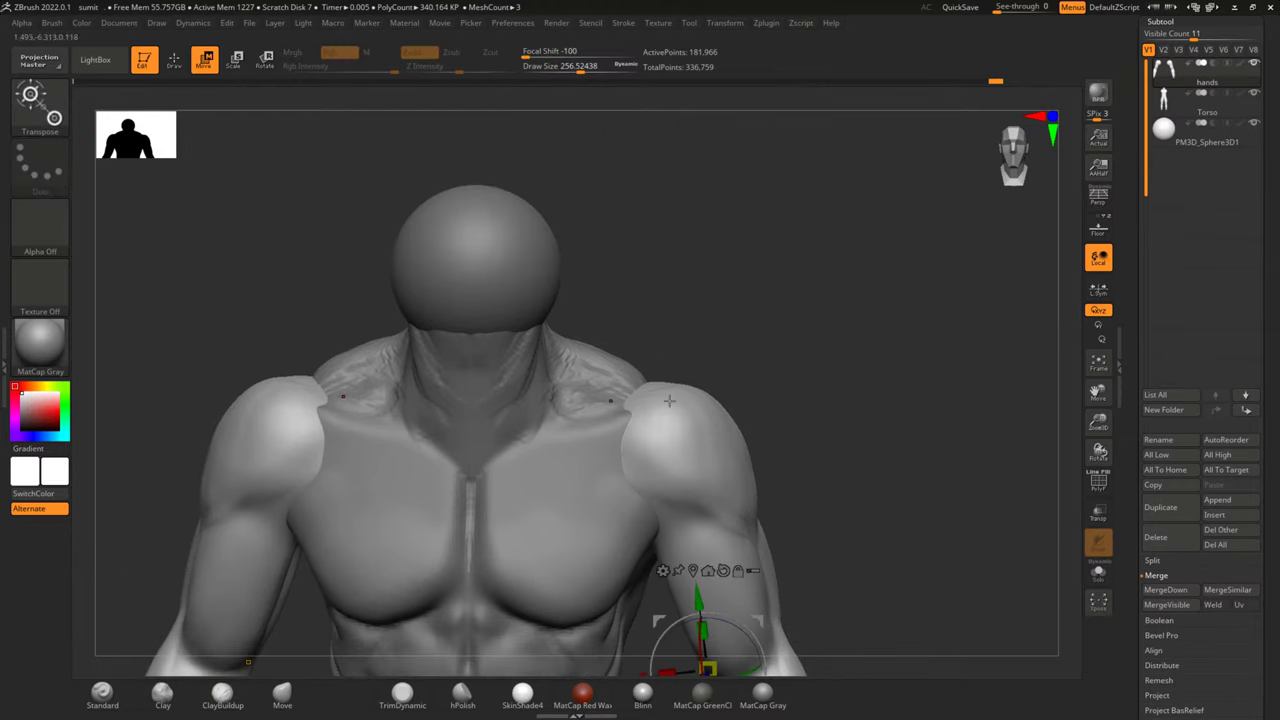
left_click(1205, 138)
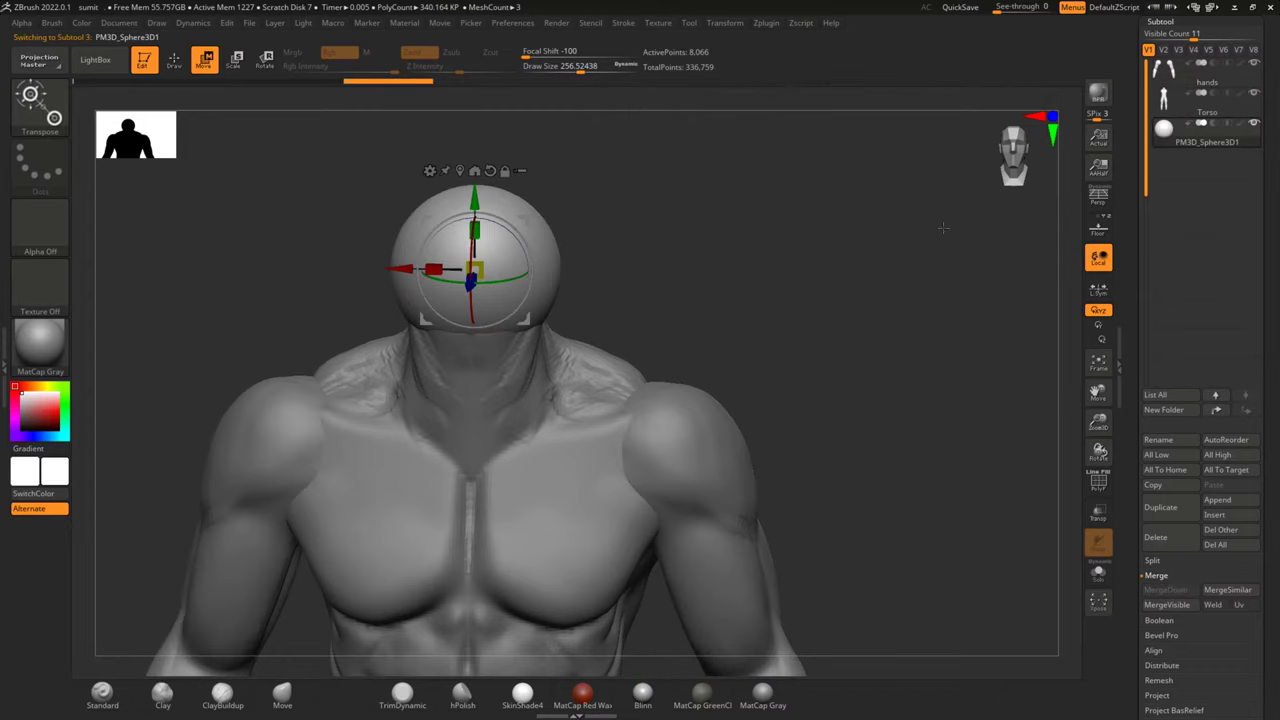
left_click(172, 60)
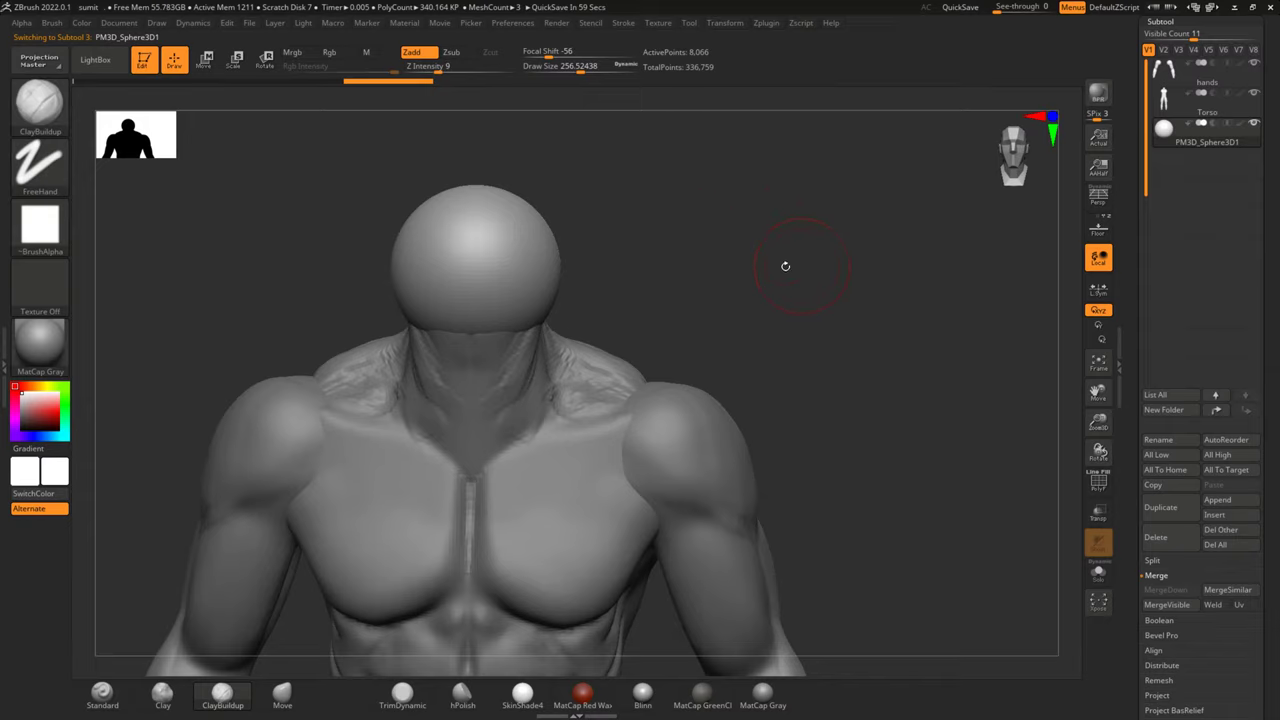
Use the transform gizmo to enlarge the sphere head slightly and raise it
mouse_move(785, 266)
left_mouse_down()
mouse_move(680, 329)
mouse_move(770, 314)
mouse_move(598, 258)
left_mouse_up()
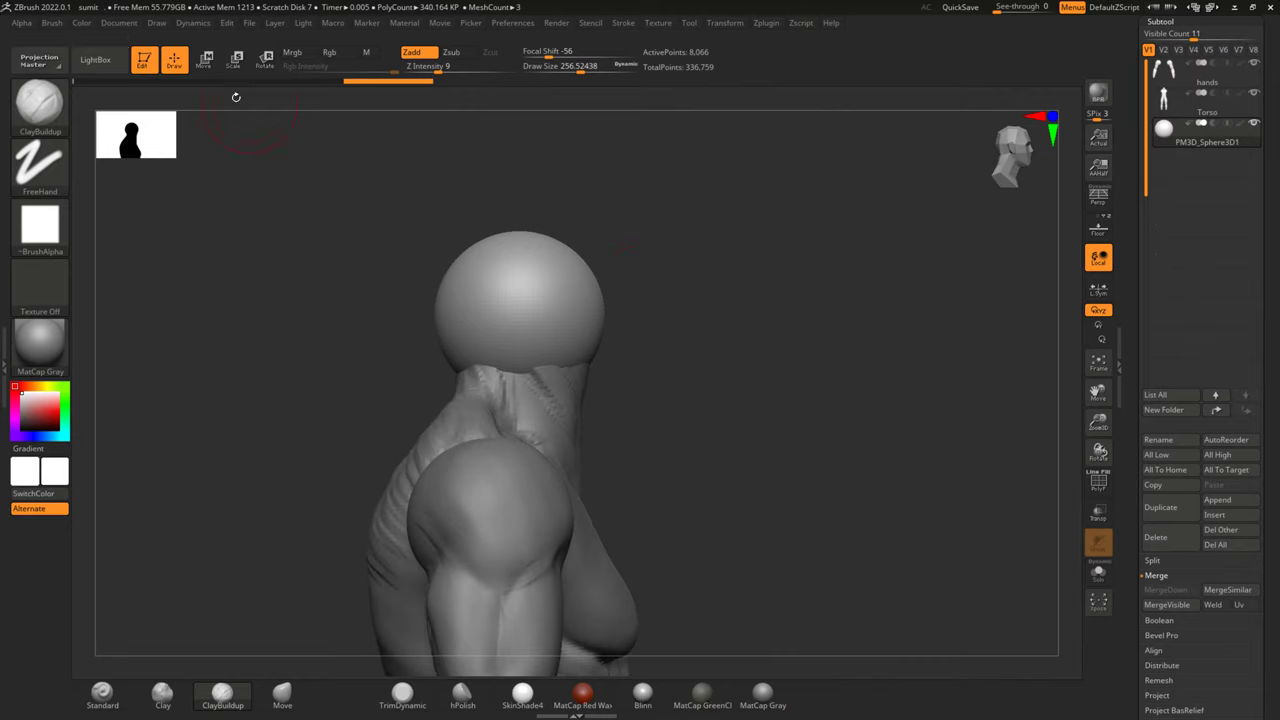
left_click(205, 60)
left_click_drag(518, 316, 536, 297)
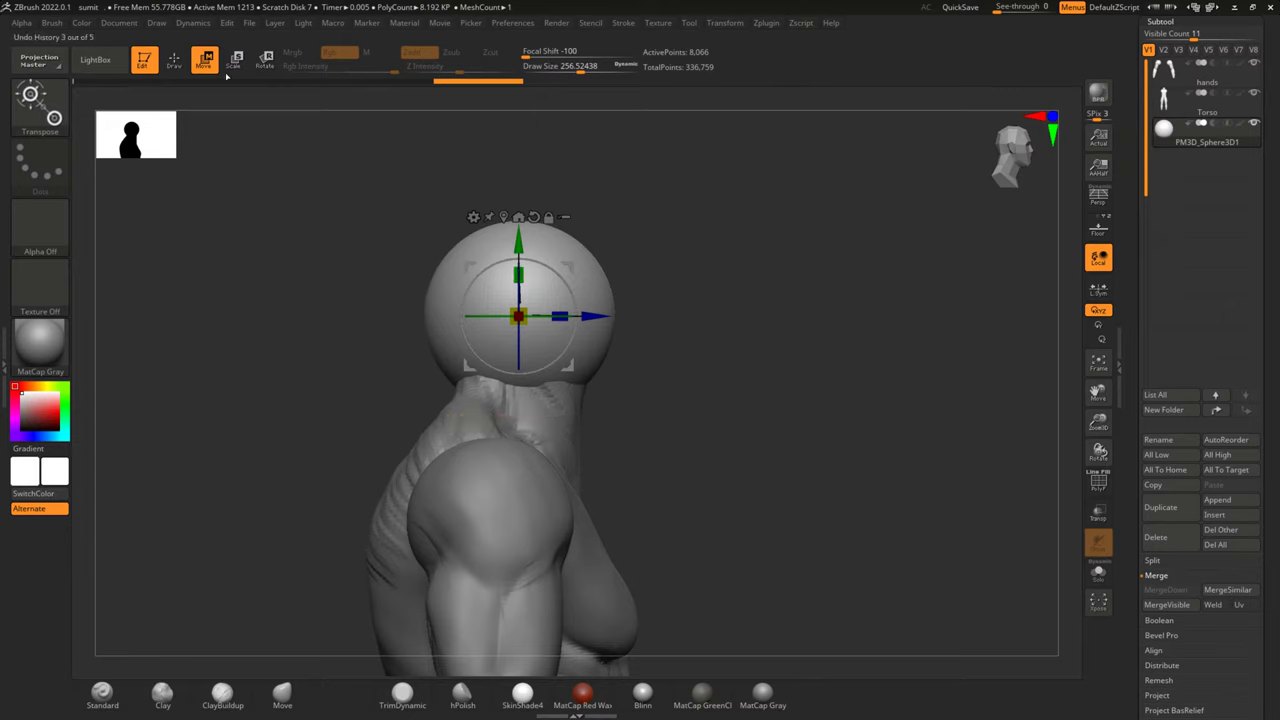
left_click(182, 60)
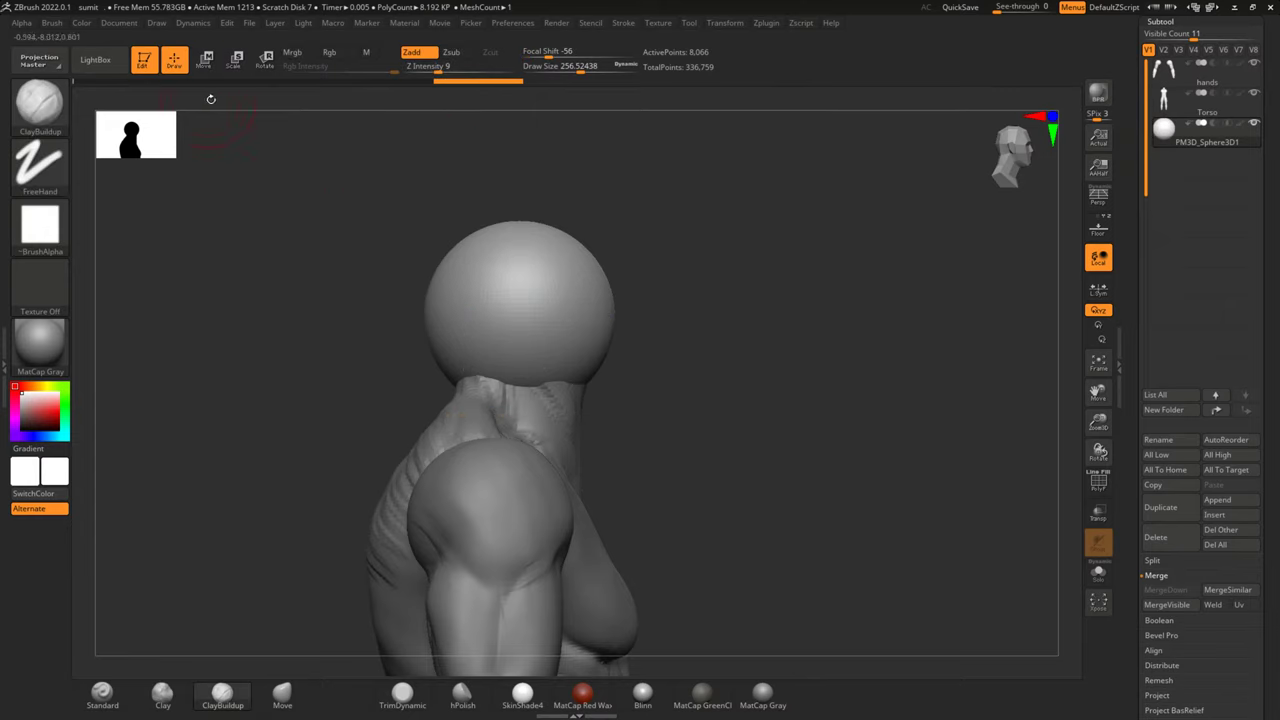
left_click(205, 60)
left_click_drag(545, 247, 545, 215)
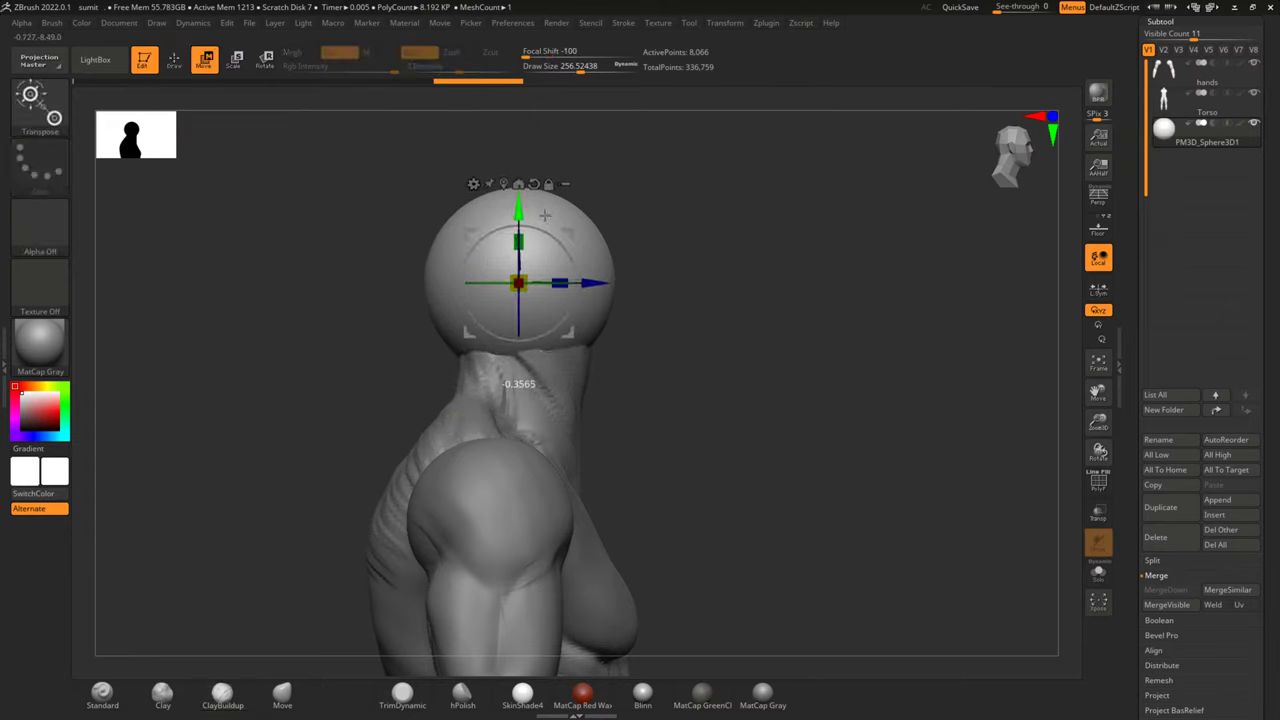
With an enlarged Move brush, pull the sphere's lower part down toward the neck
left_click(282, 692)
key("space")
left_click_drag(723, 340, 742, 342)
left_click_drag(571, 290, 592, 410)
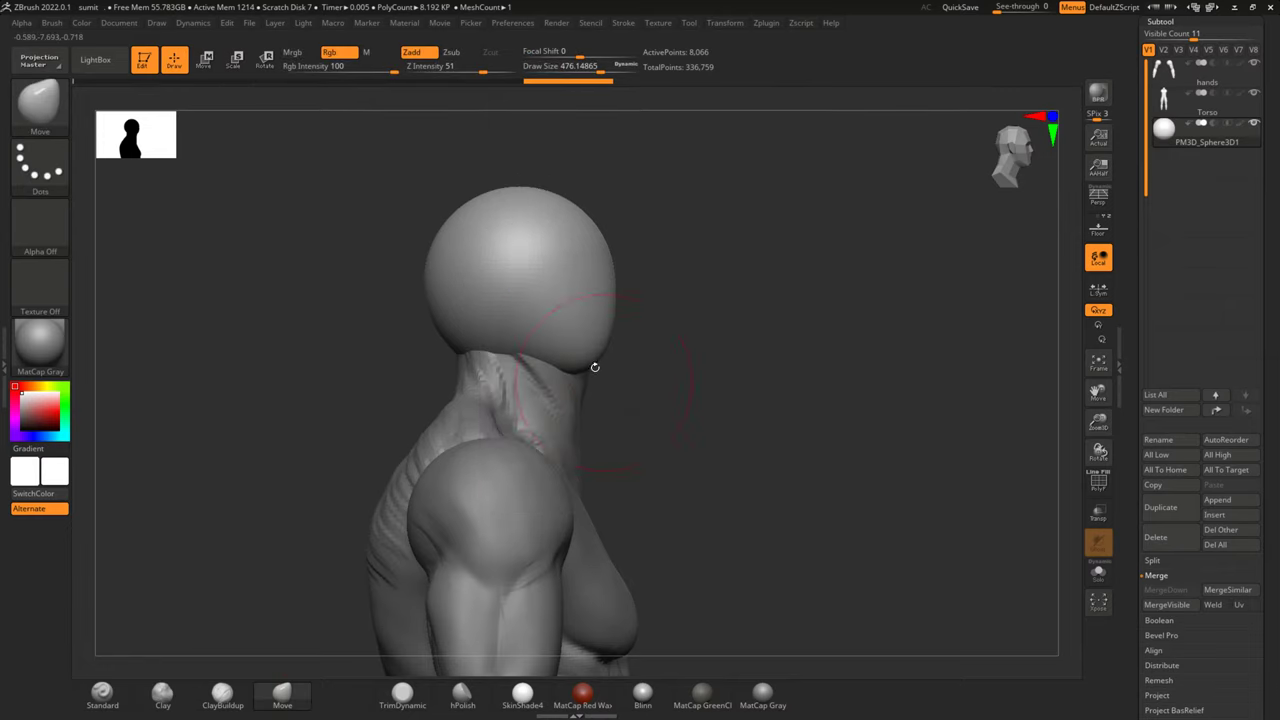
Undo the earlier head deformation and pull the sphere's bottom down into an egg shape
left_click_drag(733, 361, 700, 330)
key("ctrl")
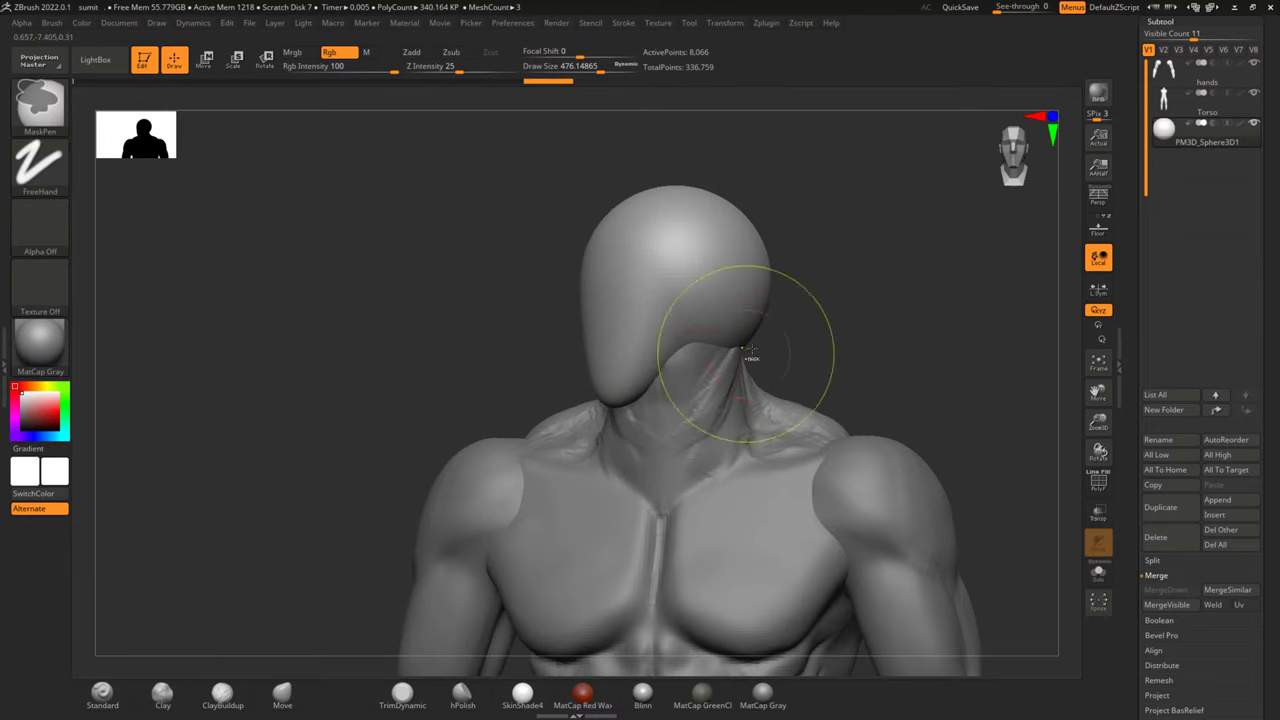
key("ctrl+z")
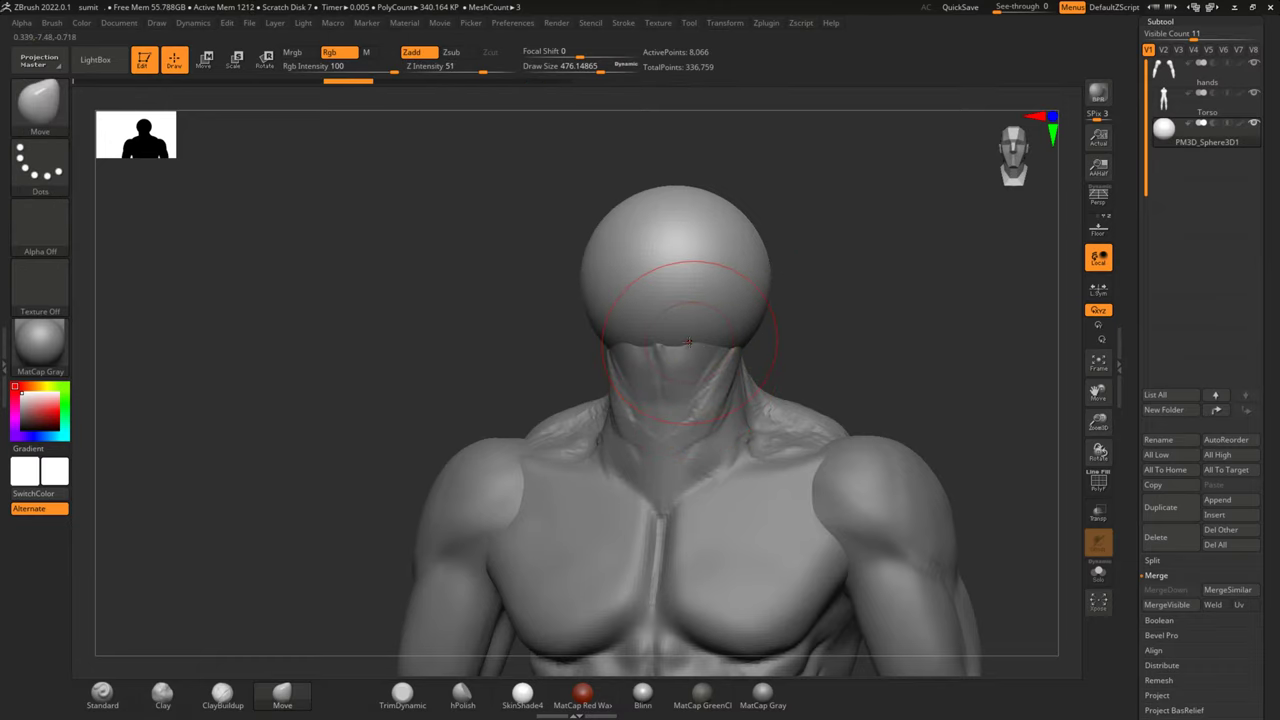
mouse_move(697, 338)
left_mouse_down()
mouse_move(651, 346)
mouse_move(600, 405)
left_mouse_up()
mouse_move(729, 366)
left_mouse_down()
mouse_move(749, 351)
mouse_move(733, 356)
left_mouse_up()
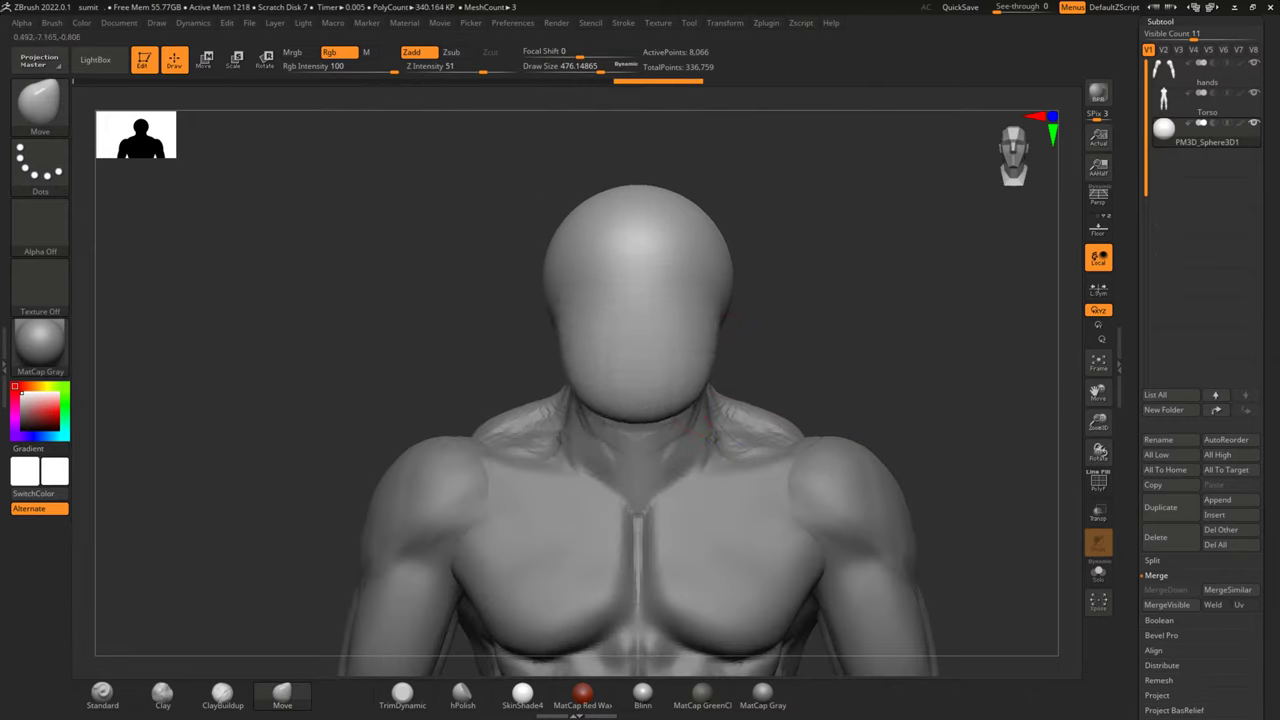
Orbit around the head to check its egg shape from front, side and three-quarter views
left_click_drag(681, 370, 720, 343)
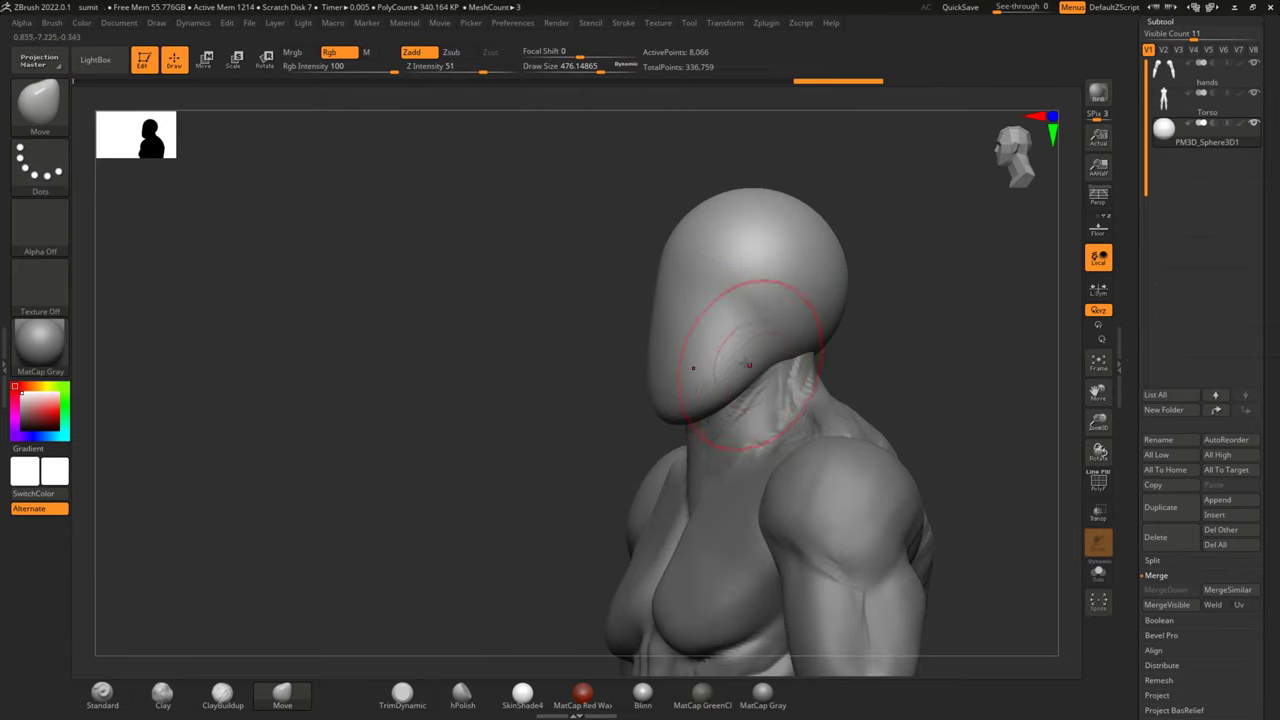
mouse_move(800, 335)
left_mouse_down()
mouse_move(836, 322)
mouse_move(814, 360)
left_mouse_up()
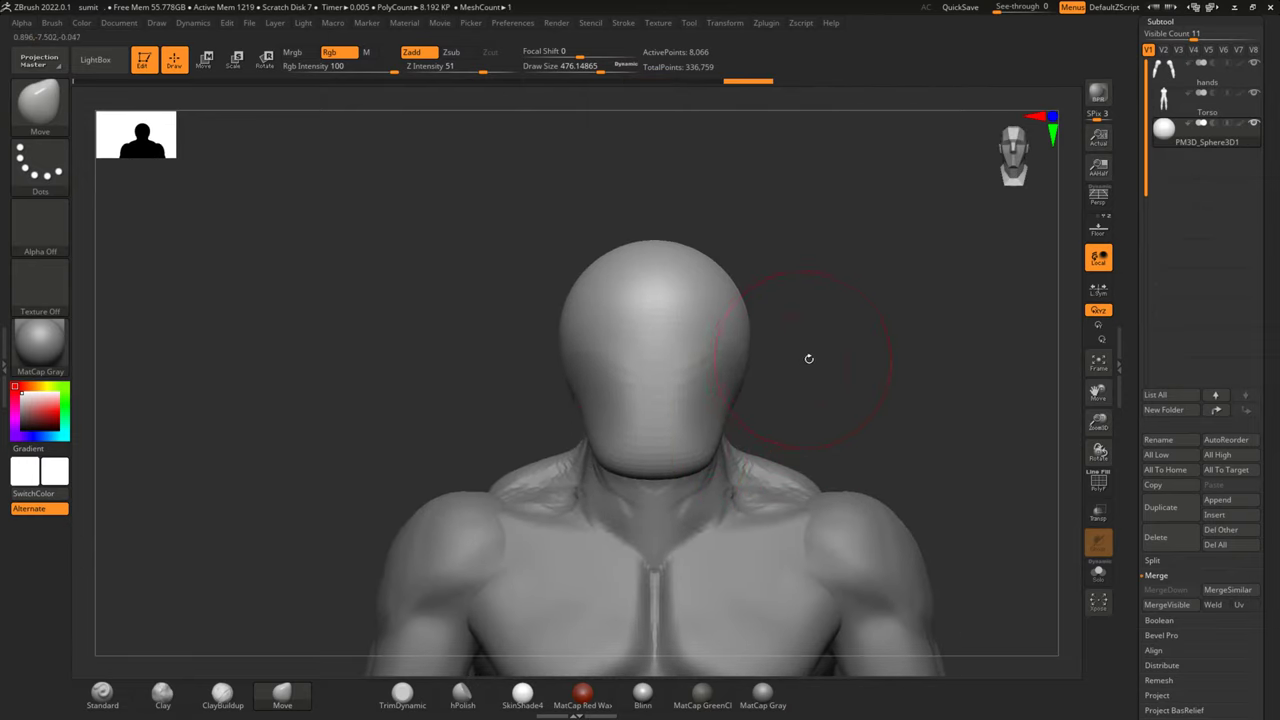
left_click_drag(806, 357, 771, 337)
mouse_move(748, 346)
right_mouse_down()
mouse_move(846, 343)
mouse_move(789, 340)
right_mouse_up()
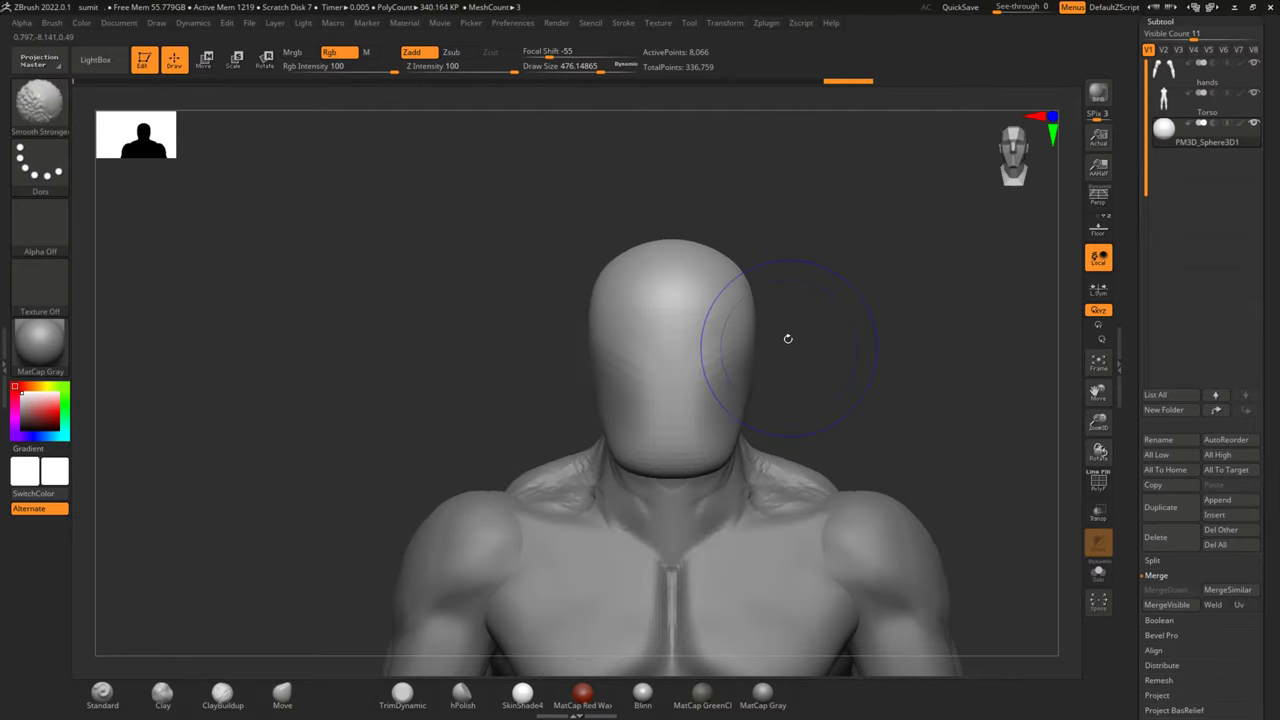
mouse_move(871, 340)
right_mouse_down()
mouse_move(814, 357)
mouse_move(860, 383)
mouse_move(895, 337)
mouse_move(742, 408)
mouse_move(851, 337)
mouse_move(619, 436)
mouse_move(857, 428)
right_mouse_up()
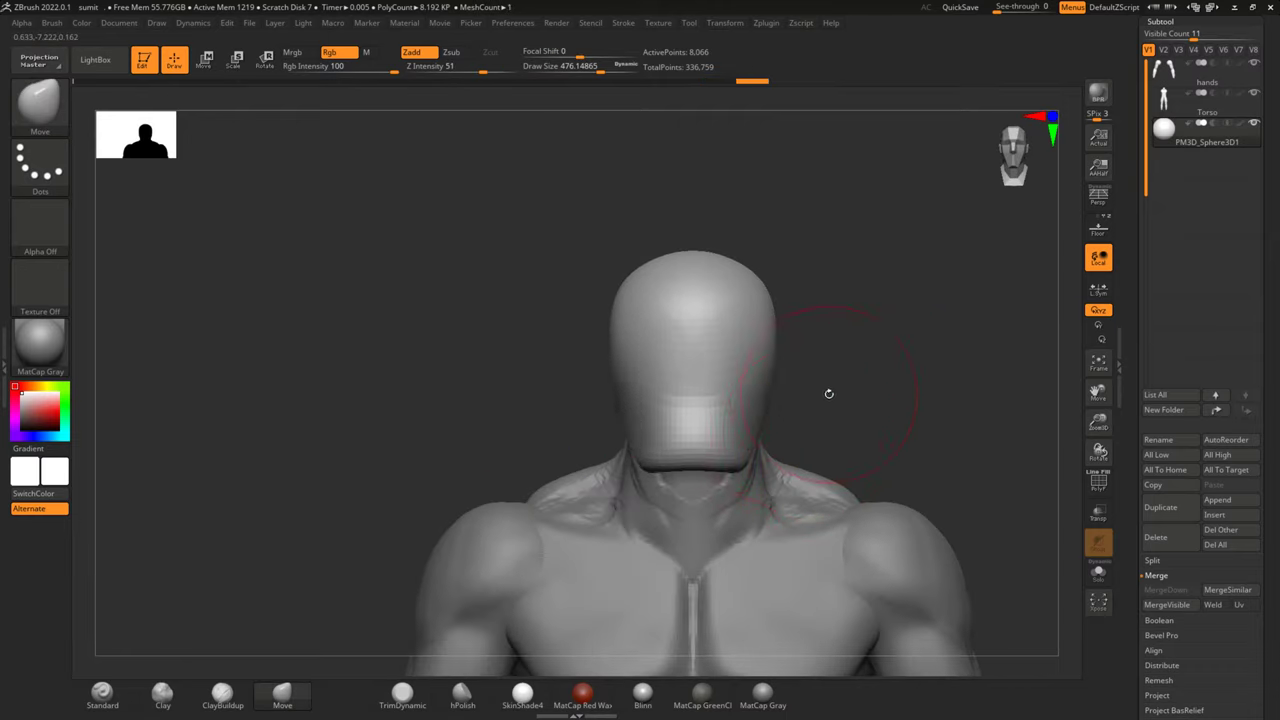
right_click_drag(829, 391, 749, 393)
mouse_move(490, 386)
right_mouse_down()
mouse_move(471, 357)
mouse_move(491, 391)
mouse_move(911, 279)
mouse_move(760, 366)
mouse_move(815, 373)
mouse_move(916, 354)
mouse_move(894, 369)
right_mouse_up()
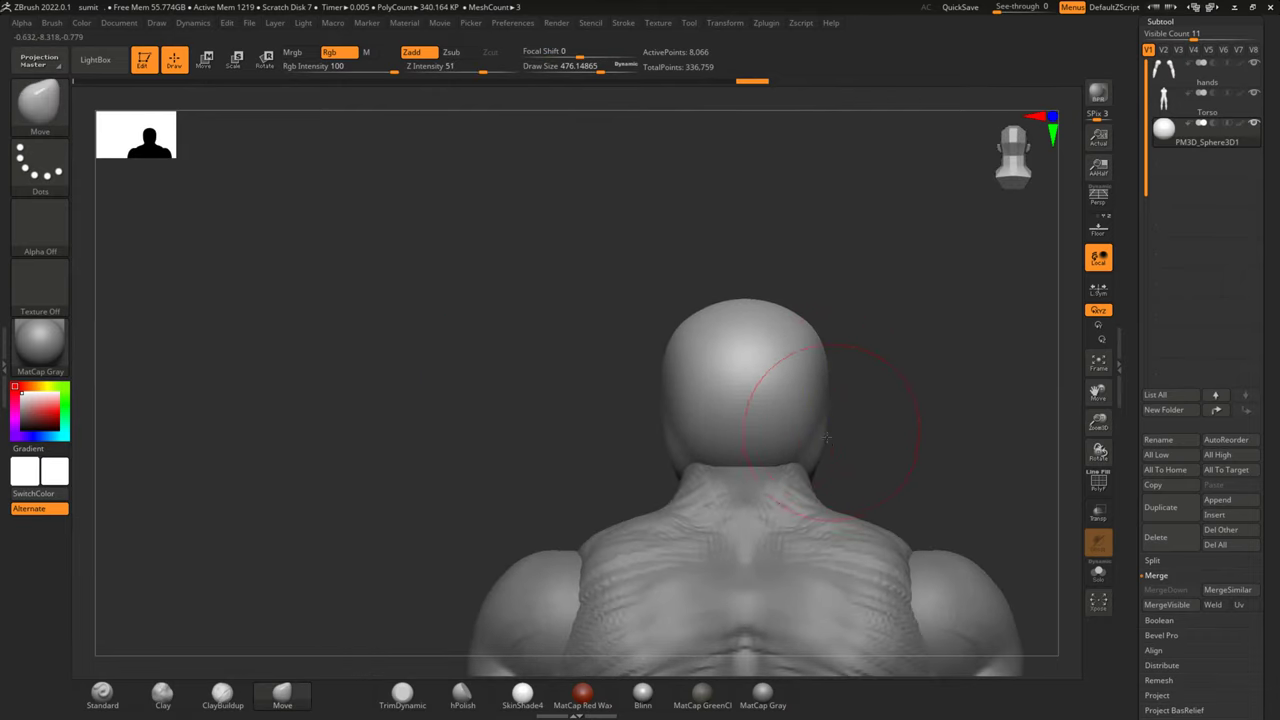
right_click_drag(830, 424, 808, 389)
mouse_move(625, 410)
right_mouse_down()
mouse_move(623, 394)
mouse_move(666, 380)
mouse_move(686, 346)
right_mouse_up()
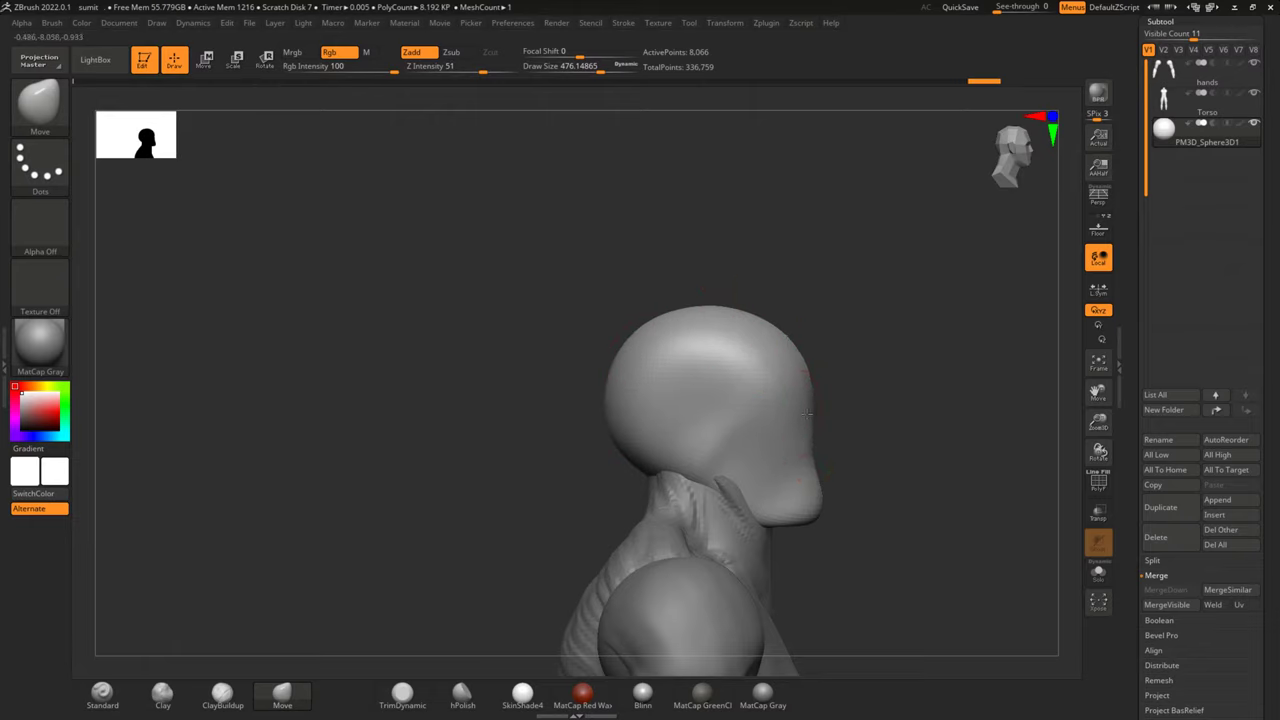
Smooth the head surface, then undo and redo the last head change
key("shift")
mouse_move(770, 527)
left_mouse_down()
mouse_move(851, 491)
mouse_move(914, 437)
left_mouse_up()
mouse_move(876, 317)
left_mouse_down()
mouse_move(857, 409)
mouse_move(737, 393)
left_mouse_up()
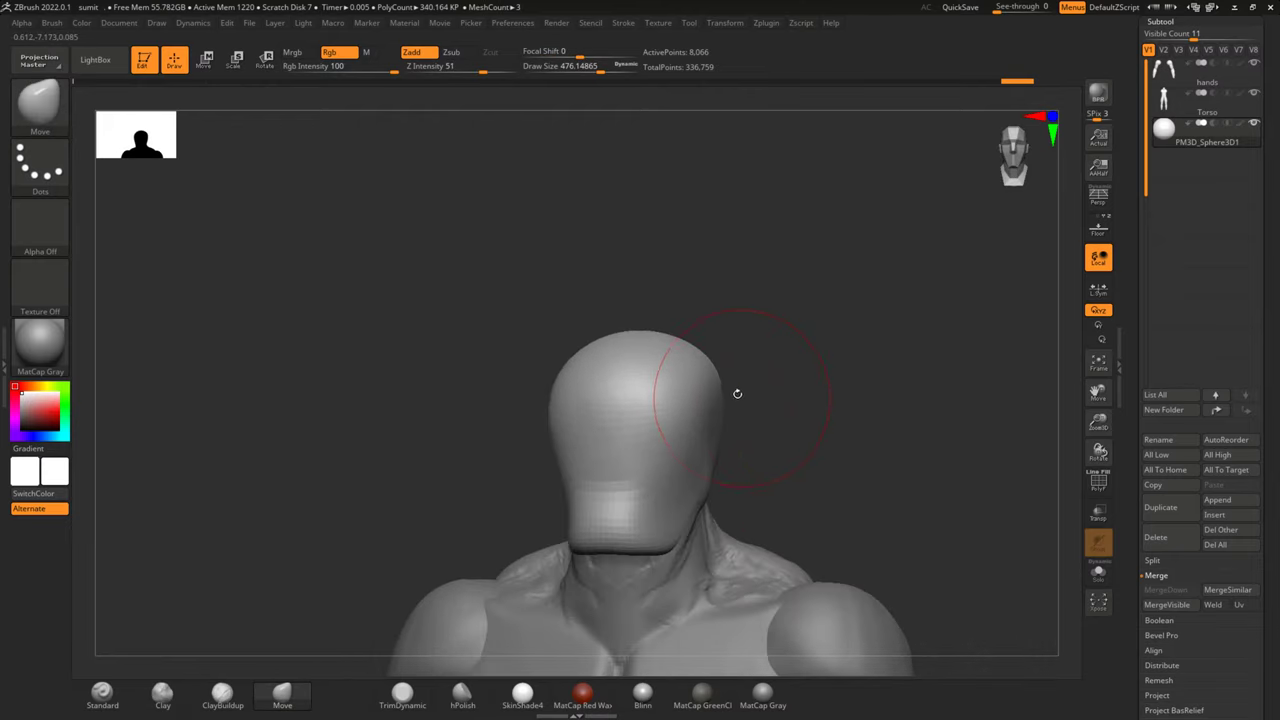
key("ctrl+z")
key("ctrl+shift+z")
key("ctrl+shift+z")
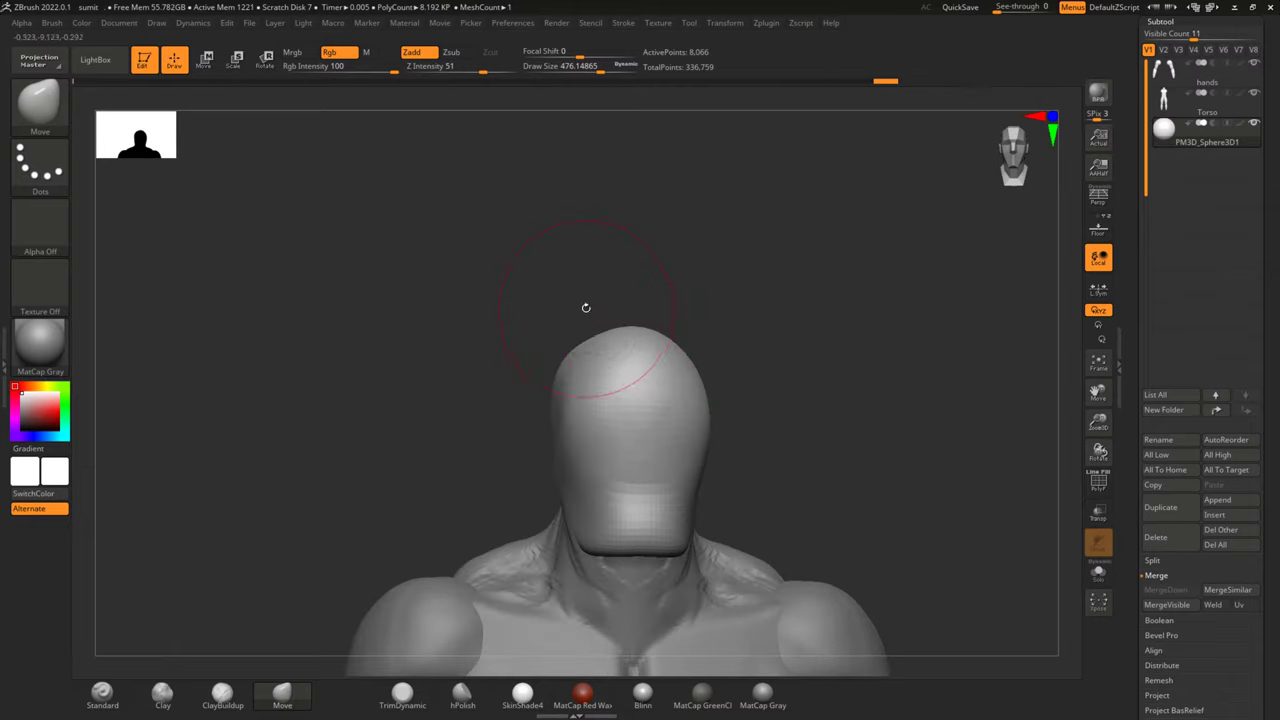
Orbit over the head and shoulders and make Torso the active subtool
mouse_move(586, 307)
left_mouse_down()
mouse_move(614, 300)
mouse_move(623, 268)
mouse_move(777, 246)
mouse_move(797, 346)
mouse_move(671, 343)
mouse_move(649, 400)
mouse_move(700, 371)
mouse_move(830, 370)
left_mouse_up()
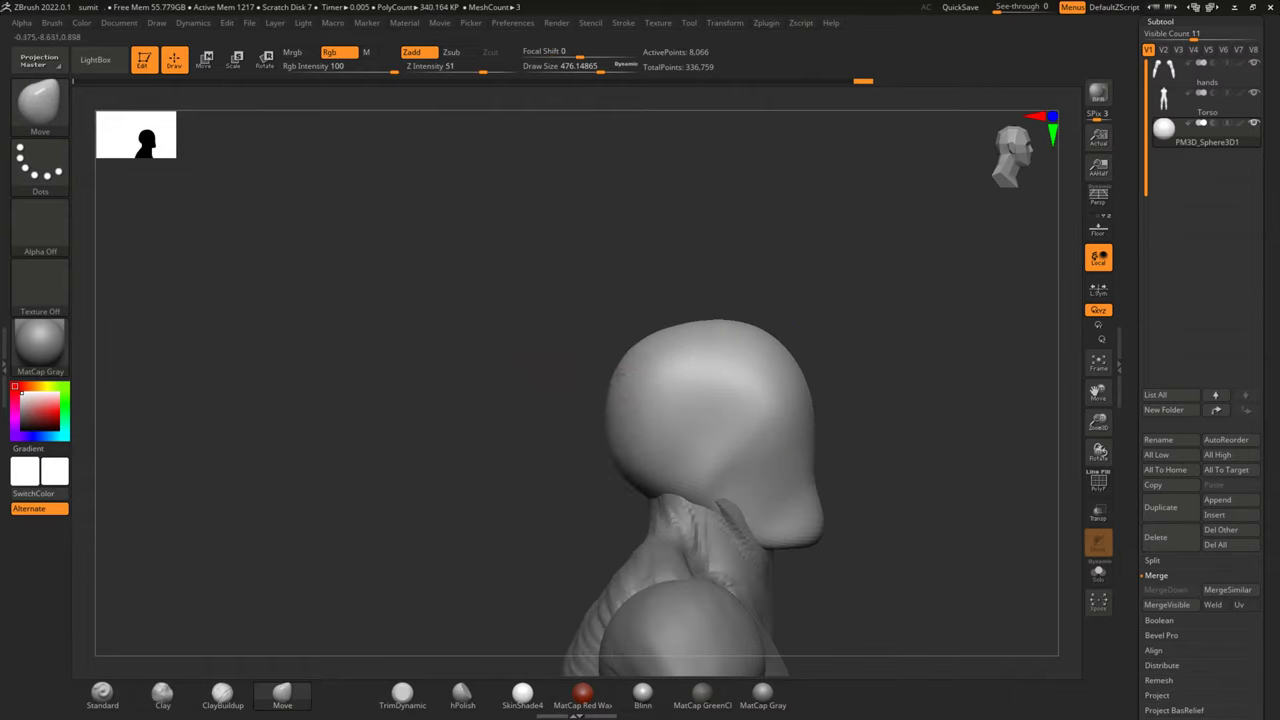
left_click_drag(691, 321, 429, 449)
mouse_move(982, 421)
left_mouse_down()
mouse_move(879, 252)
mouse_move(880, 354)
left_mouse_up()
left_click(630, 320, "alt")
left_click_drag(740, 329, 658, 404, "alt")
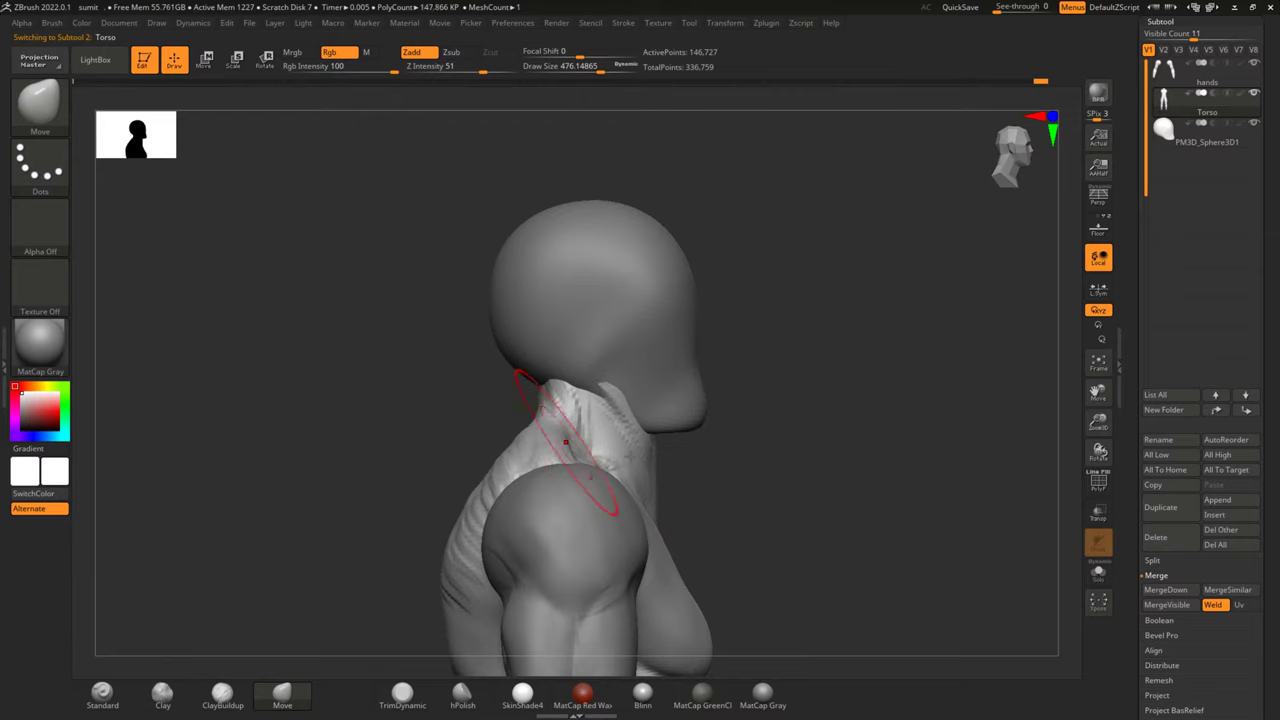
Pull the side of the neck up toward the jaw with the Move brush
left_click_drag(665, 457, 665, 440)
mouse_move(794, 514)
left_mouse_down()
mouse_move(837, 323)
mouse_move(857, 352)
mouse_move(771, 371)
mouse_move(888, 334)
left_mouse_up()
key("space")
Turn the figure sideways and enlarge the Move brush to about draw size 657
left_click_drag(886, 389, 969, 349, "shift")
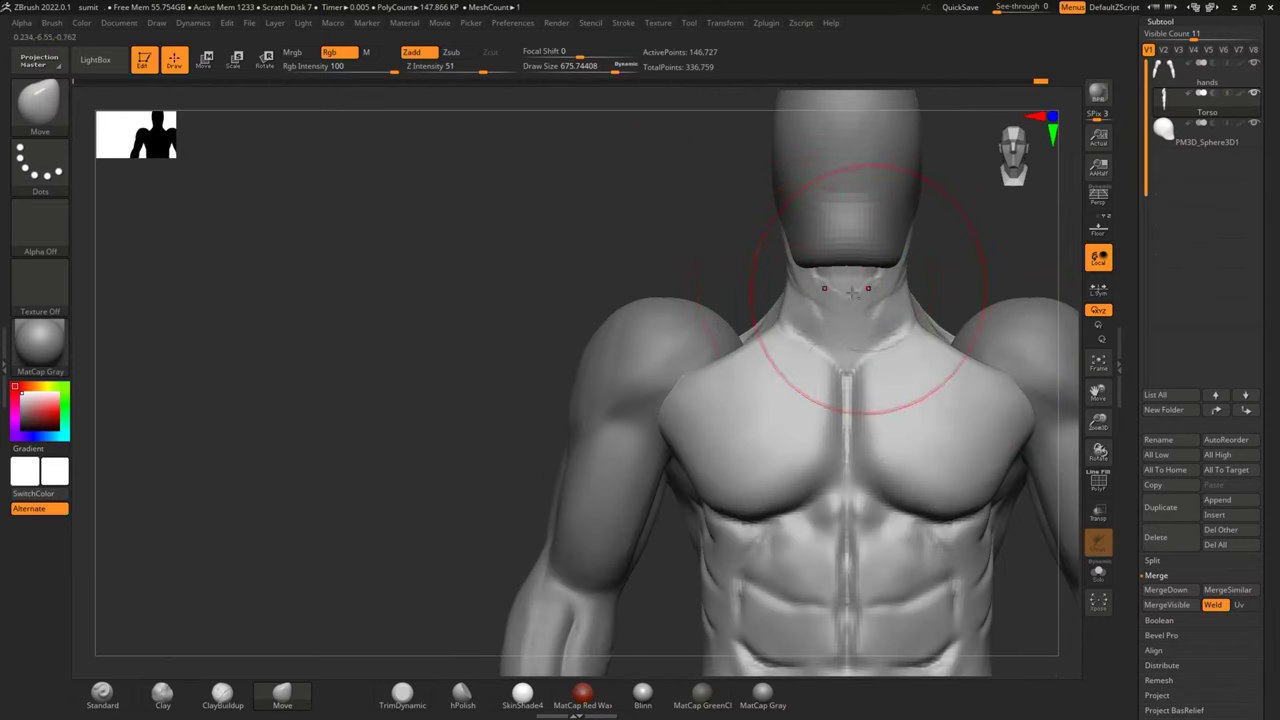
mouse_move(528, 371)
left_mouse_down("alt")
mouse_move(332, 279)
mouse_move(314, 349)
left_mouse_up("alt")
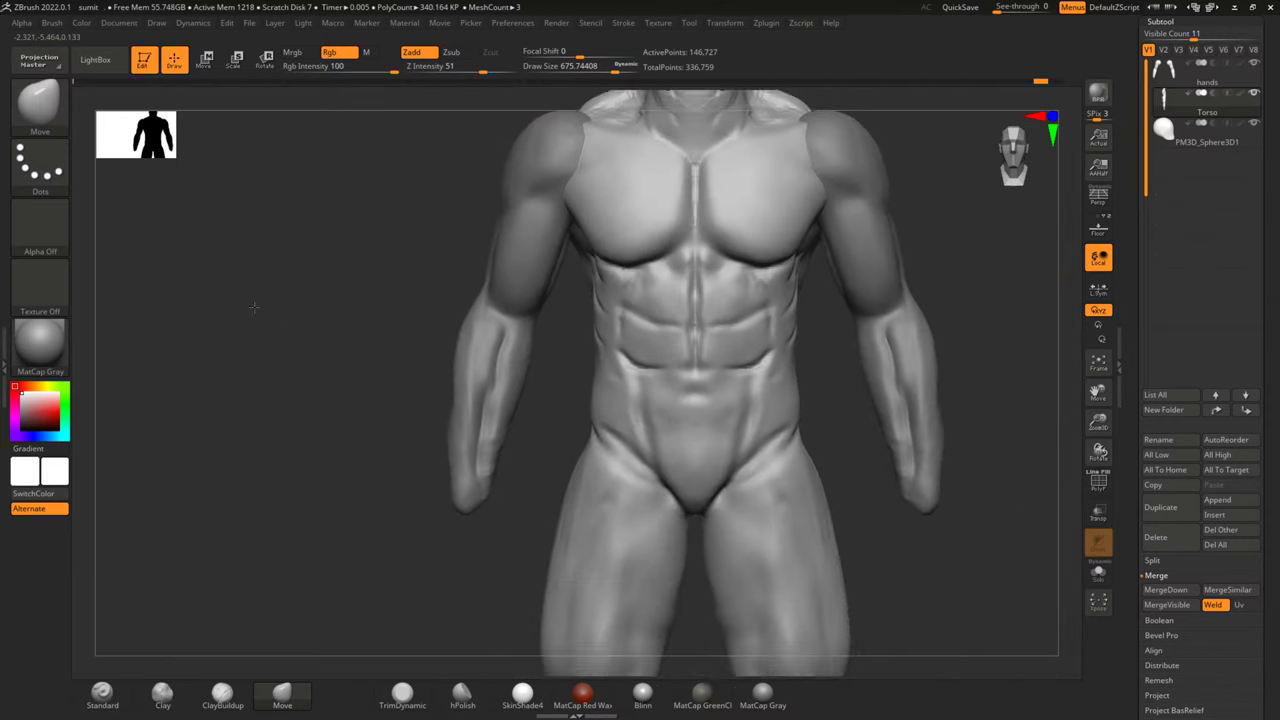
mouse_move(369, 382)
left_mouse_down()
mouse_move(432, 370)
mouse_move(766, 380)
mouse_move(760, 394)
left_mouse_up()
key("space")
mouse_move(813, 327)
left_mouse_down()
mouse_move(829, 325)
mouse_move(805, 326)
left_mouse_up()
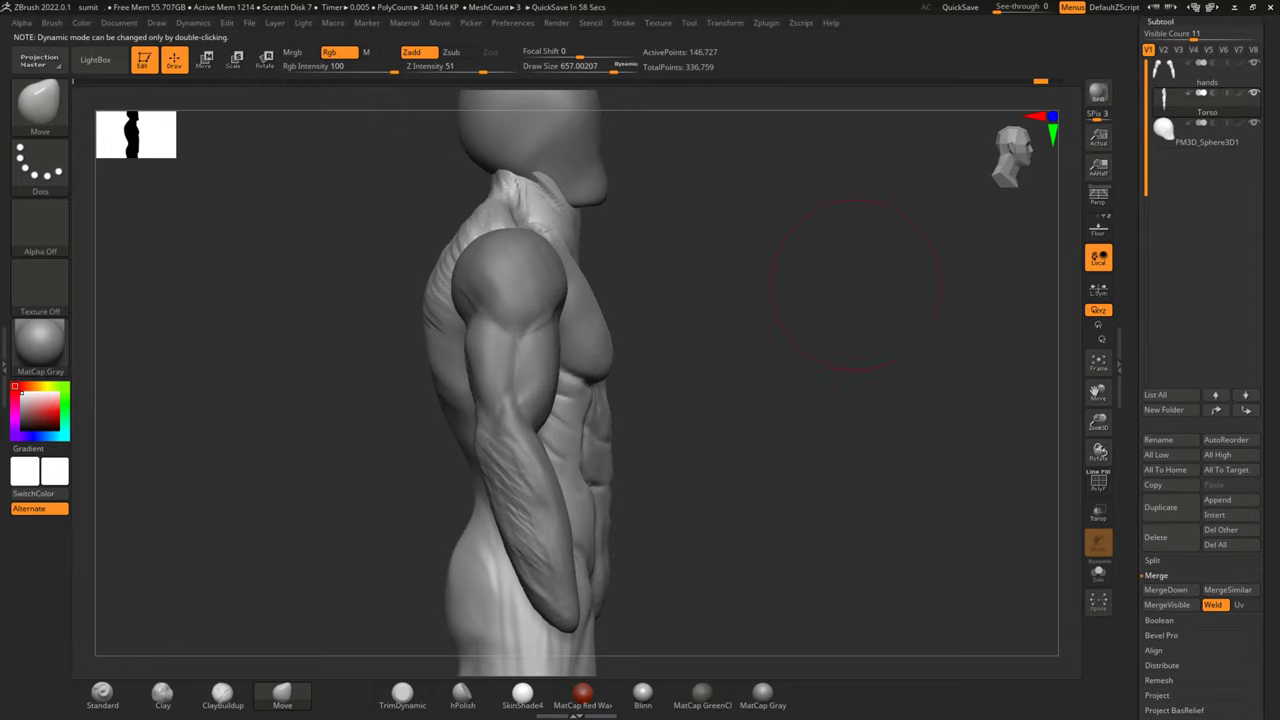
mouse_move(752, 443)
left_mouse_down("alt")
mouse_move(808, 336)
mouse_move(768, 426)
mouse_move(743, 400)
left_mouse_up("alt")
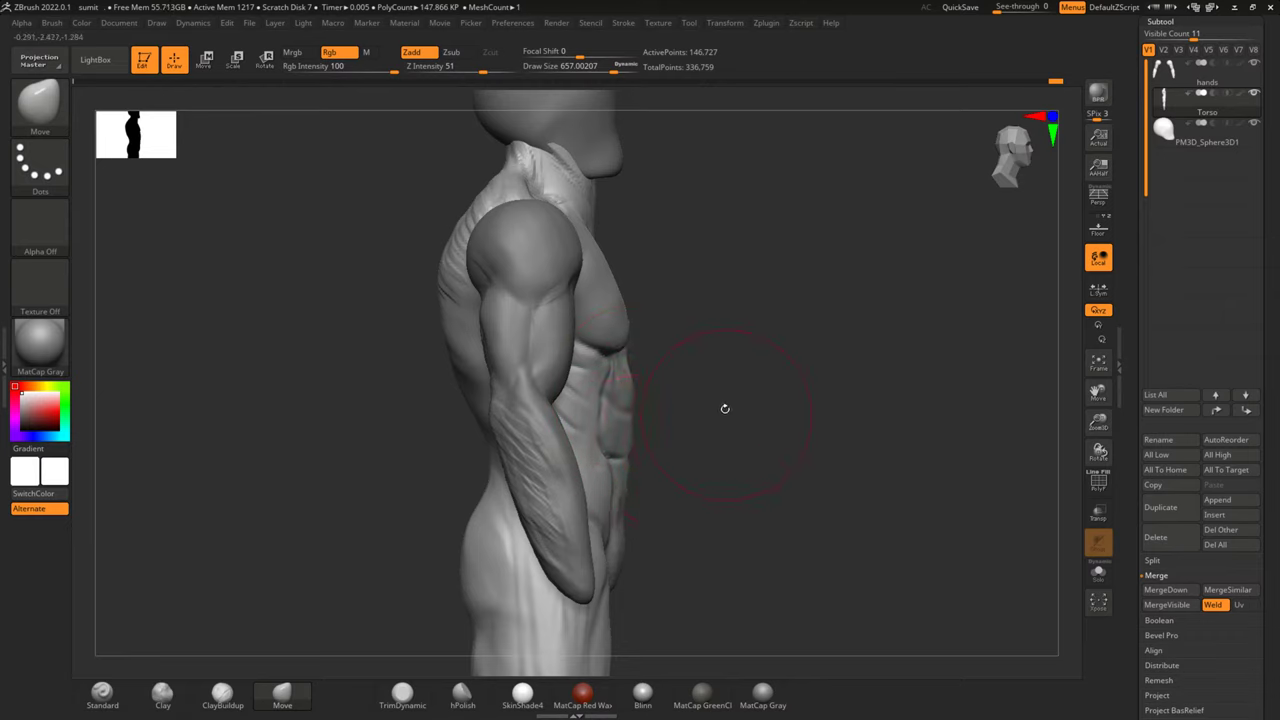
Raise the Move brush draw size to 910 and rotate down to the legs
key("space")
left_click_drag(727, 403, 760, 403)
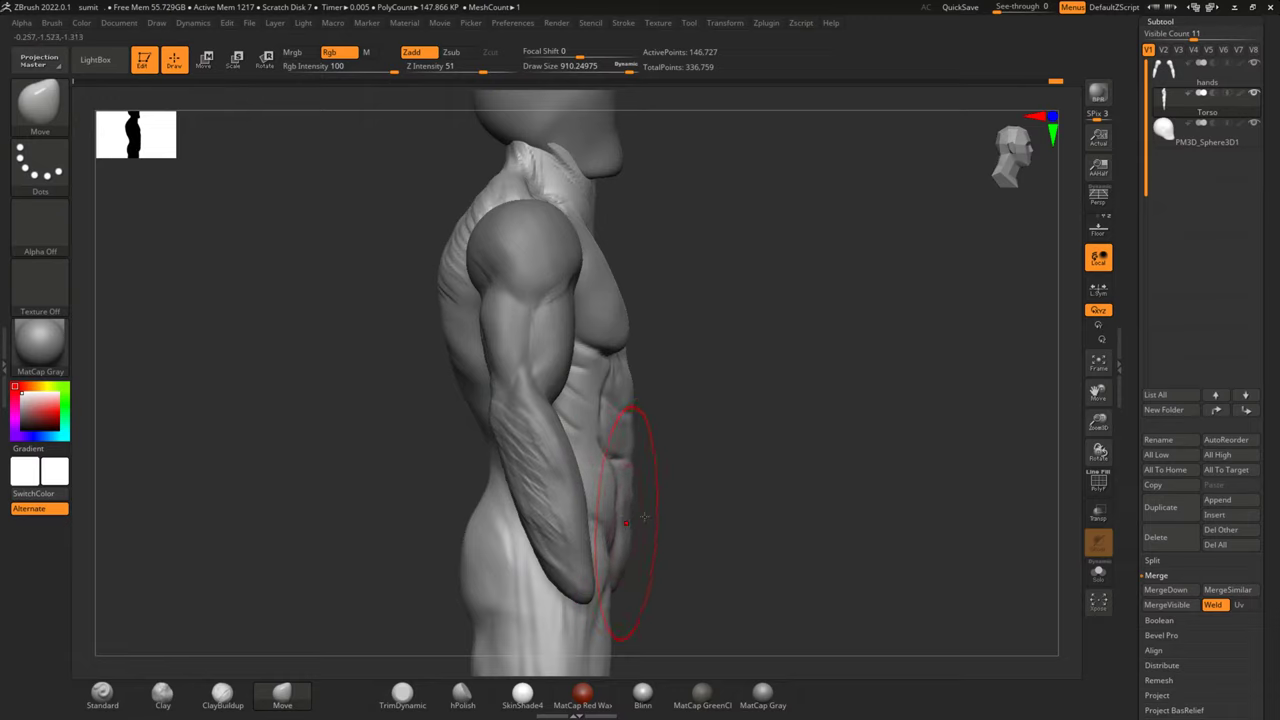
mouse_move(719, 442)
left_mouse_down()
mouse_move(601, 539)
mouse_move(849, 357)
mouse_move(849, 391)
mouse_move(860, 357)
mouse_move(820, 461)
mouse_move(654, 434)
left_mouse_up()
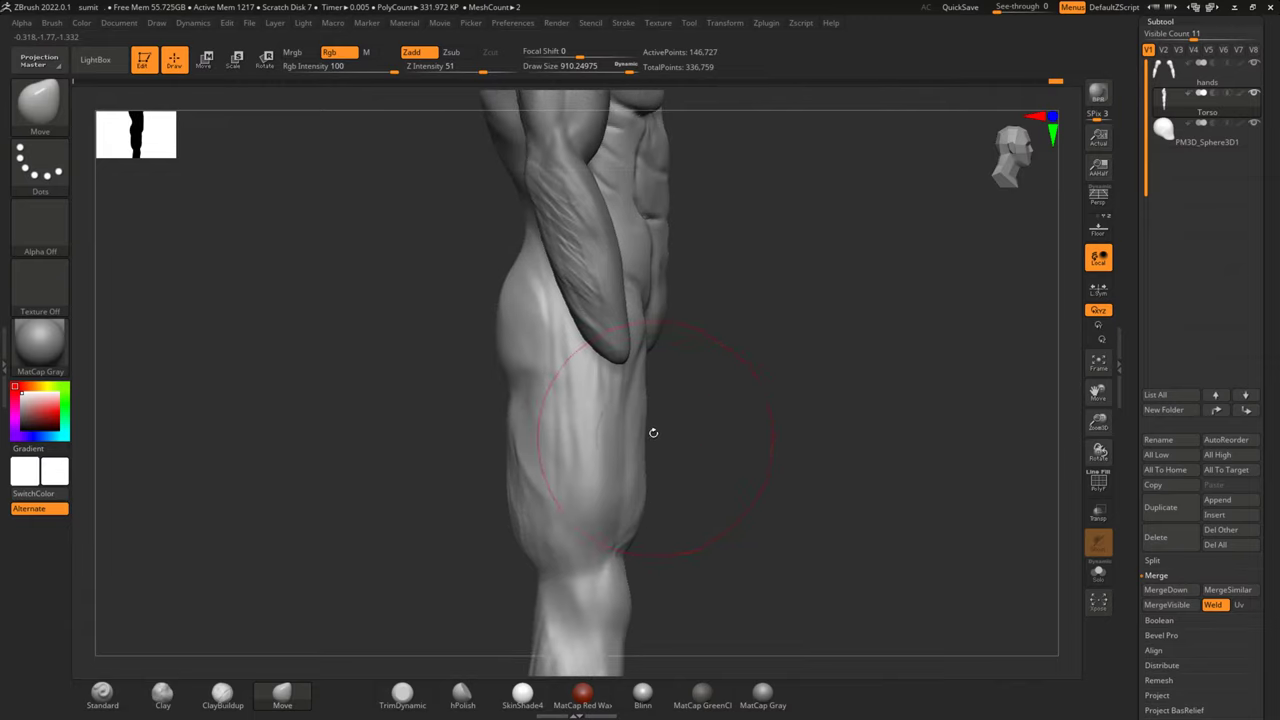
left_click_drag(741, 476, 803, 371)
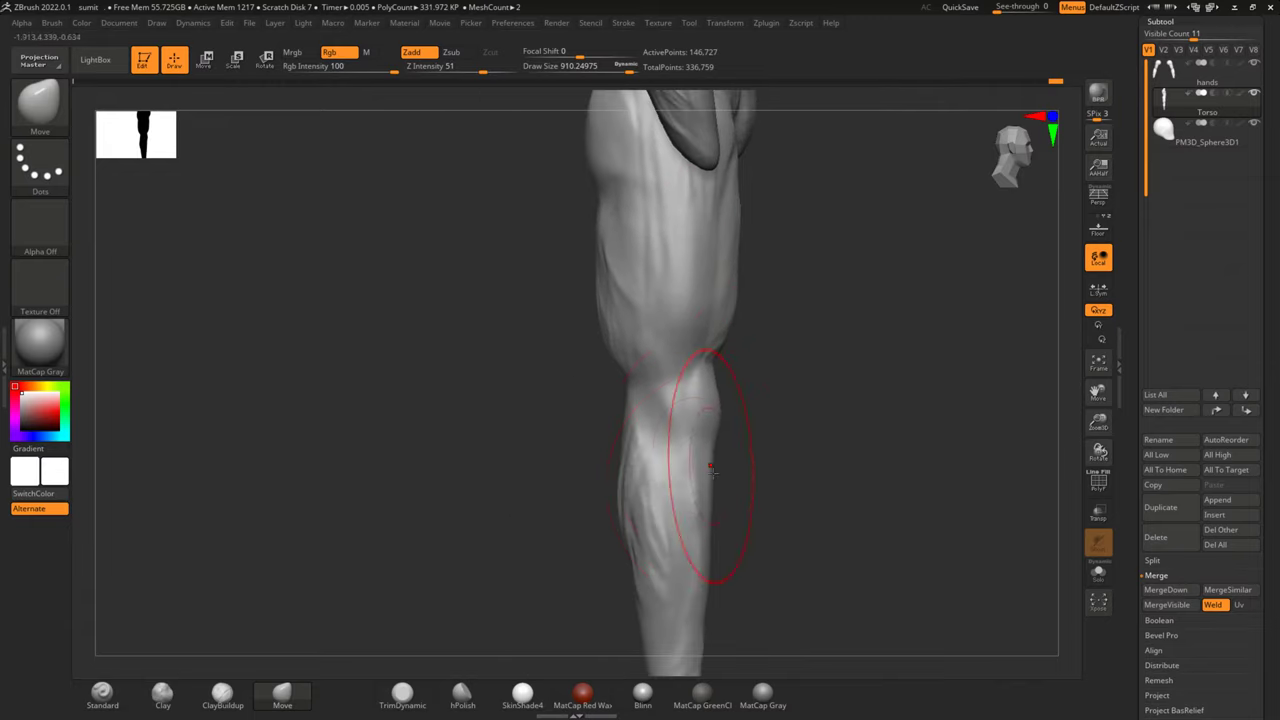
left_click_drag(707, 461, 623, 343)
mouse_move(645, 401)
left_mouse_down()
mouse_move(647, 421)
mouse_move(600, 454)
left_mouse_up()
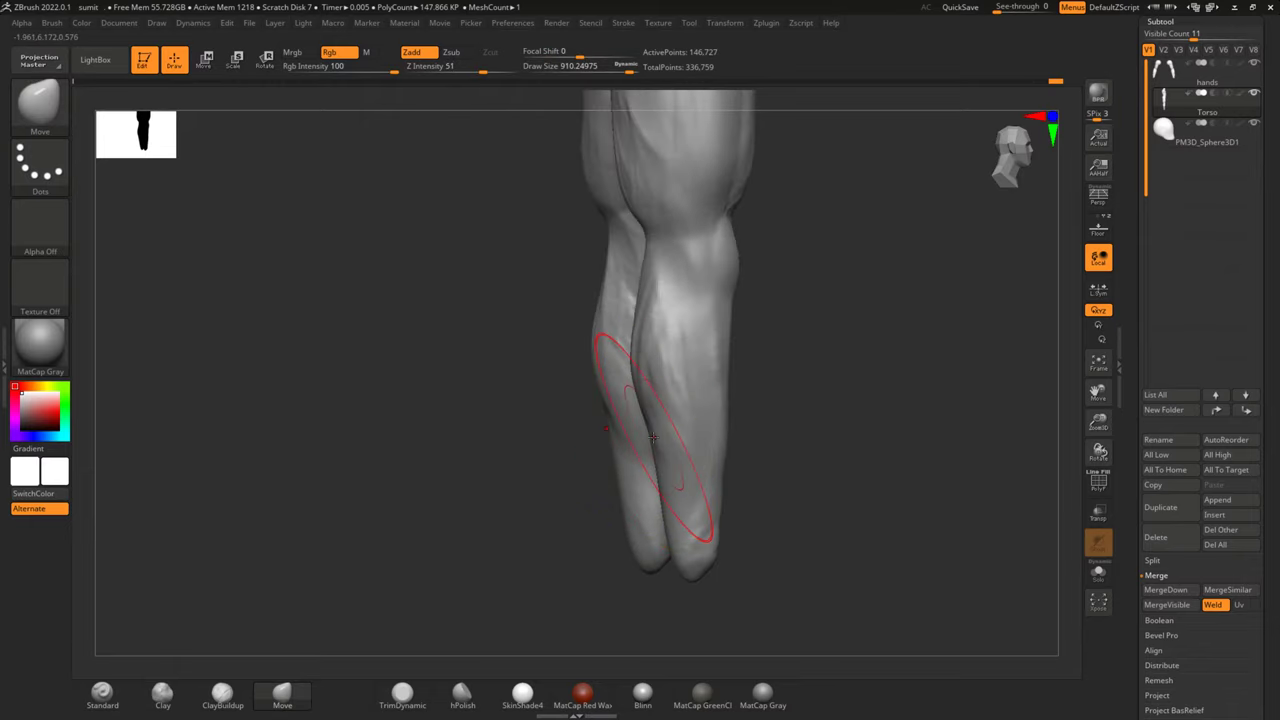
Push the lower-leg contour slightly inward from a side view, then review thigh and flank
mouse_move(819, 391)
left_mouse_down()
mouse_move(743, 420)
mouse_move(684, 469)
left_mouse_up()
mouse_move(631, 554)
left_mouse_down()
mouse_move(618, 547)
mouse_move(638, 591)
left_mouse_up()
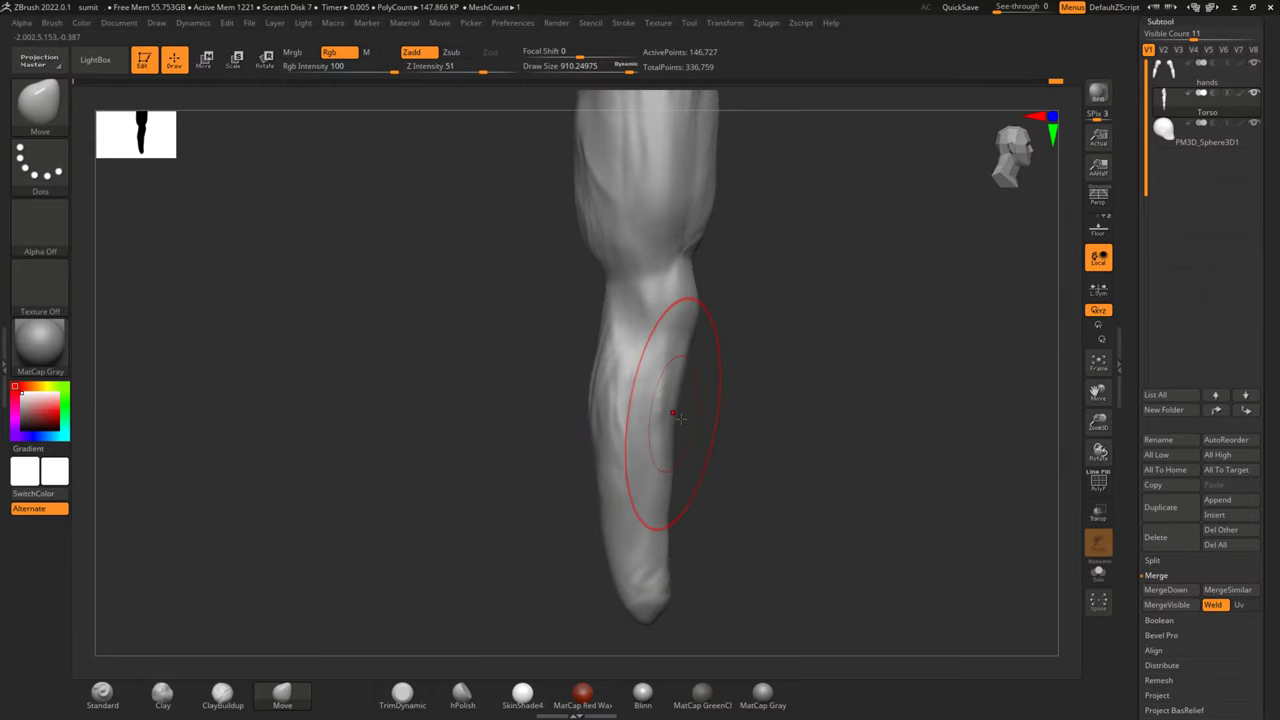
left_click_drag(768, 375, 577, 480)
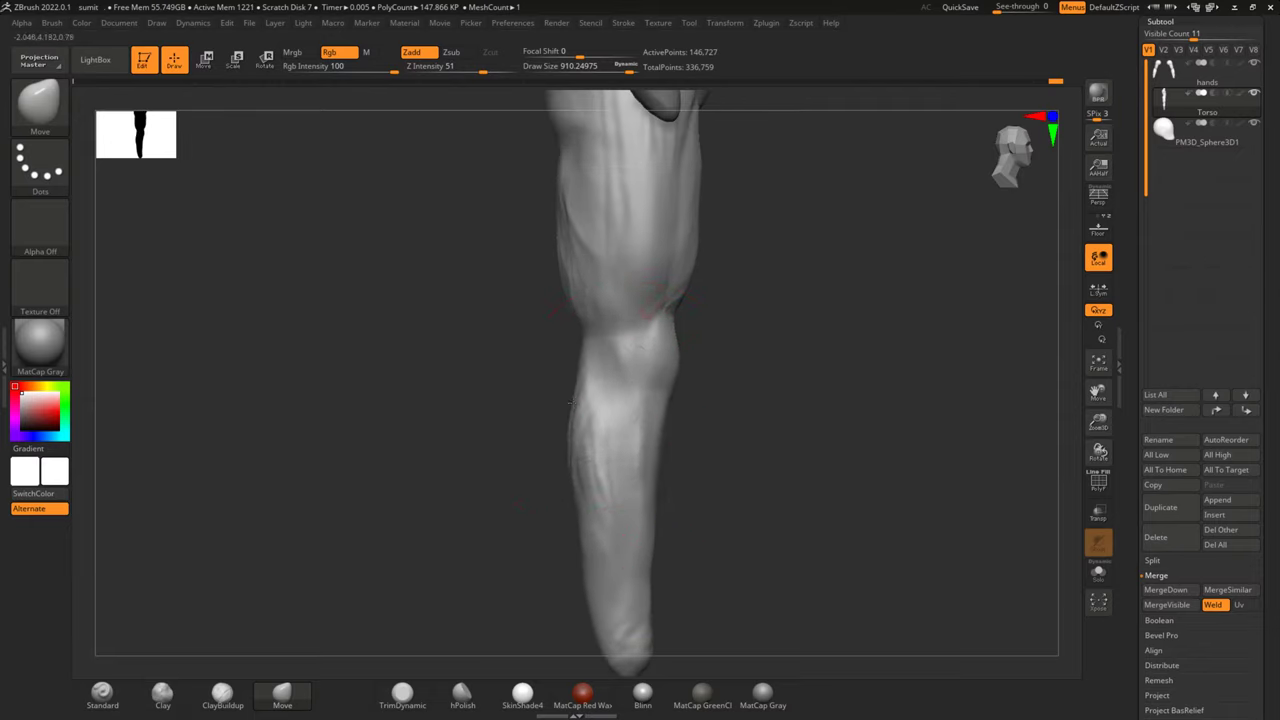
mouse_move(709, 463)
left_mouse_down()
mouse_move(763, 491)
mouse_move(648, 444)
left_mouse_up()
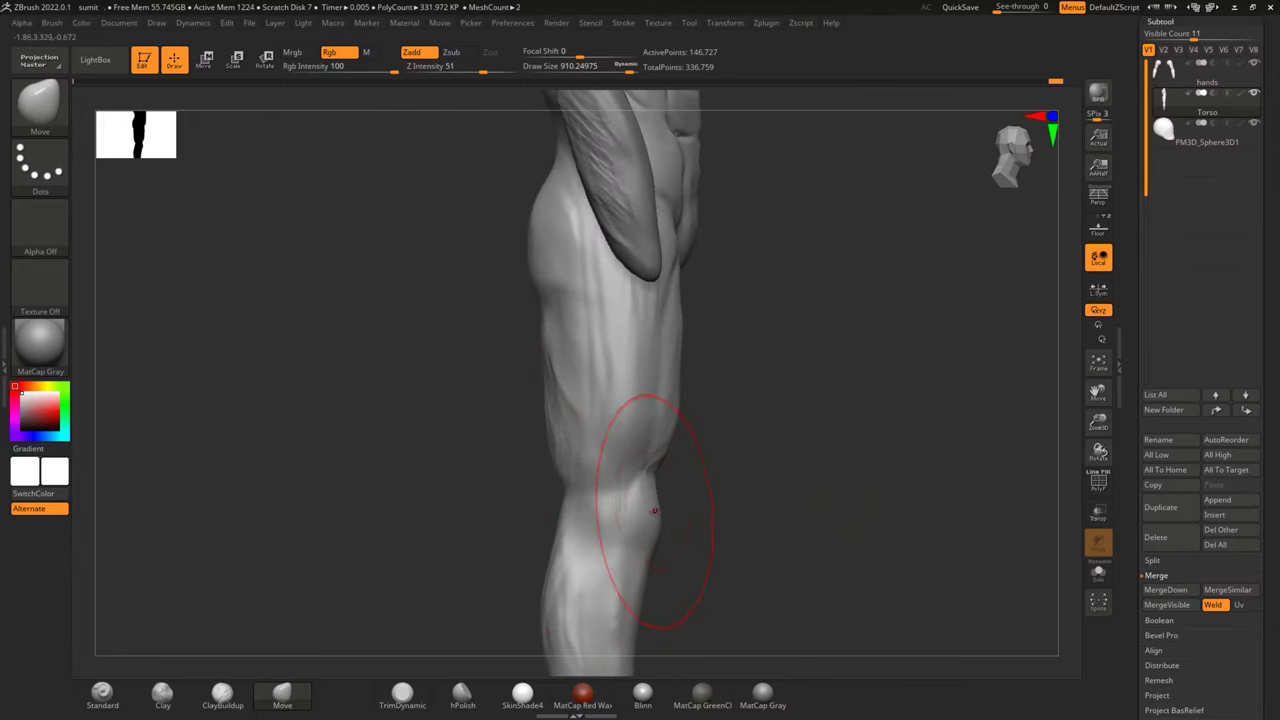
mouse_move(783, 426)
left_mouse_down()
mouse_move(643, 465)
mouse_move(681, 450)
left_mouse_up()
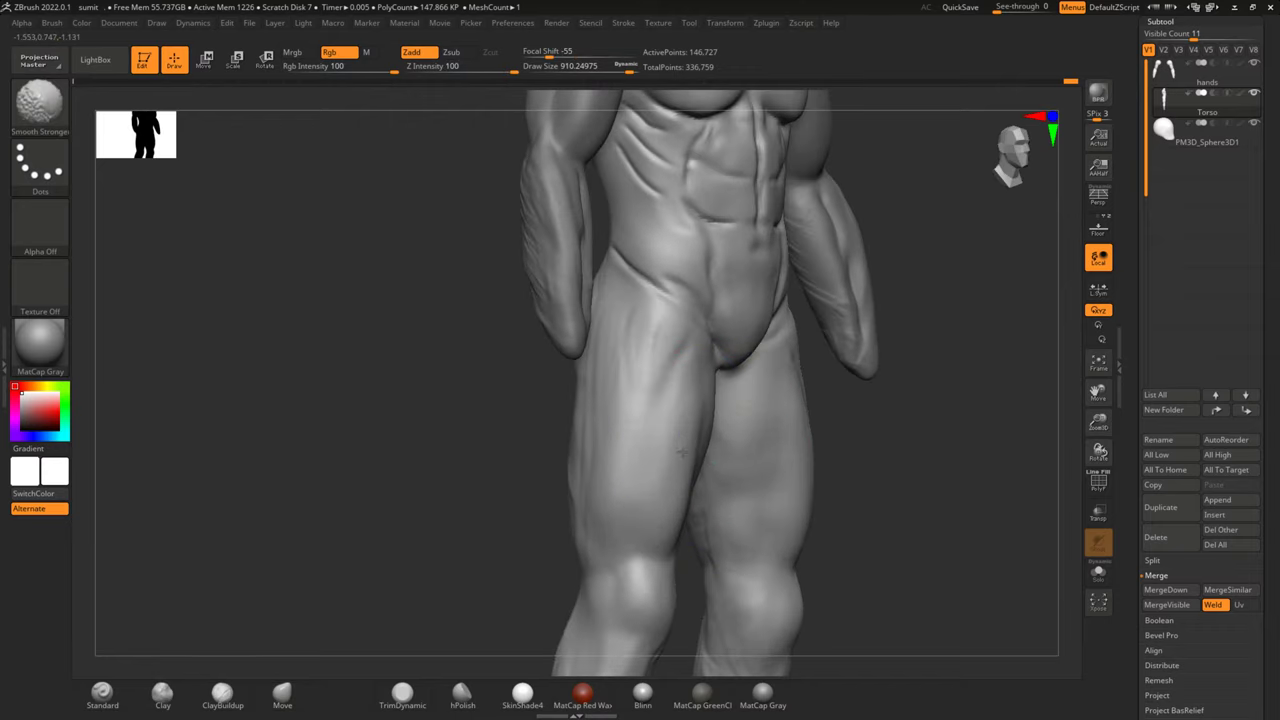
Return to the Move brush and reduce its draw size to about 733
key("b")
key("m")
key("v")
mouse_move(903, 537)
left_mouse_down()
mouse_move(934, 391)
mouse_move(846, 474)
mouse_move(909, 356)
mouse_move(889, 374)
mouse_move(863, 429)
mouse_move(957, 373)
mouse_move(930, 353)
mouse_move(700, 414)
left_mouse_up()
key("space")
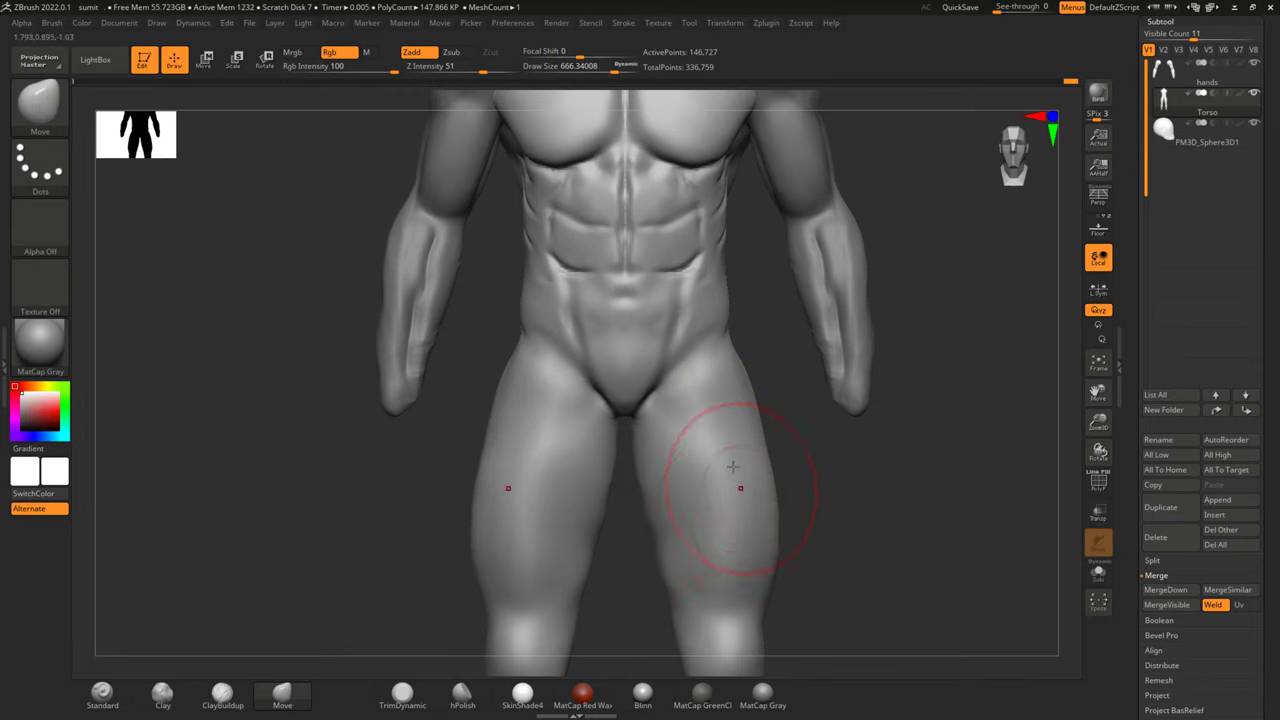
key("shift")
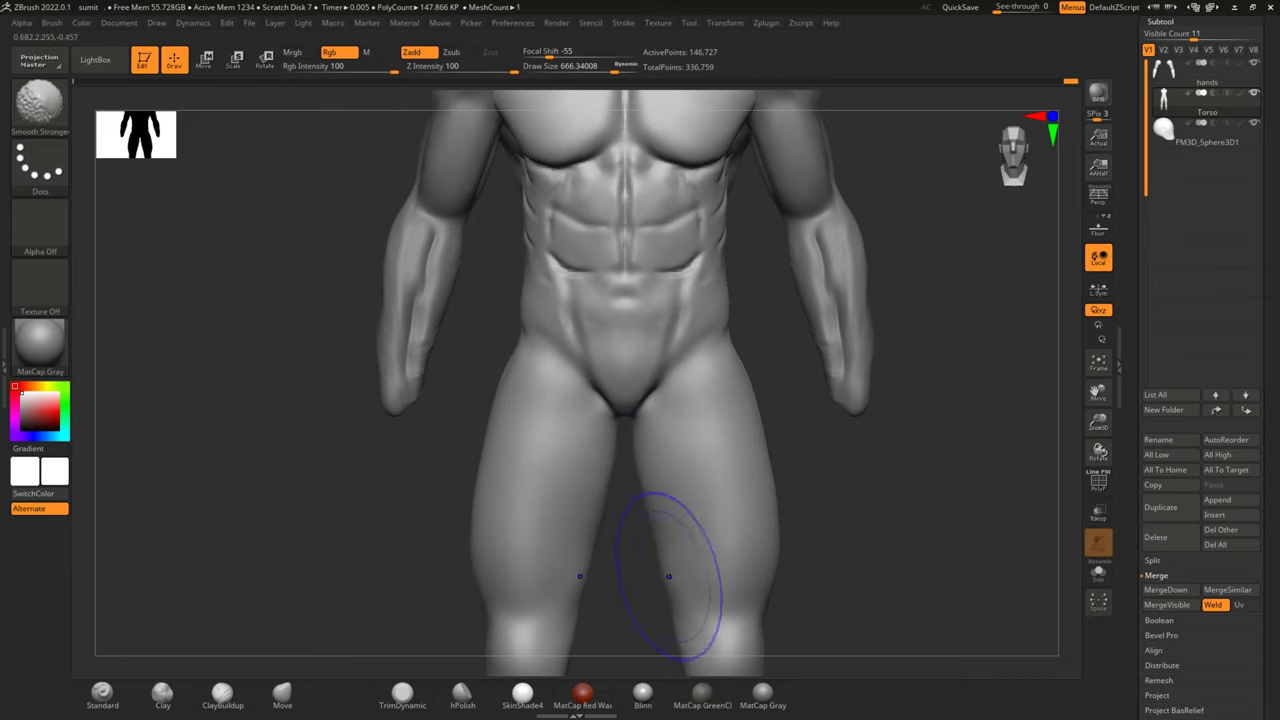
Smooth the fronts of the thighs, knees, shins and feet
right_click_drag(657, 571, 906, 380, "alt")
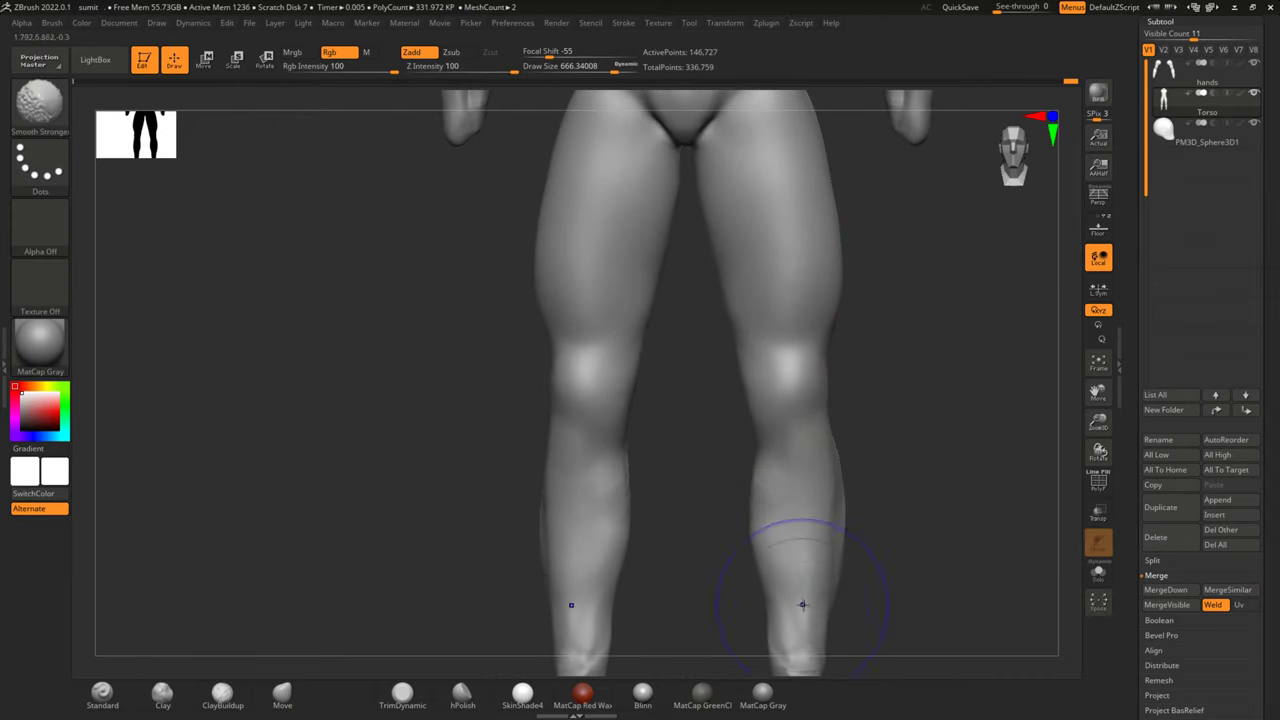
right_click_drag(802, 604, 929, 329, "alt")
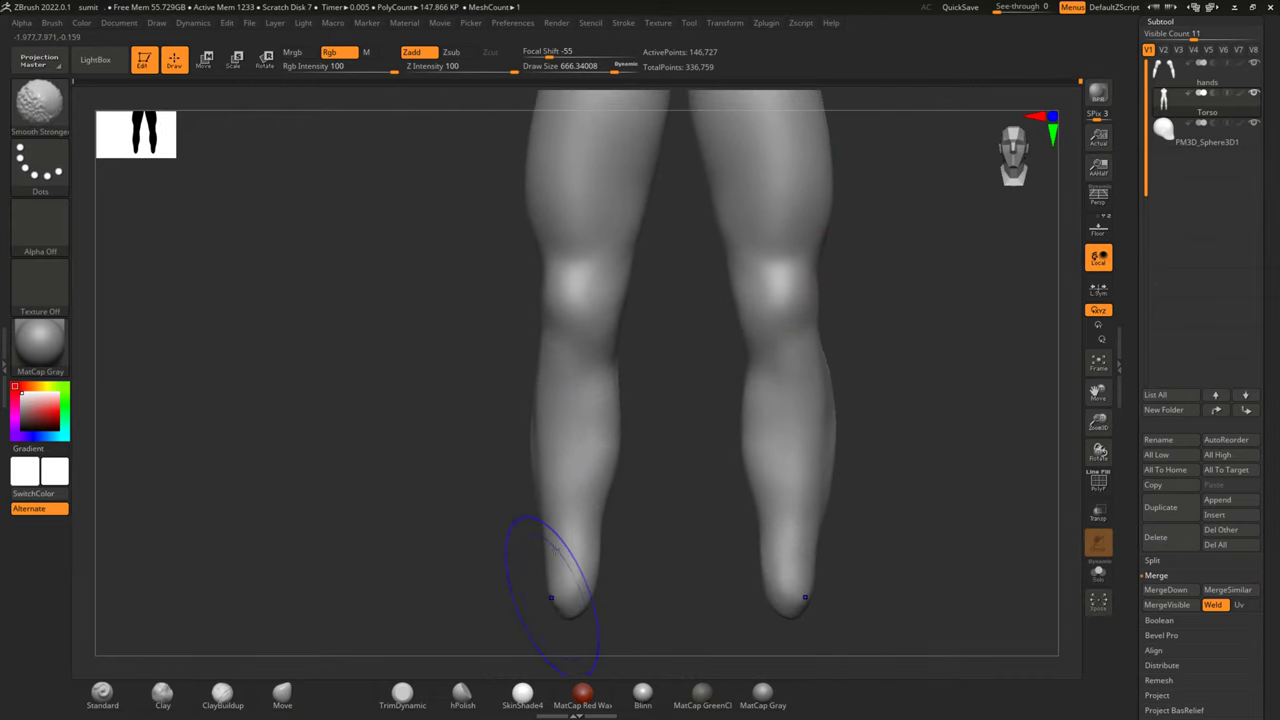
mouse_move(686, 397)
right_mouse_down("alt")
mouse_move(908, 420)
mouse_move(743, 442)
right_mouse_up("alt")
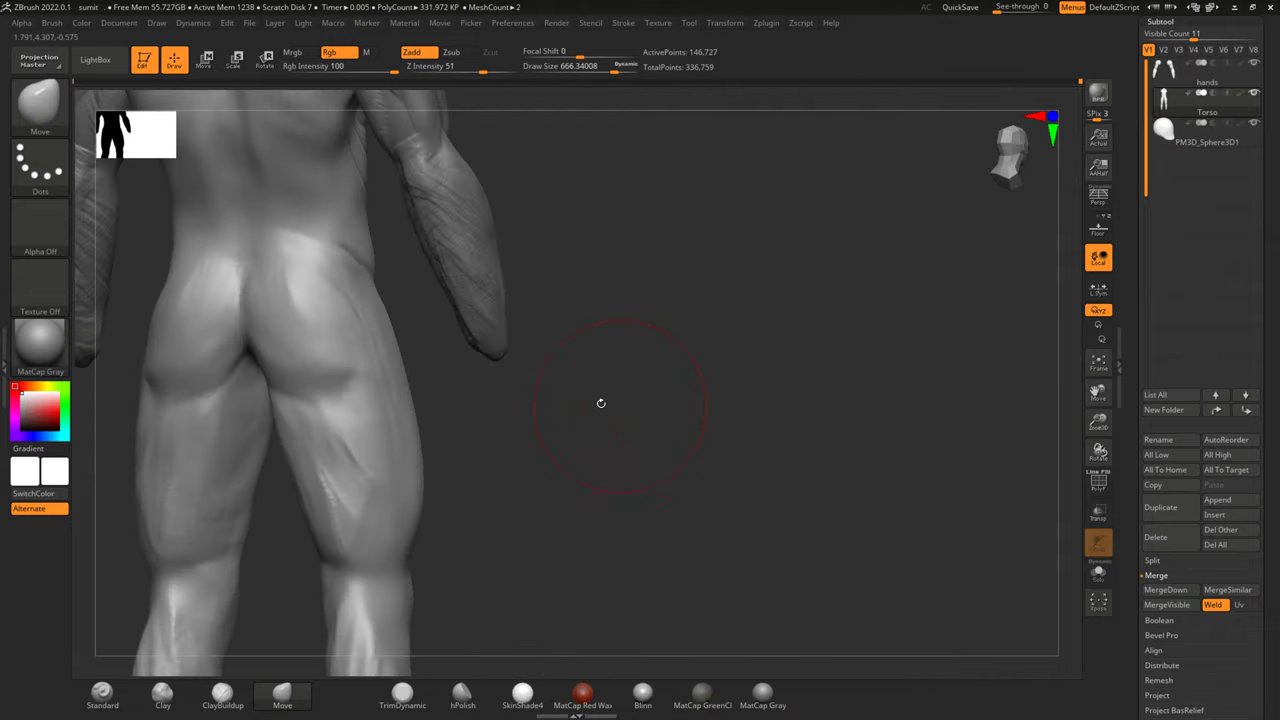
right_click_drag(600, 403, 614, 343, "alt")
mouse_move(754, 523)
right_mouse_down()
mouse_move(894, 297)
mouse_move(749, 409)
right_mouse_up()
Turn to the back of the figure and make the hands subtool active
right_click_drag(860, 100, 725, 290, "alt")
key("shift")
right_click_drag(775, 233, 775, 418, "alt")
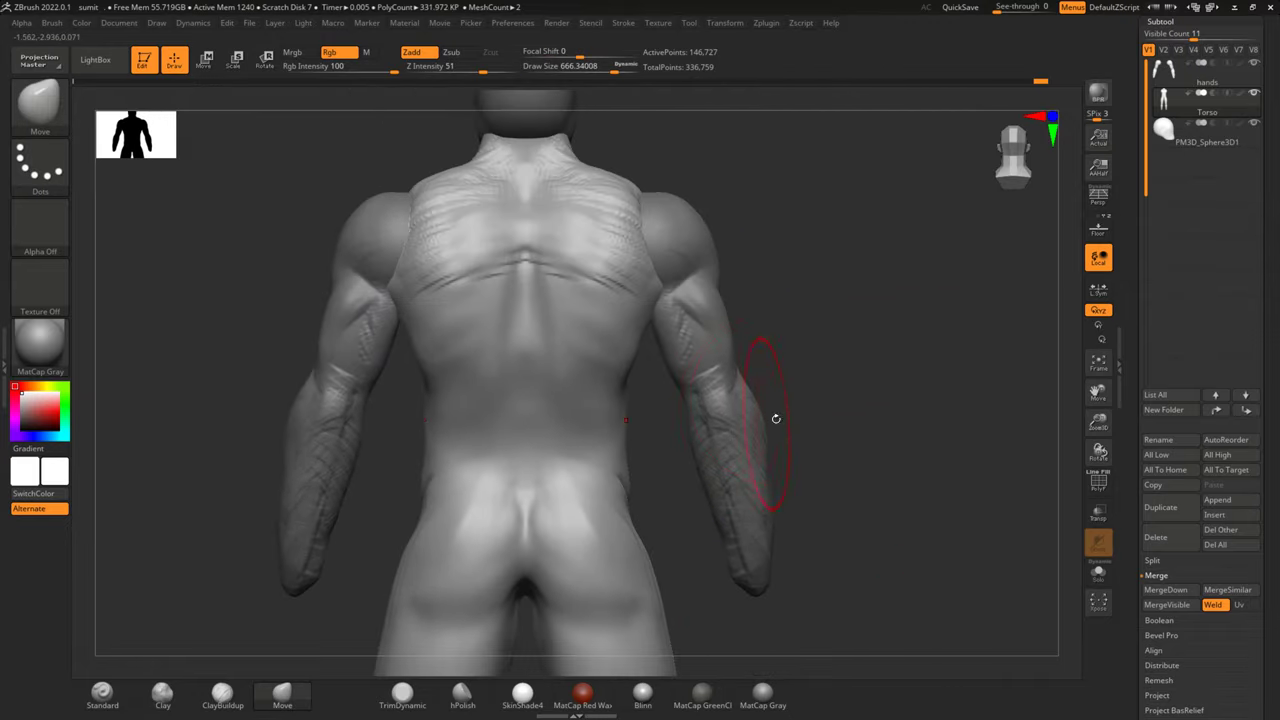
left_click(722, 420, "alt")
Push both forearms slightly outward and smooth away their striations, mirrored by symmetry
key("shift")
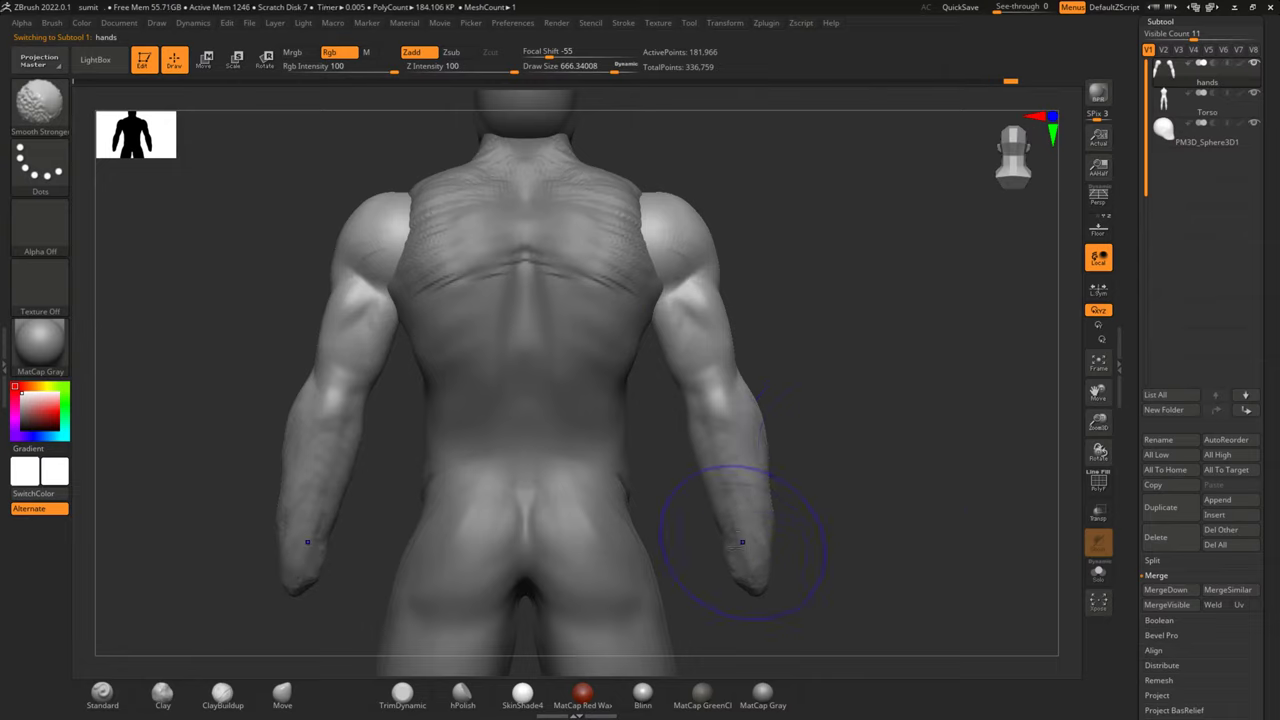
left_click_drag(772, 568, 776, 576)
key("shift")
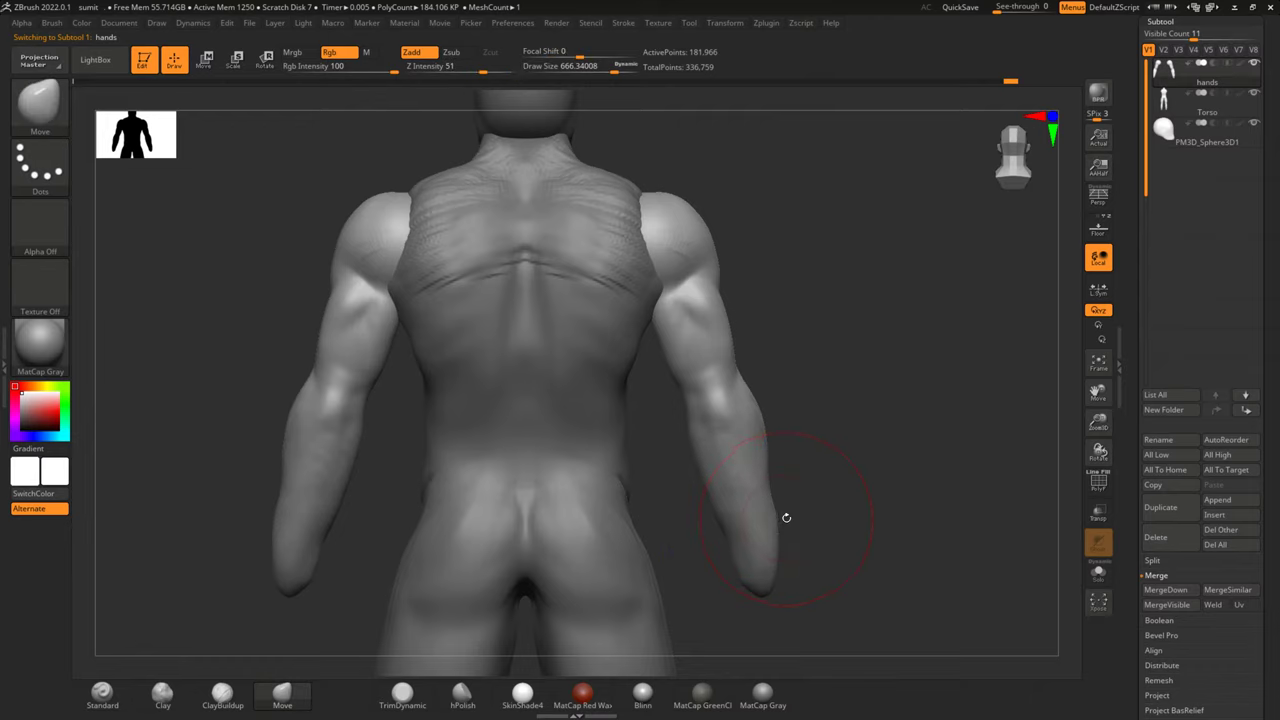
left_click_drag(786, 514, 771, 514)
key("shift")
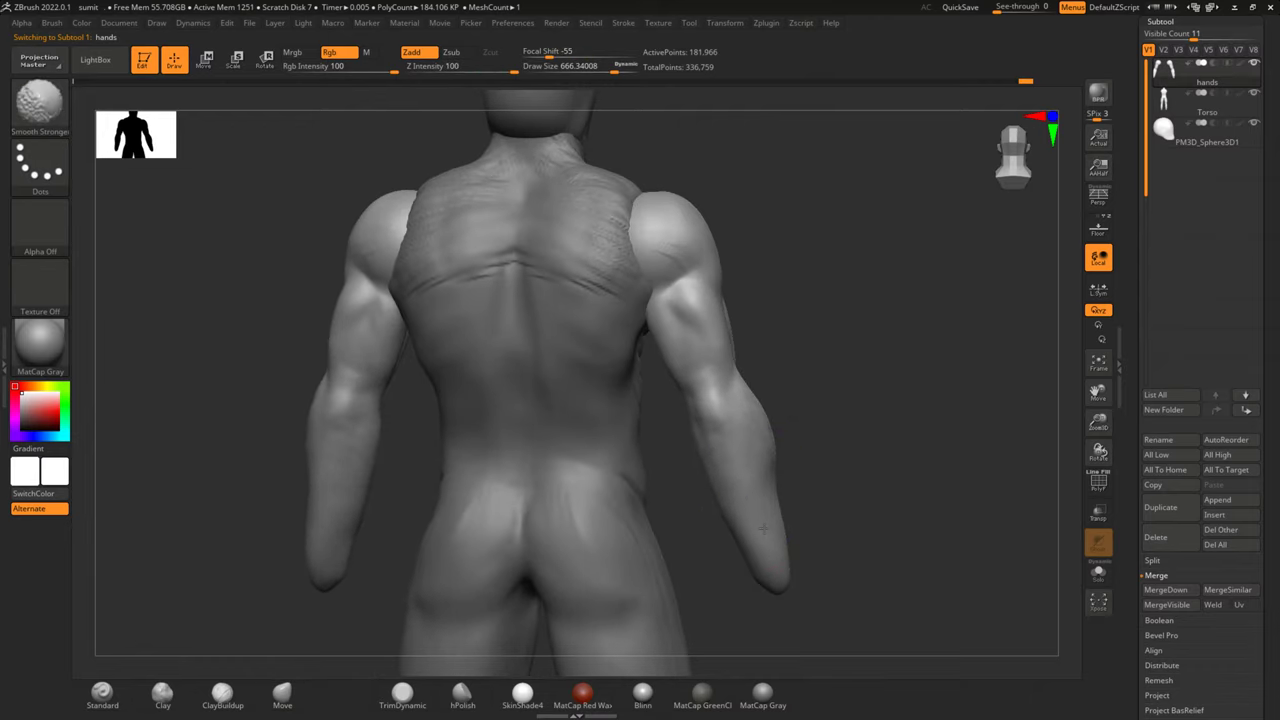
left_click_drag(903, 443, 697, 460)
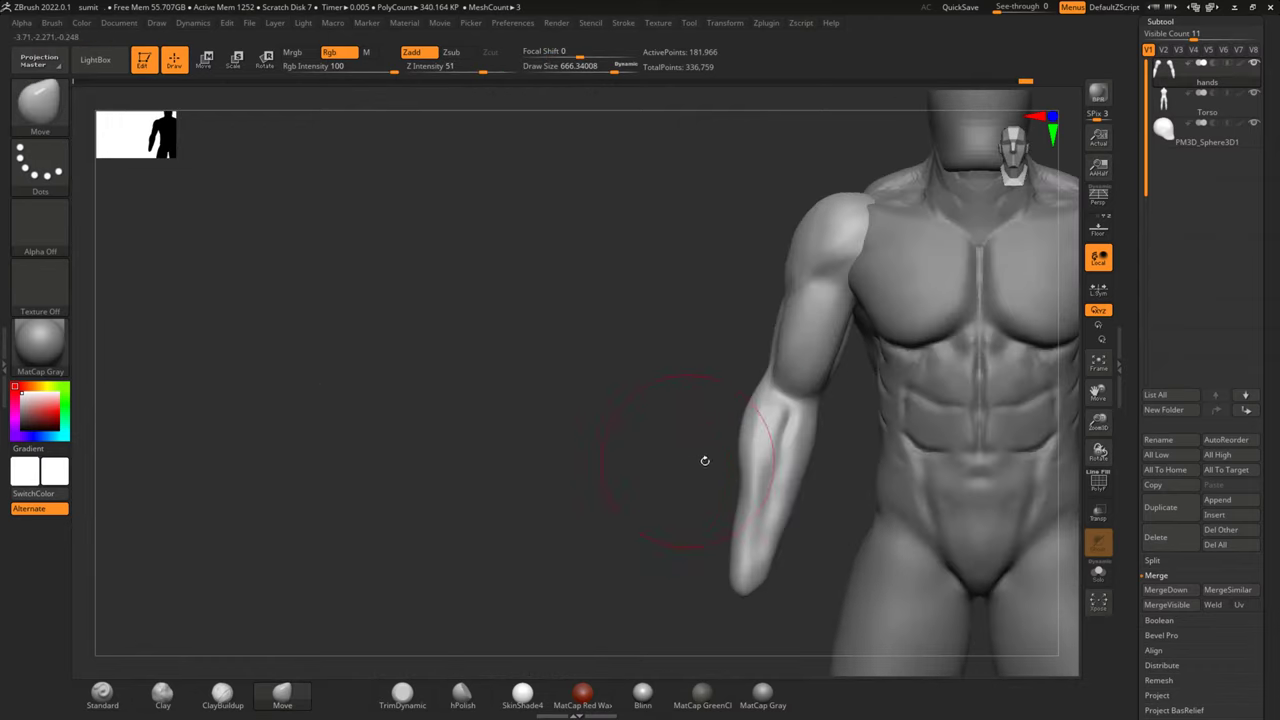
Dismiss the Sticky Keys prompt, frame the body, and make Torso the active subtool
key("shift")
key("shift")
key("shift")
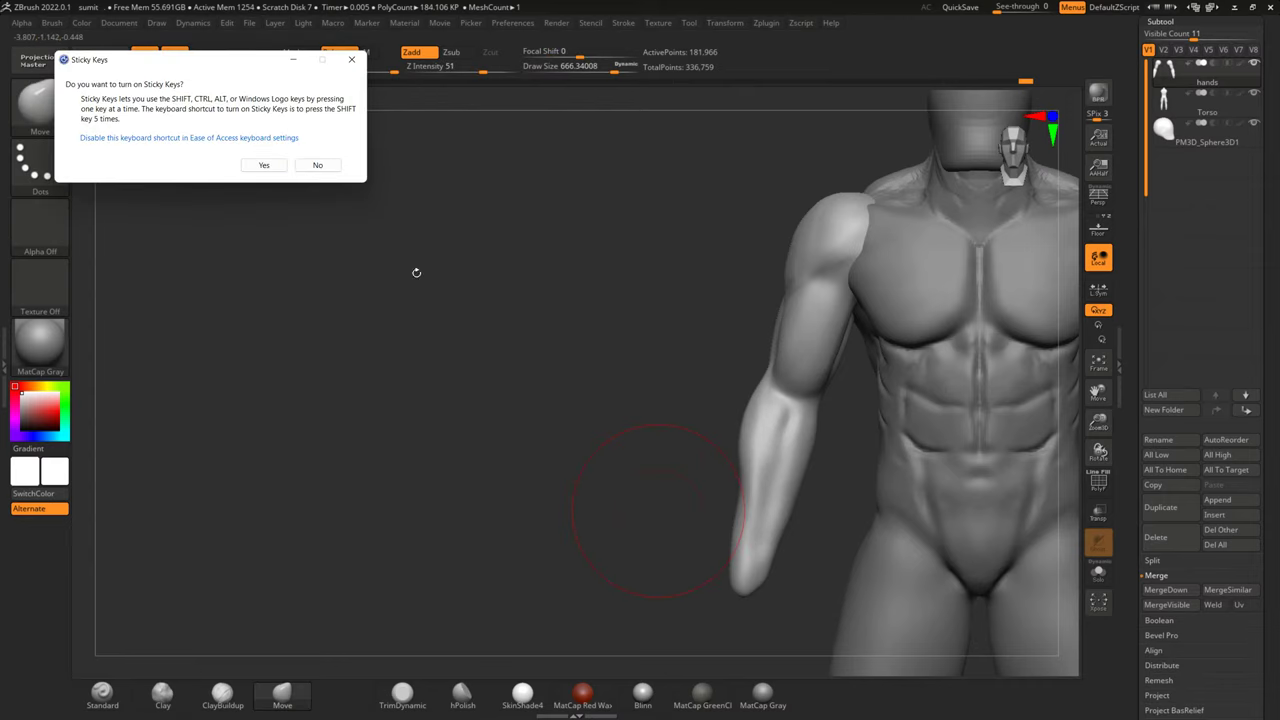
left_click(317, 165)
key("f")
mouse_move(1000, 363)
left_mouse_down("alt")
mouse_move(947, 336)
mouse_move(957, 308)
mouse_move(614, 400)
left_mouse_up("alt")
left_click(605, 415, "alt")
Smooth the torso from the front, working down across the hips and thighs
key("shift")
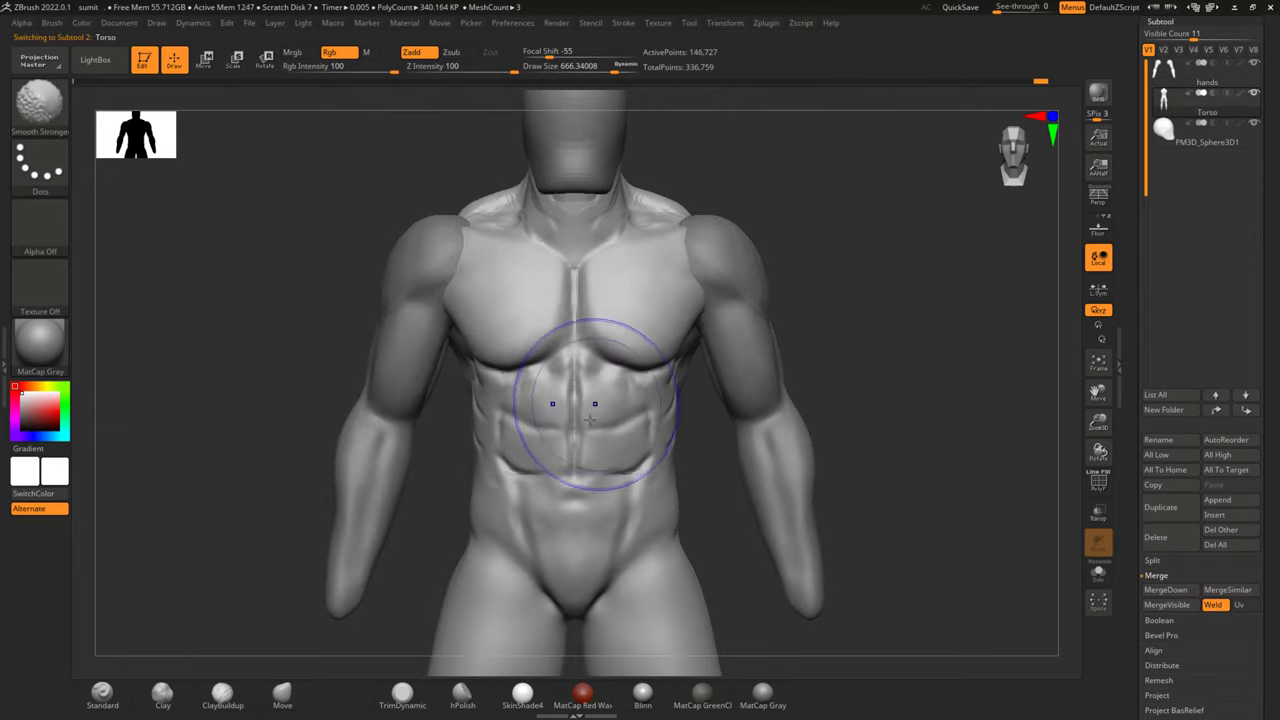
mouse_move(871, 343)
left_mouse_down()
mouse_move(854, 400)
mouse_move(828, 390)
left_mouse_up()
mouse_move(914, 434)
left_mouse_down("shift")
mouse_move(871, 449)
mouse_move(869, 295)
left_mouse_up("shift")
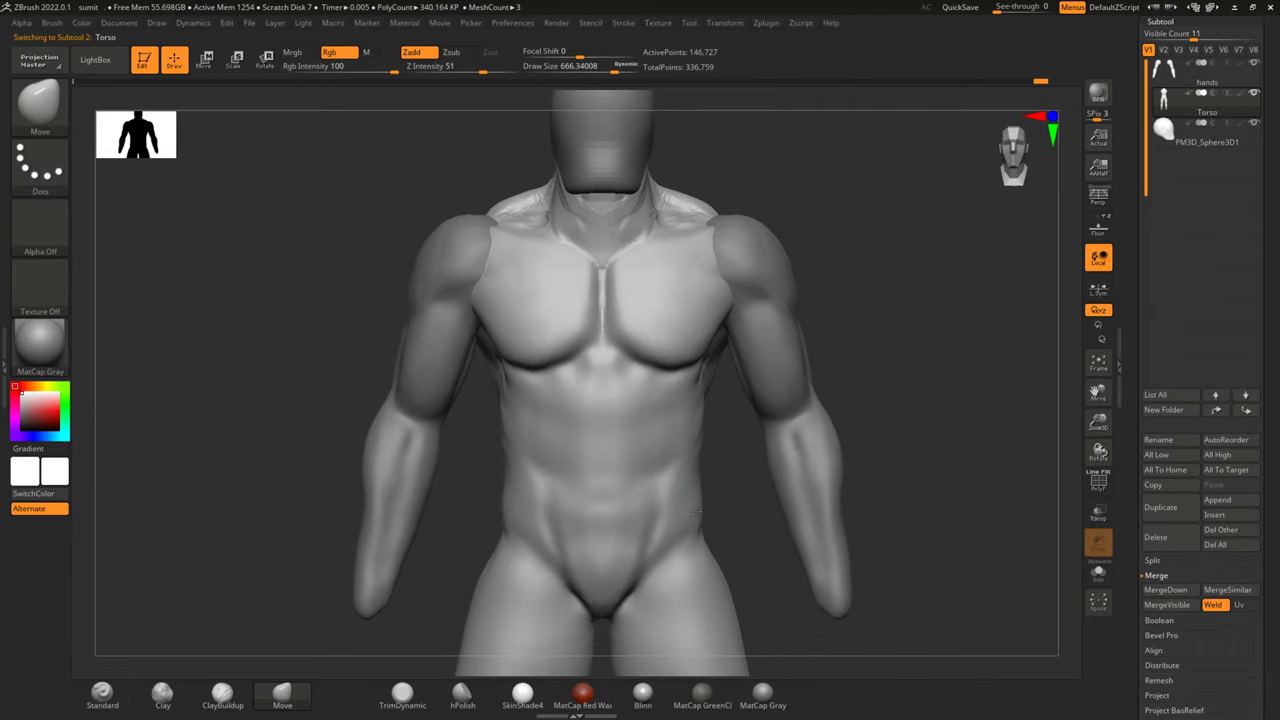
left_click_drag(948, 426, 945, 171, "alt")
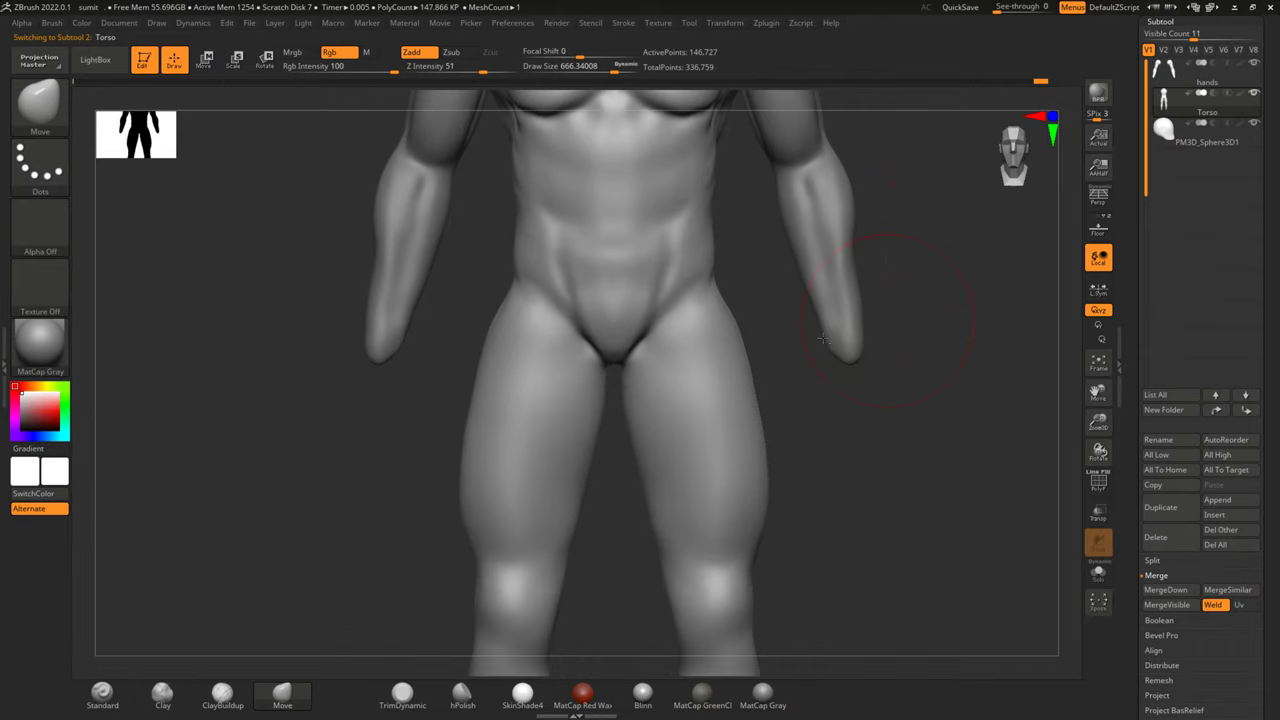
key("shift")
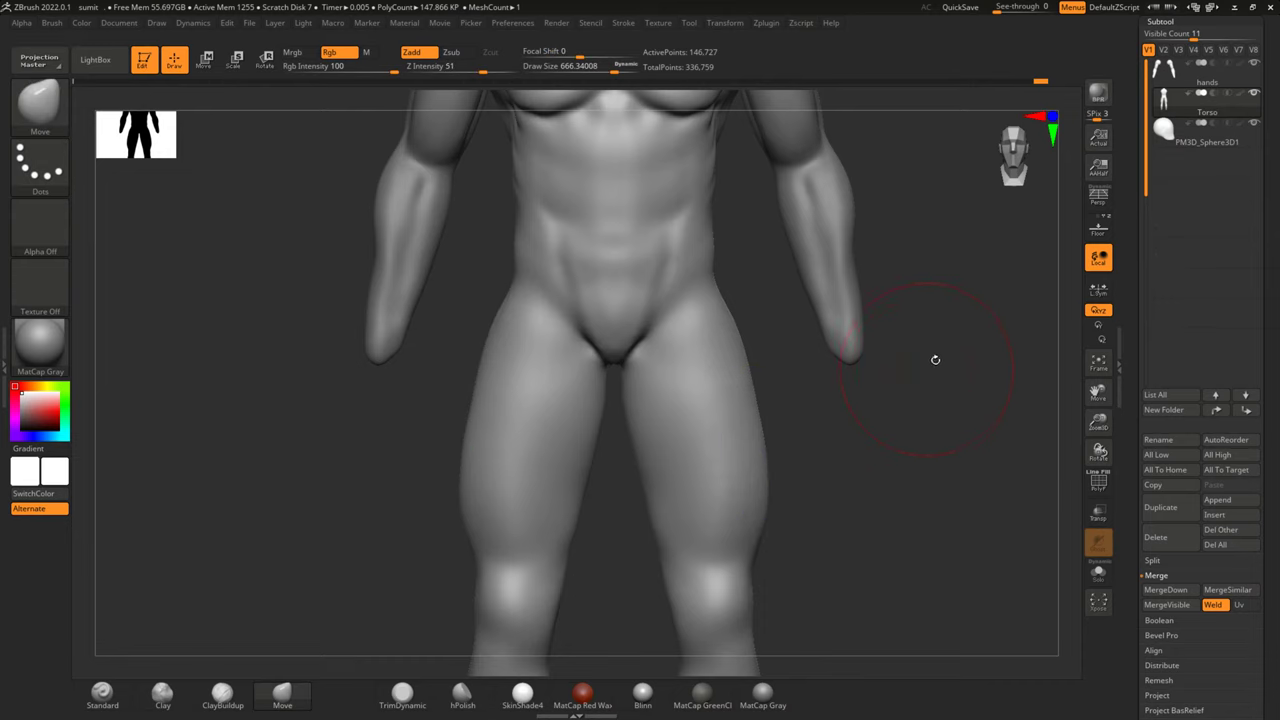
left_click_drag(934, 357, 911, 469, "alt")
Shrink the brush to draw size 414, pick ClayBuildup, and Solo the torso
key("space")
left_click_drag(848, 340, 806, 340)
left_click(222, 692)
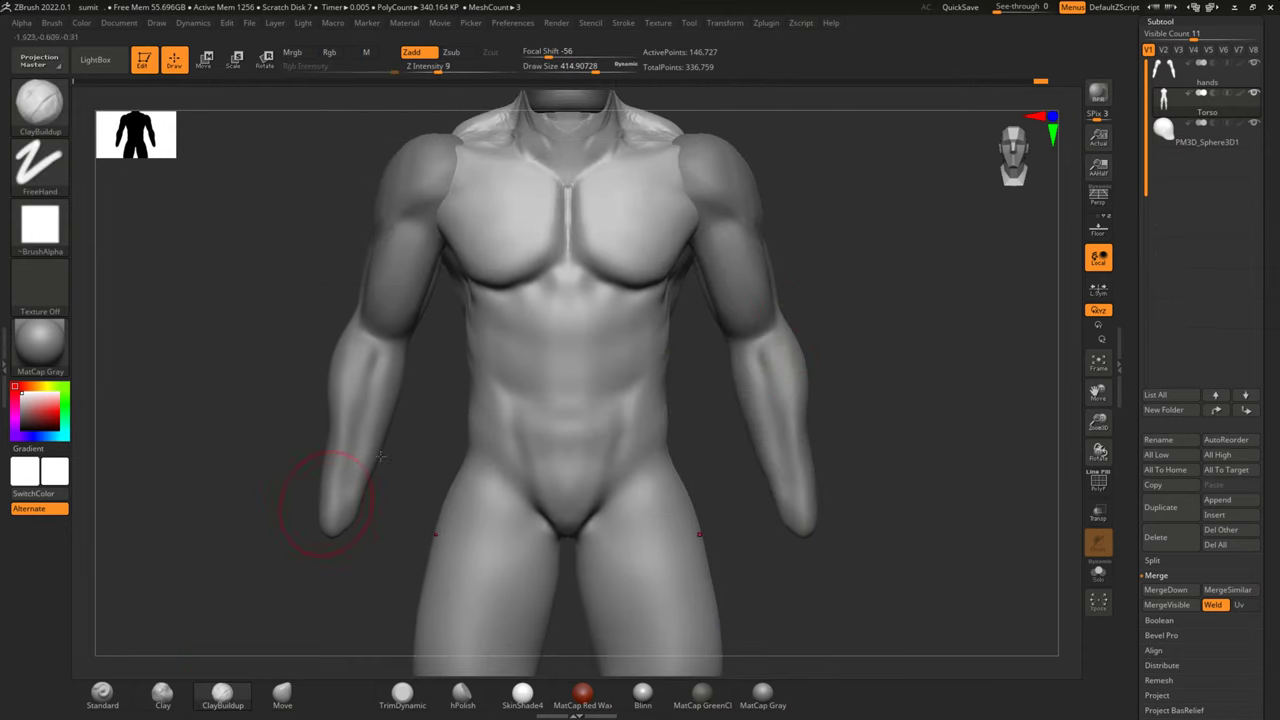
left_click(1098, 572)
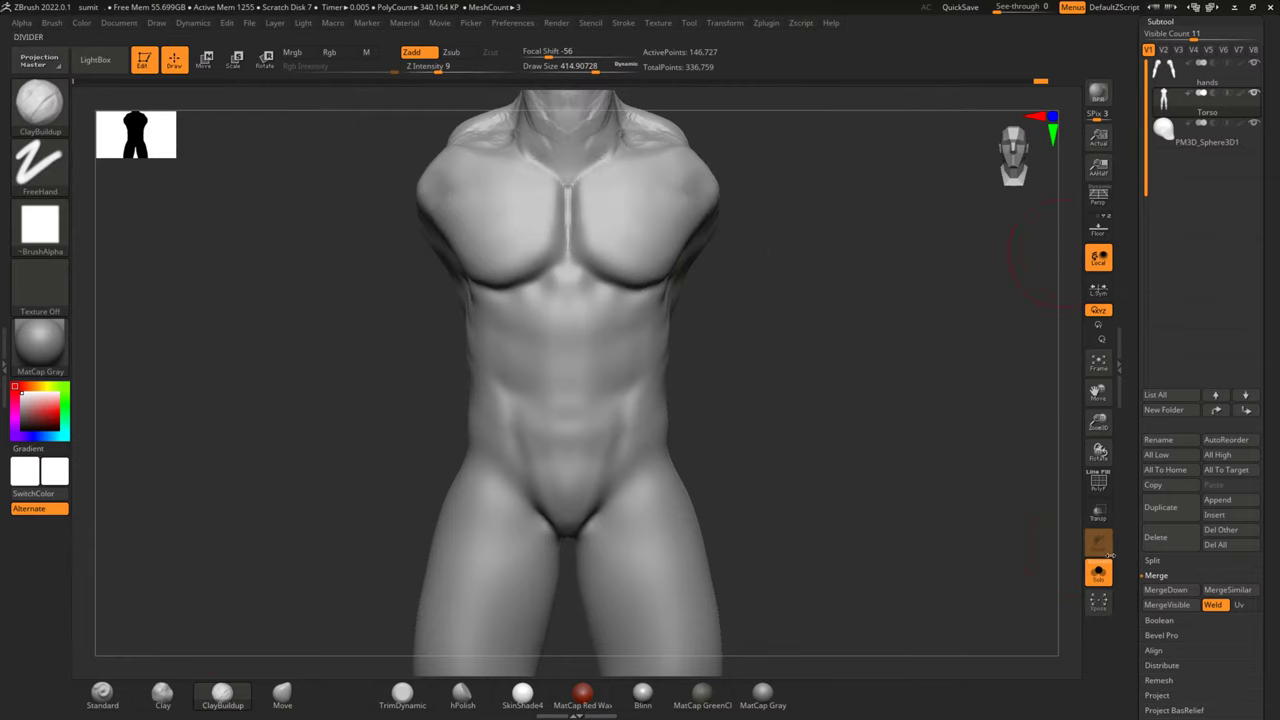
Build up clay forms down the torso's left side from the ribs to the waist
left_click_drag(915, 421, 735, 355)
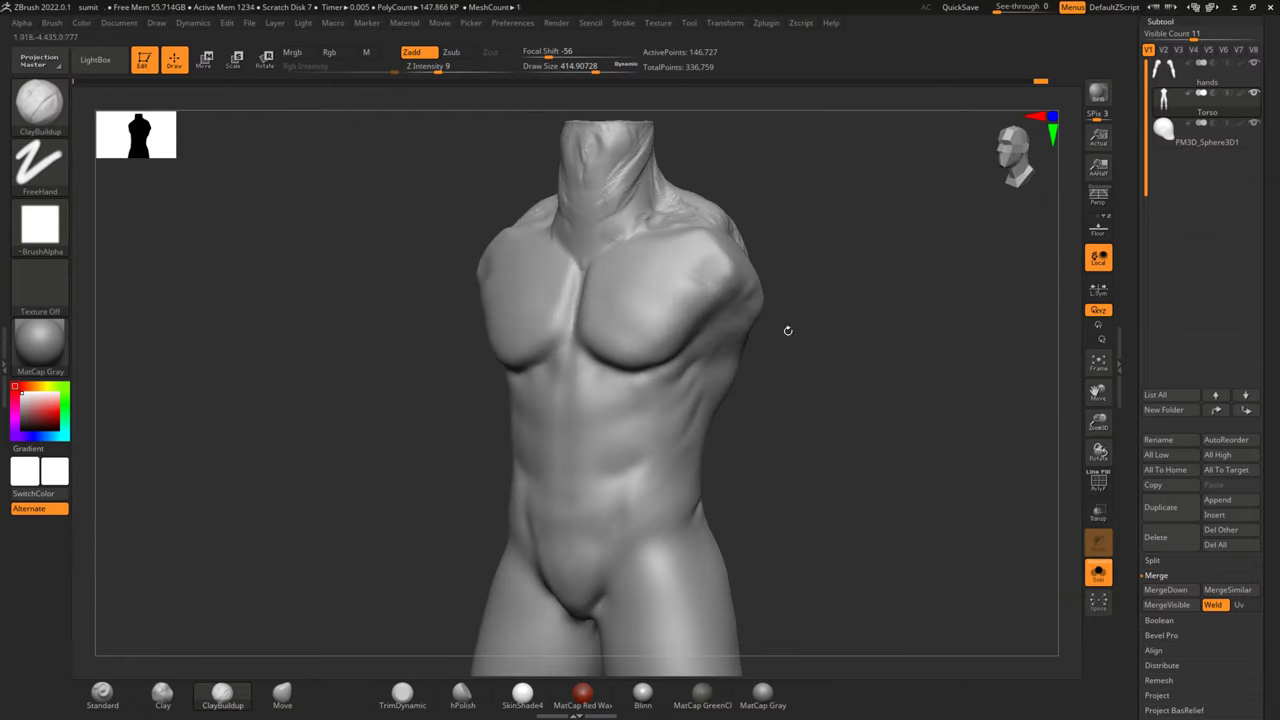
mouse_move(796, 321)
left_mouse_down()
mouse_move(765, 340)
mouse_move(792, 358)
left_mouse_up()
mouse_move(682, 376)
left_mouse_down()
mouse_move(671, 357)
mouse_move(634, 428)
mouse_move(663, 457)
mouse_move(661, 503)
left_mouse_up()
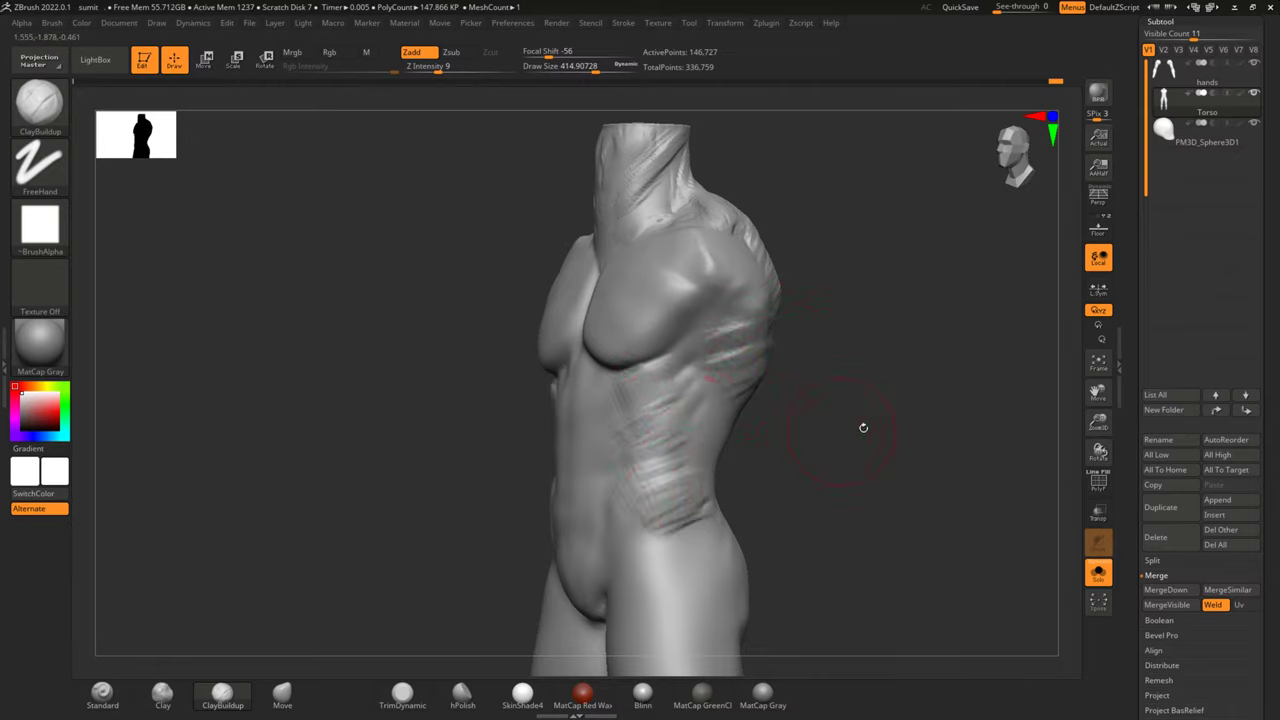
mouse_move(863, 429)
left_mouse_down("shift")
mouse_move(843, 480)
mouse_move(829, 369)
left_mouse_up("shift")
Smooth the torso's right side and erase the creases on the right hip
left_click_drag(709, 349, 703, 257, "shift")
mouse_move(803, 320)
left_mouse_down("alt")
mouse_move(760, 406)
mouse_move(661, 400)
mouse_move(605, 503)
left_mouse_up("alt")
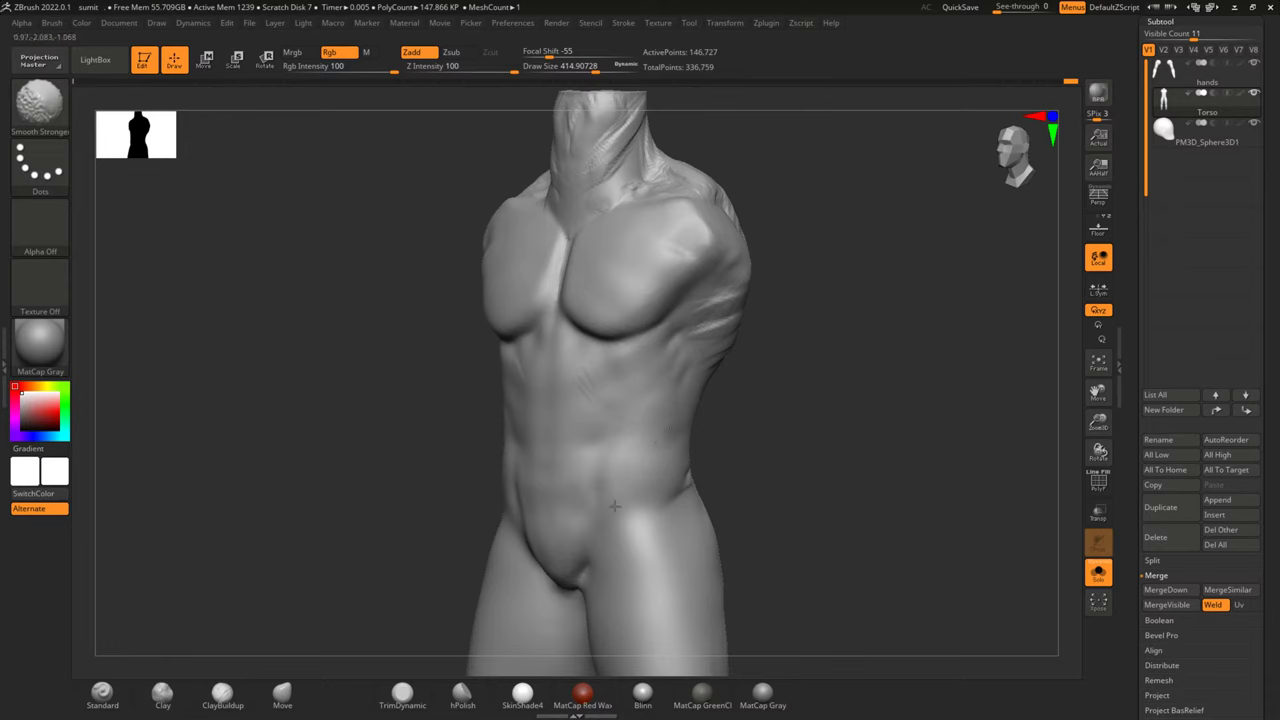
left_click_drag(735, 470, 837, 349)
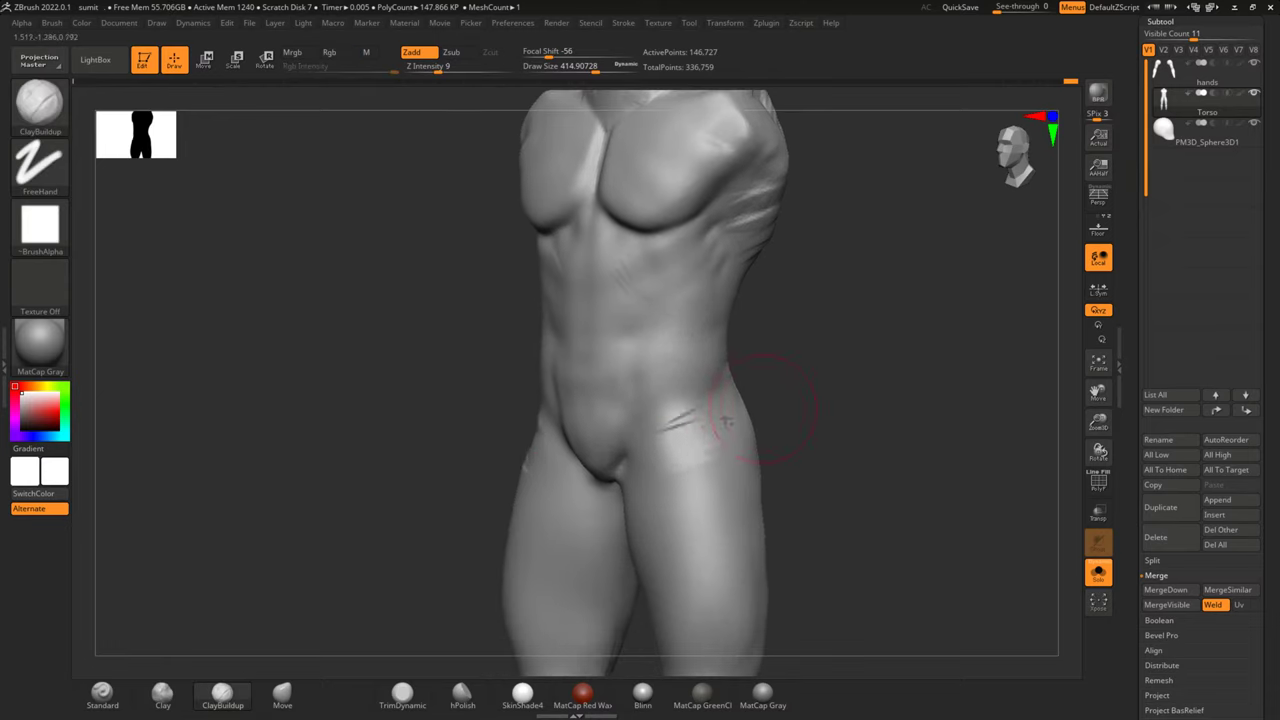
mouse_move(684, 430)
left_mouse_down("shift")
mouse_move(706, 408)
mouse_move(707, 534)
left_mouse_up("shift")
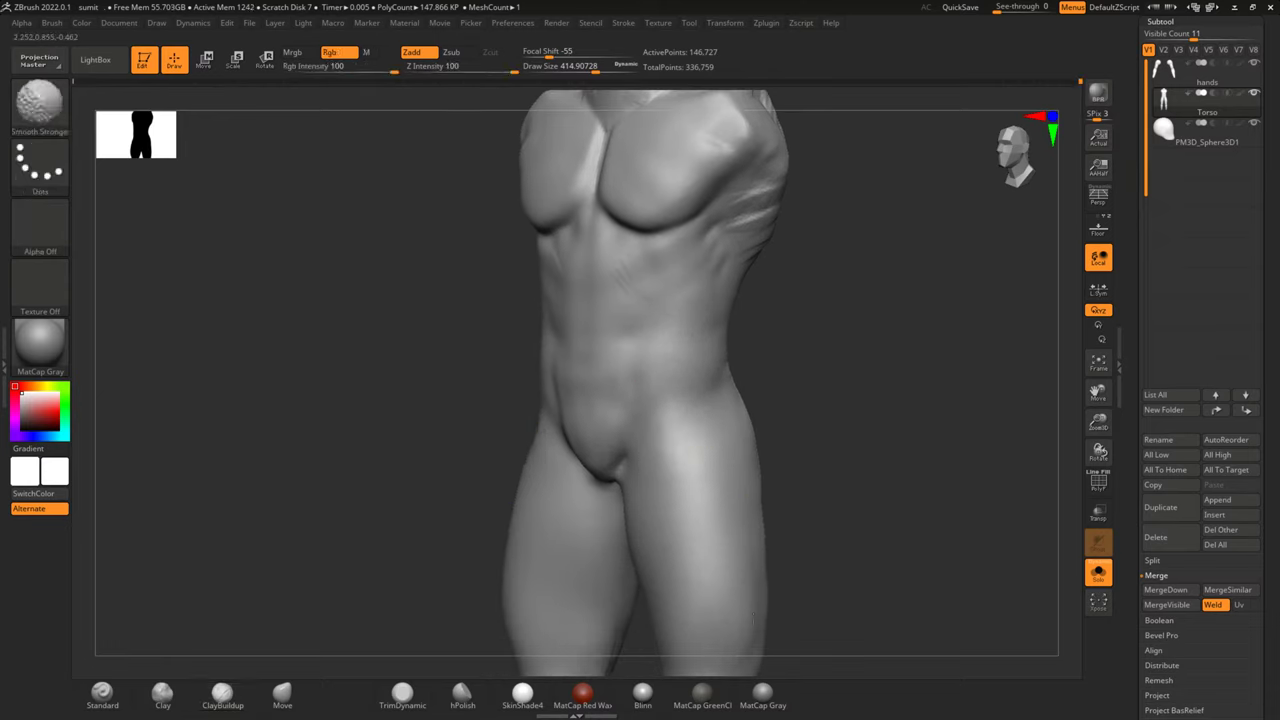
mouse_move(742, 578)
left_mouse_down("shift")
mouse_move(857, 466)
mouse_move(826, 363)
left_mouse_up("shift")
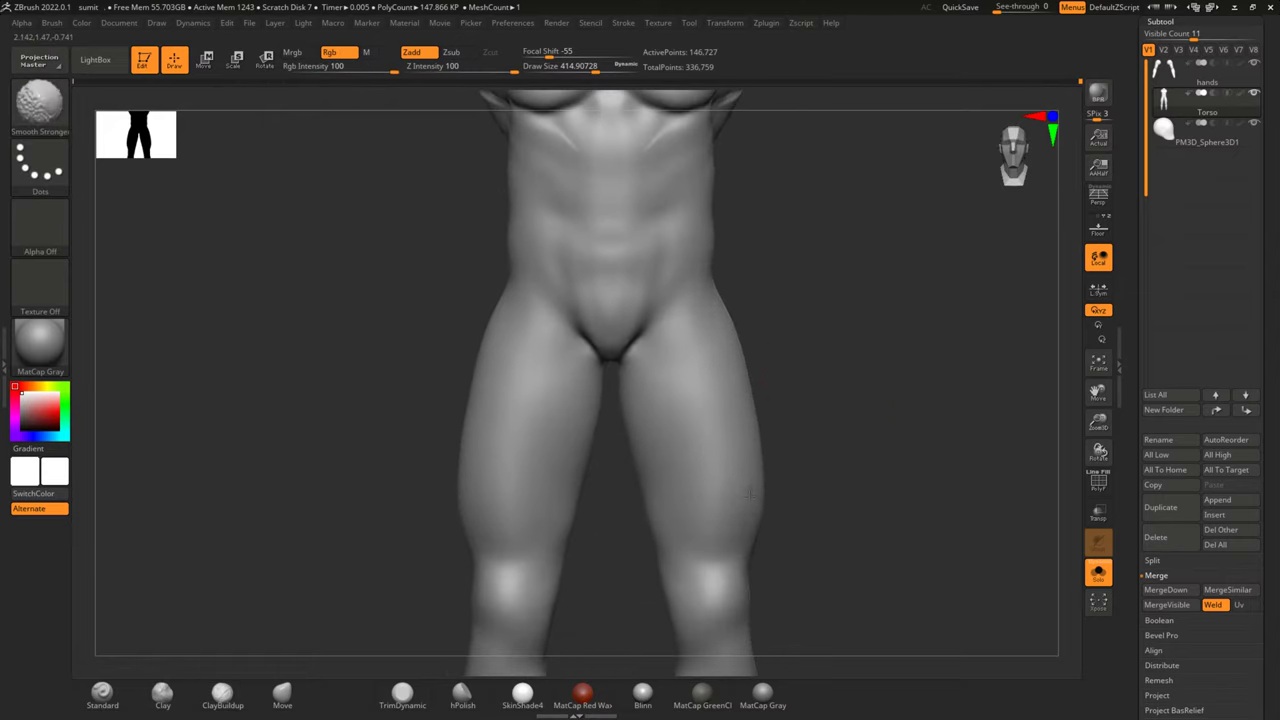
left_click_drag(857, 271, 845, 540, "alt")
left_click(282, 692)
key("space")
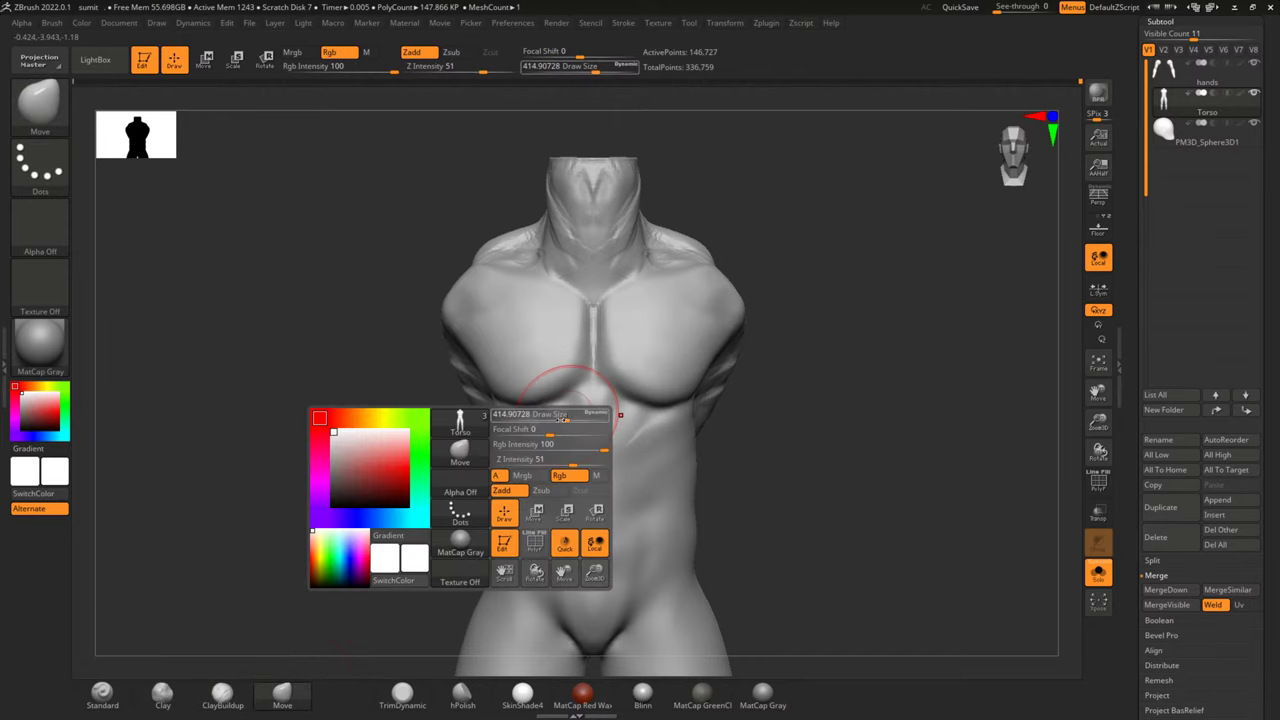
Enlarge the Move brush to about 611, then return to a smaller ClayBuildup brush
left_click_drag(563, 414, 586, 414)
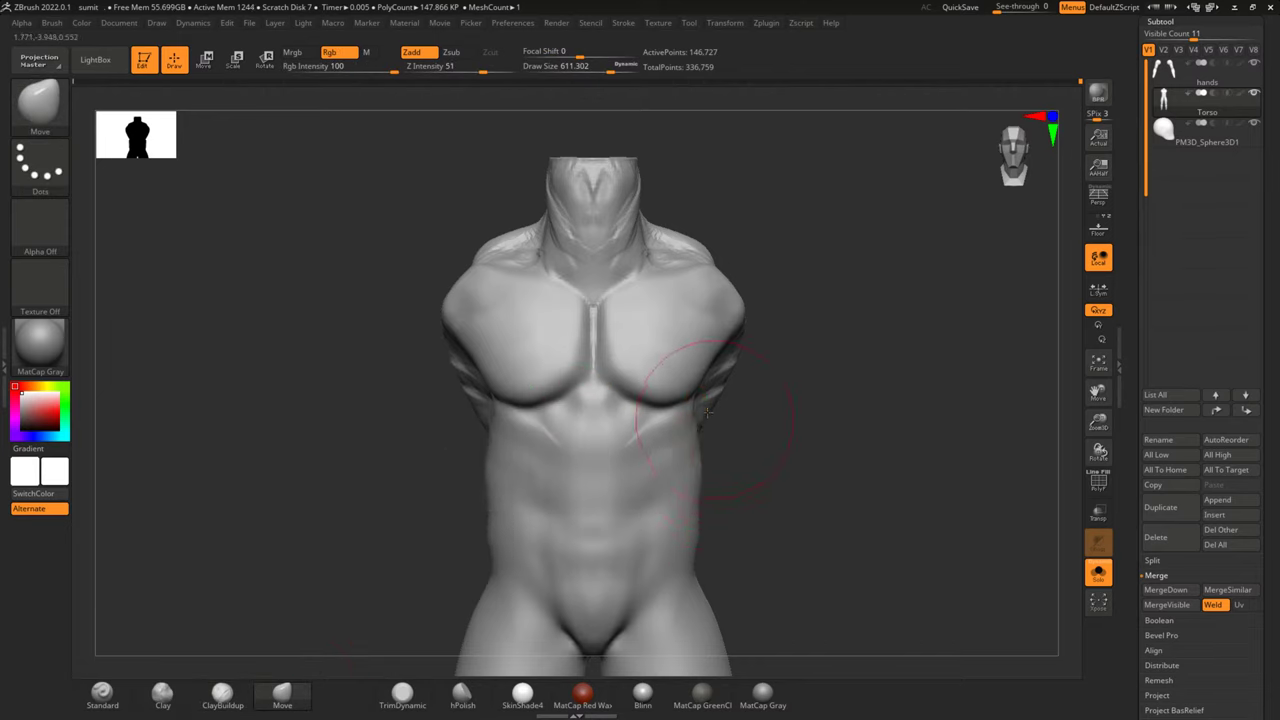
key("shift")
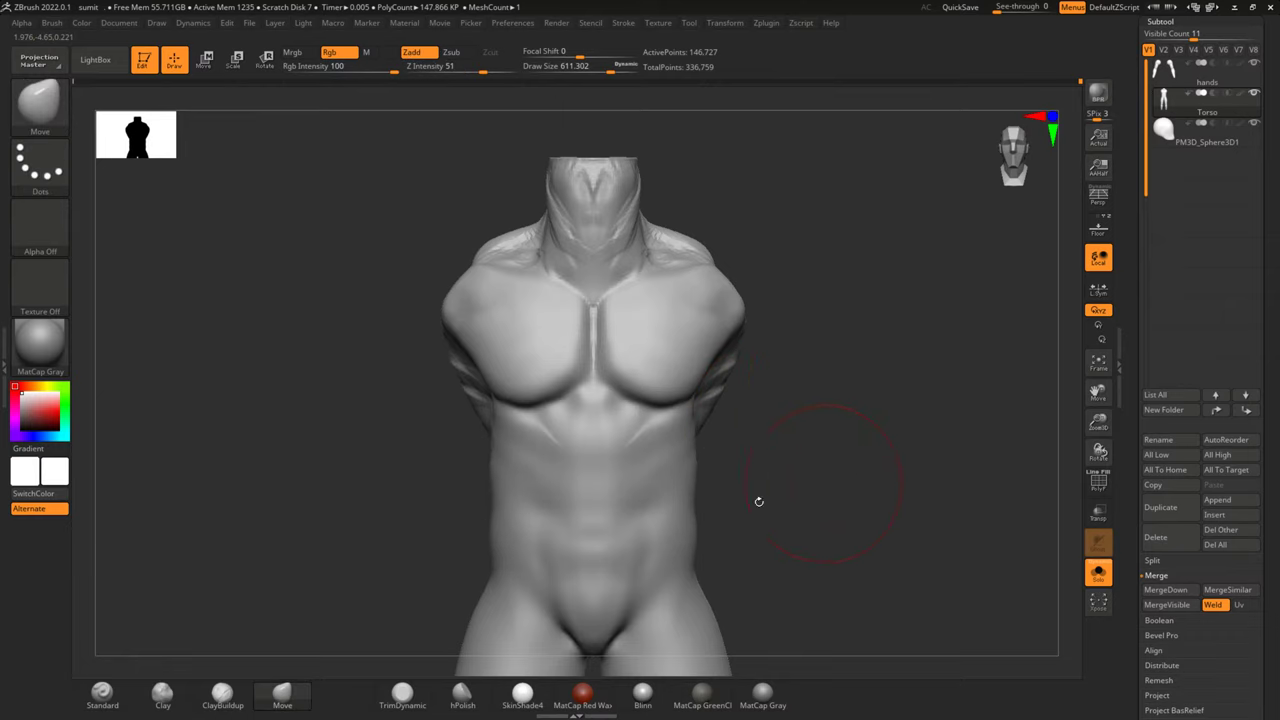
left_click(226, 682)
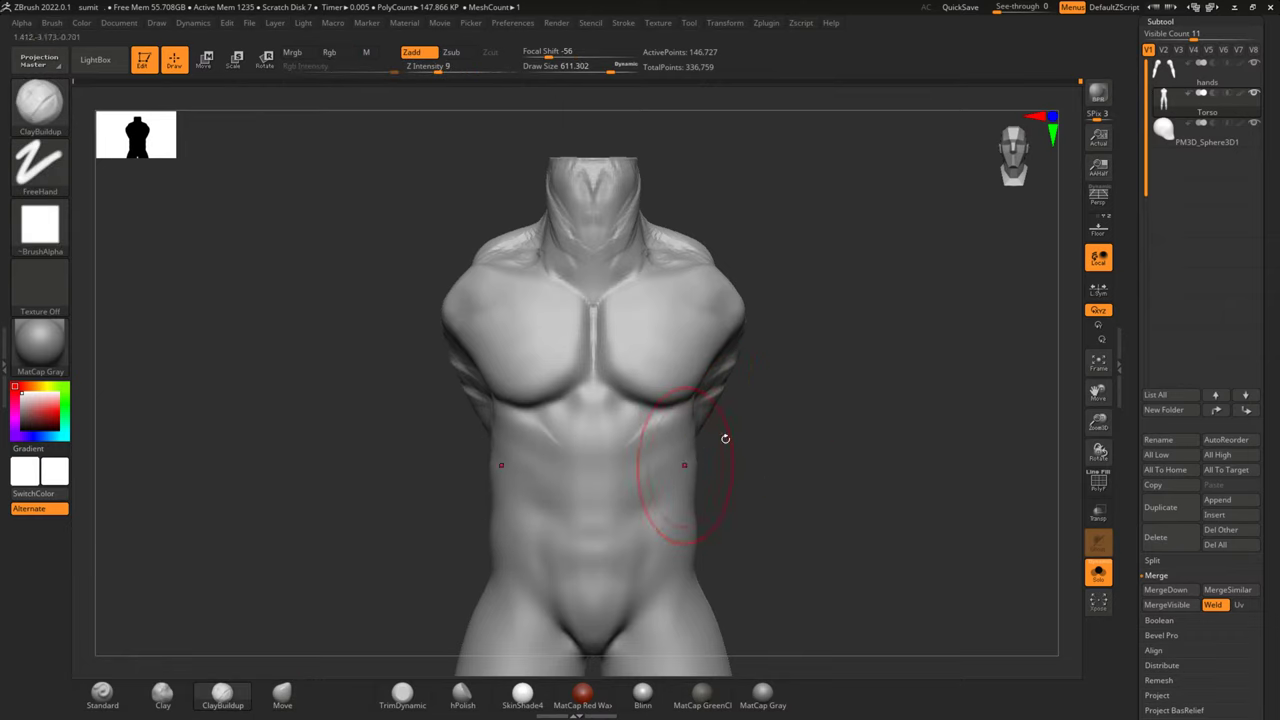
key("space")
left_click_drag(739, 430, 690, 428)
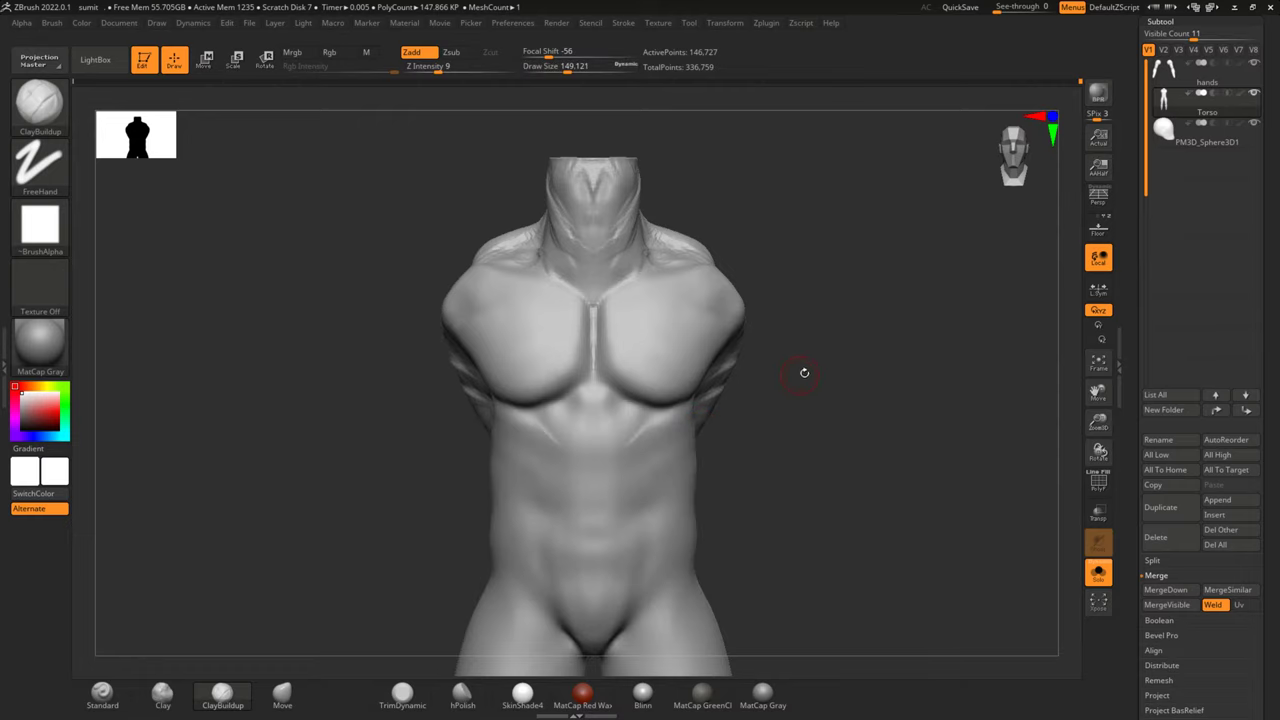
Sculpt layered rib ridges along the torso's side at about size 149, then raise it to 324
right_click_drag(805, 371, 801, 473)
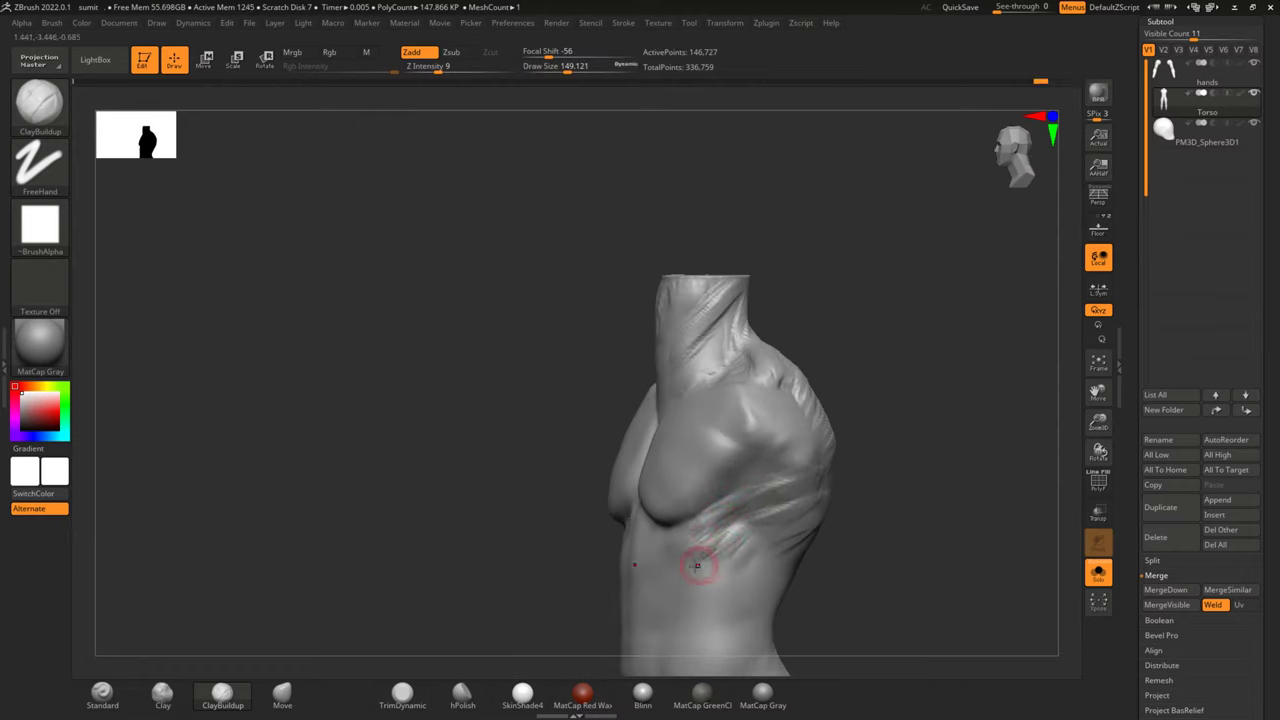
mouse_move(889, 516)
right_mouse_down("shift")
mouse_move(847, 479)
mouse_move(801, 500)
right_mouse_up("shift")
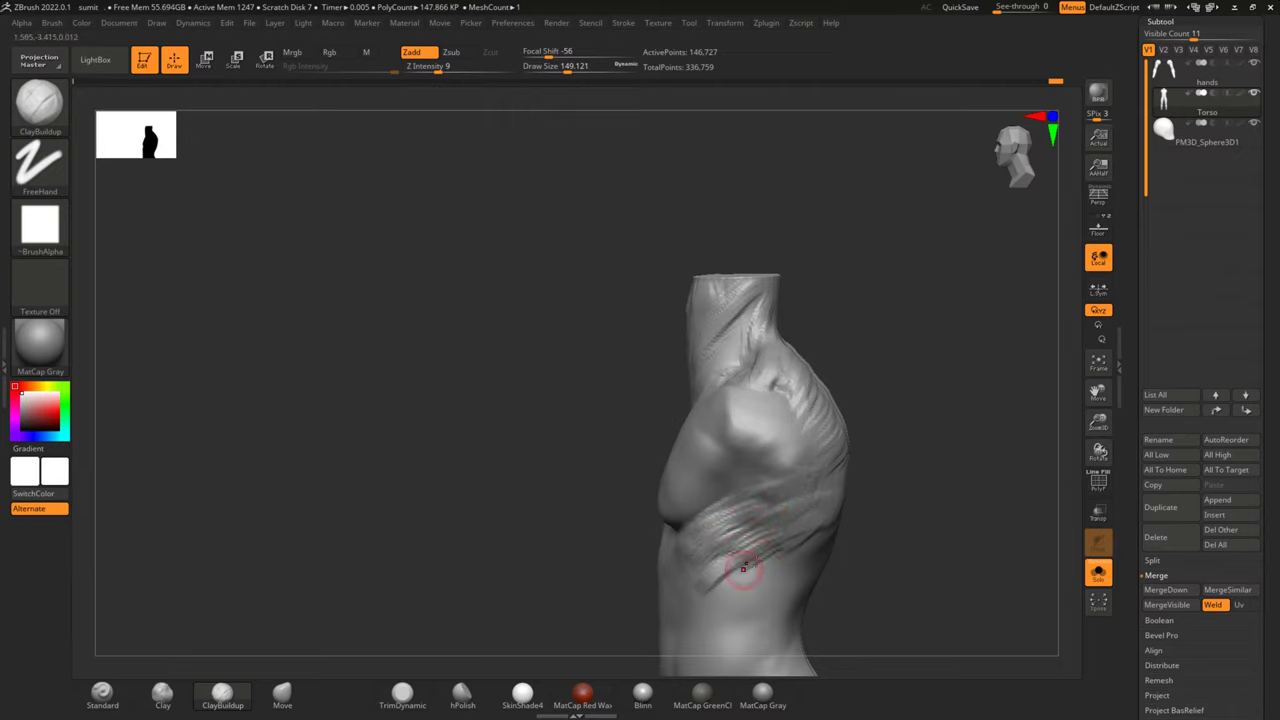
mouse_move(970, 487)
right_mouse_down("shift")
mouse_move(986, 529)
mouse_move(909, 400)
mouse_move(900, 414)
right_mouse_up("shift")
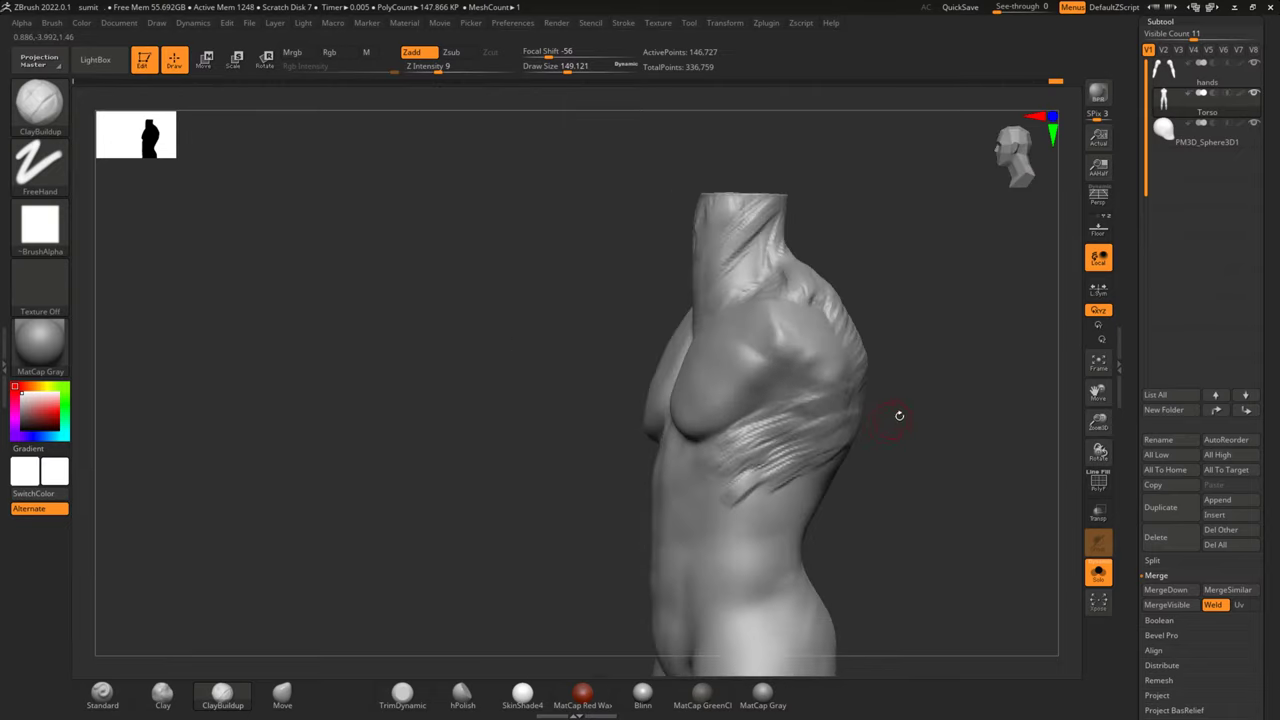
key("space")
left_click_drag(900, 421, 935, 421)
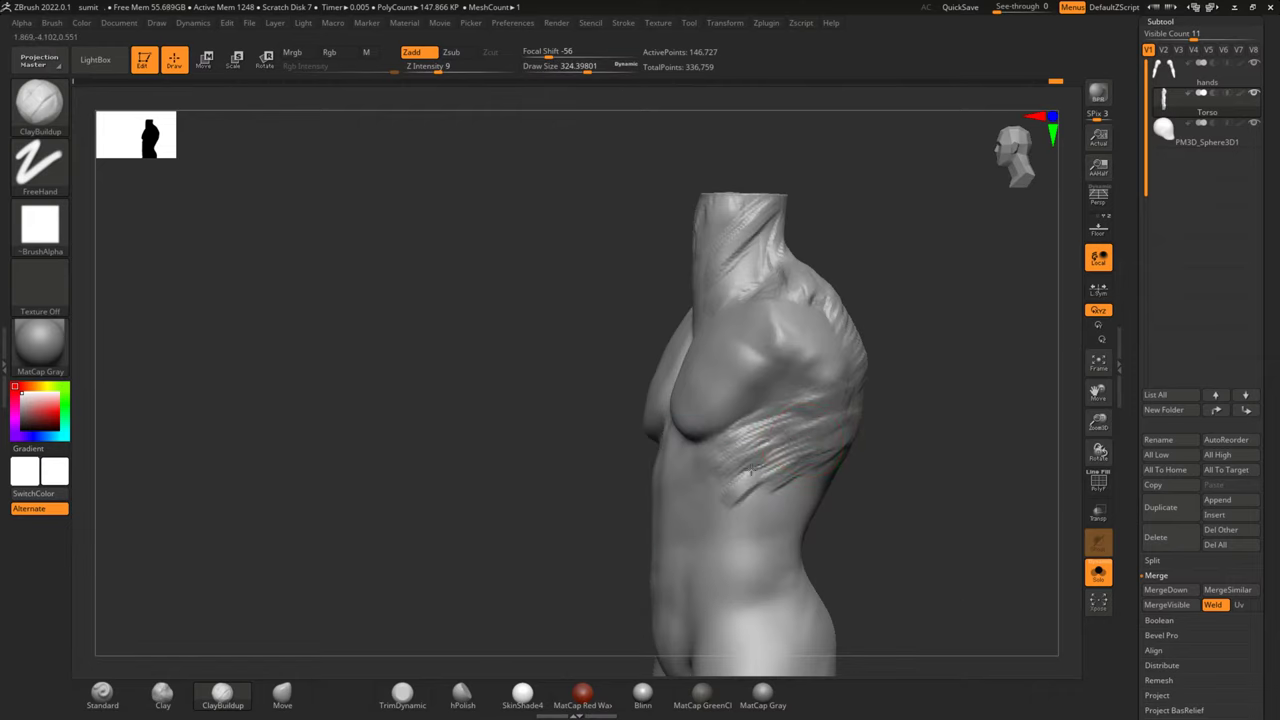
Smooth the rib ridges on both sides of the torso, checking from several angles
left_click_drag(770, 420, 786, 451, "shift")
mouse_move(883, 429)
left_mouse_down()
mouse_move(980, 426)
mouse_move(983, 373)
mouse_move(913, 399)
left_mouse_up()
left_click_drag(964, 394, 845, 421)
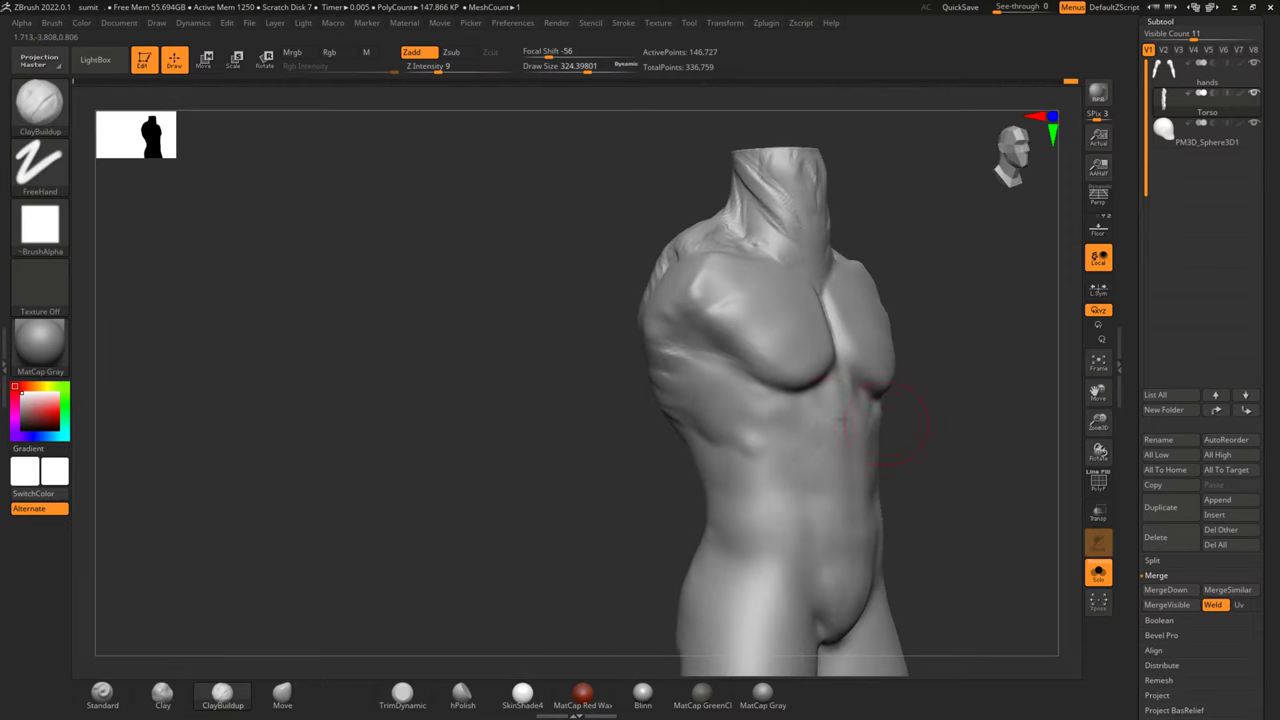
mouse_move(516, 491)
left_mouse_down()
mouse_move(483, 443)
mouse_move(766, 346)
mouse_move(700, 380)
mouse_move(748, 300)
mouse_move(700, 345)
left_mouse_up()
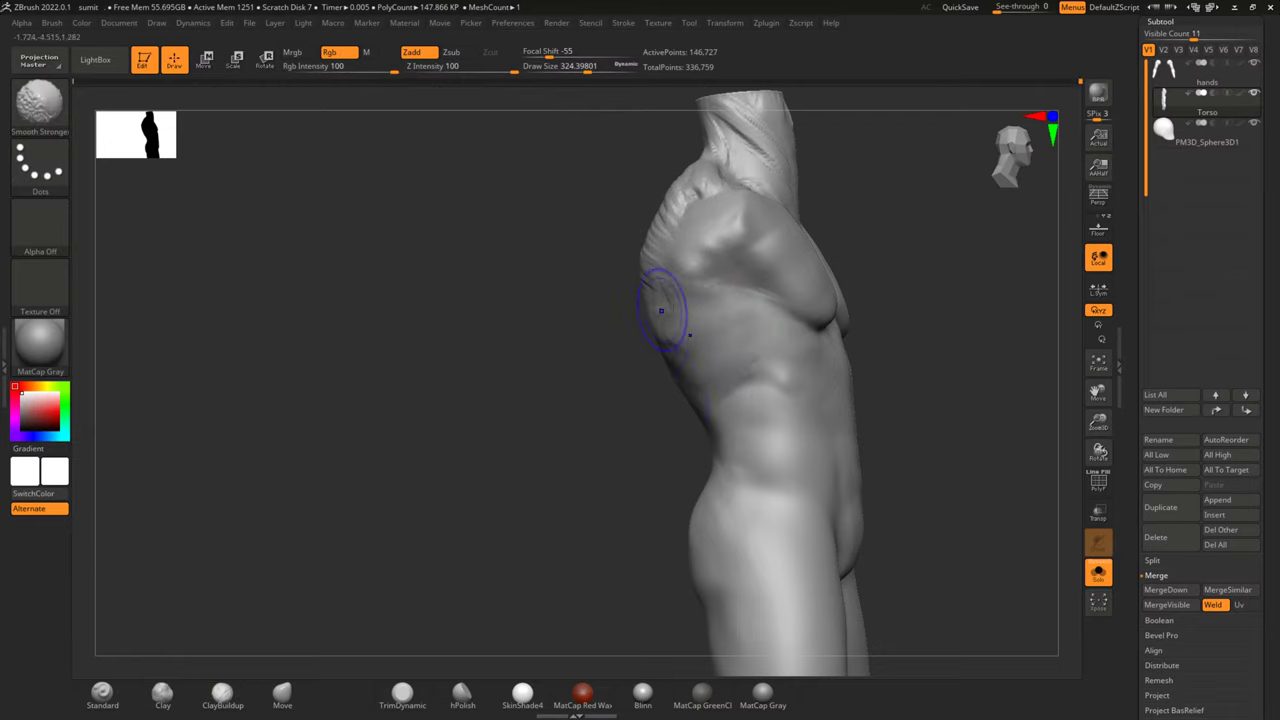
mouse_move(503, 400)
left_mouse_down()
mouse_move(480, 503)
mouse_move(553, 540)
mouse_move(497, 478)
left_mouse_up()
left_click_drag(540, 420, 560, 490, "shift")
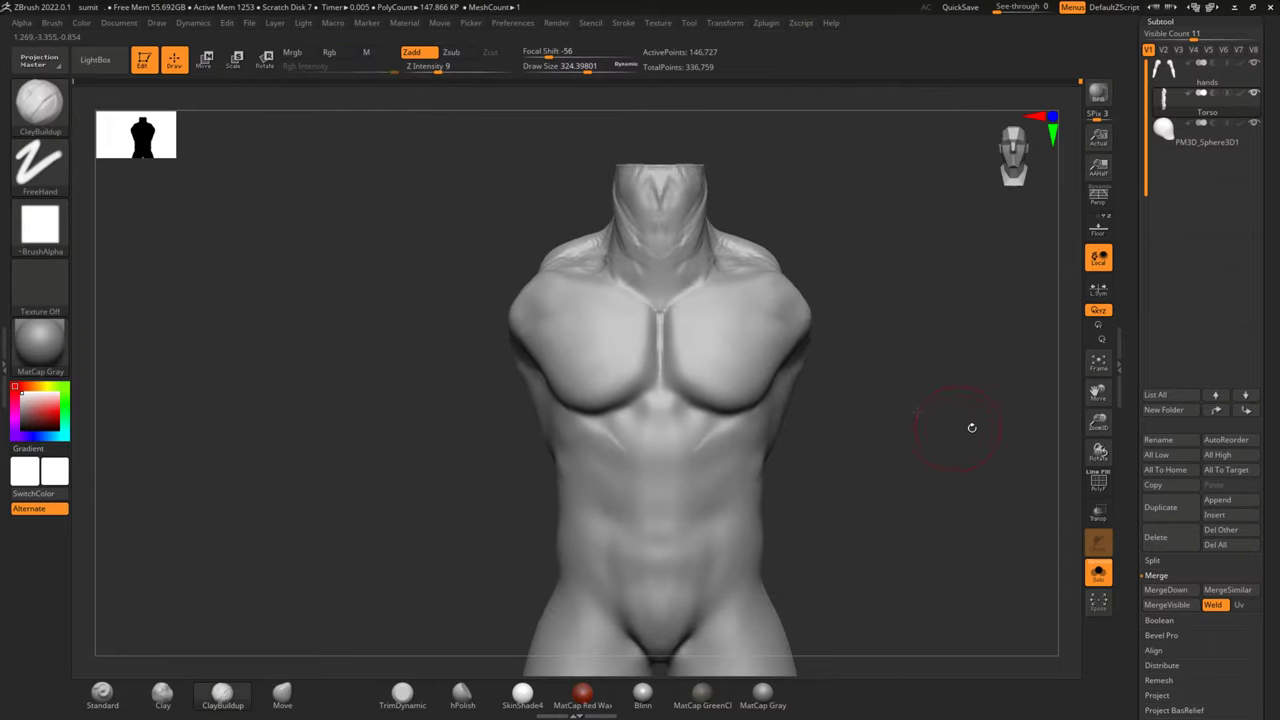
left_click_drag(966, 426, 932, 372, "alt")
mouse_move(918, 510)
left_mouse_down()
mouse_move(918, 415)
mouse_move(948, 523)
mouse_move(948, 354)
mouse_move(957, 397)
mouse_move(871, 366)
mouse_move(909, 463)
mouse_move(923, 371)
mouse_move(997, 392)
left_mouse_up()
left_click_drag(1058, 339, 1090, 458)
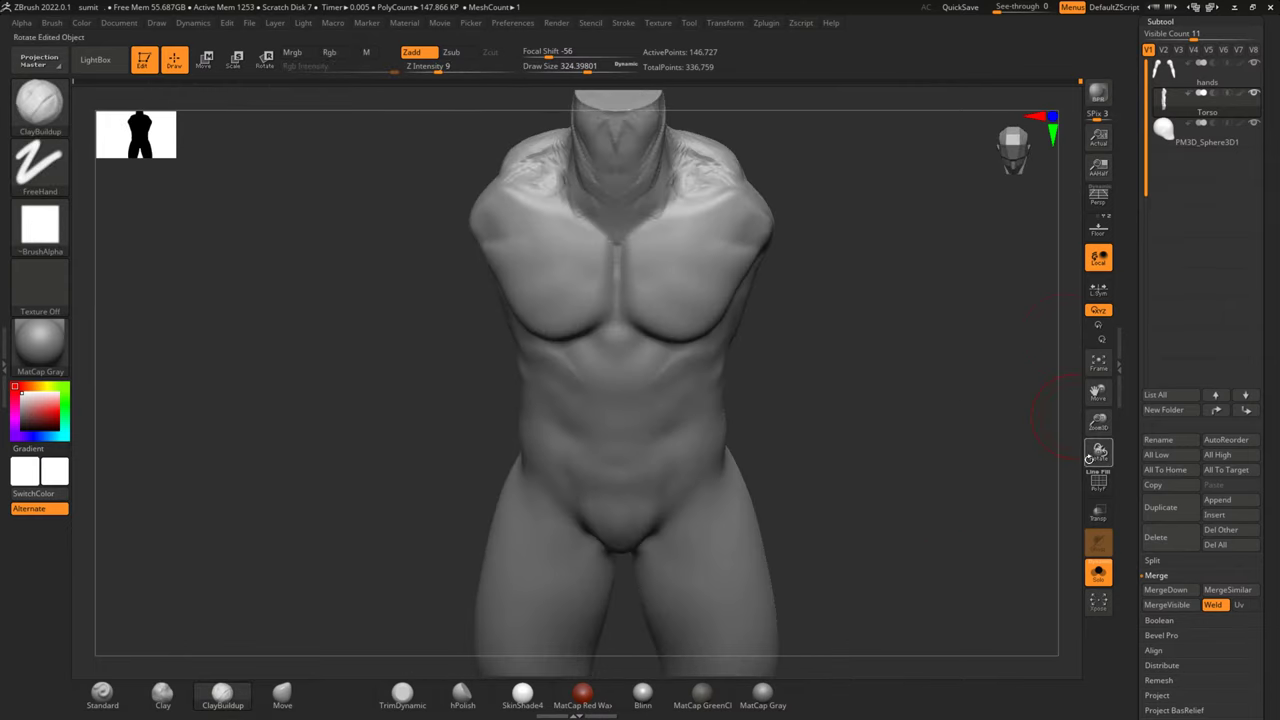
left_click_drag(968, 508, 1008, 480, "shift")
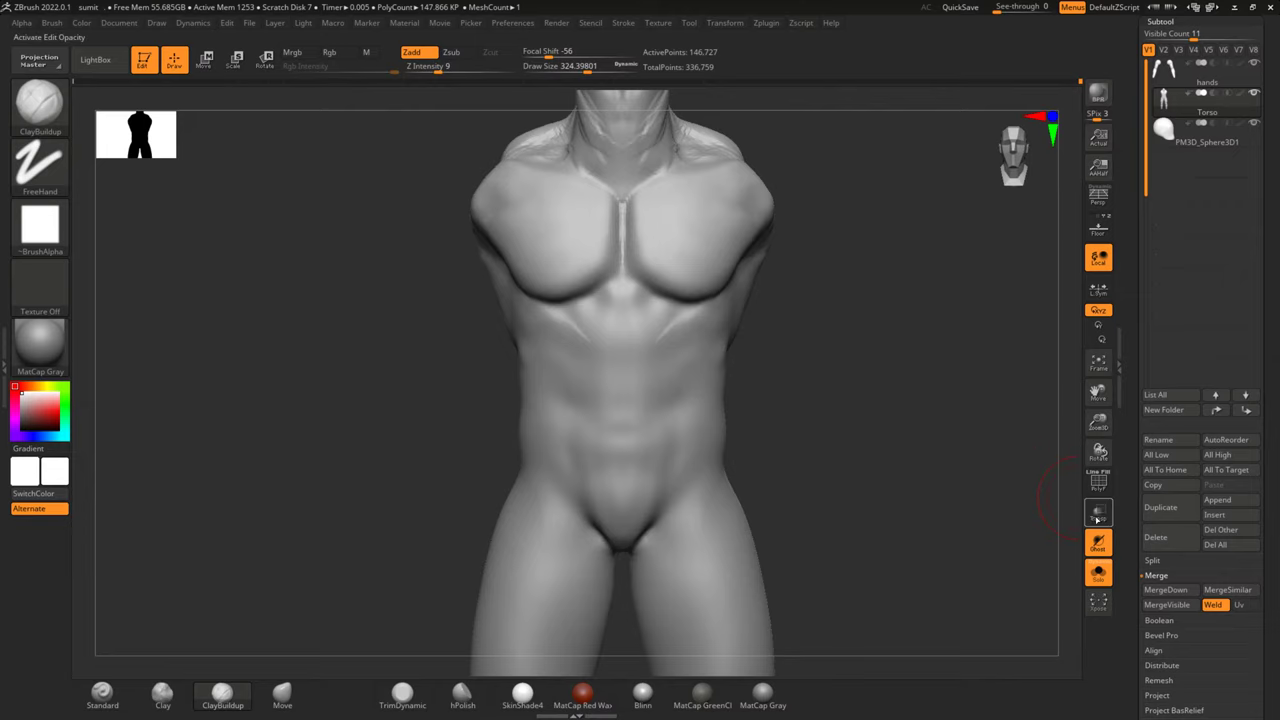
Turn Solo off to show all subtools, frame the full figure, and open Save Project
left_click(1098, 576)
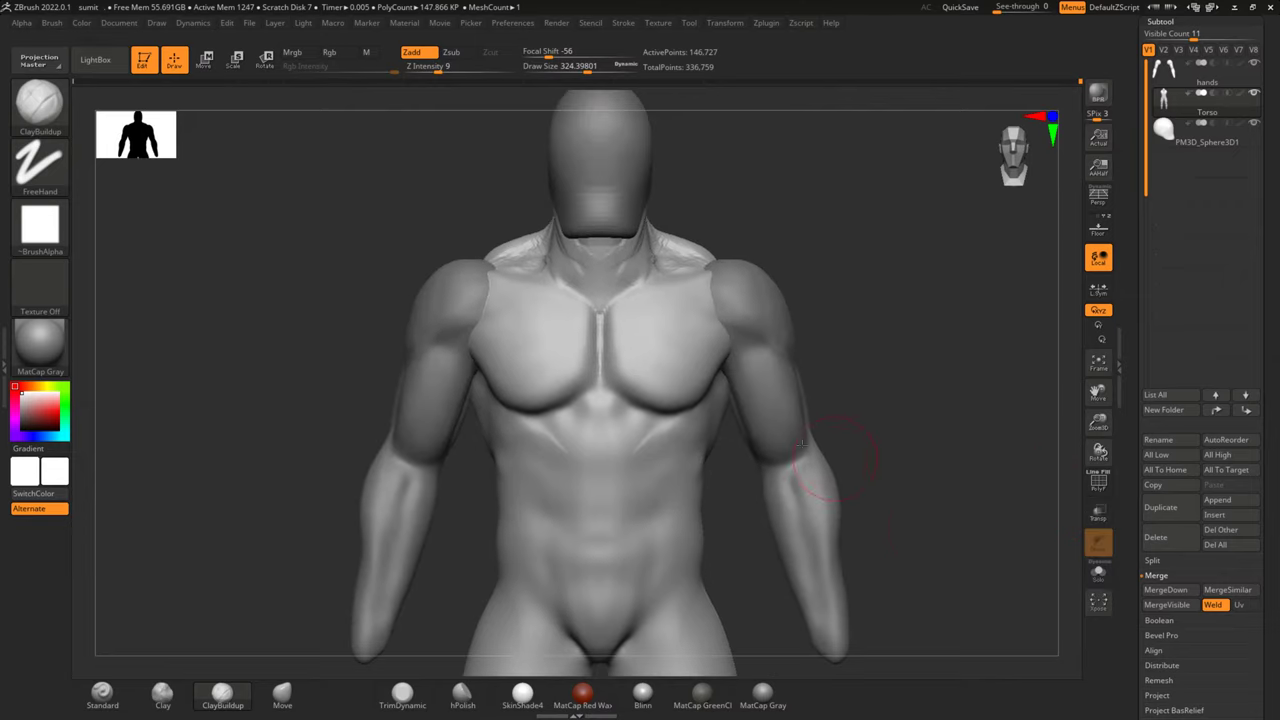
scroll(812, 446, "down", 2)
scroll(812, 446, "down", 4)
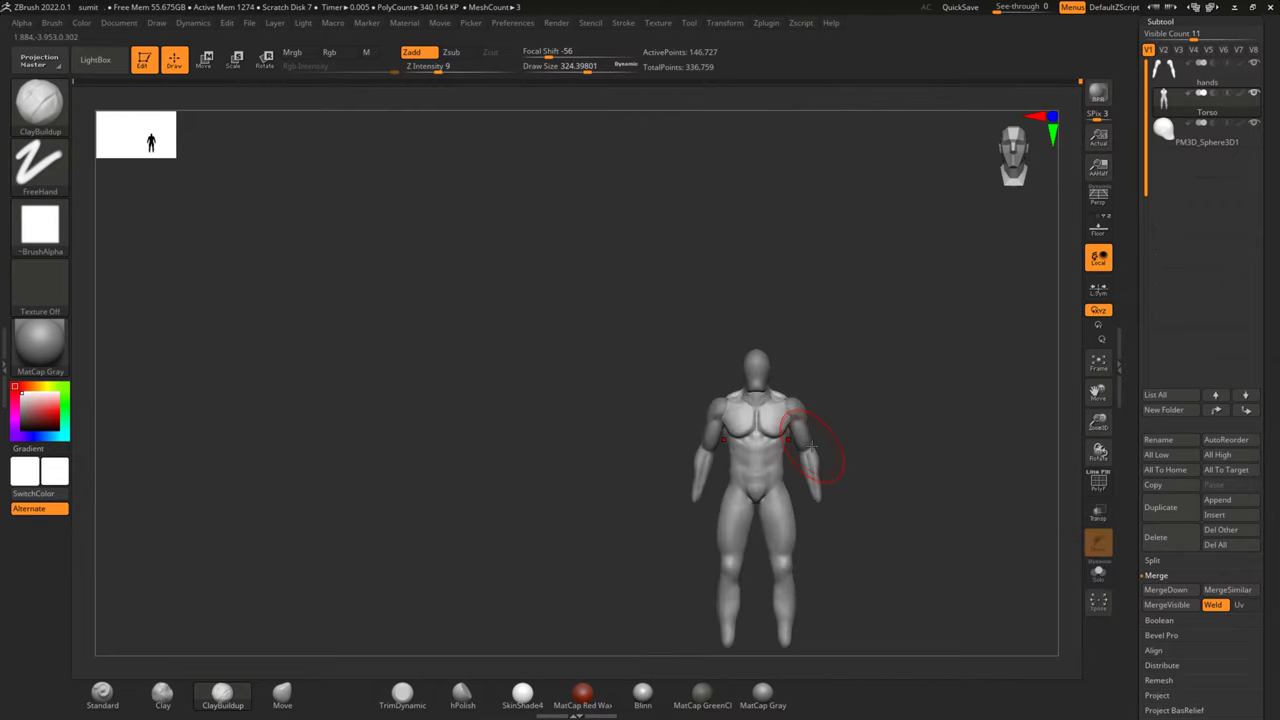
scroll(812, 446, "up", 2)
mouse_move(1015, 414)
left_mouse_down("alt")
mouse_move(831, 357)
mouse_move(866, 394)
left_mouse_up("alt")
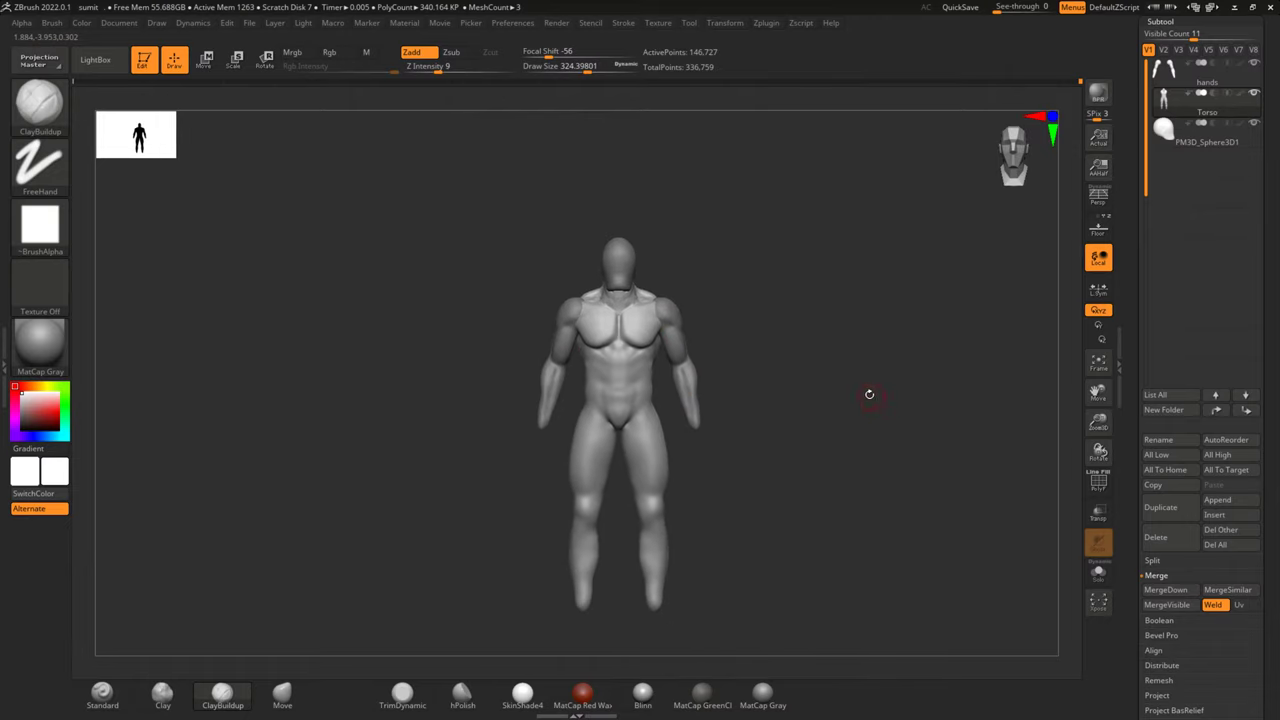
key("ctrl+s")
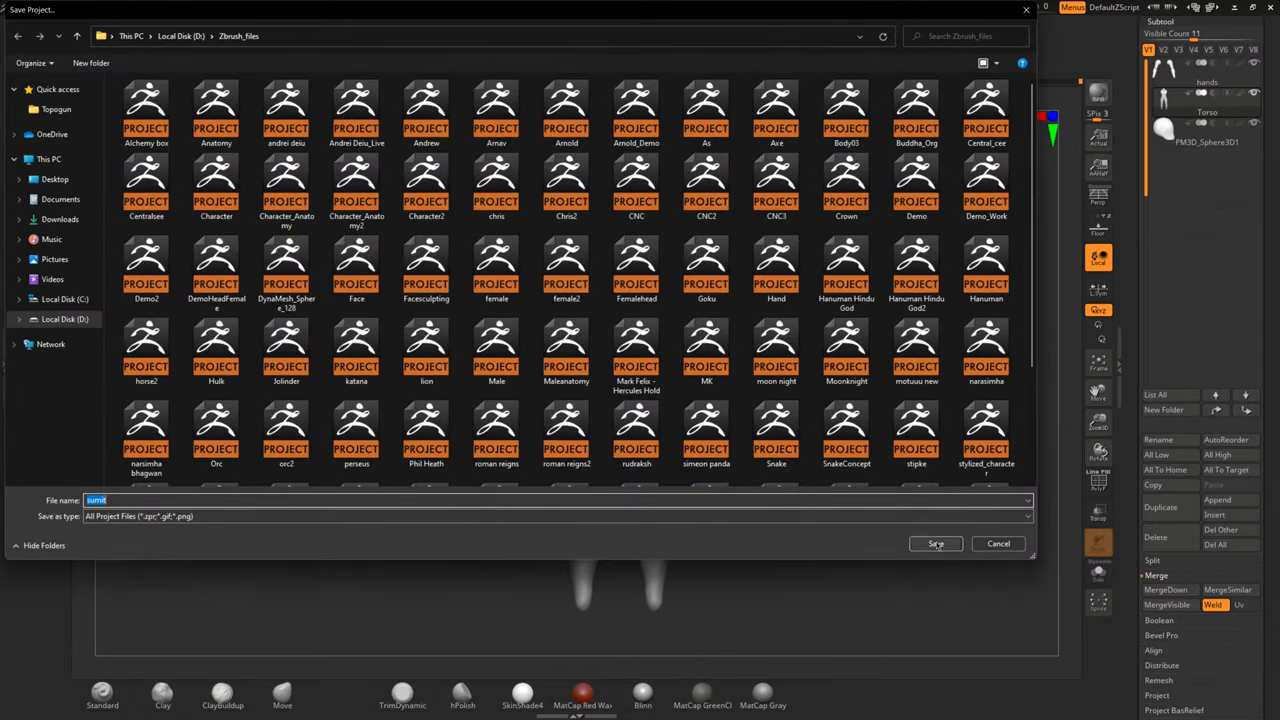
Overwrite the existing project file, then exit ZBrush choosing to save changes
left_click(936, 543)
left_click(667, 352)
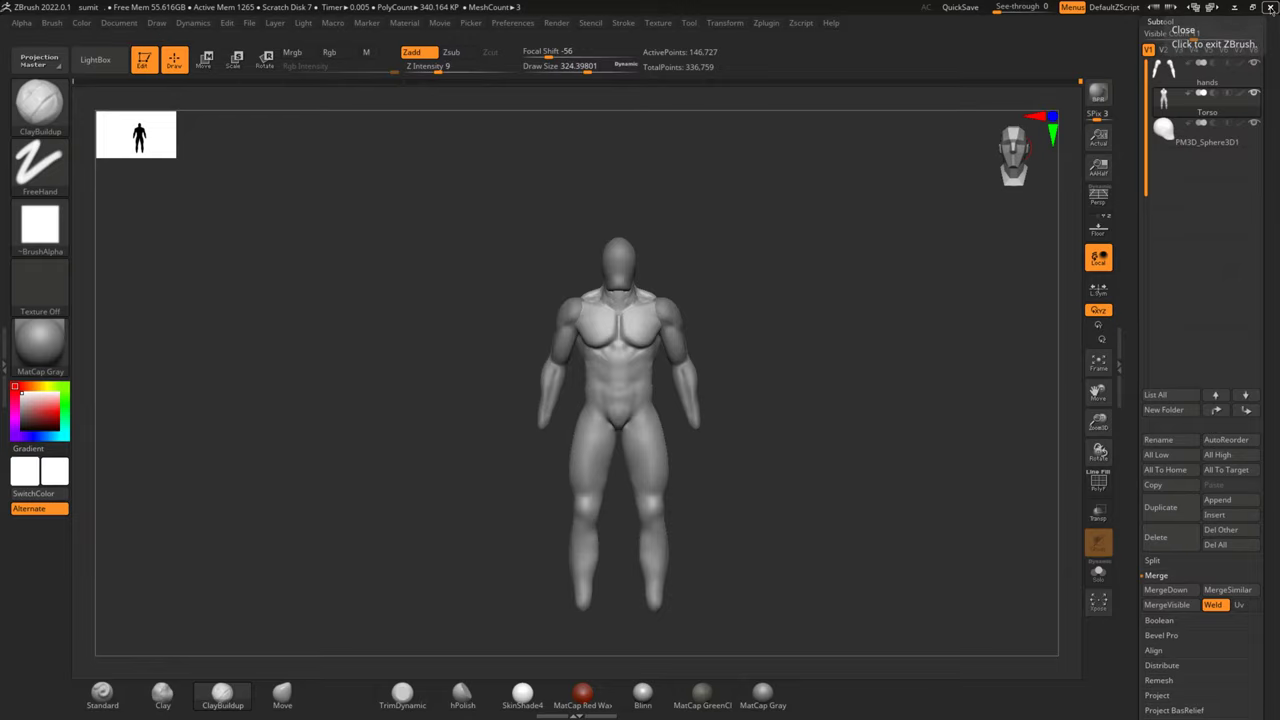
left_click(1270, 7)
left_click(612, 398)
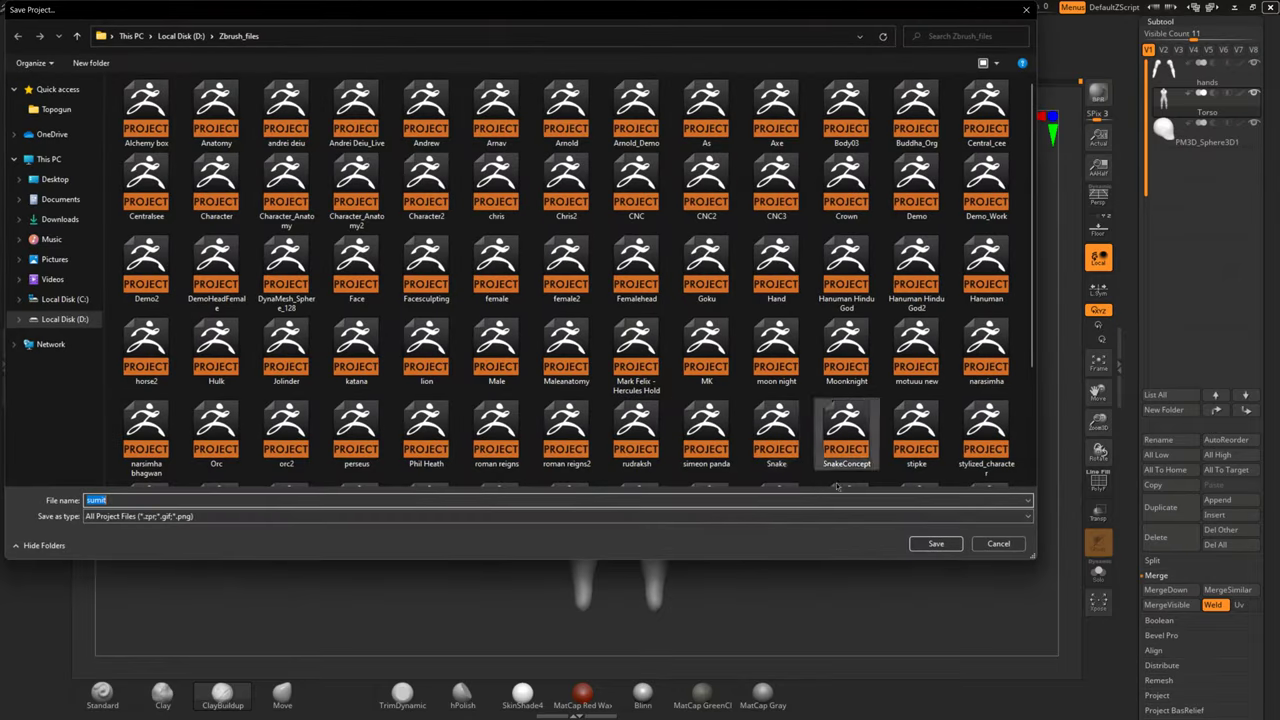
Save over the project file again and close the PureRef reference window
left_click(936, 543)
left_click(665, 351)
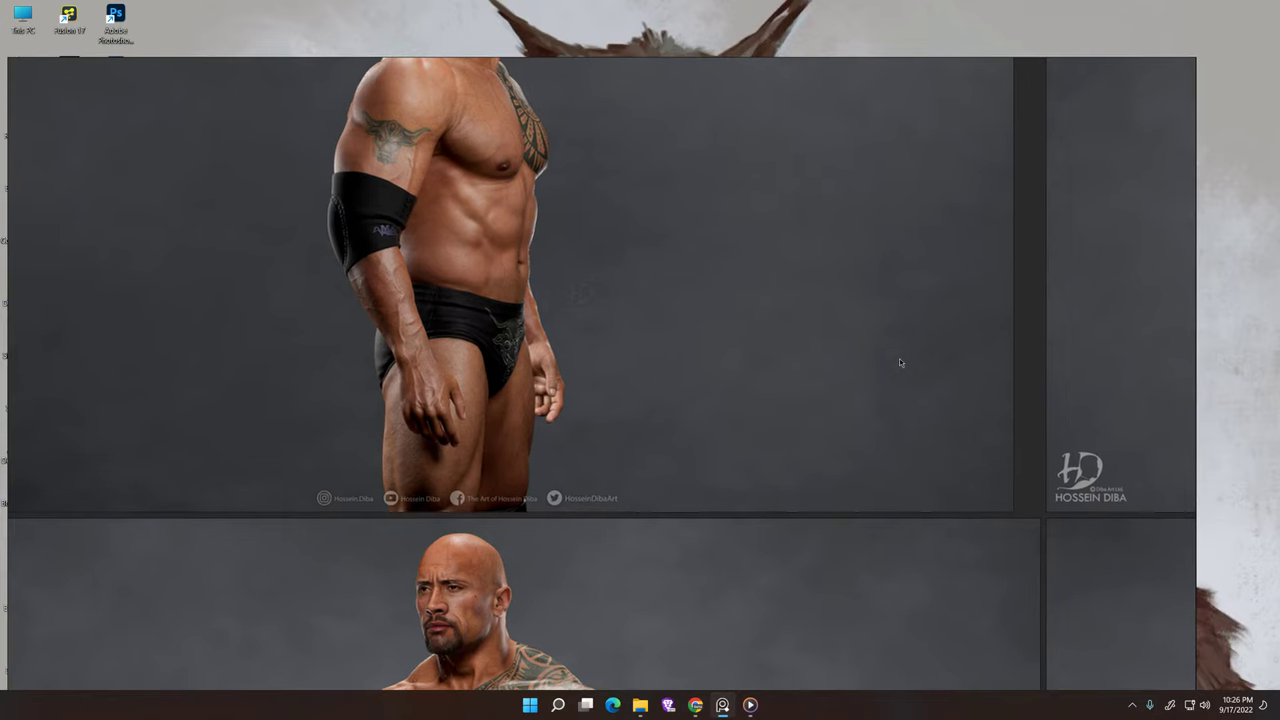
mouse_move(722, 705)
left_click(777, 577)
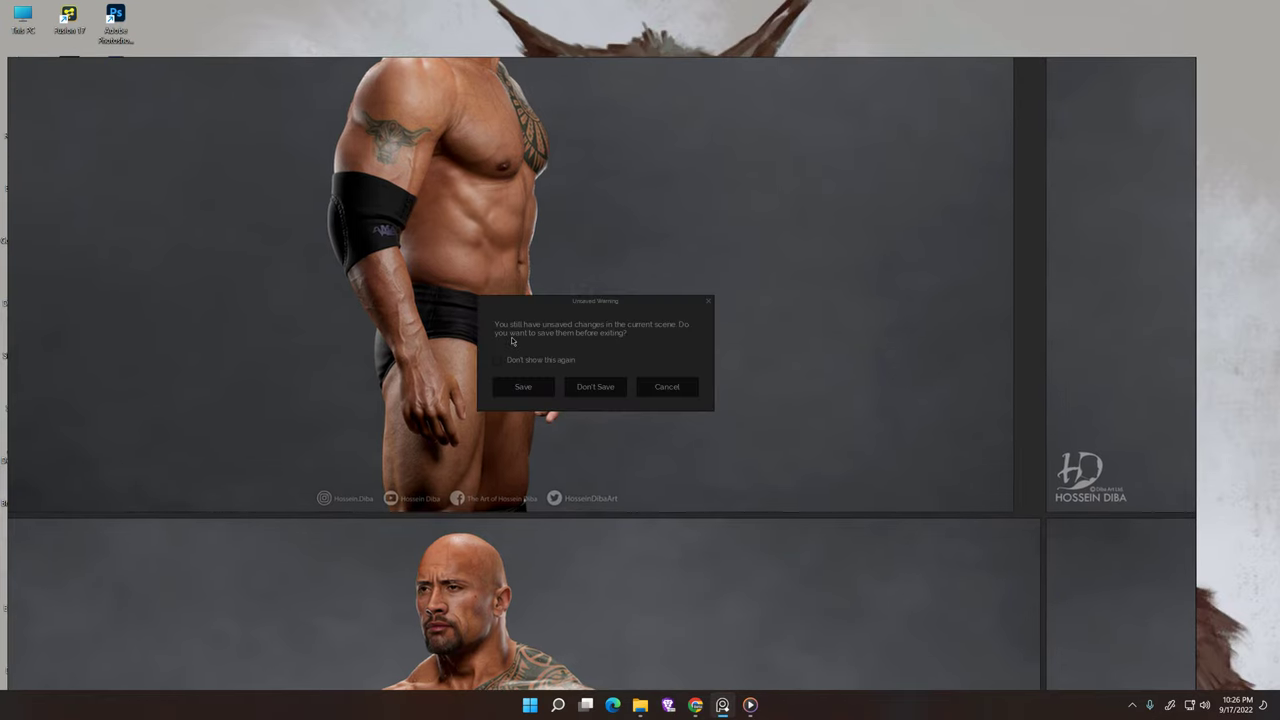